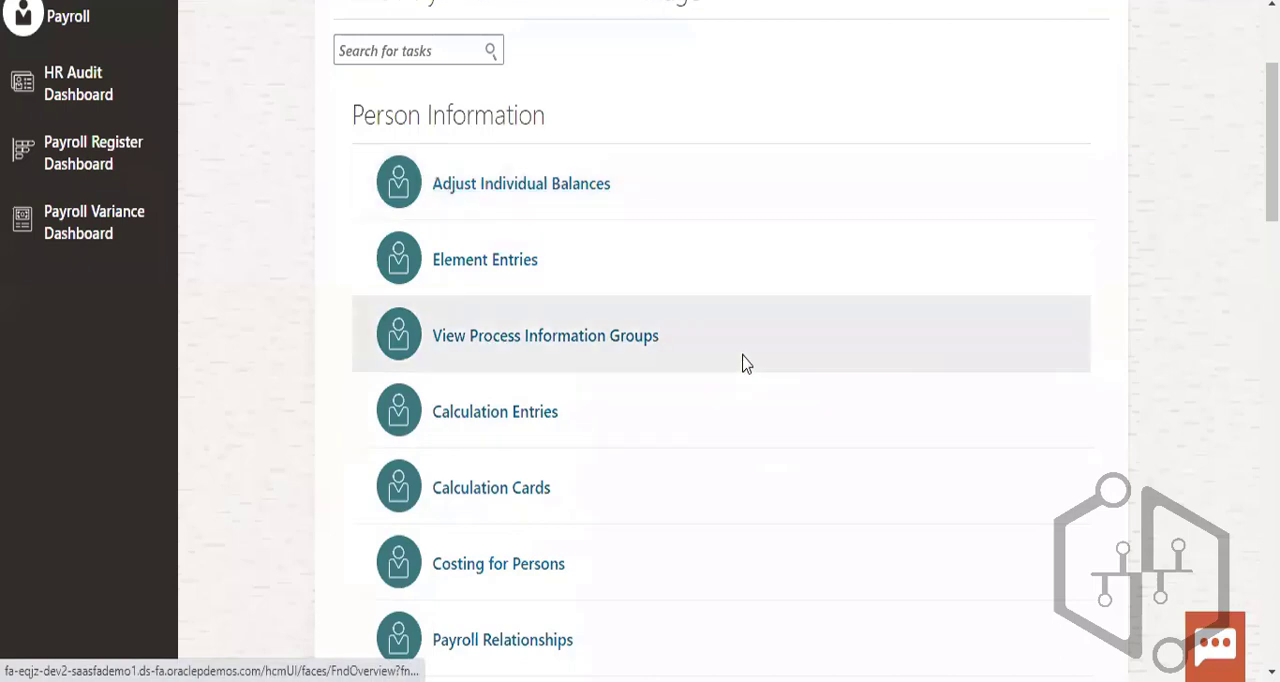
- Review the payroll tasks under Person Information, Flow Submission and Results, and Administration
scroll(743, 363, "down", 2)
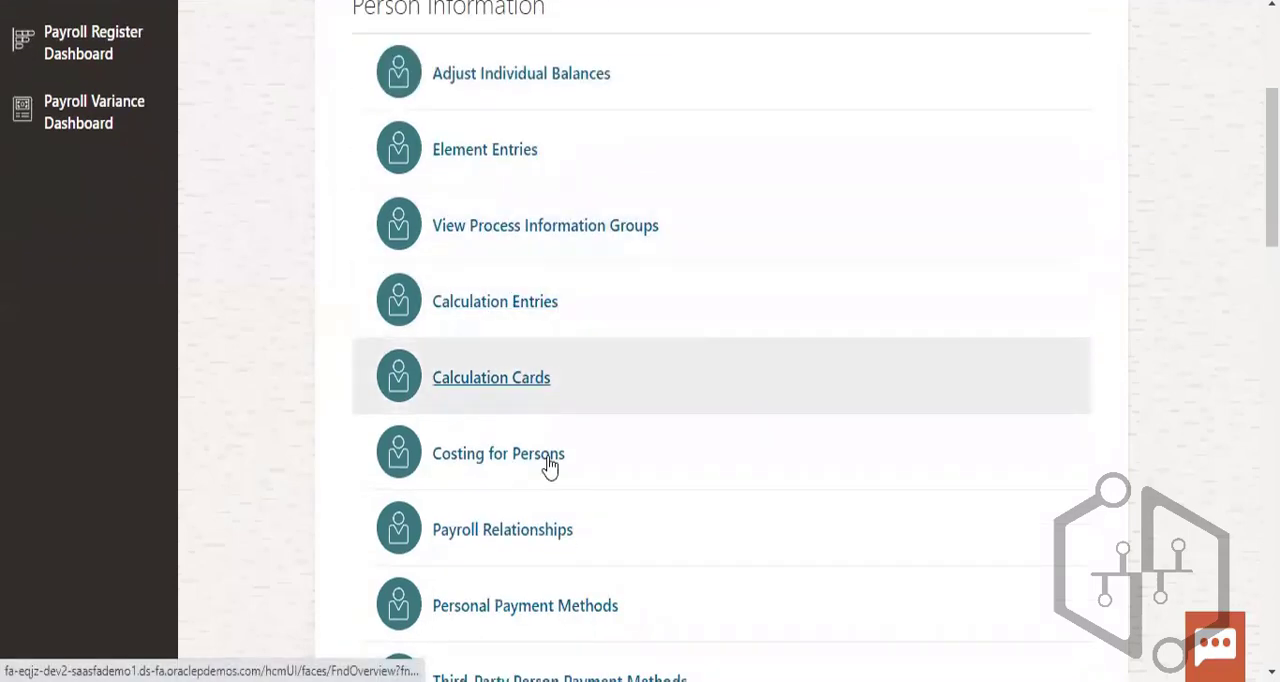
scroll(549, 466, "down", 2)
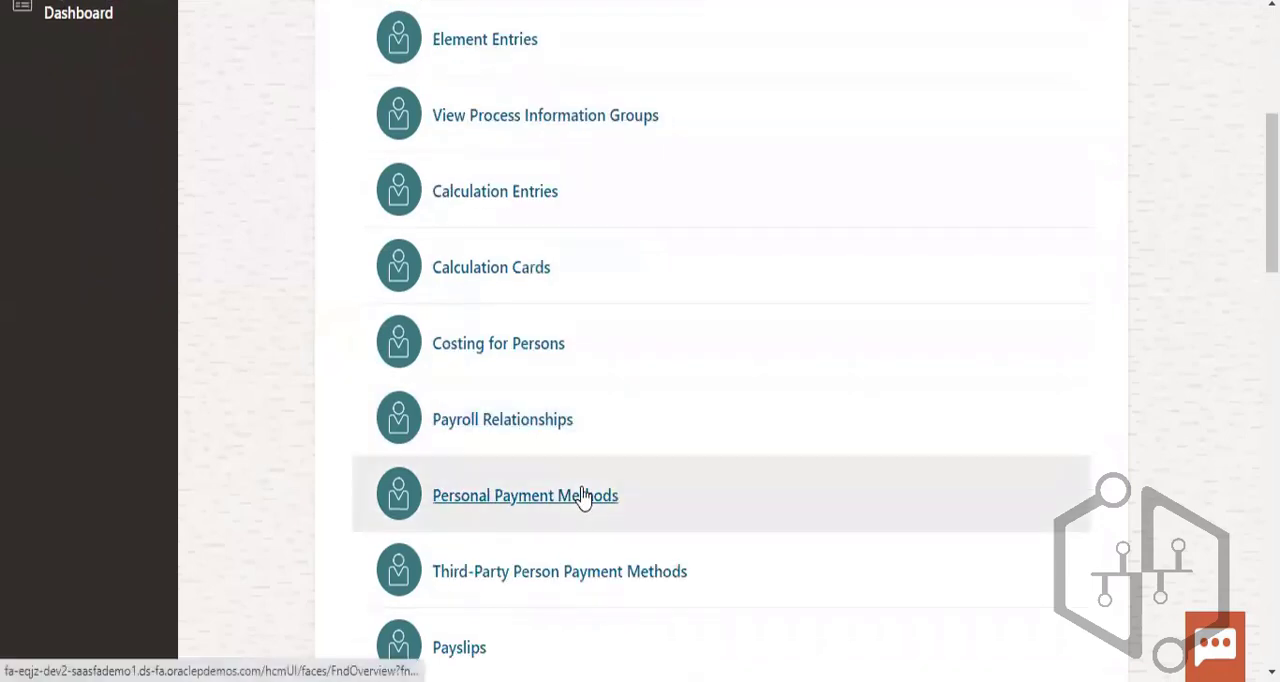
scroll(565, 520, "down", 3)
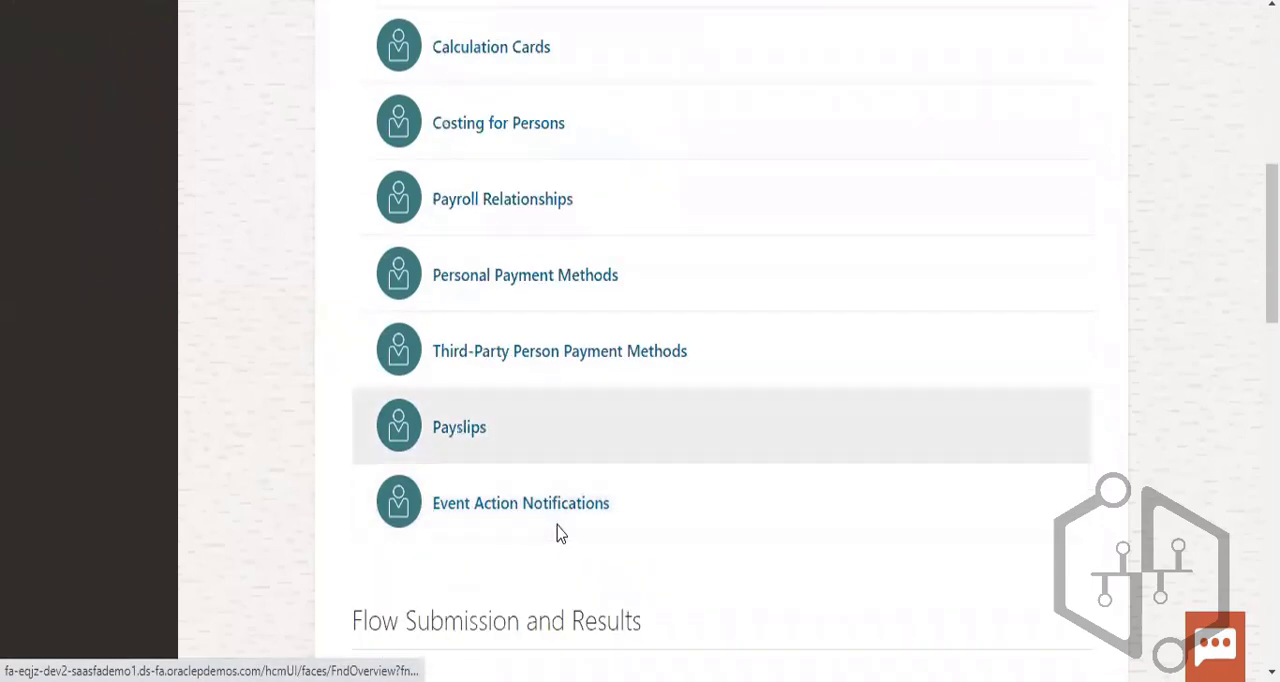
scroll(712, 509, "down", 3)
scroll(712, 509, "down", 3)
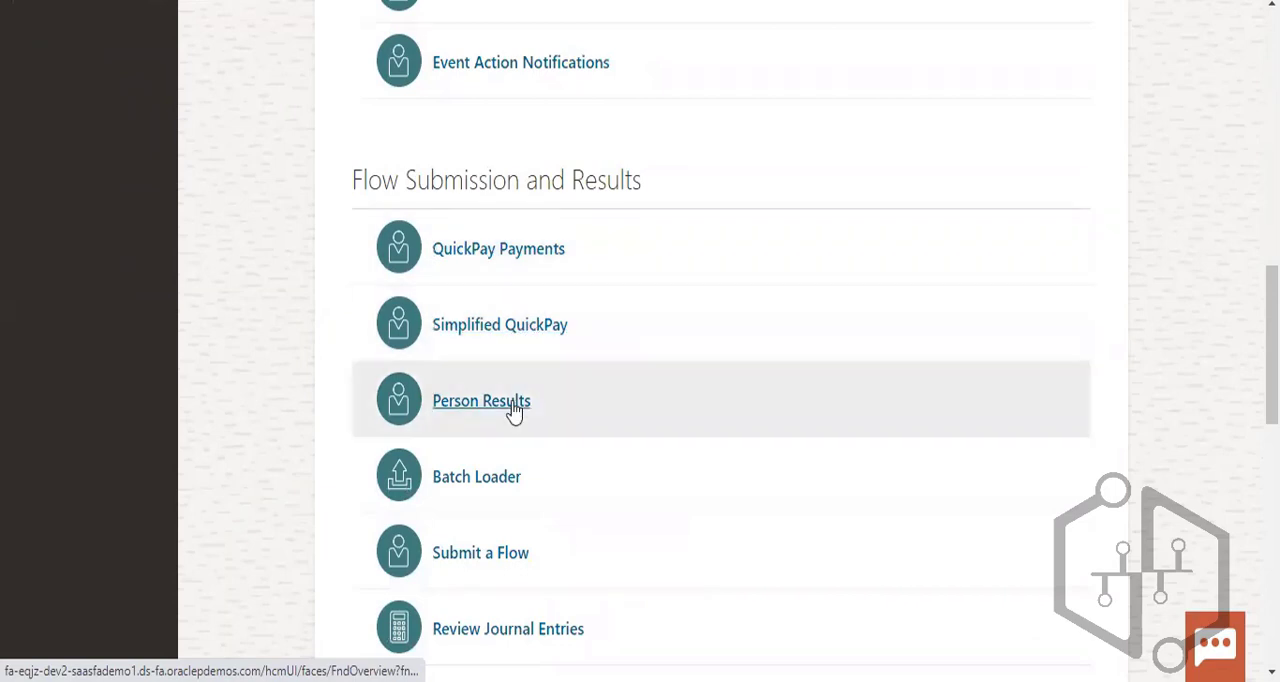
scroll(642, 545, "down", 2)
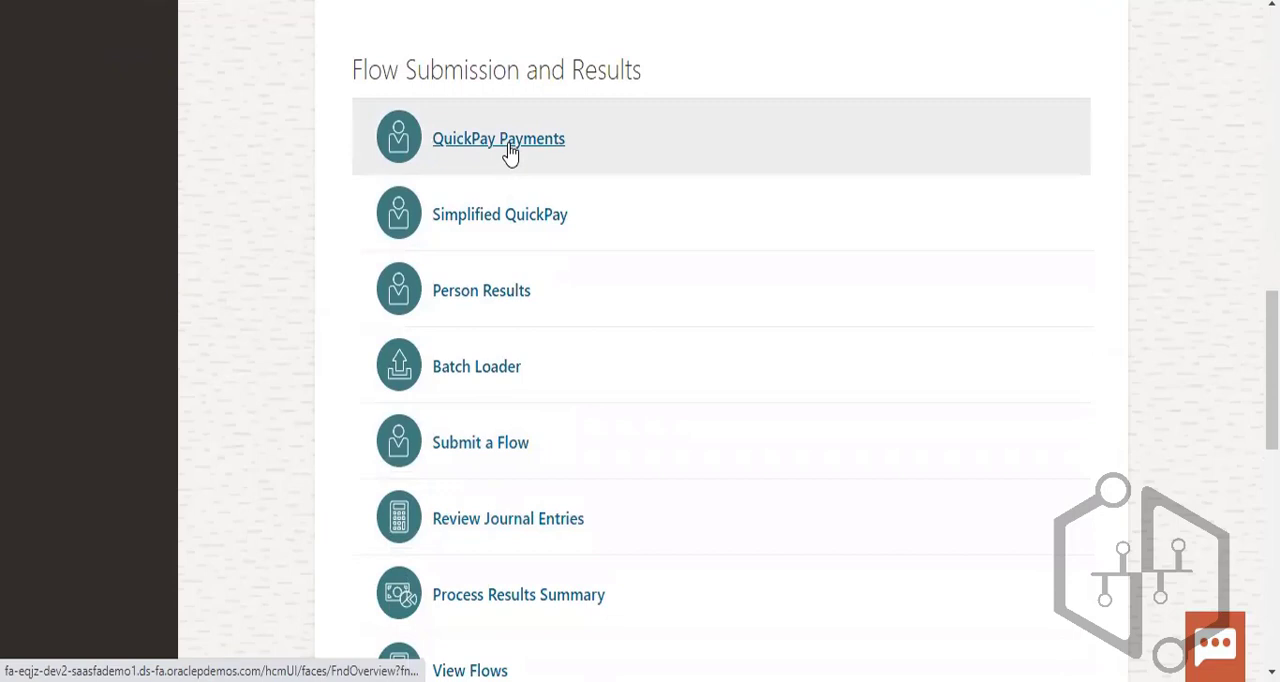
scroll(658, 485, "down", 5)
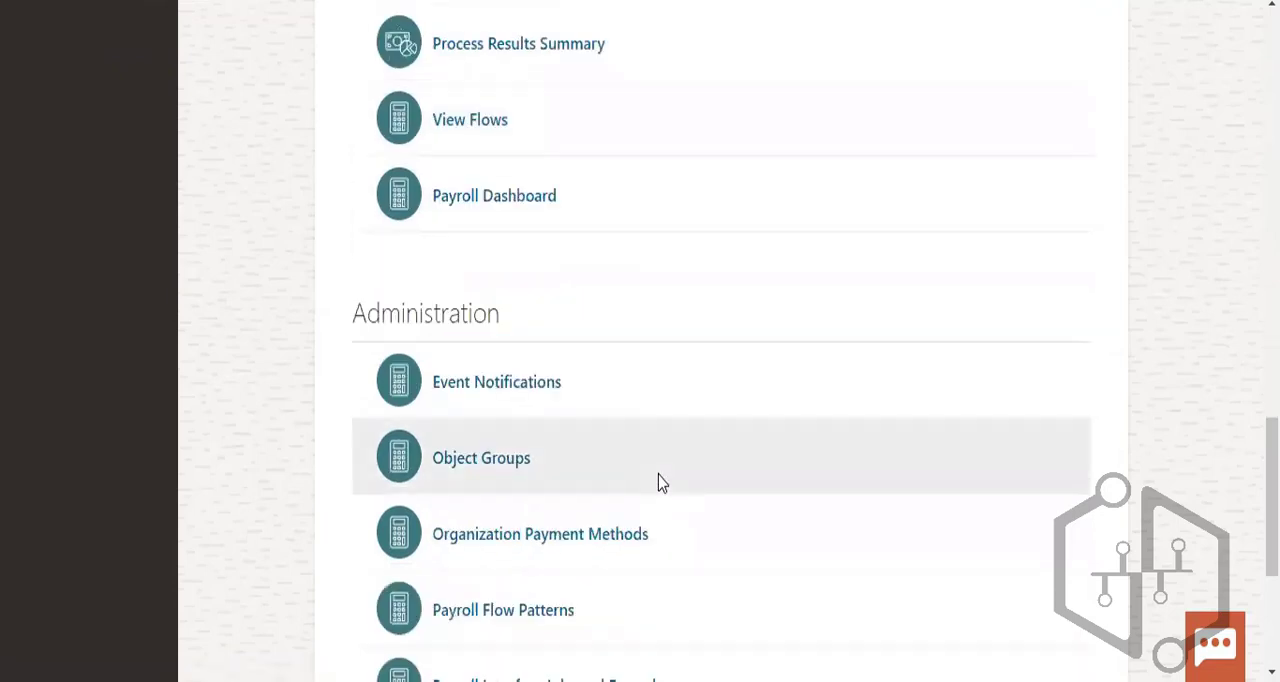
scroll(688, 478, "down", 1)
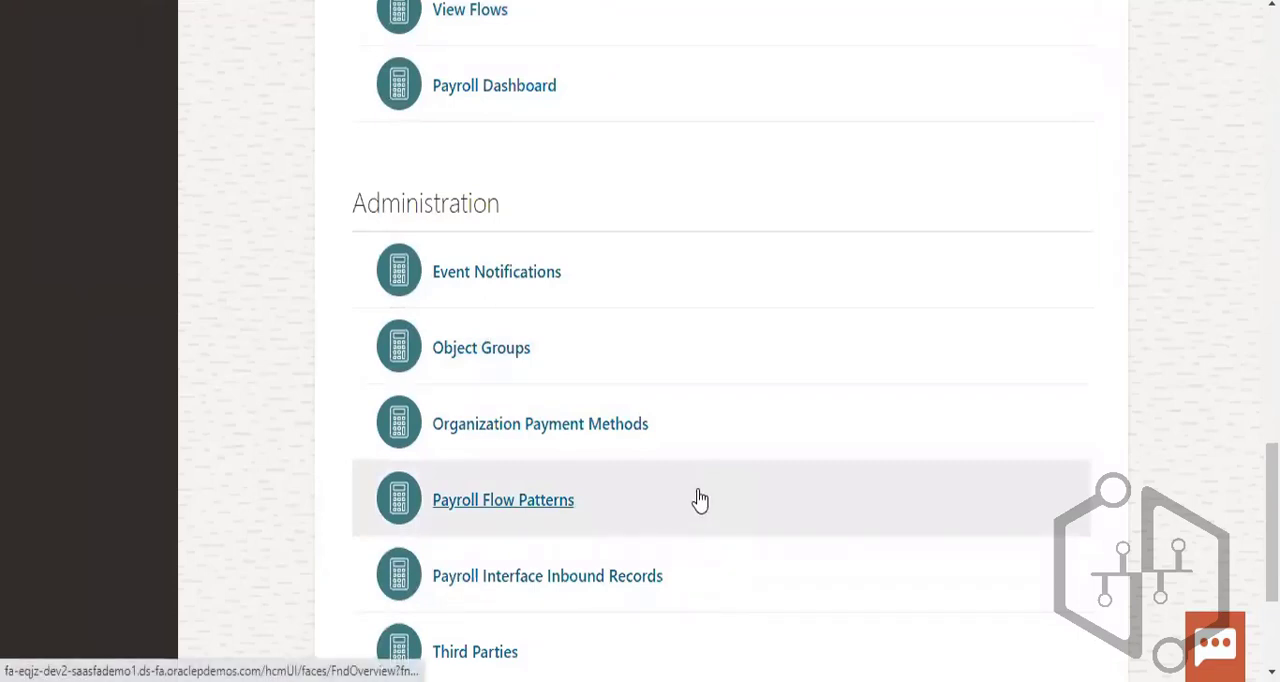
scroll(700, 520, "down", 2)
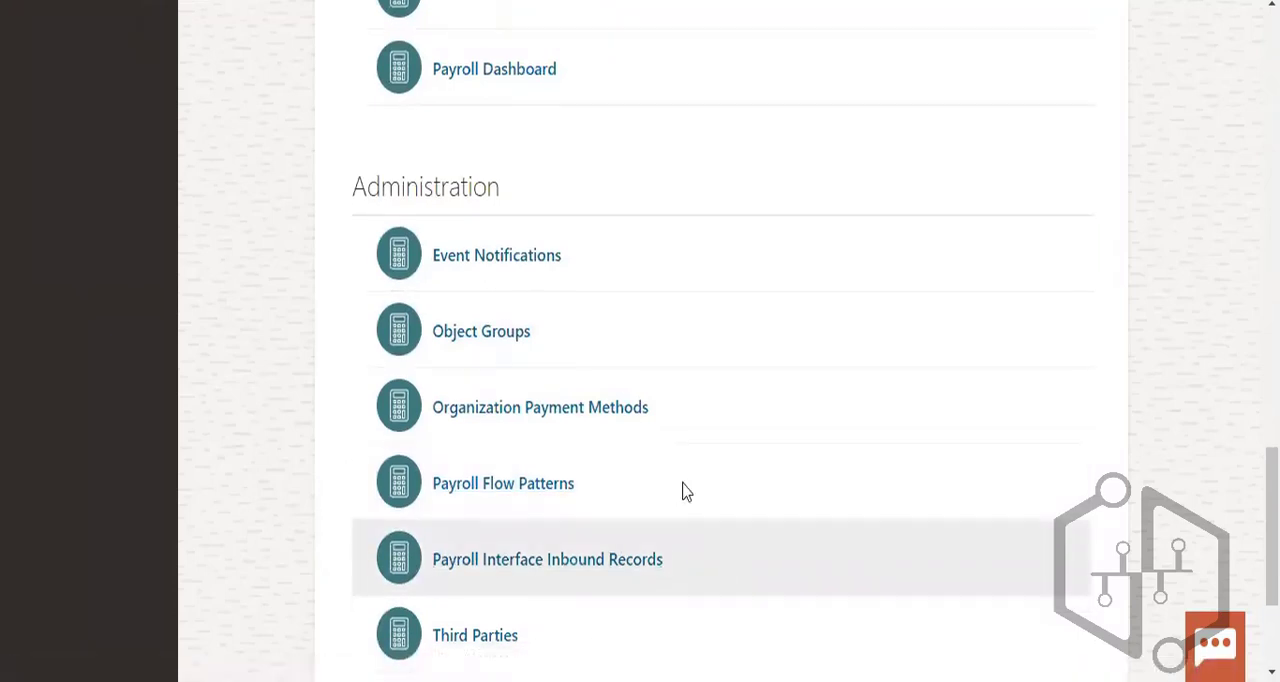
left_click(567, 333)
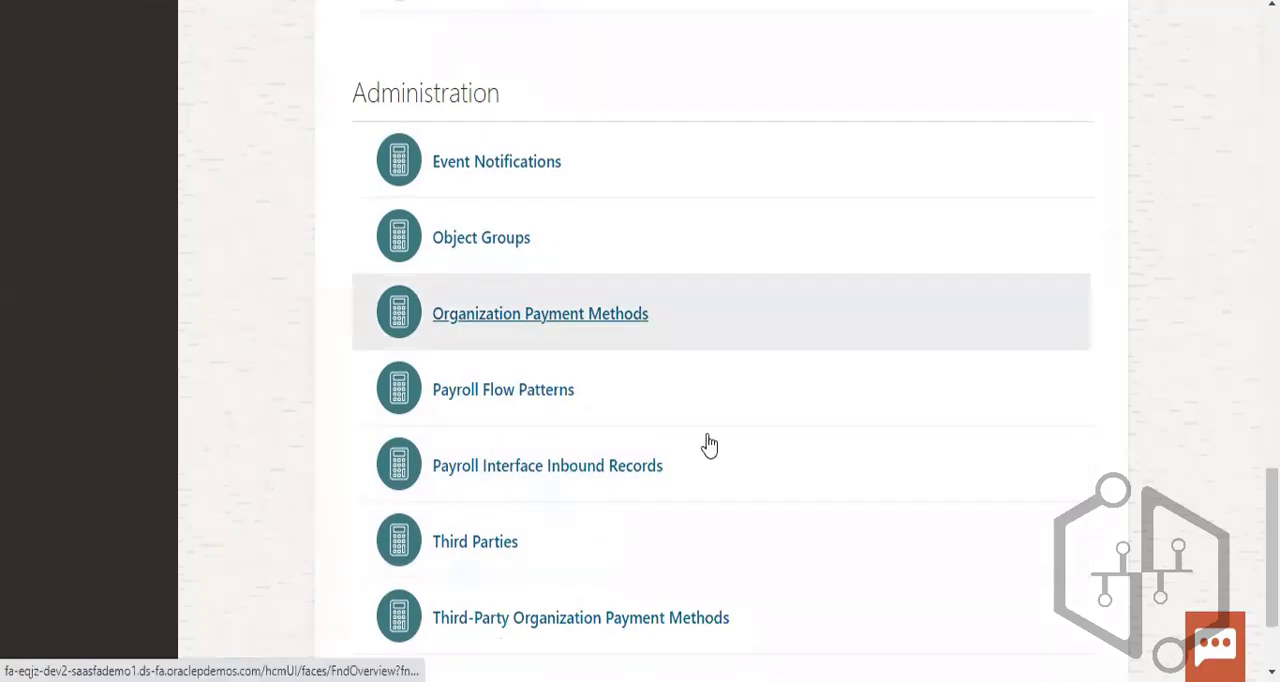
scroll(706, 445, "up", 5)
scroll(706, 445, "up", 10)
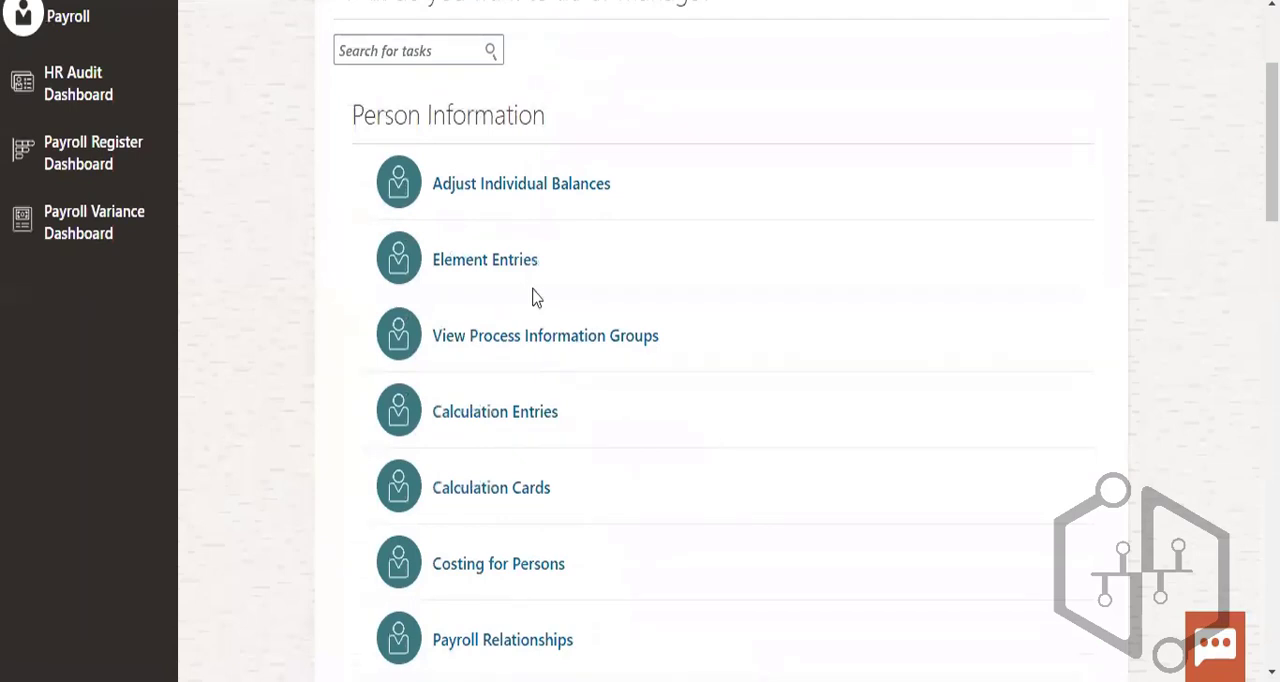
scroll(737, 457, "down", 5)
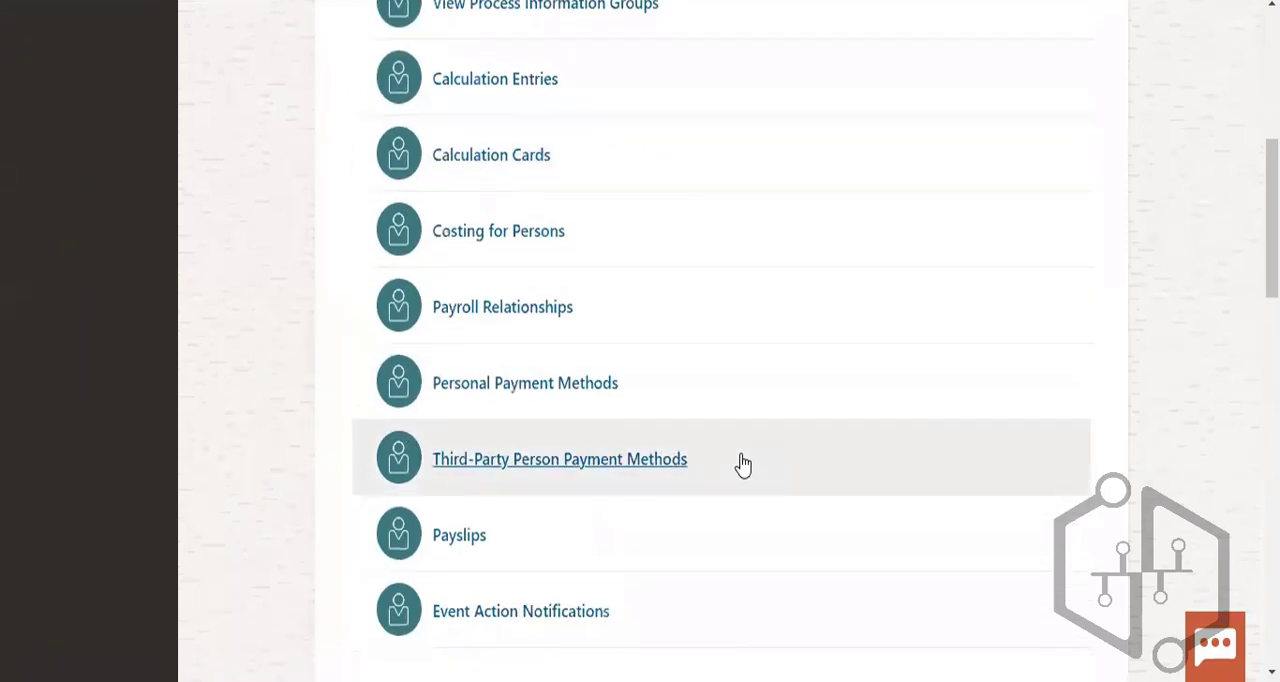
scroll(743, 465, "down", 10)
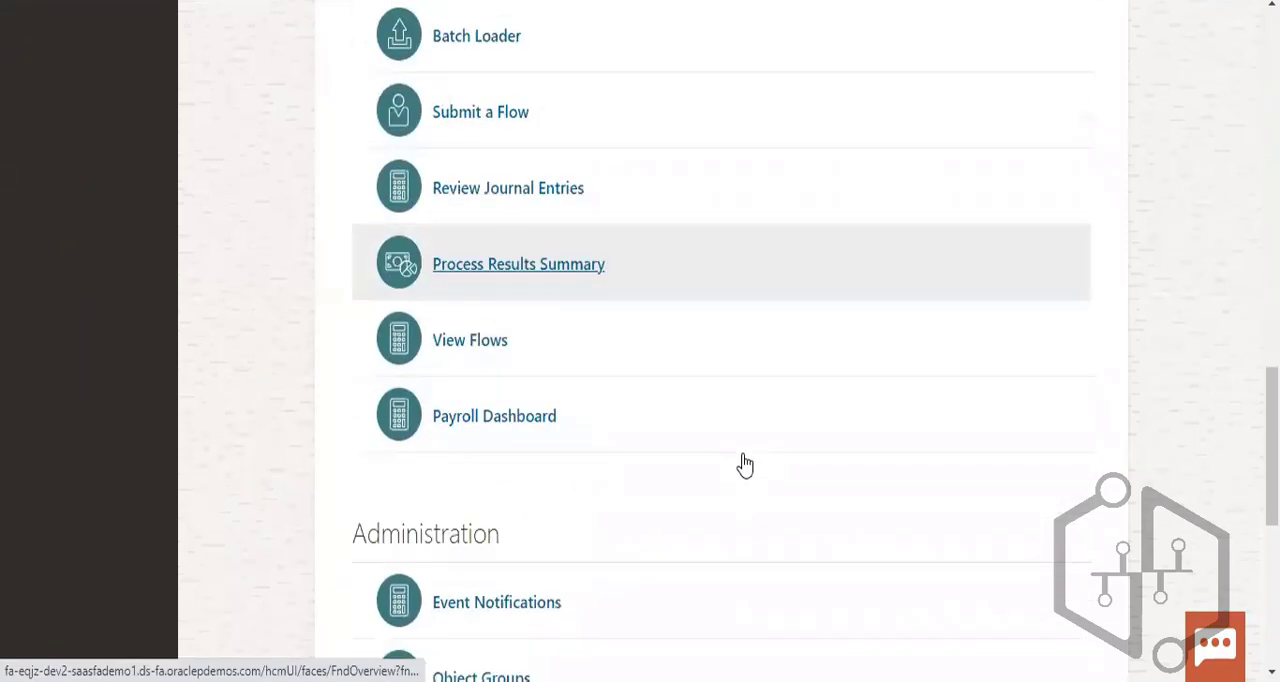
scroll(740, 463, "down", 6)
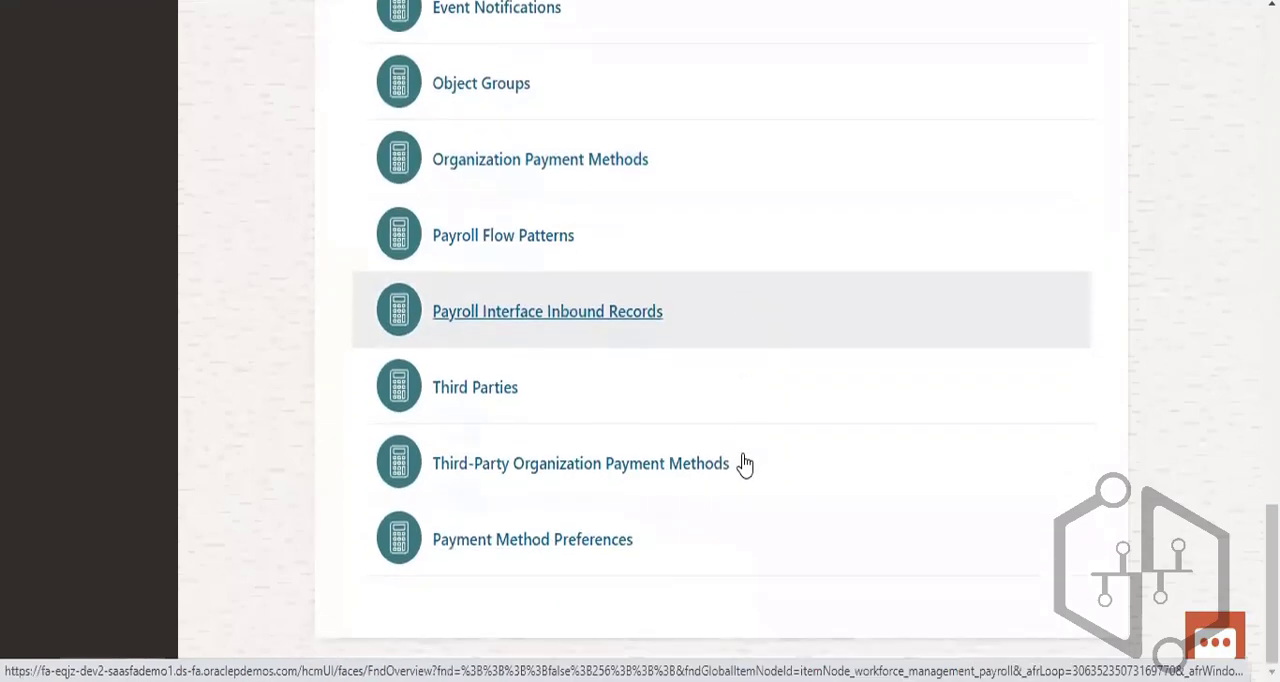
scroll(742, 464, "up", 6)
scroll(745, 465, "up", 5)
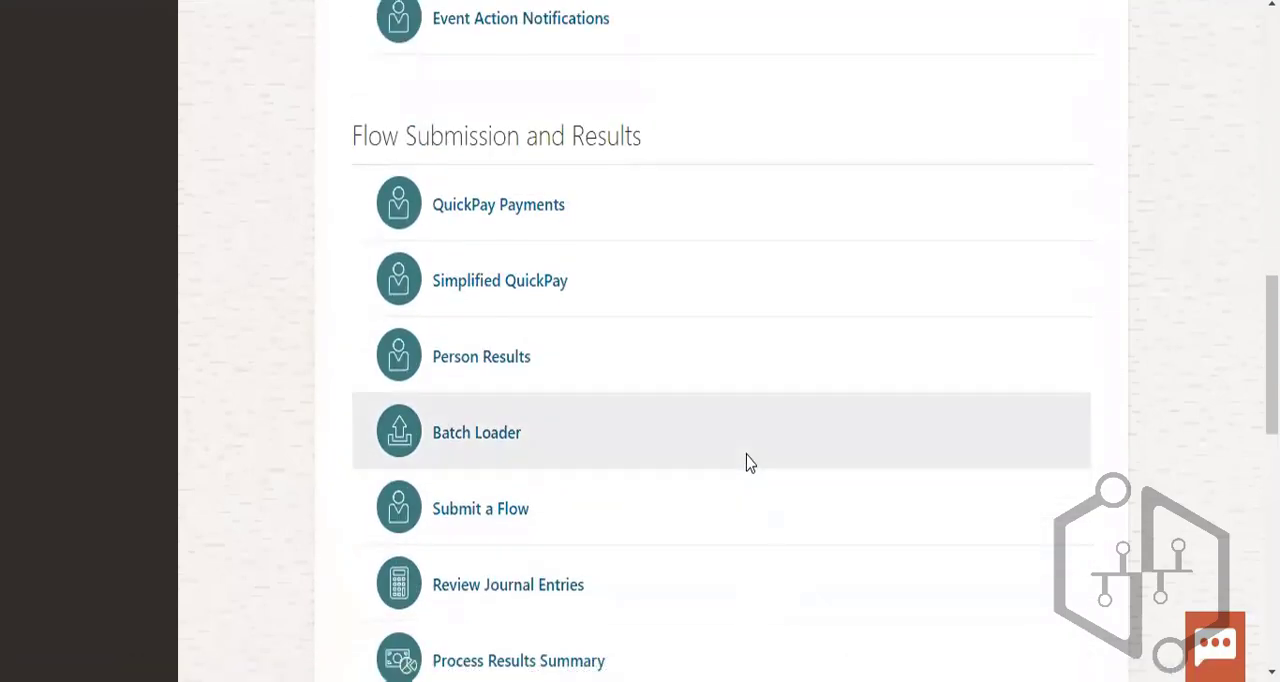
scroll(750, 463, "up", 7)
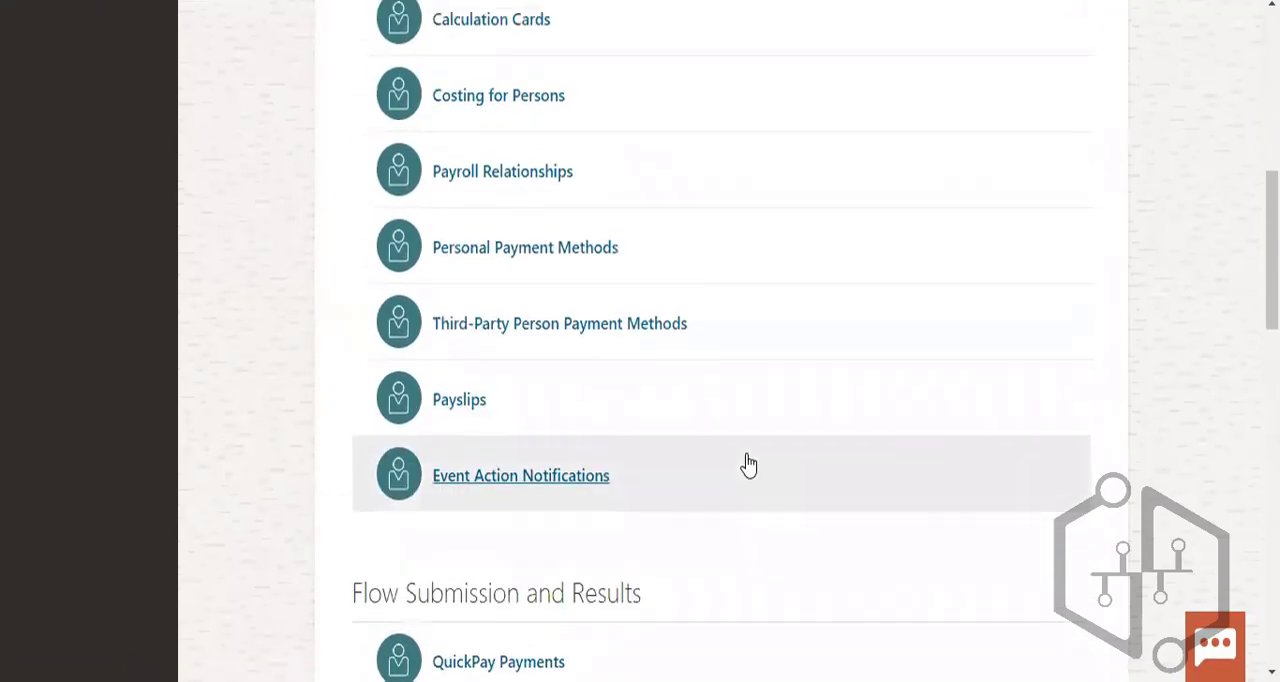
scroll(749, 465, "up", 4)
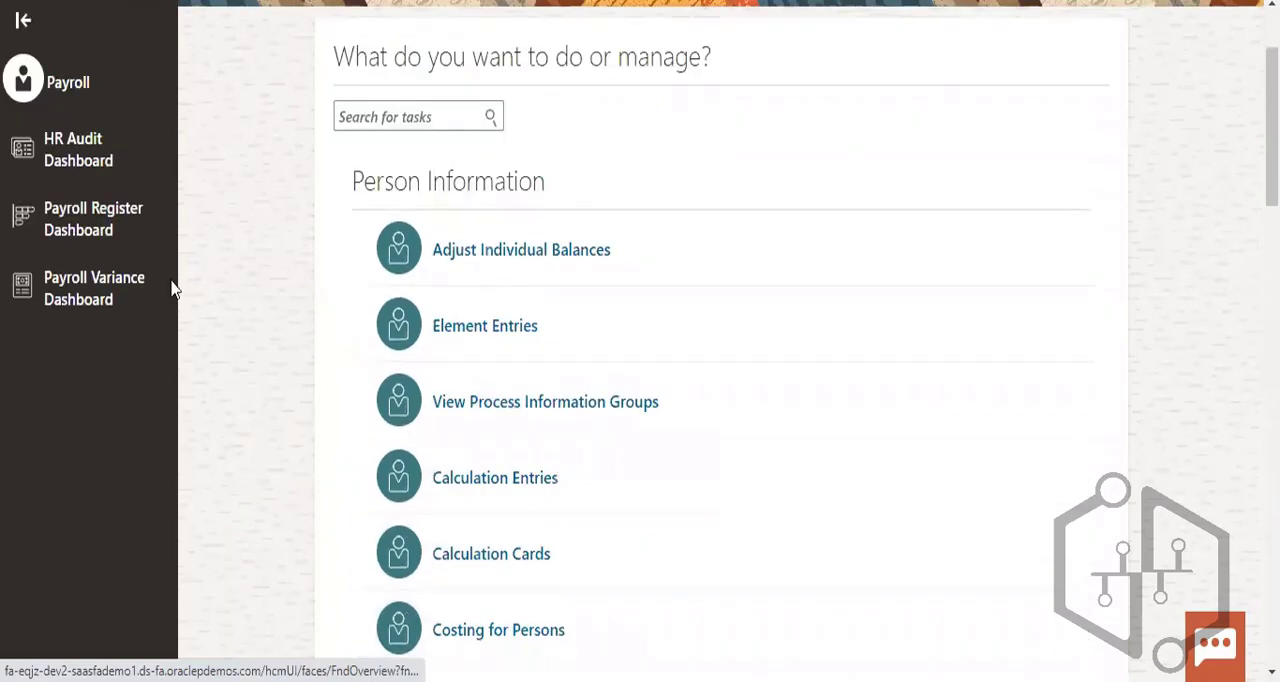
scroll(829, 395, "down", 3)
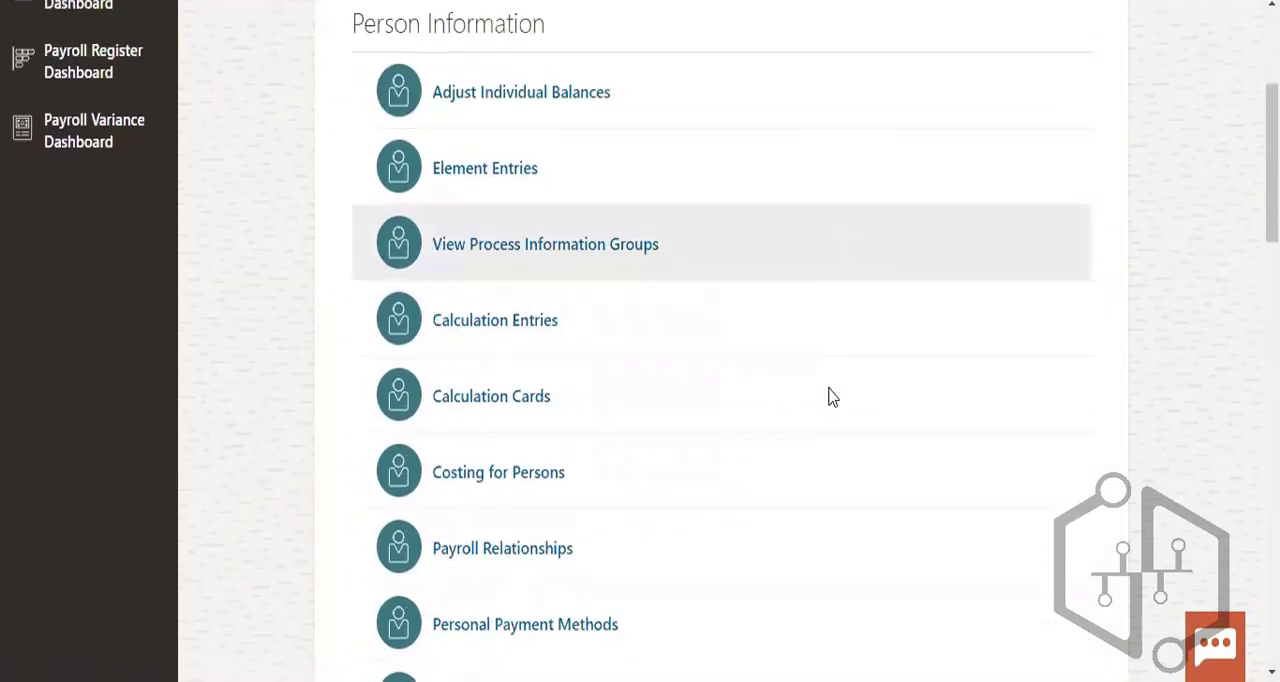
scroll(664, 471, "down", 3)
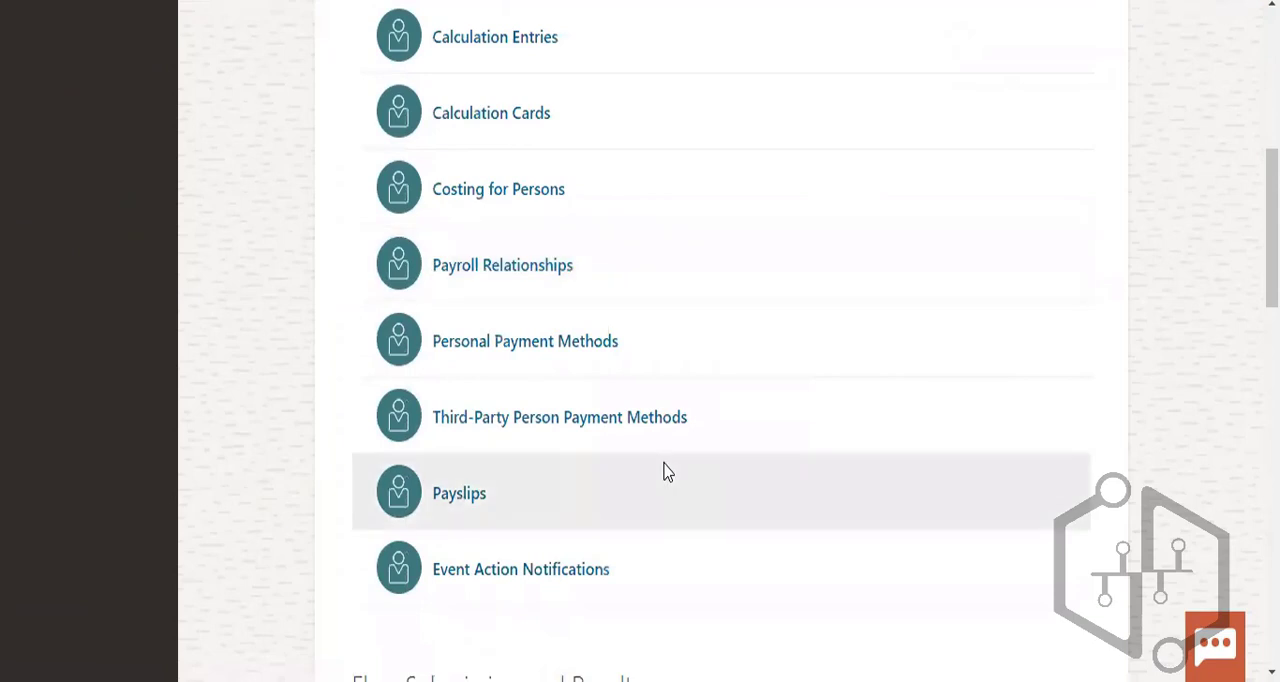
scroll(667, 471, "down", 7)
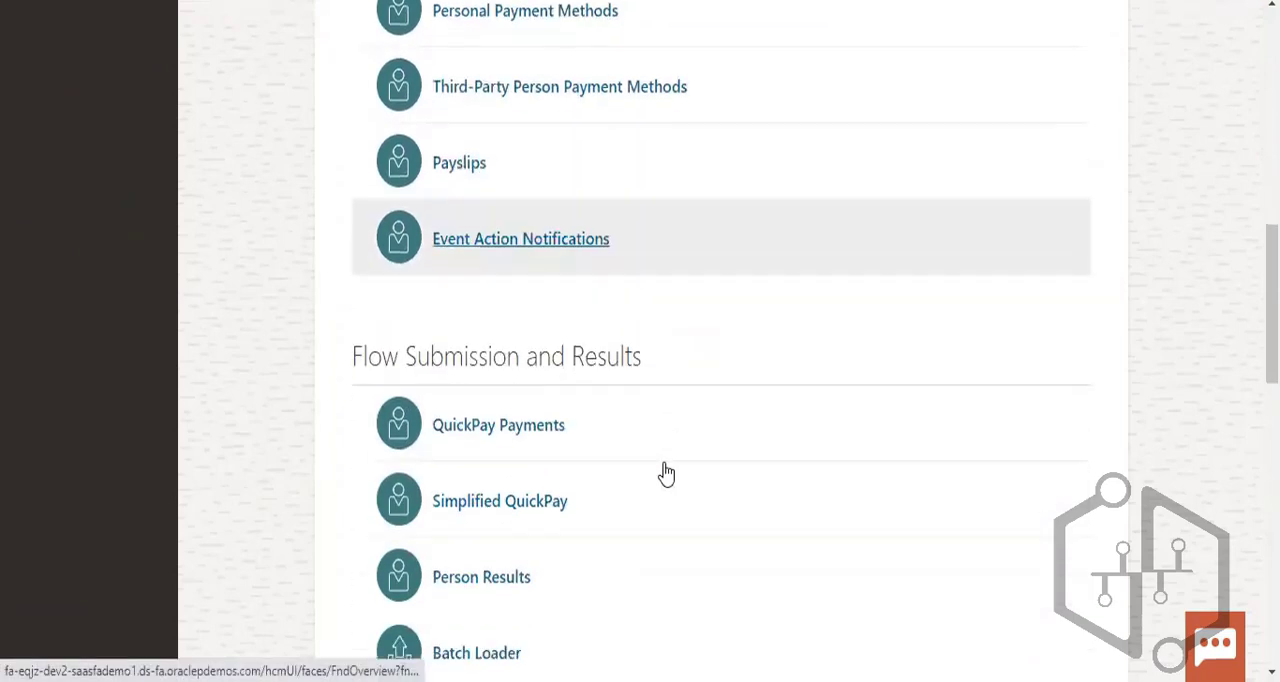
scroll(667, 471, "down", 4)
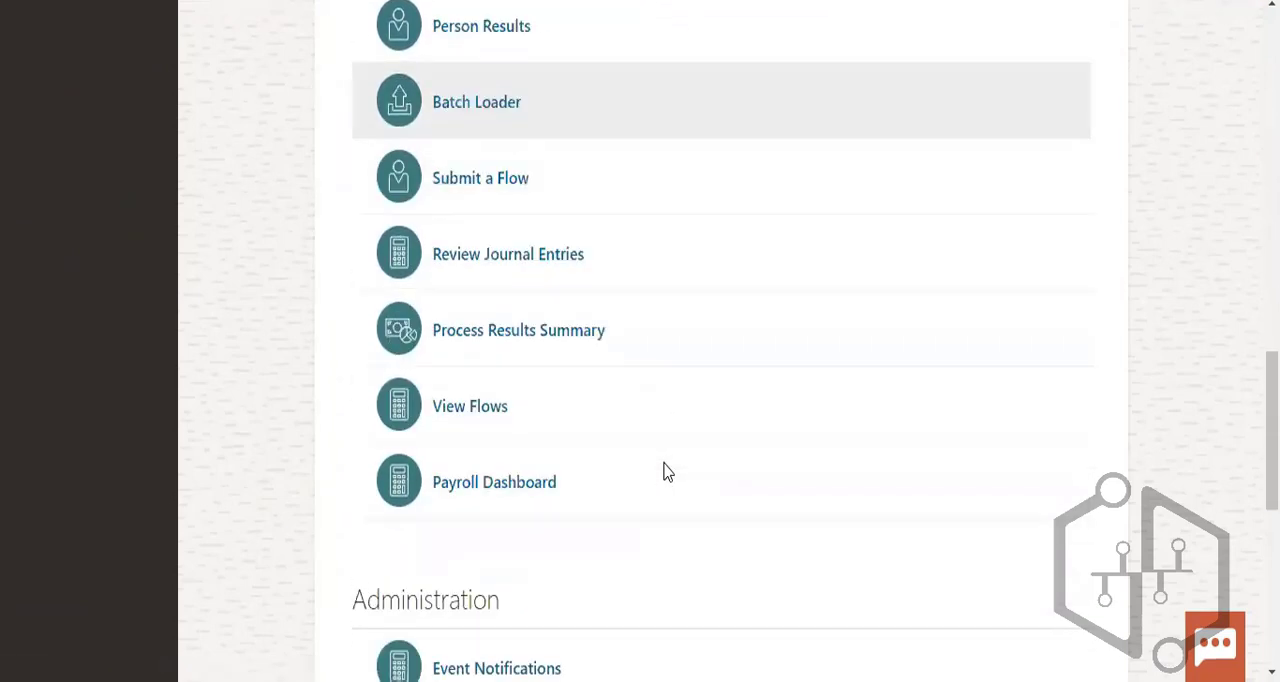
scroll(667, 471, "down", 4)
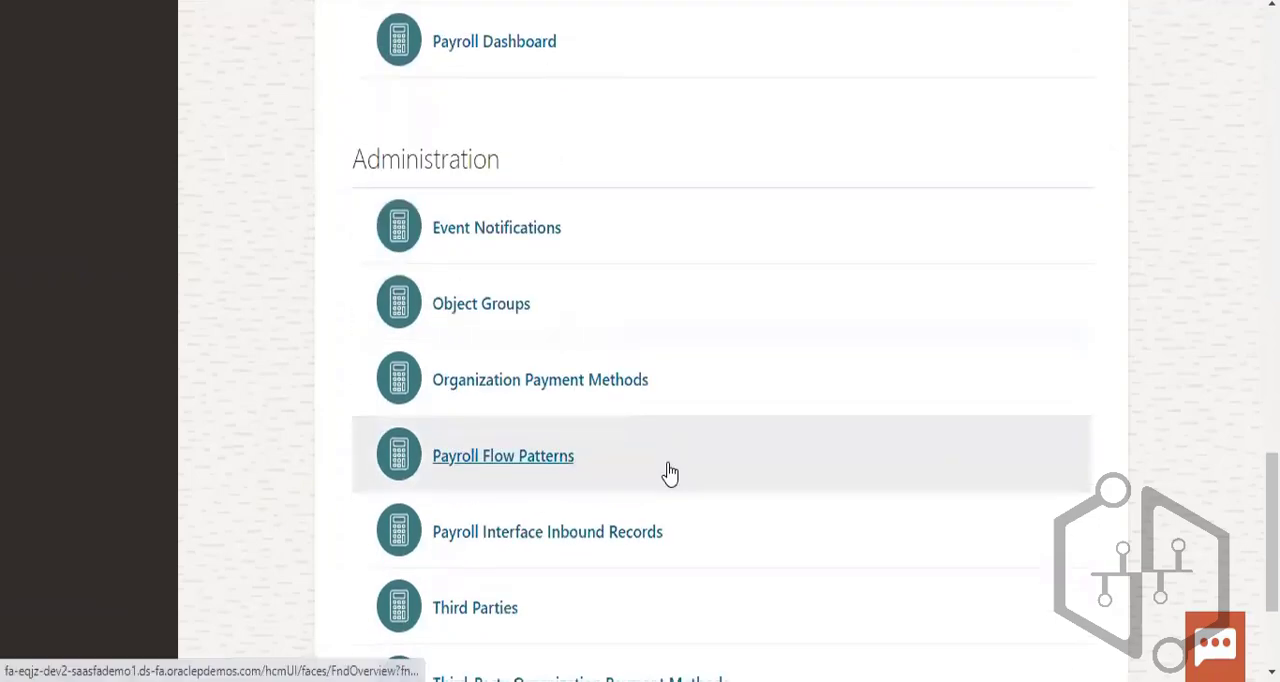
scroll(670, 473, "down", 3)
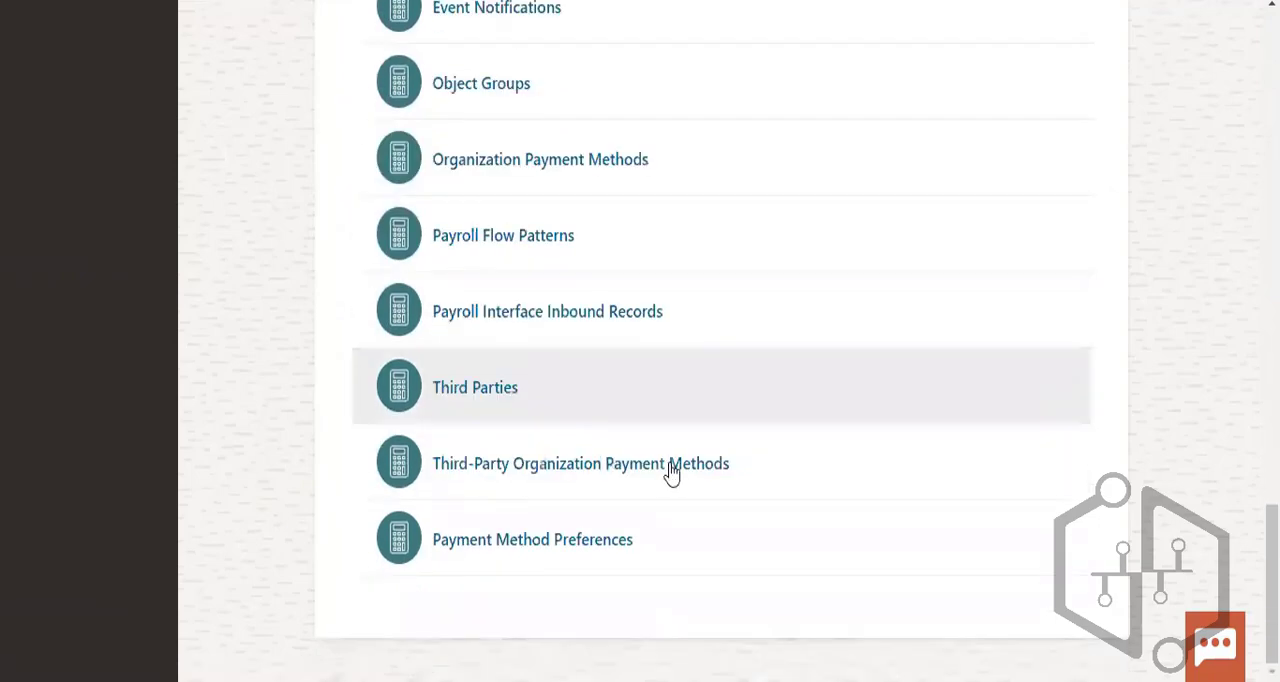
scroll(671, 465, "up", 10)
scroll(673, 461, "up", 3)
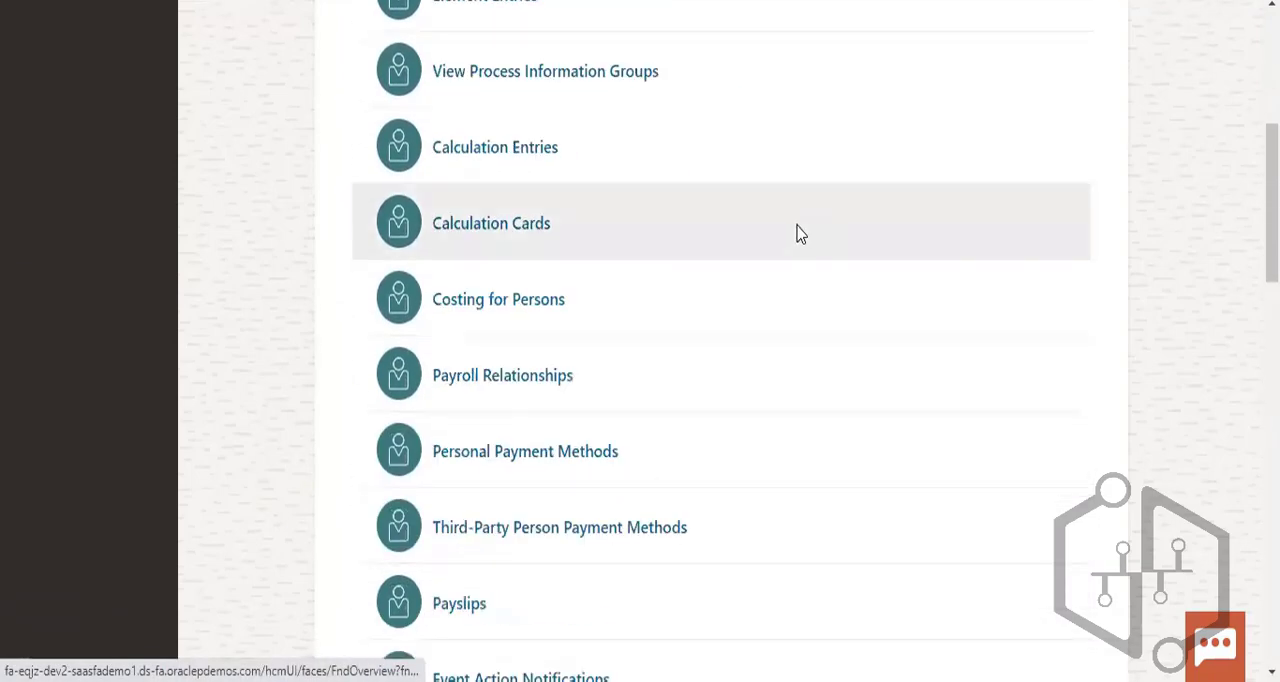
scroll(800, 234, "up", 5)
scroll(749, 337, "down", 2)
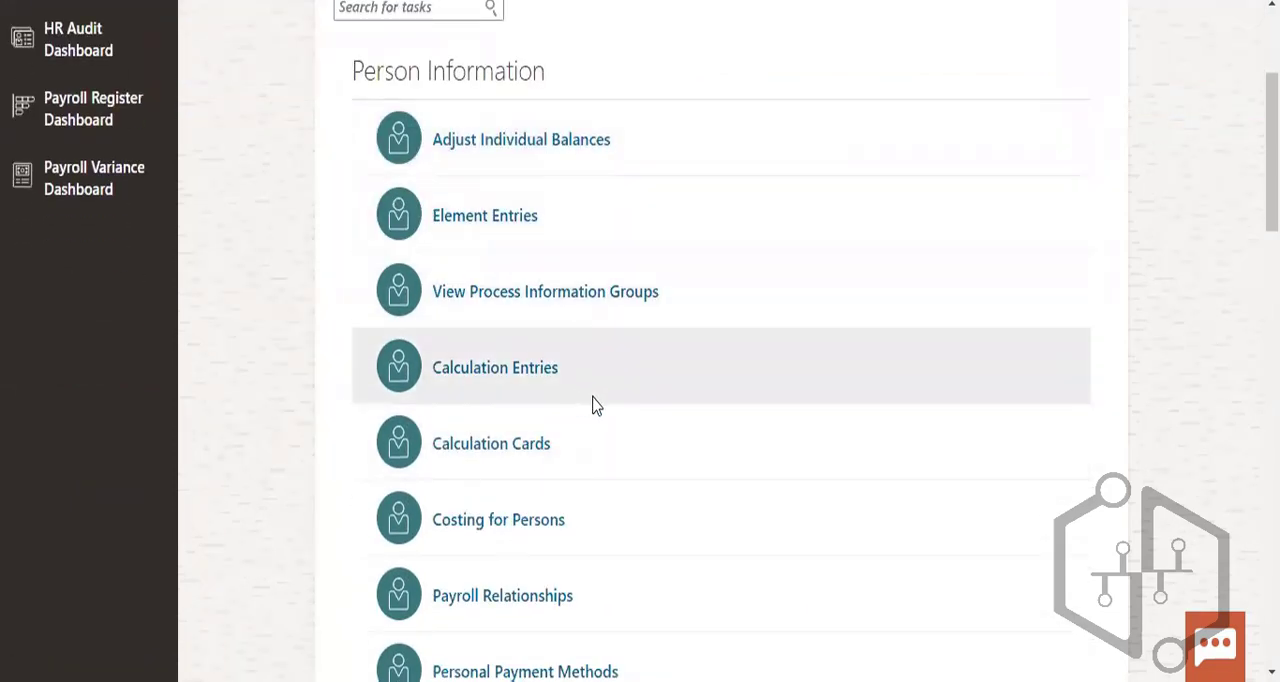
scroll(600, 410, "down", 2)
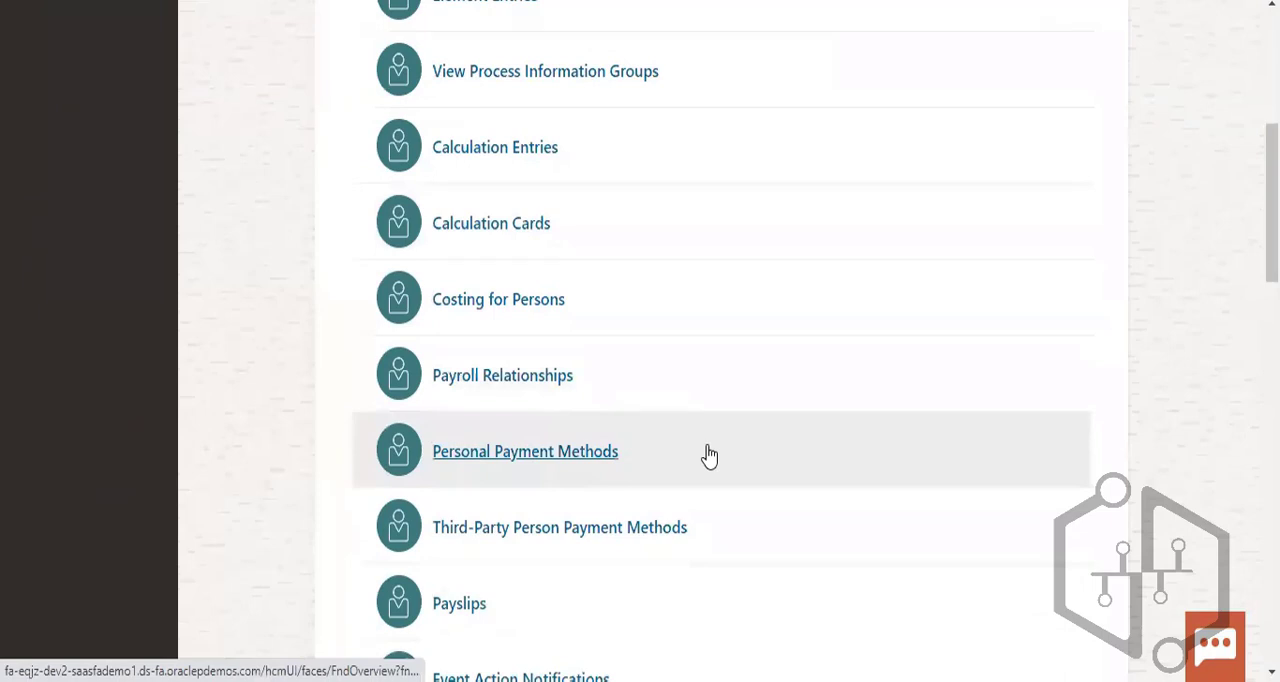
scroll(710, 453, "down", 6)
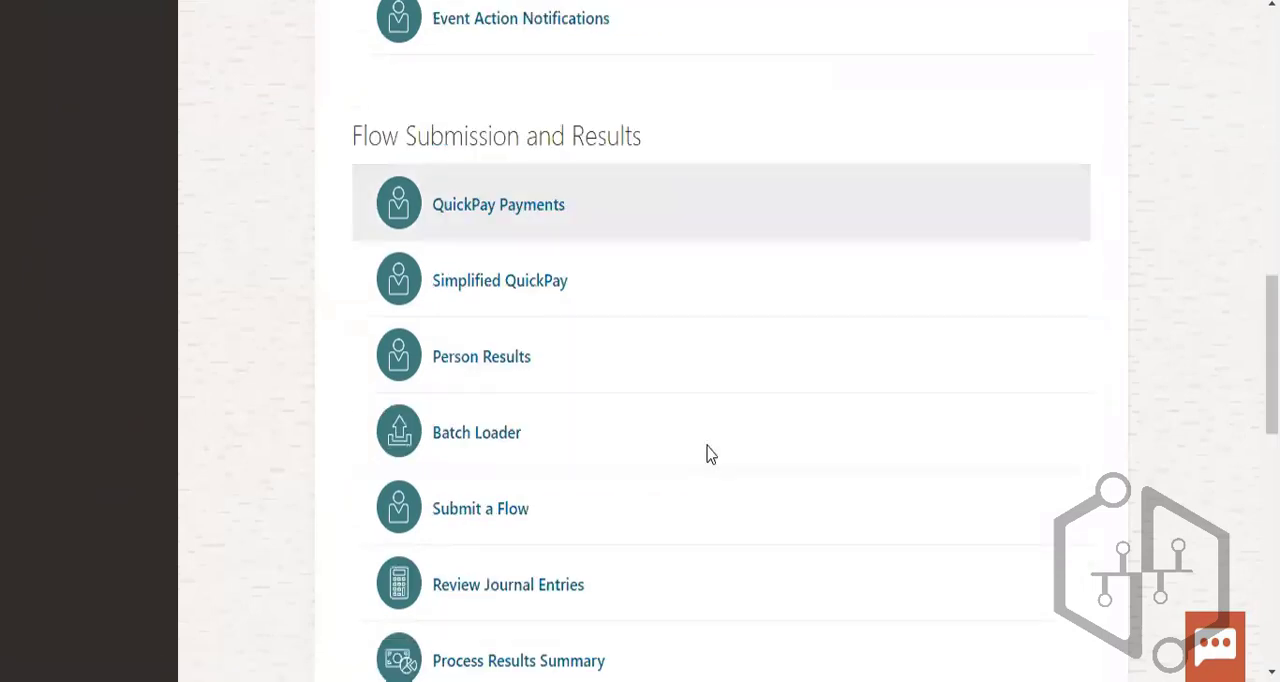
scroll(710, 453, "down", 1)
scroll(710, 453, "down", 5)
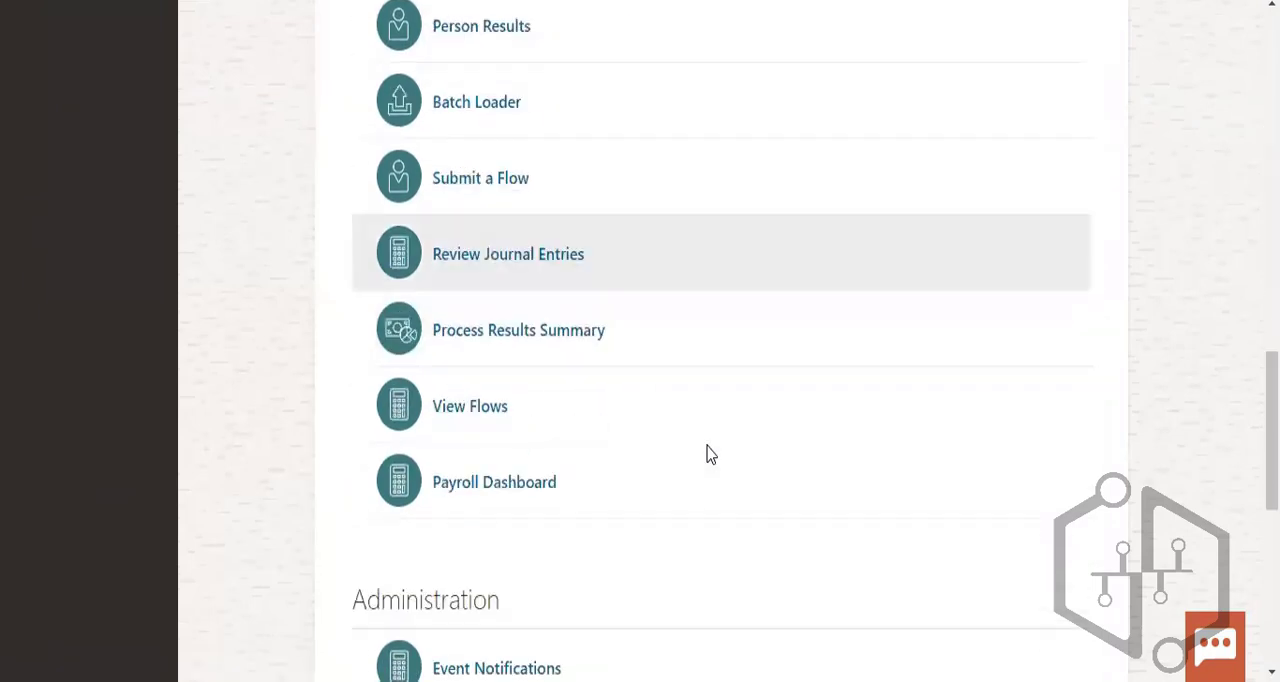
scroll(710, 453, "down", 2)
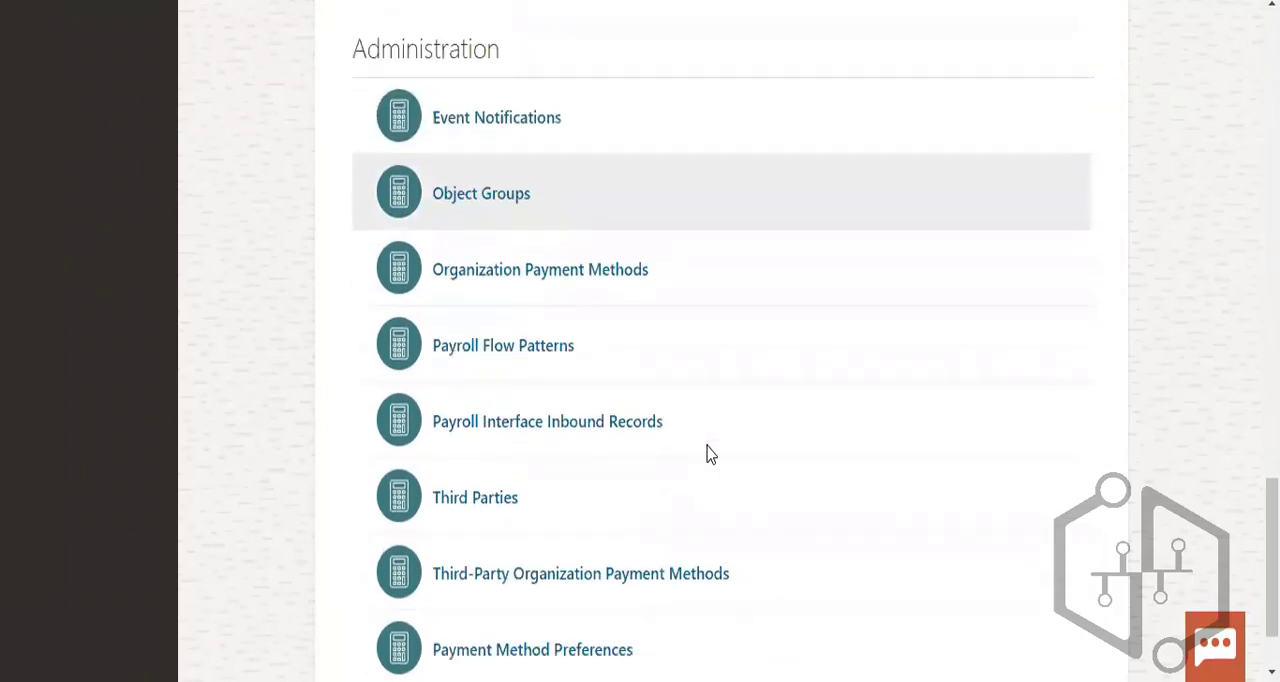
scroll(710, 453, "down", 1)
- Open the Element Entries task under Person Information and bring up its advanced person search
scroll(708, 448, "up", 8)
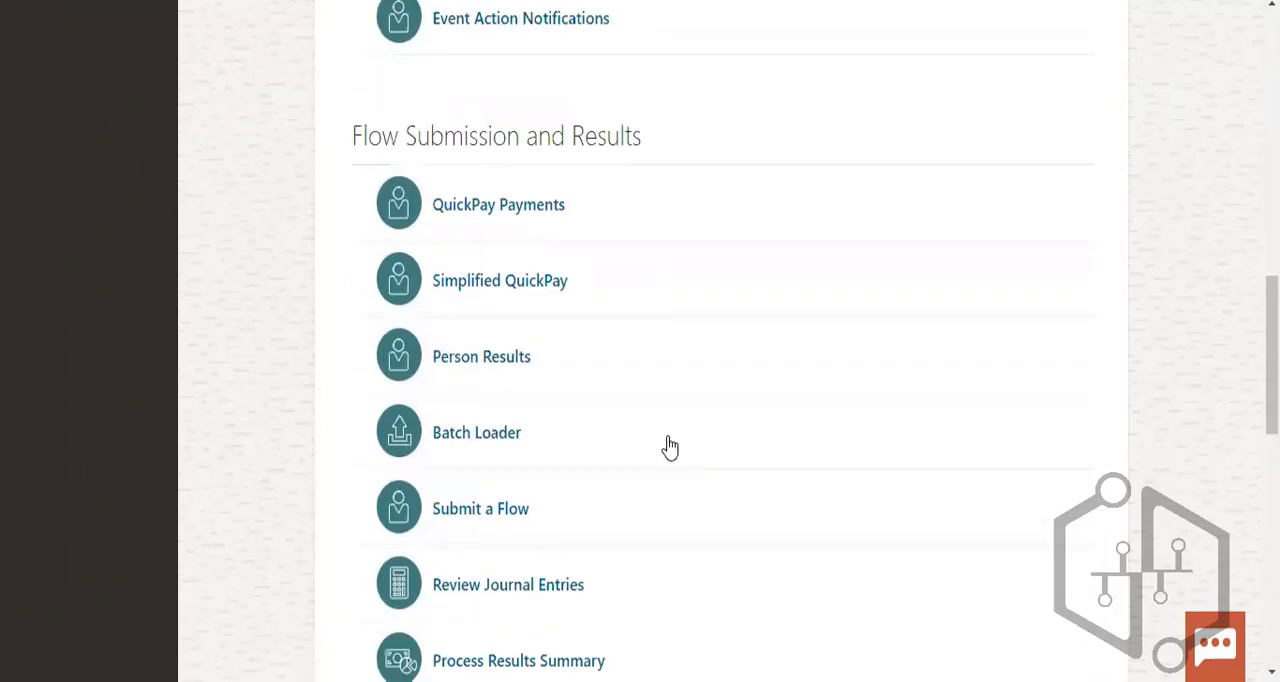
scroll(670, 447, "up", 10)
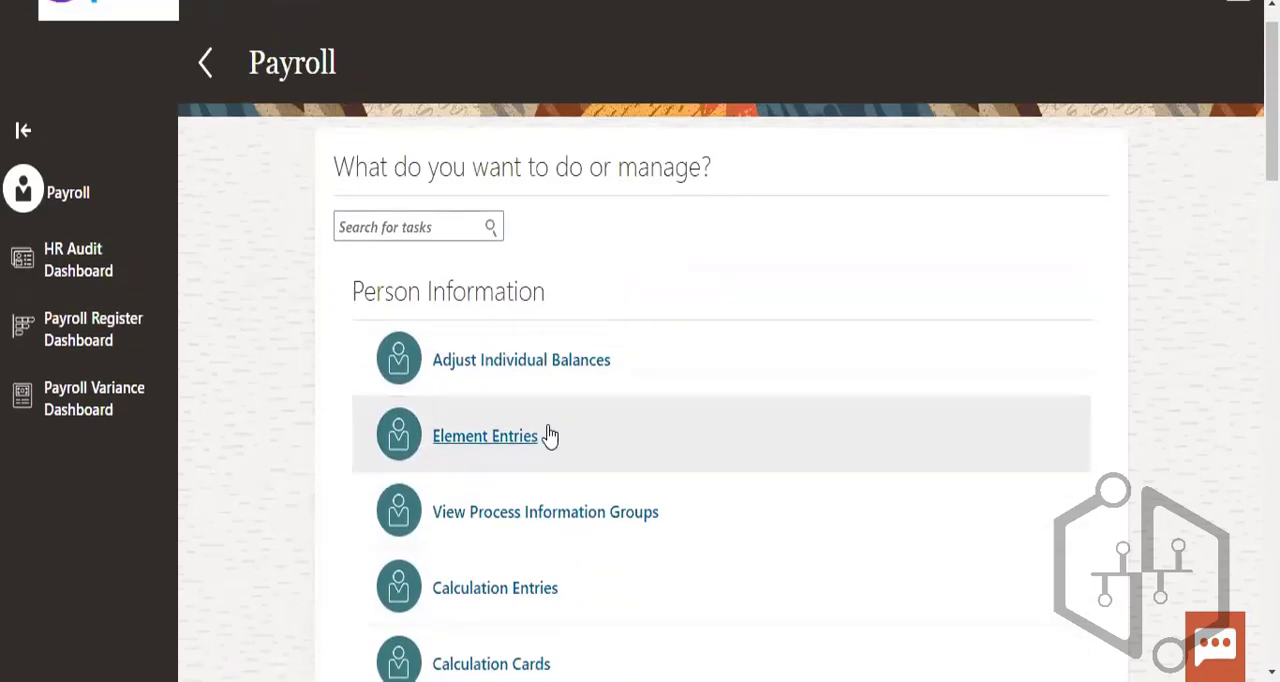
left_click(549, 436)
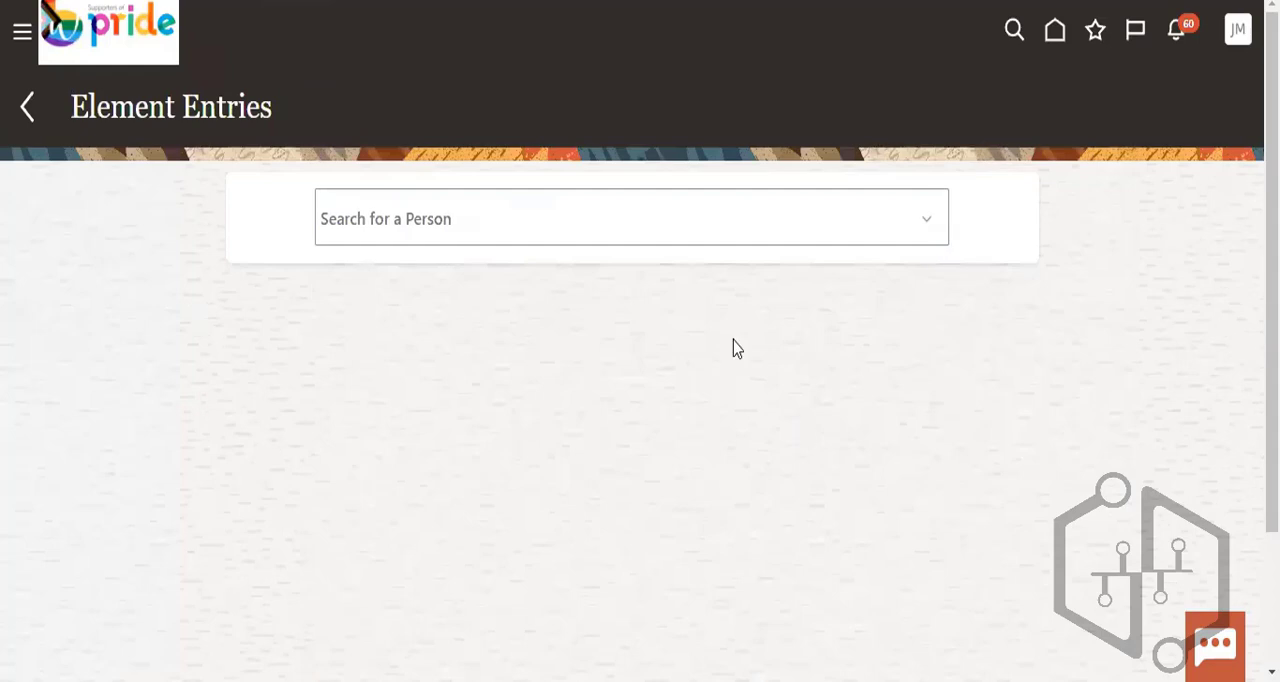
left_click(498, 217)
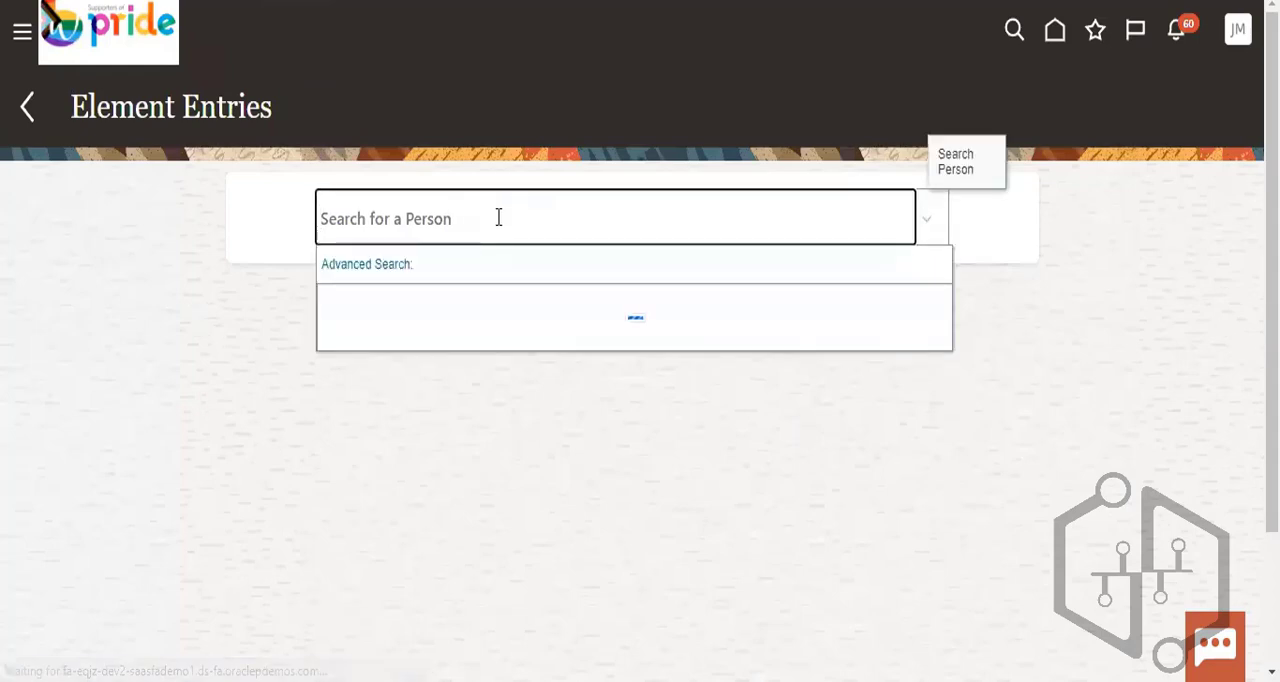
left_click(387, 277)
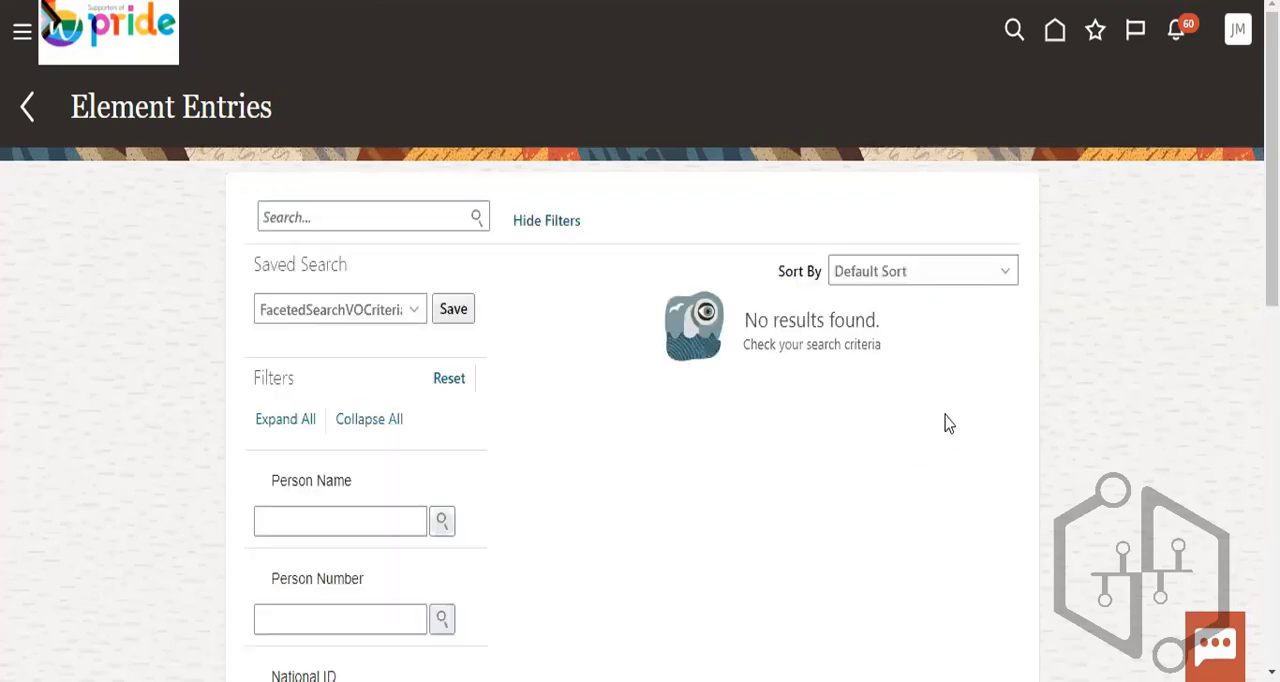
- Search for people in Element Entries using the keyword a%
left_click(401, 215)
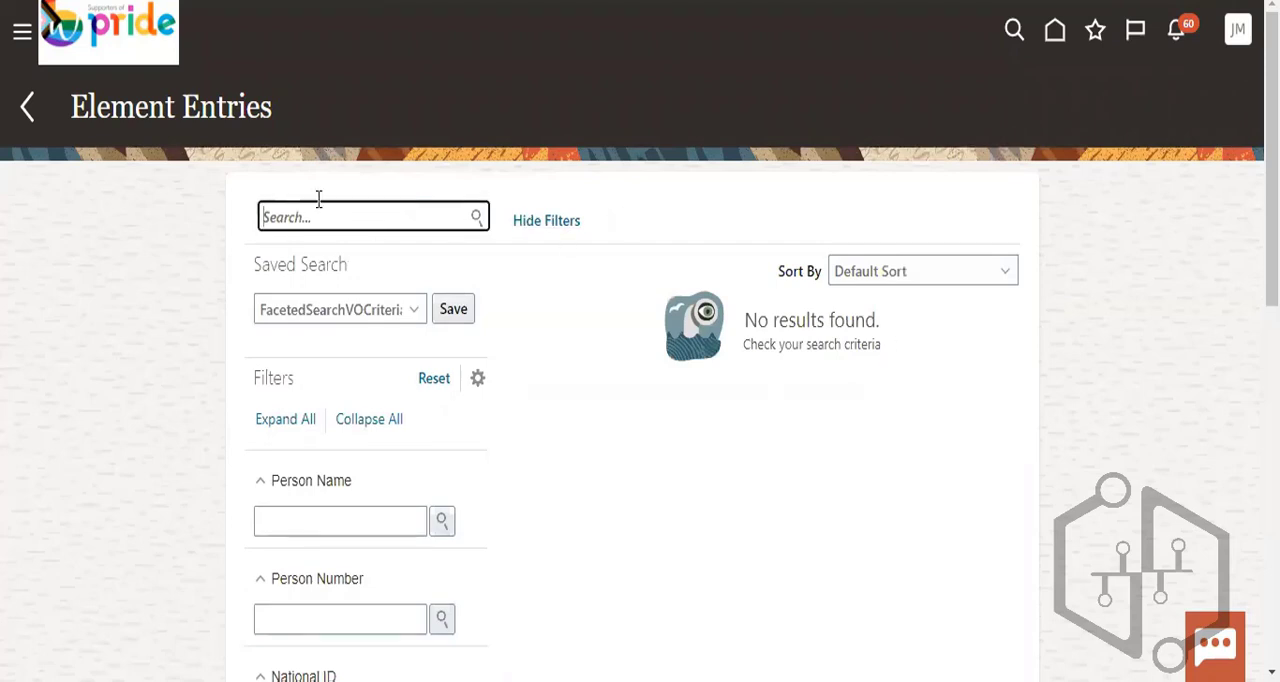
type("a")
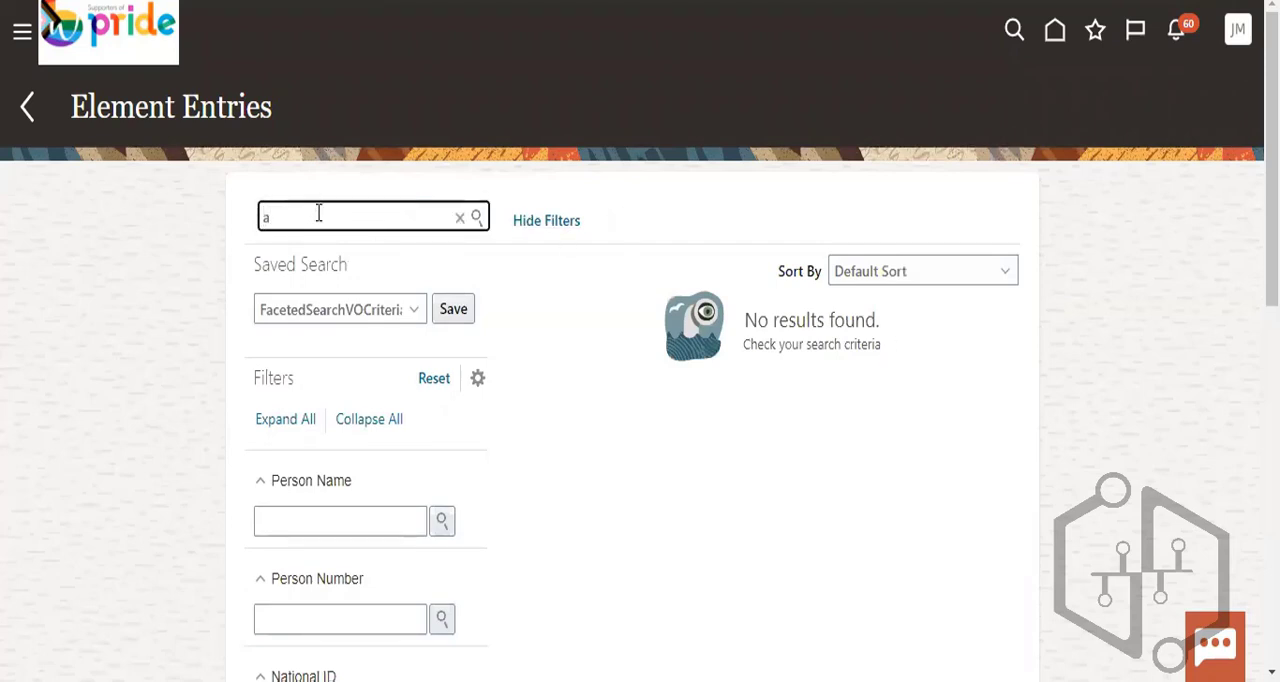
type("%")
left_click(477, 220)
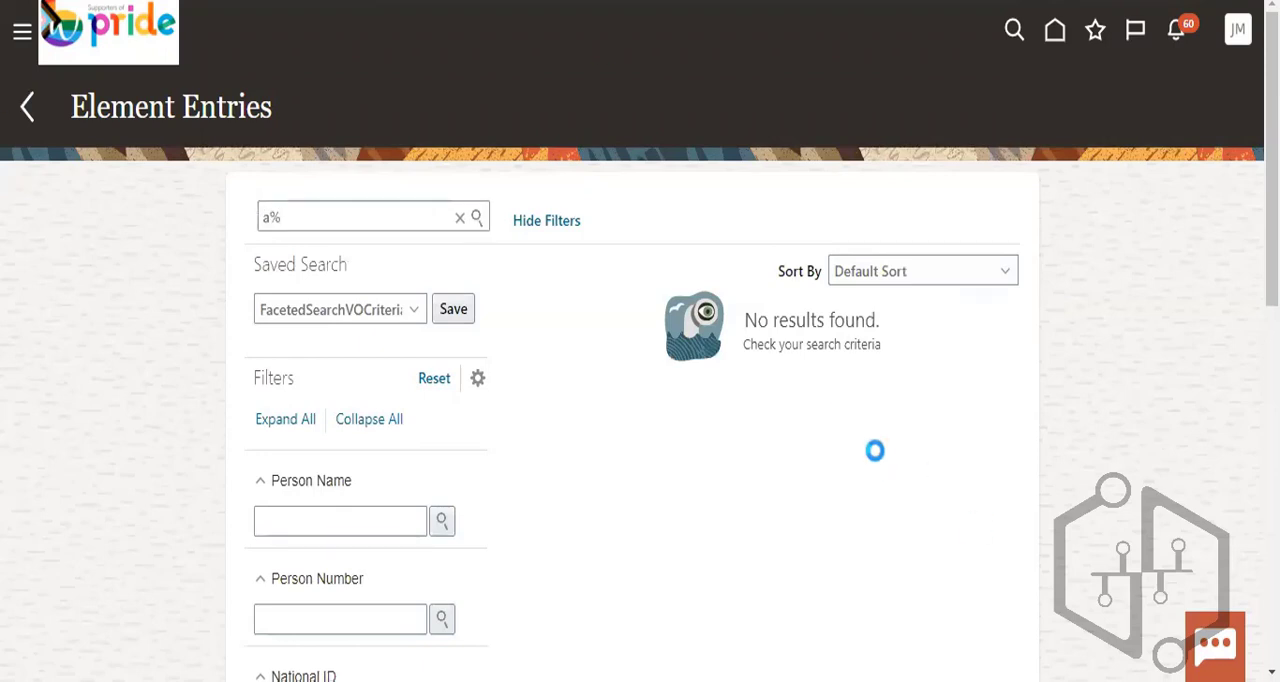
- Refine the person search to al% and open the element entries of the first listed person
left_click(850, 251)
left_click(373, 217)
key("Left")
type("l")
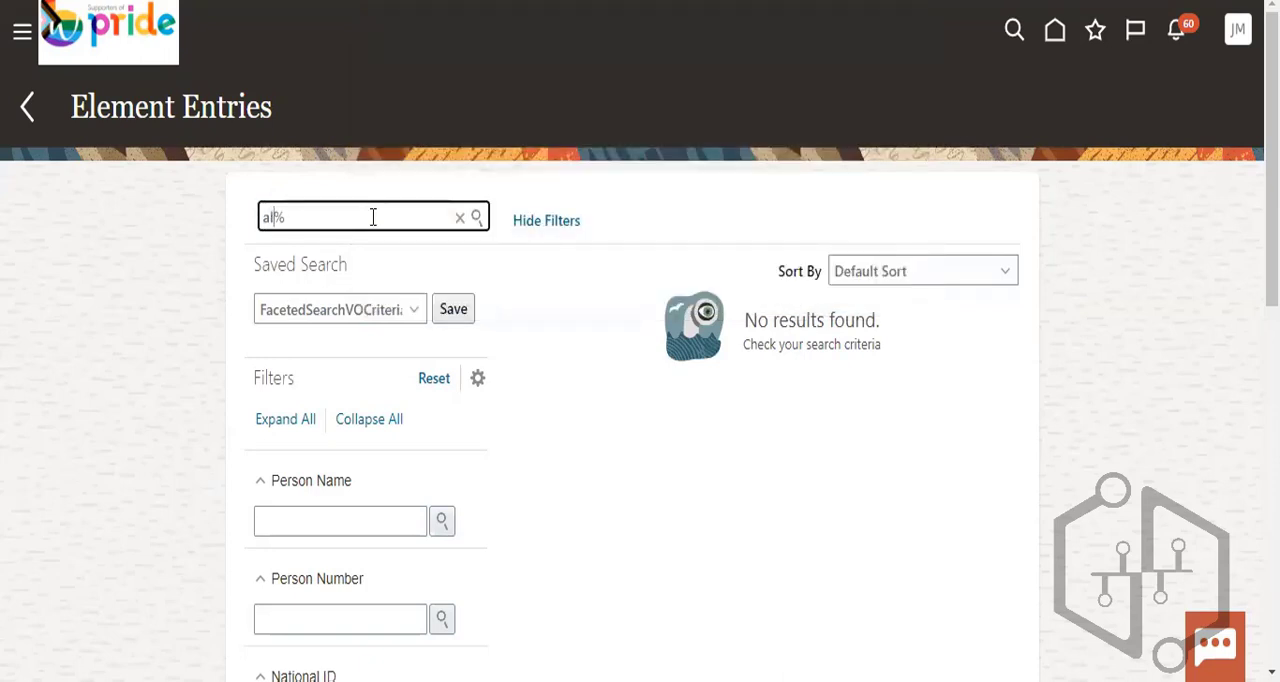
left_click(477, 220)
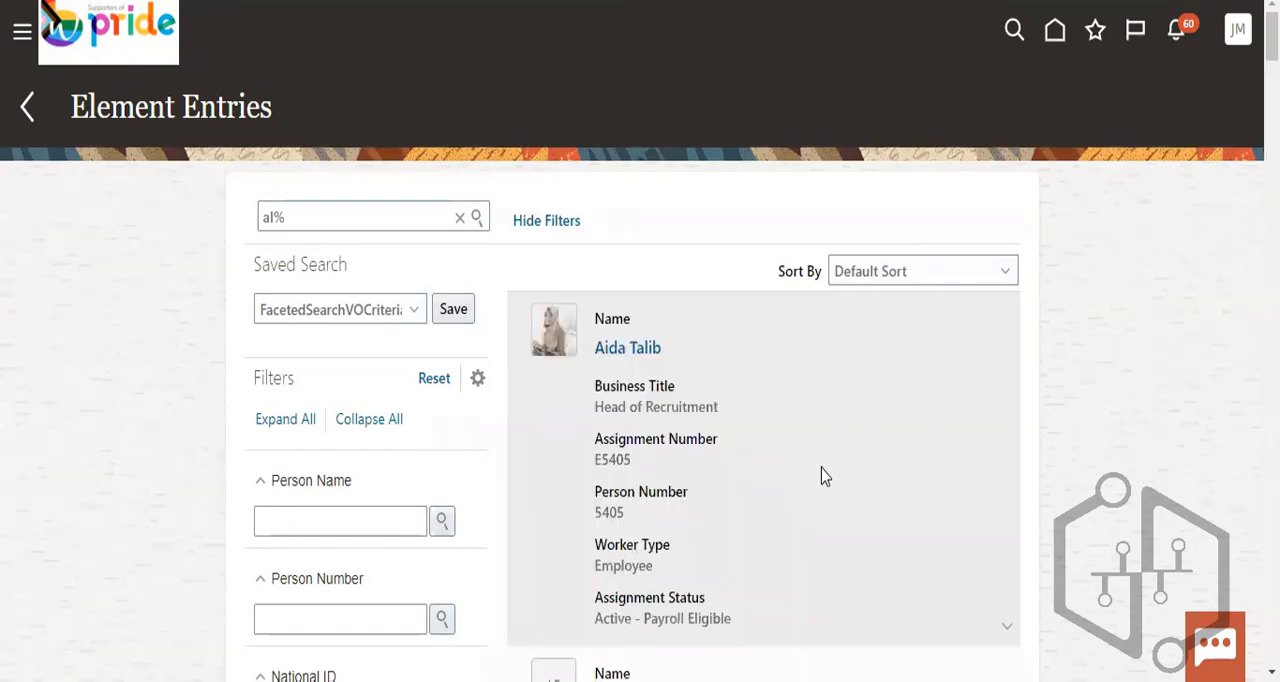
left_click(645, 352)
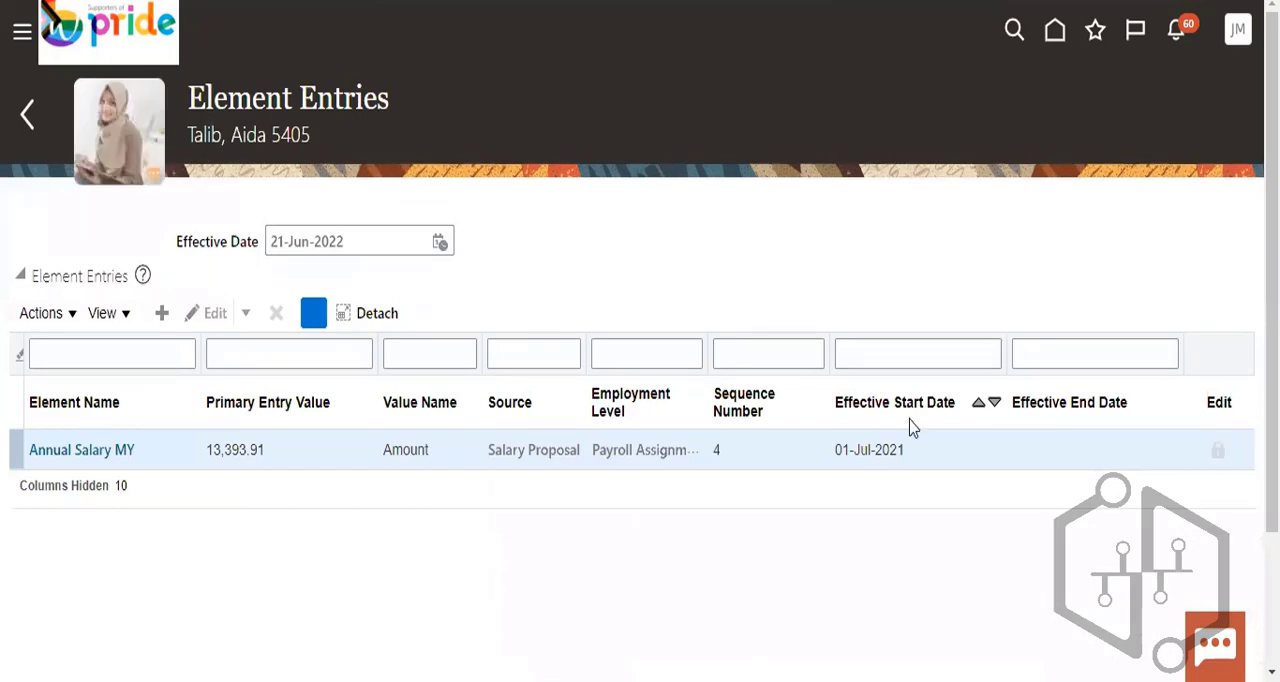
- Create an element entry for Annual Salary MY with the effective date 21-Jun-2022 and continue to its details
left_click(52, 316)
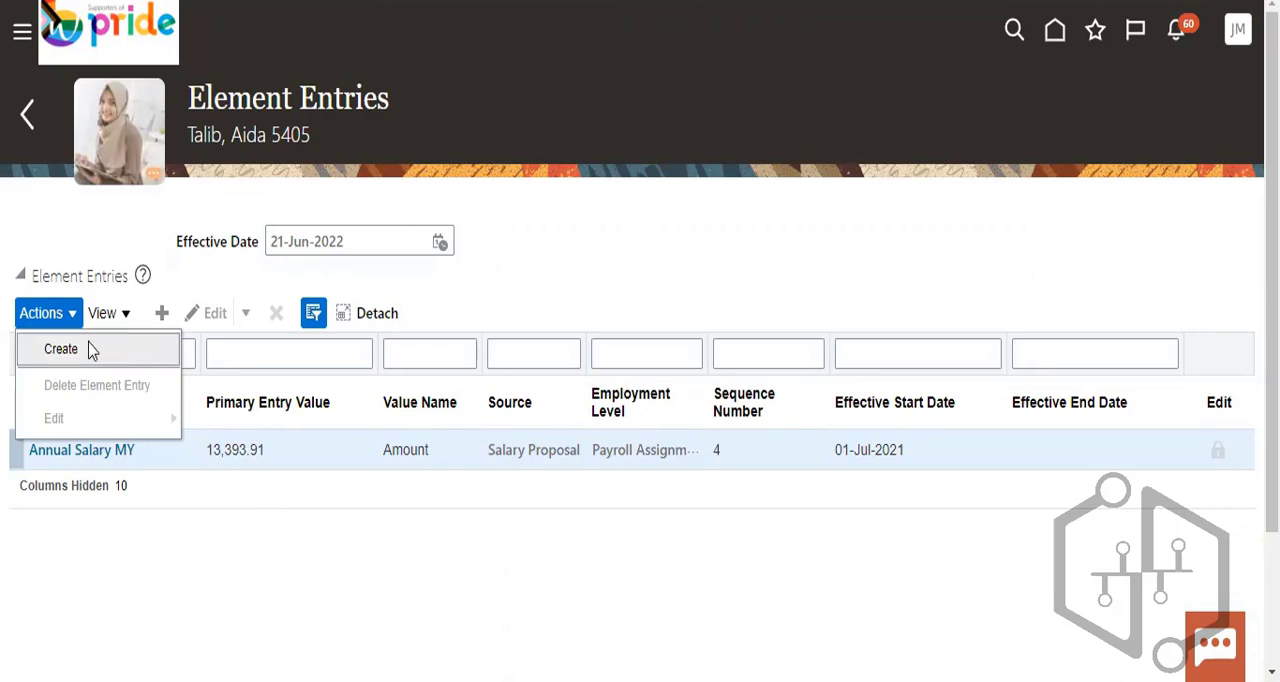
left_click(280, 488)
left_click(67, 322)
left_click(77, 352)
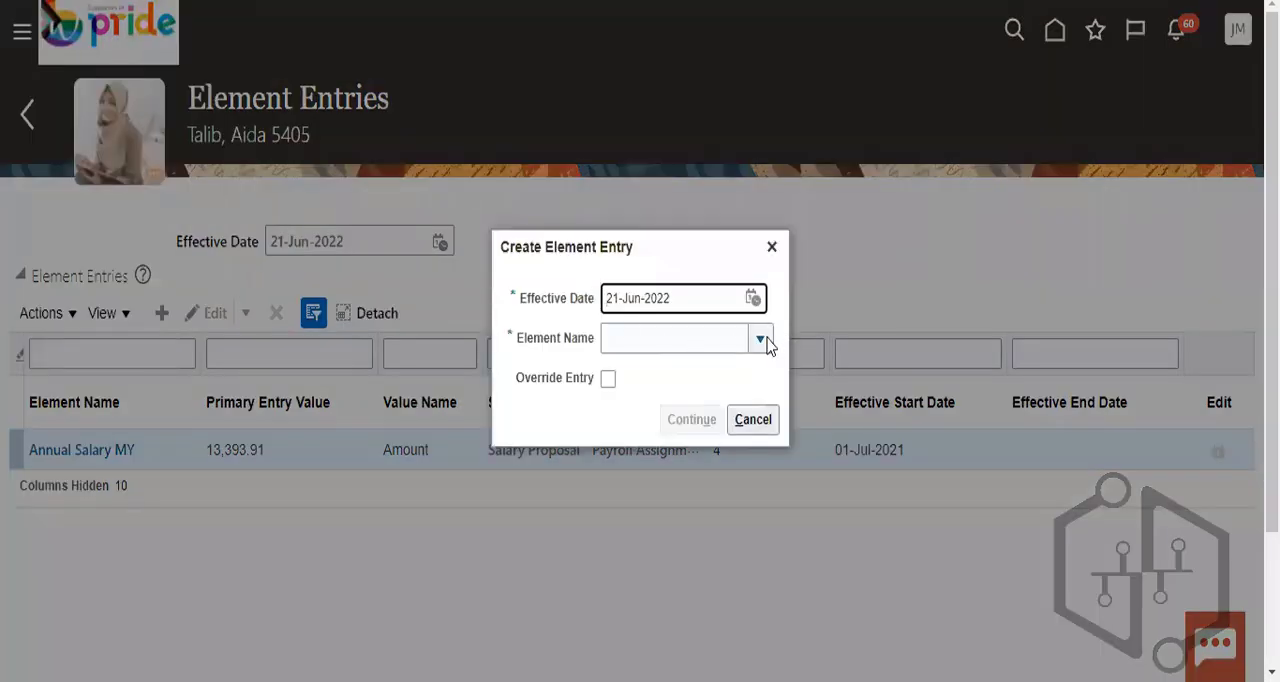
left_click(762, 340)
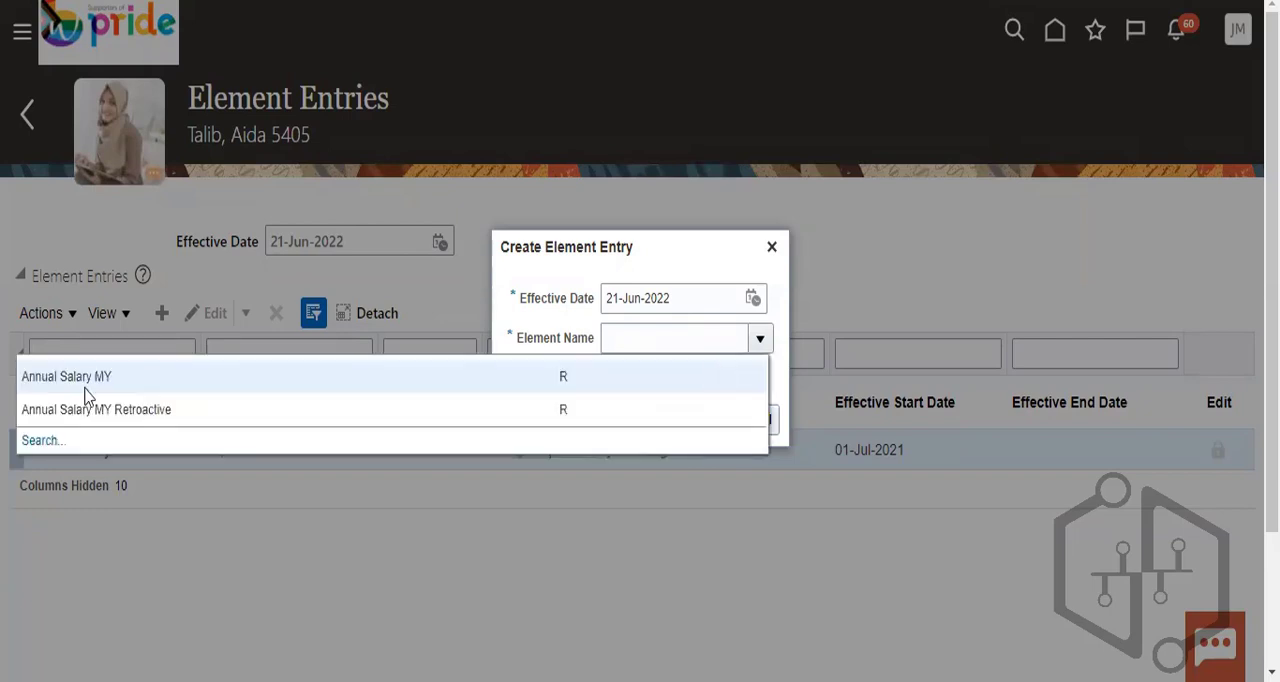
left_click(94, 373)
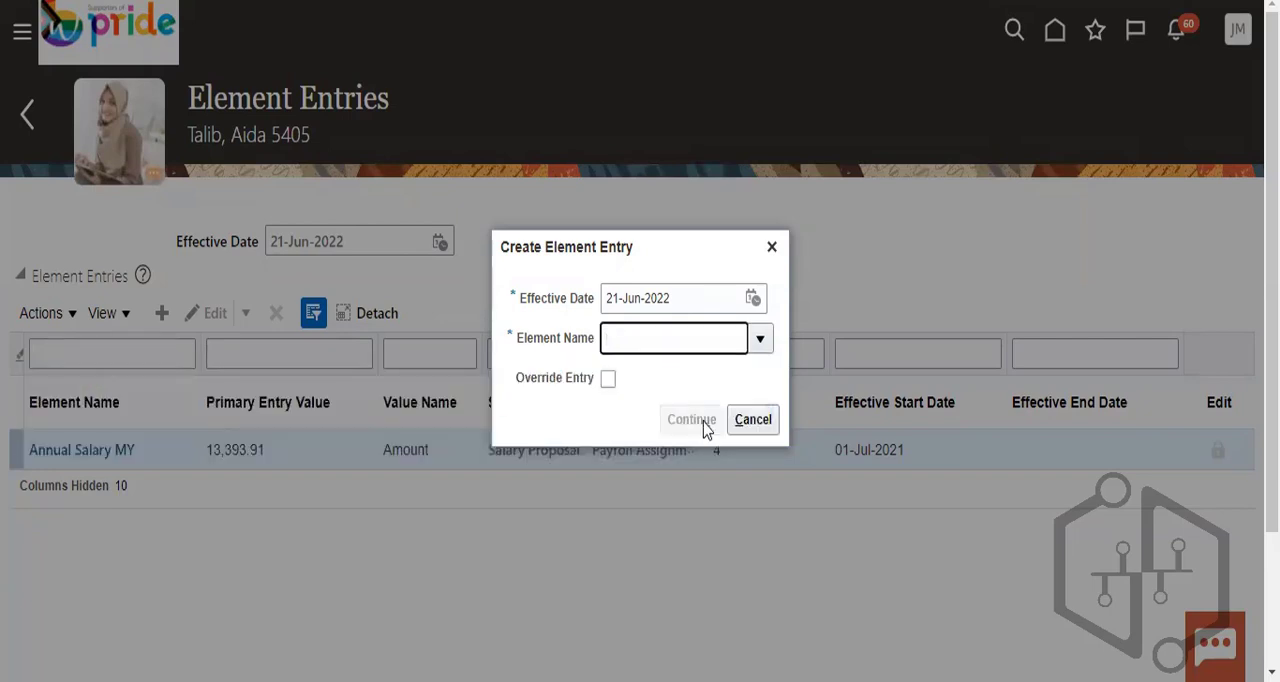
left_click(735, 298)
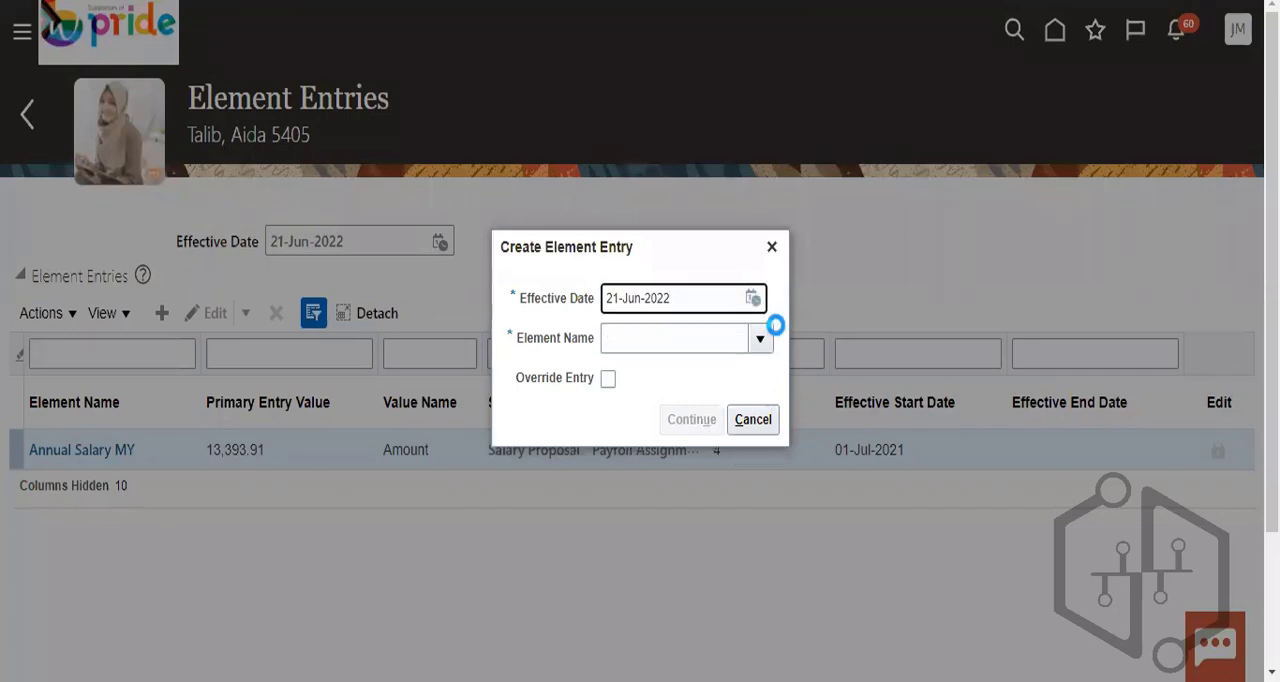
left_click(695, 441)
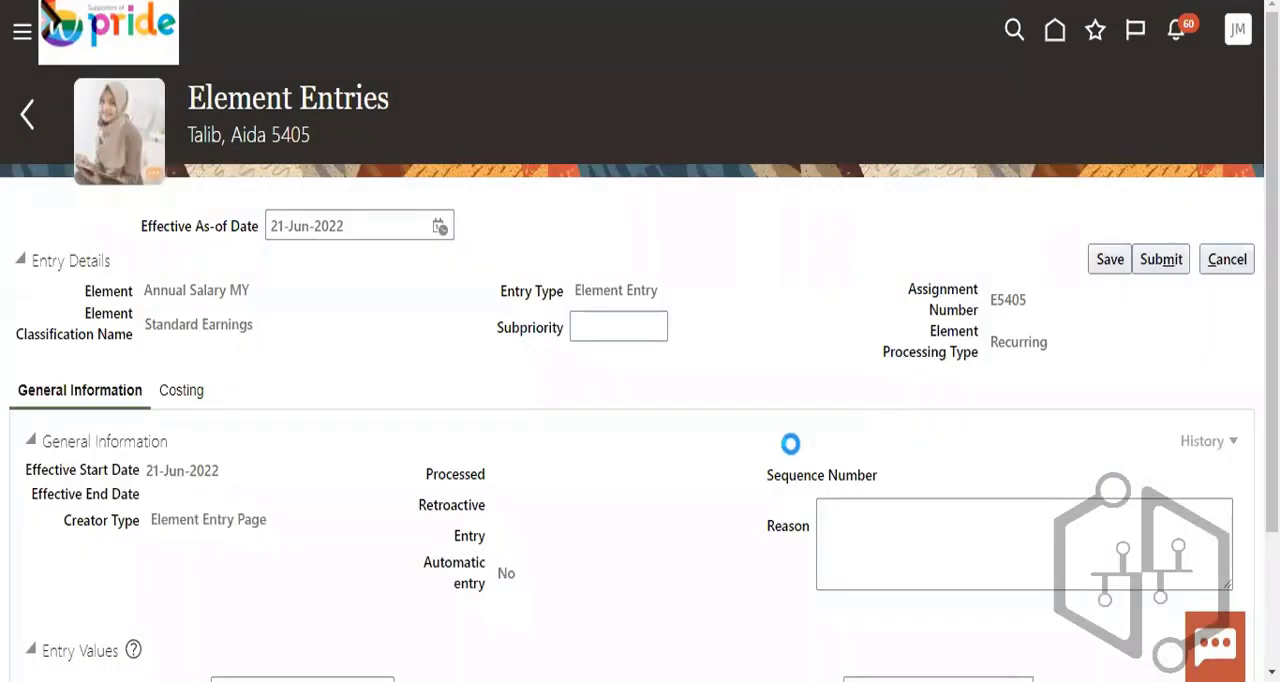
- Set the Pay Value of the new Annual Salary MY entry to 5,000
scroll(740, 490, "down", 2)
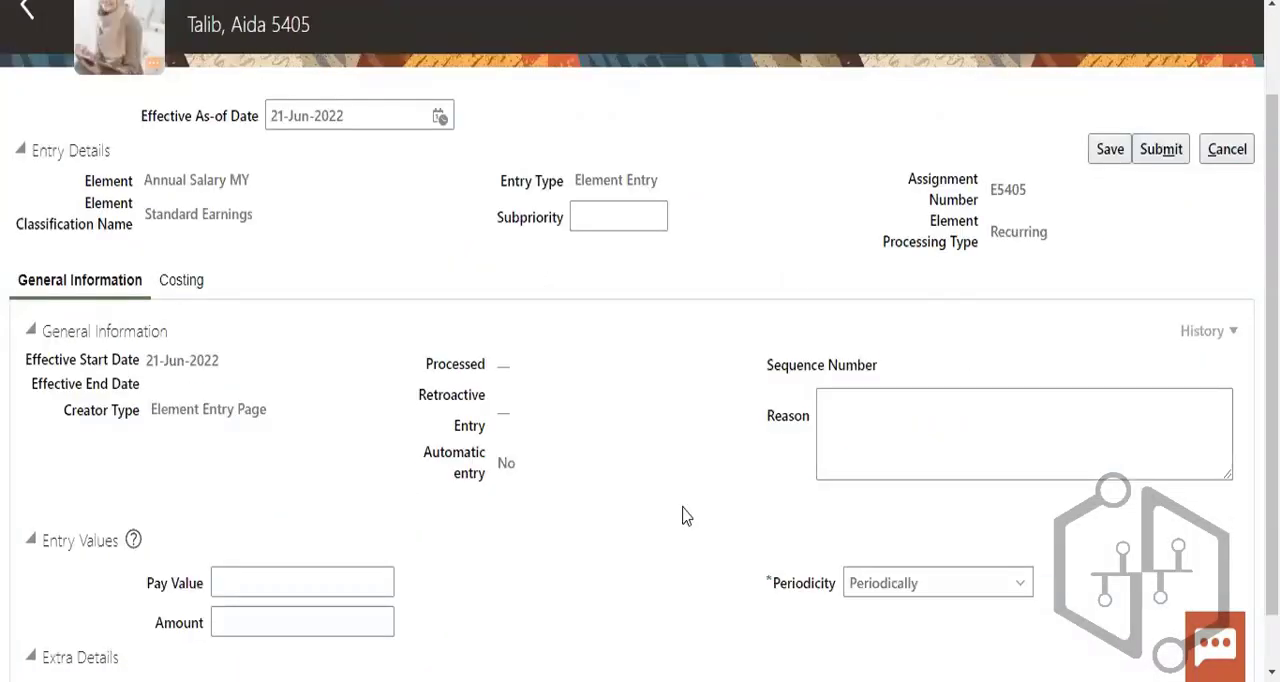
scroll(160, 170, "down", 1)
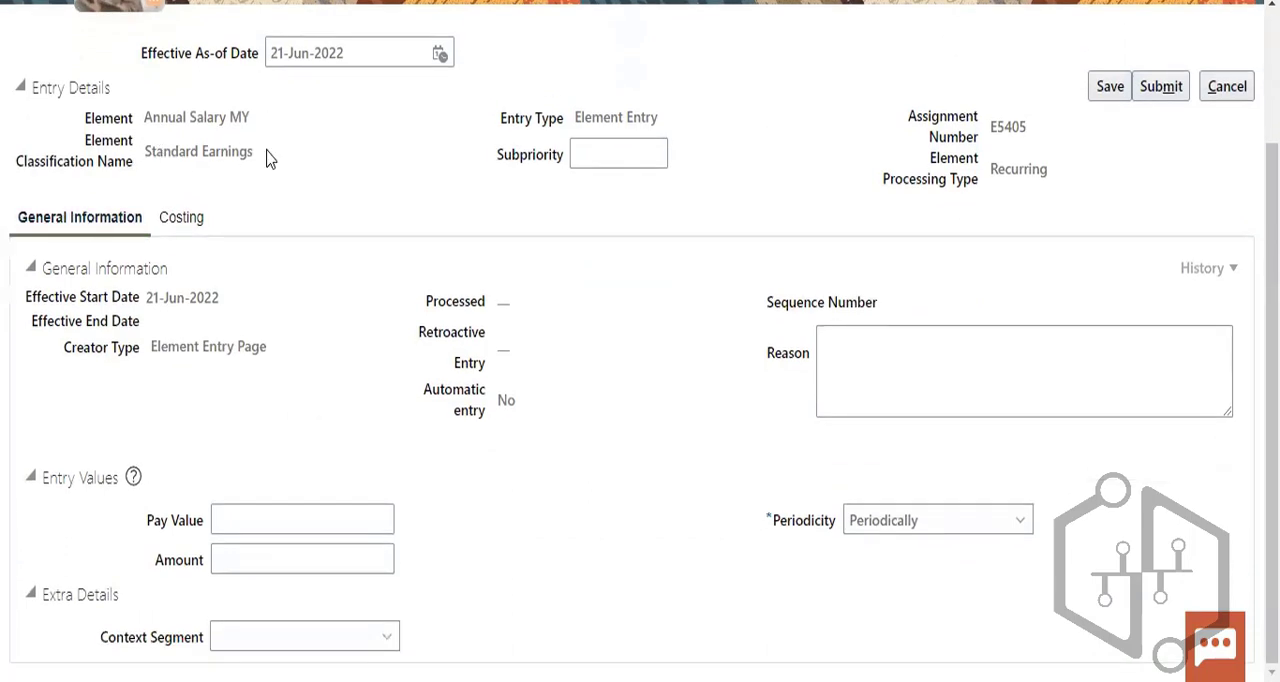
left_click_drag(262, 151, 153, 151)
left_click(162, 364)
left_click(323, 510)
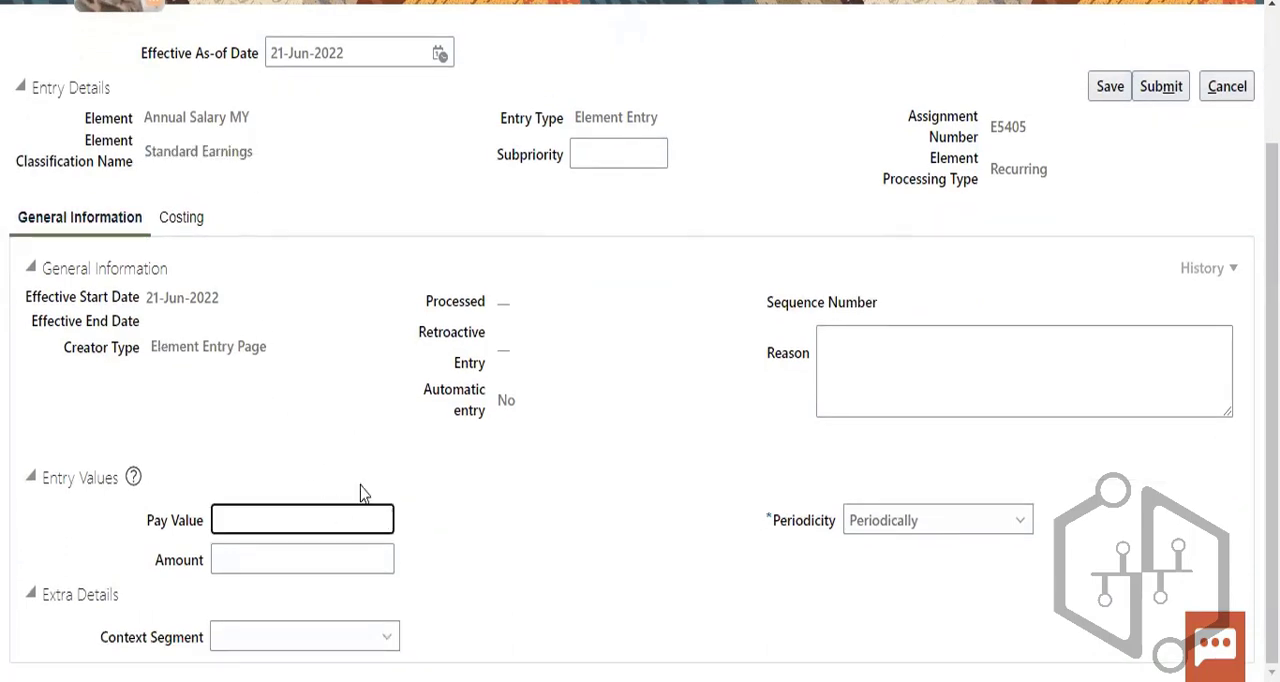
type("5,00")
type("0")
- Set the Amount of the new Annual Salary MY entry to 5,000
left_click(384, 548)
type("500")
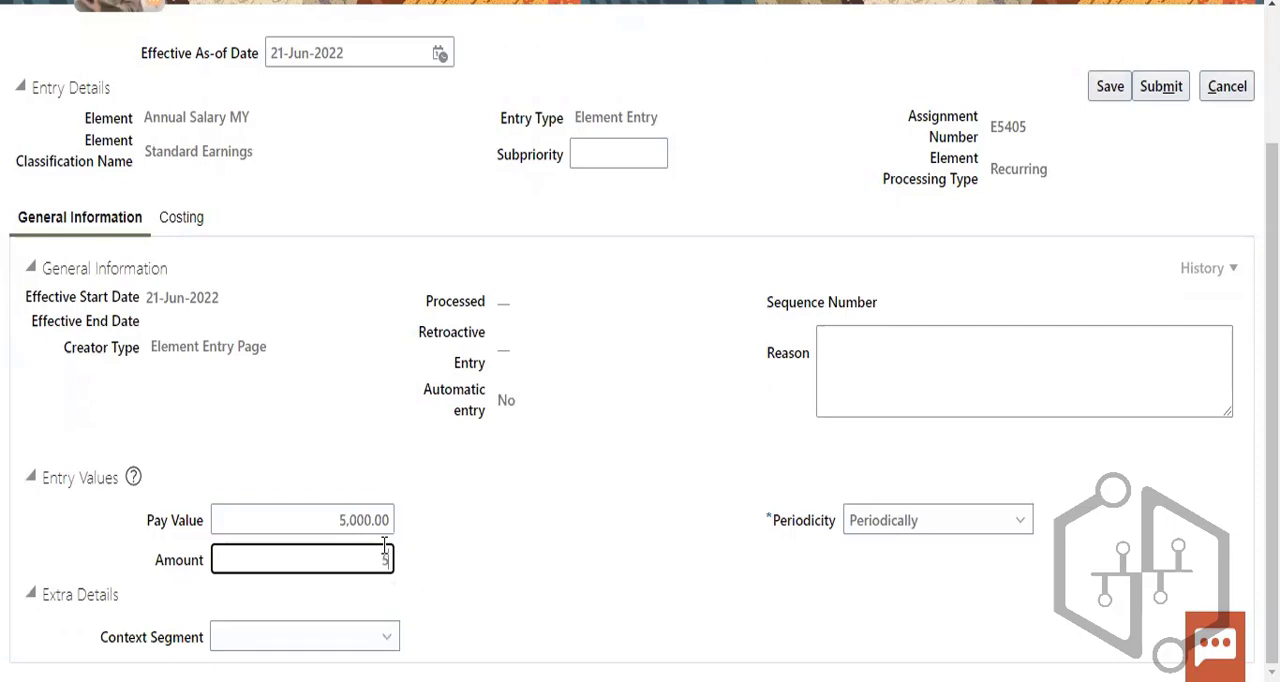
key("BackSpace")
key("BackSpace")
type("0000")
key("BackSpace")
left_click(481, 538)
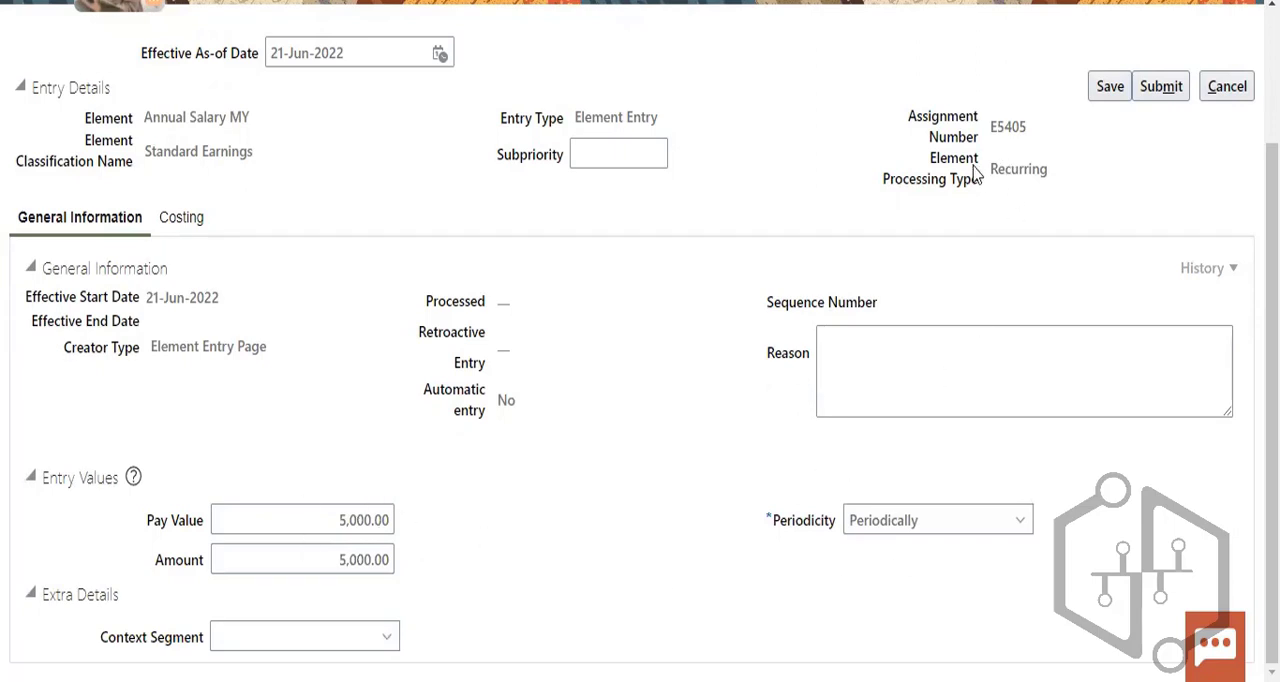
- Check the entry's Recurring processing type and try to save the new Annual Salary MY entry
left_click_drag(982, 168, 1058, 190)
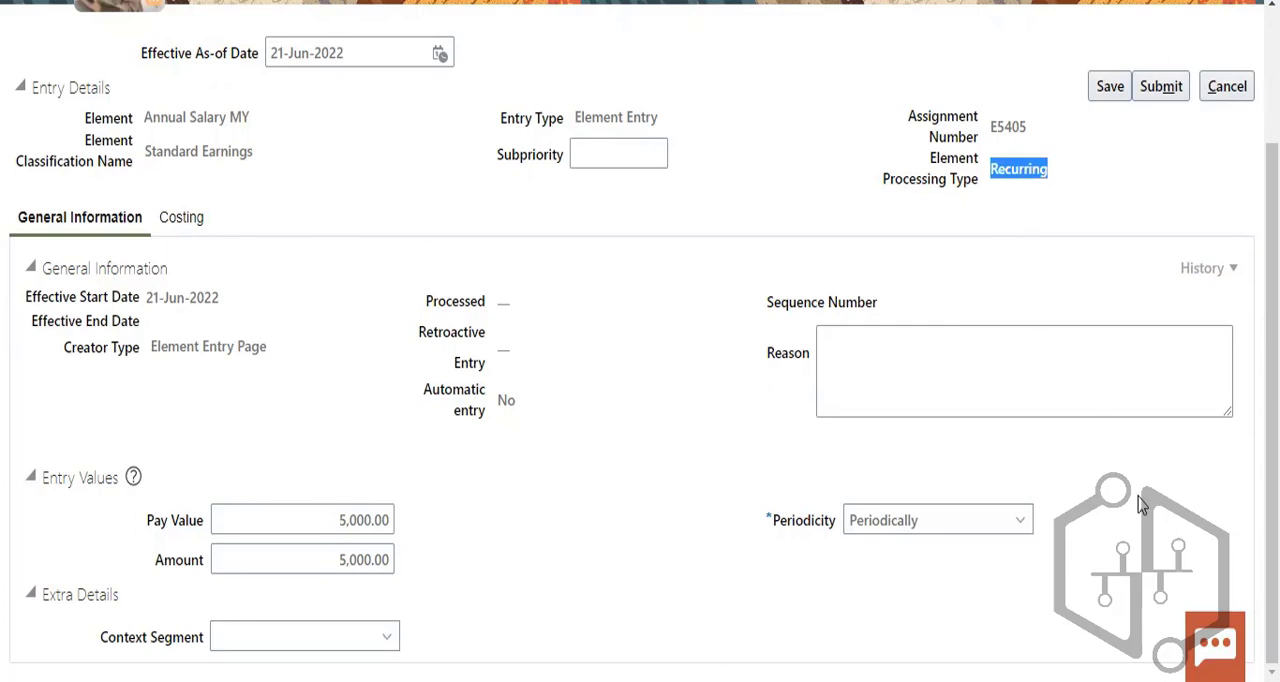
scroll(1128, 457, "up", 2)
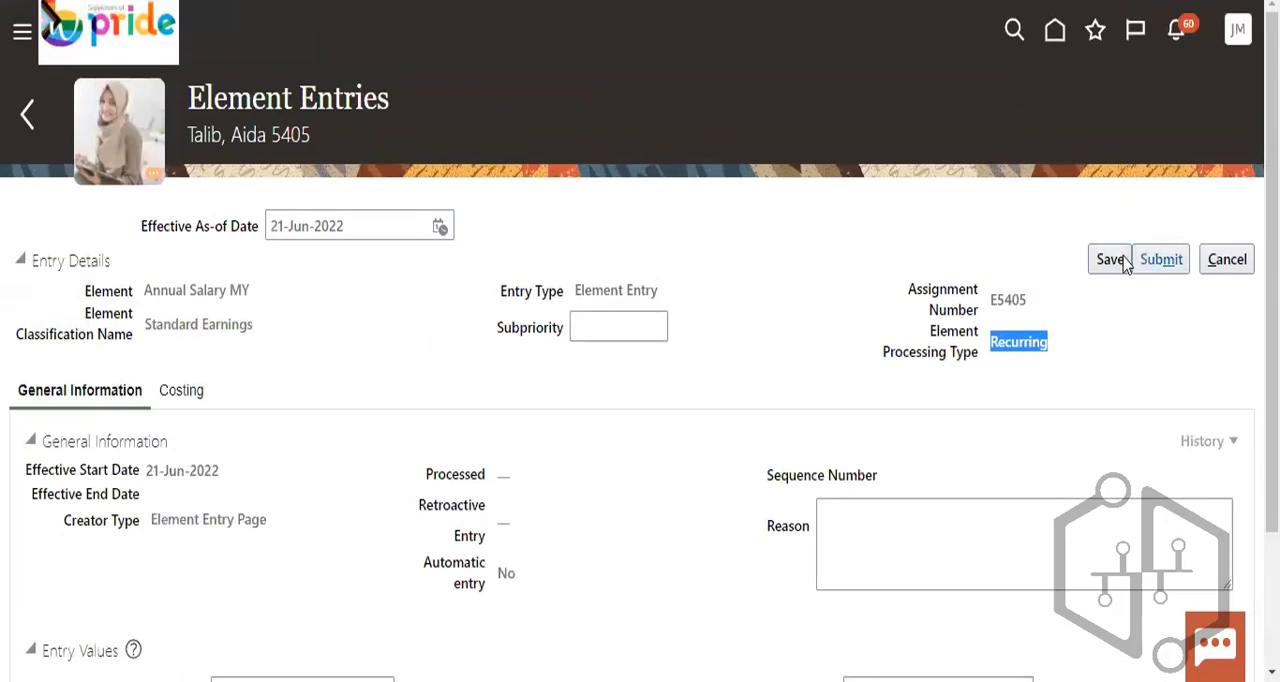
left_click(1115, 259)
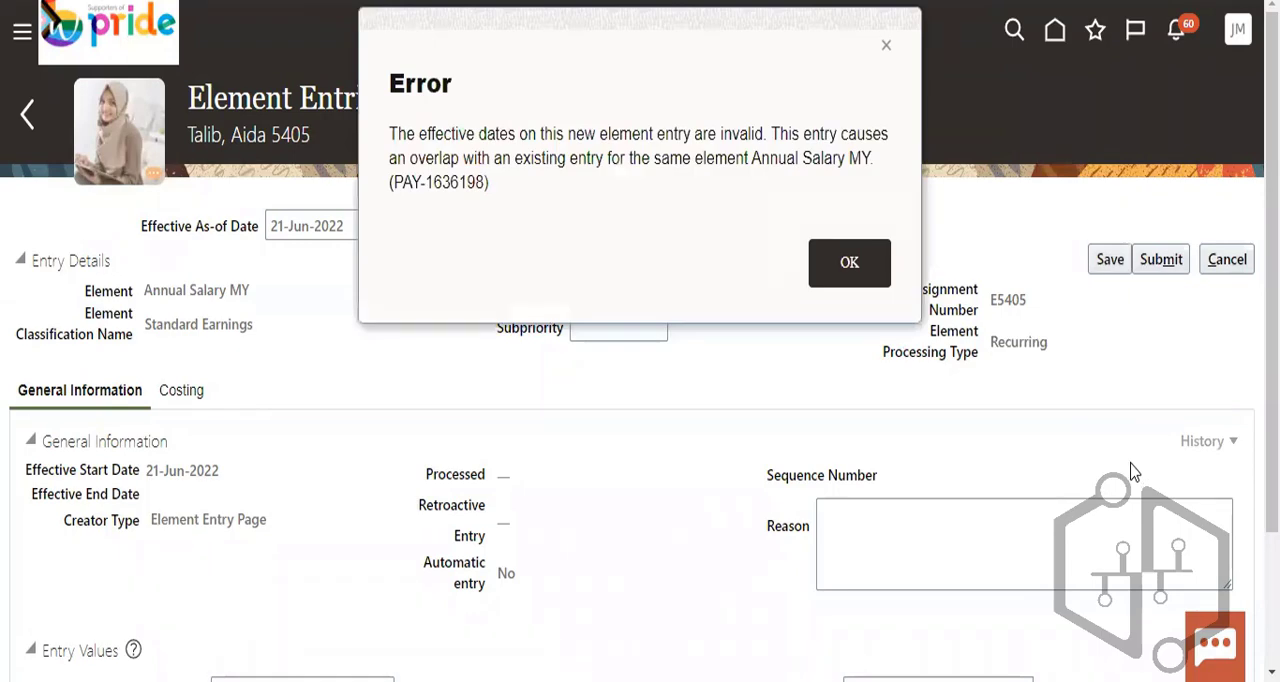
left_click(848, 265)
- Set the entry's Effective As-of Date to 01-Jul-2022 and try saving it again
scroll(1196, 445, "down", 3)
scroll(1196, 445, "up", 3)
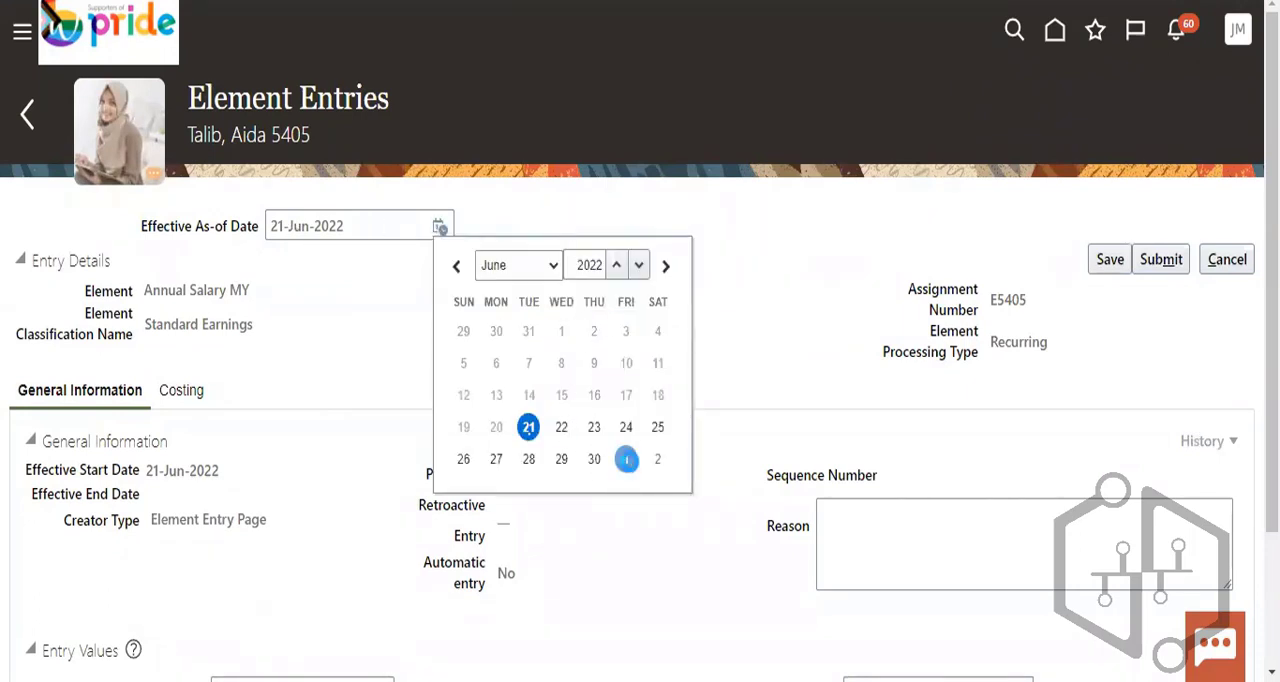
left_click(618, 466)
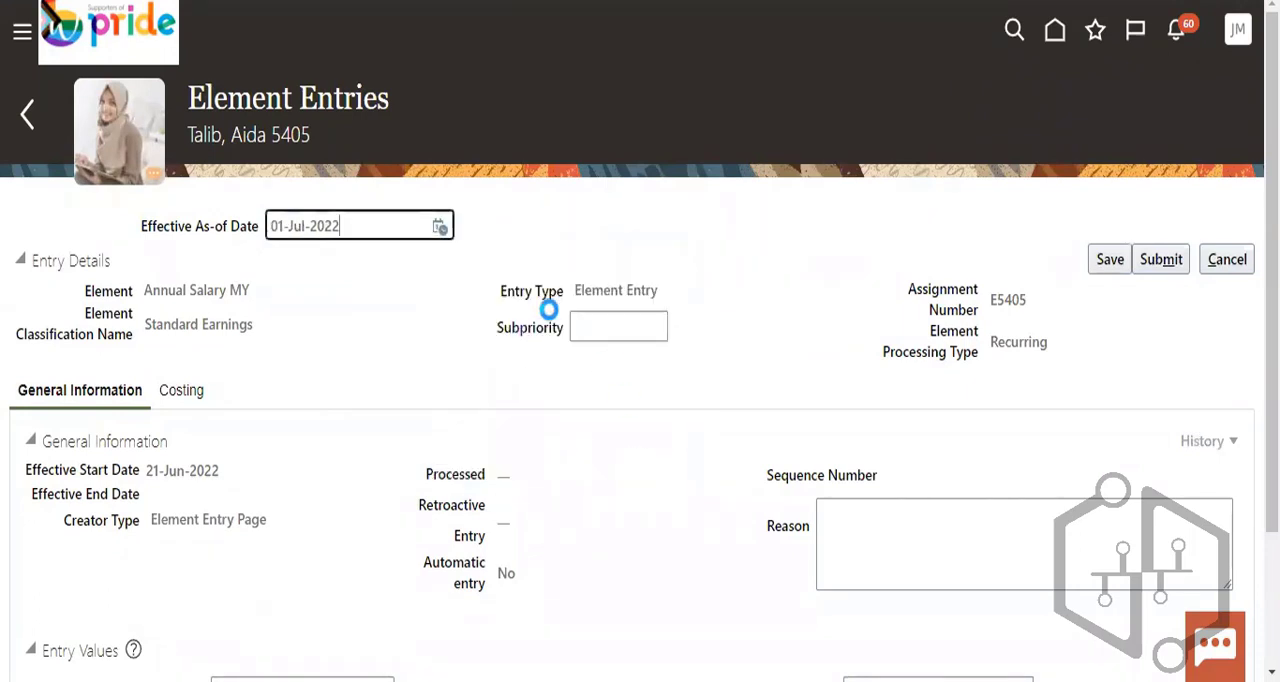
left_click(1107, 262)
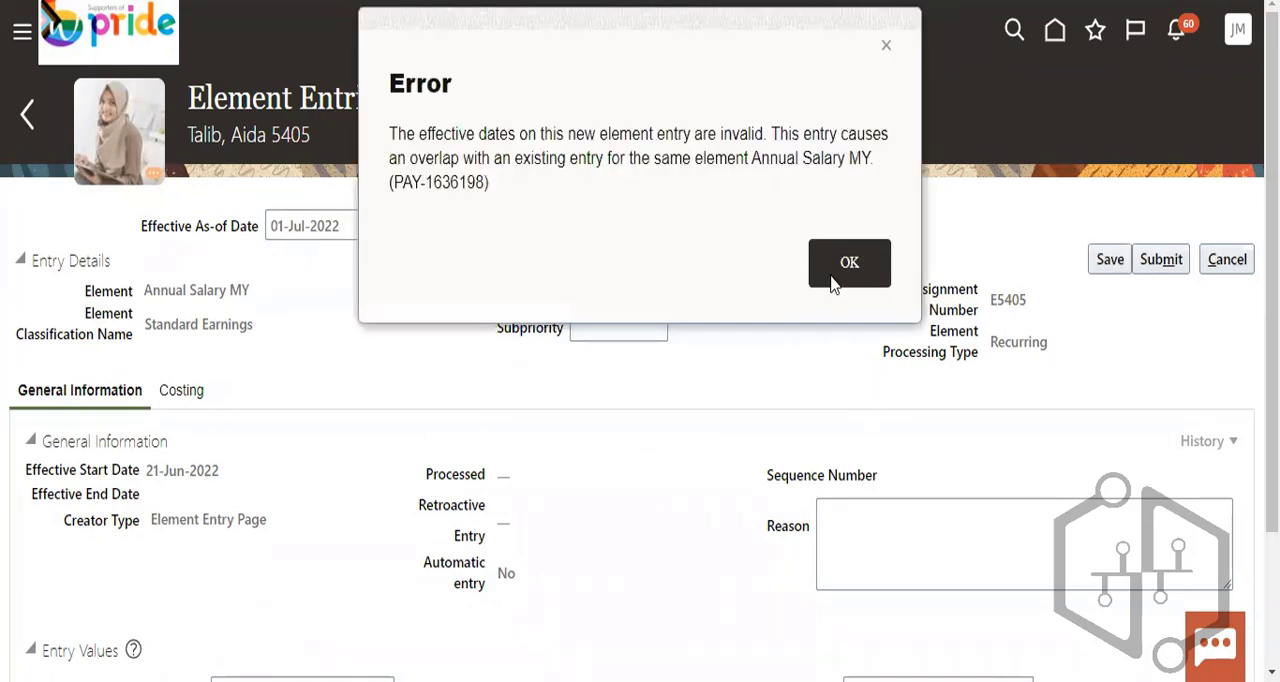
left_click(846, 268)
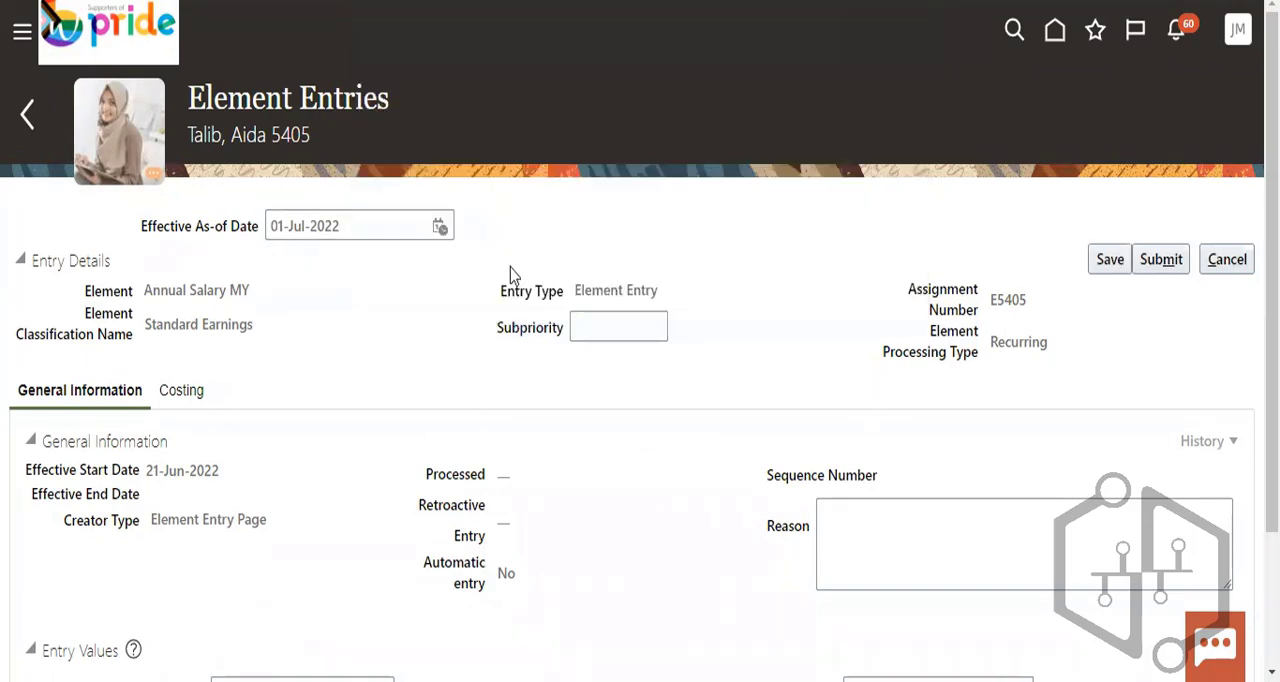
- Reselect 01-Jul-2022 as the Effective As-of Date, then try to submit the entry and view its costing
left_click(439, 227)
left_click(625, 335)
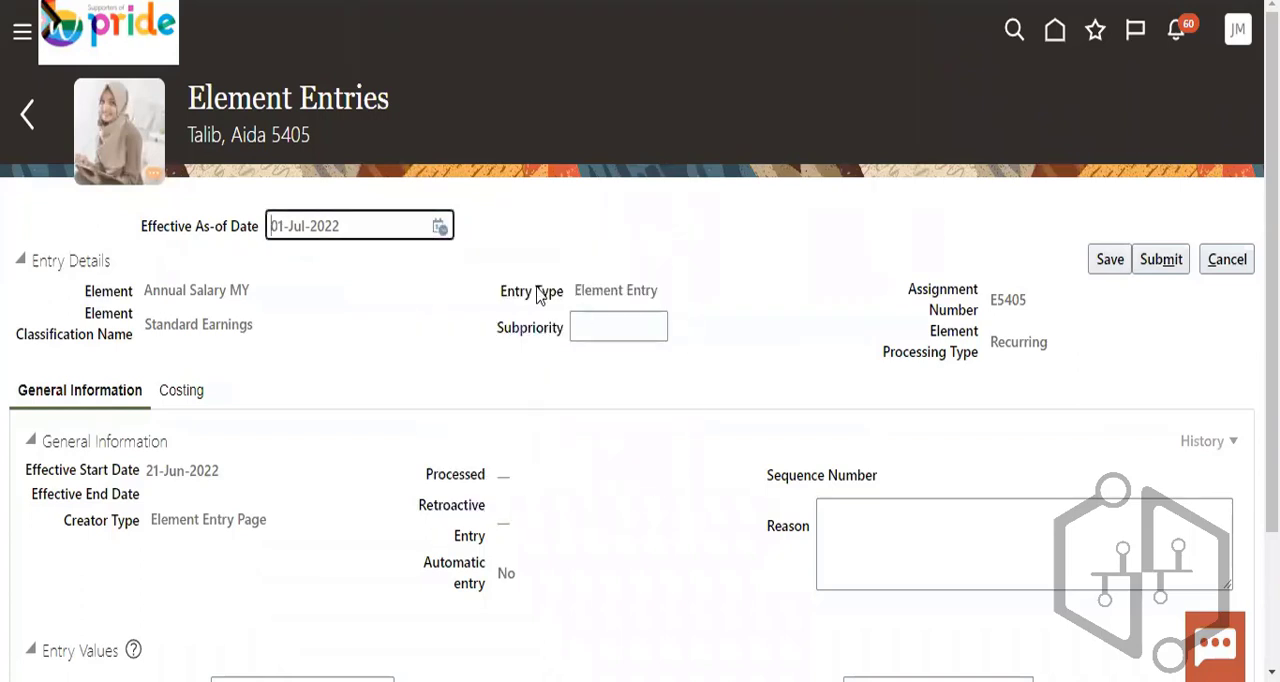
left_click(1162, 260)
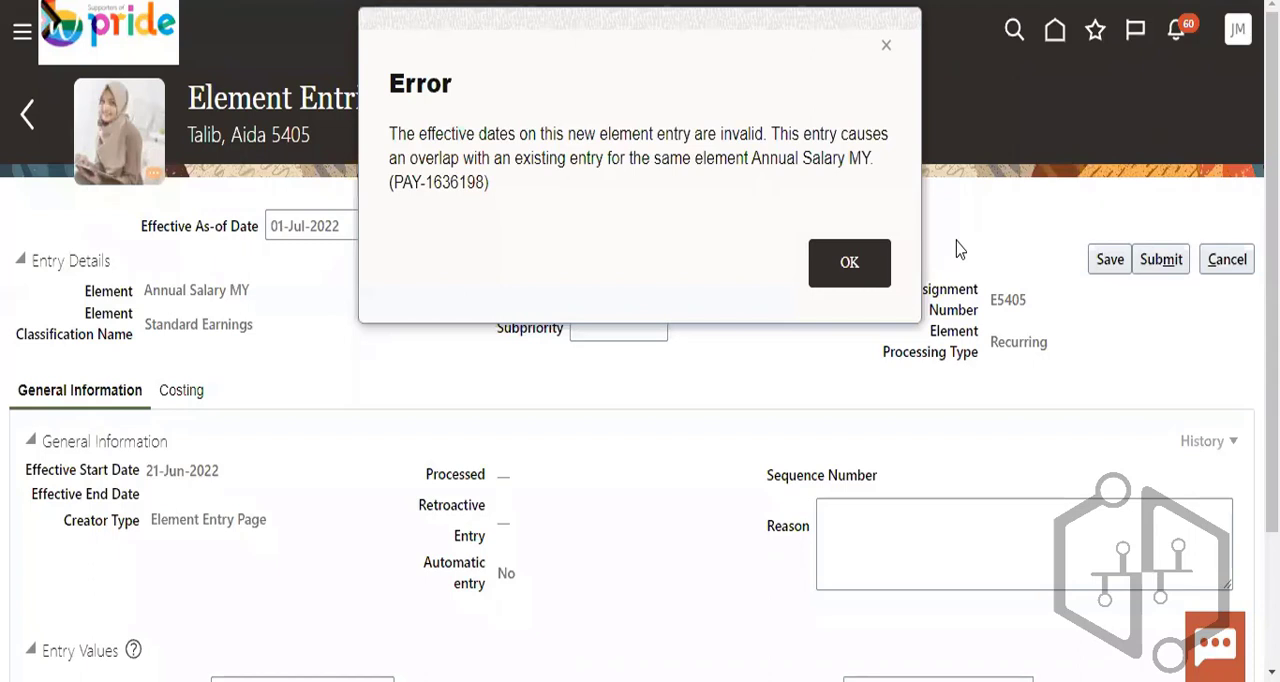
left_click(848, 264)
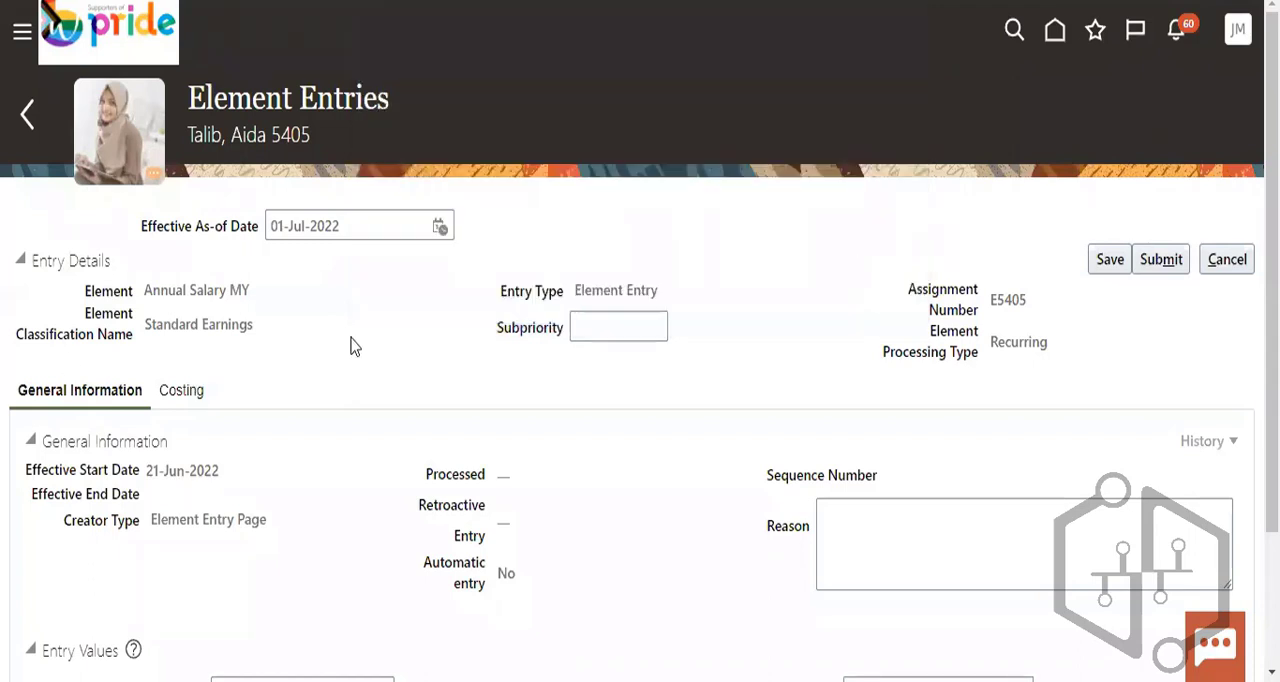
left_click(190, 393)
left_click(868, 272)
- Try to save the entry with the Effective As-of Date 31-Jul-2022, then cancel its creation
left_click(440, 228)
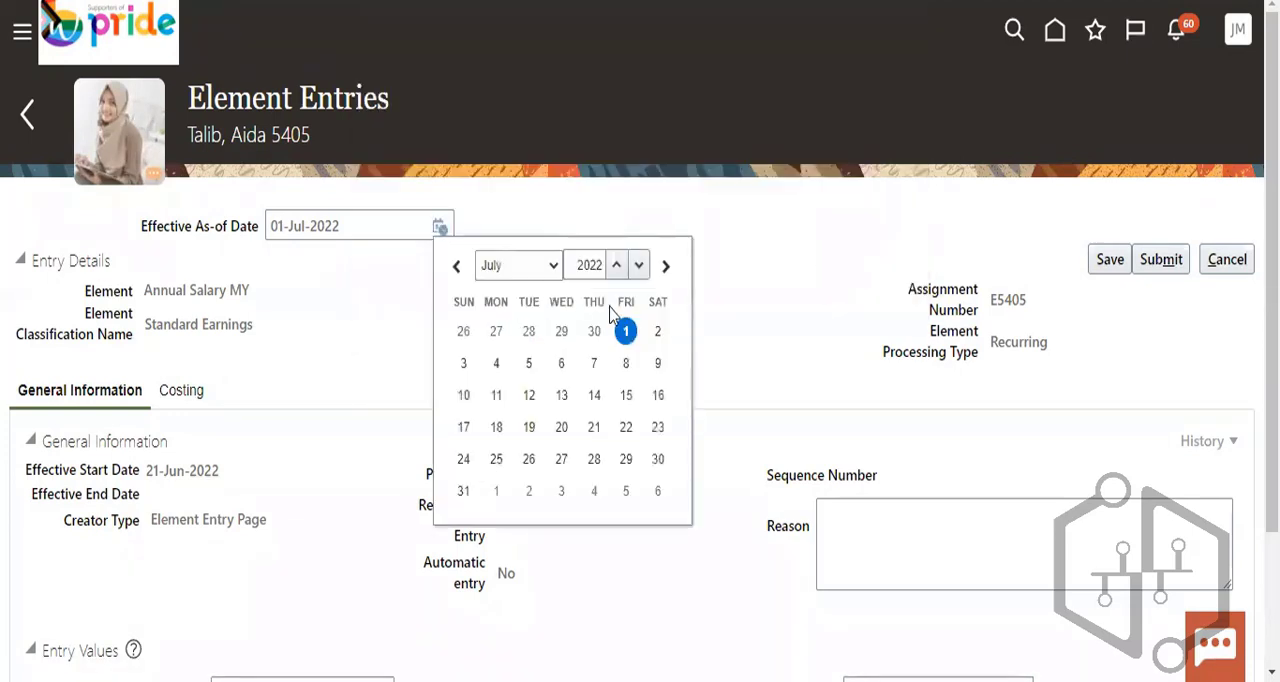
left_click(555, 268)
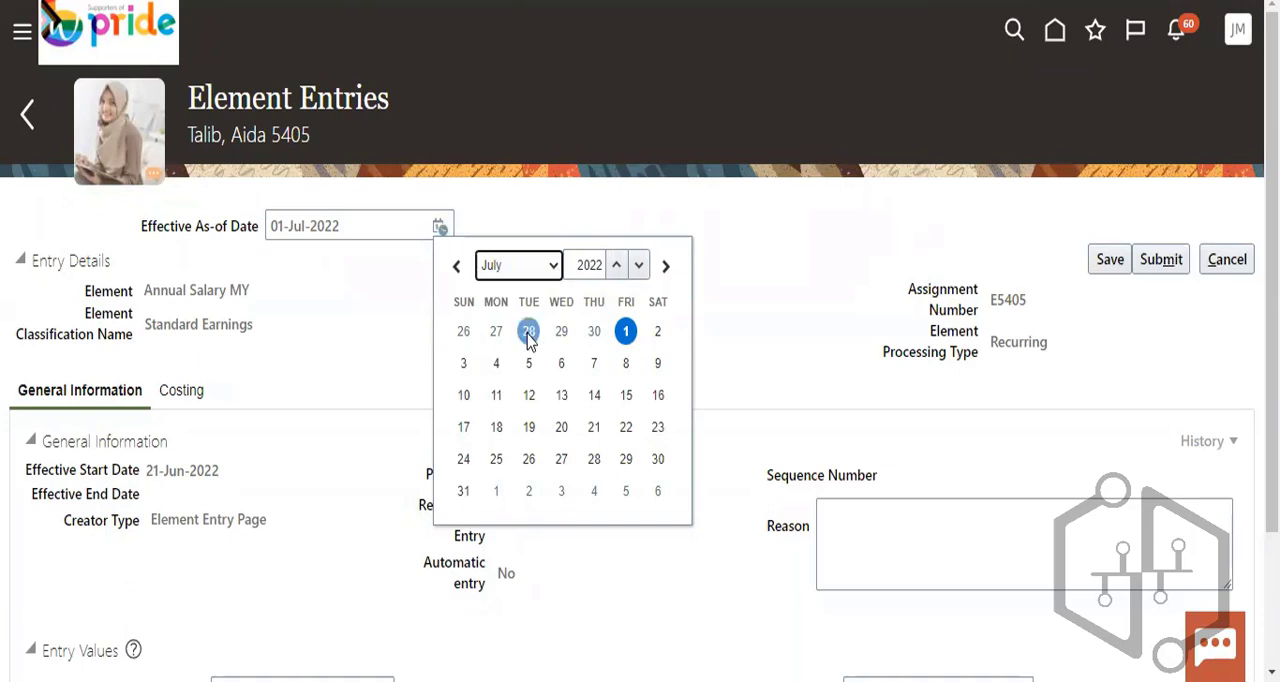
left_click(464, 491)
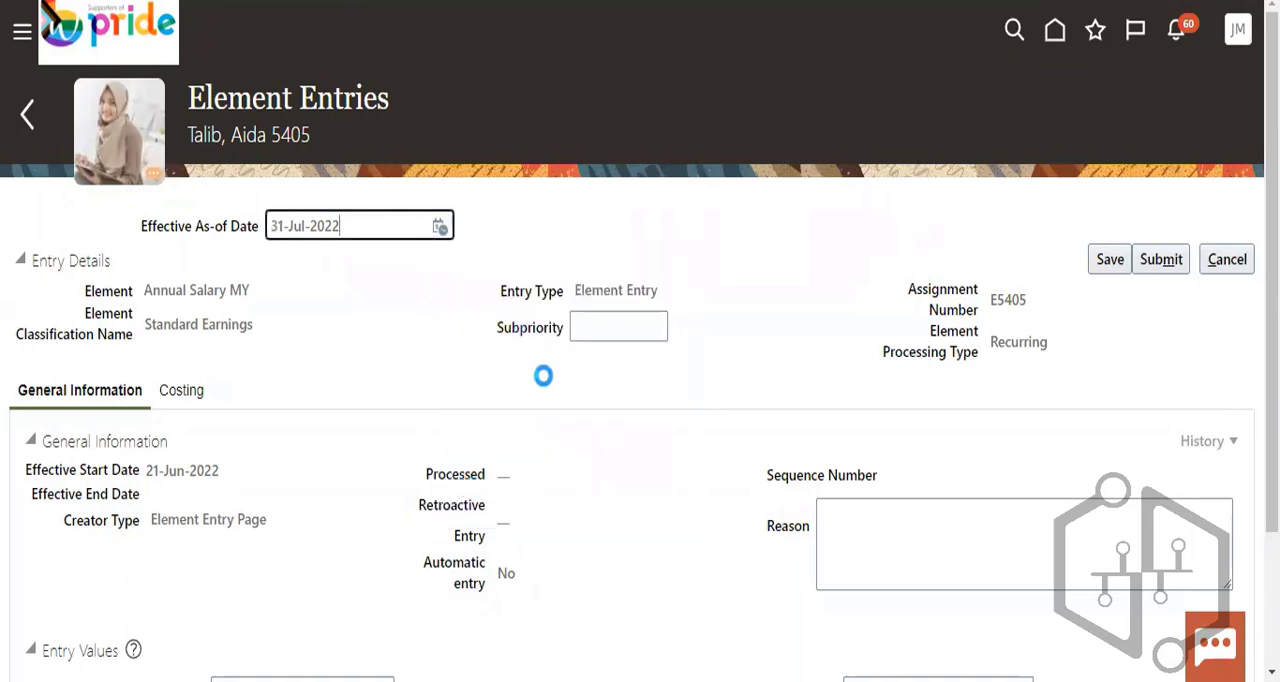
left_click(1110, 260)
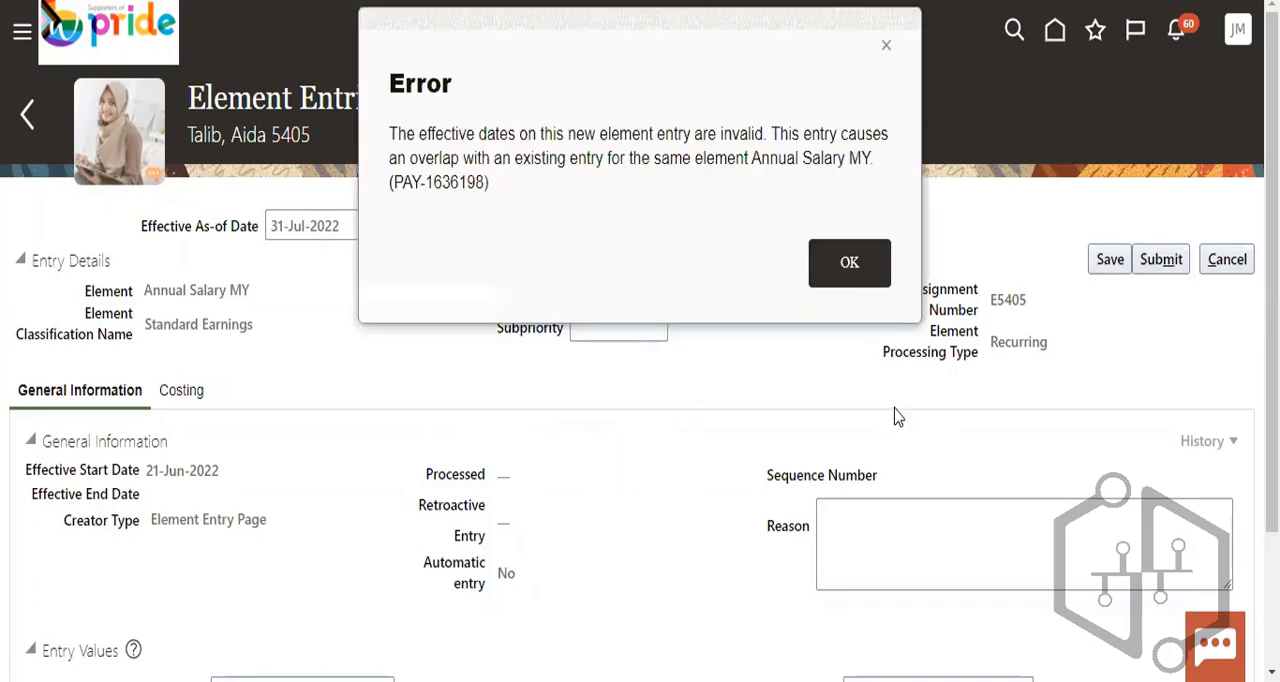
left_click(856, 265)
left_click(1224, 260)
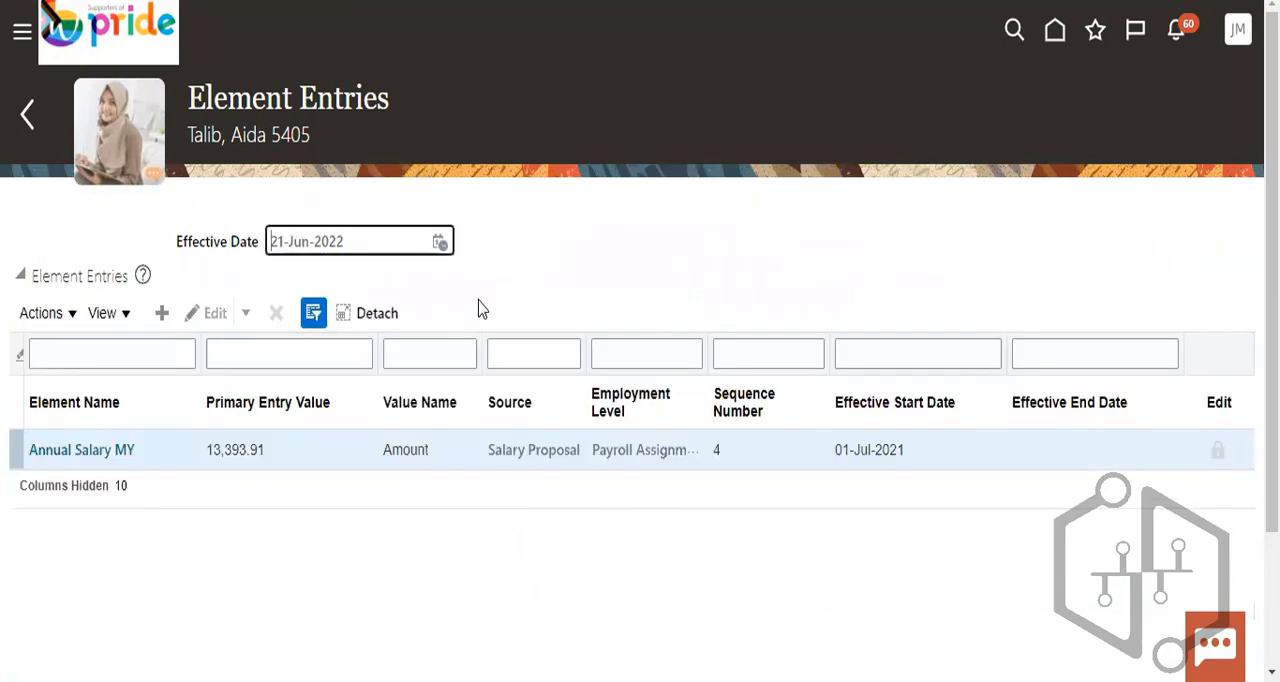
- Start creating another element entry for the person and search the element names for s%
left_click(41, 313)
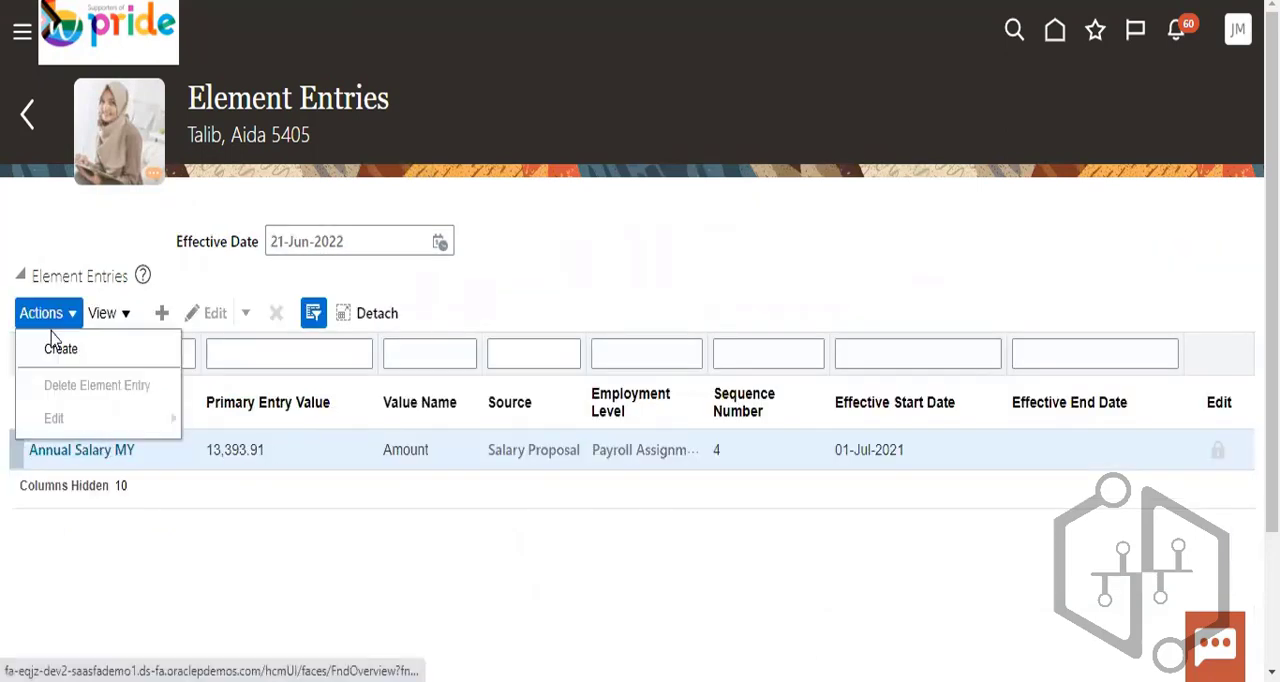
left_click(55, 342)
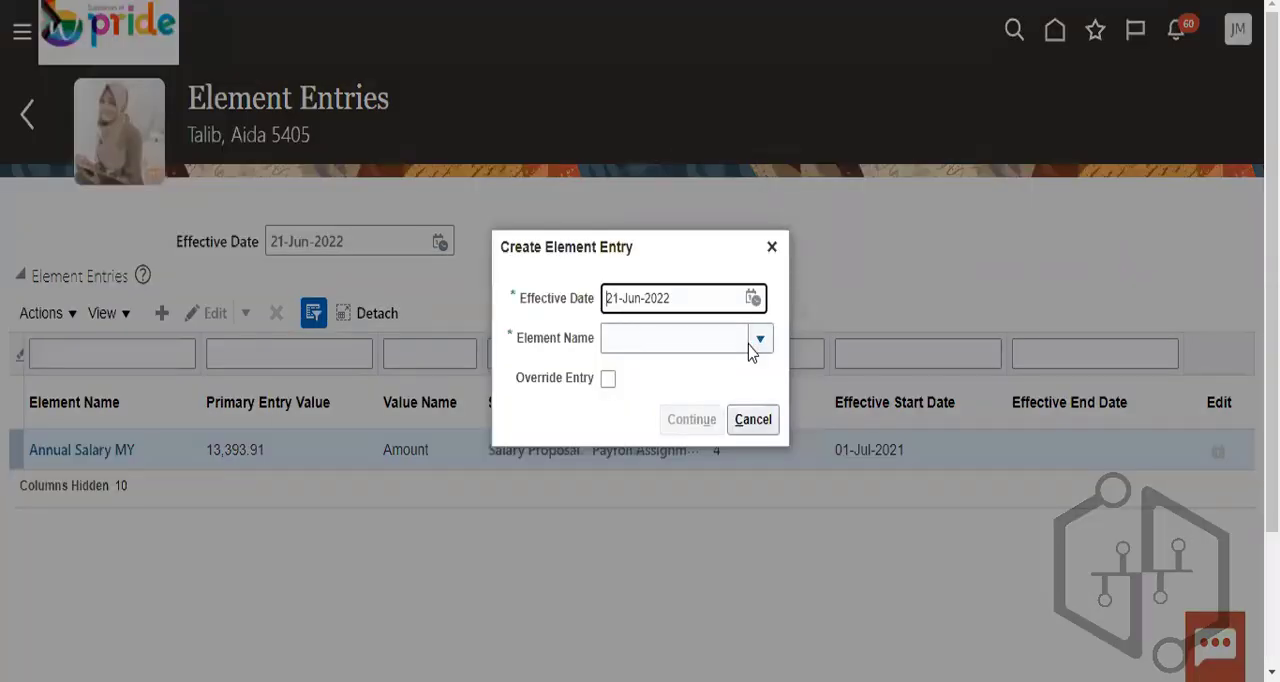
left_click(762, 337)
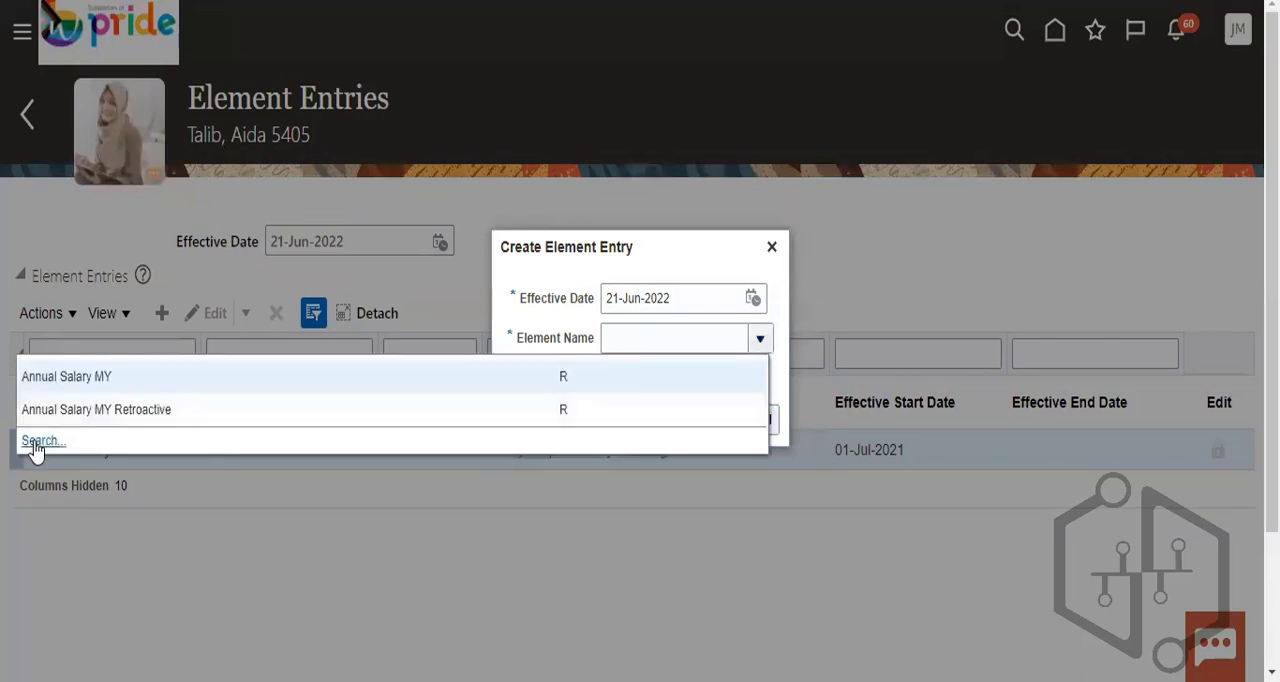
left_click(28, 437)
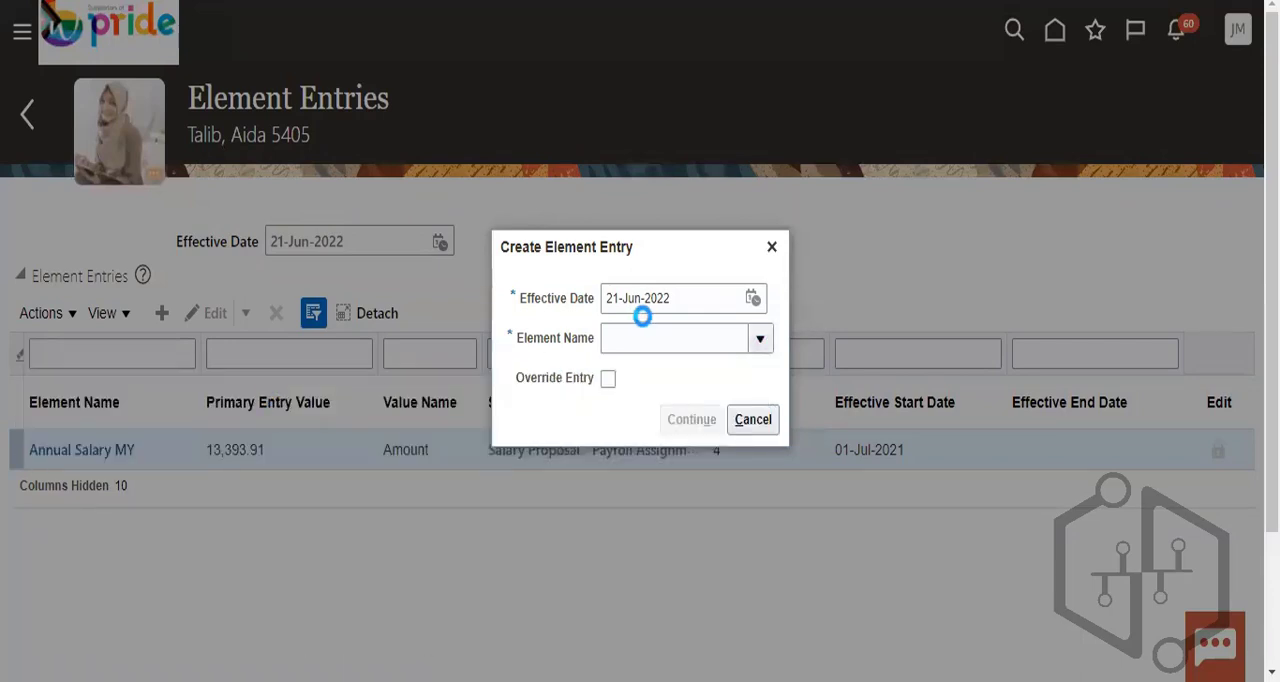
left_click(476, 299)
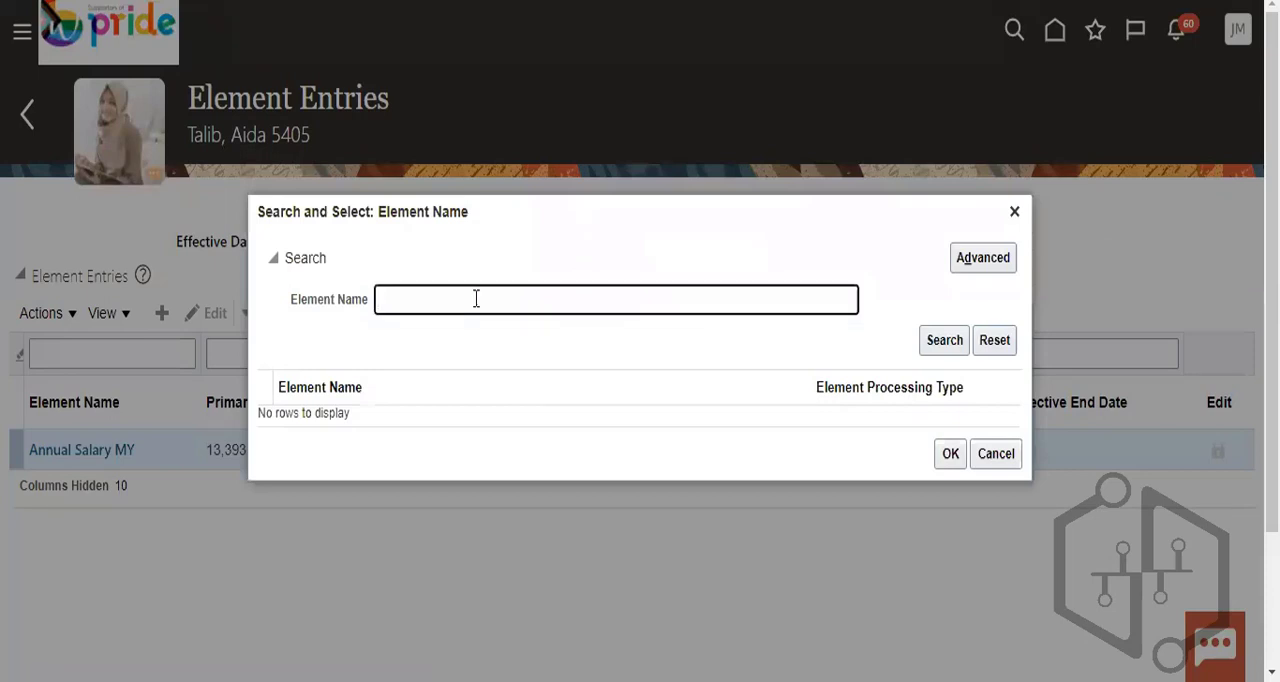
type("A")
left_click(943, 343)
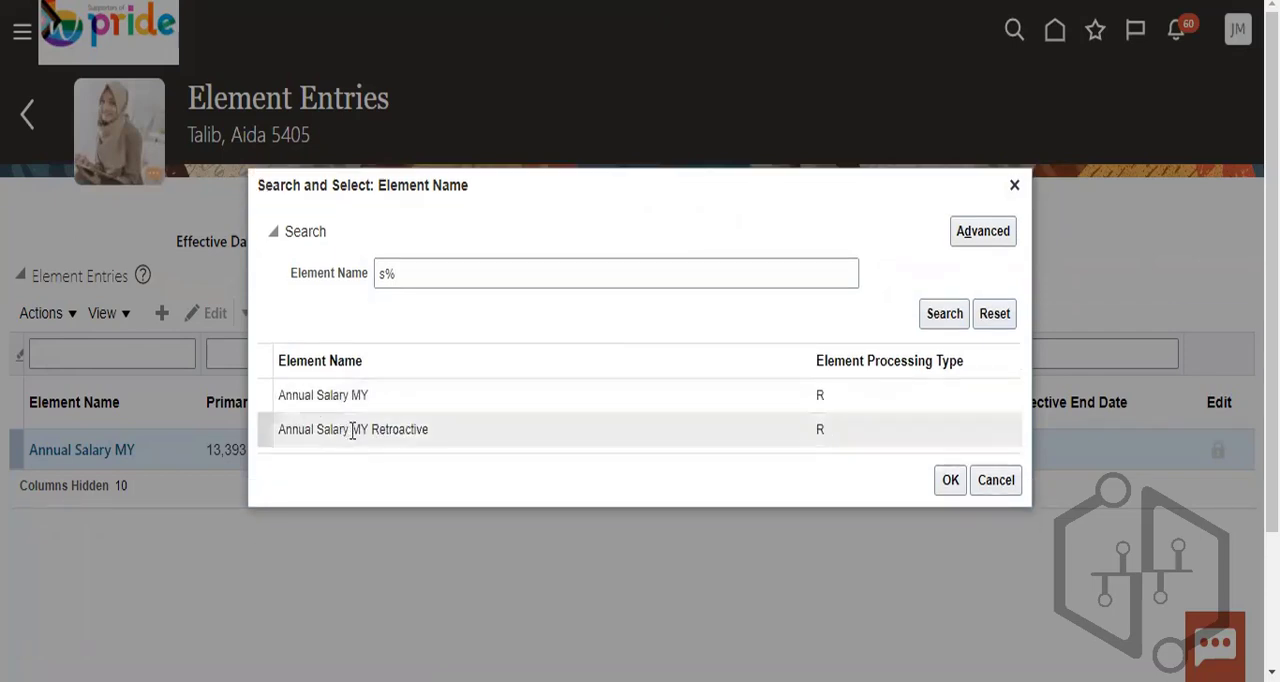
- Choose the Annual Salary MY element from the search results and continue to its entry details
left_click(352, 432)
left_click(848, 393)
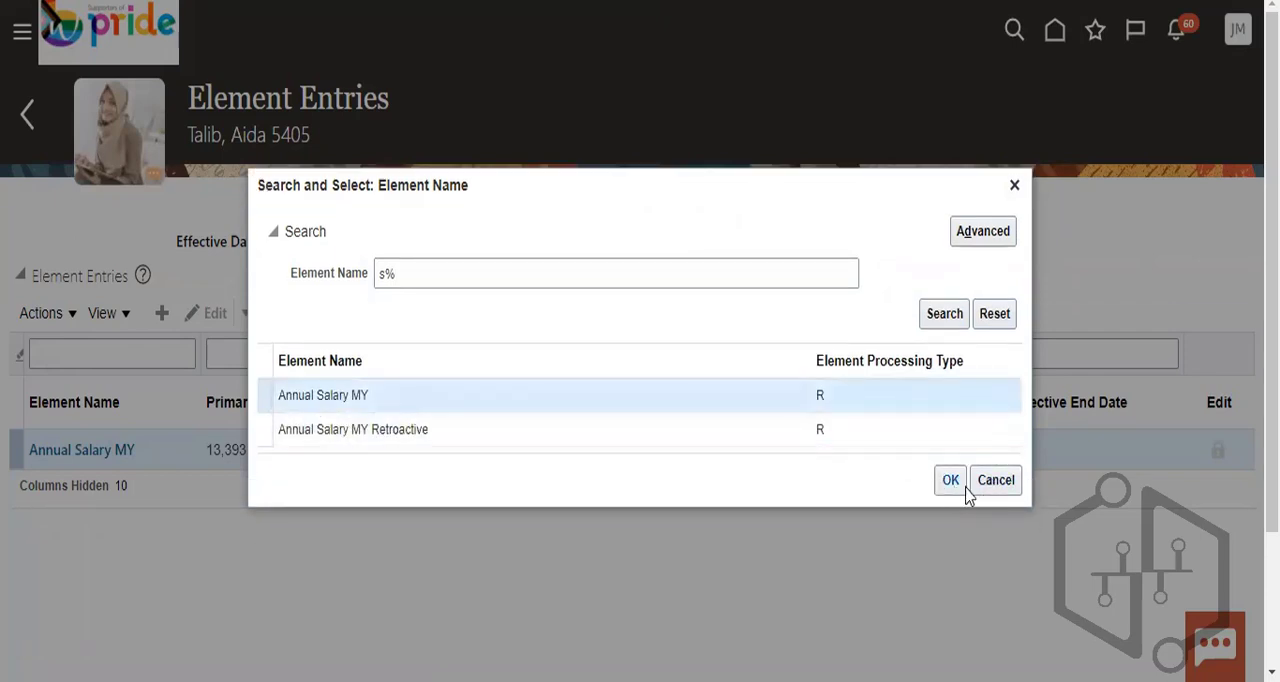
left_click(950, 481)
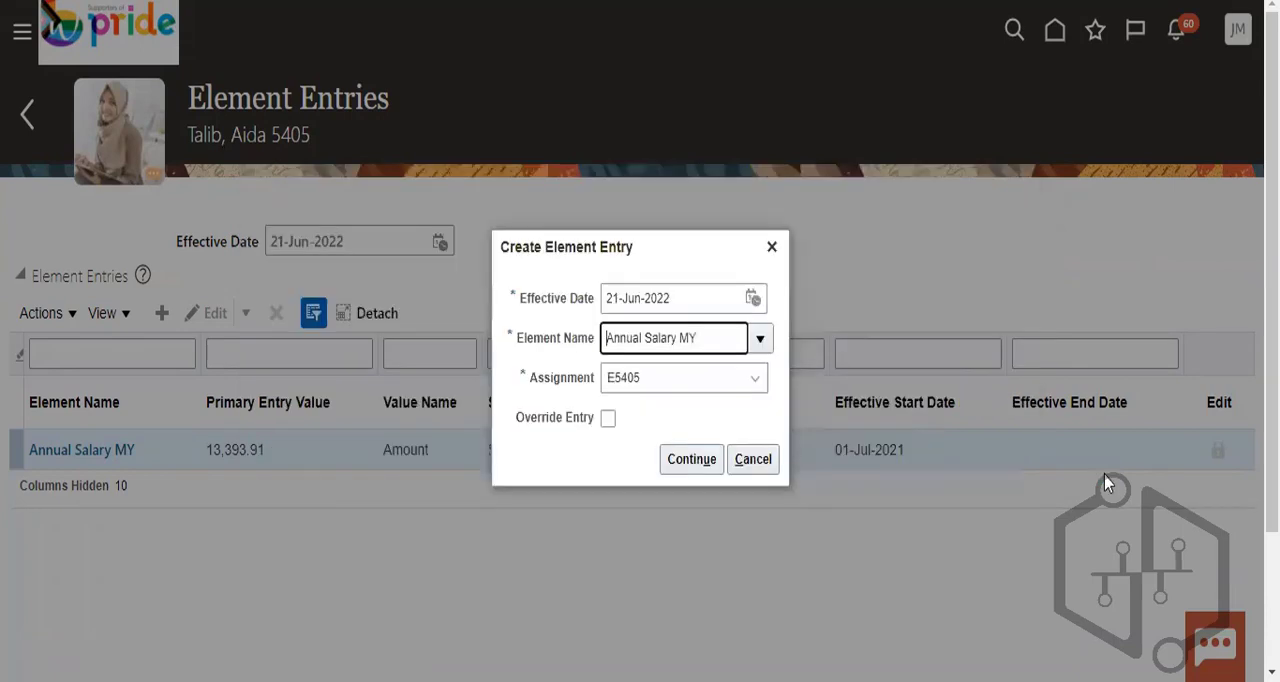
left_click(694, 440)
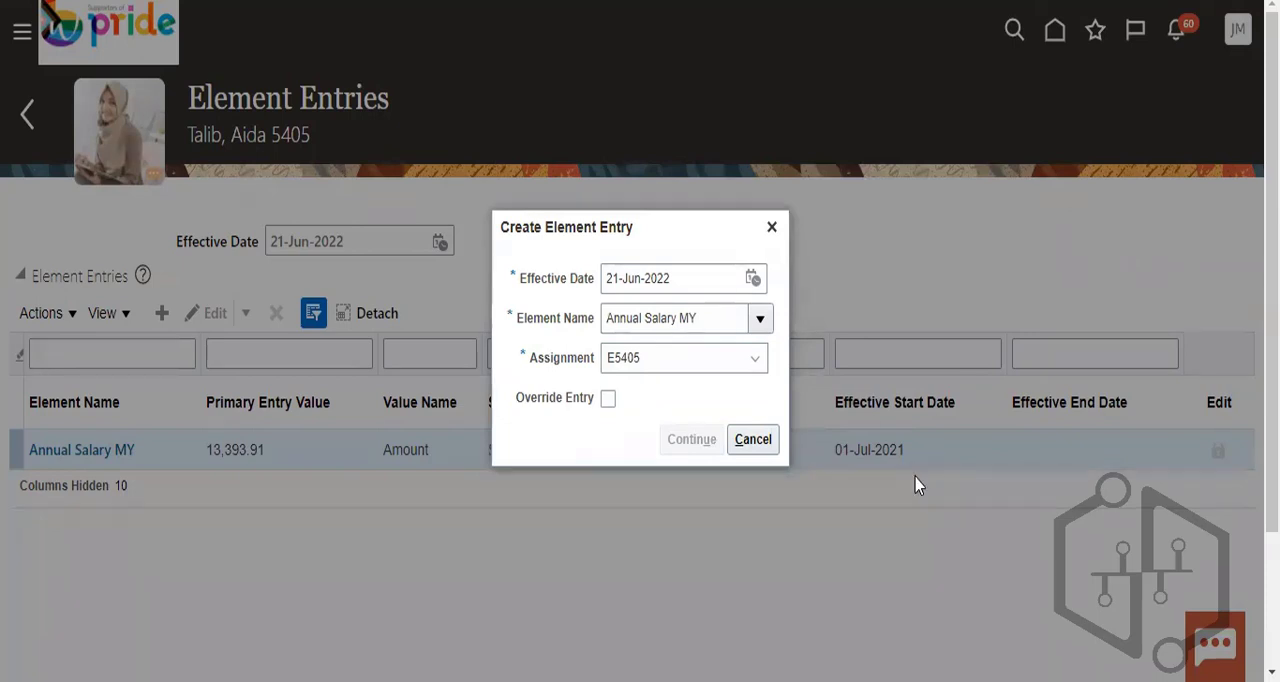
- Examine the new entry's type, effective dates and Entry Values, then cancel its creation
scroll(1140, 448, "down", 2)
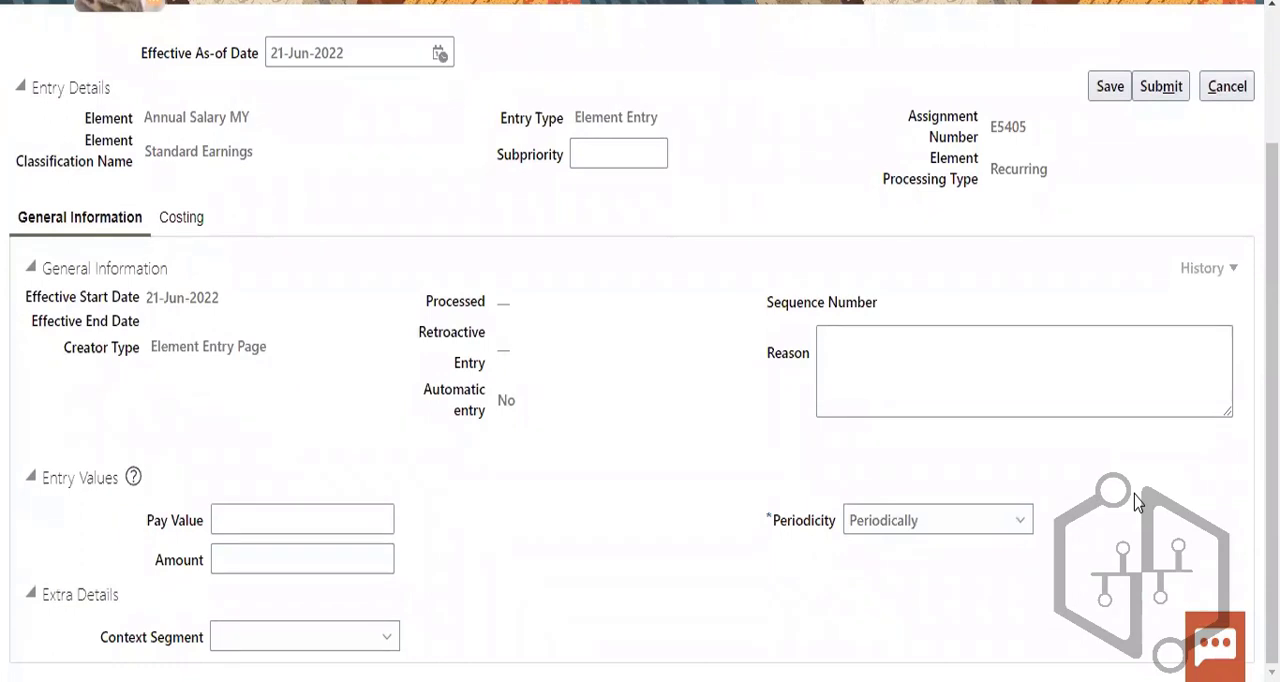
scroll(1134, 494, "up", 2)
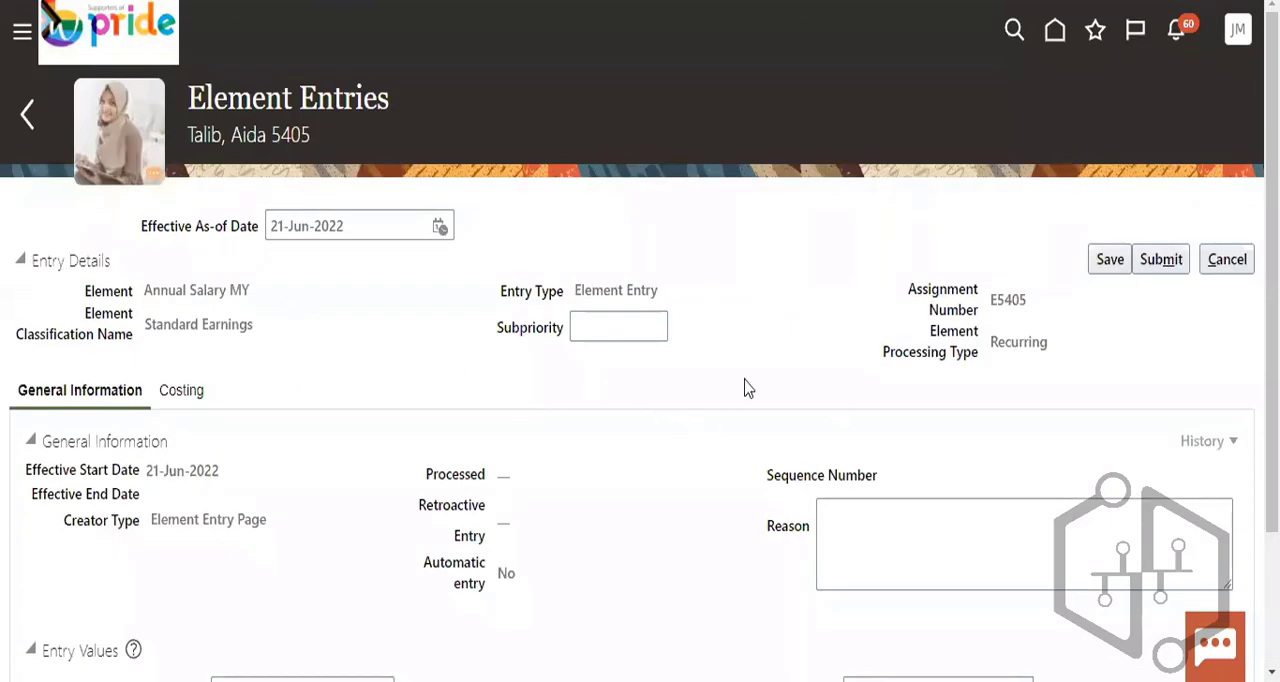
left_click_drag(570, 291, 681, 302)
left_click(696, 525)
scroll(696, 525, "down", 1)
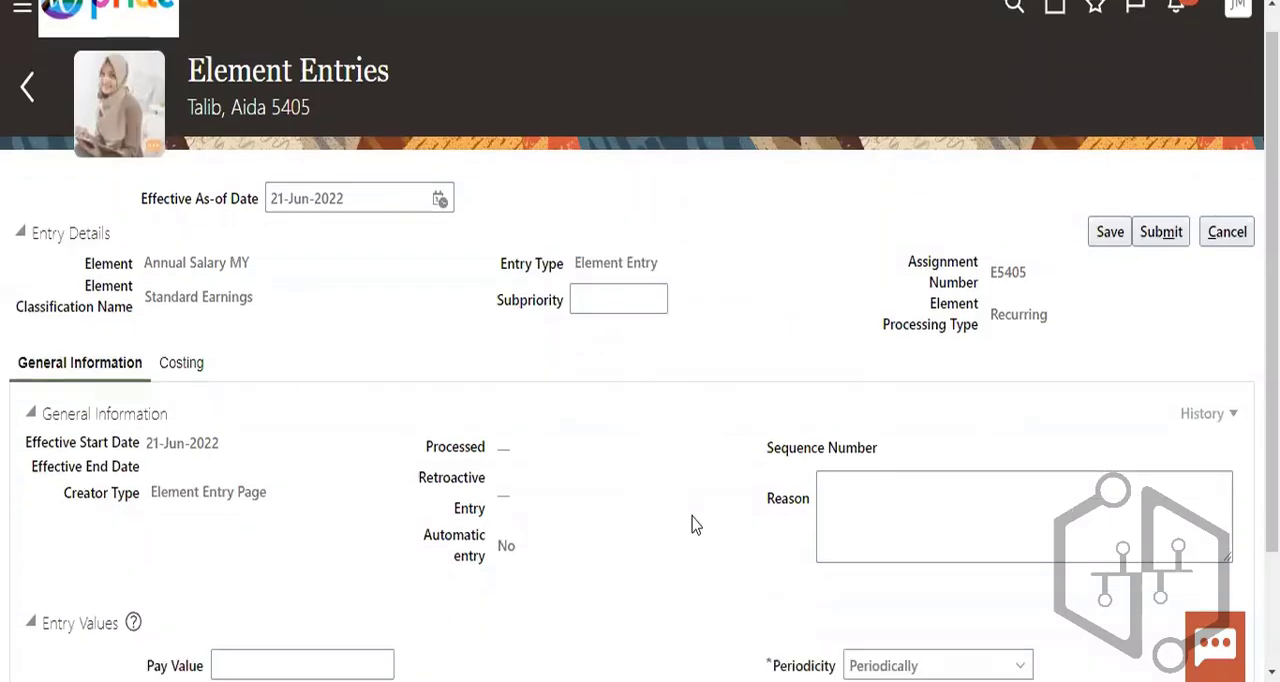
scroll(696, 525, "down", 2)
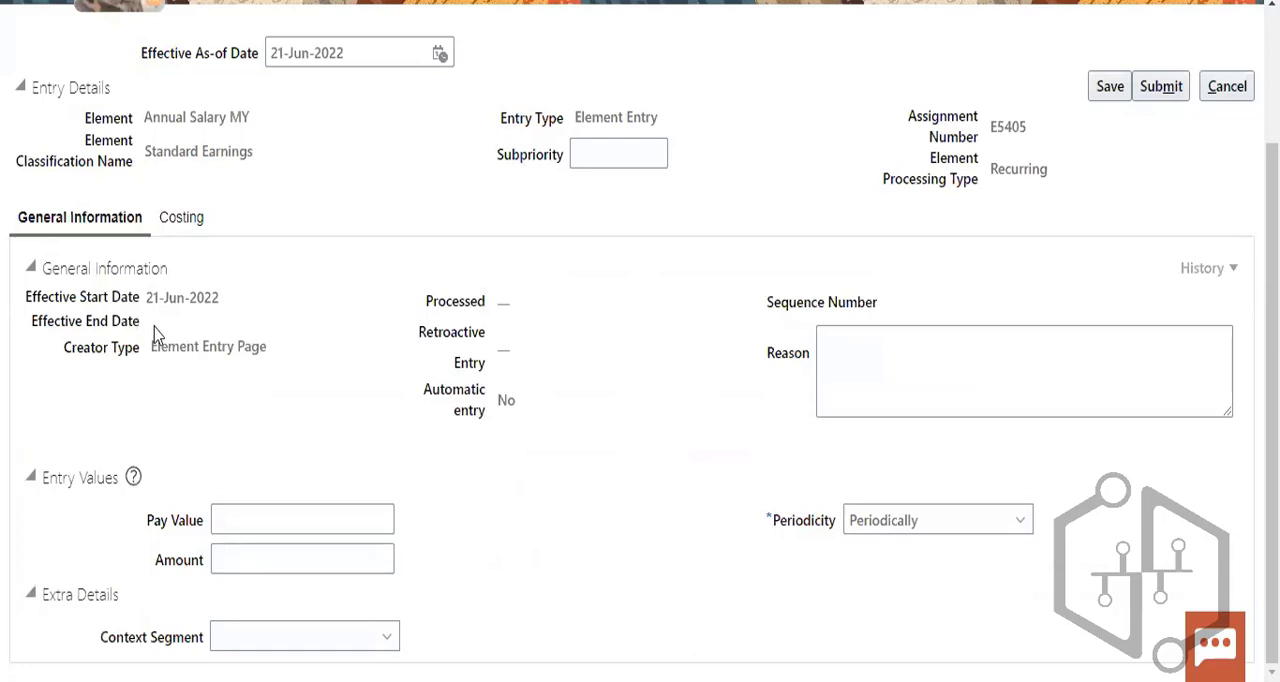
triple_click(350, 368)
left_click(612, 466)
scroll(1191, 451, "up", 3)
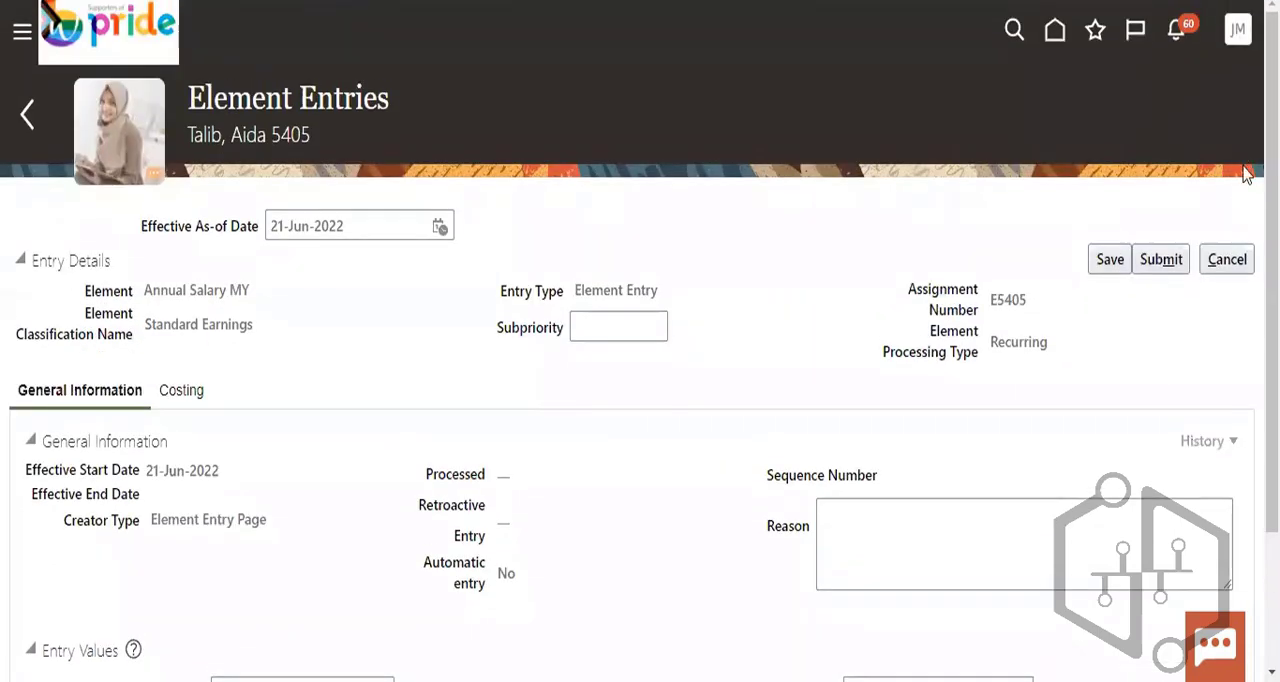
left_click(1229, 257)
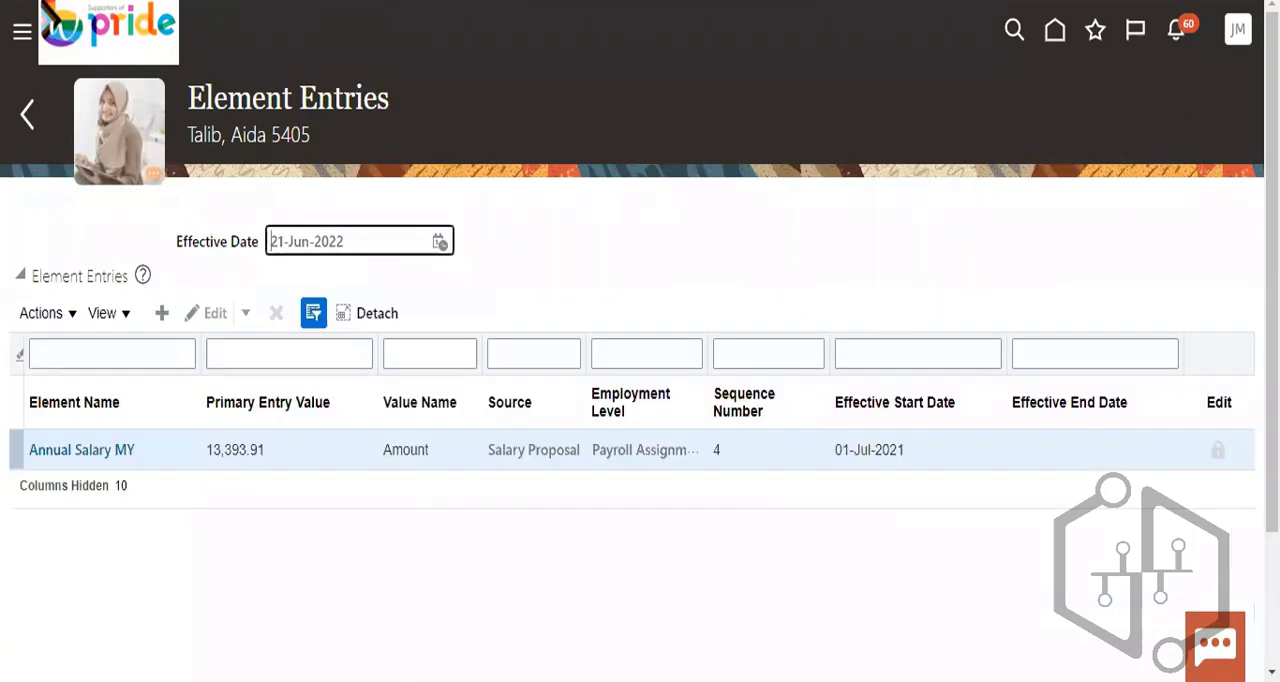
- Return to the Payroll tasks and look through the Person Information, Flow Submission and Results, and Administration groups
left_click(32, 116)
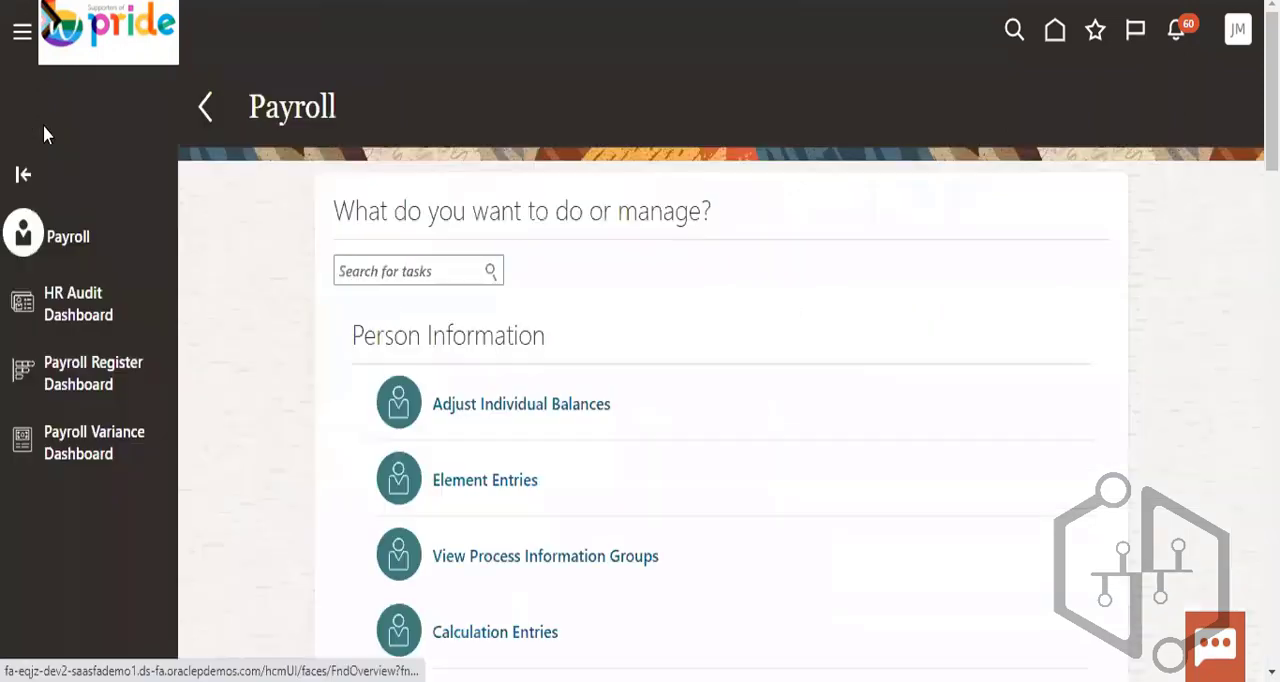
scroll(838, 358, "down", 3)
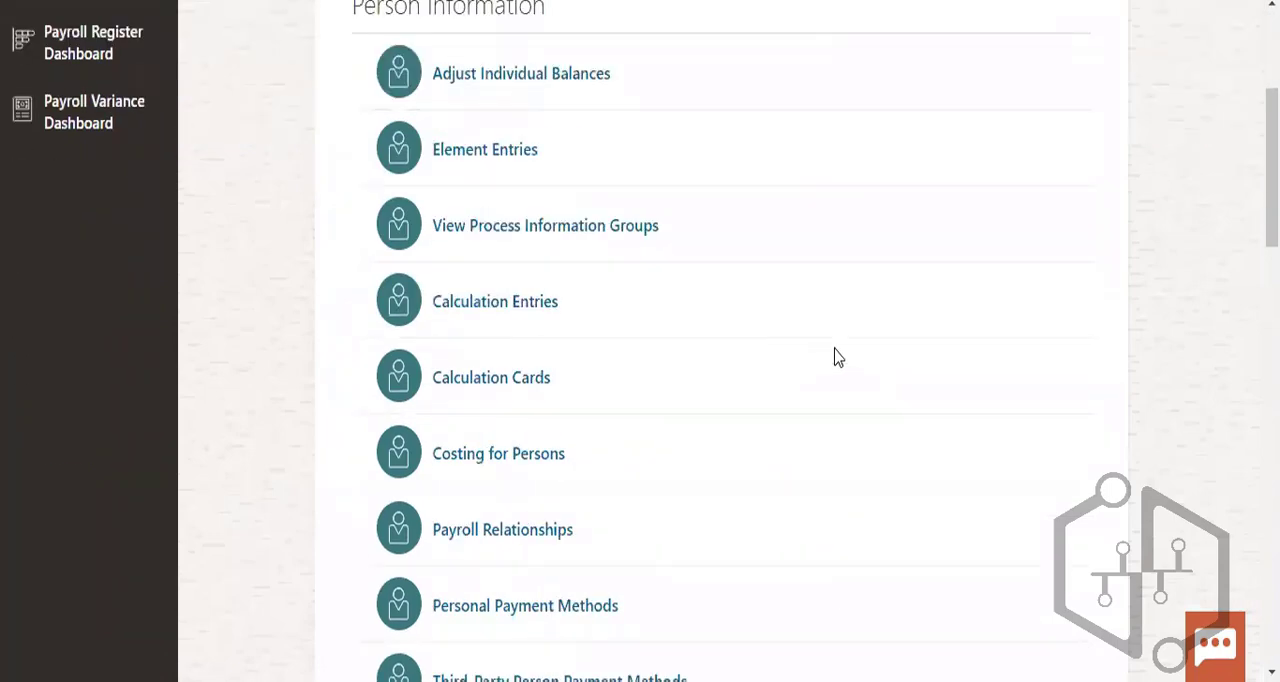
scroll(838, 358, "down", 3)
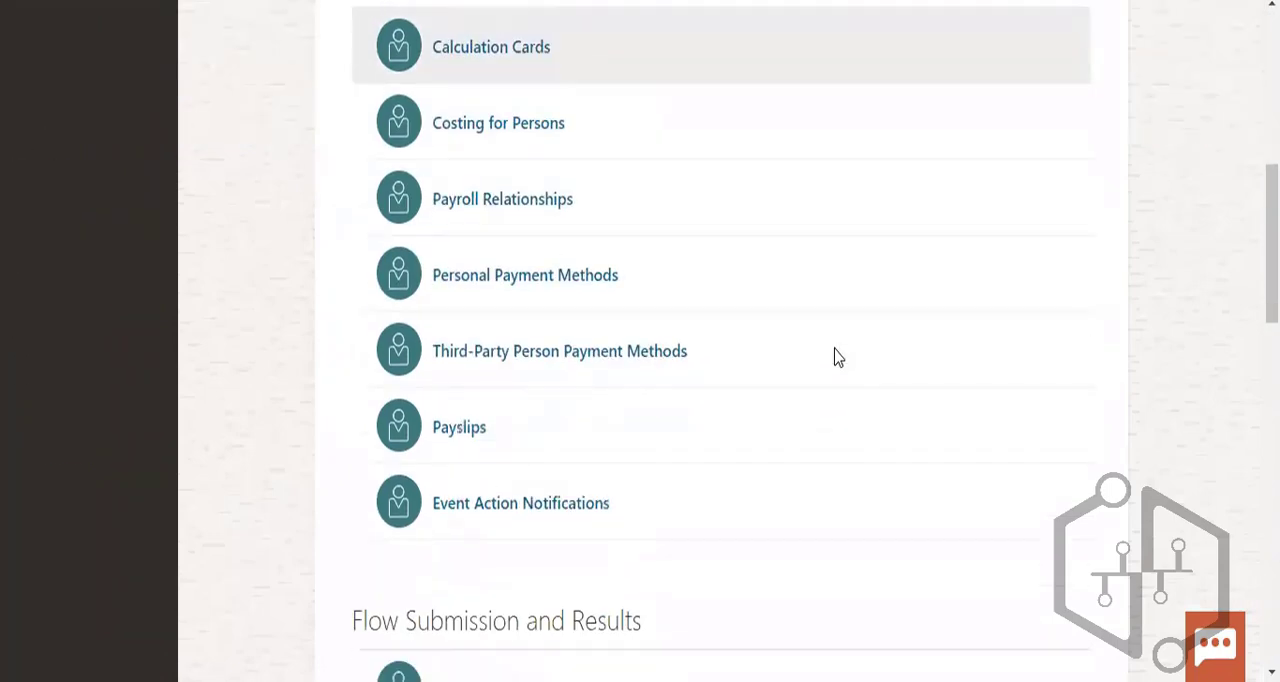
scroll(838, 358, "down", 3)
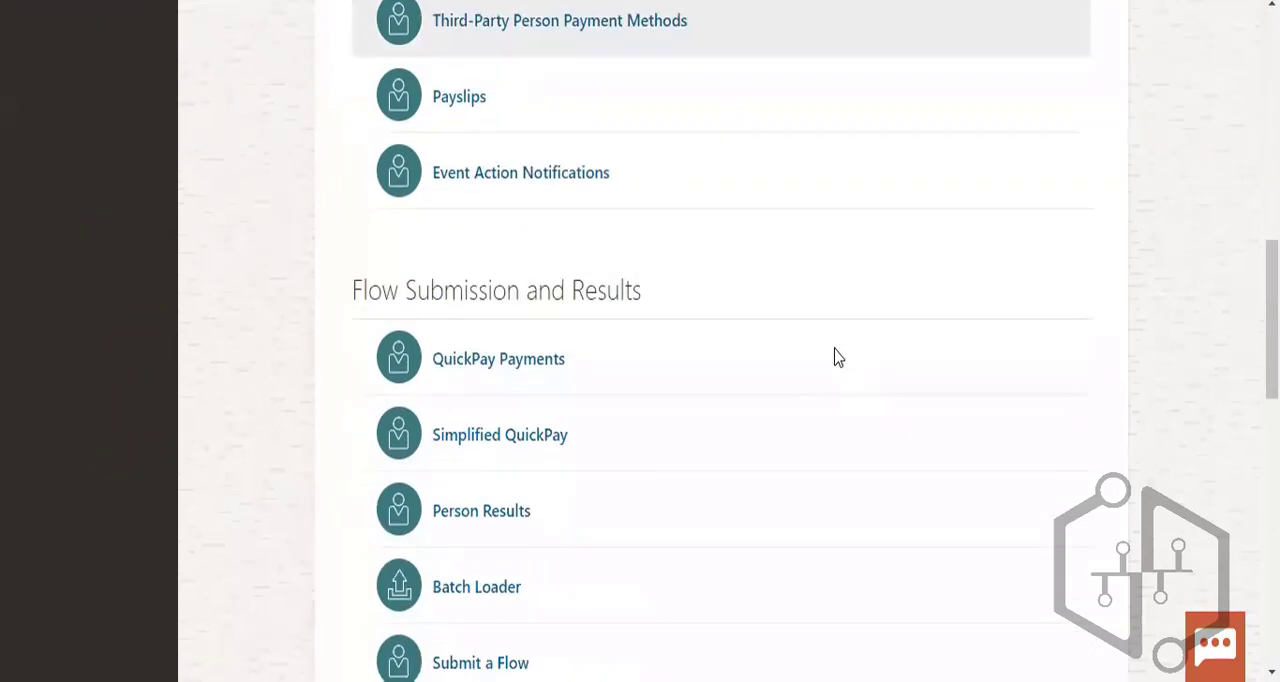
scroll(838, 358, "down", 3)
scroll(838, 358, "down", 3)
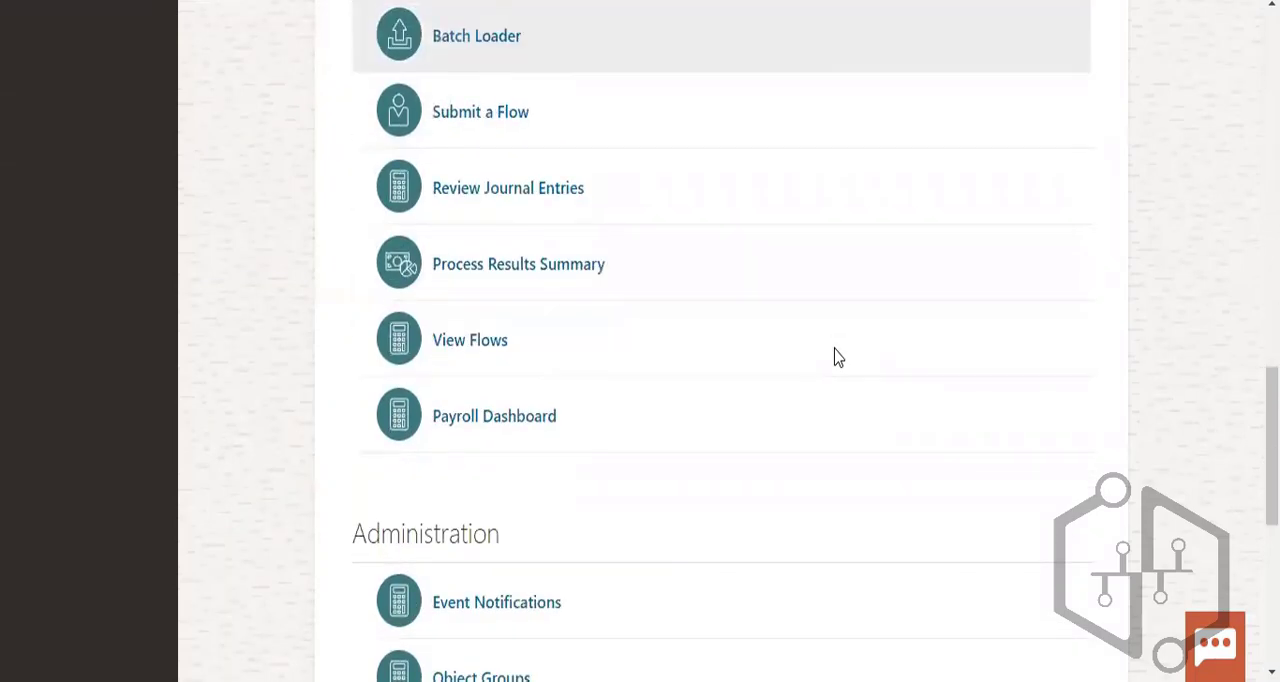
scroll(838, 358, "down", 3)
scroll(838, 358, "down", 2)
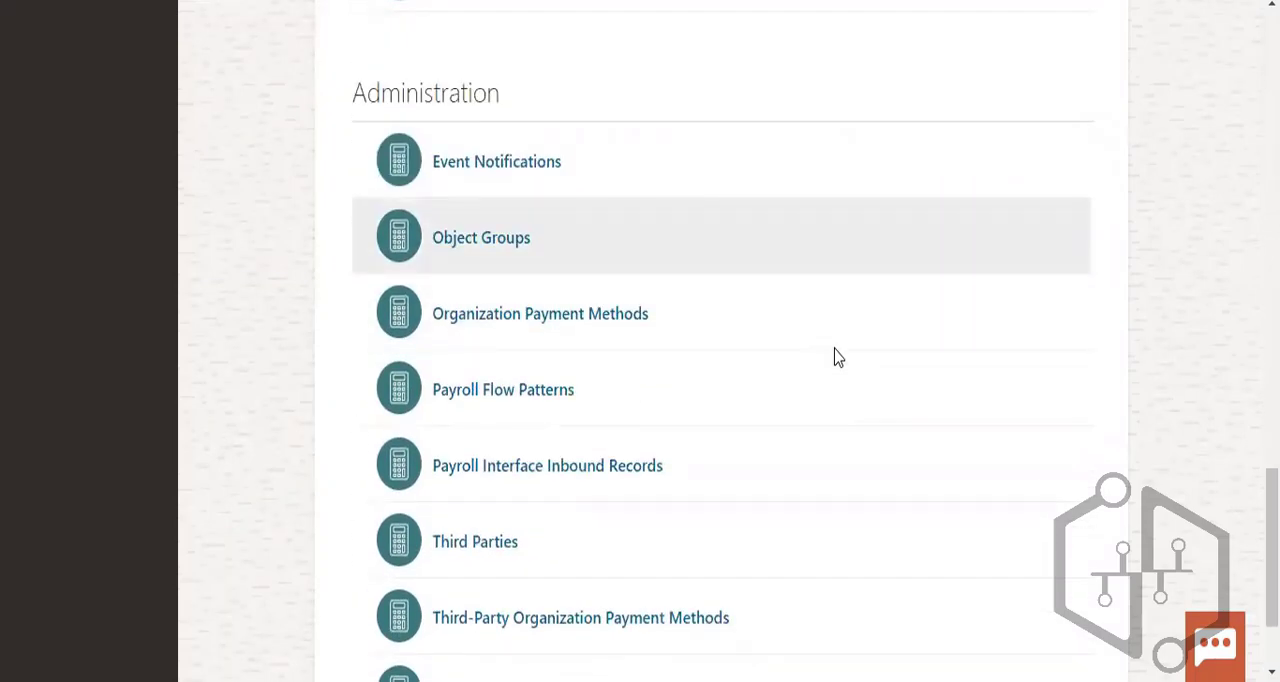
scroll(838, 358, "up", 7)
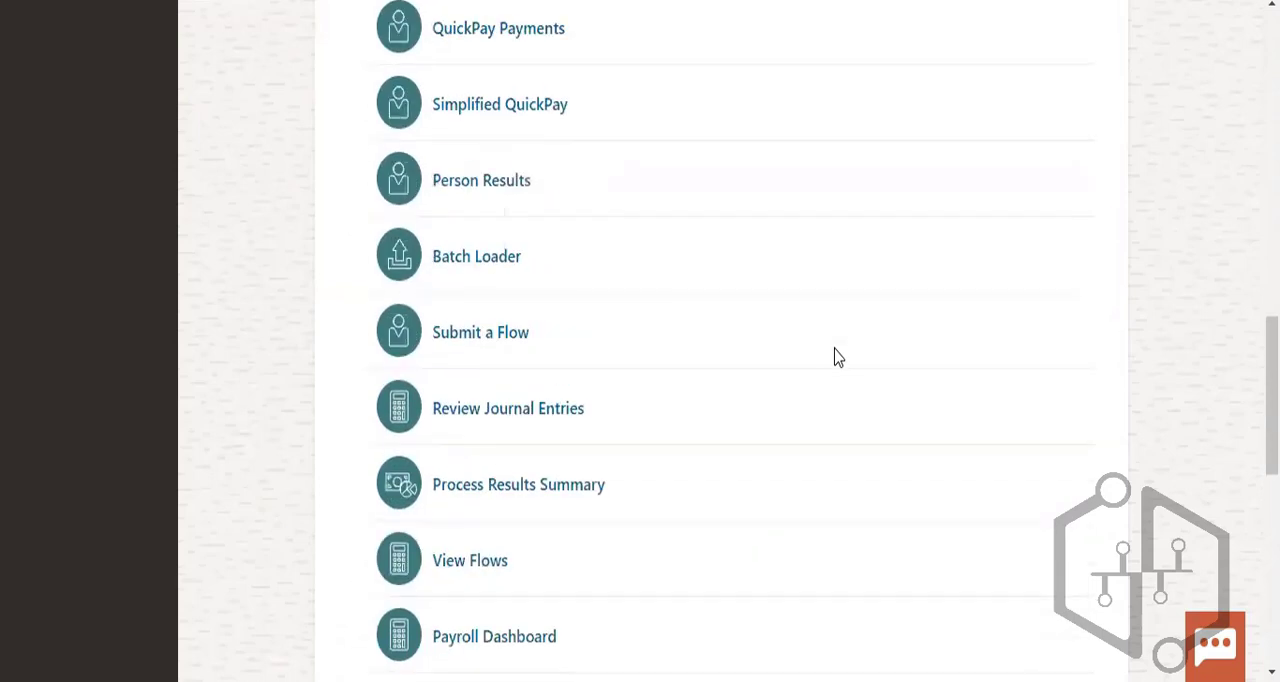
- Open Submit a Flow, select the Absences and Payroll Info for Reconciliation flow and review its parameters
left_click(497, 334)
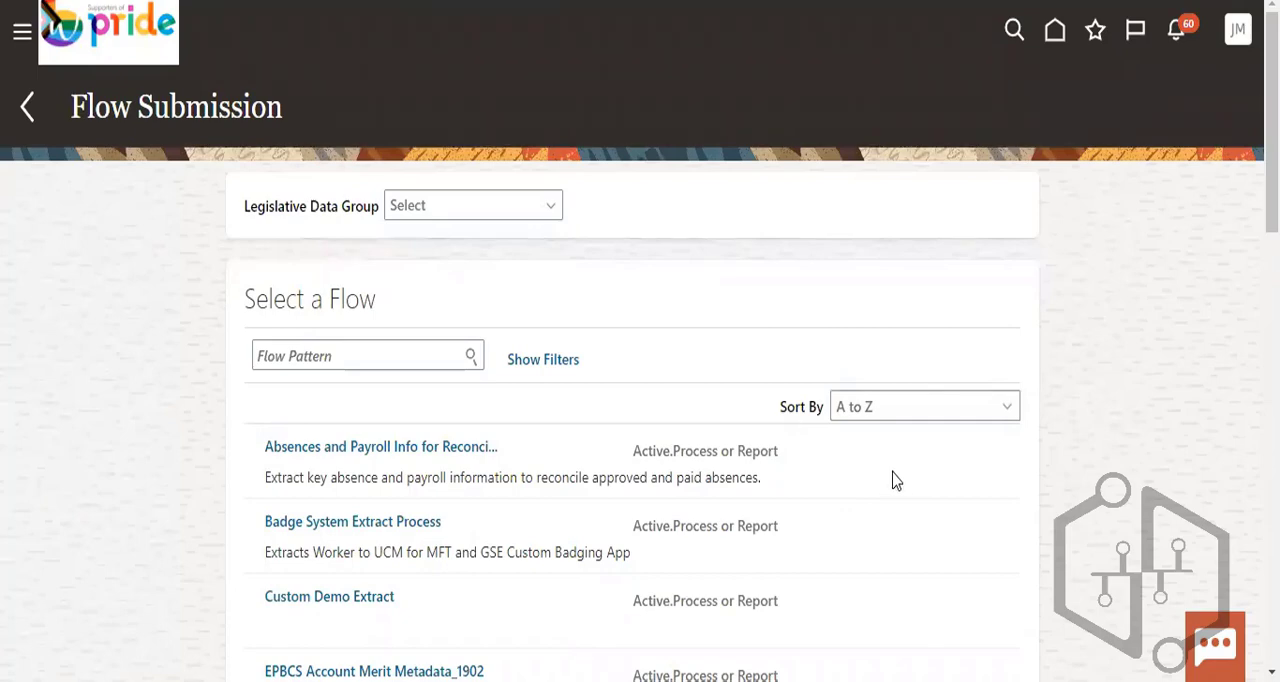
left_click(338, 456)
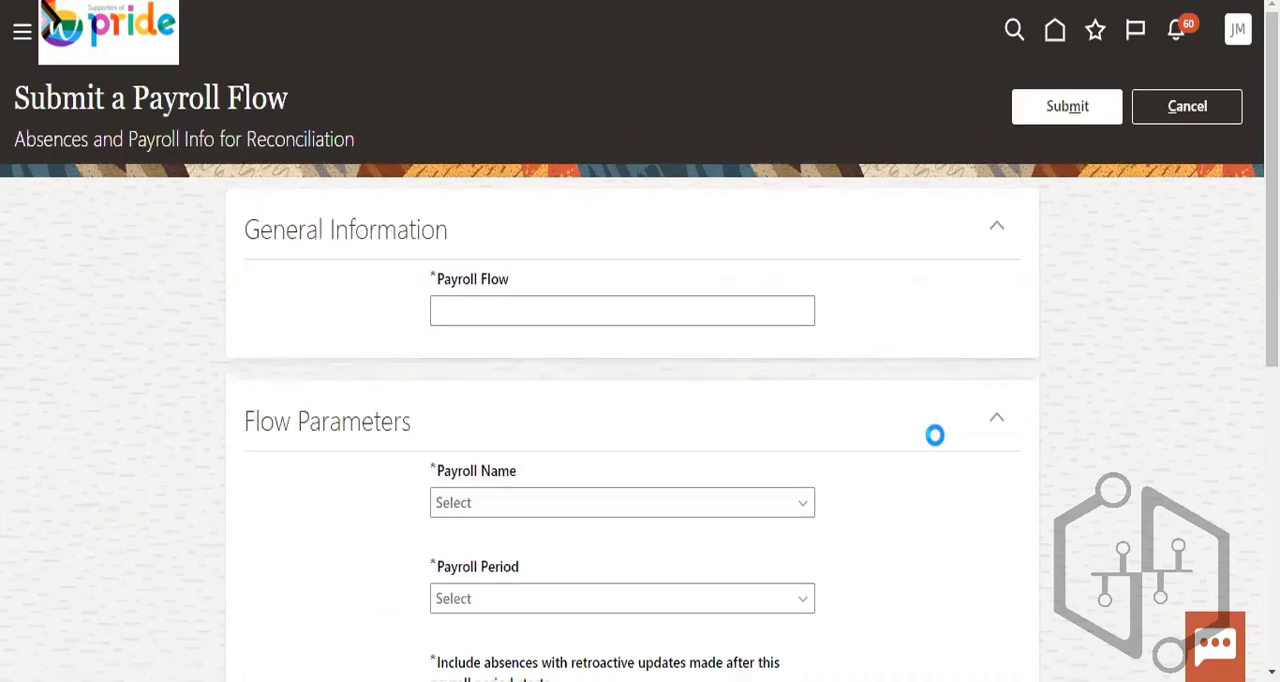
scroll(934, 435, "down", 3)
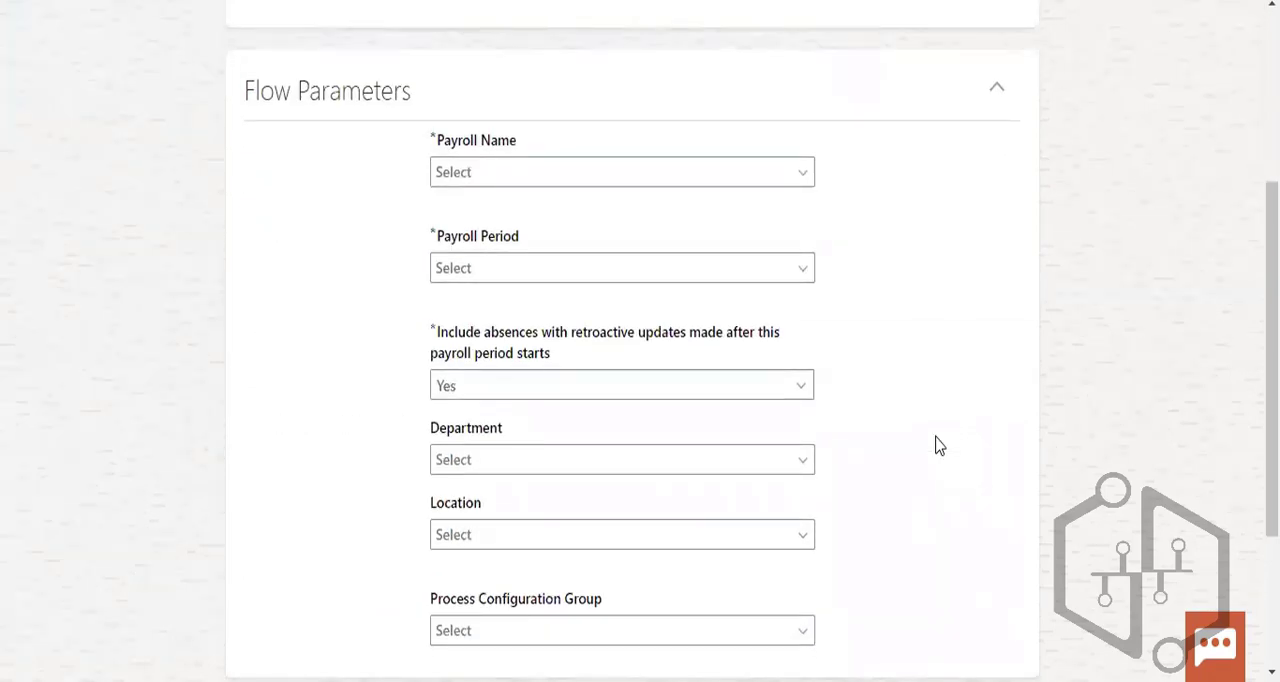
scroll(938, 445, "down", 2)
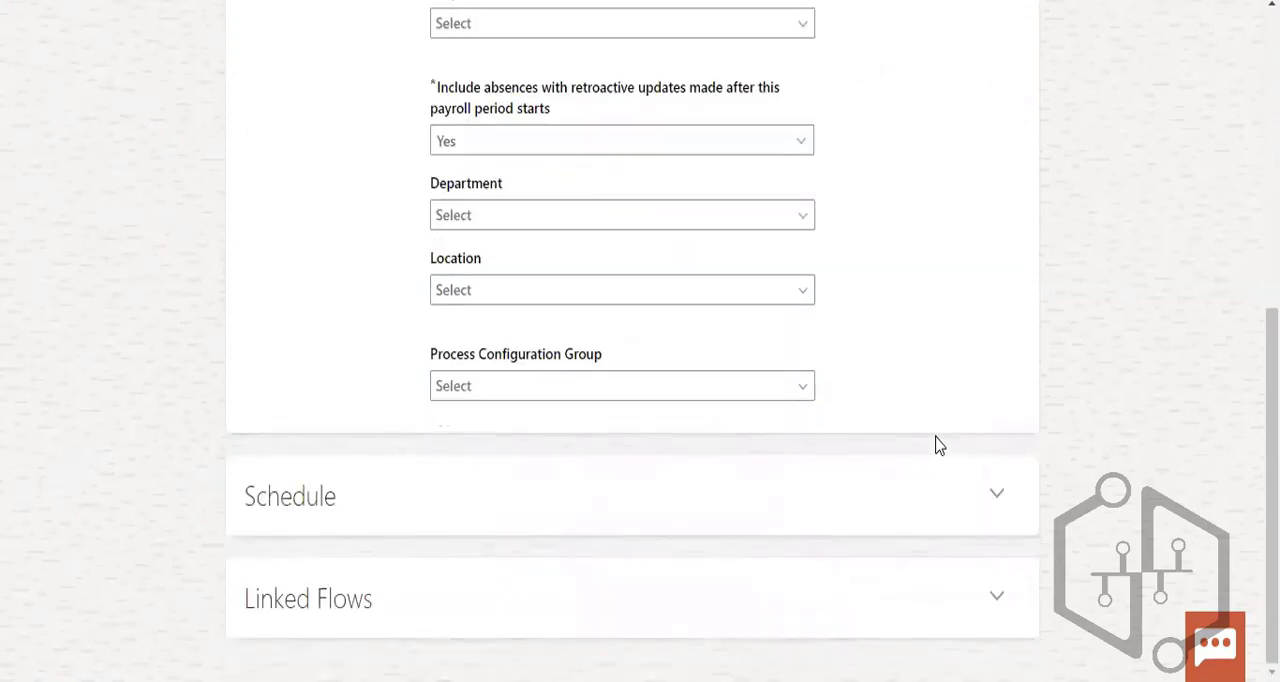
scroll(938, 445, "up", 5)
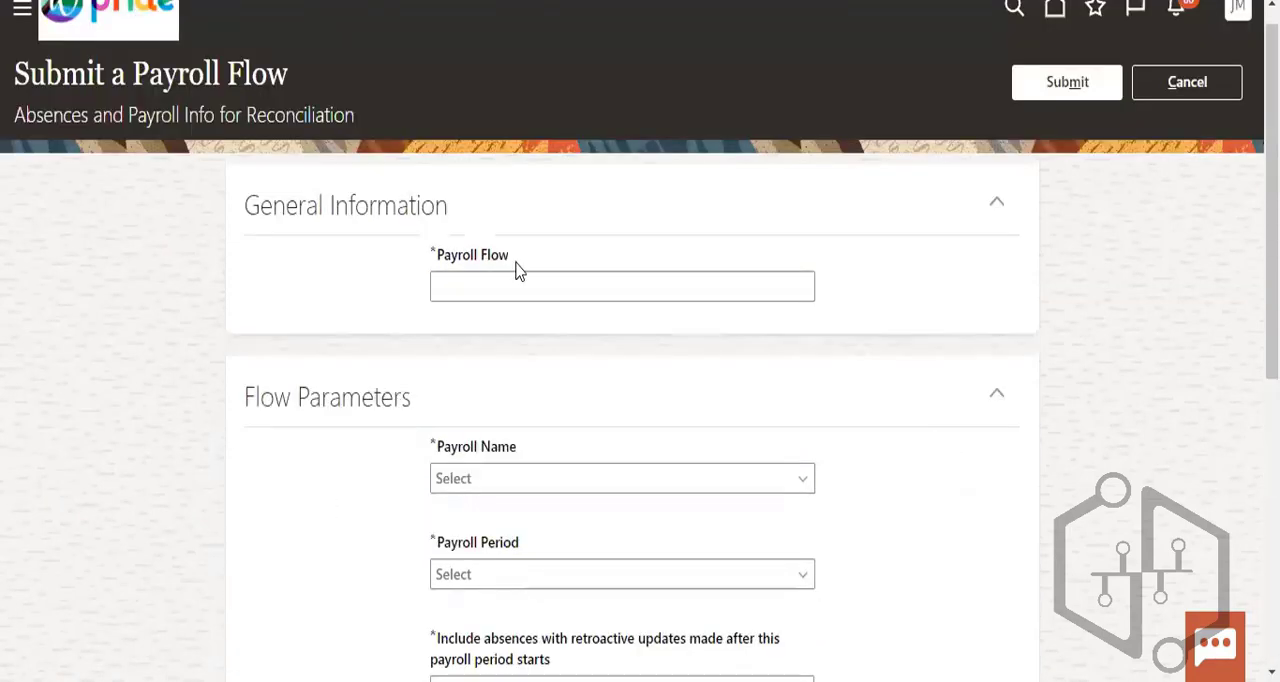
- Name the payroll flow "US_Payroll flow"
left_click(500, 280)
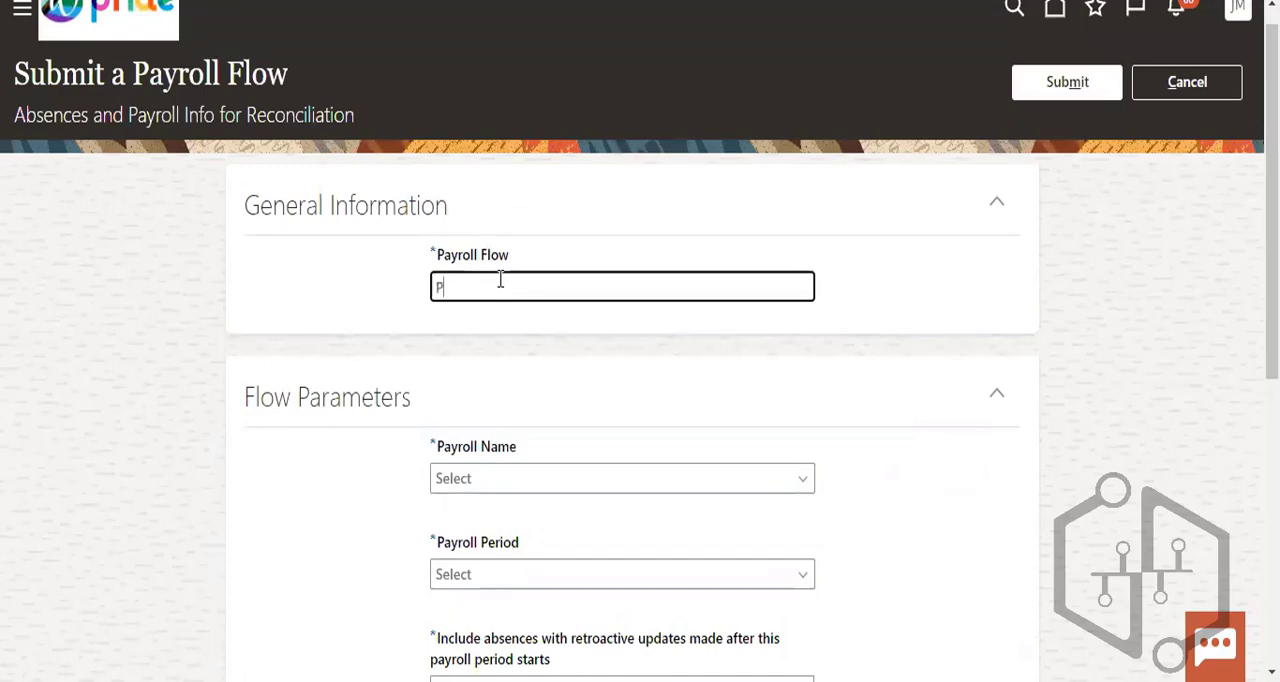
type("US_Payroll flow")
- Set the flow's Payroll Name parameter to IN Monthly Payroll
scroll(545, 201, "down", 2)
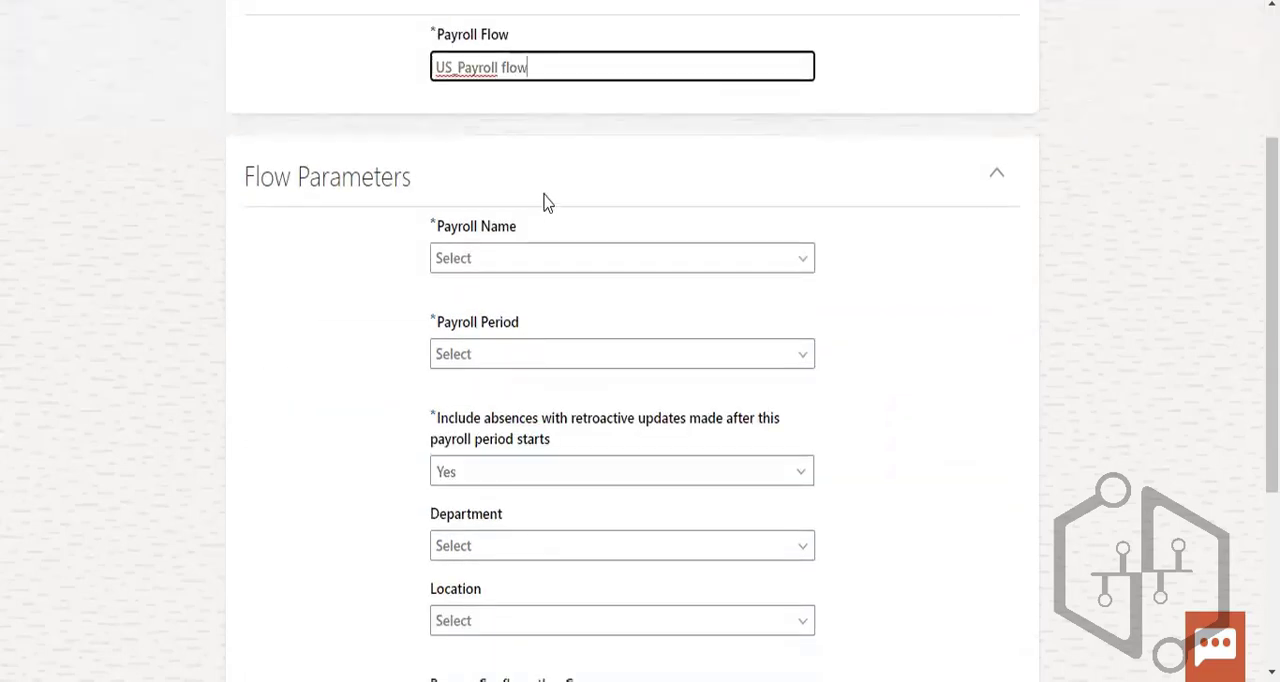
left_click(506, 258)
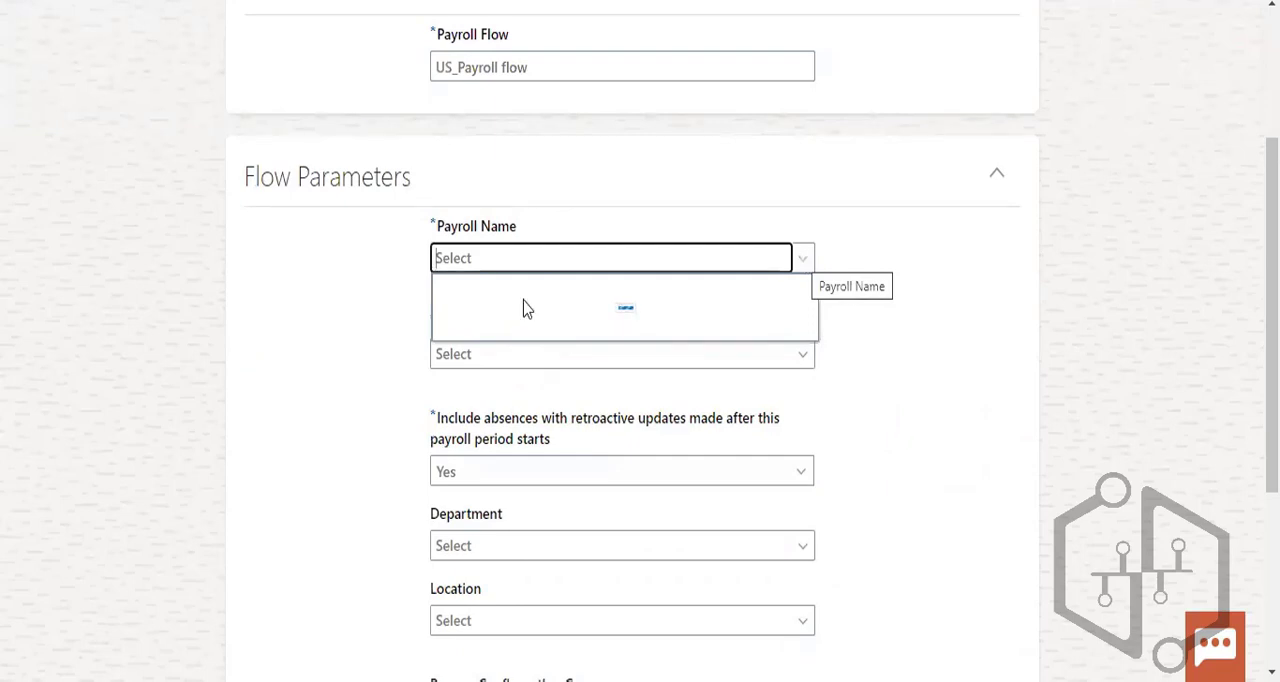
left_click(481, 256)
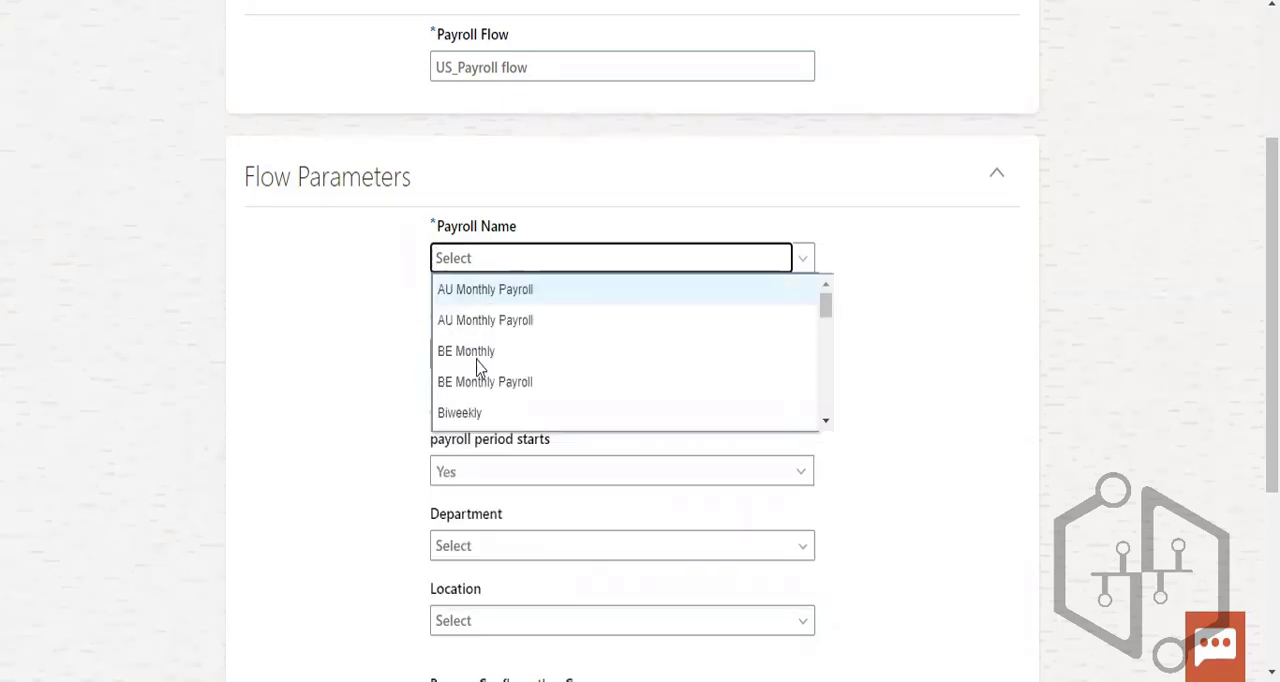
scroll(520, 372, "down", 3)
scroll(548, 370, "down", 3)
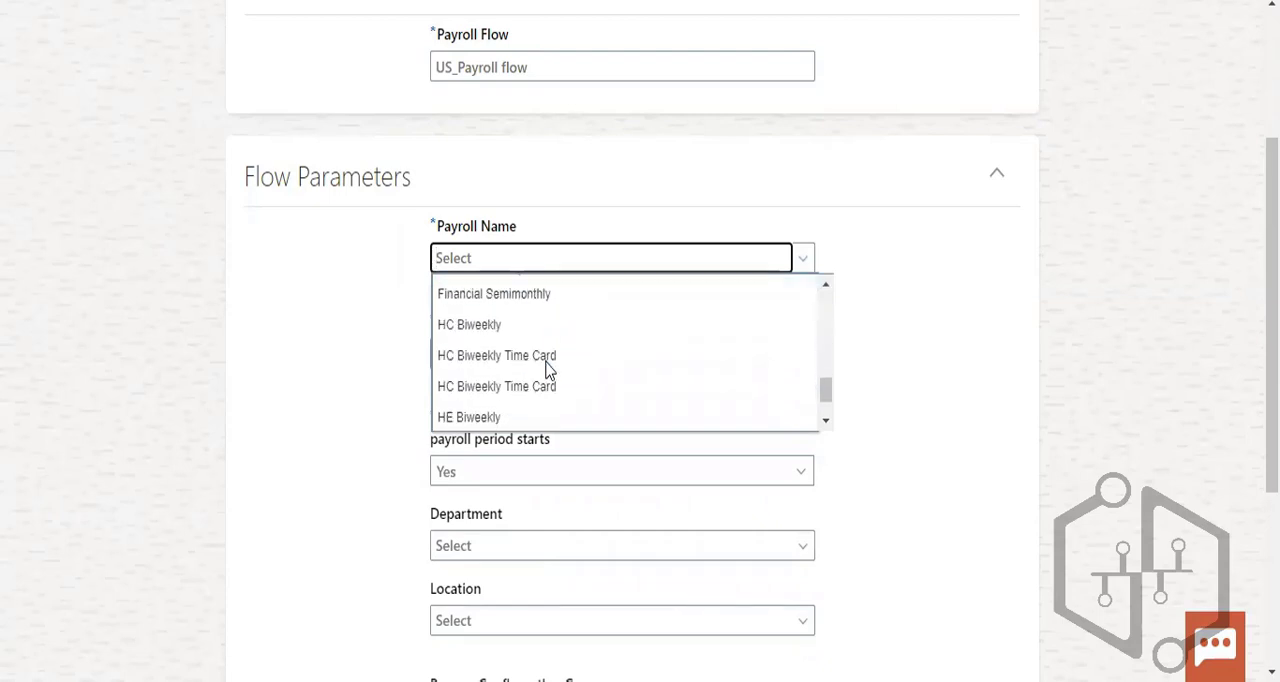
scroll(548, 370, "down", 1)
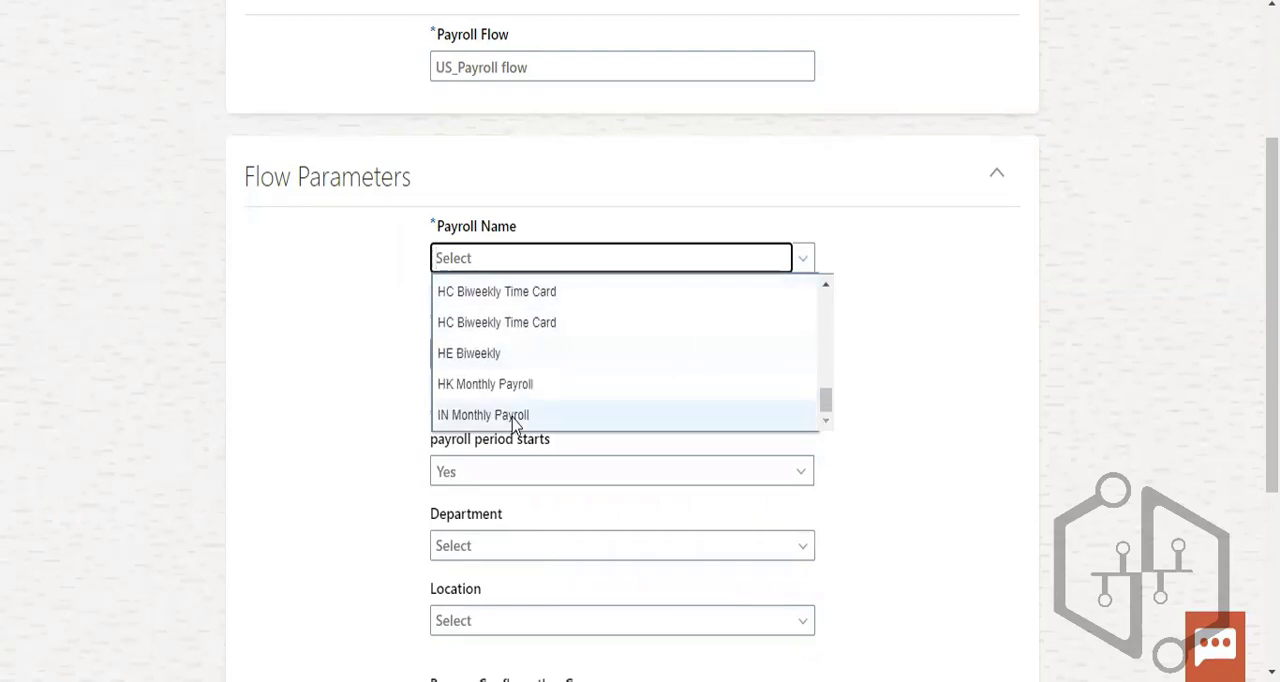
left_click(548, 414)
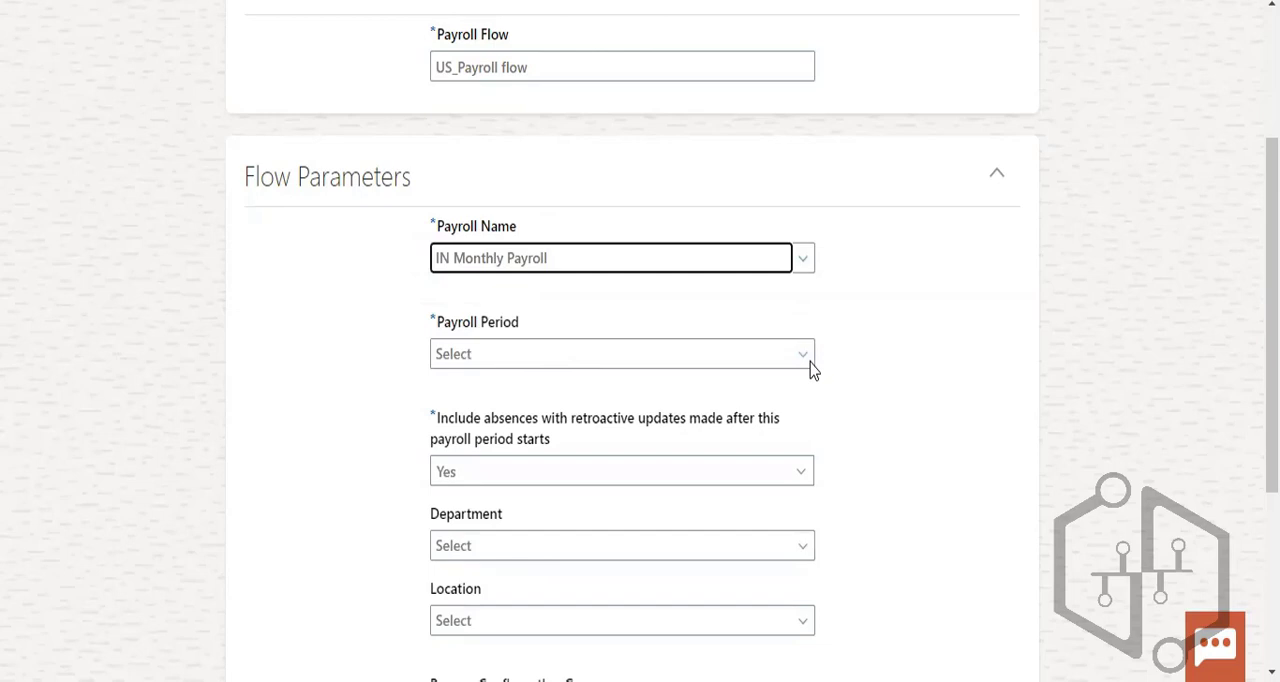
- Set the flow's Payroll Period parameter to 2019-12-01 -- 2019-12-31
left_click(806, 360)
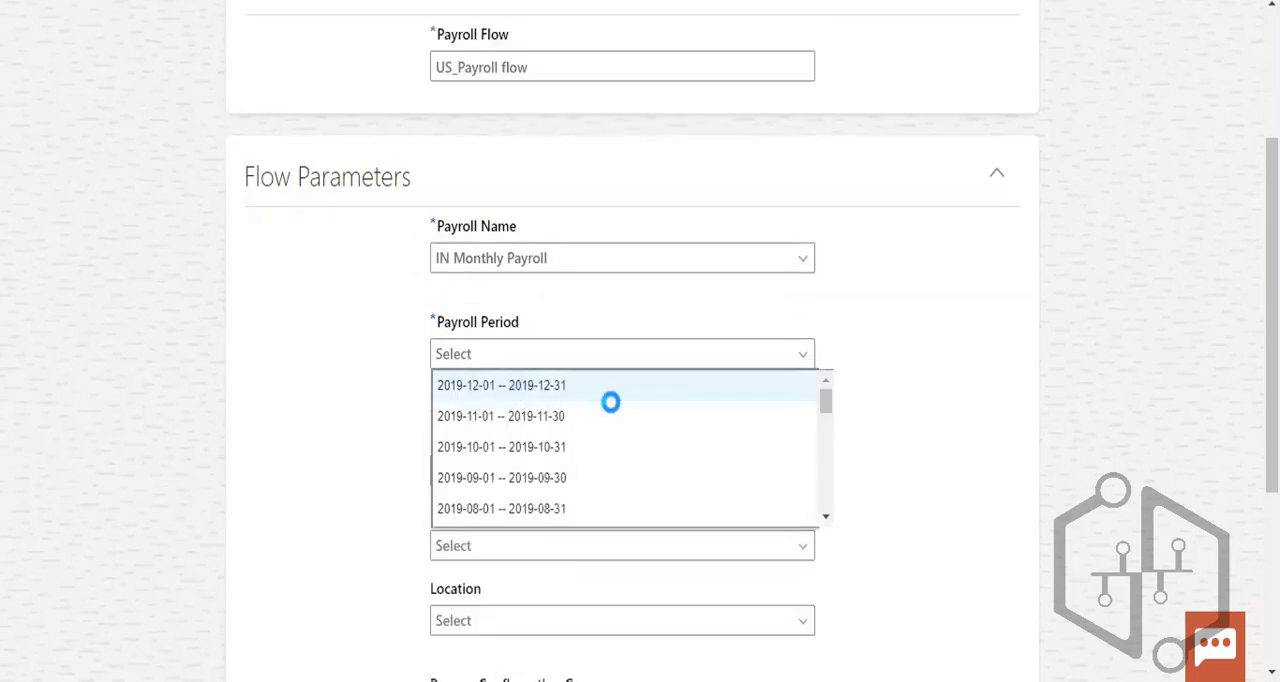
left_click(610, 398)
scroll(674, 440, "down", 2)
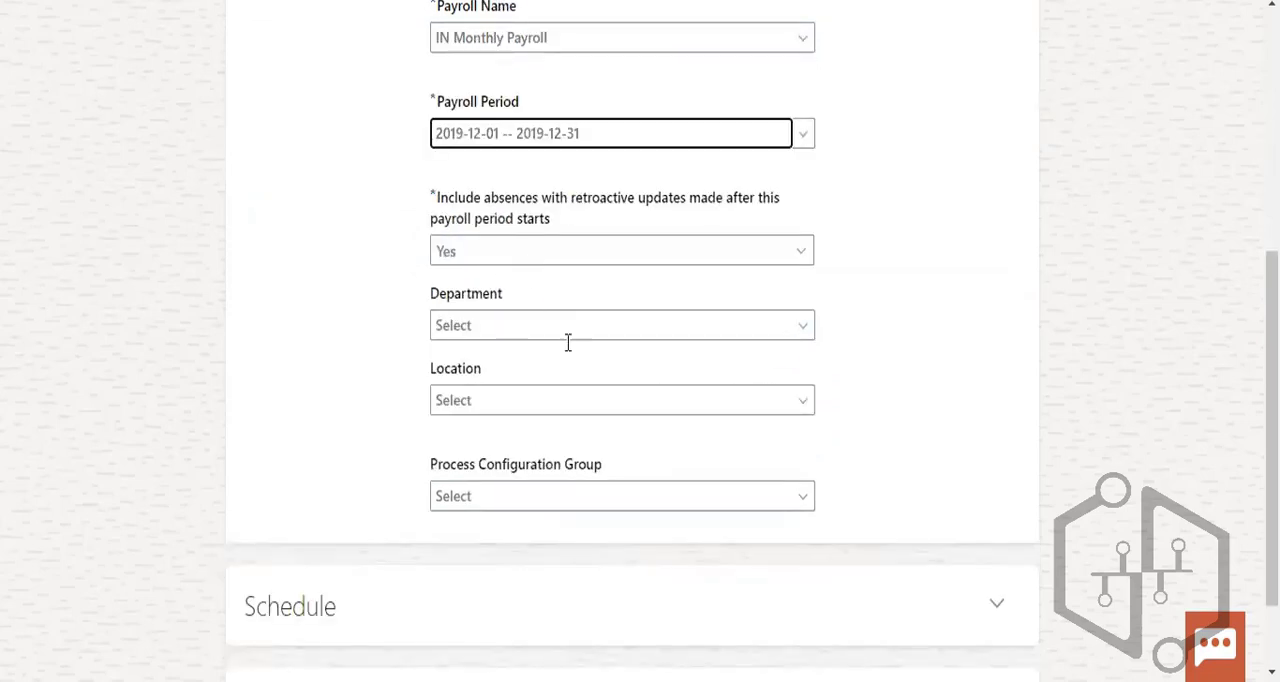
- Choose Compensation UK as the flow's Department and Amsterdam as its Location
left_click(805, 325)
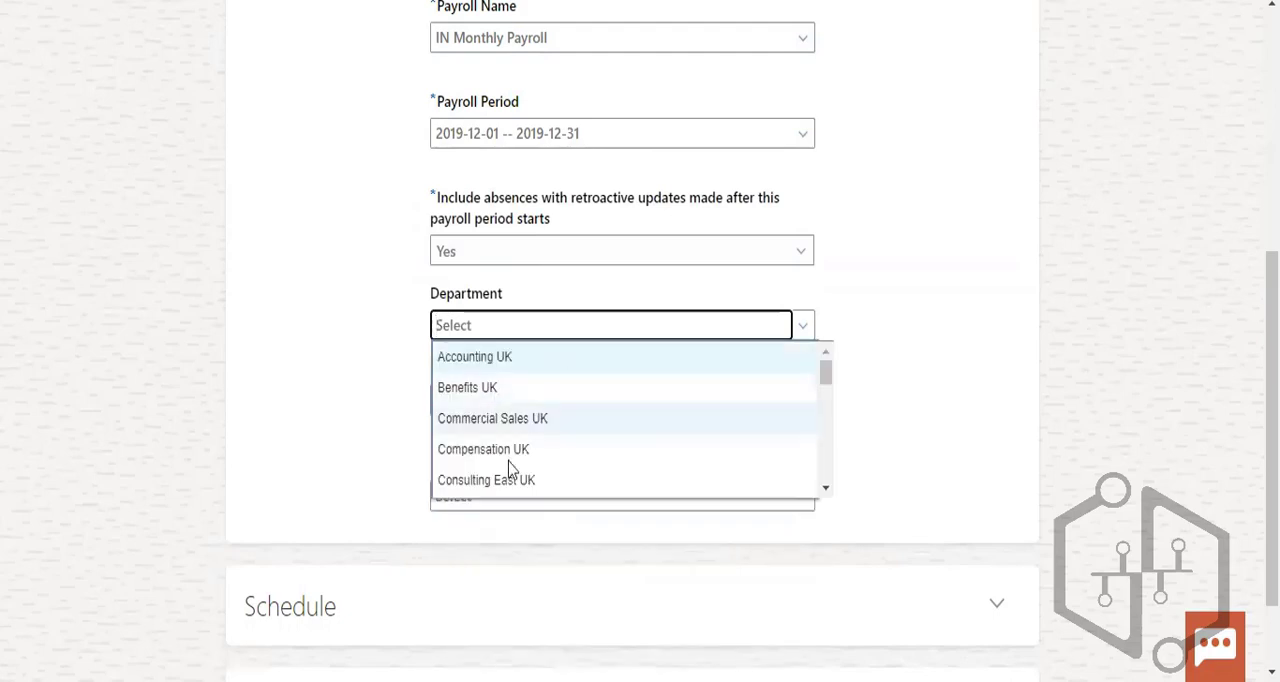
left_click(510, 458)
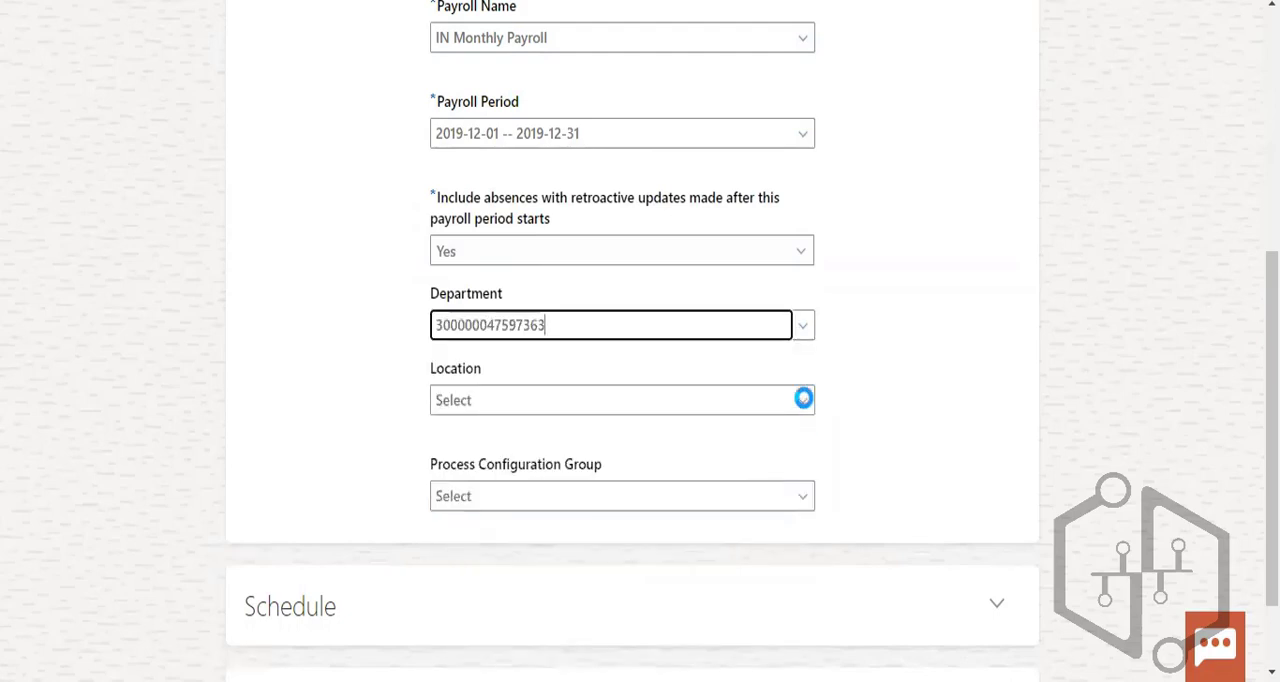
left_click(803, 400)
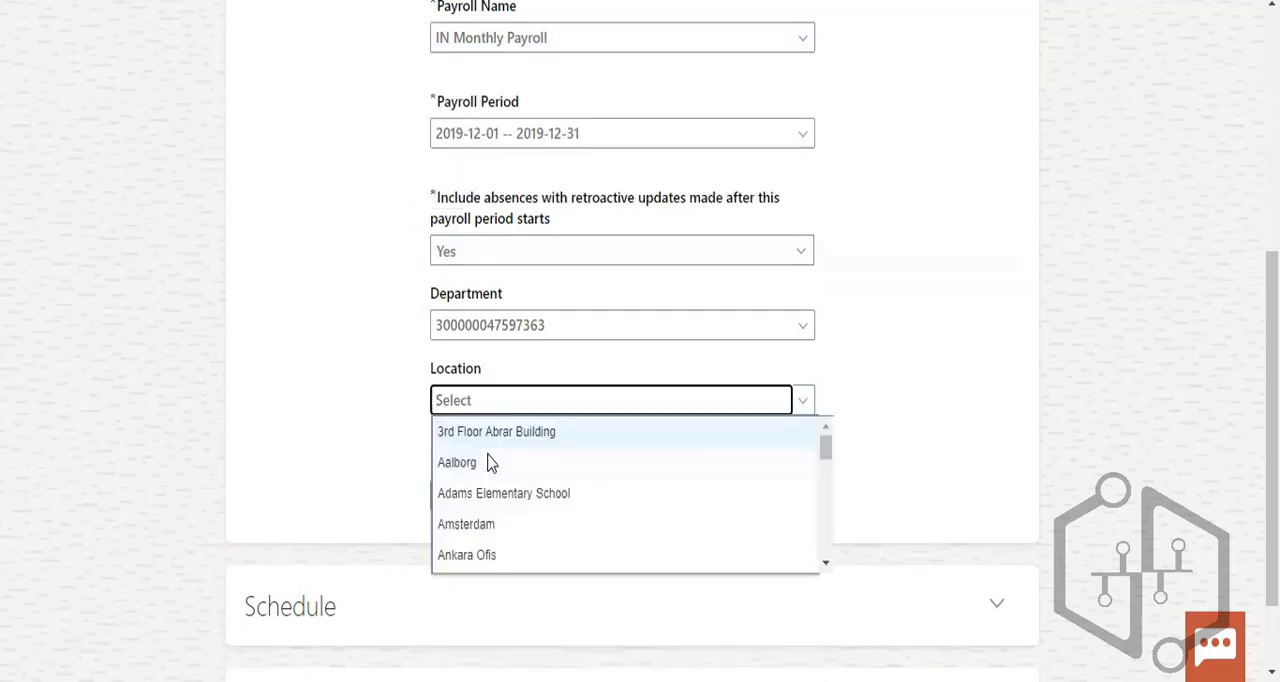
left_click(509, 523)
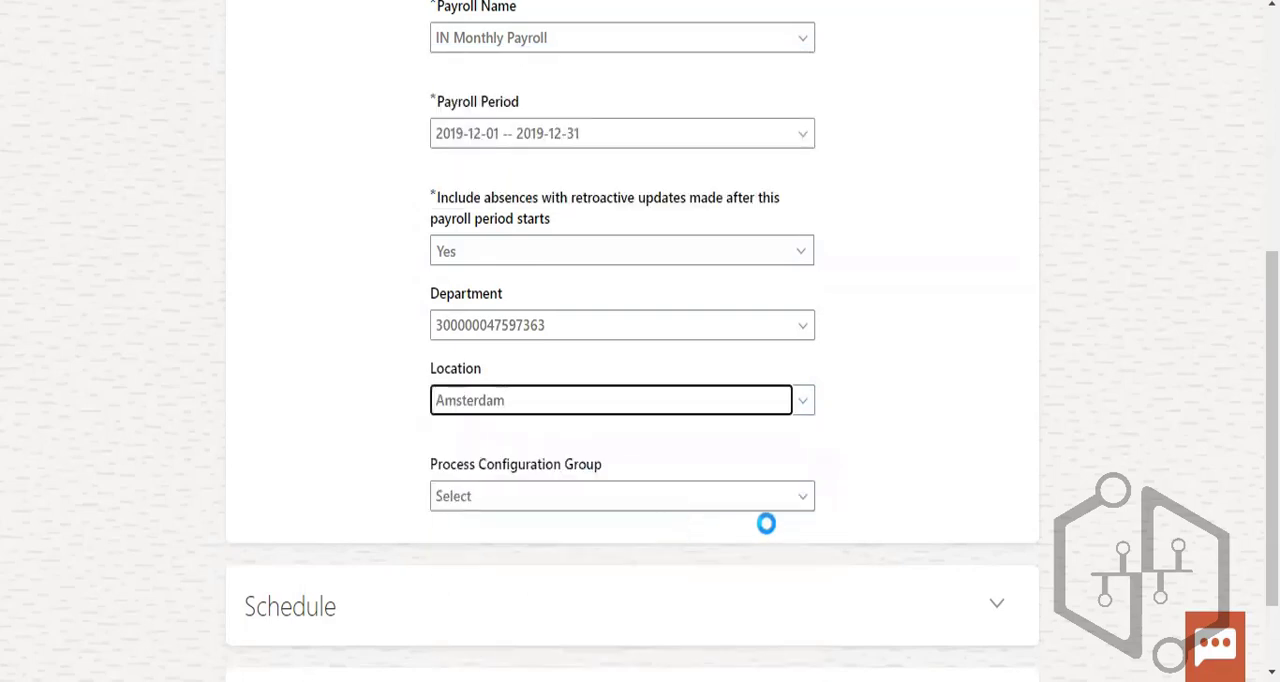
- Set the flow's Process Configuration Group to ORA_HEX_EXTRACT_DEFAULT
left_click(763, 505)
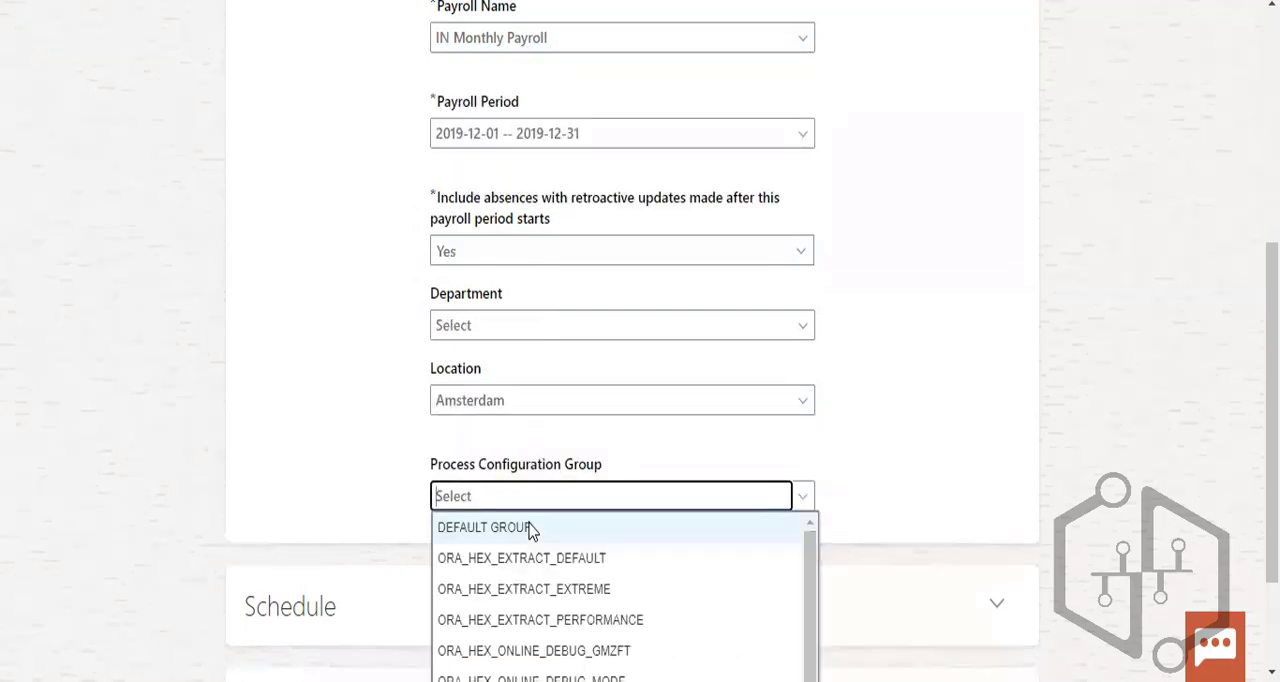
left_click(613, 567)
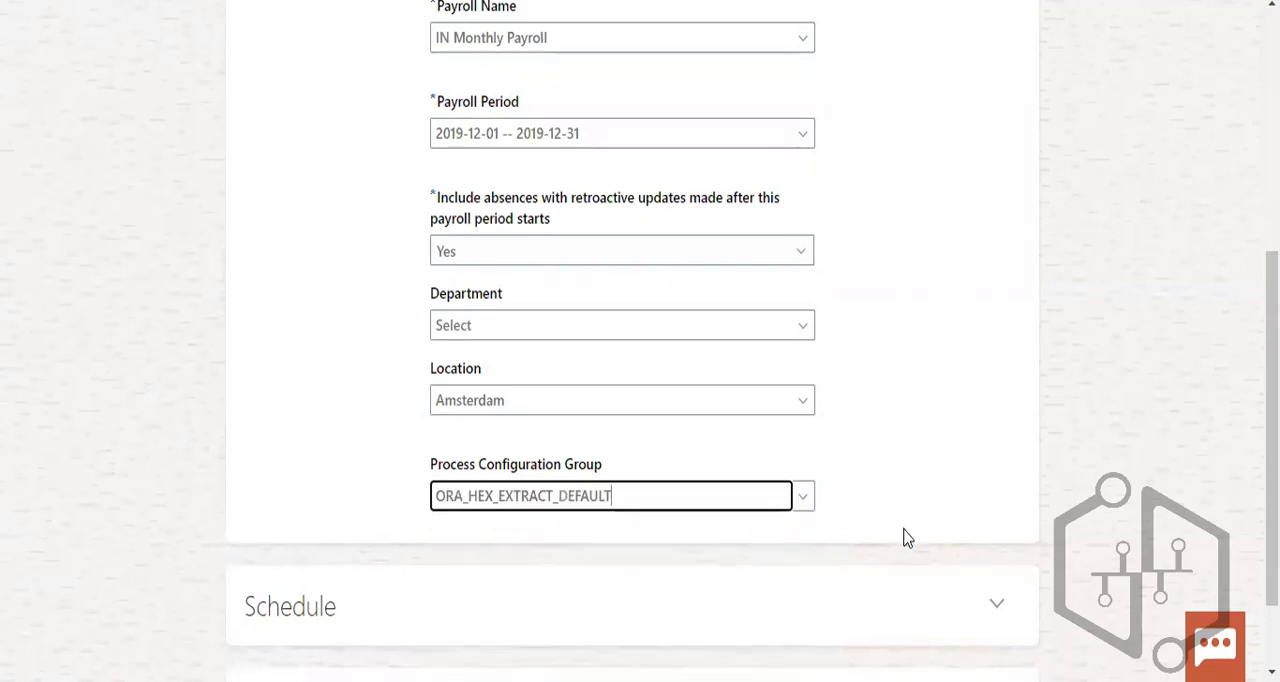
left_click(1008, 400)
- Submit the US_Payroll flow, then return from its Payroll Checklist to the flow submission list
scroll(1015, 400, "down", 1)
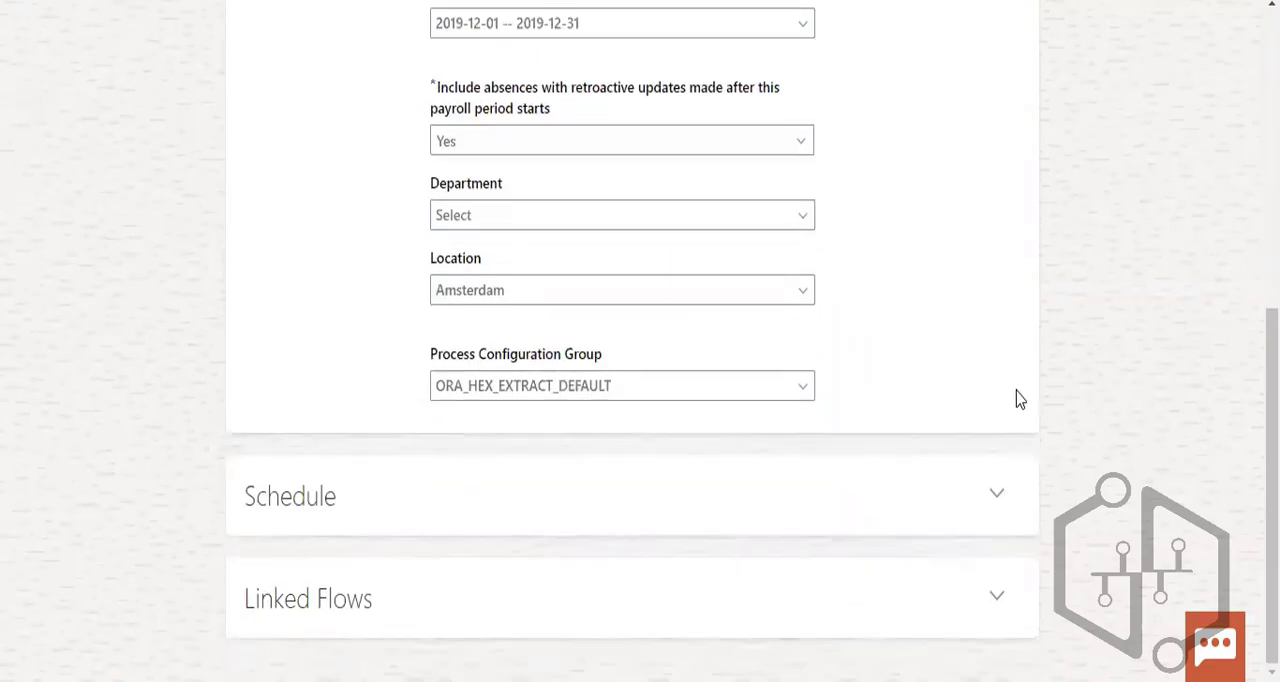
scroll(1017, 399, "up", 5)
left_click(1063, 108)
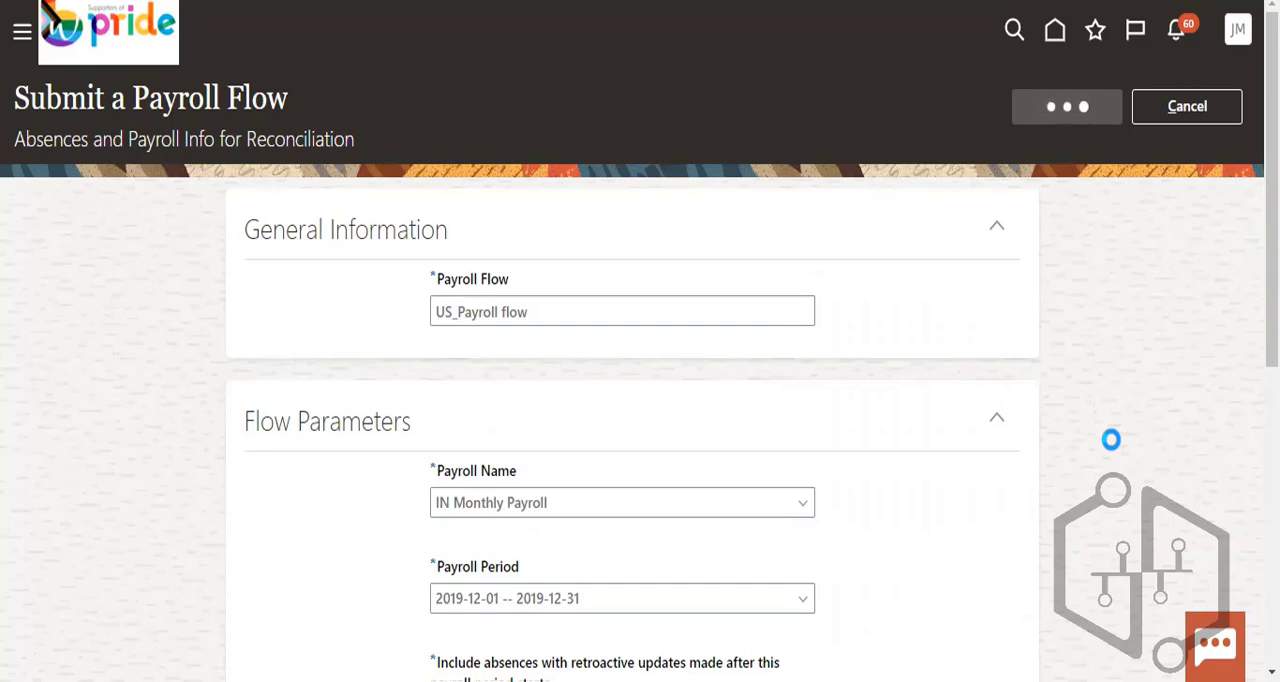
scroll(1111, 439, "down", 3)
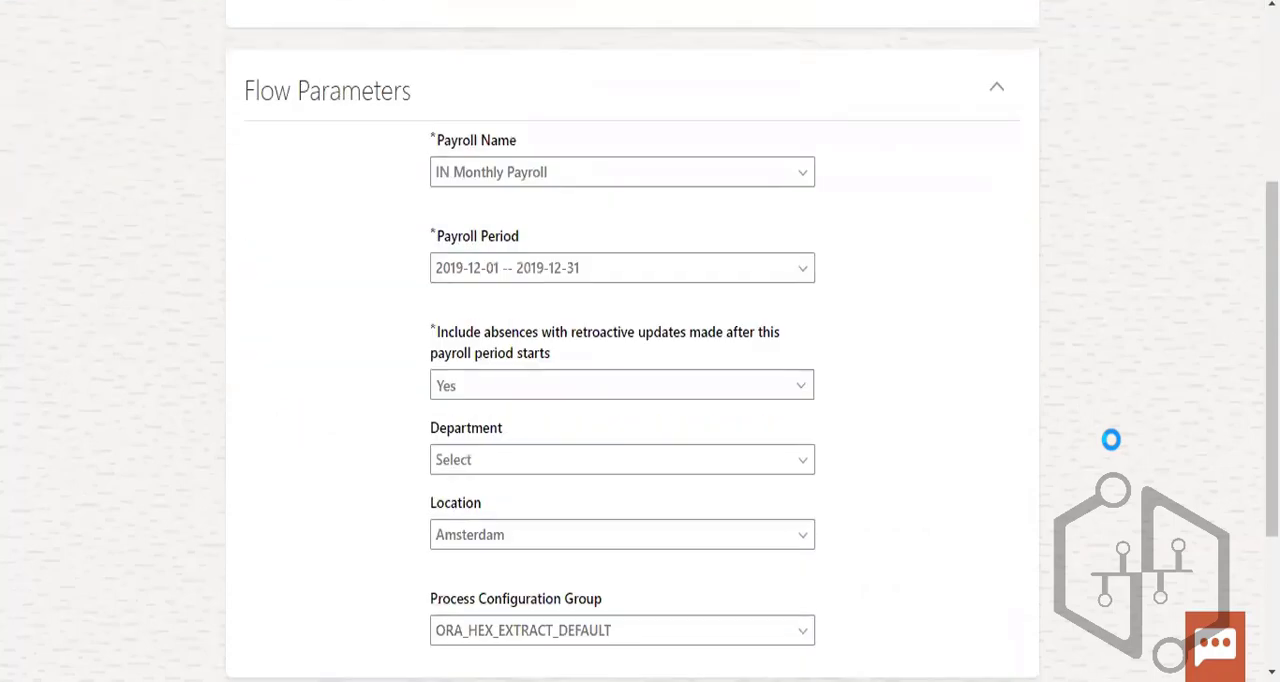
scroll(1111, 439, "down", 3)
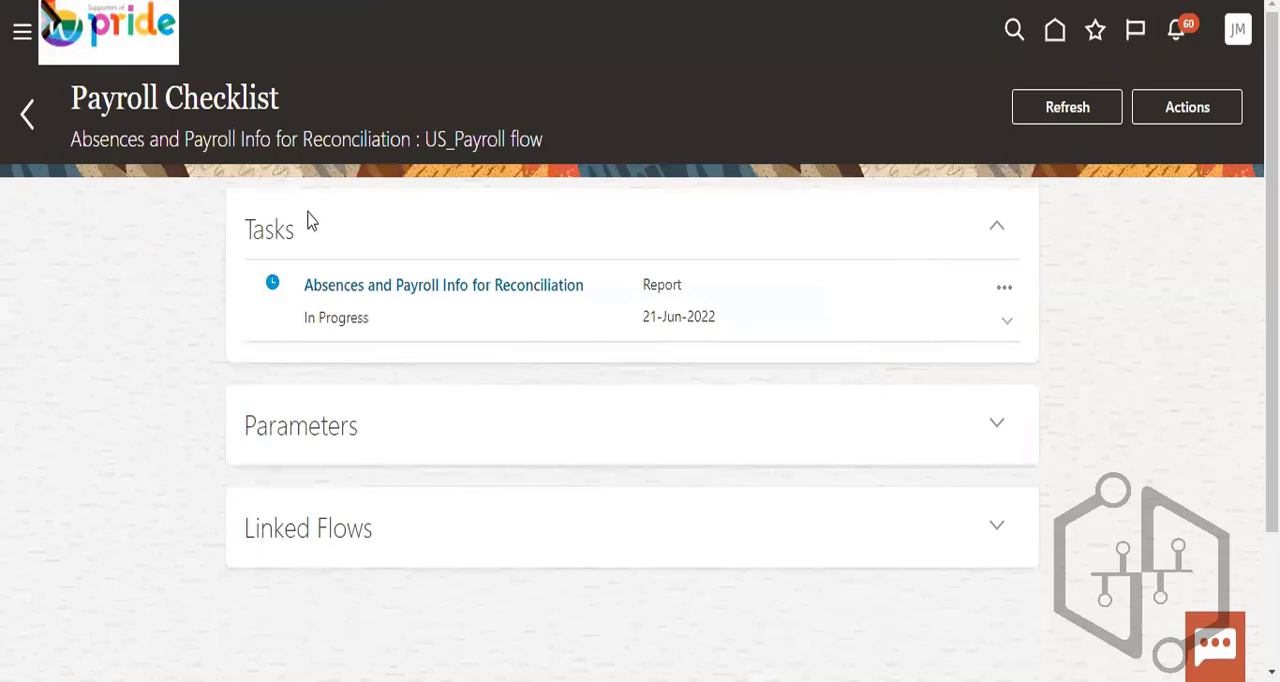
left_click(1217, 104)
left_click(28, 116)
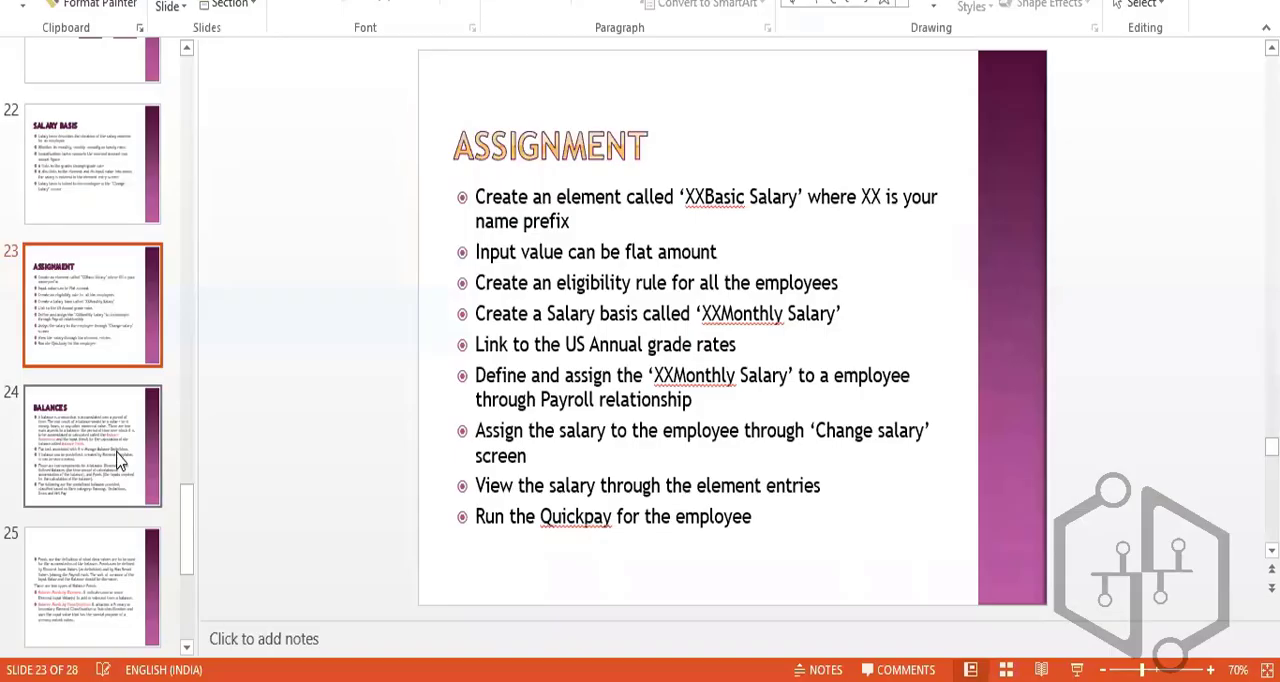
- Switch to the PowerPoint presentation and review the Balances, Calculation Cards, and Proration and Retropay slides
left_click(118, 458)
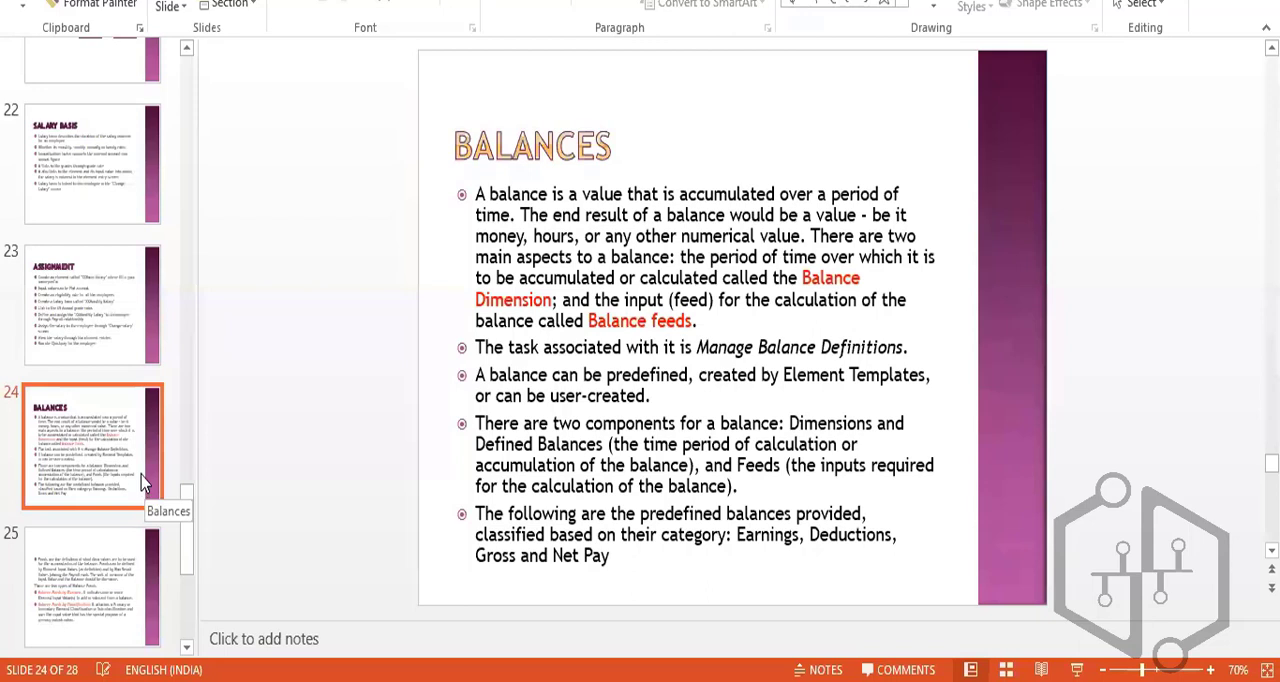
scroll(141, 480, "down", 3)
left_click(113, 316)
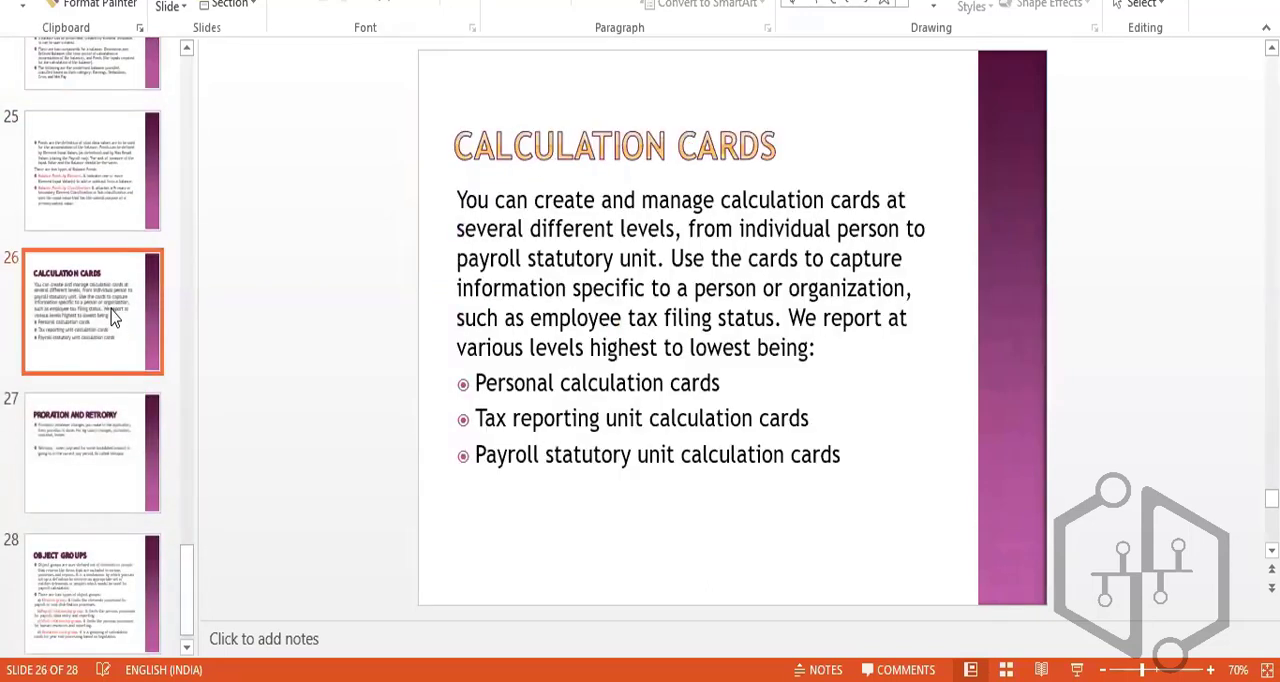
left_click(95, 470)
scroll(97, 472, "down", 1)
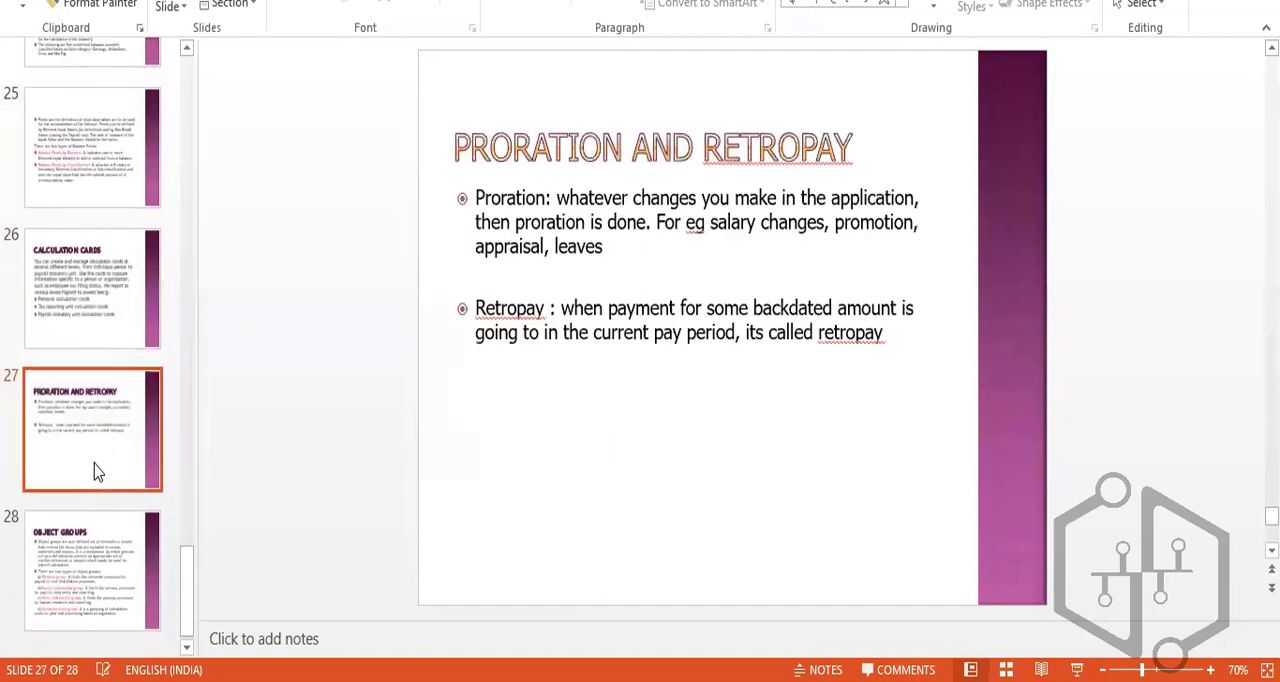
scroll(103, 520, "up", 3)
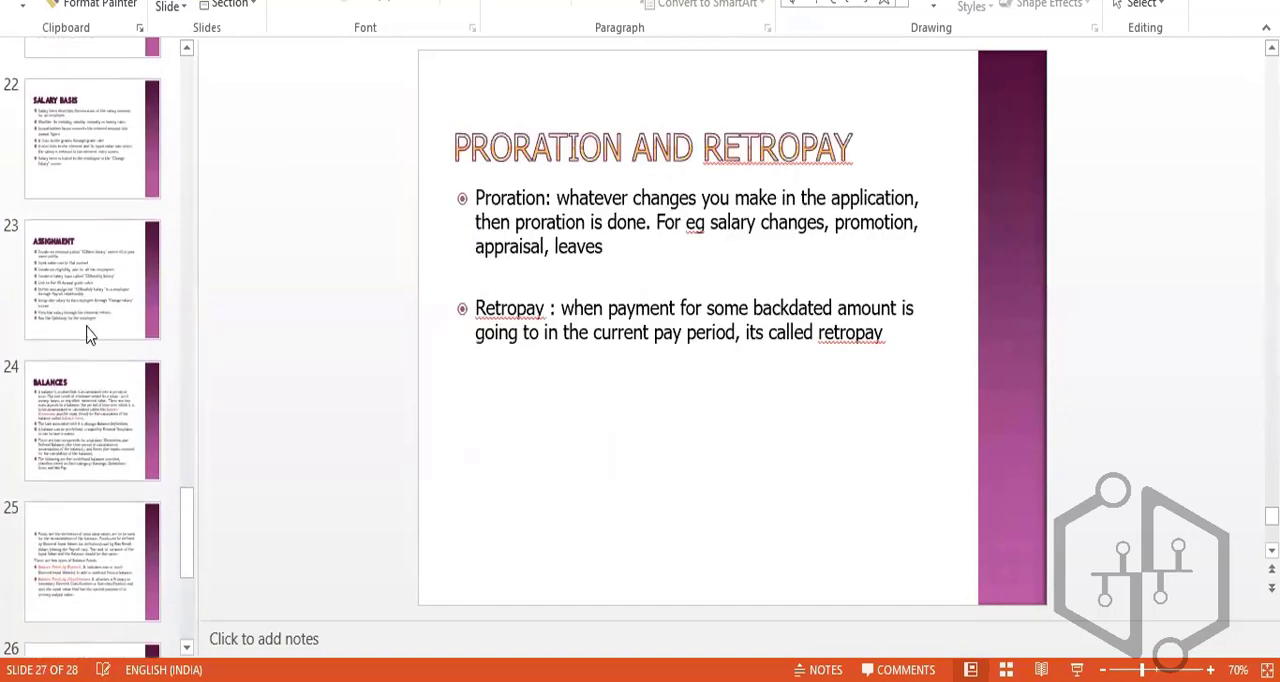
left_click(92, 335)
left_click(97, 405)
- Review the slides on Element Design, Input Value, Elements and Eligibility Rule for an Element
scroll(100, 405, "up", 3)
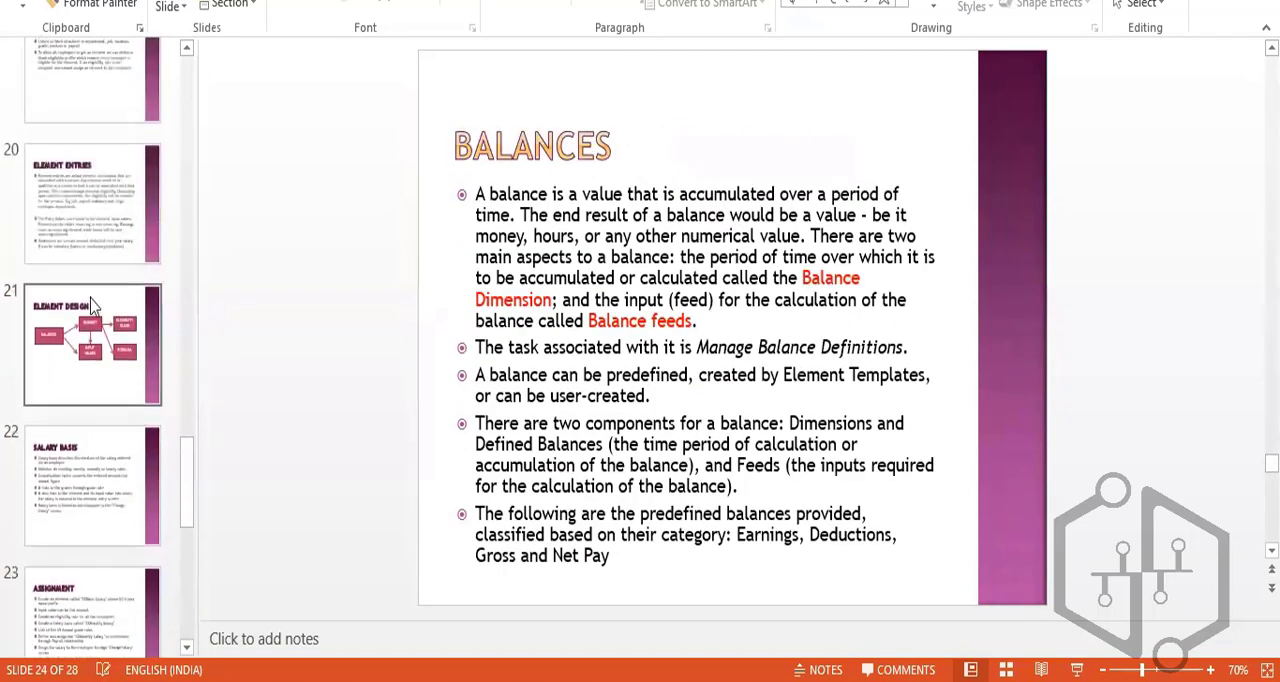
left_click(108, 366)
scroll(108, 366, "up", 3)
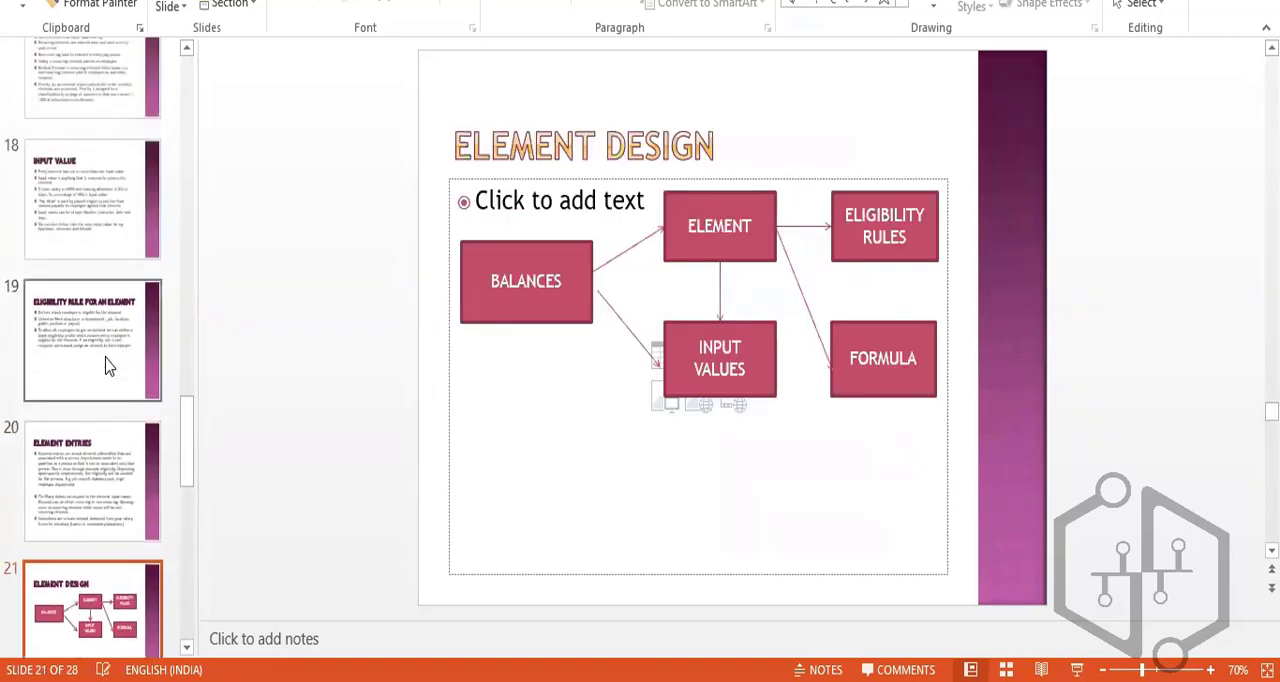
left_click(108, 366)
left_click(96, 240)
scroll(100, 263, "up", 3)
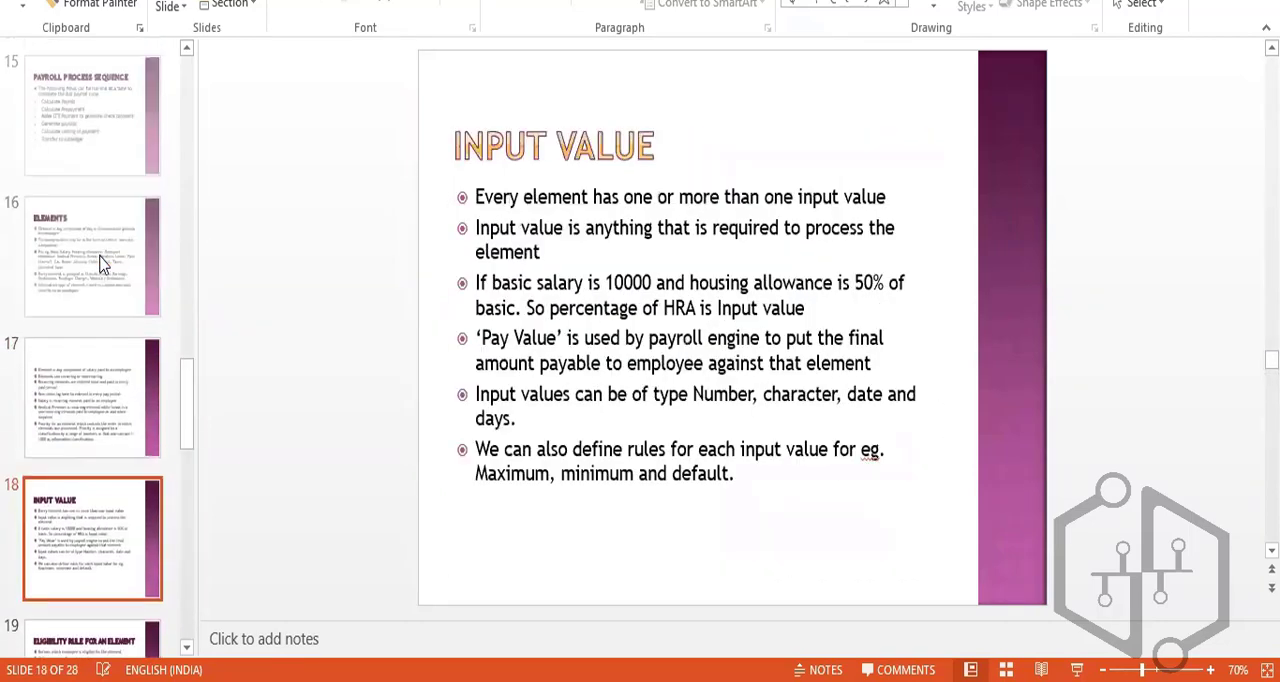
left_click(98, 265)
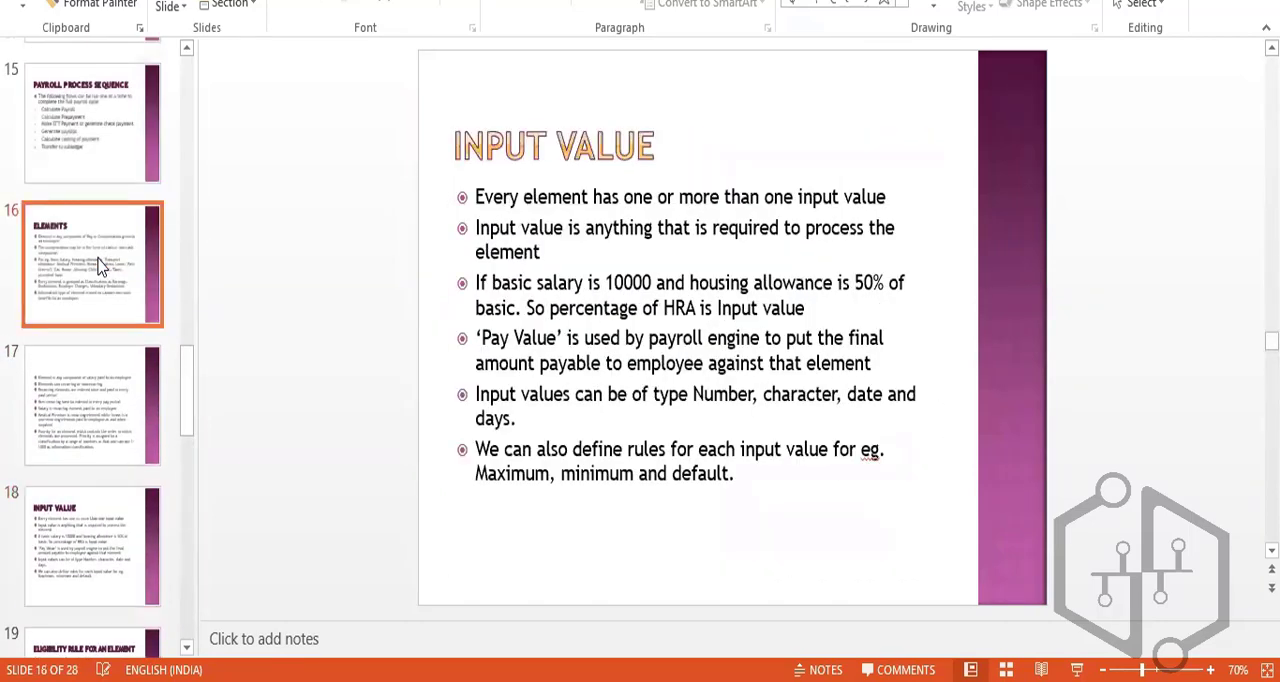
left_click(104, 420)
scroll(106, 420, "down", 3)
left_click(108, 421)
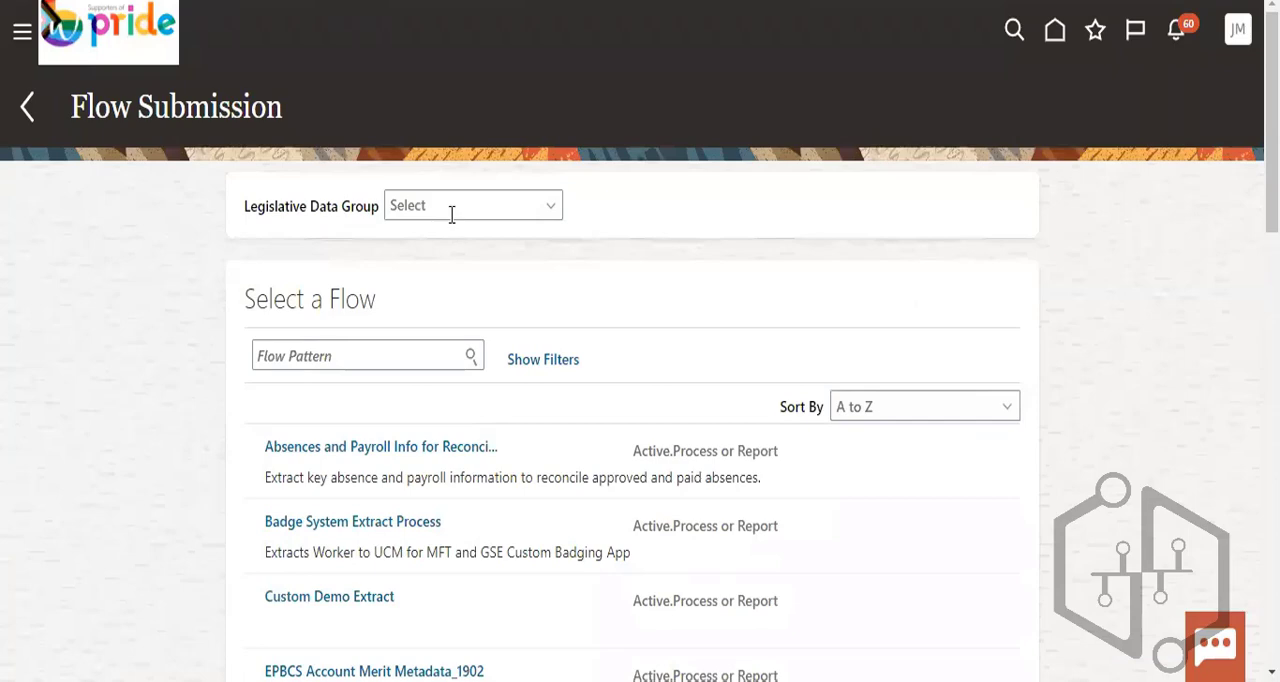
- Switch back to Oracle's Flow Submission page, check the Legislative Data Group choices and look through the listed flow patterns
left_click(452, 207)
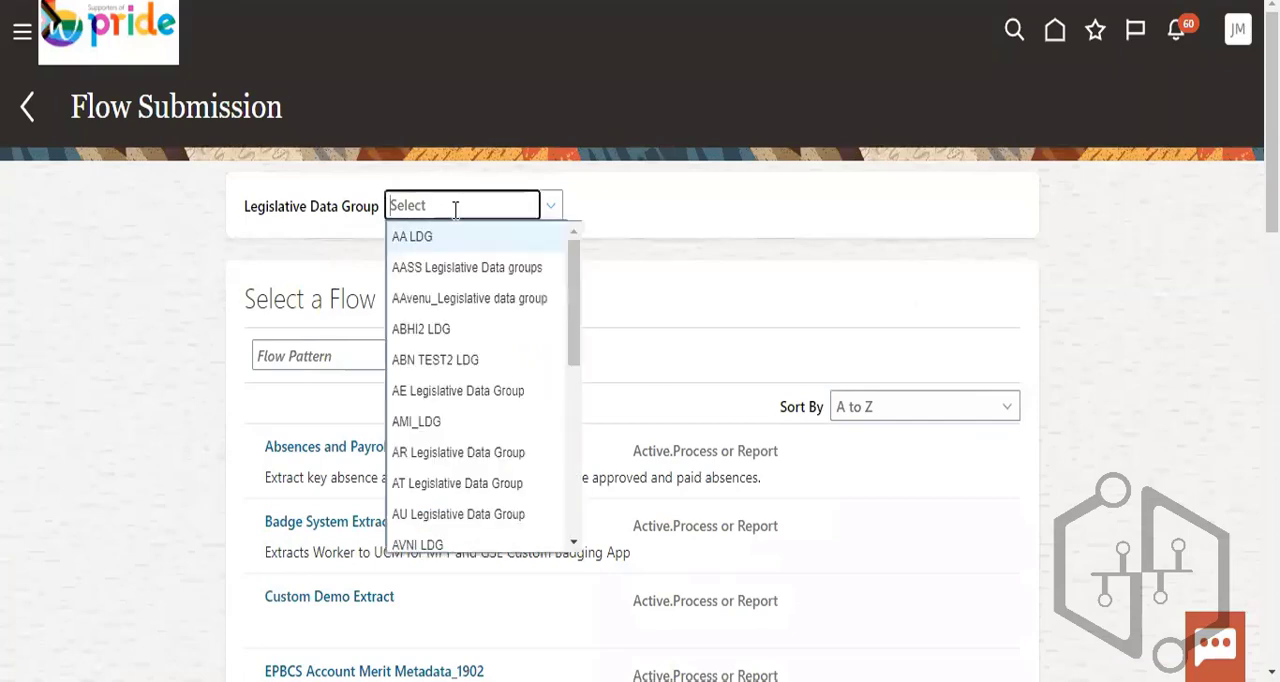
left_click(686, 277)
scroll(674, 392, "down", 3)
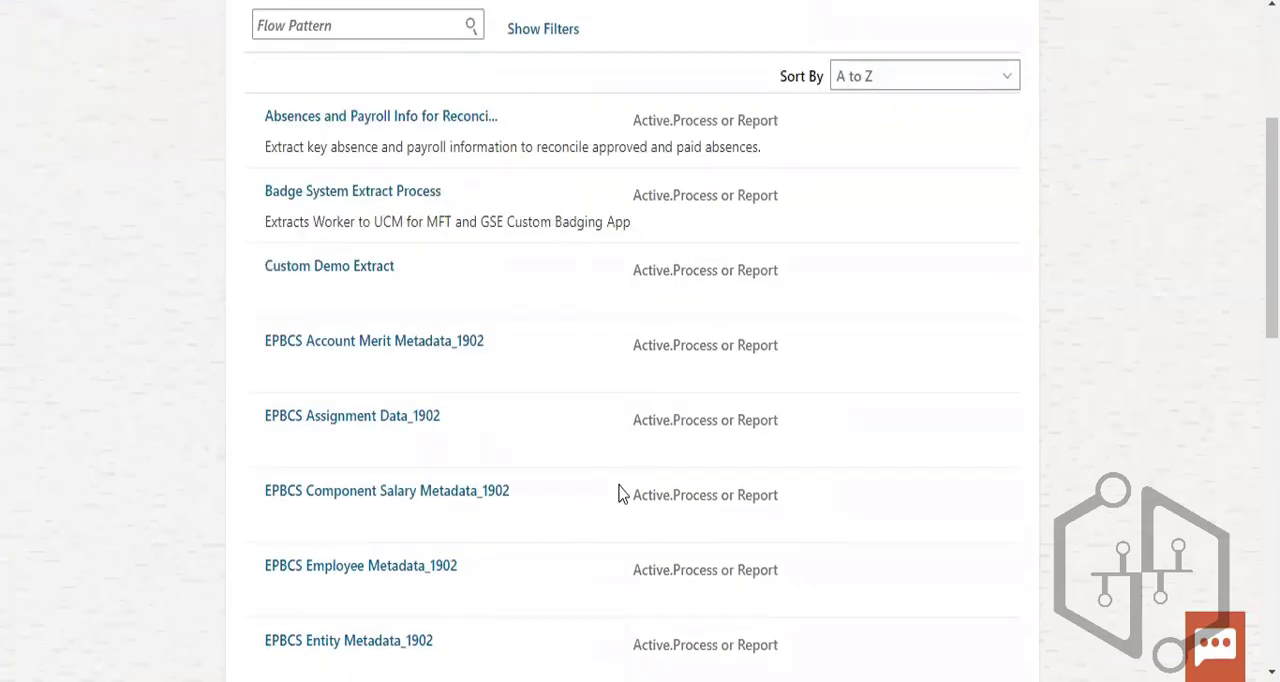
scroll(618, 492, "down", 2)
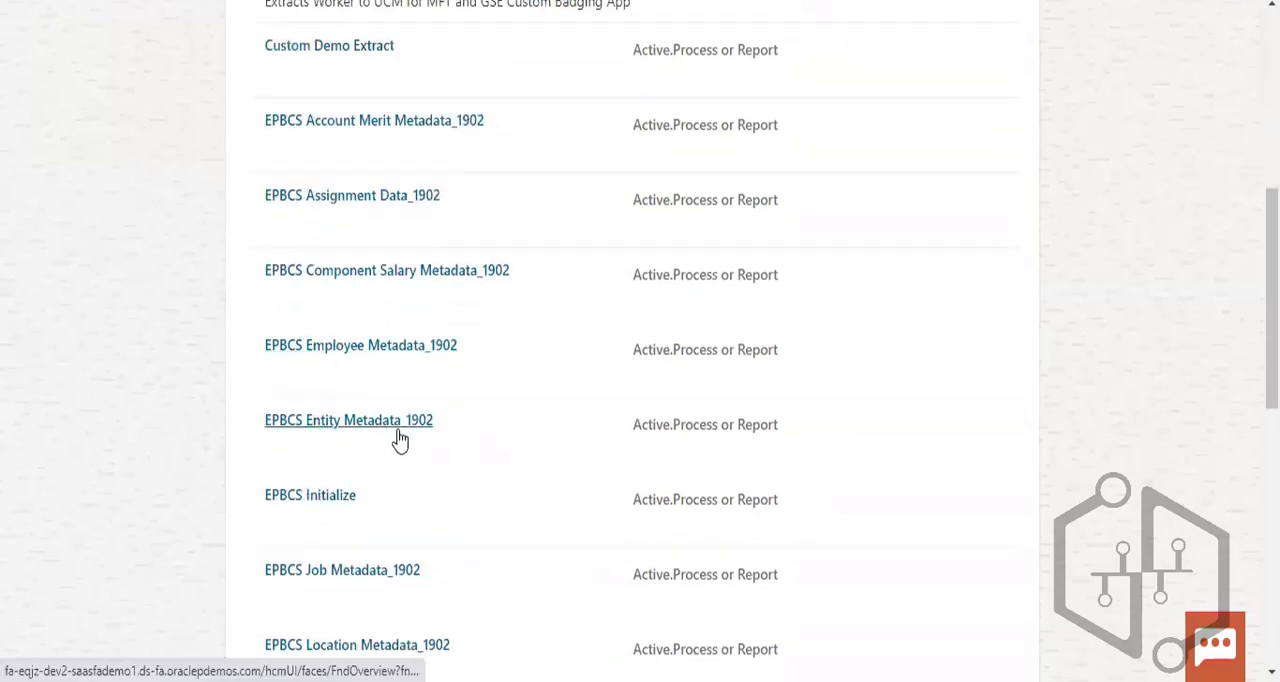
scroll(509, 496, "down", 2)
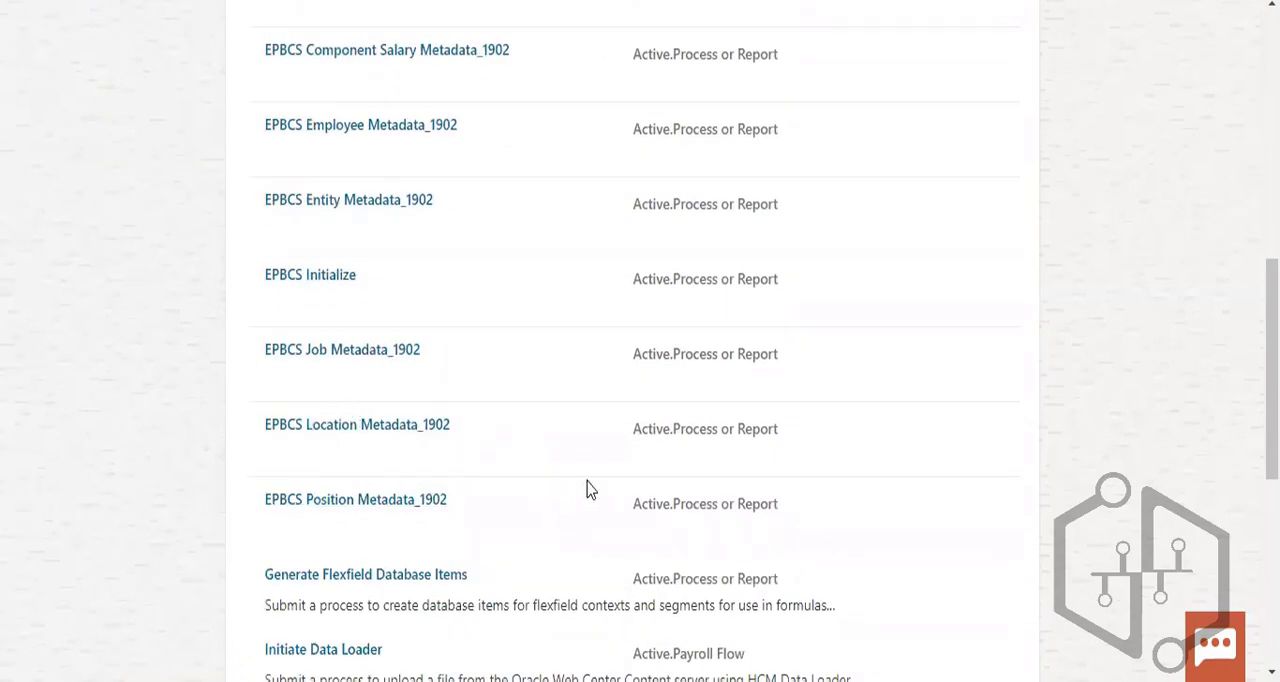
scroll(588, 490, "down", 2)
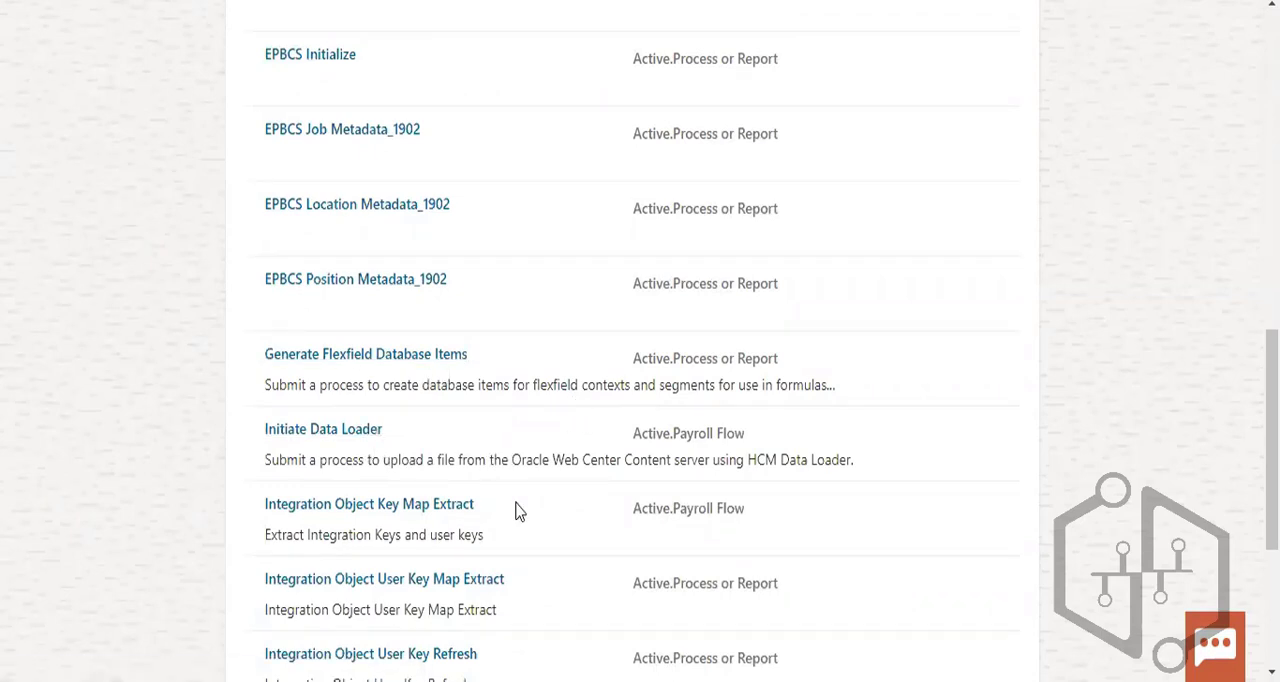
scroll(518, 511, "down", 1)
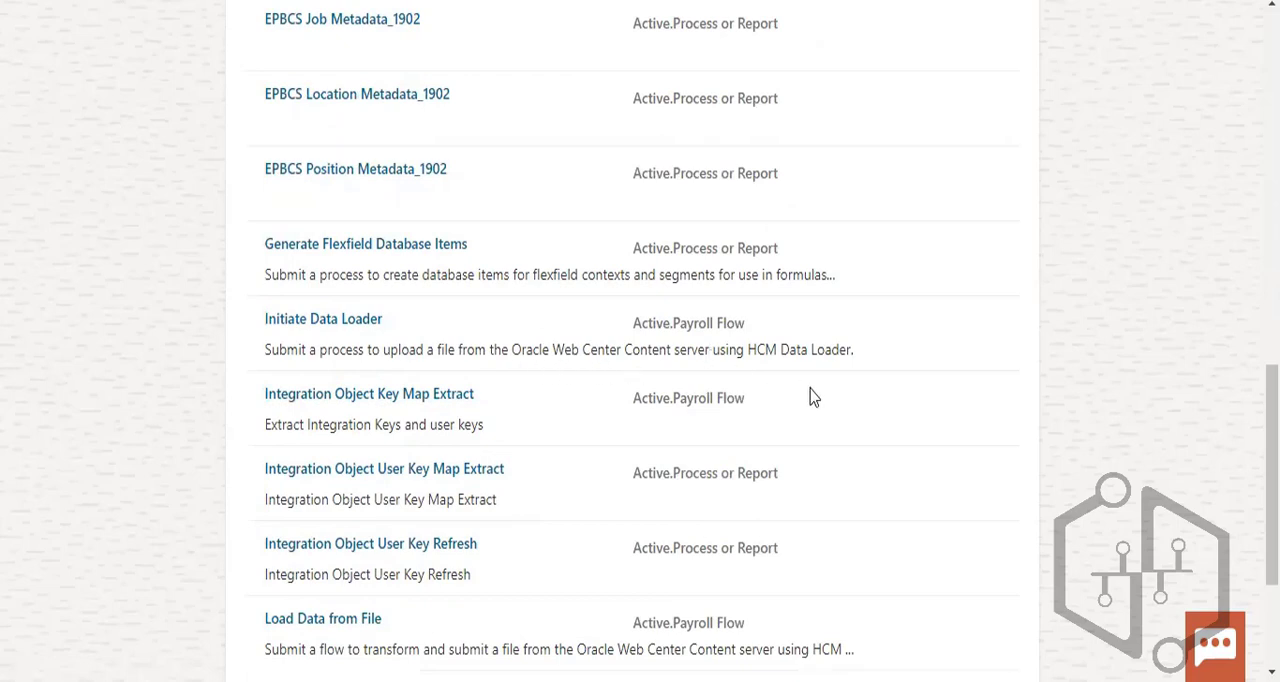
scroll(549, 511, "down", 2)
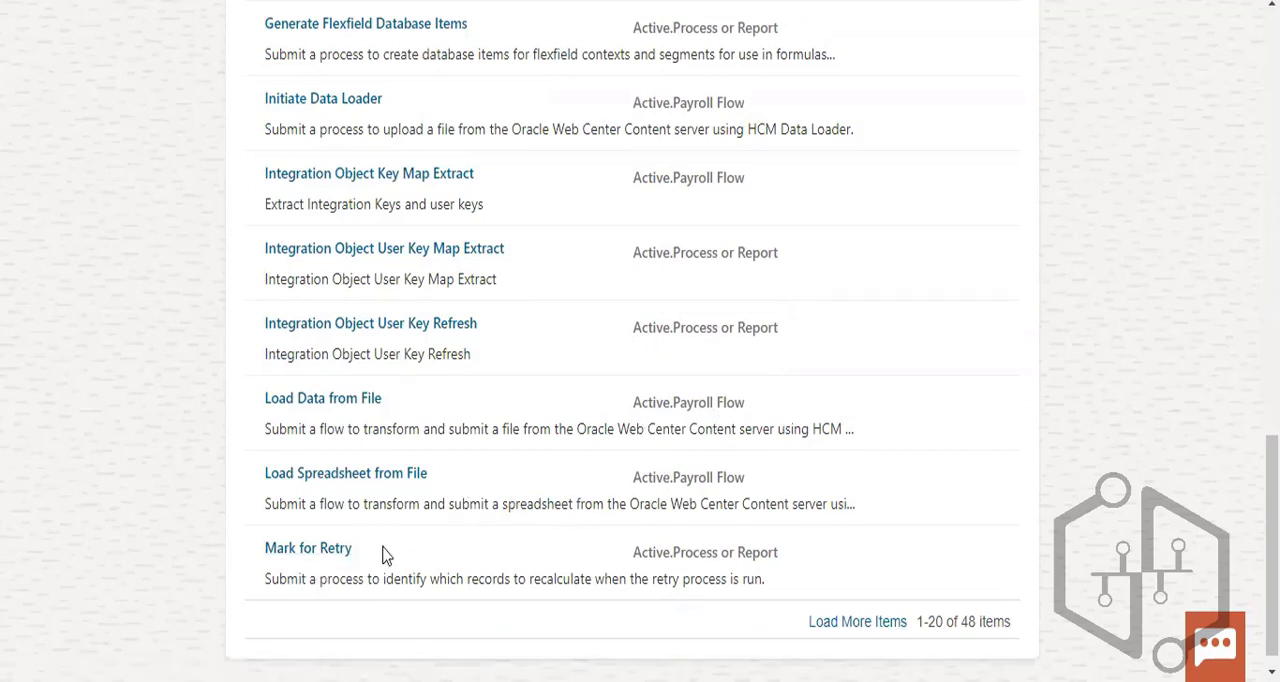
scroll(557, 525, "down", 1)
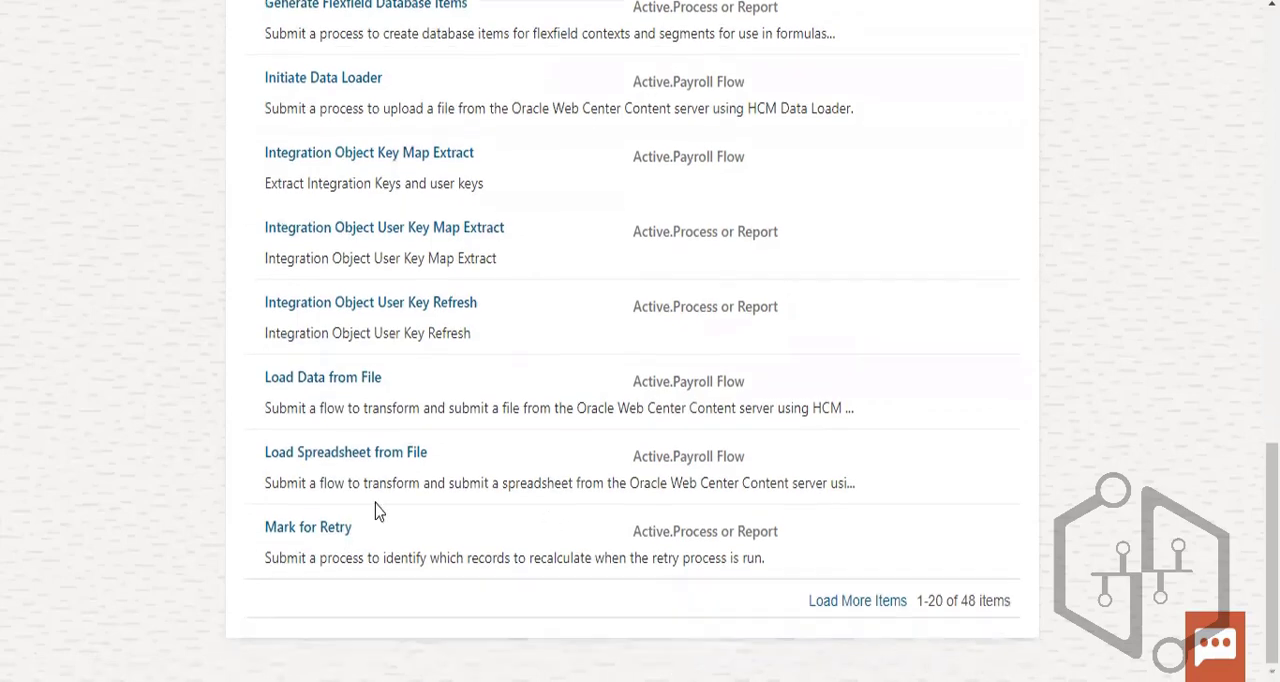
- Load more flow patterns and look through the additional processes and reports
left_click(862, 602)
scroll(872, 352, "down", 4)
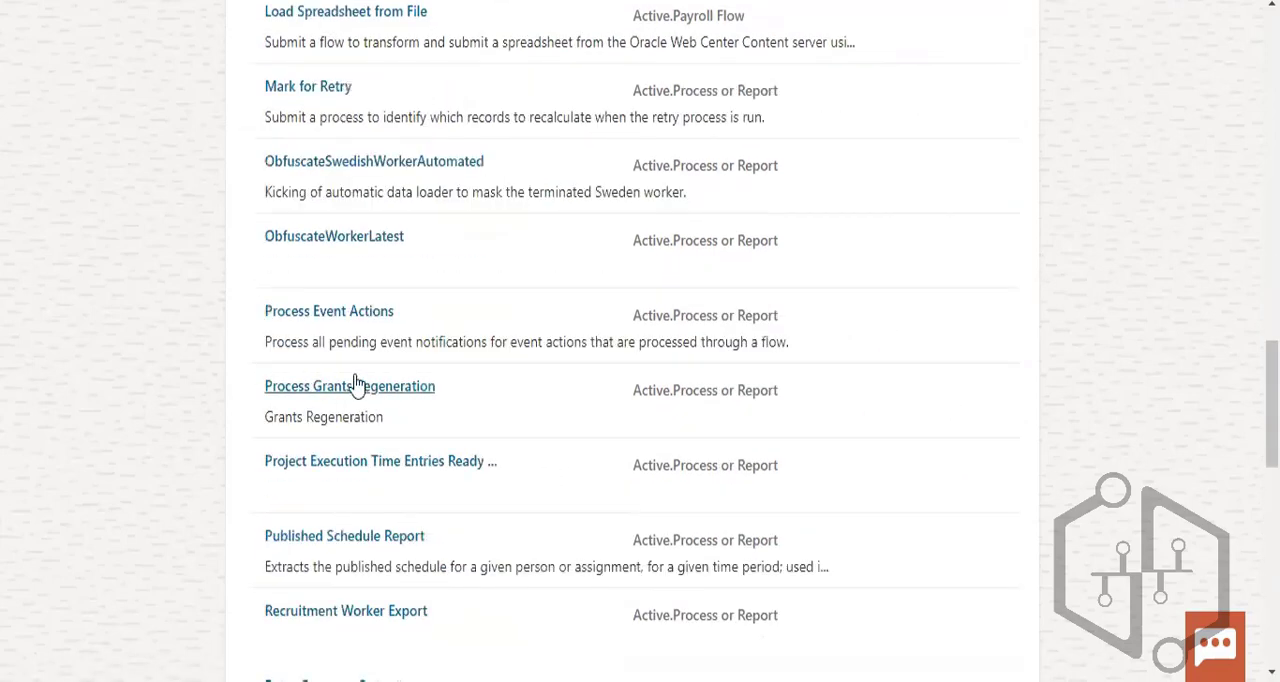
scroll(481, 514, "down", 2)
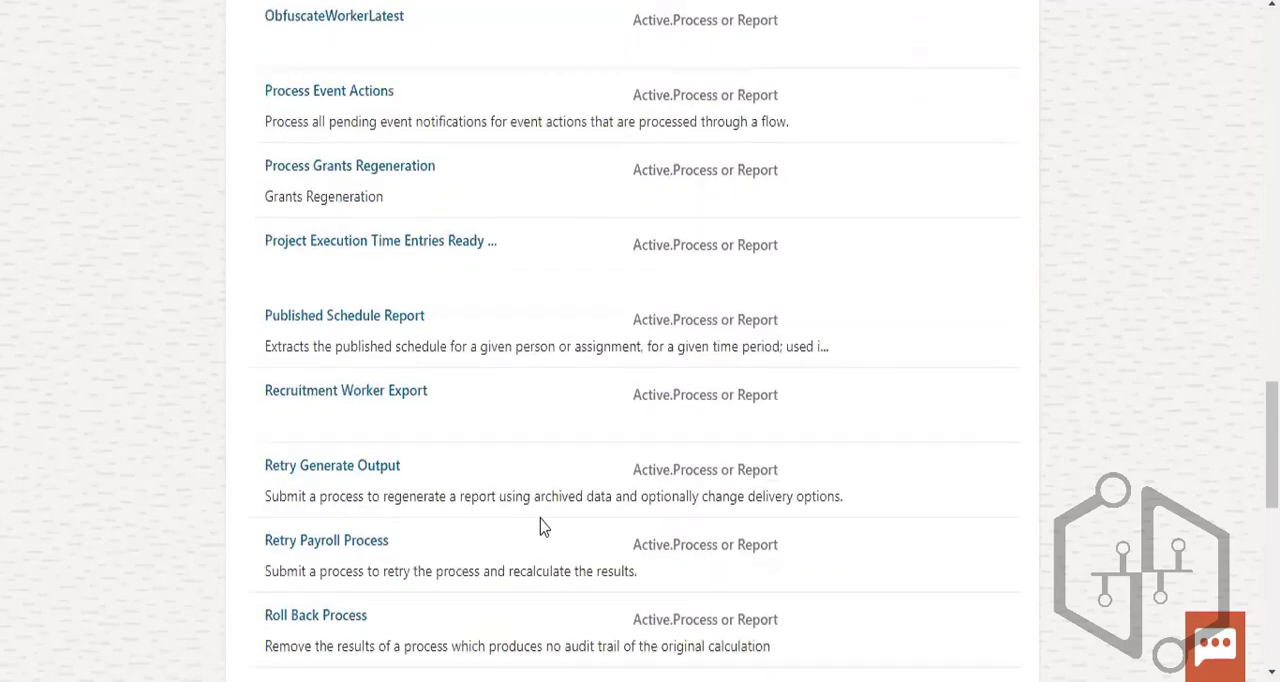
scroll(541, 526, "down", 2)
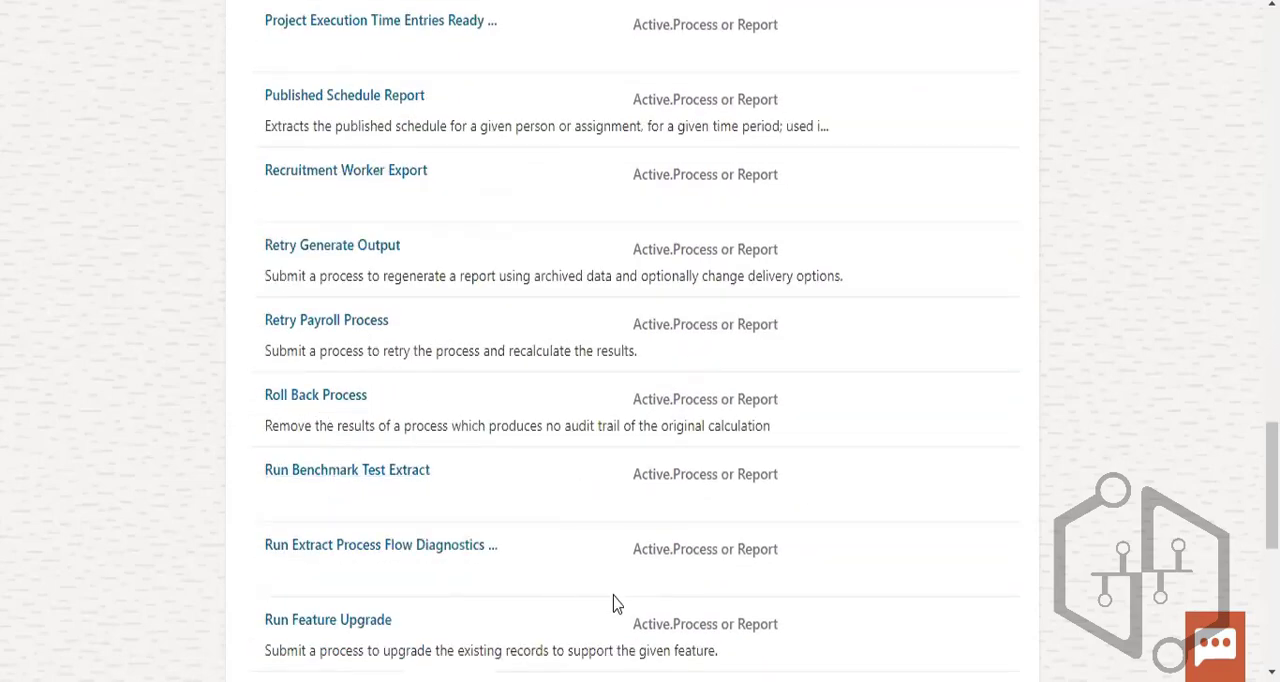
scroll(540, 604, "down", 2)
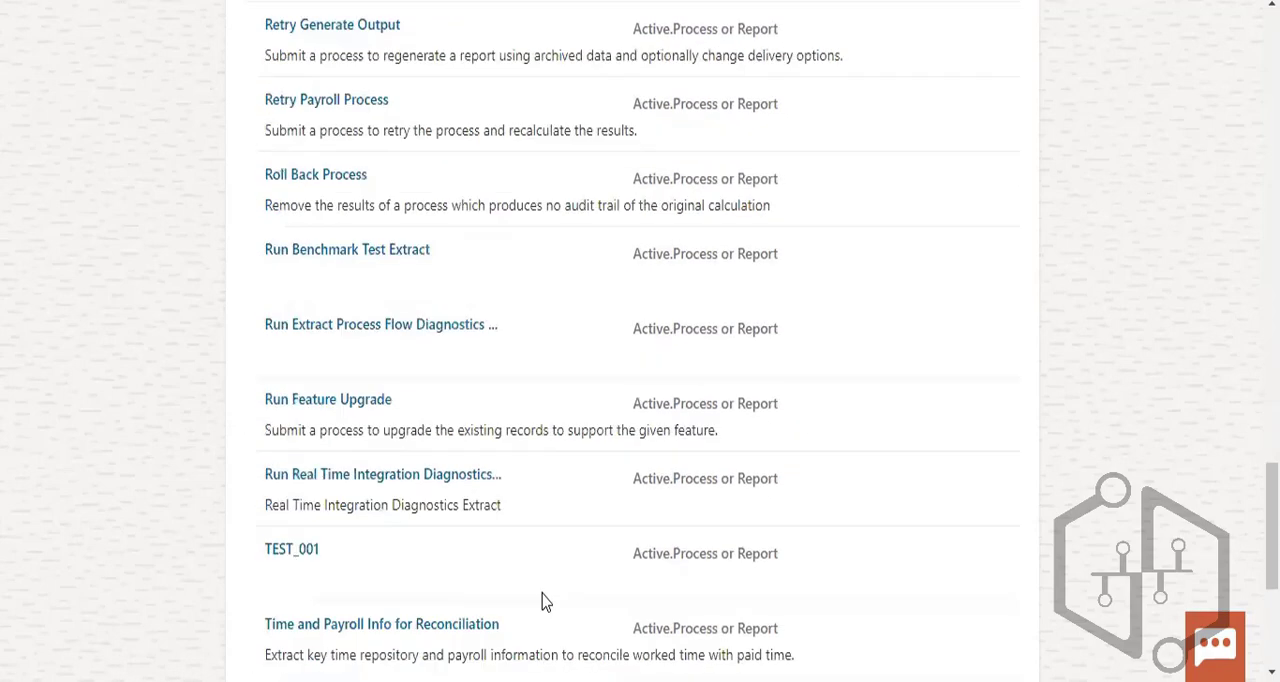
scroll(555, 590, "down", 2)
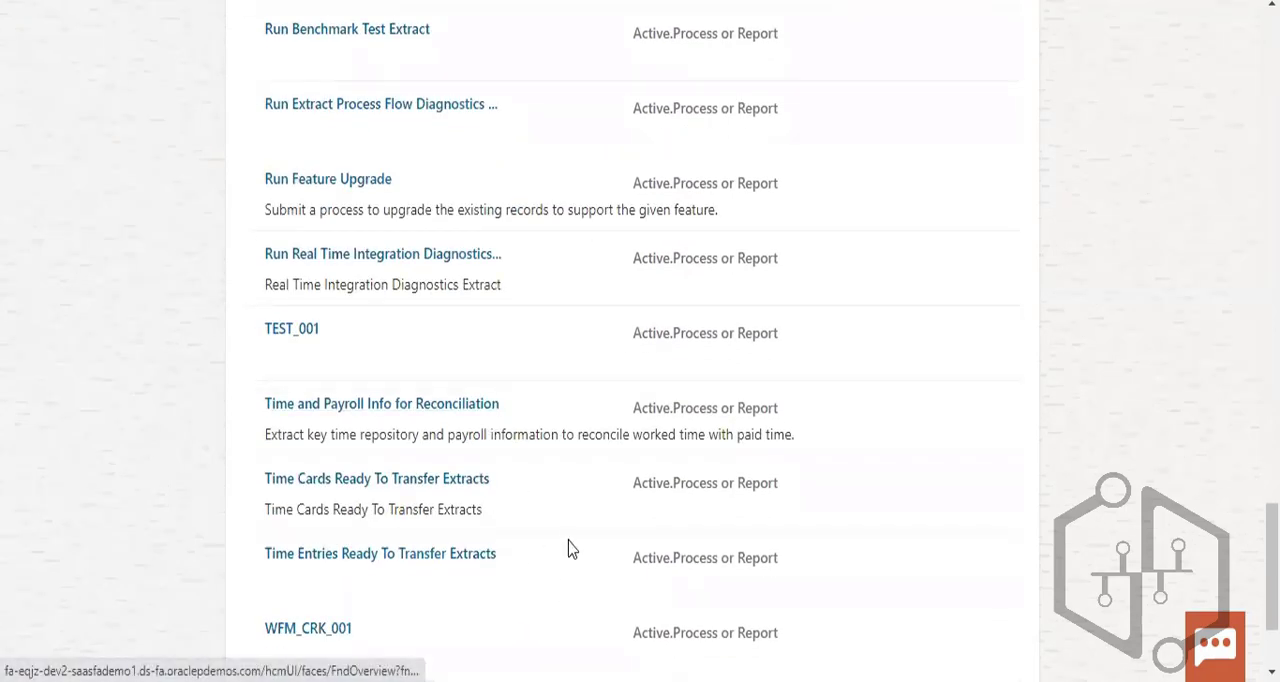
- Look through the remaining flow patterns at the end of the list and return to its beginning
scroll(571, 549, "down", 2)
scroll(573, 548, "up", 20)
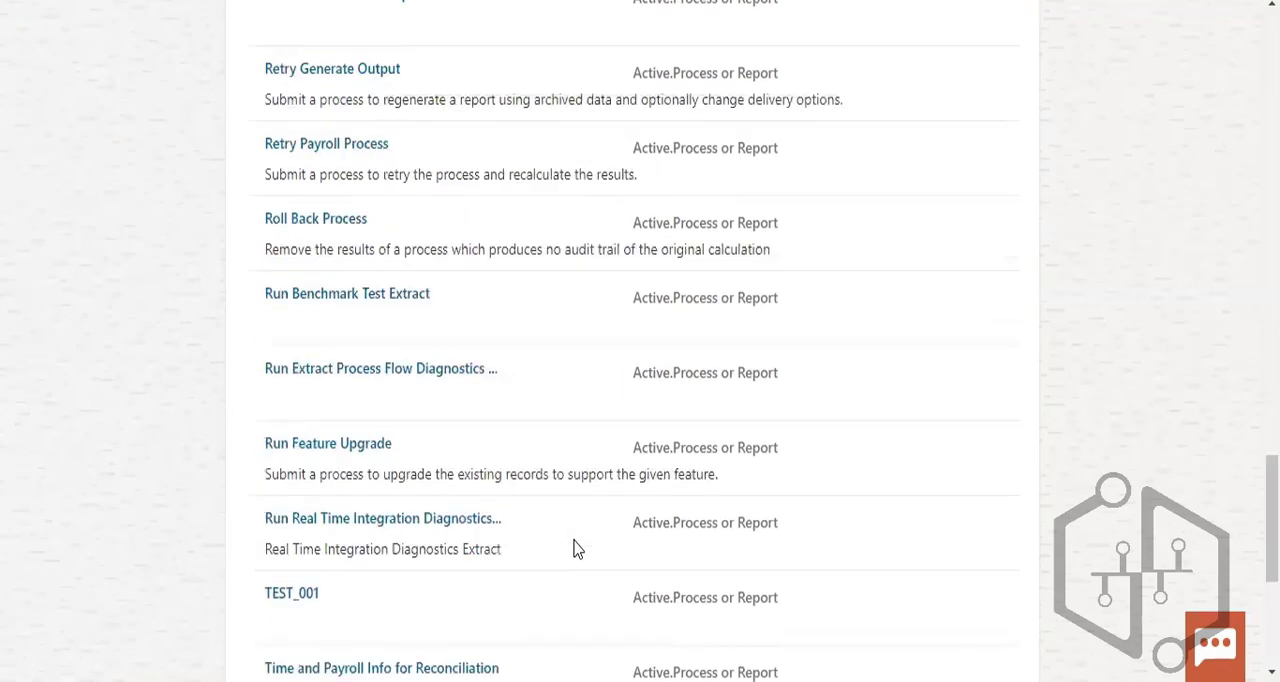
scroll(530, 490, "down", 3)
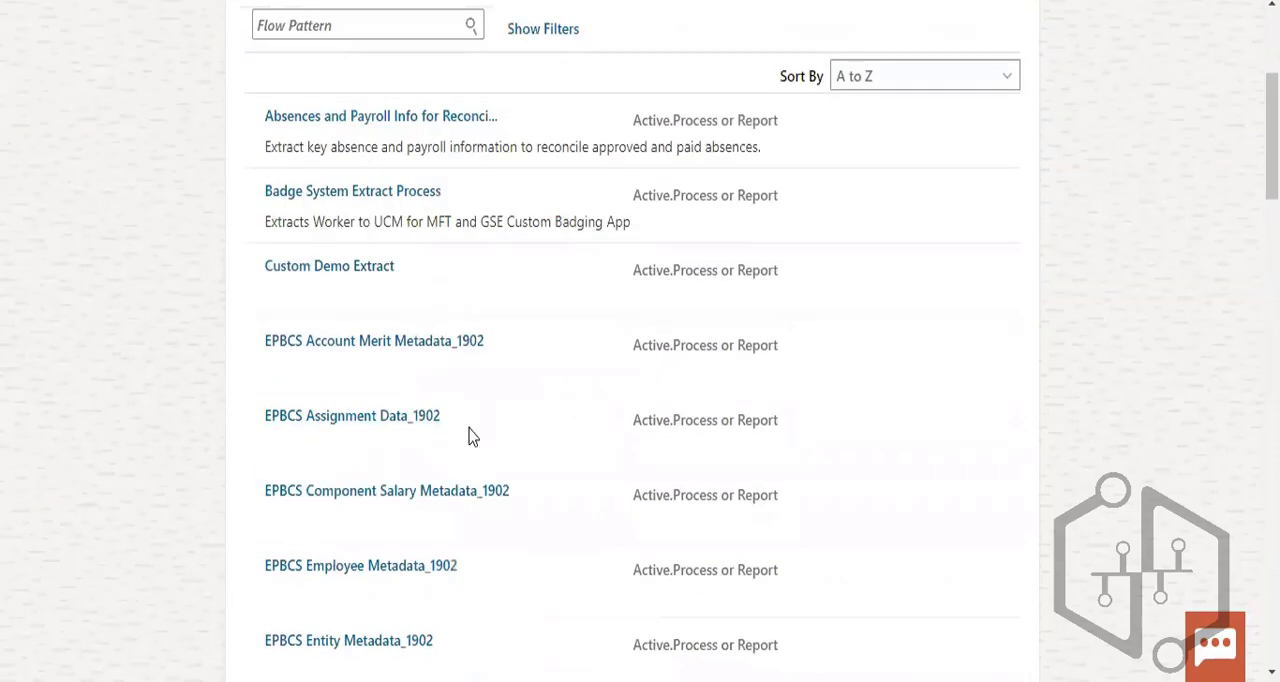
scroll(343, 311, "up", 3)
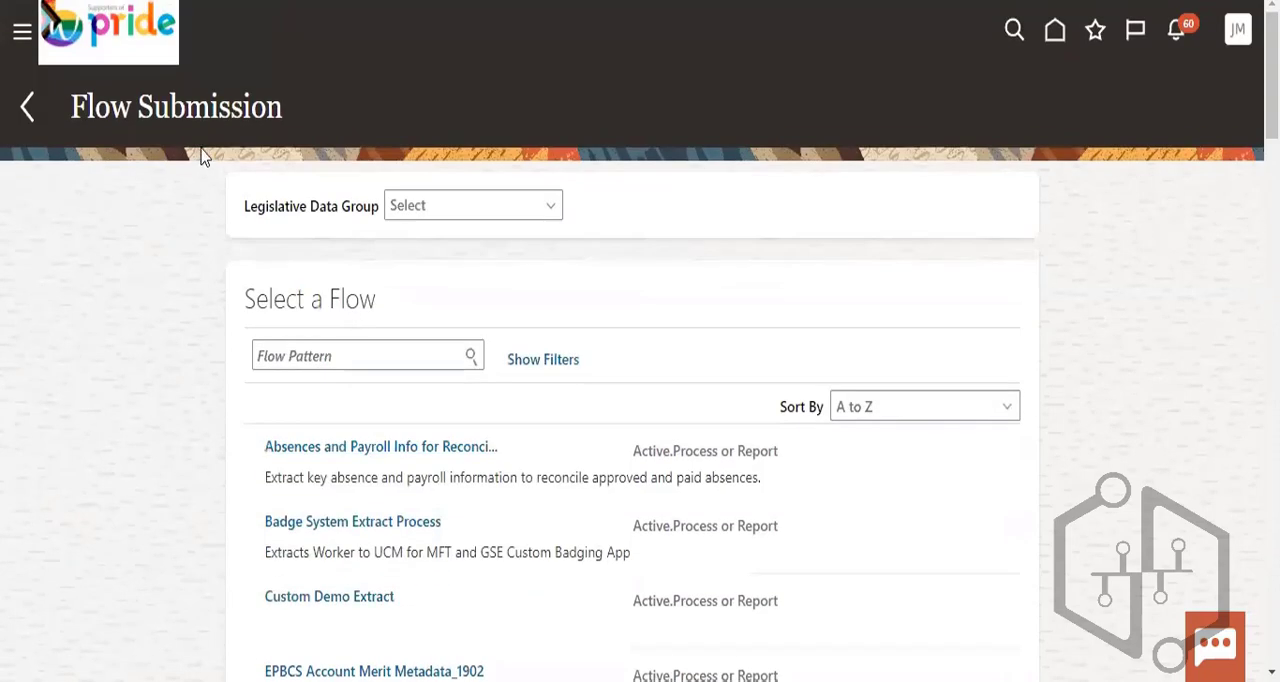
- Search the Legislative Data Group choices for US and select US_LDG
left_click(455, 200)
scroll(474, 309, "down", 5)
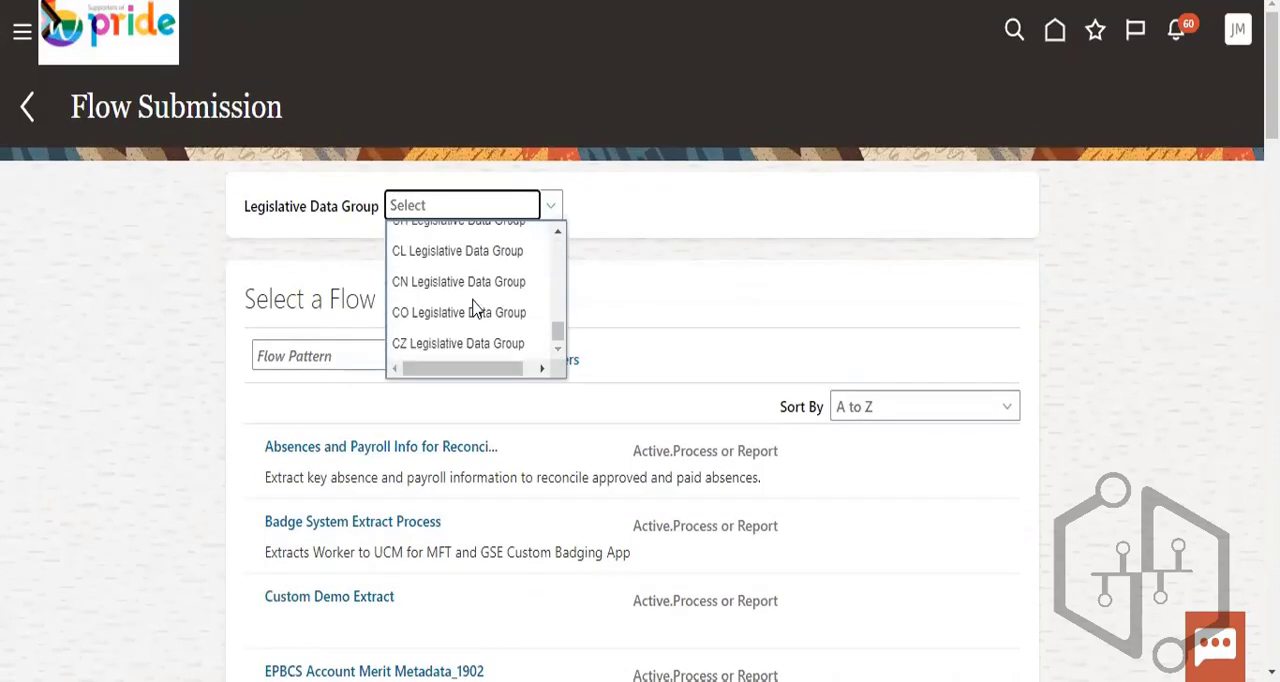
scroll(477, 283, "down", 4)
scroll(480, 300, "up", 4)
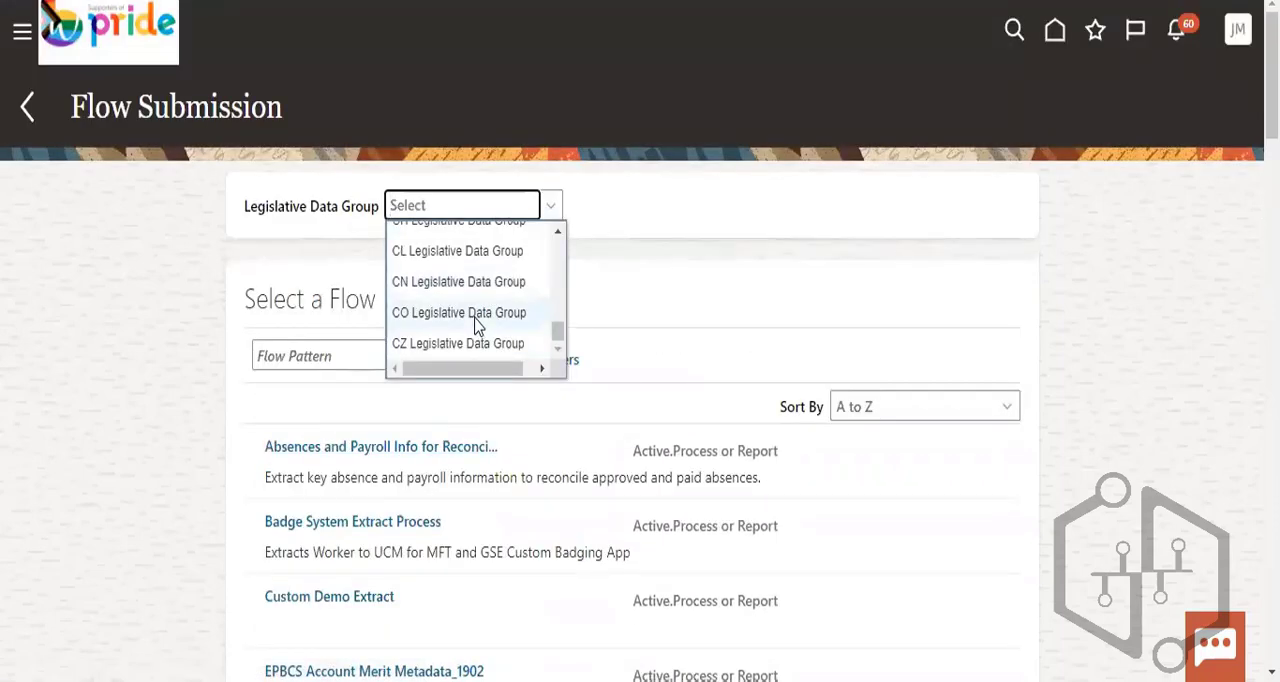
type("s")
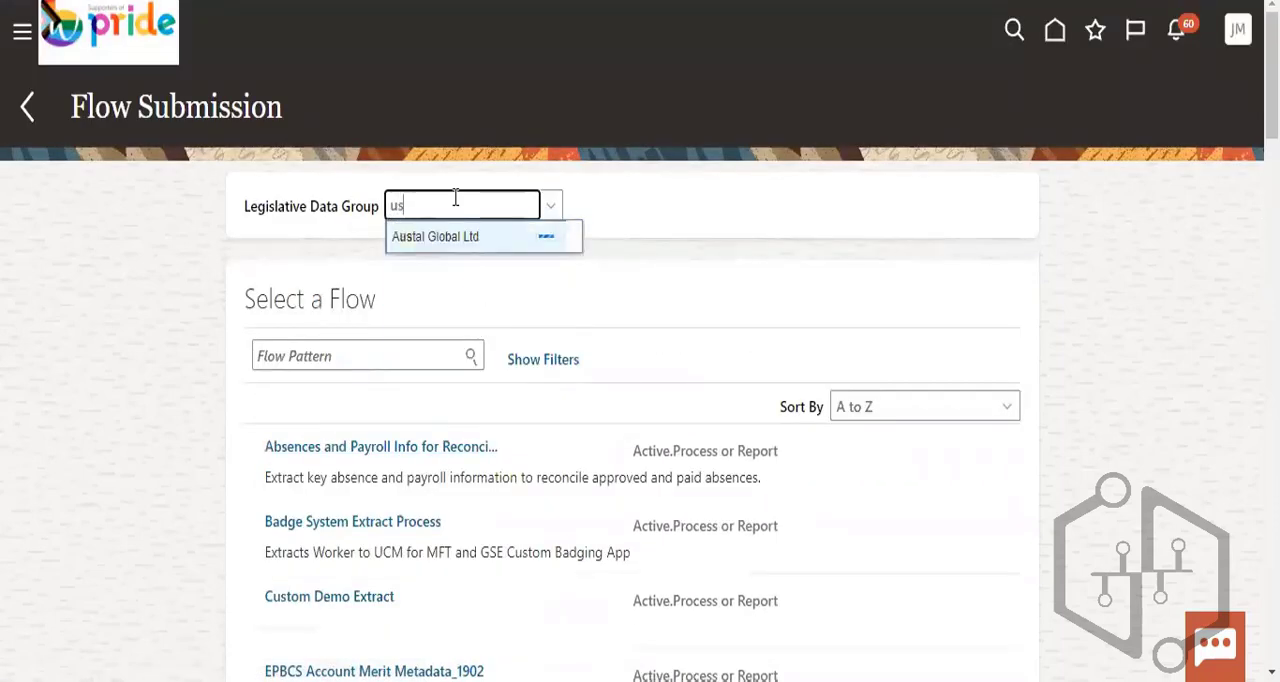
key("BackSpace")
key("BackSpace")
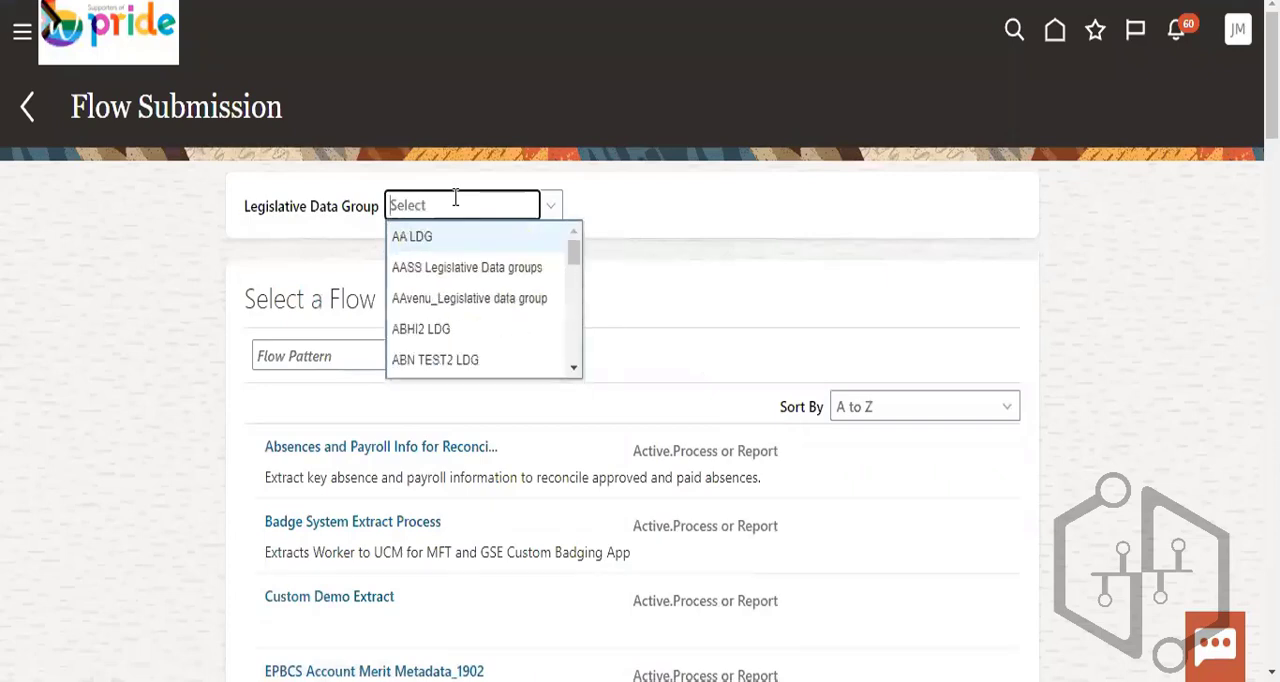
type("US")
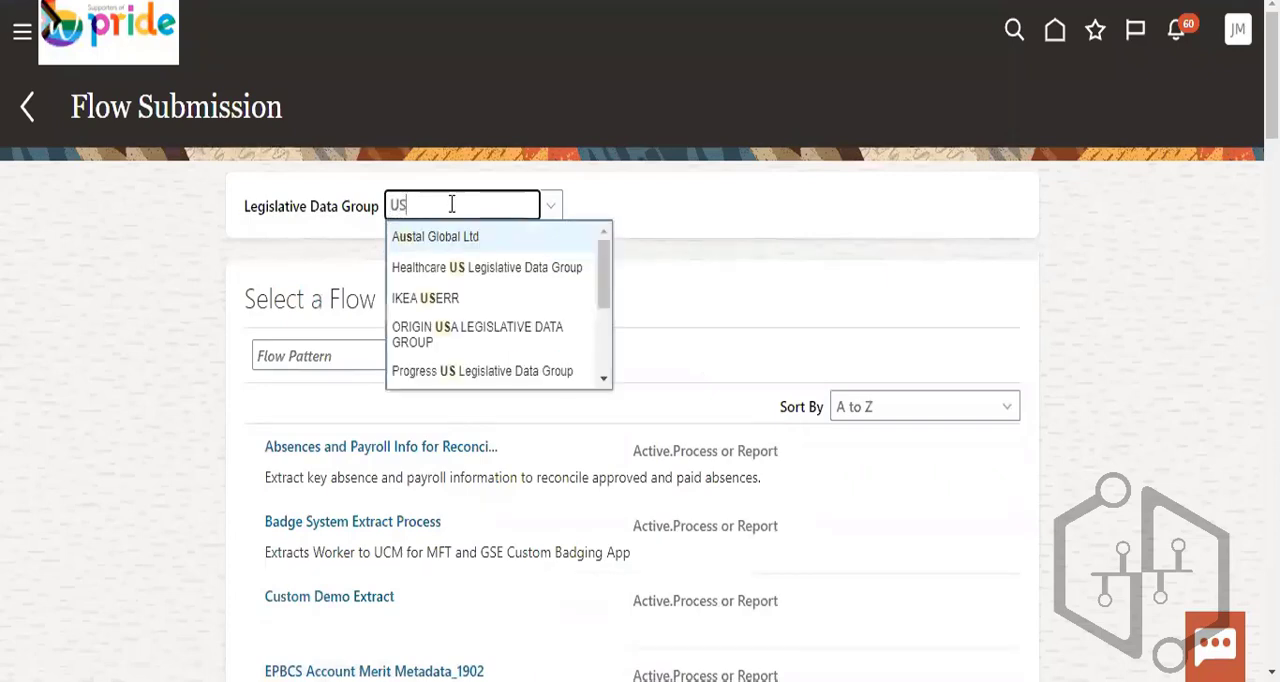
scroll(465, 355, "down", 3)
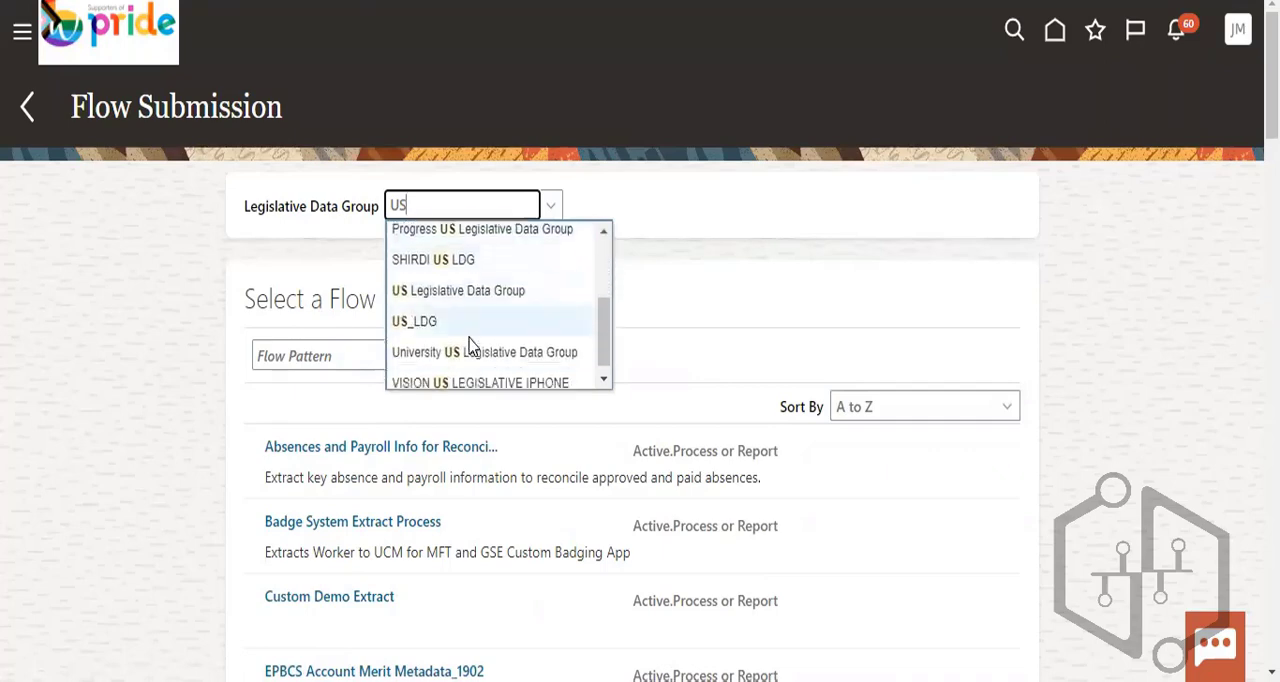
left_click(465, 312)
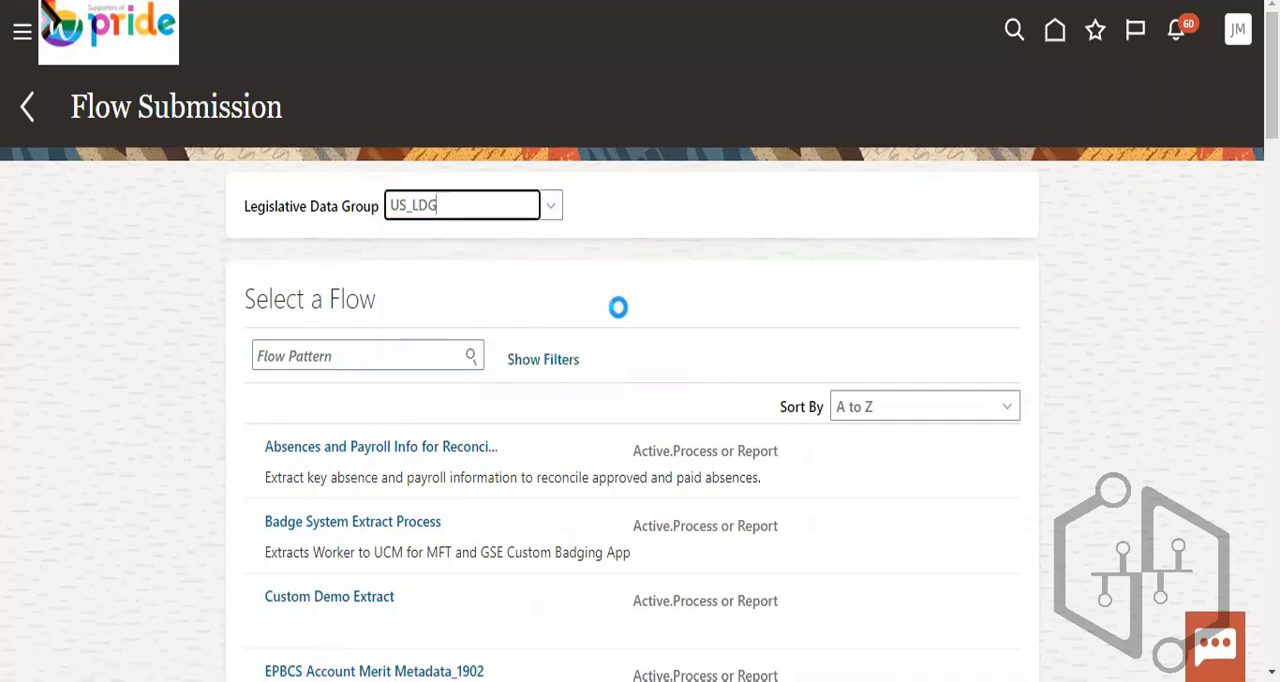
- Look through the flow patterns for the selected data group and open Calculate Payroll for submission
scroll(677, 305, "down", 3)
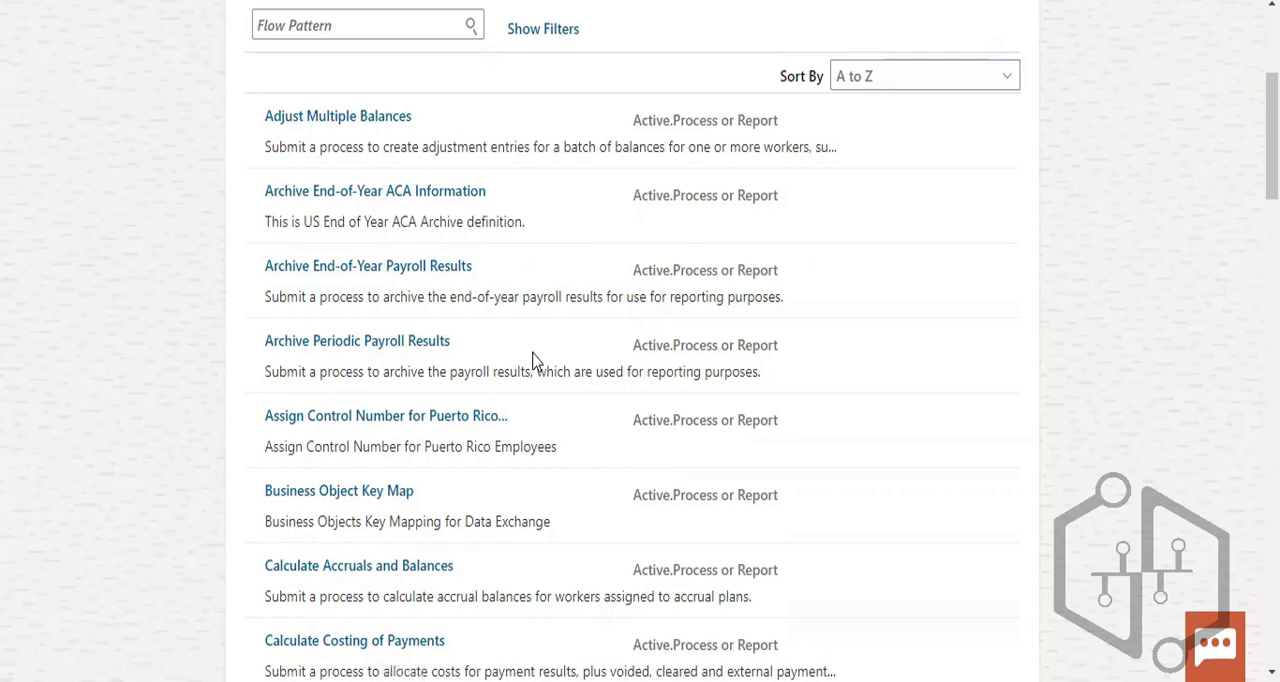
scroll(534, 360, "down", 1)
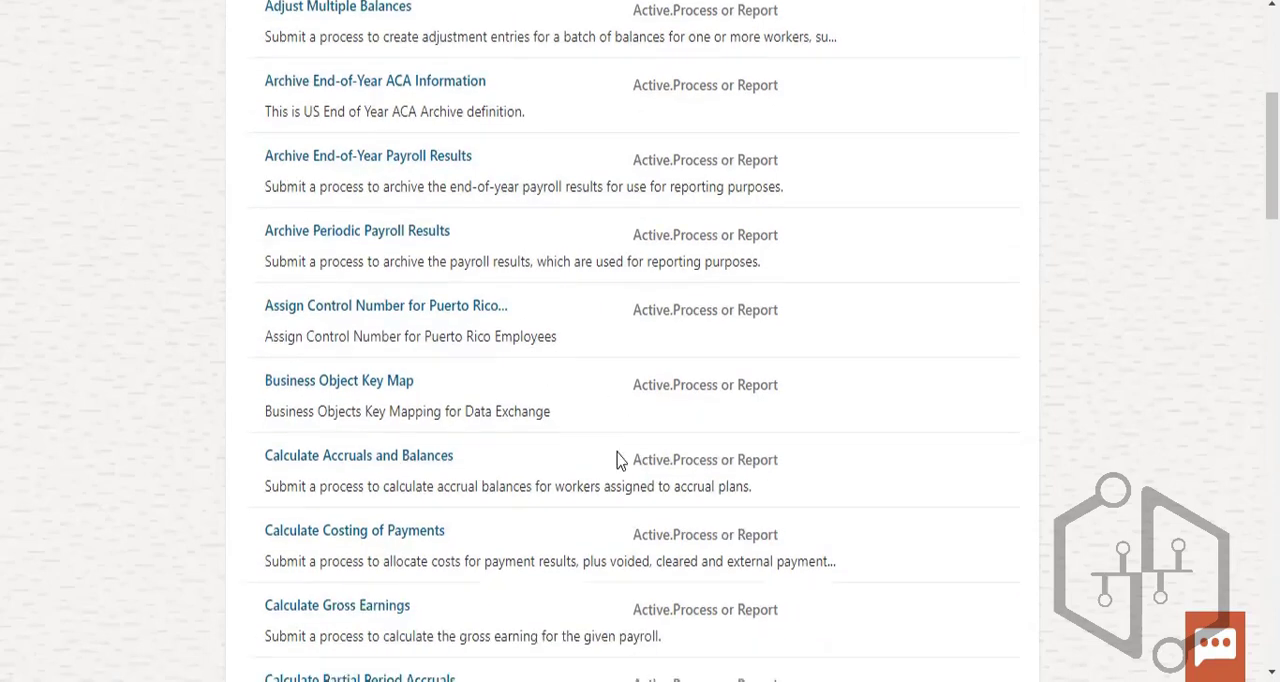
scroll(590, 447, "down", 1)
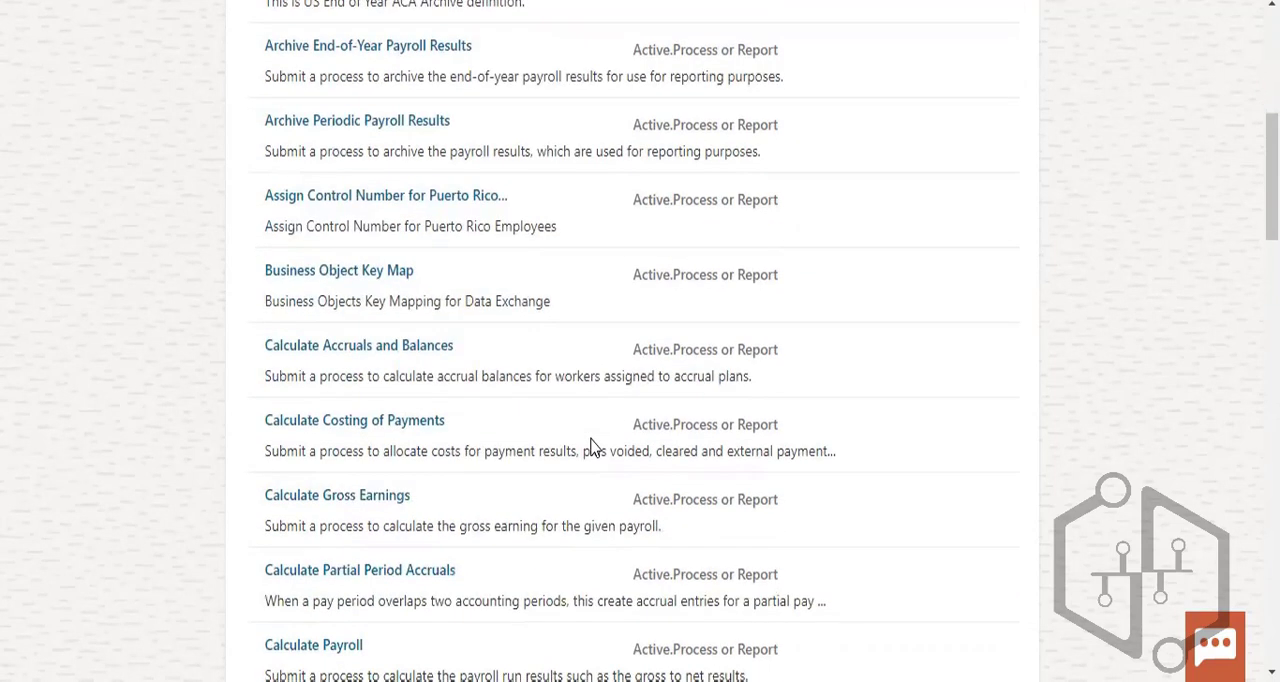
scroll(590, 447, "down", 1)
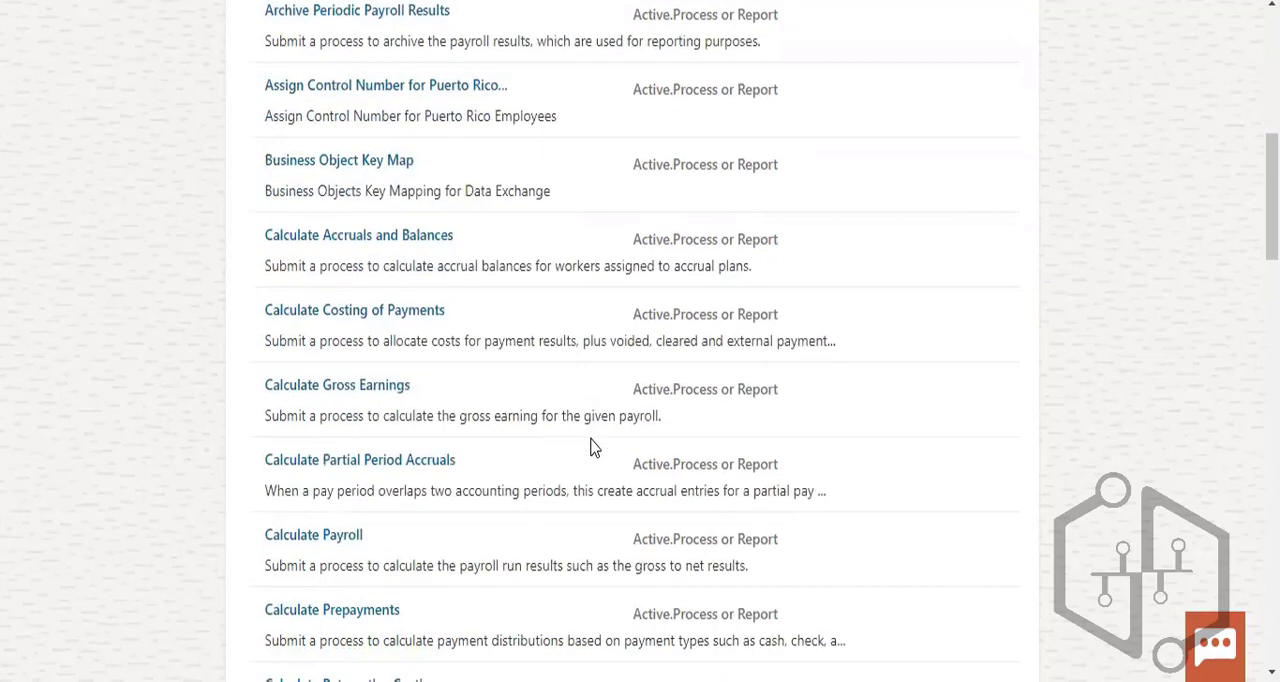
scroll(590, 447, "down", 2)
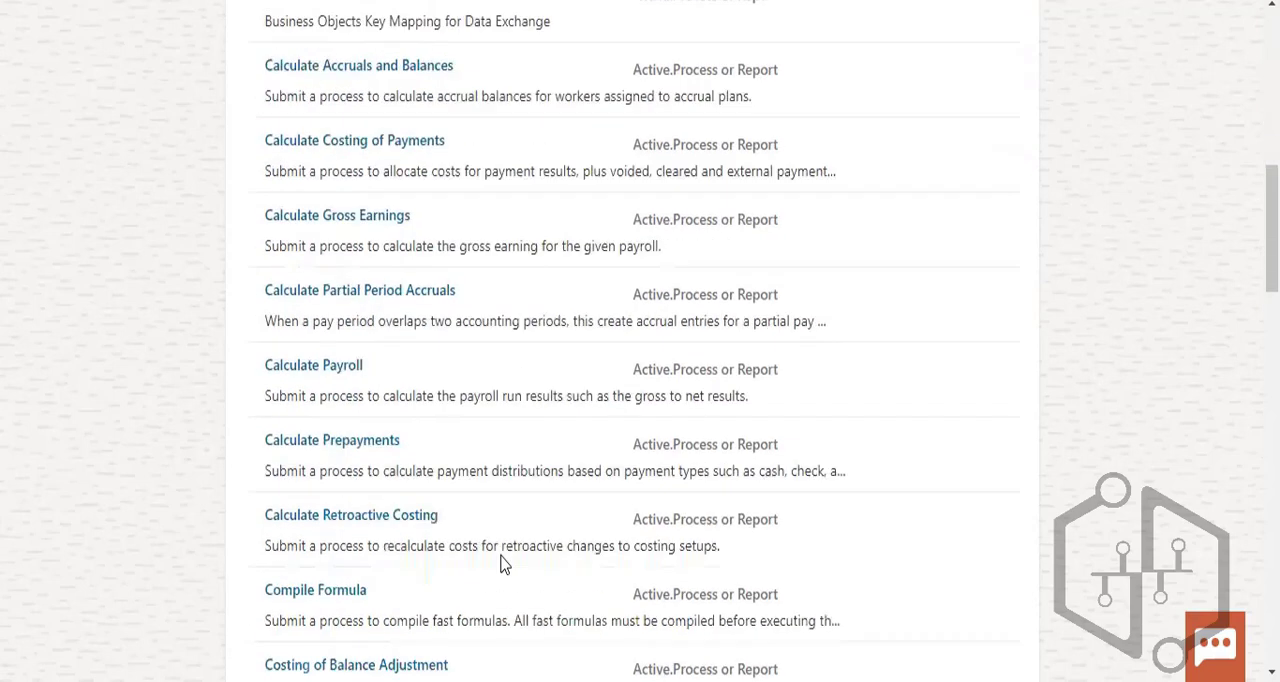
left_click(300, 316)
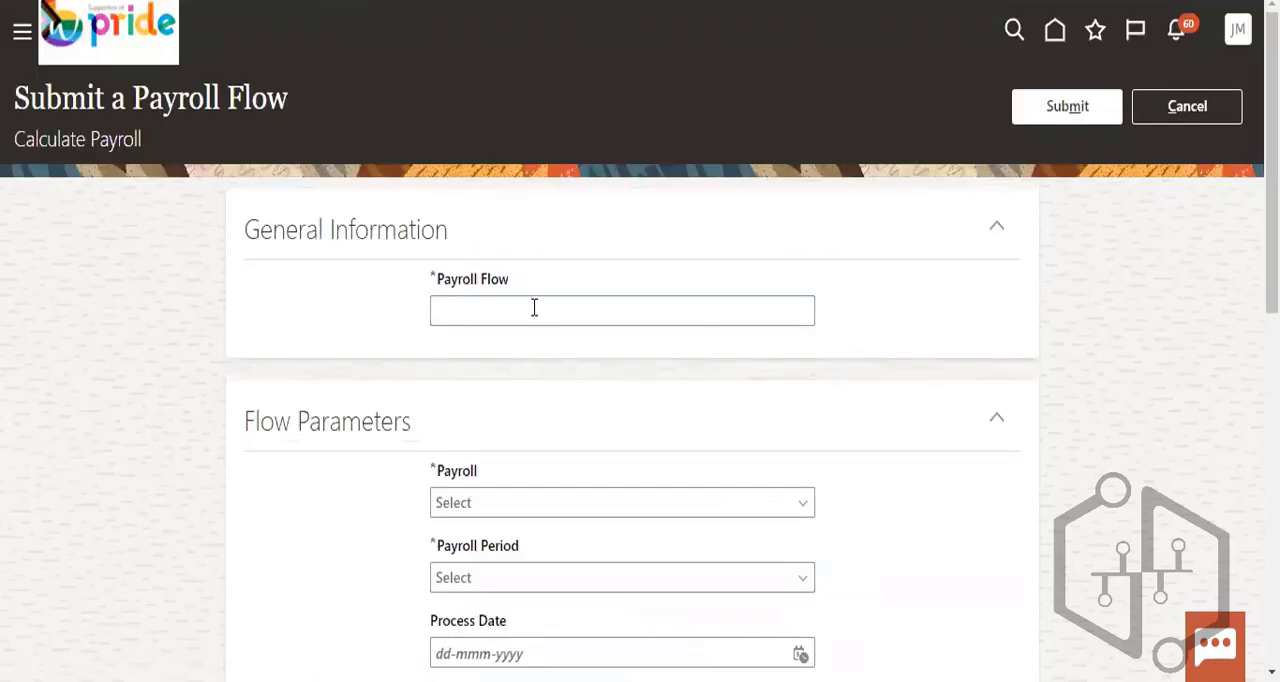
- Enter "US_Payroll flow" as the payroll flow's name
left_click(534, 309)
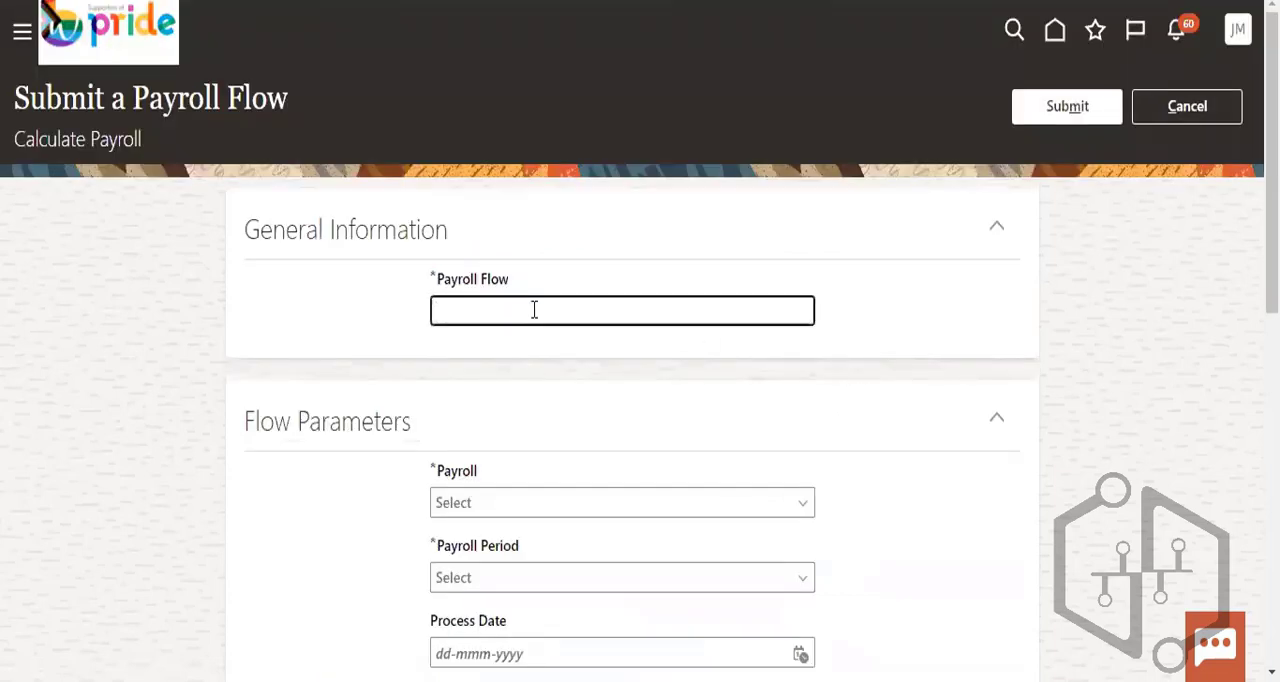
type("US Payroll")
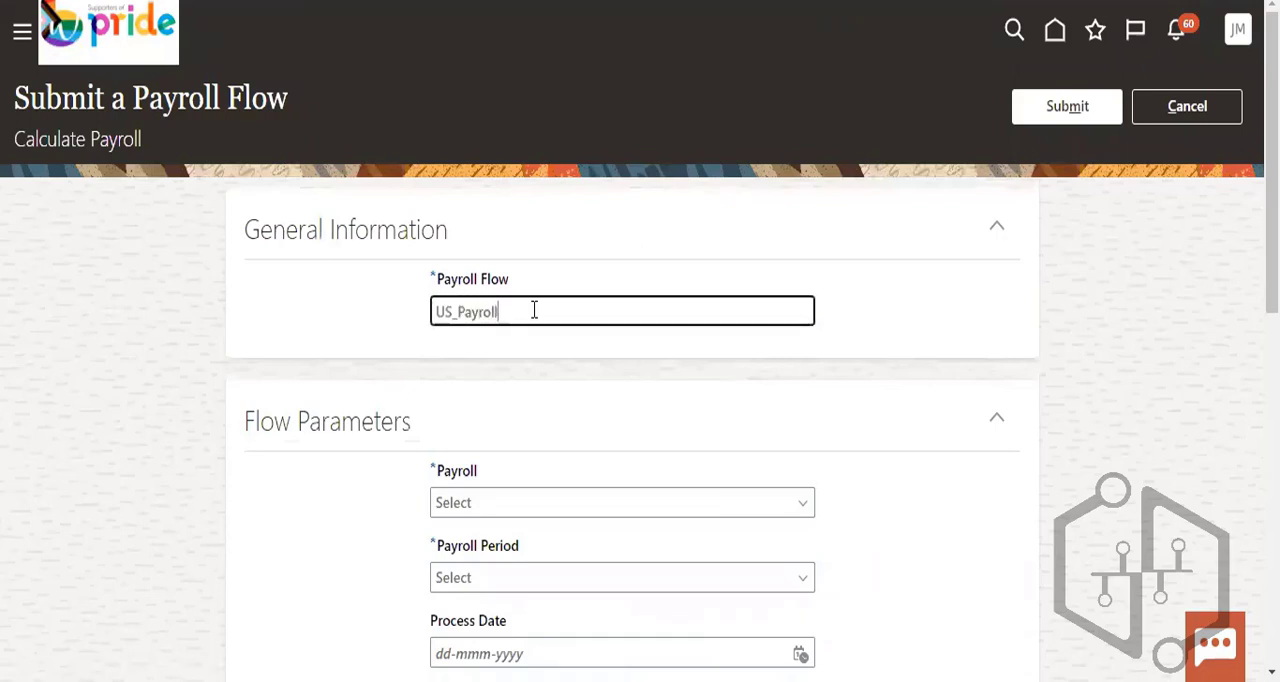
type(" flow")
scroll(520, 280, "down", 2)
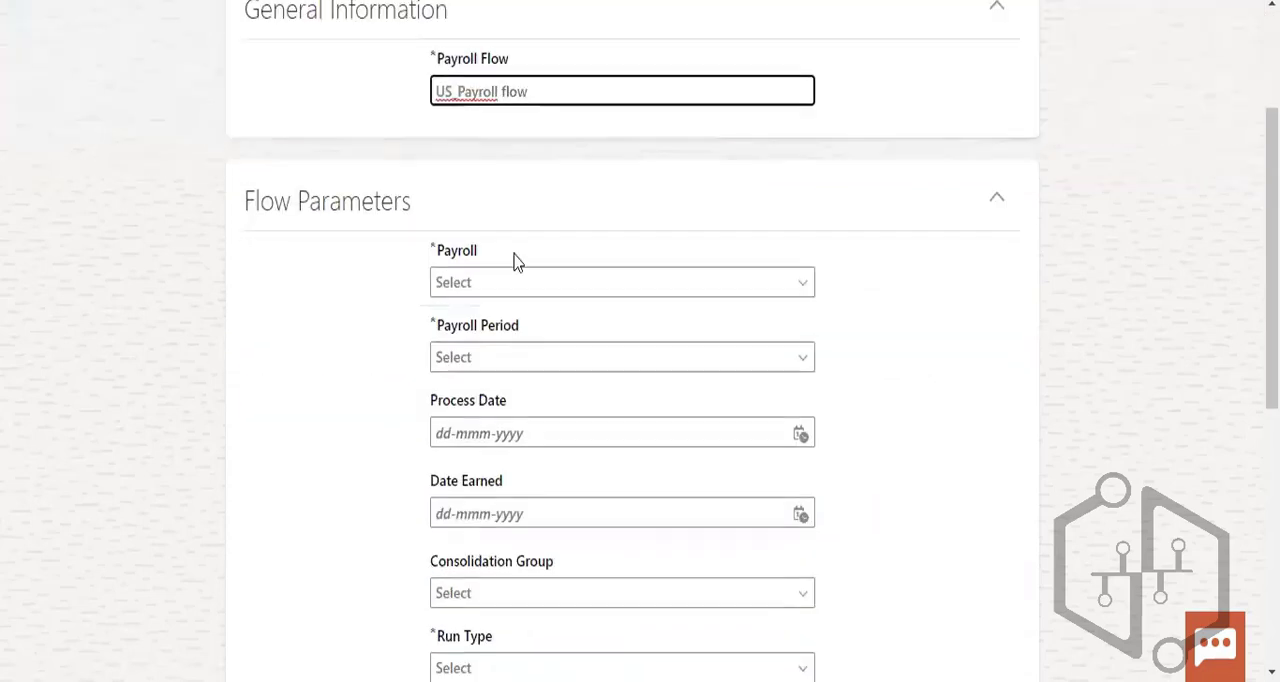
- Try to choose a payroll in the flow parameters, and cancel the Calculate Payroll submission
left_click(503, 280)
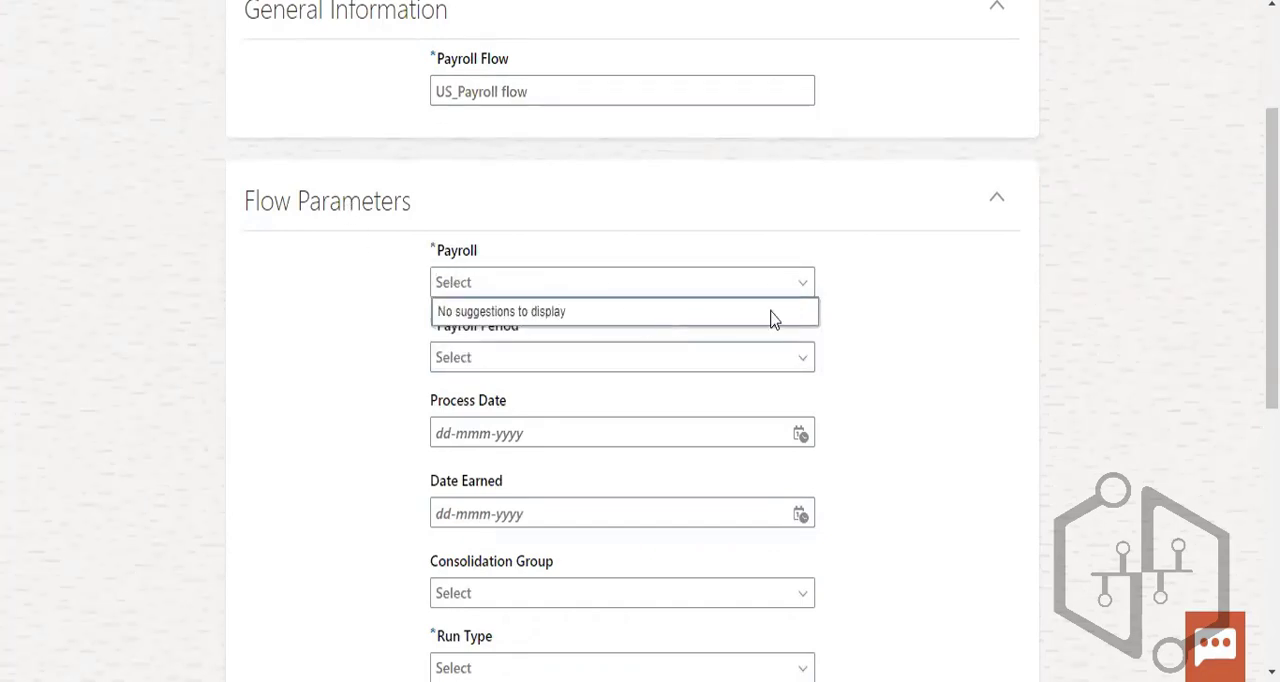
left_click(512, 282)
left_click(803, 288)
left_click(488, 288)
scroll(906, 363, "up", 2)
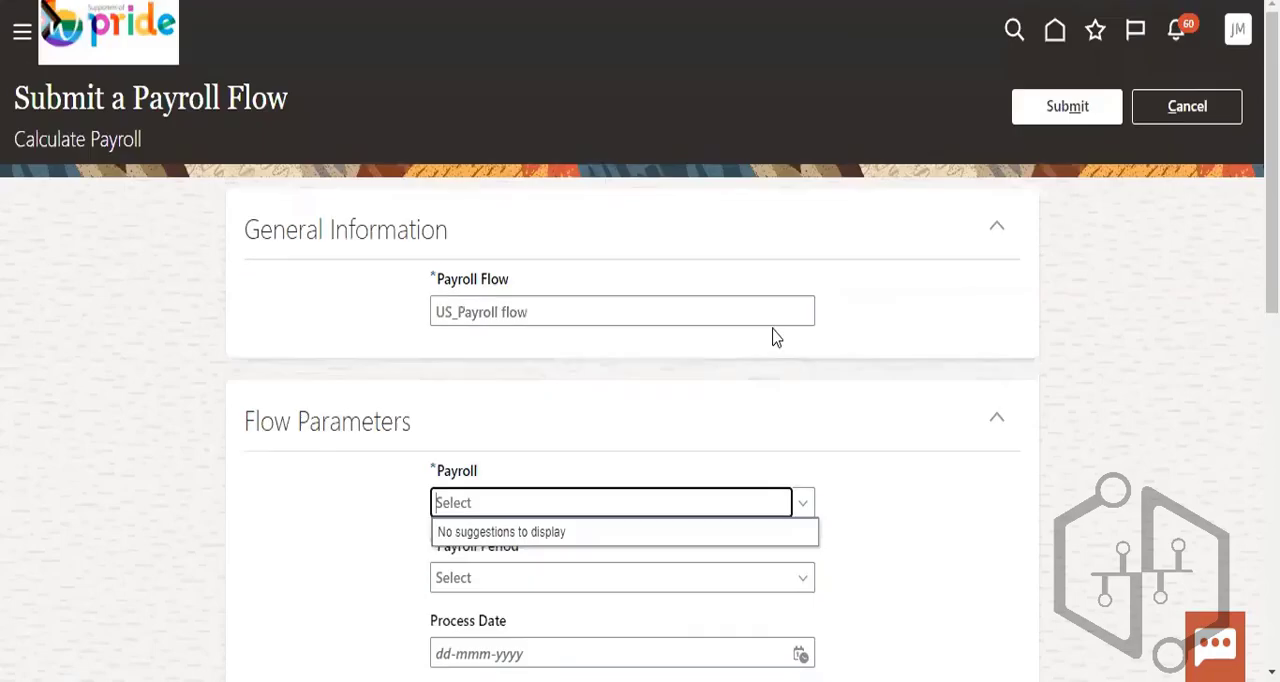
scroll(840, 380, "down", 3)
left_click(400, 266)
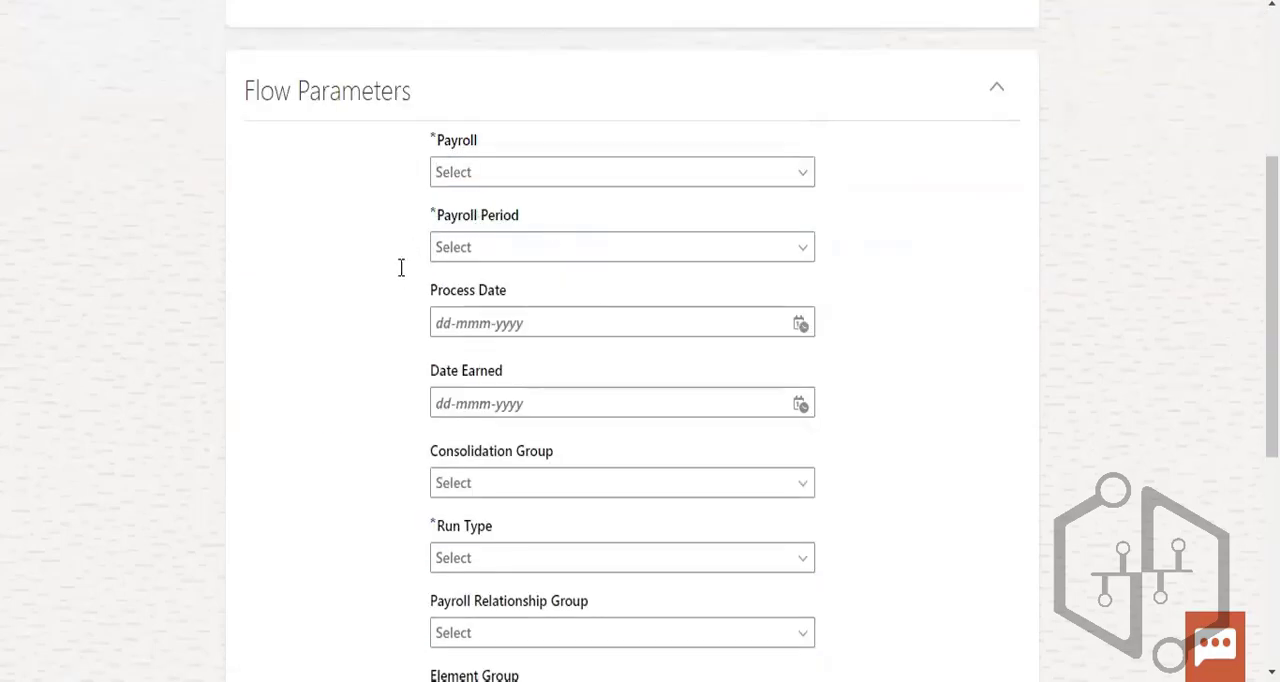
scroll(1163, 123, "up", 3)
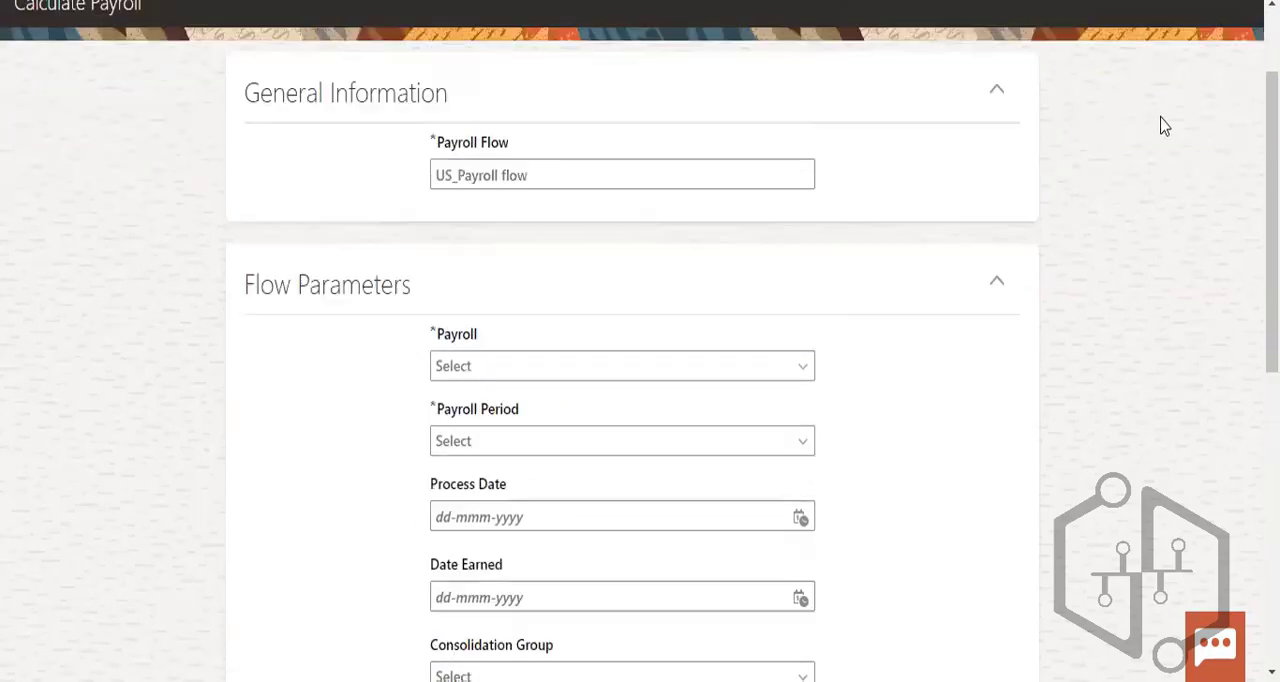
left_click(1177, 112)
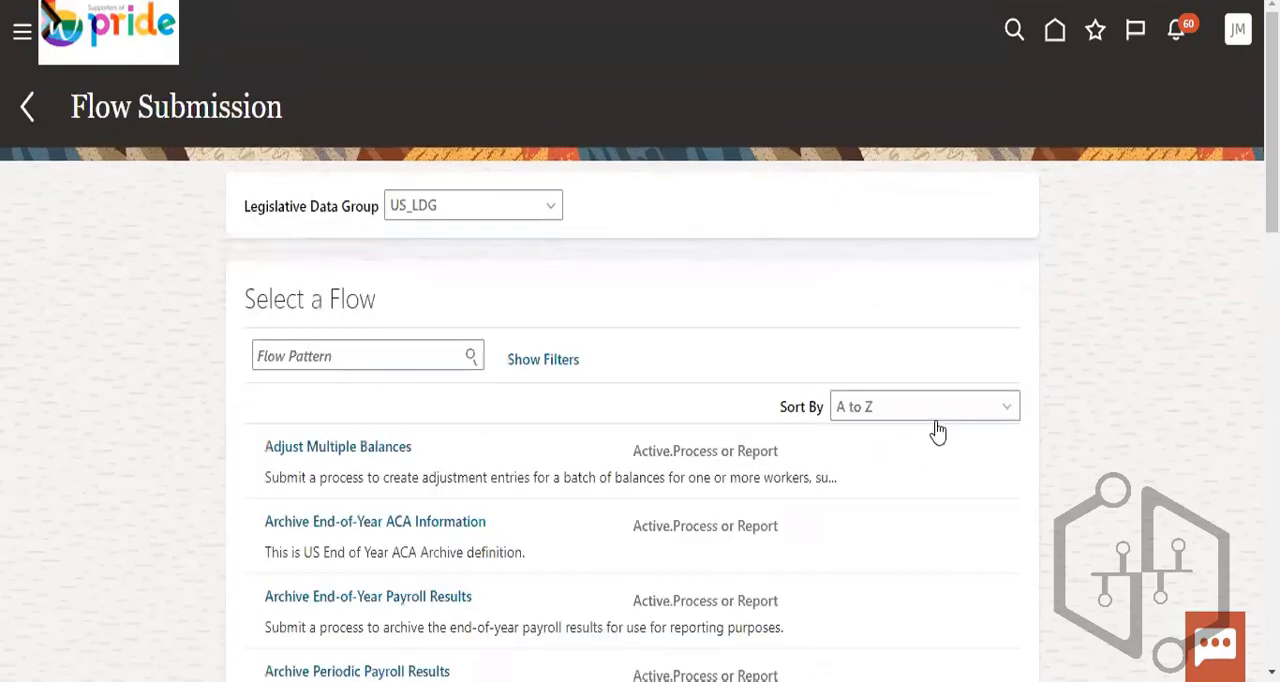
- Return to the Payroll task list and look through the Person Information tasks
left_click(28, 110)
scroll(810, 368, "down", 10)
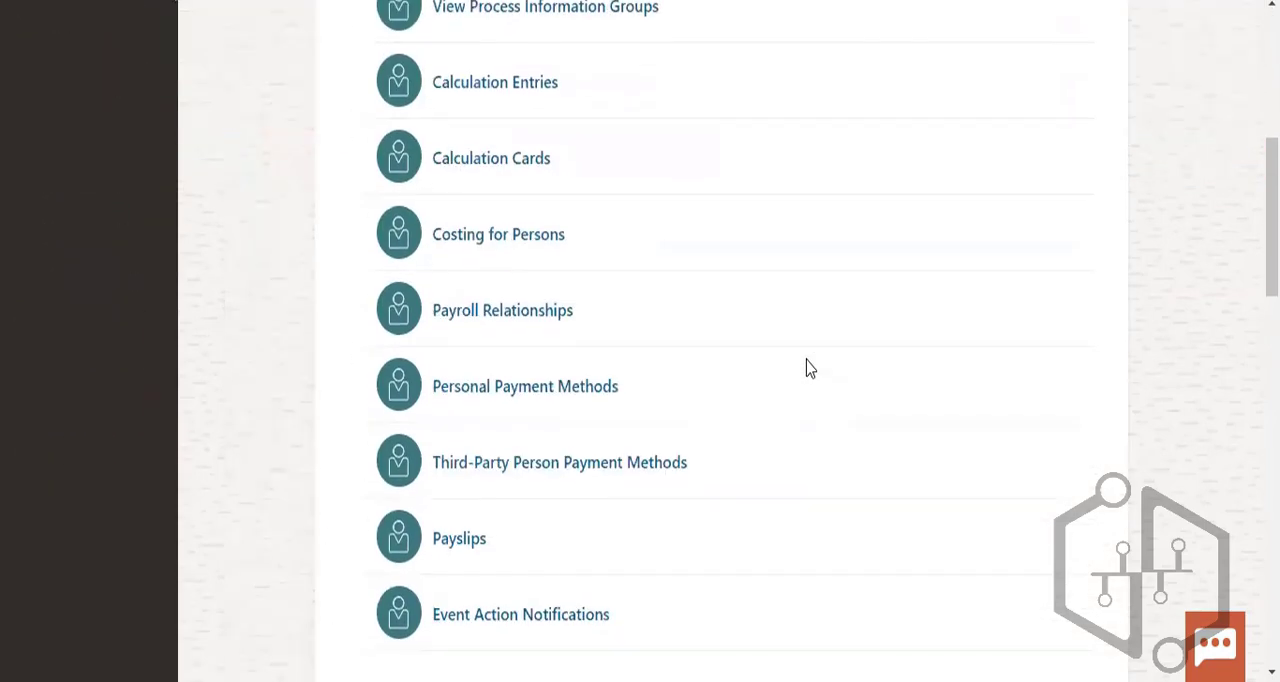
scroll(1057, 234, "up", 10)
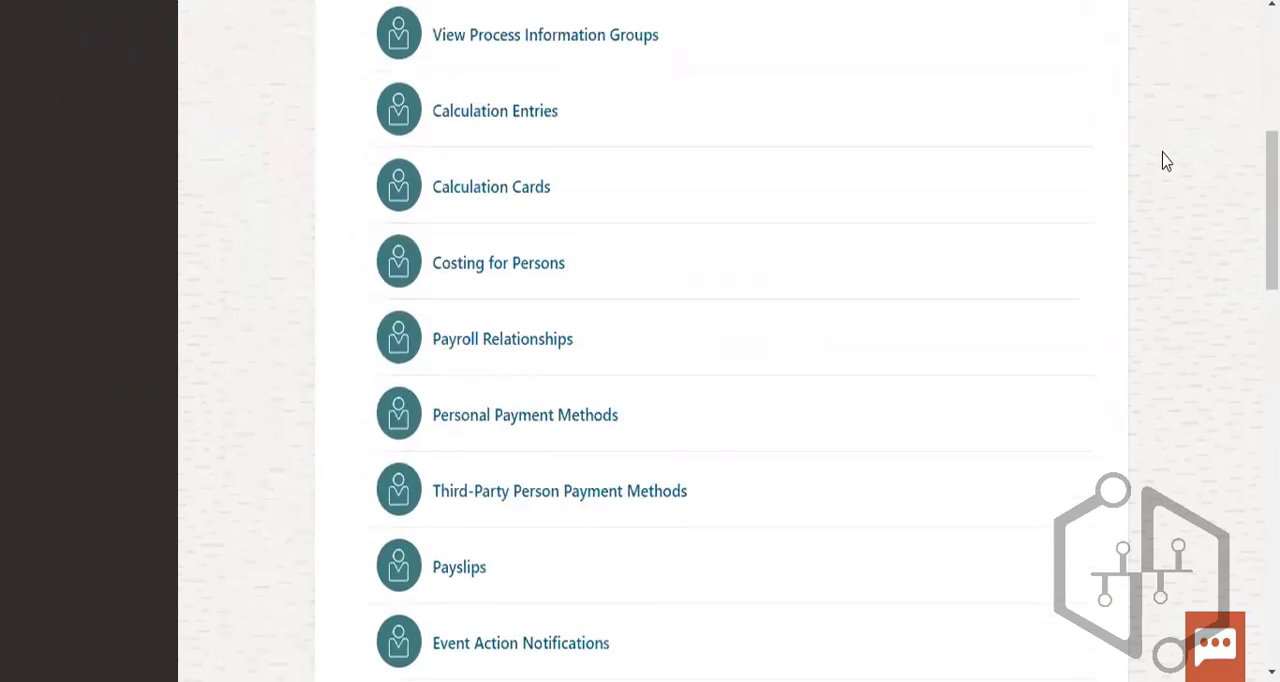
- Go to the home page and open the Payroll app from My Client Groups
left_click(1062, 36)
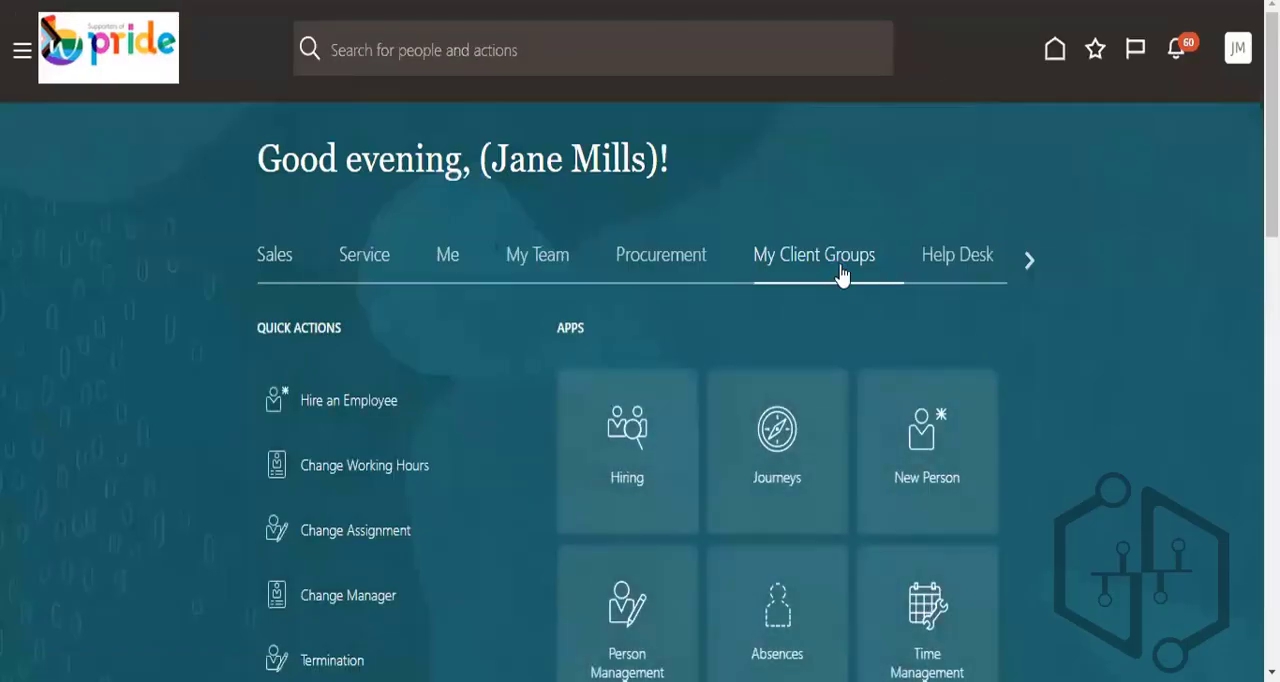
scroll(1031, 416, "down", 3)
scroll(1033, 423, "down", 3)
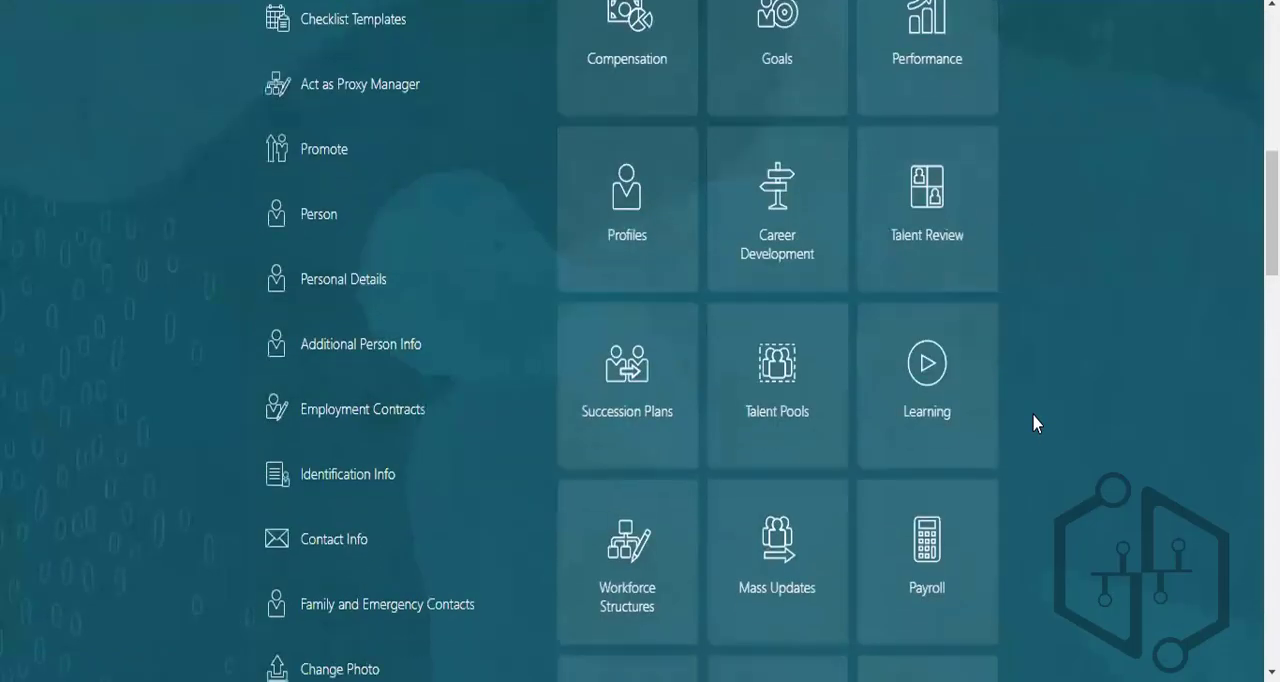
scroll(1033, 423, "down", 2)
left_click(940, 327)
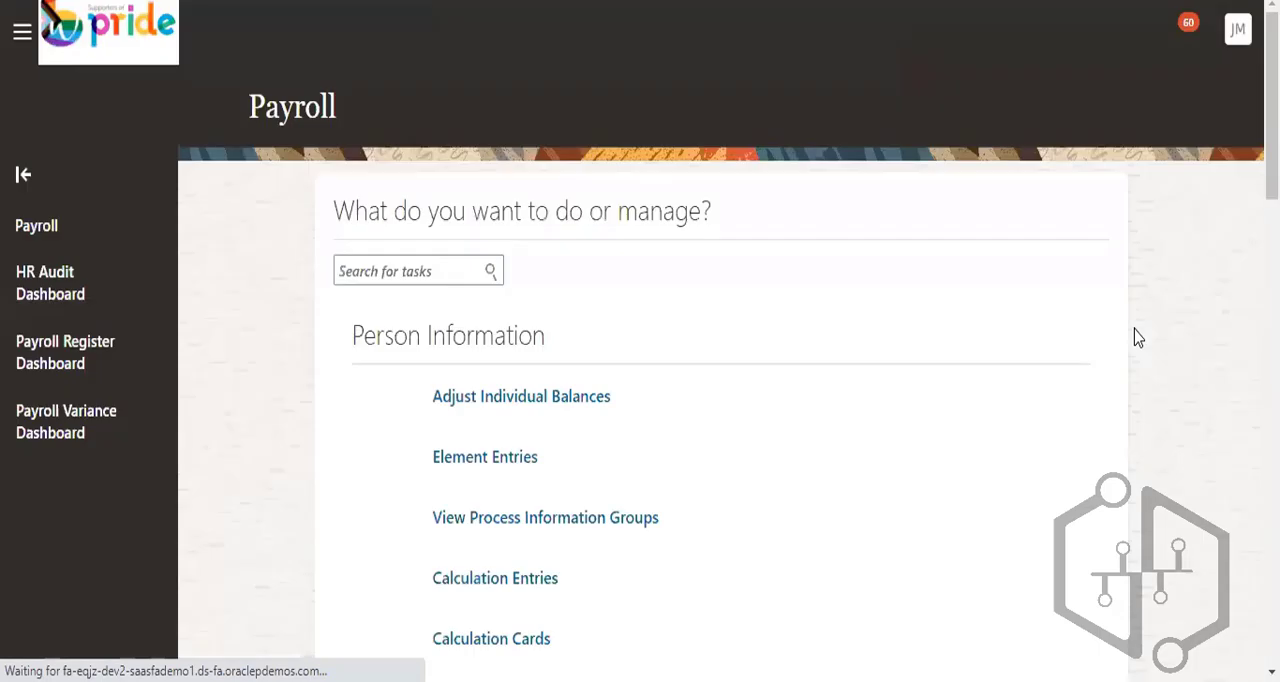
- Look through the payroll tasks under Flow Submission and Results and Administration
scroll(1135, 337, "down", 10)
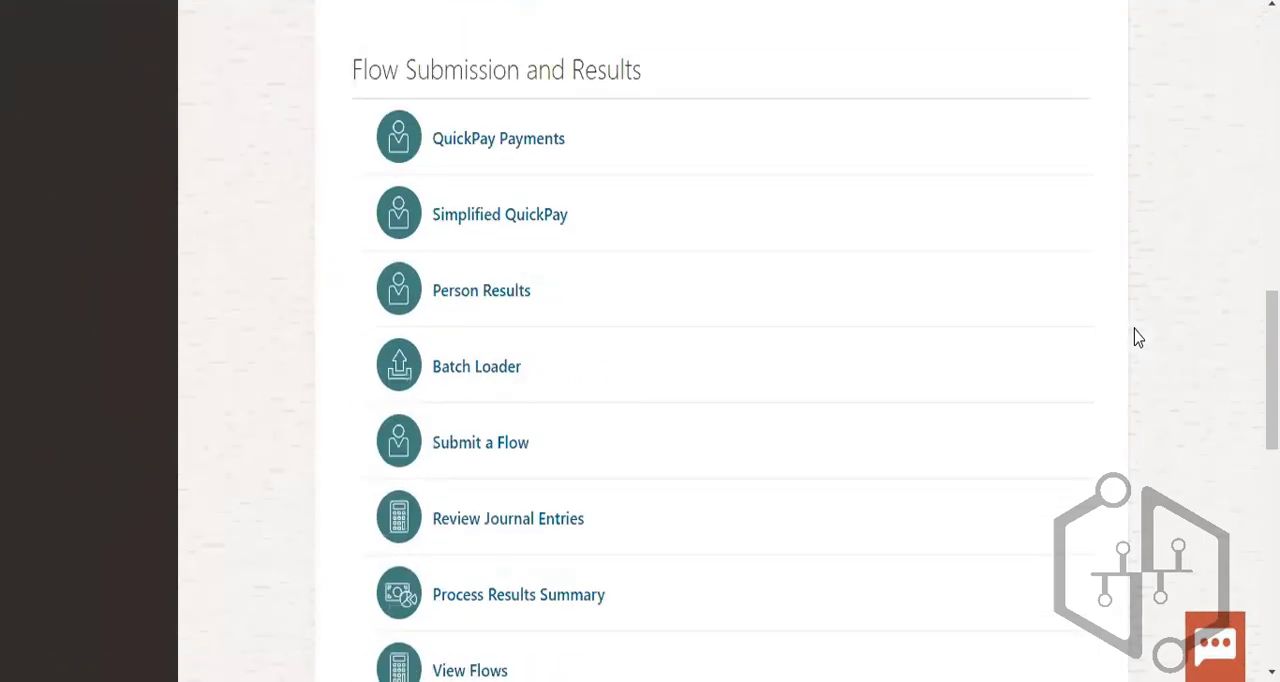
scroll(1135, 337, "down", 4)
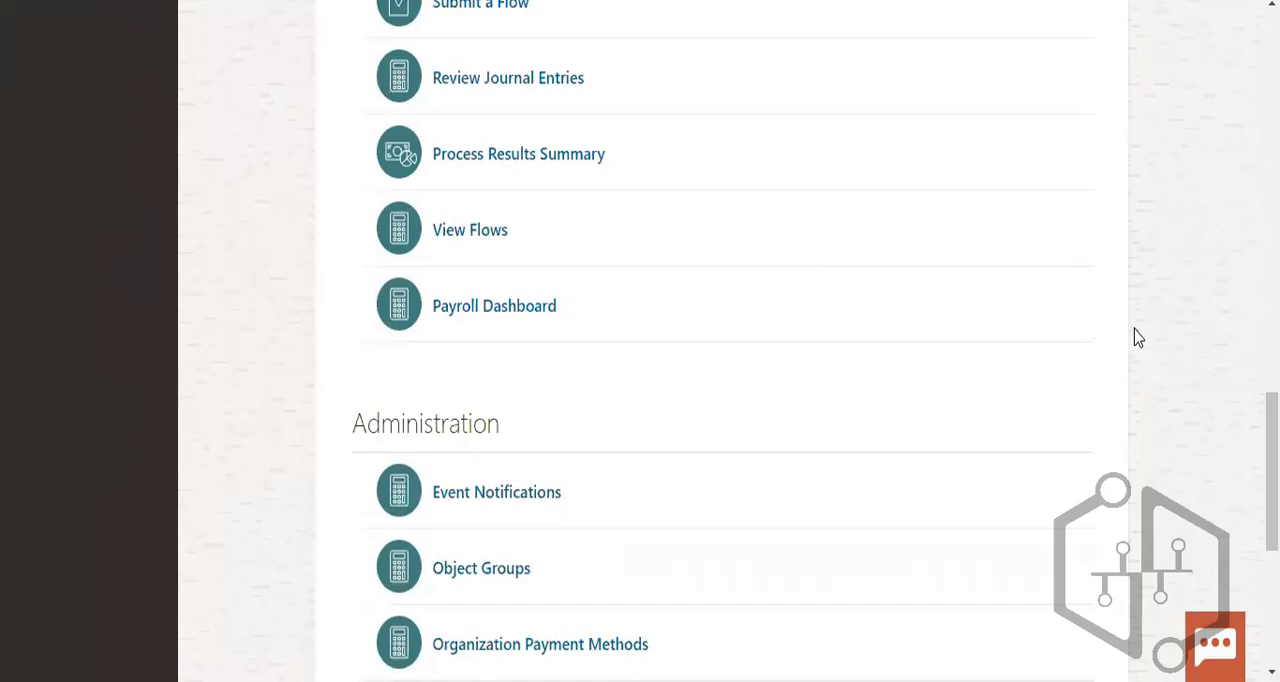
scroll(1138, 337, "down", 3)
scroll(1138, 337, "down", 2)
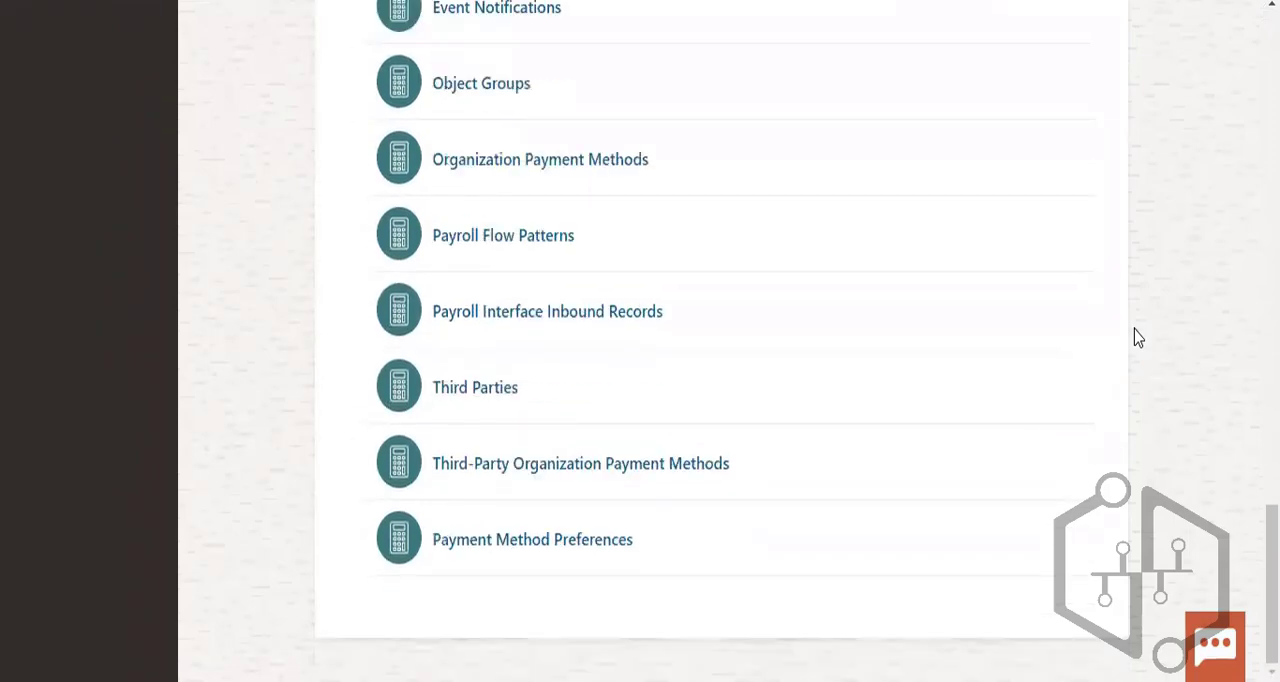
scroll(1138, 337, "up", 7)
scroll(1138, 337, "up", 10)
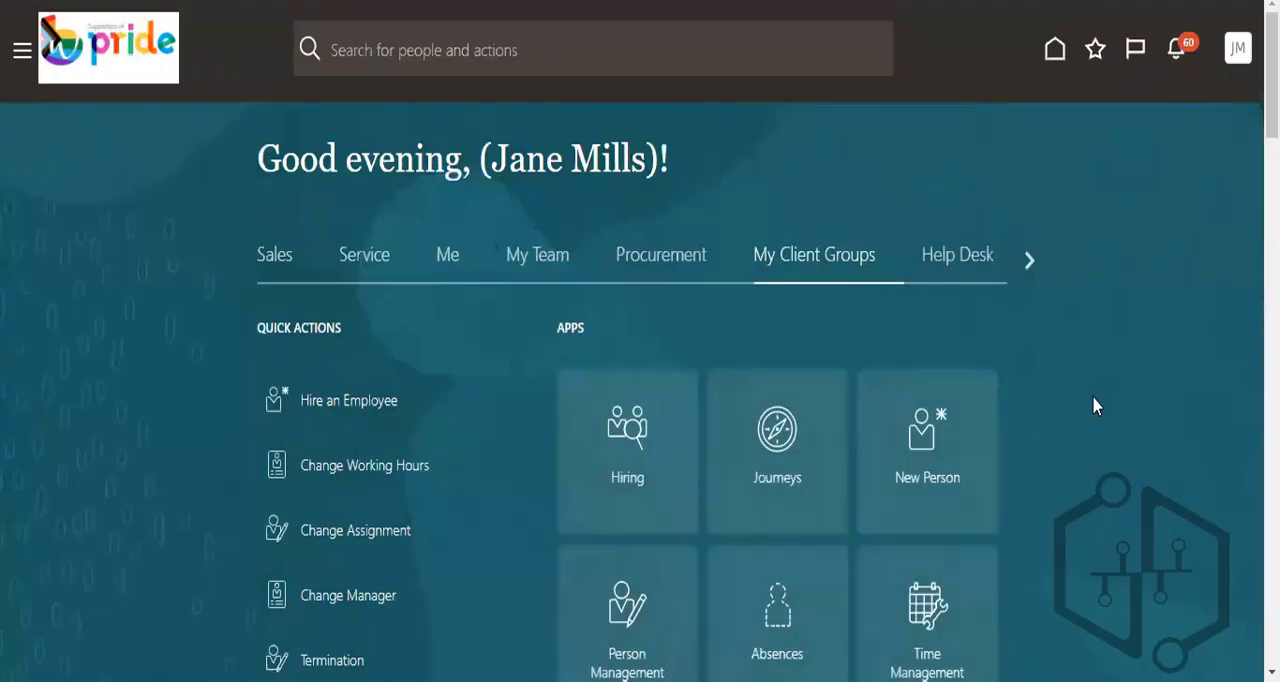
- Expand the full list of quick actions for My Client Groups
scroll(1093, 399, "down", 5)
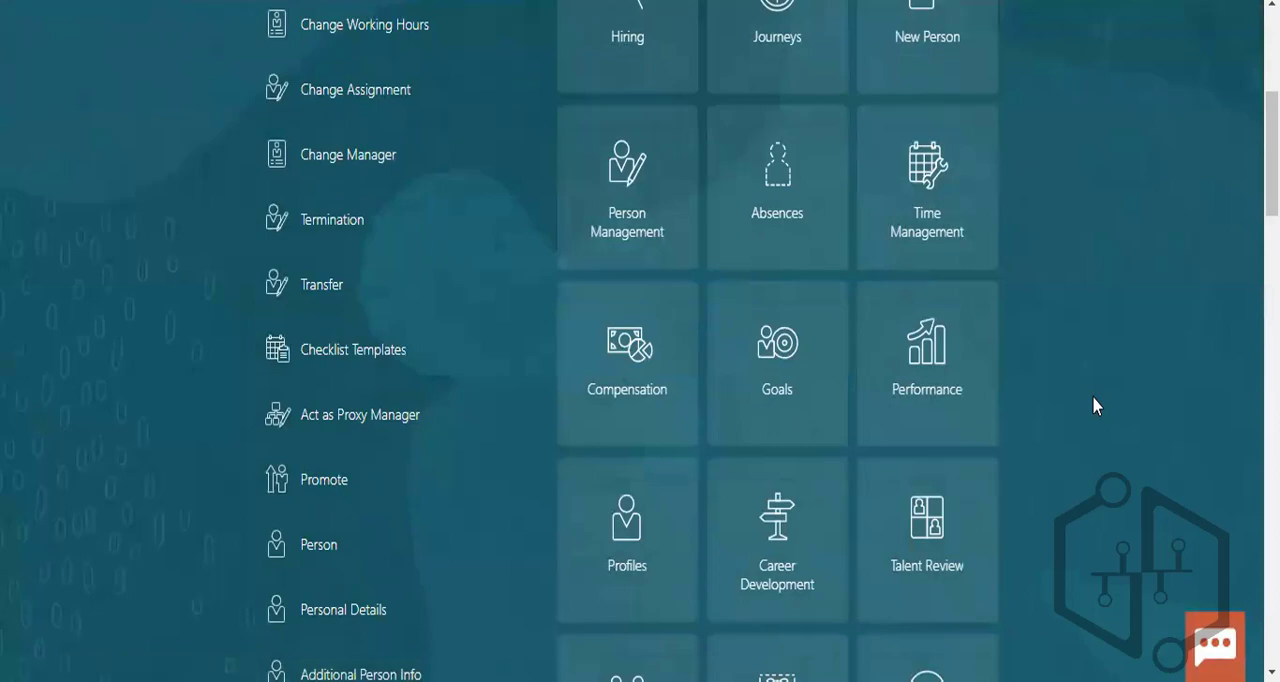
scroll(1094, 404, "down", 10)
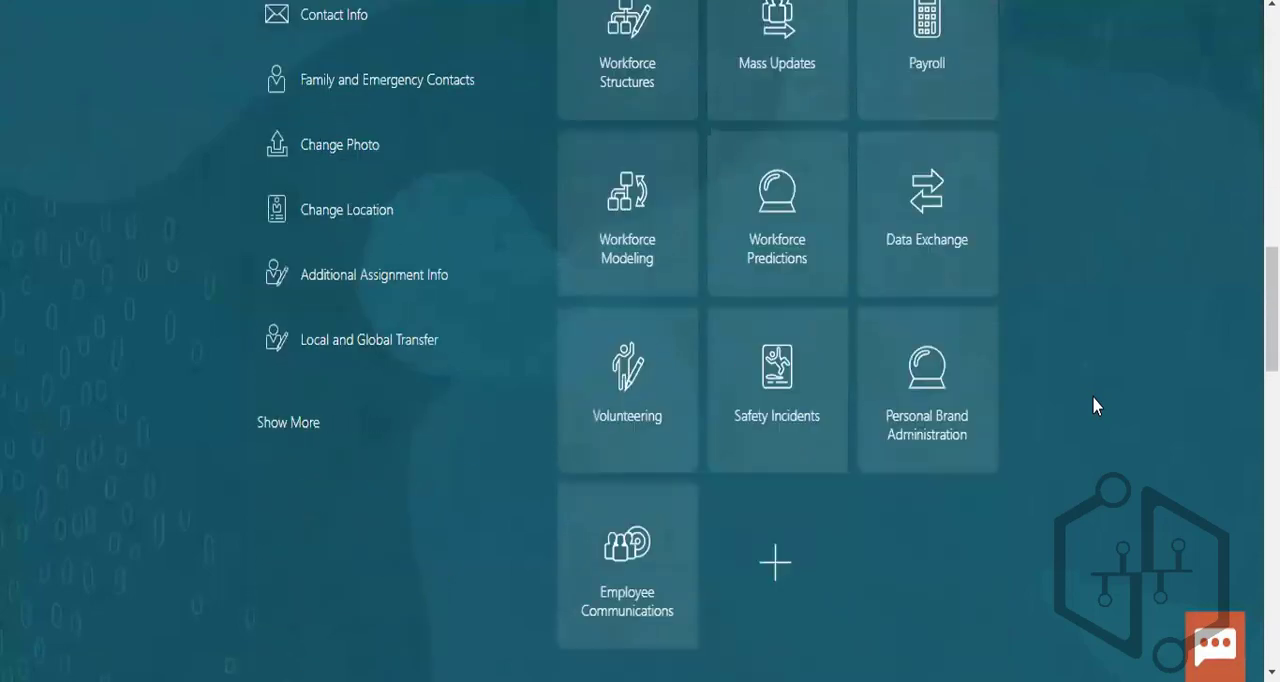
scroll(391, 403, "down", 3)
left_click(295, 185)
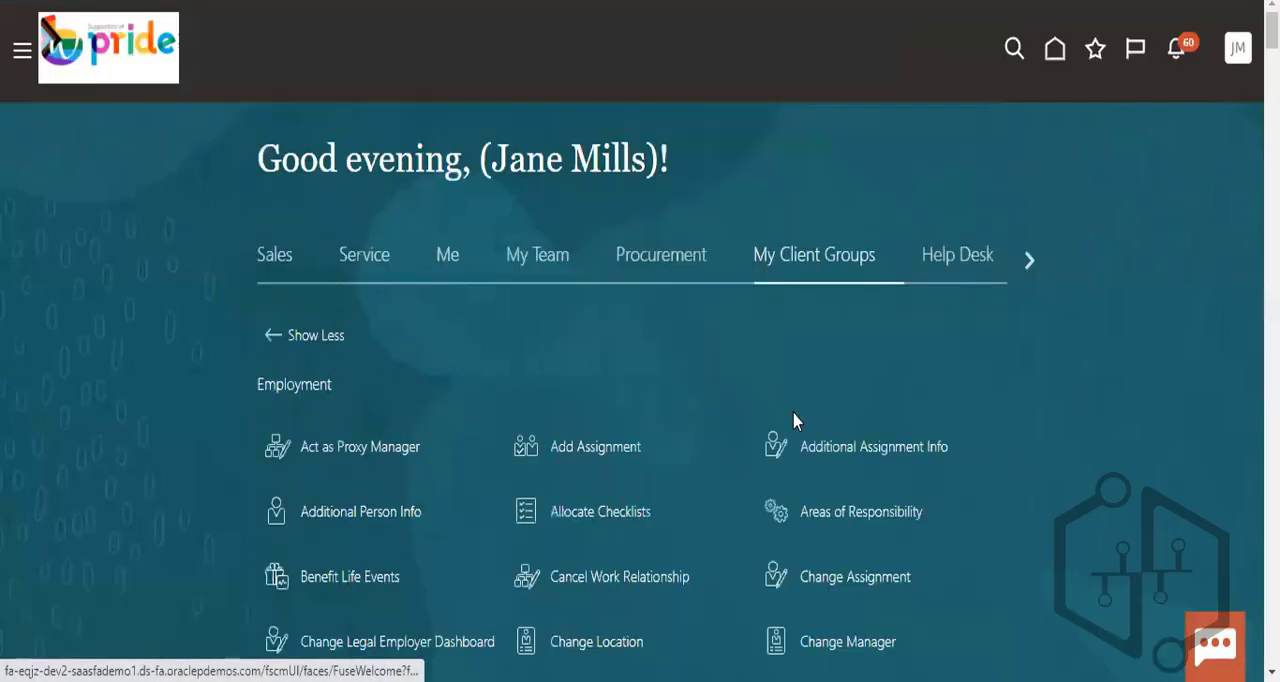
- Look through the Employment, New Person, Compensation, Hiring and Learning quick actions
scroll(1010, 500, "down", 4)
scroll(1013, 497, "down", 7)
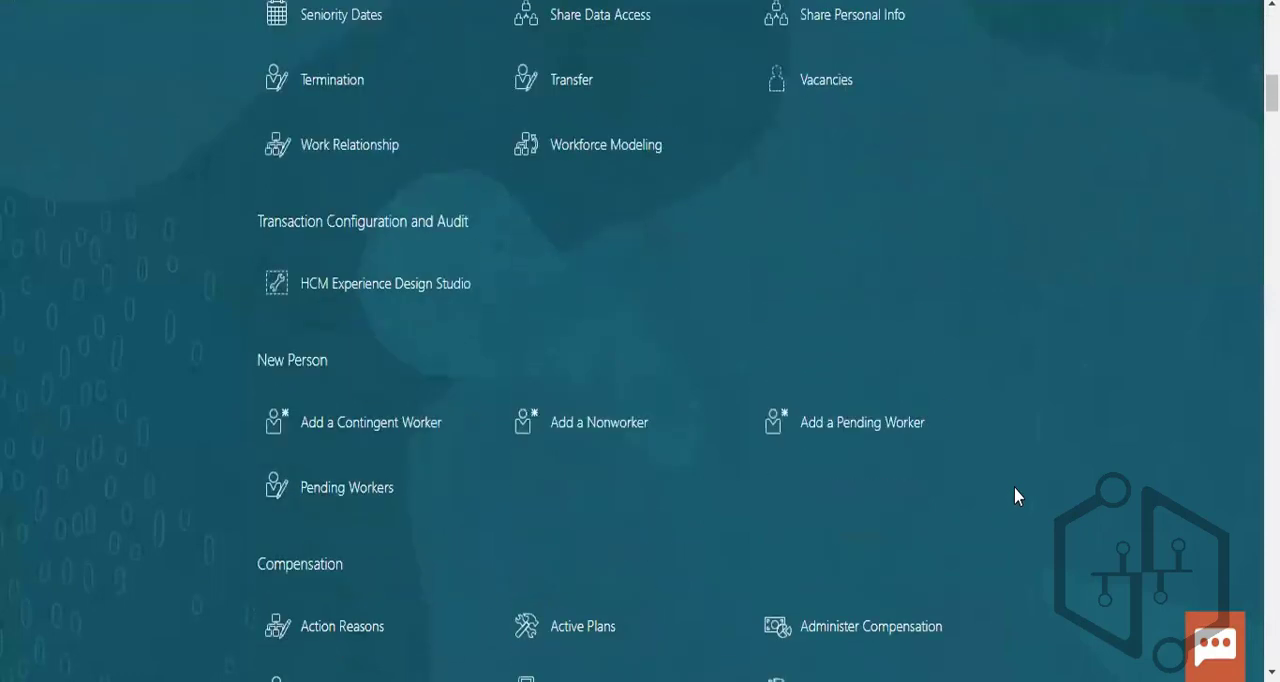
scroll(1015, 496, "down", 3)
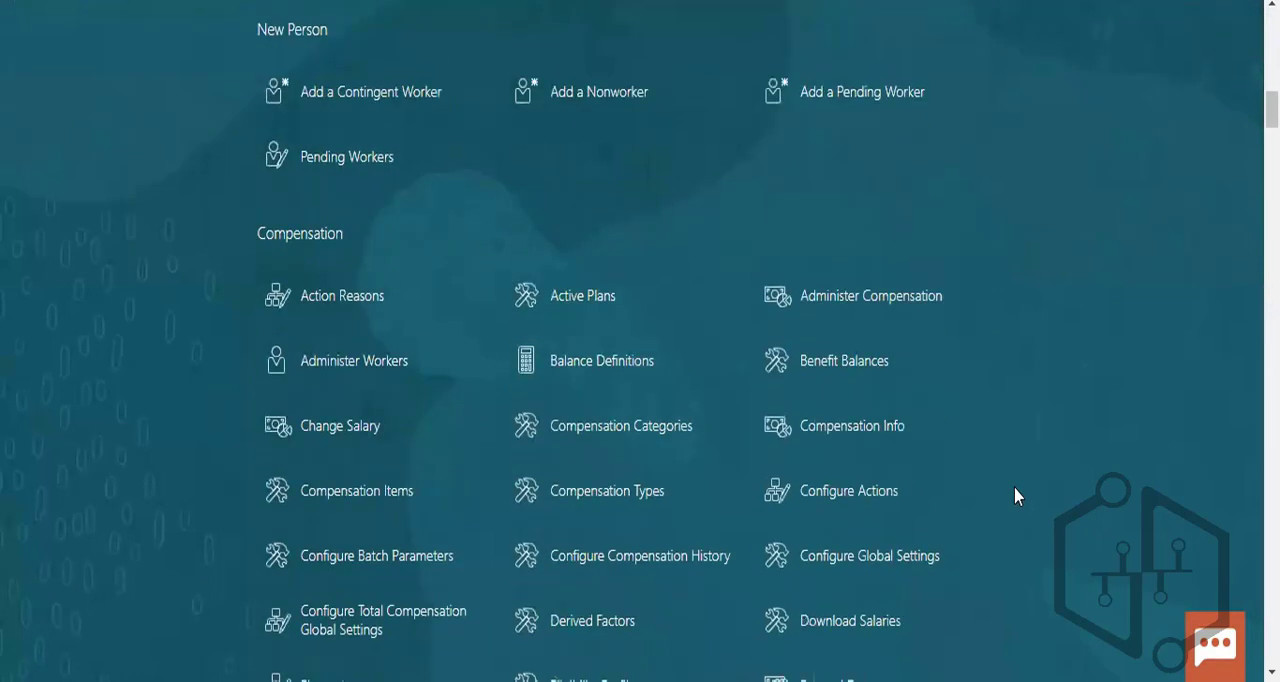
scroll(1015, 496, "down", 2)
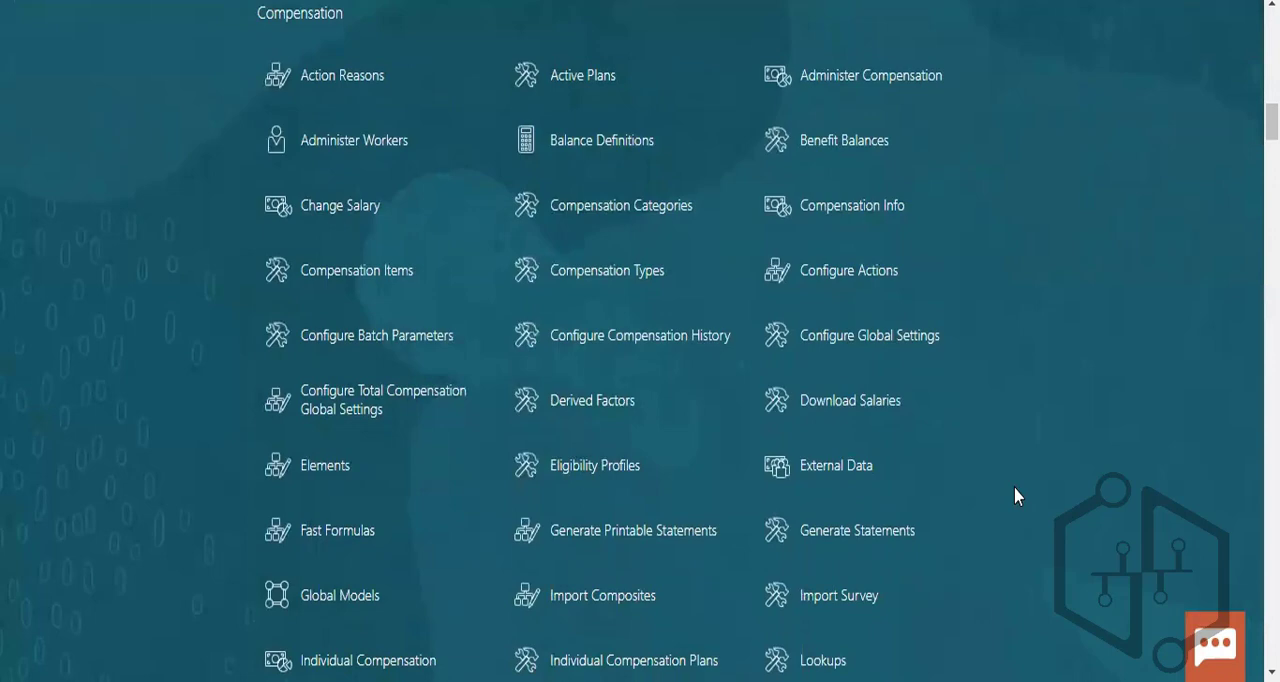
scroll(1015, 496, "down", 1)
scroll(1015, 496, "down", 1)
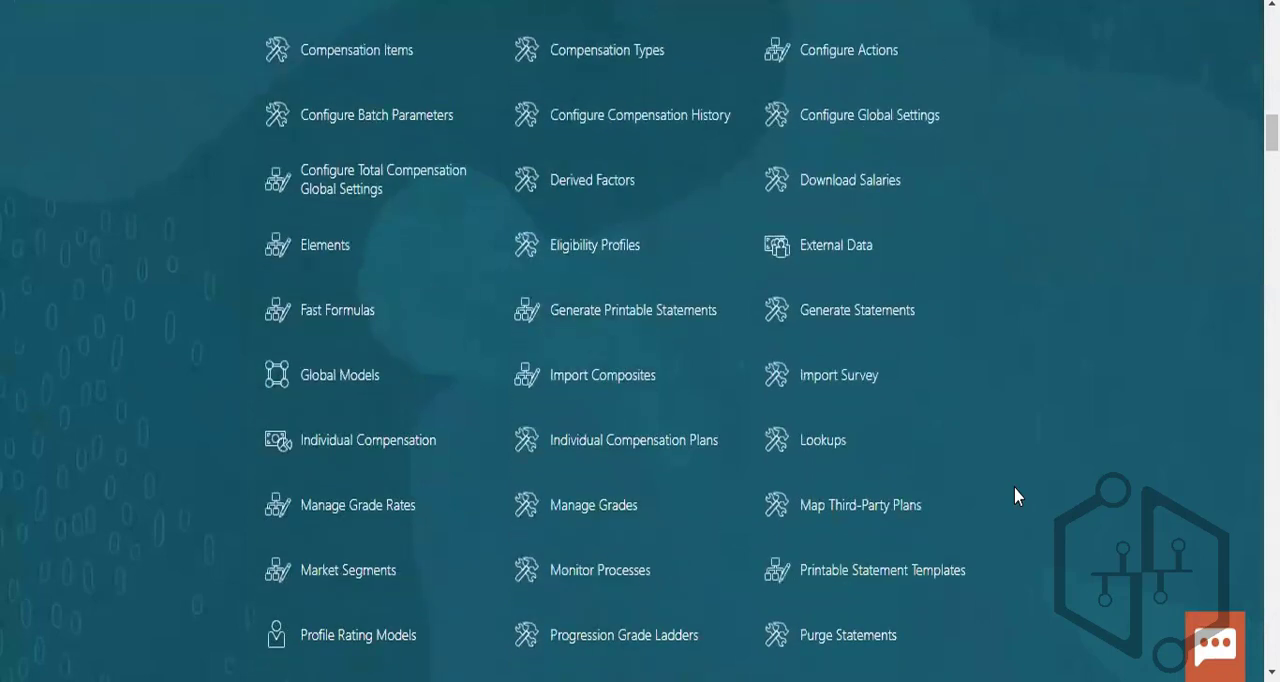
scroll(1015, 496, "down", 2)
scroll(1015, 496, "down", 2)
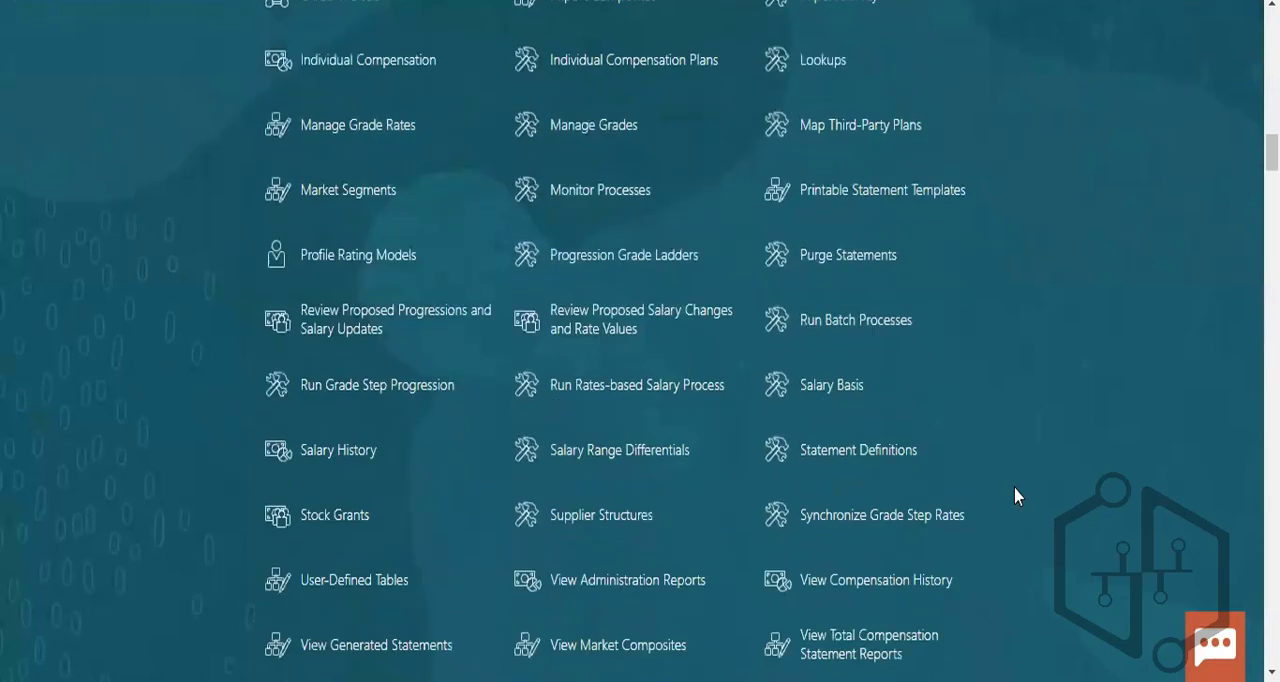
scroll(1015, 496, "down", 1)
scroll(1015, 496, "down", 2)
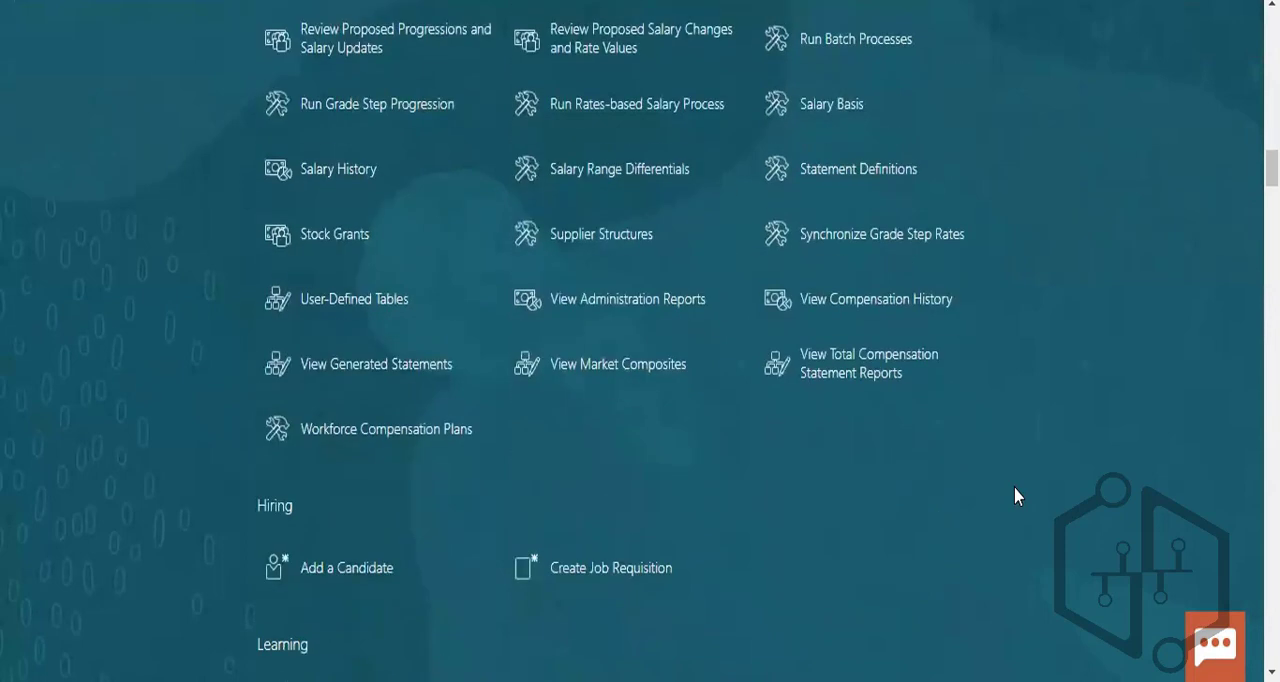
scroll(1015, 496, "down", 3)
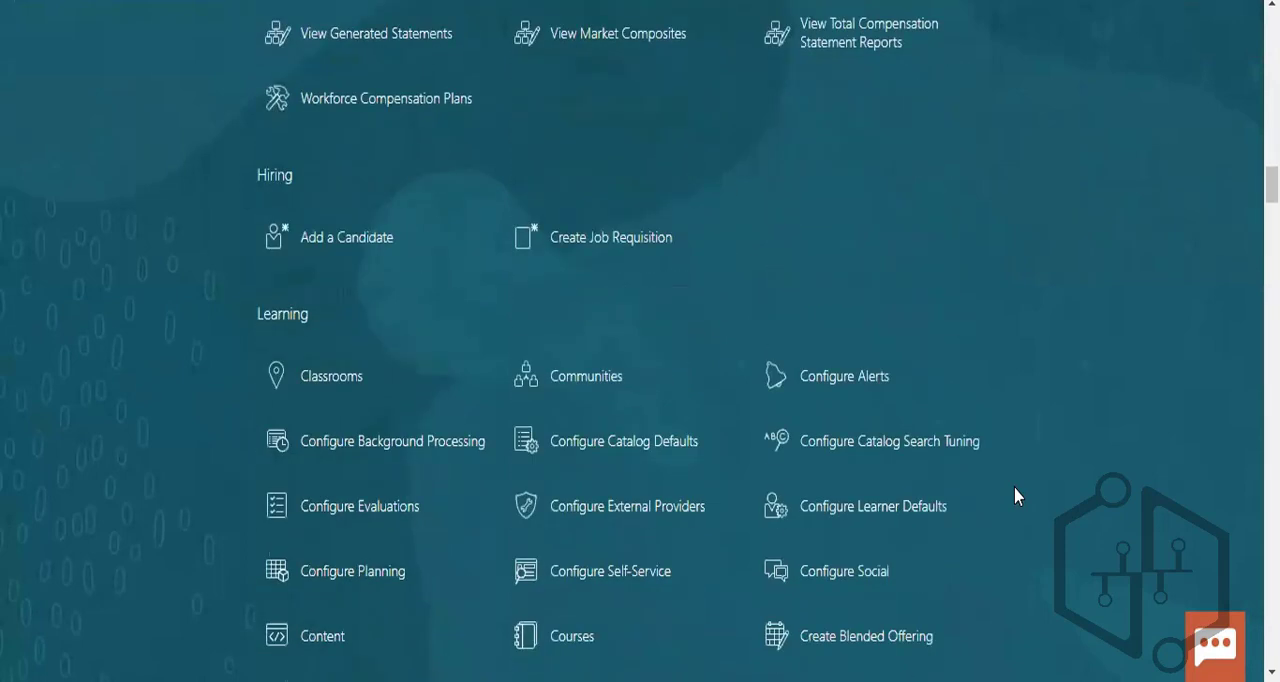
scroll(1015, 496, "down", 1)
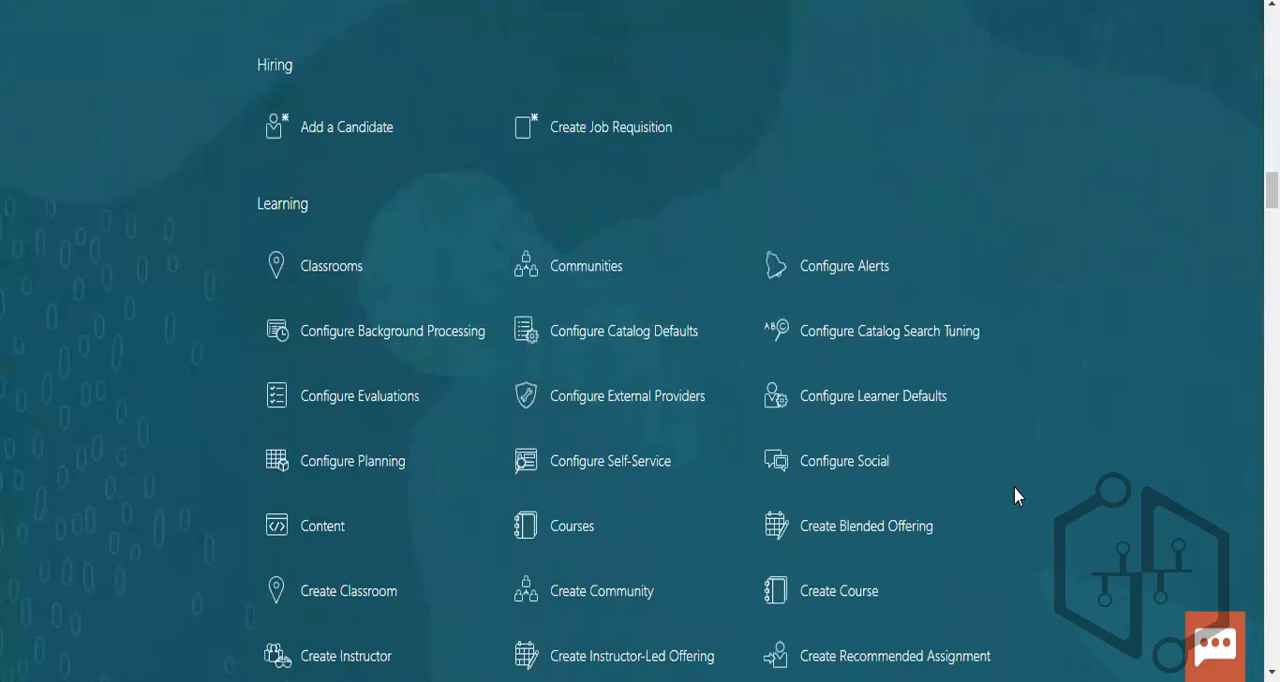
scroll(1015, 496, "down", 6)
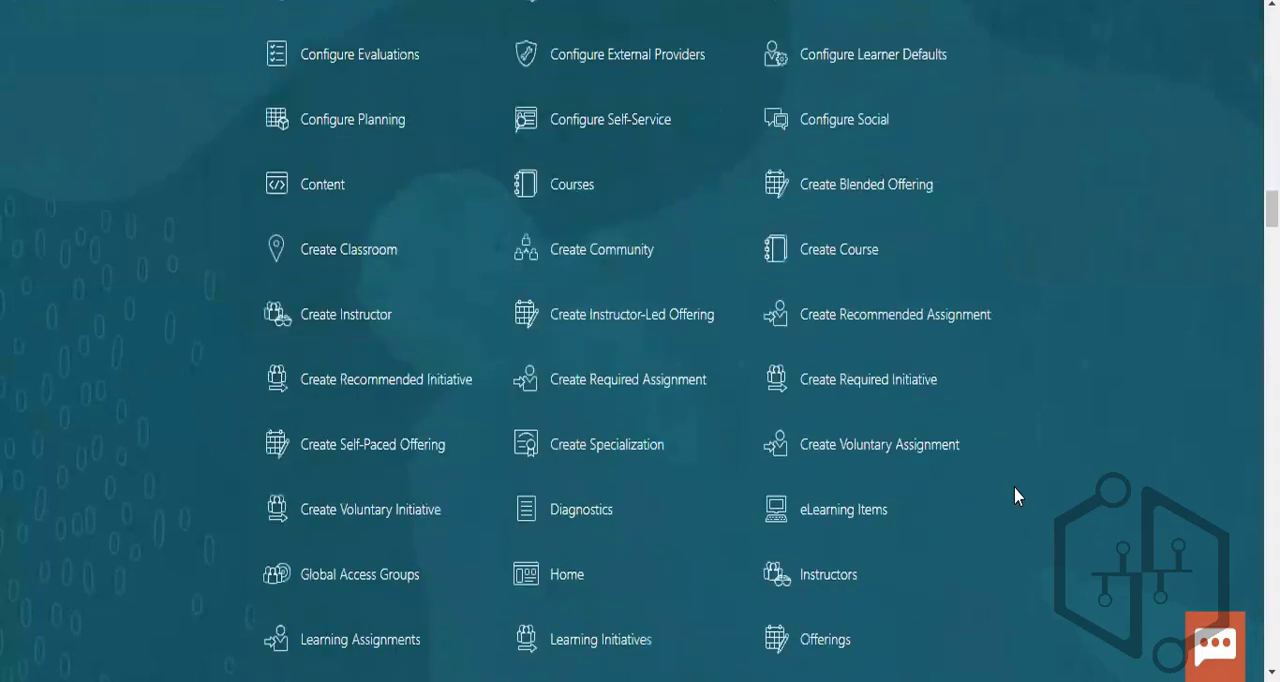
- Look through the Health and Safety, Time, Workforce Structures and Talent quick actions
scroll(1015, 496, "down", 3)
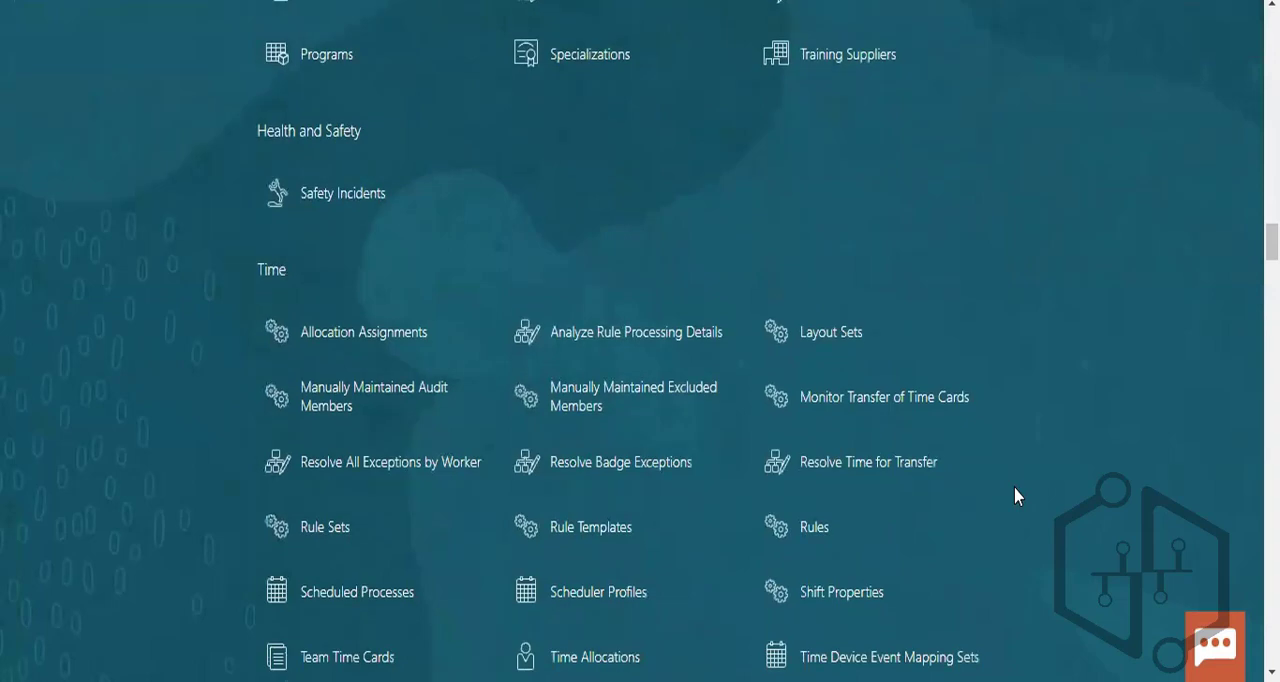
scroll(1018, 496, "down", 5)
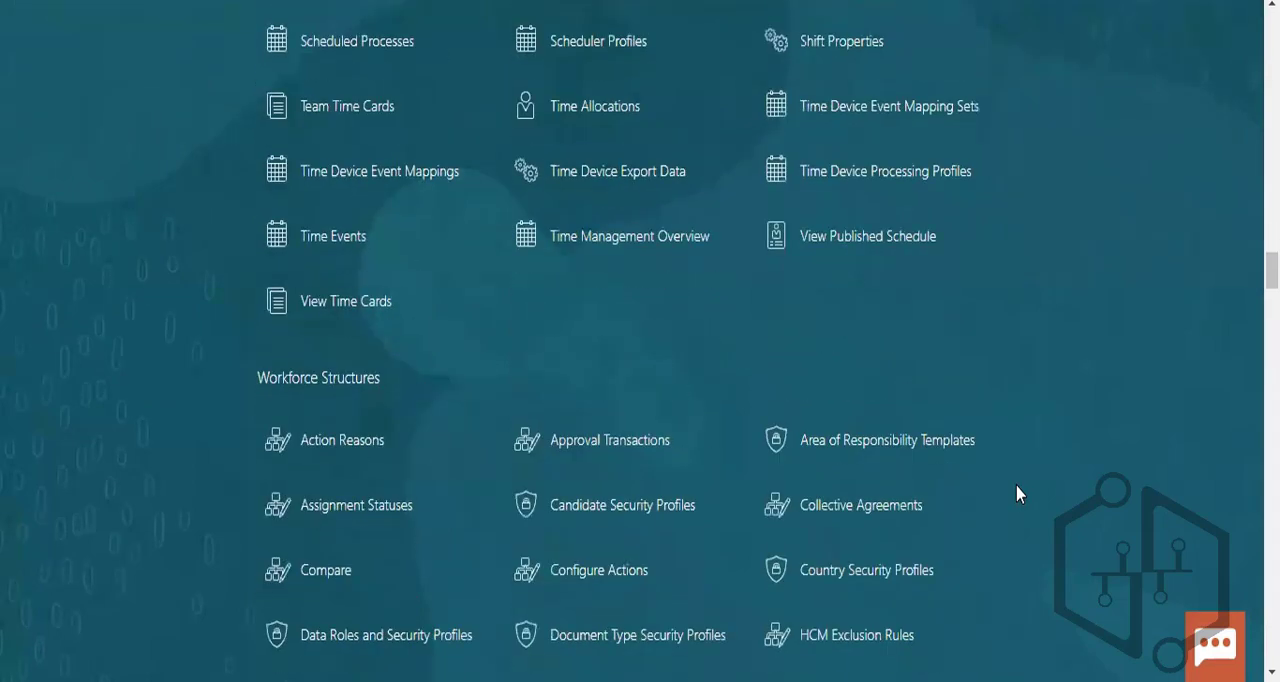
scroll(1018, 494, "down", 2)
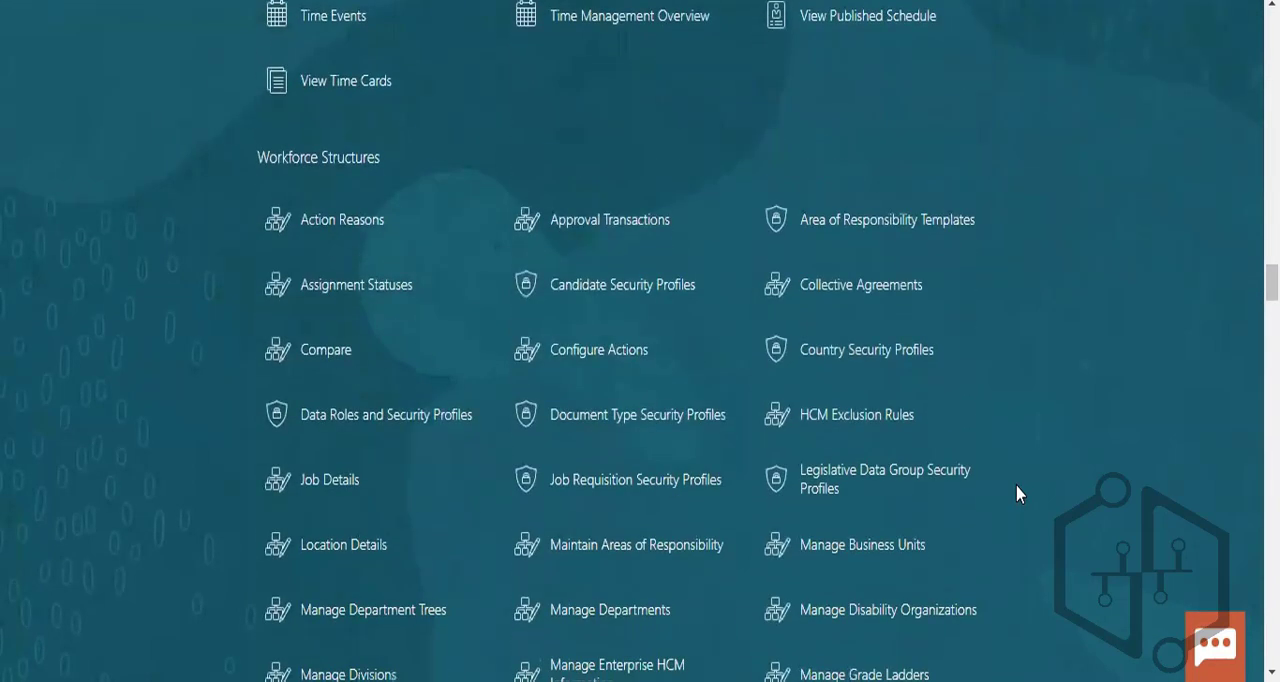
scroll(1018, 494, "down", 1)
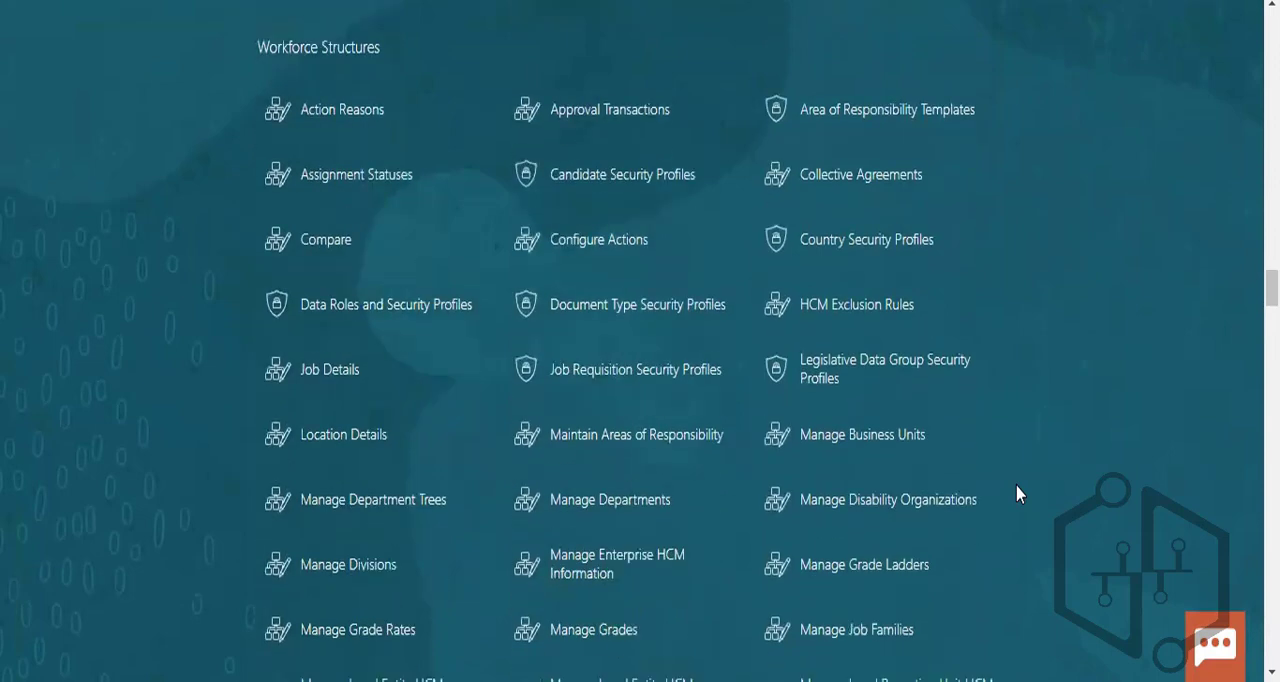
scroll(1018, 494, "down", 1)
scroll(1018, 494, "down", 2)
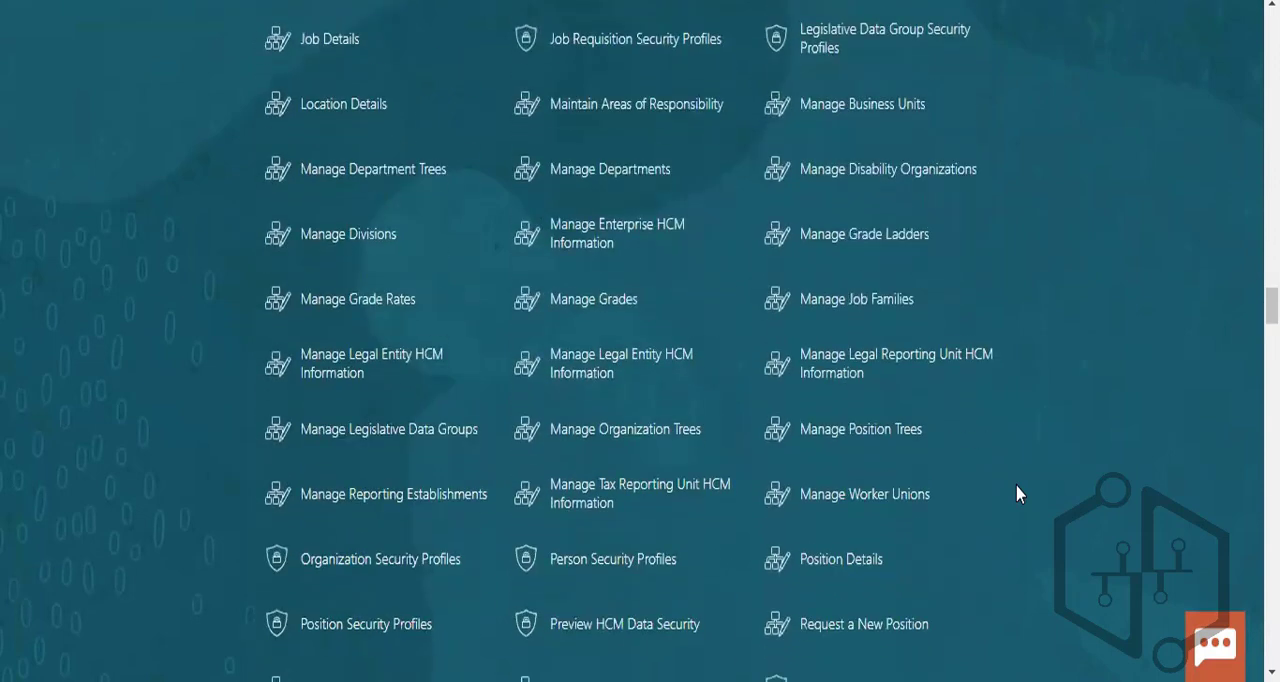
scroll(1018, 494, "down", 2)
scroll(1018, 494, "down", 2)
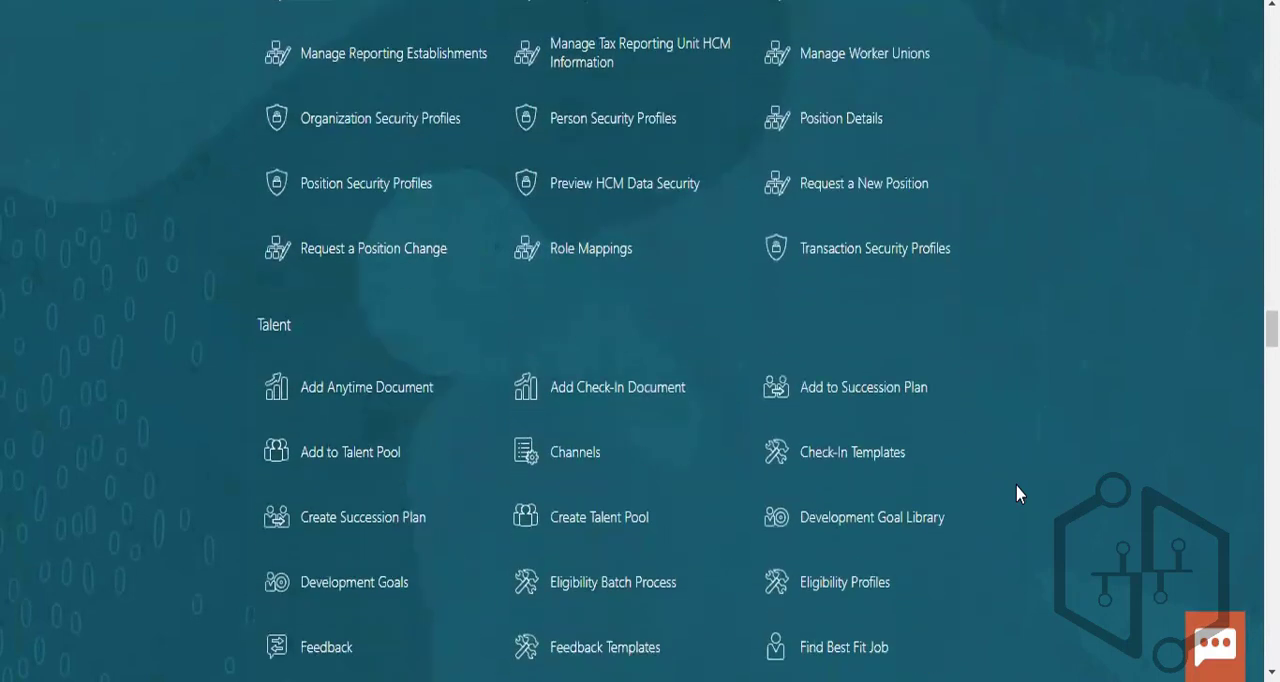
scroll(1018, 494, "down", 4)
scroll(1018, 494, "down", 4)
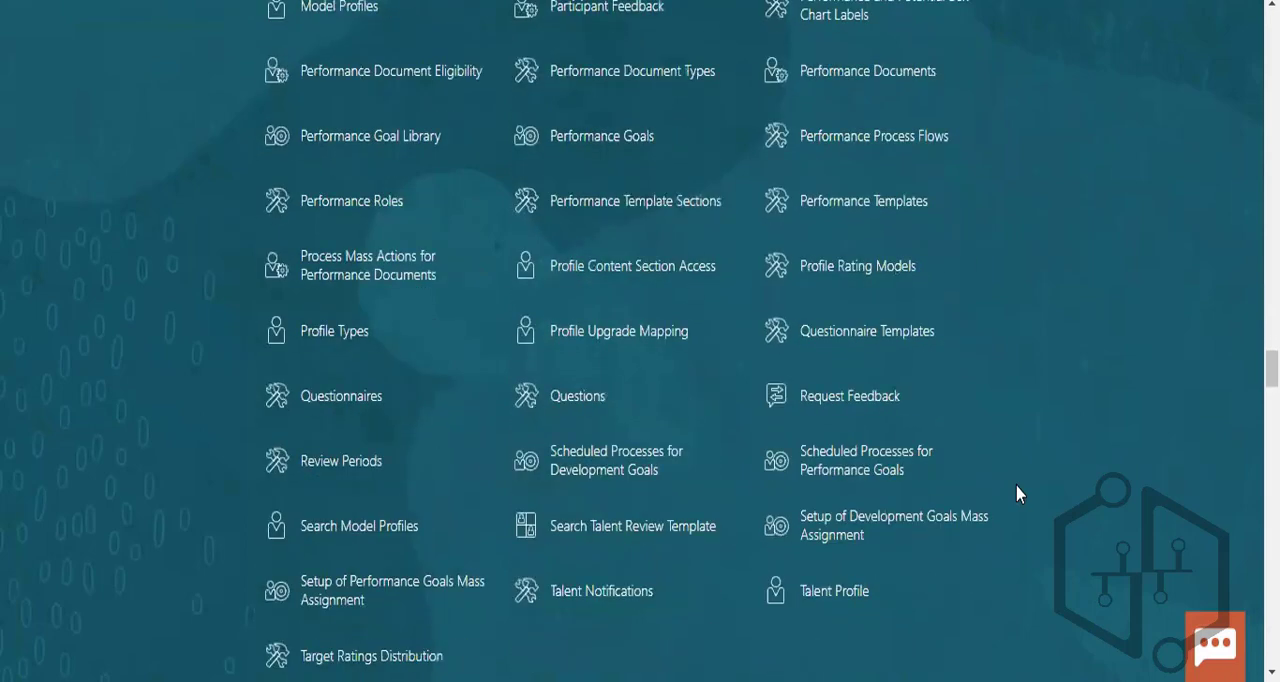
- Examine the Absences, Benefits and Data Exchange quick actions
scroll(1018, 494, "down", 4)
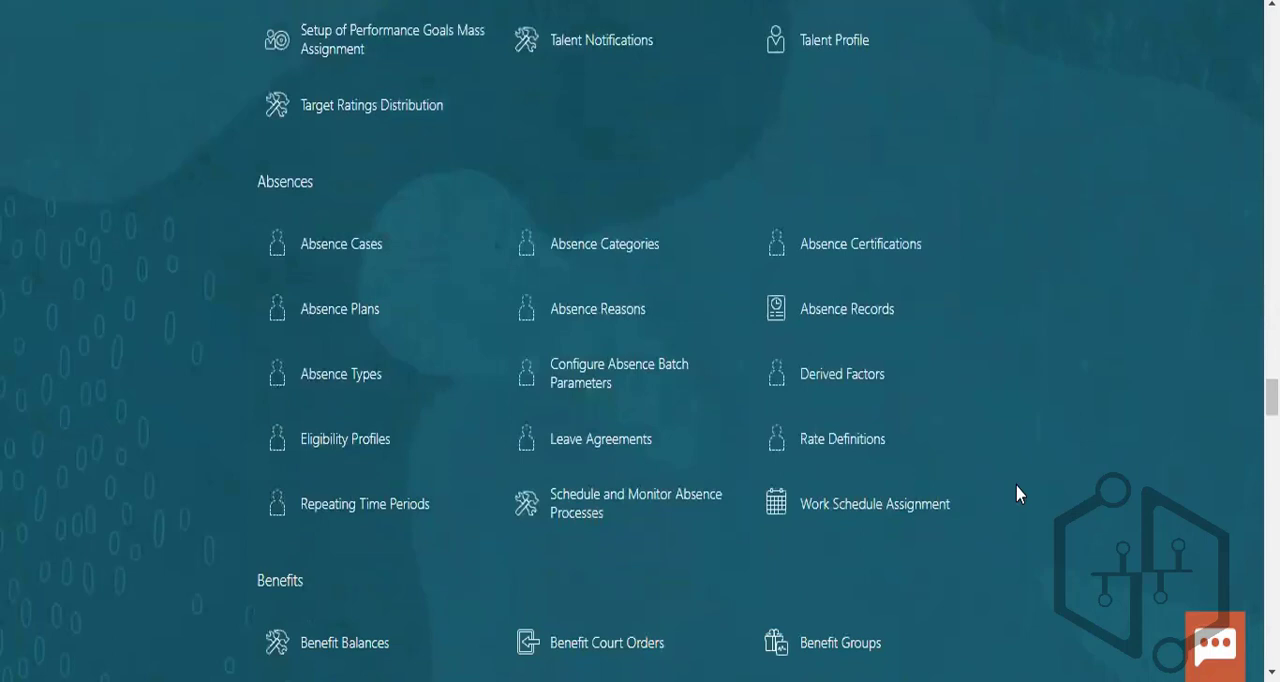
scroll(1018, 494, "down", 2)
scroll(1018, 494, "down", 1)
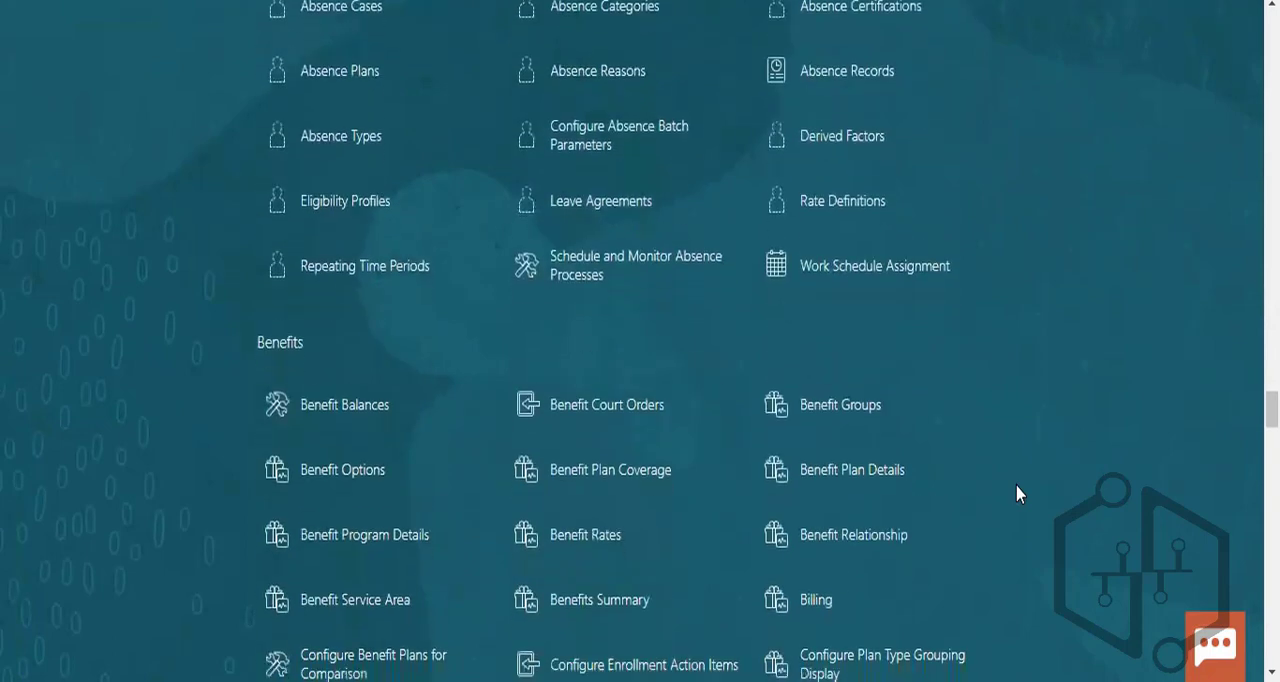
scroll(1018, 494, "down", 1)
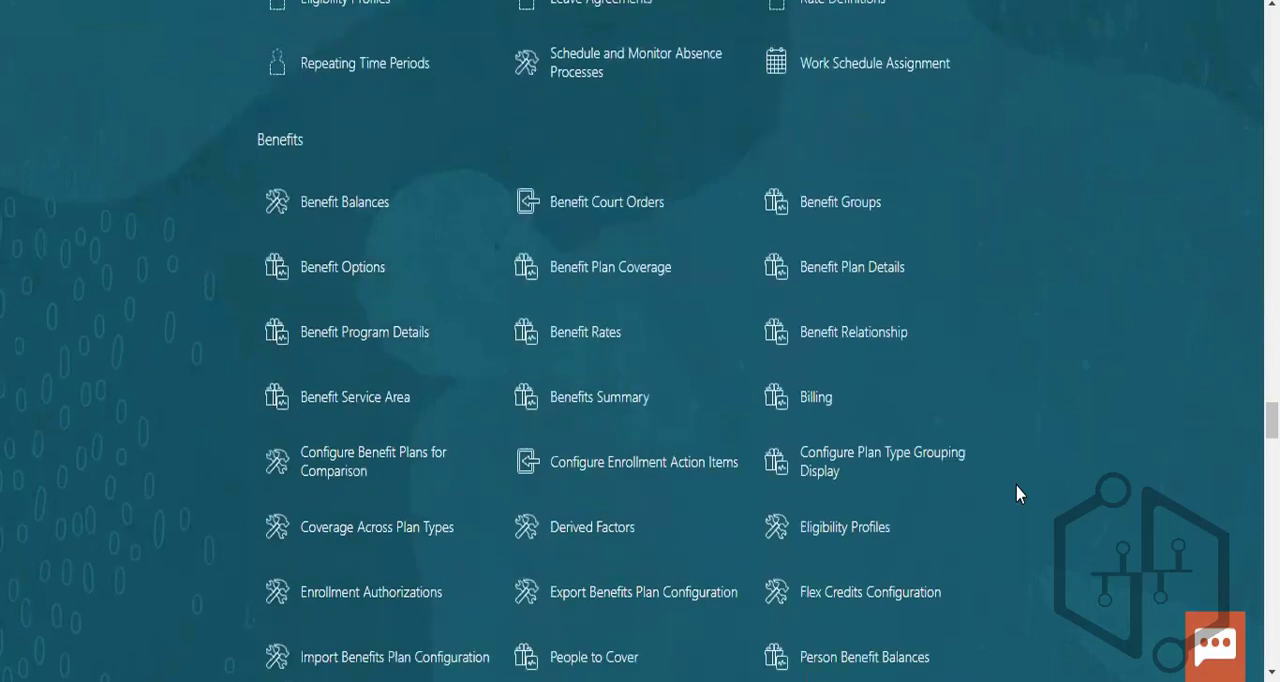
scroll(1018, 494, "down", 2)
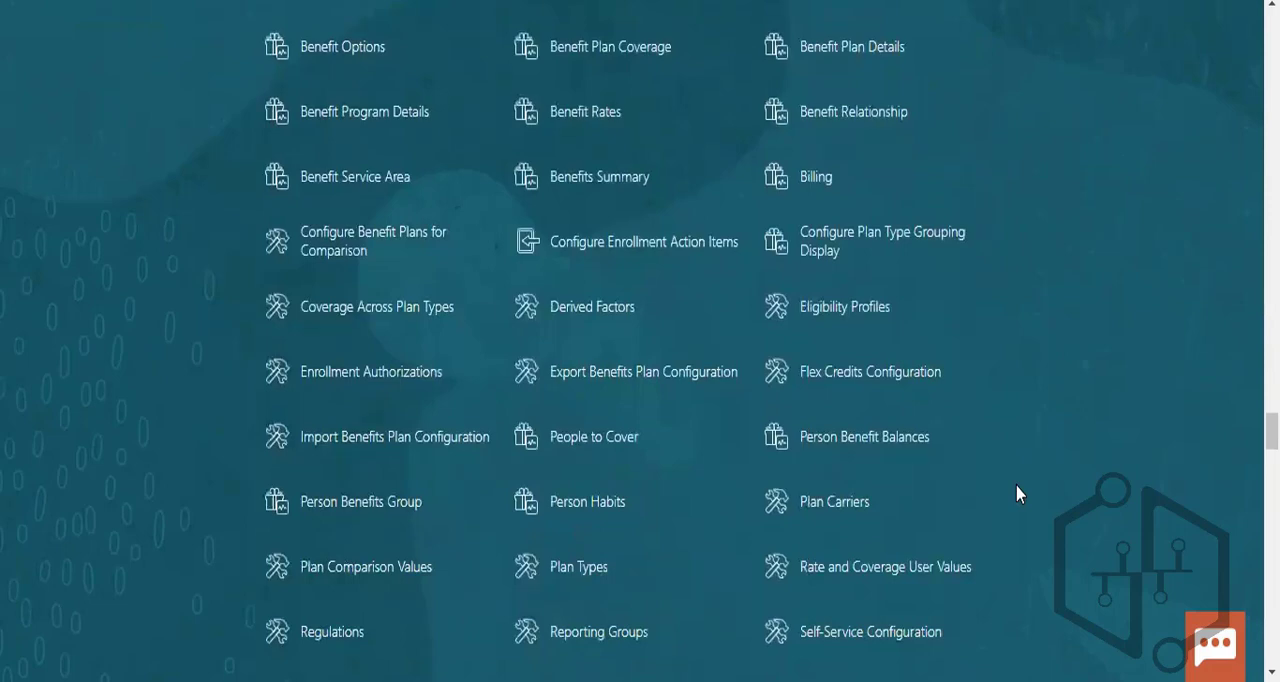
scroll(1018, 494, "down", 4)
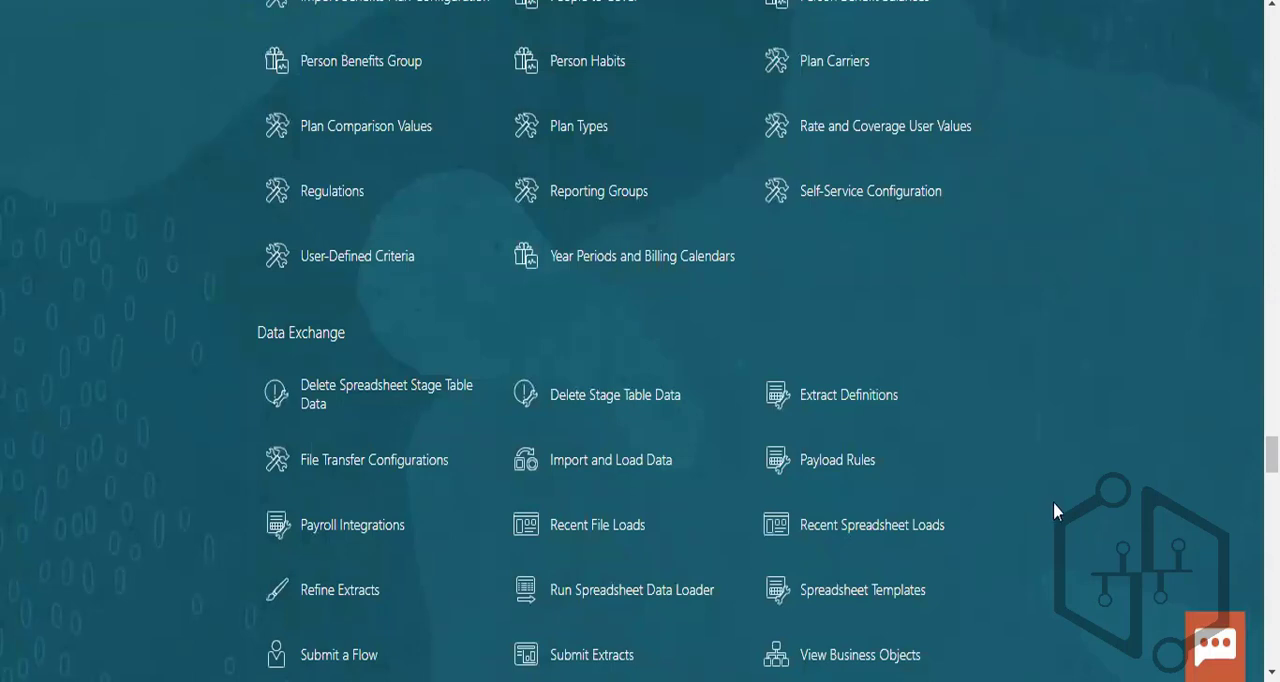
scroll(1053, 510, "down", 1)
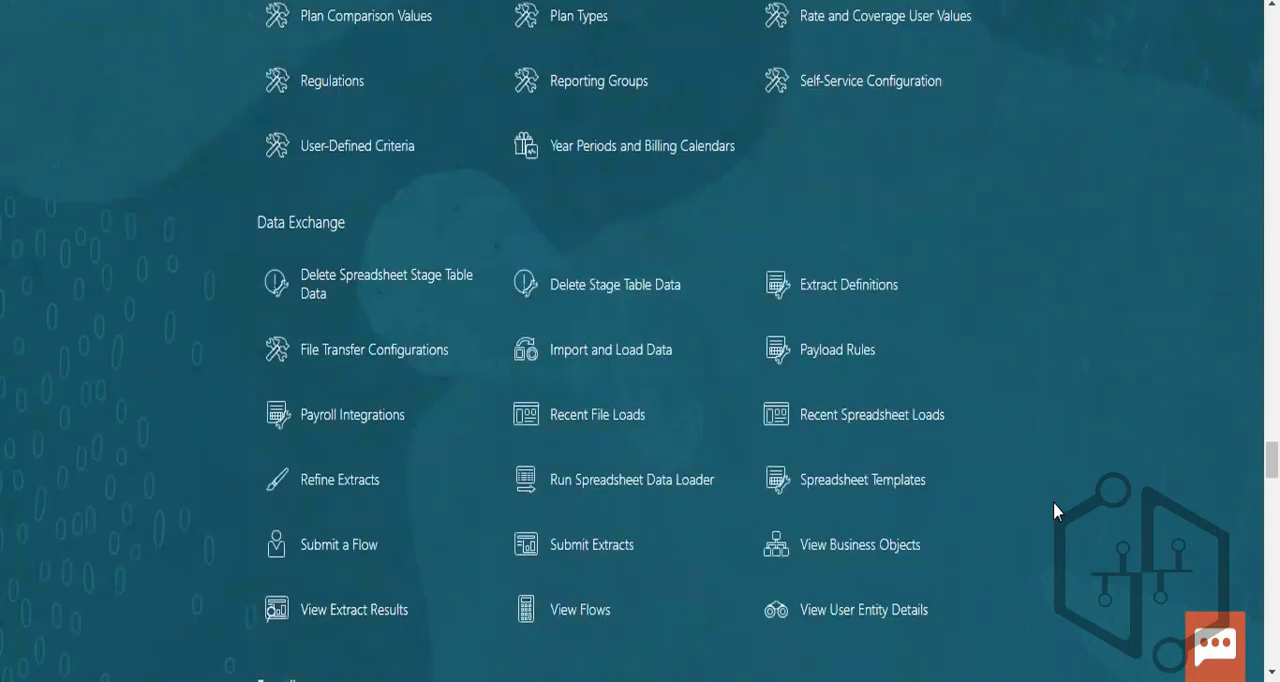
- Review the Payroll quick actions and open the Elements task
scroll(1053, 503, "down", 2)
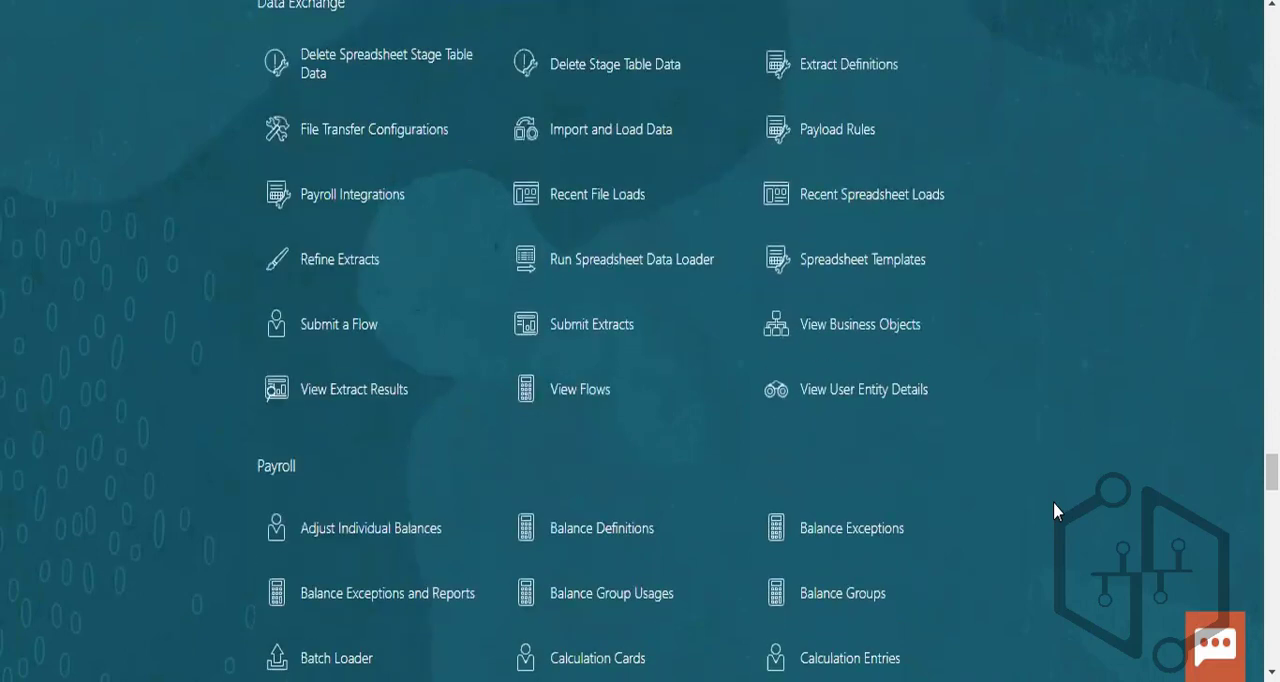
scroll(1053, 503, "down", 2)
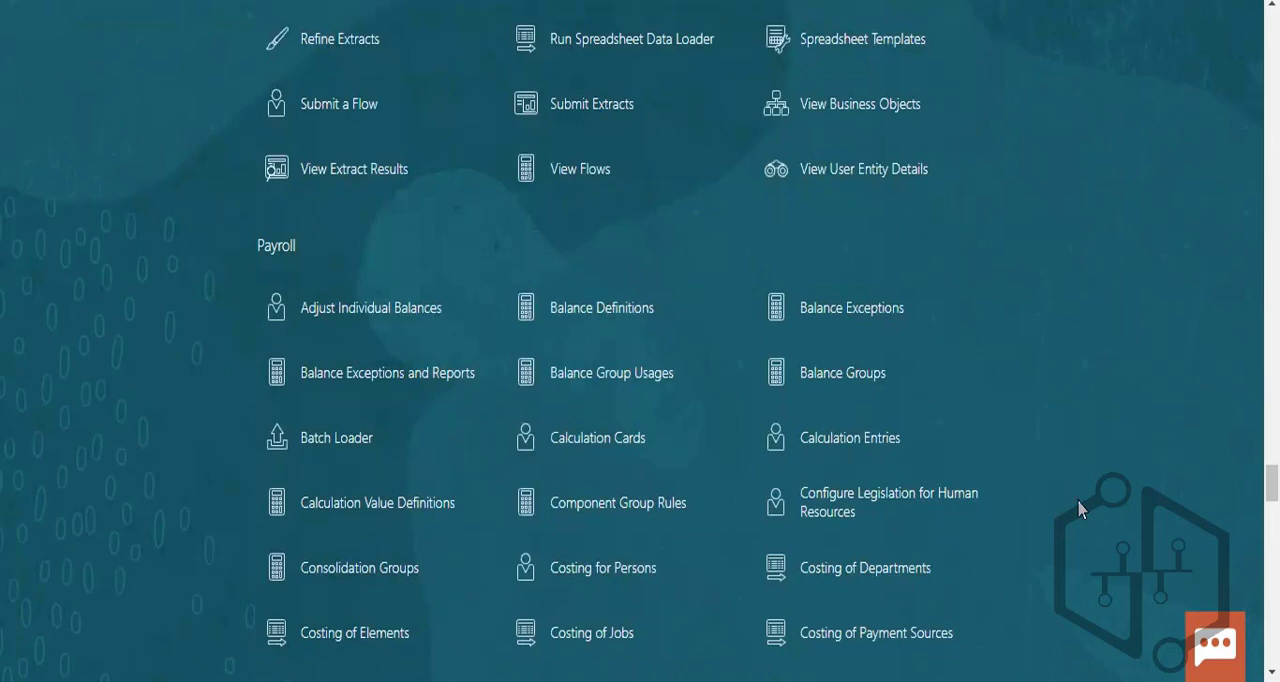
scroll(1078, 510, "down", 1)
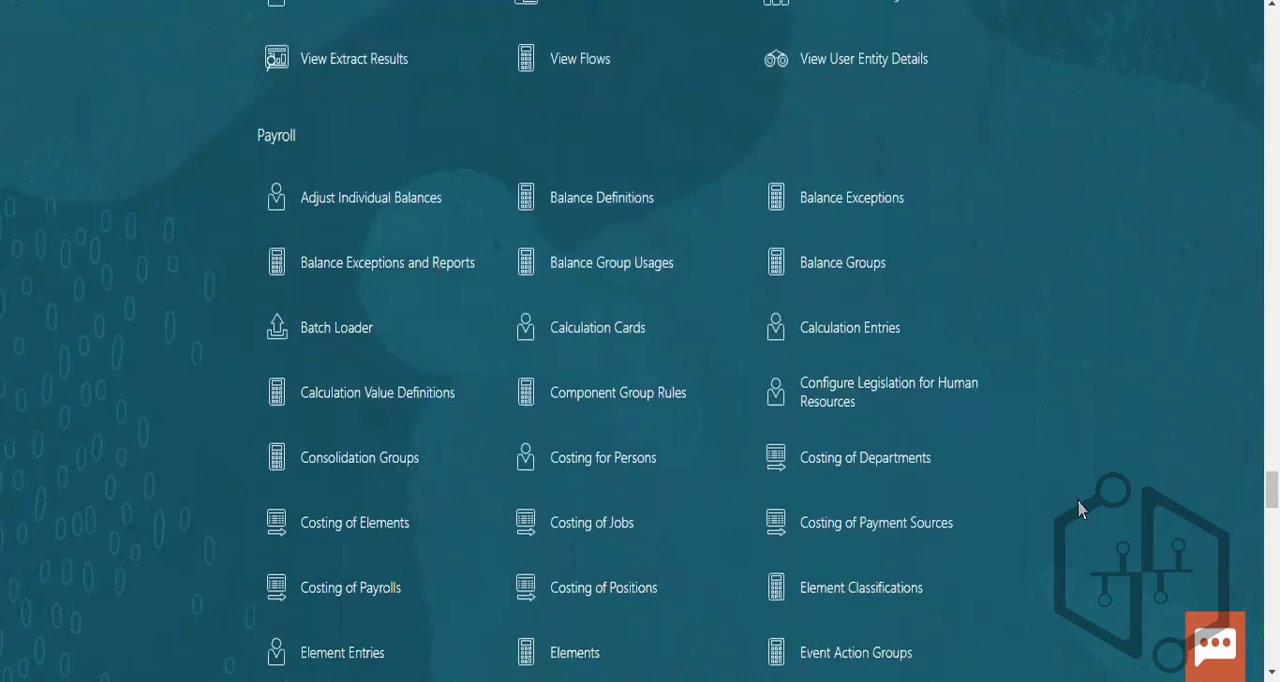
scroll(1078, 510, "down", 1)
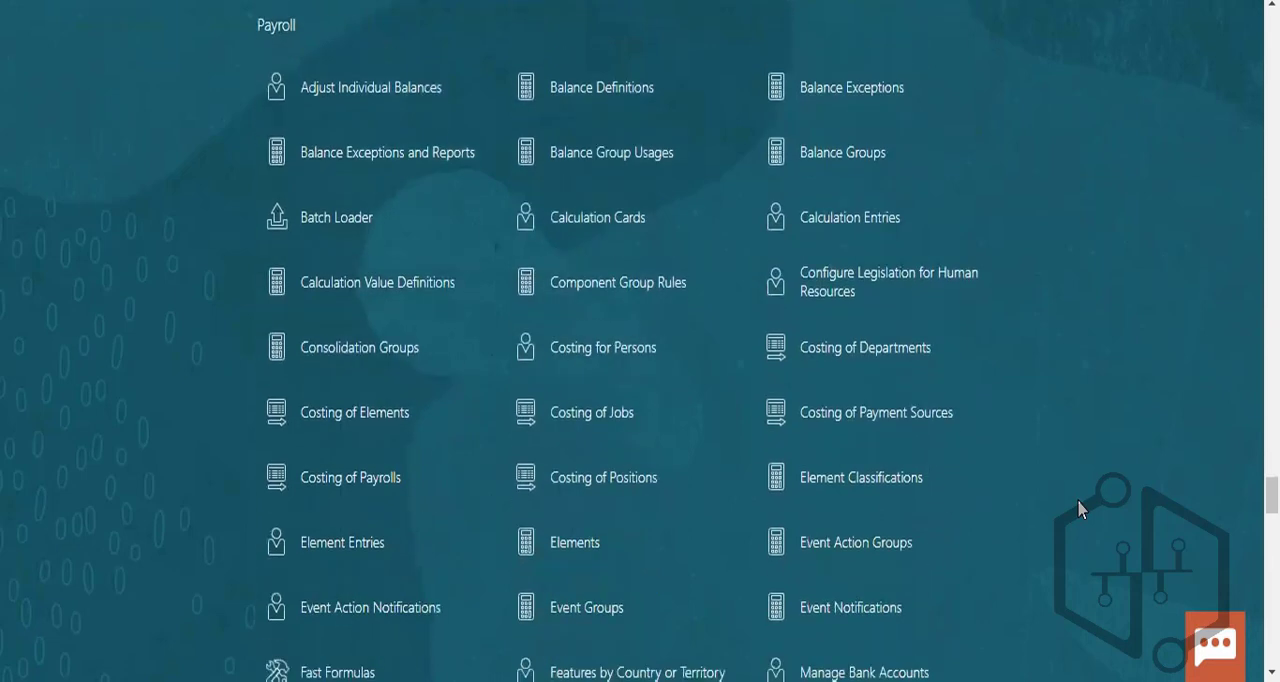
scroll(1078, 510, "down", 2)
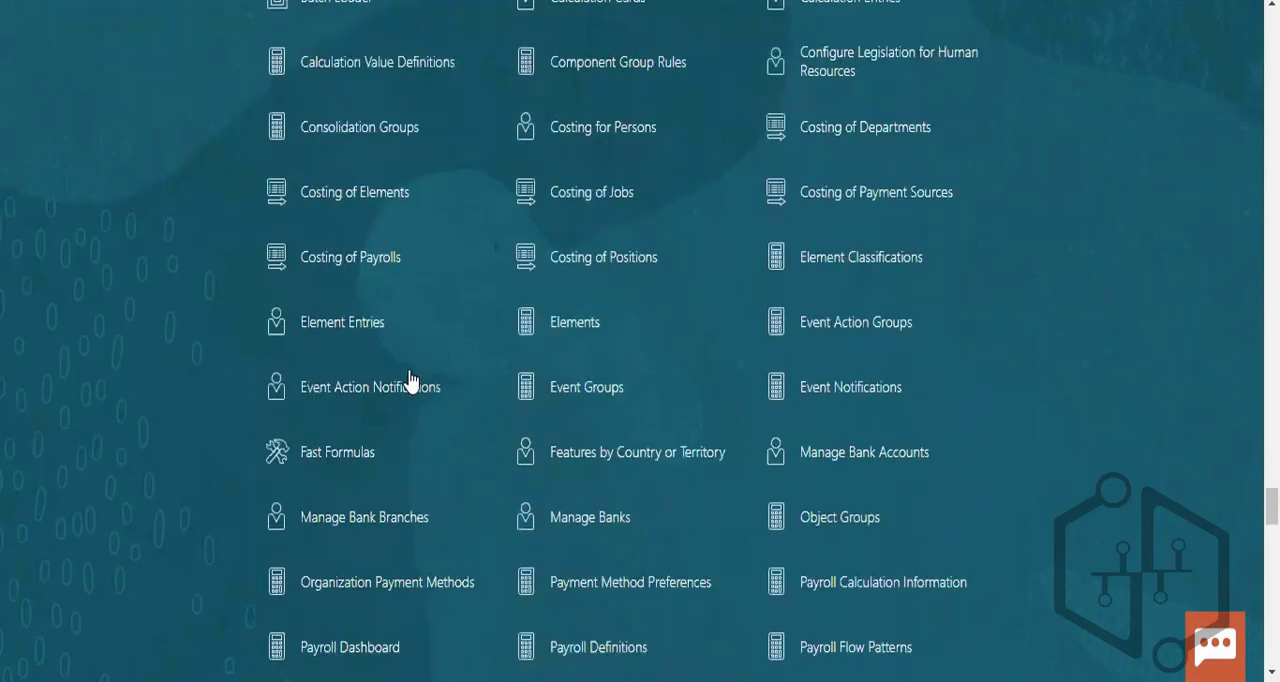
left_click(575, 322)
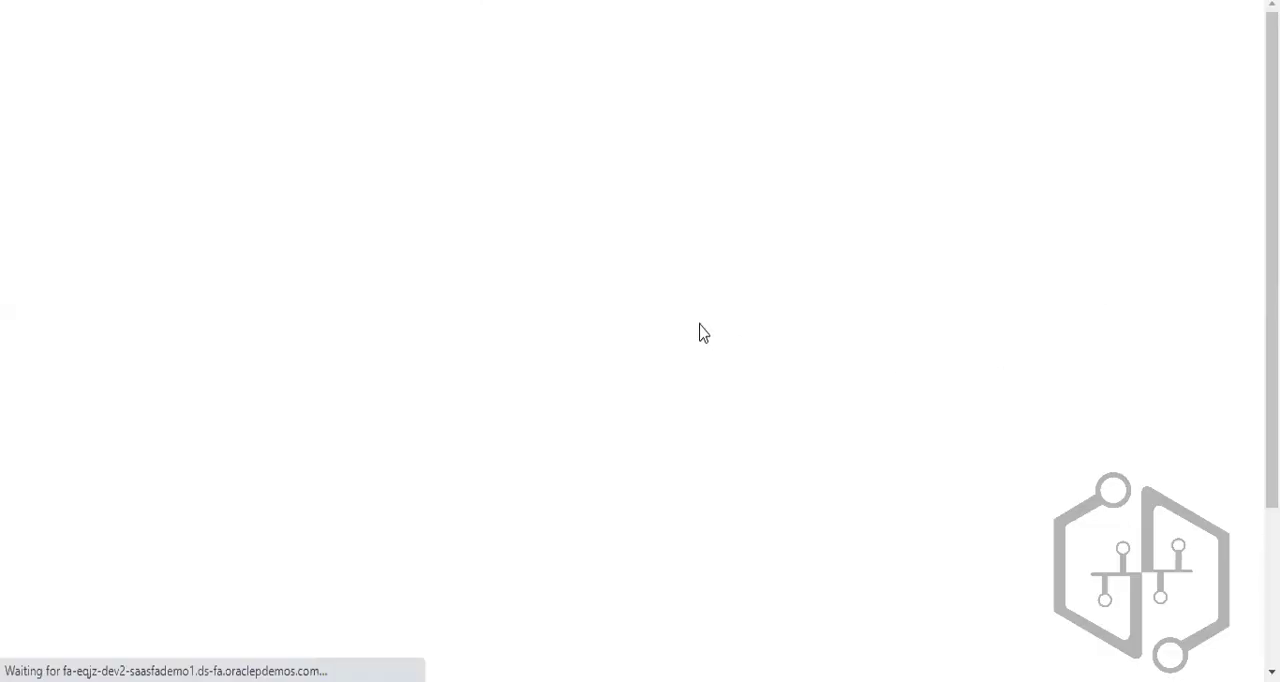
- Start creating an element for the US Legislative Data Group with Absences as the primary classification
left_click(50, 478)
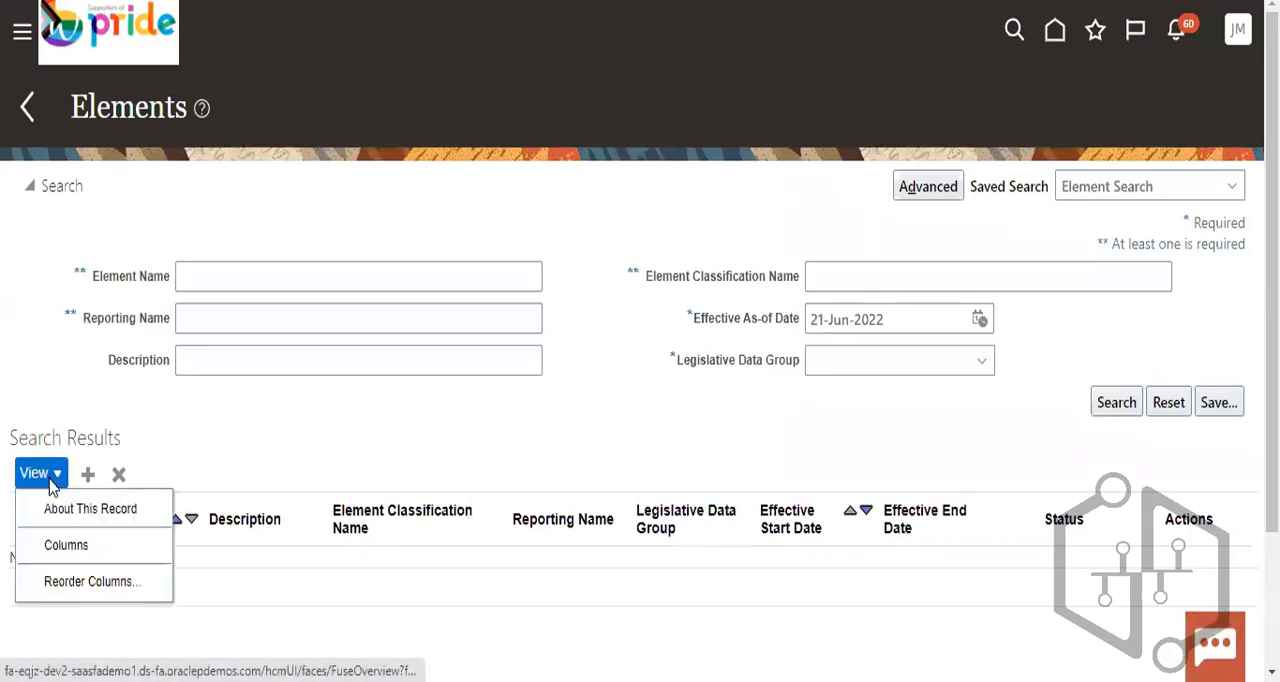
left_click(119, 482)
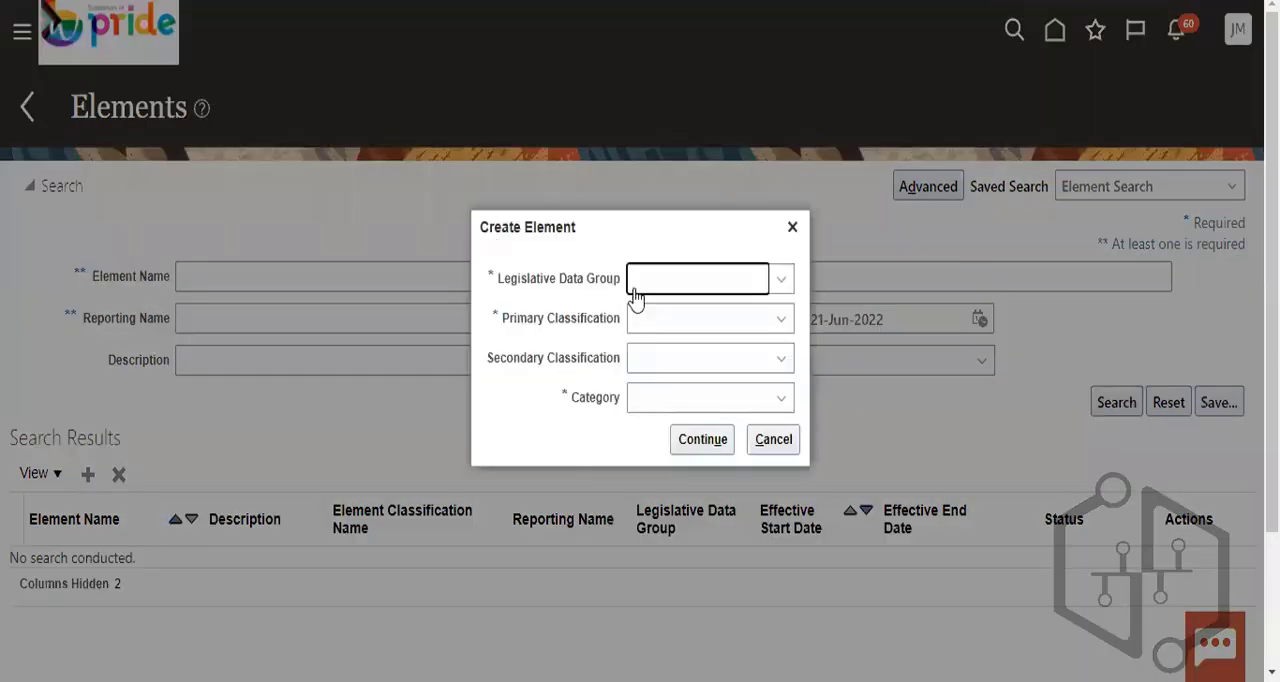
left_click(698, 290)
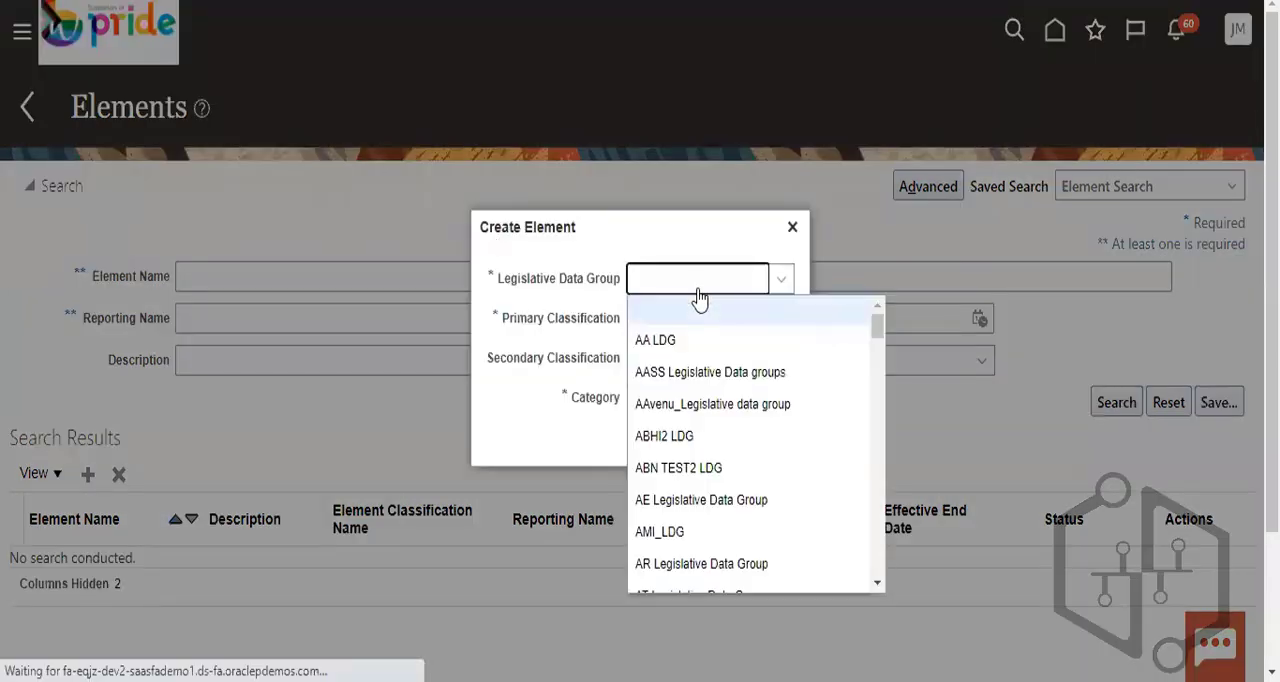
type("us")
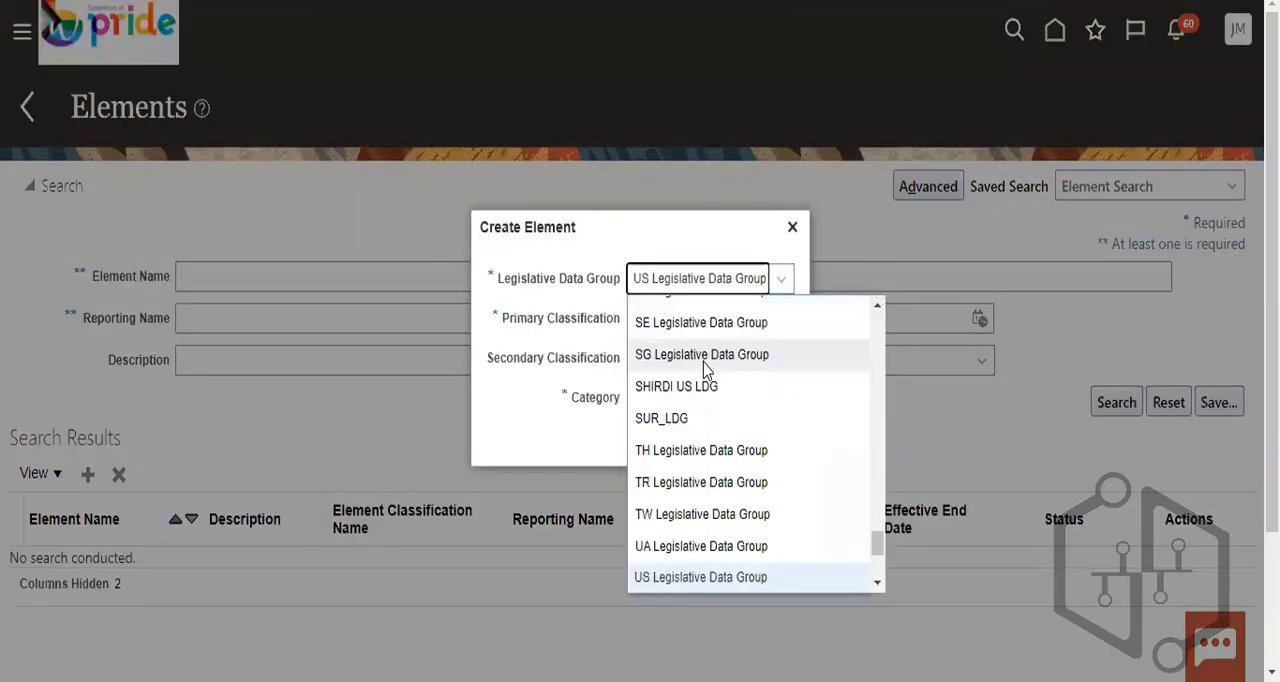
left_click(725, 577)
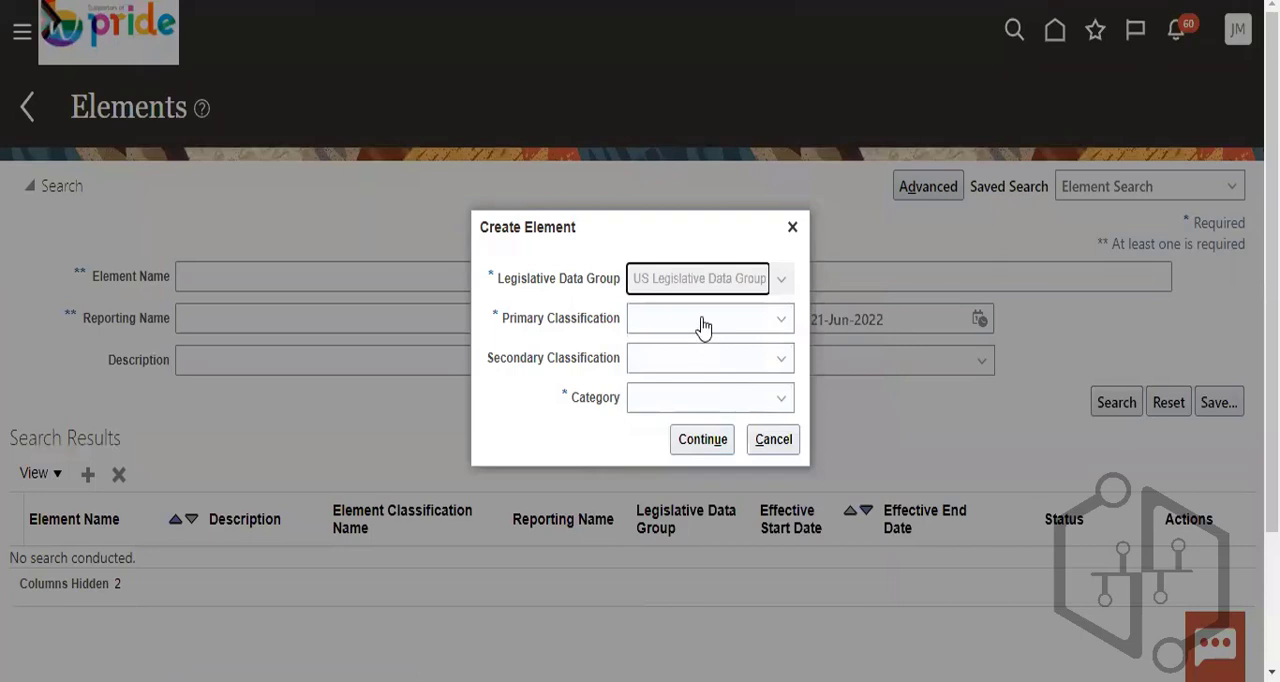
left_click(700, 330)
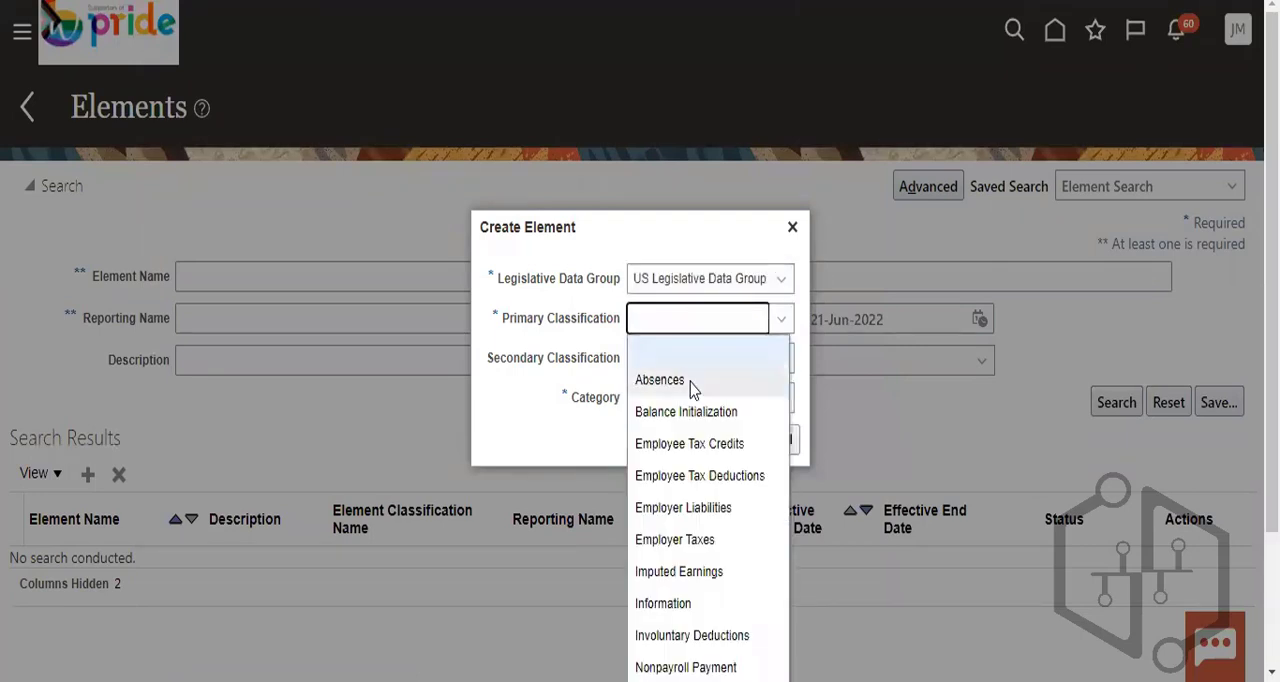
left_click(692, 382)
- Check the secondary classification options and try to choose a category for the Absences element
left_click(716, 370)
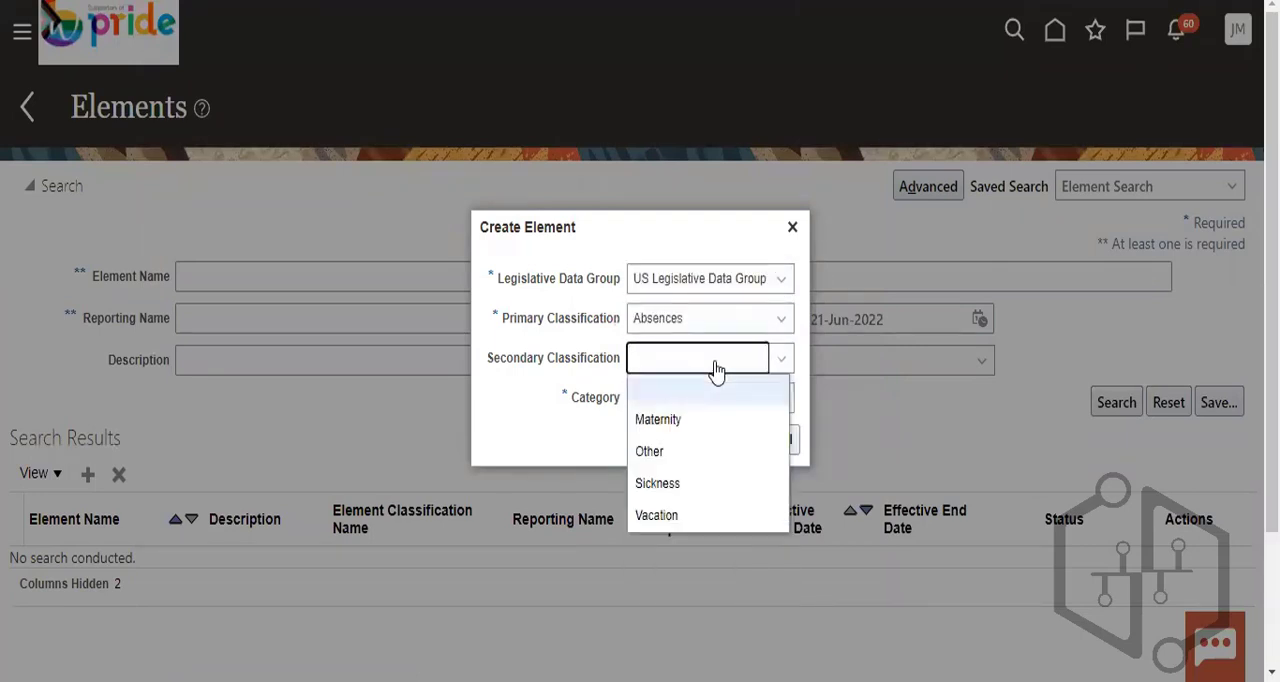
left_click(690, 402)
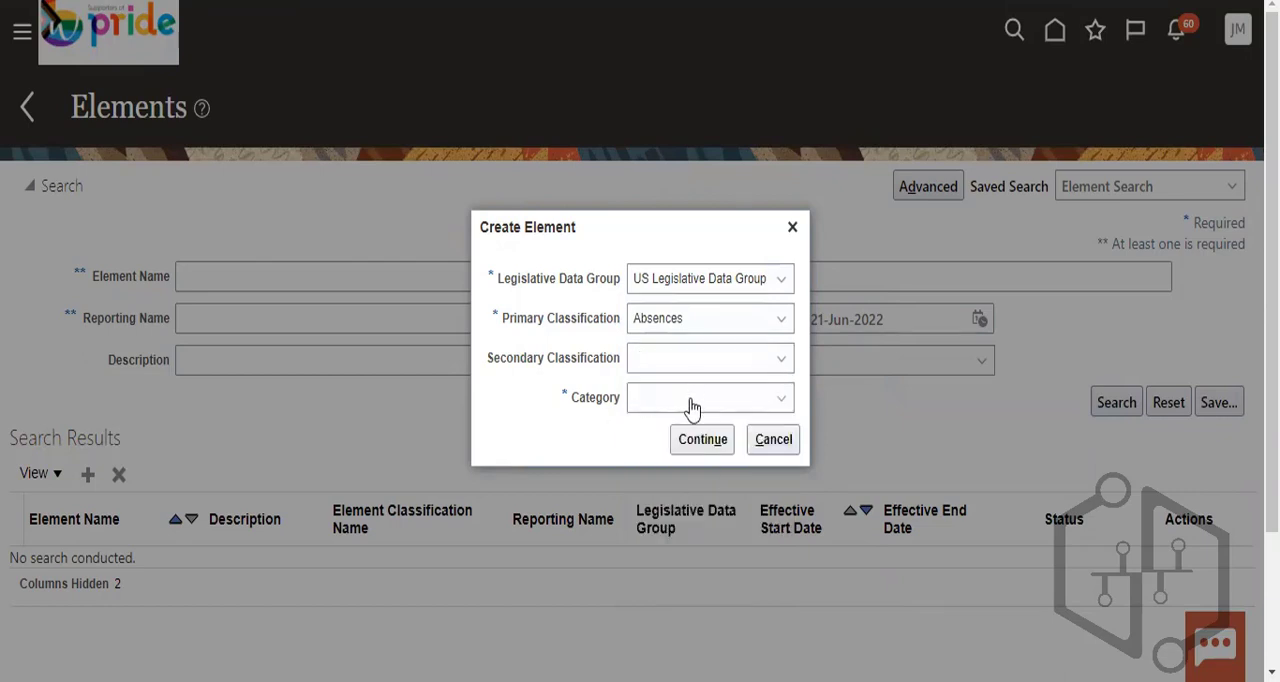
left_click(694, 405)
left_click(711, 441)
left_click(706, 405)
left_click(697, 444)
left_click(722, 430)
left_click(715, 406)
left_click(708, 436)
left_click(726, 406)
left_click(705, 440)
left_click(679, 404)
- Set the secondary classification to Other and continue to the element's basic information
left_click(729, 360)
left_click(663, 452)
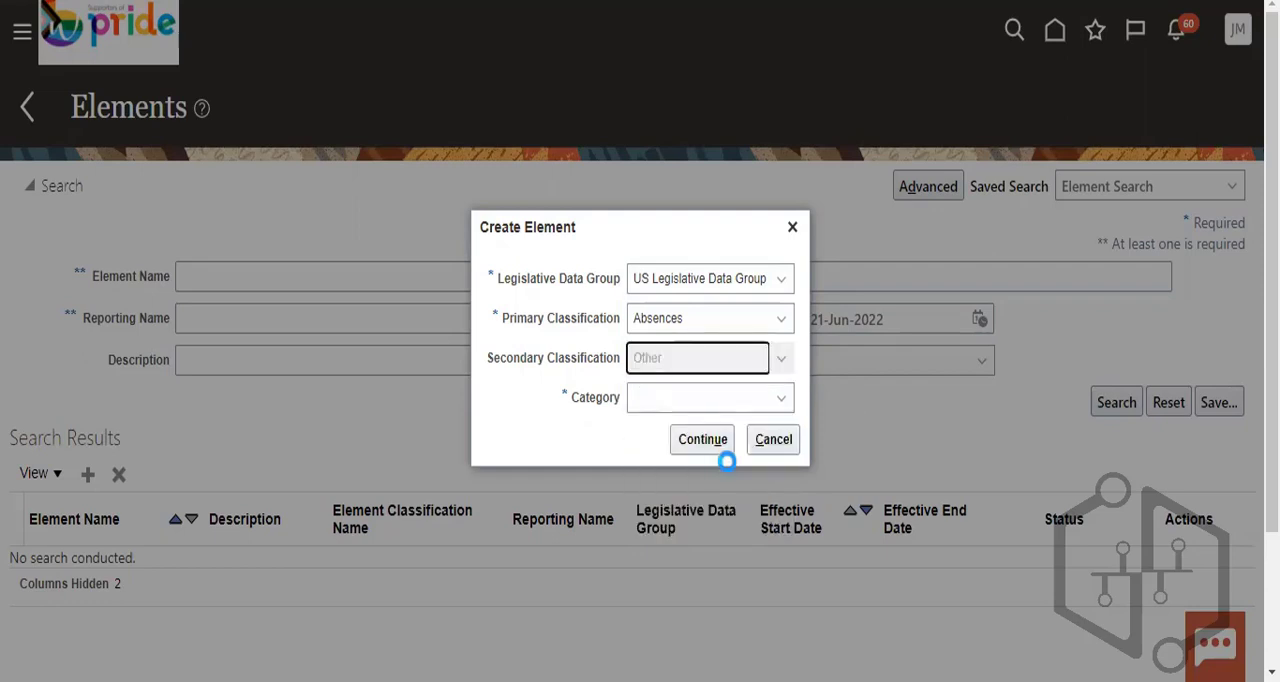
left_click(704, 437)
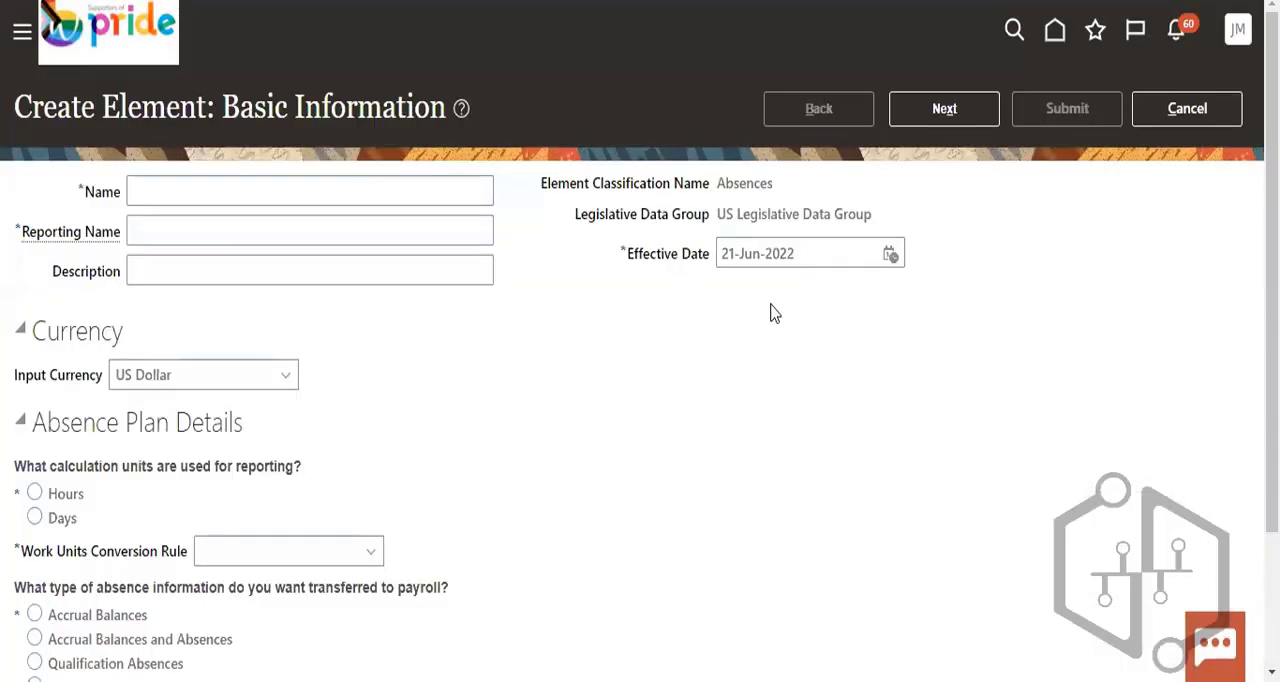
- Look over the basic information fields of the Absences element and try to cancel its creation
left_click(1172, 110)
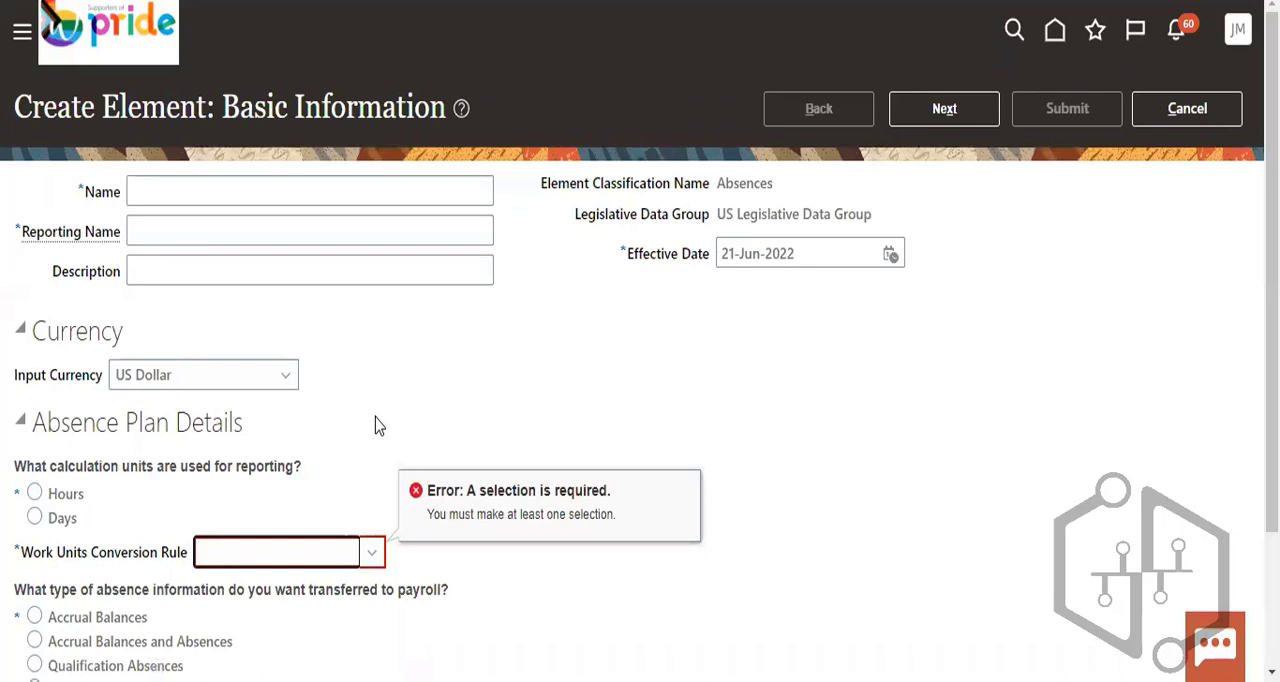
scroll(510, 428, "down", 2)
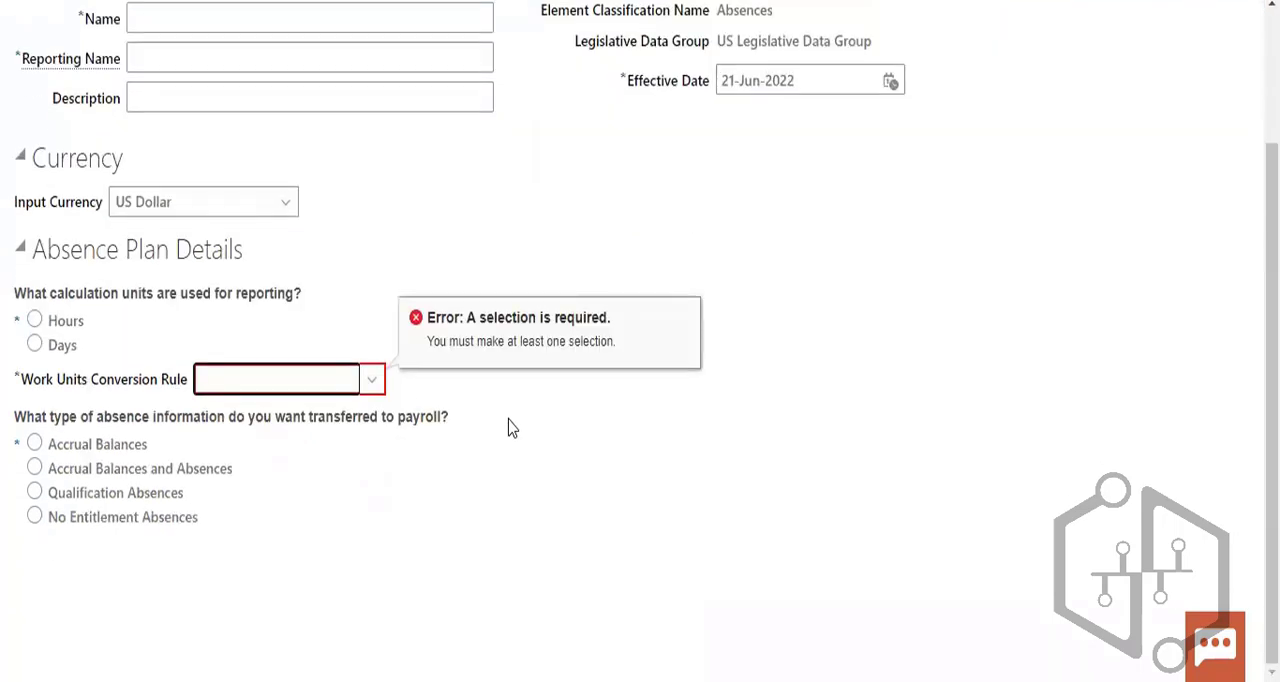
scroll(512, 428, "up", 2)
left_click(1155, 117)
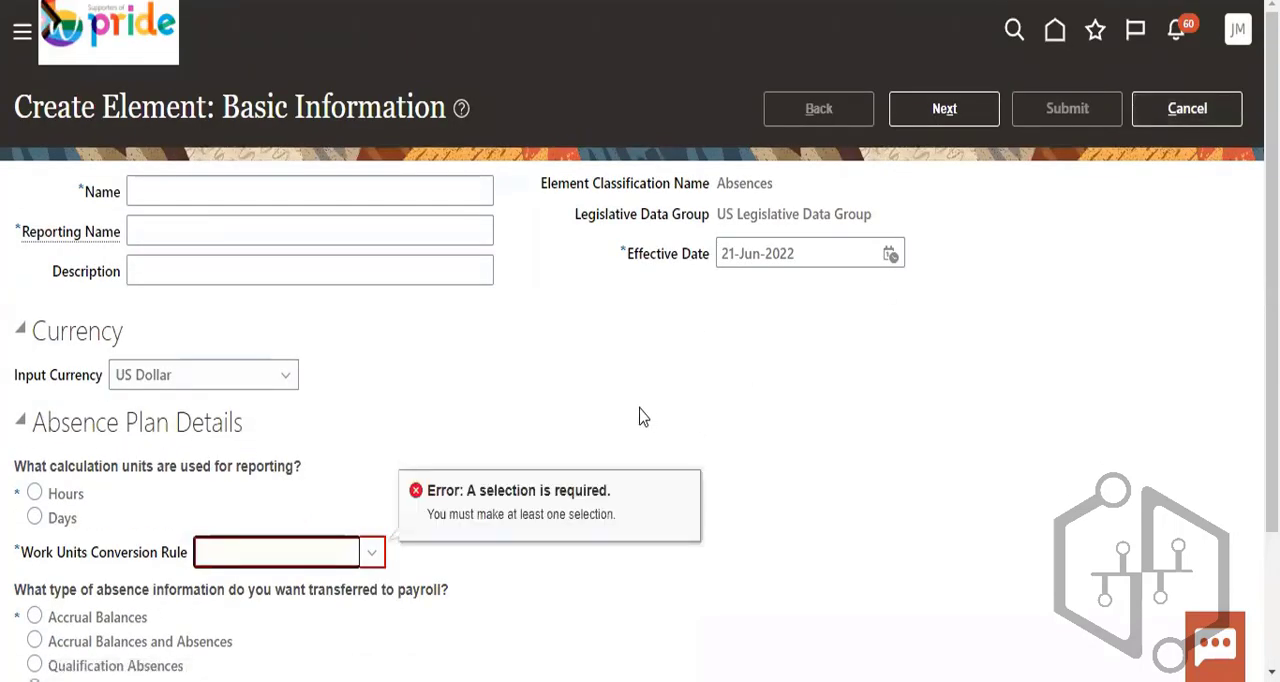
left_click(1224, 112)
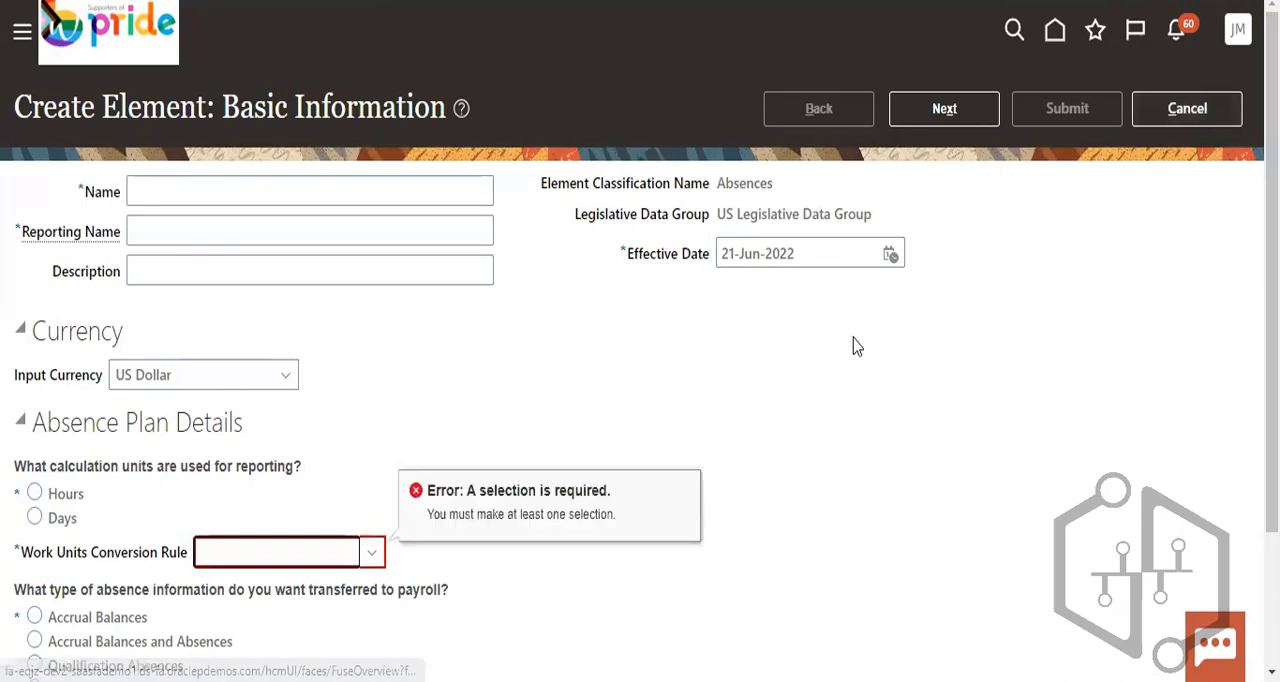
left_click(1195, 115)
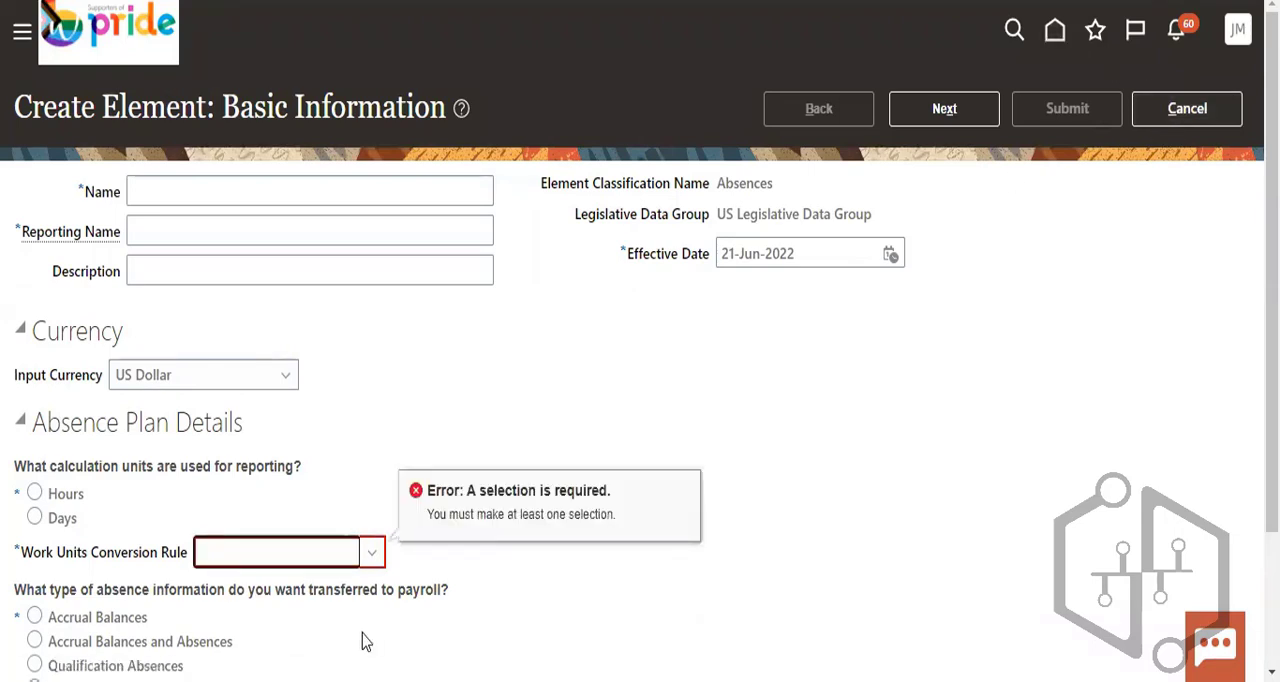
- Set the work units conversion rule to Standard Rate Daily and cancel the Absences element
left_click(372, 553)
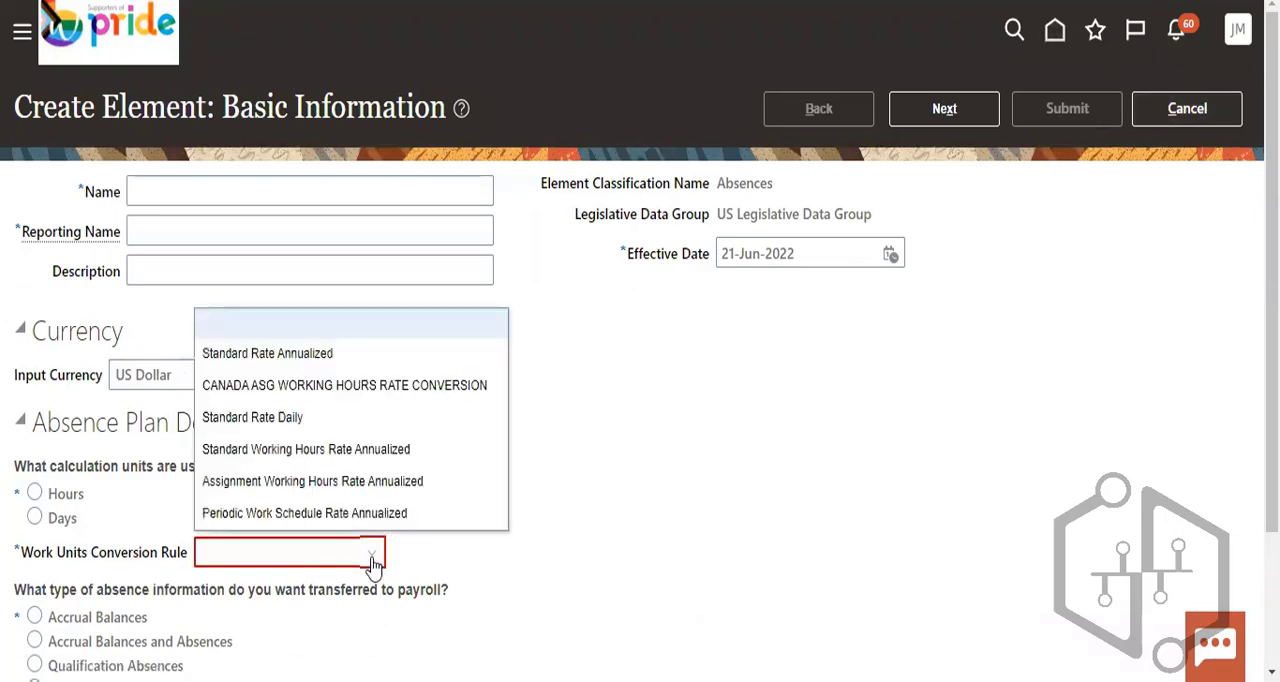
left_click(316, 419)
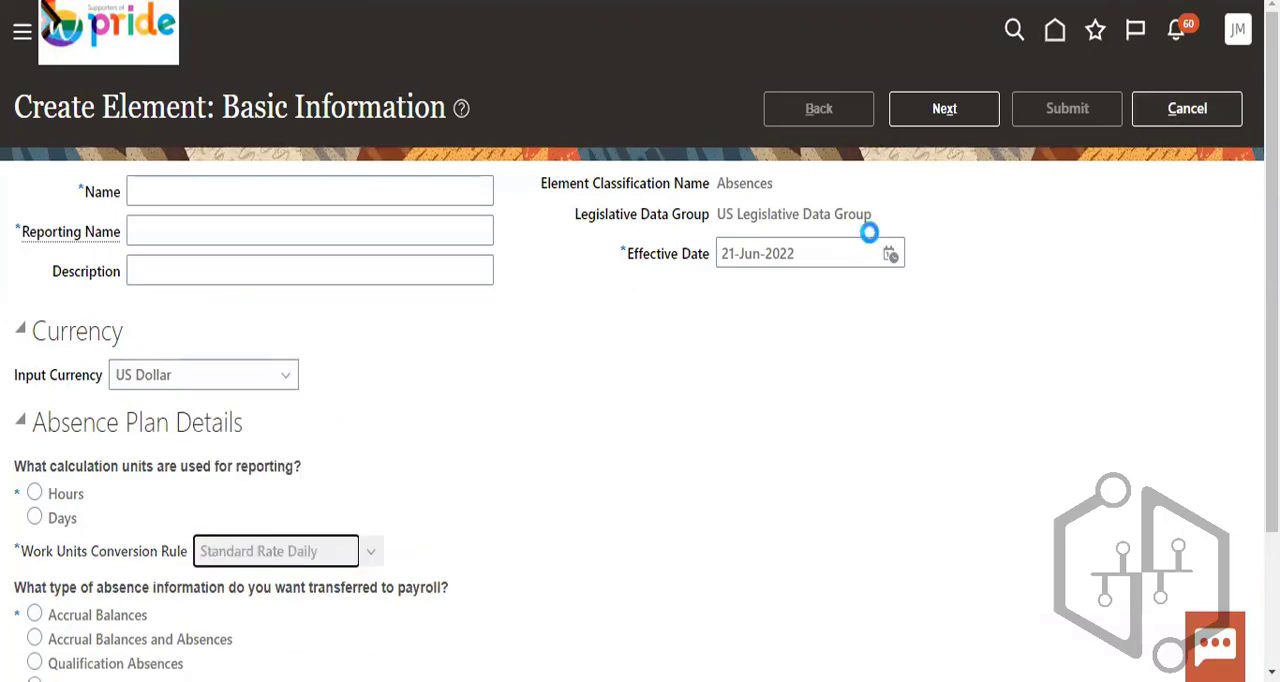
left_click(1192, 110)
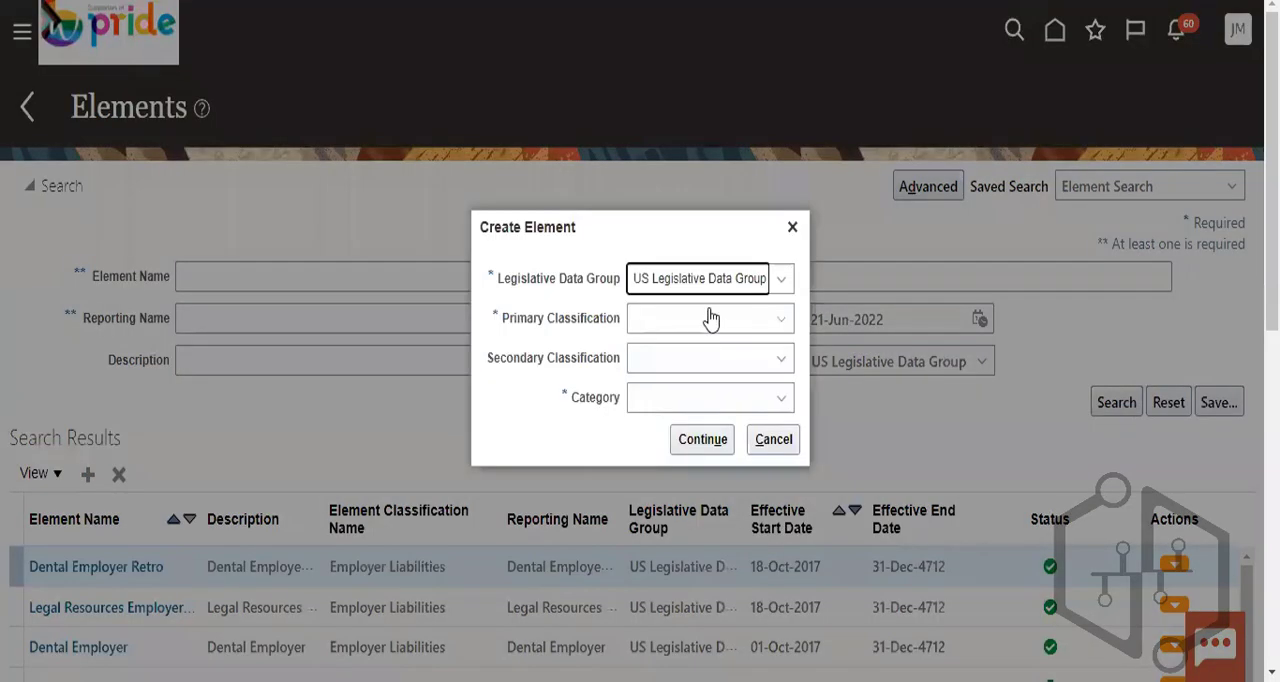
- Start another element for the US Legislative Data Group with Standard Earnings as the primary classification
left_click(709, 320)
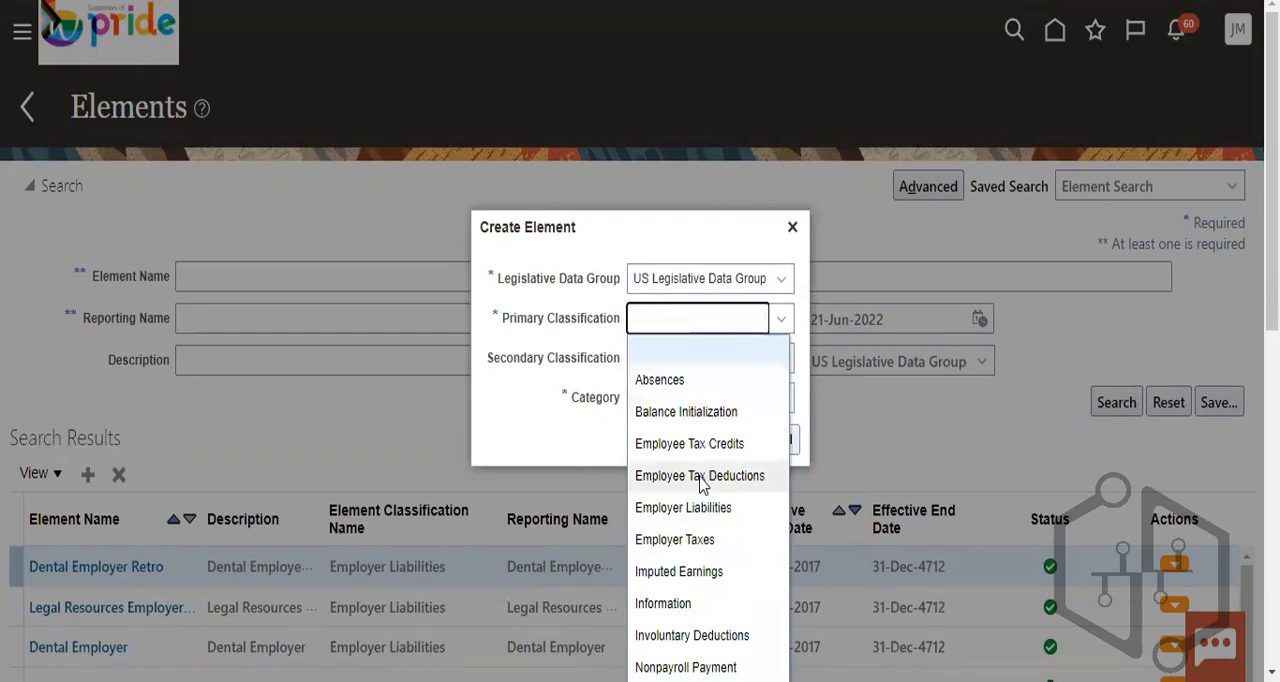
key("p")
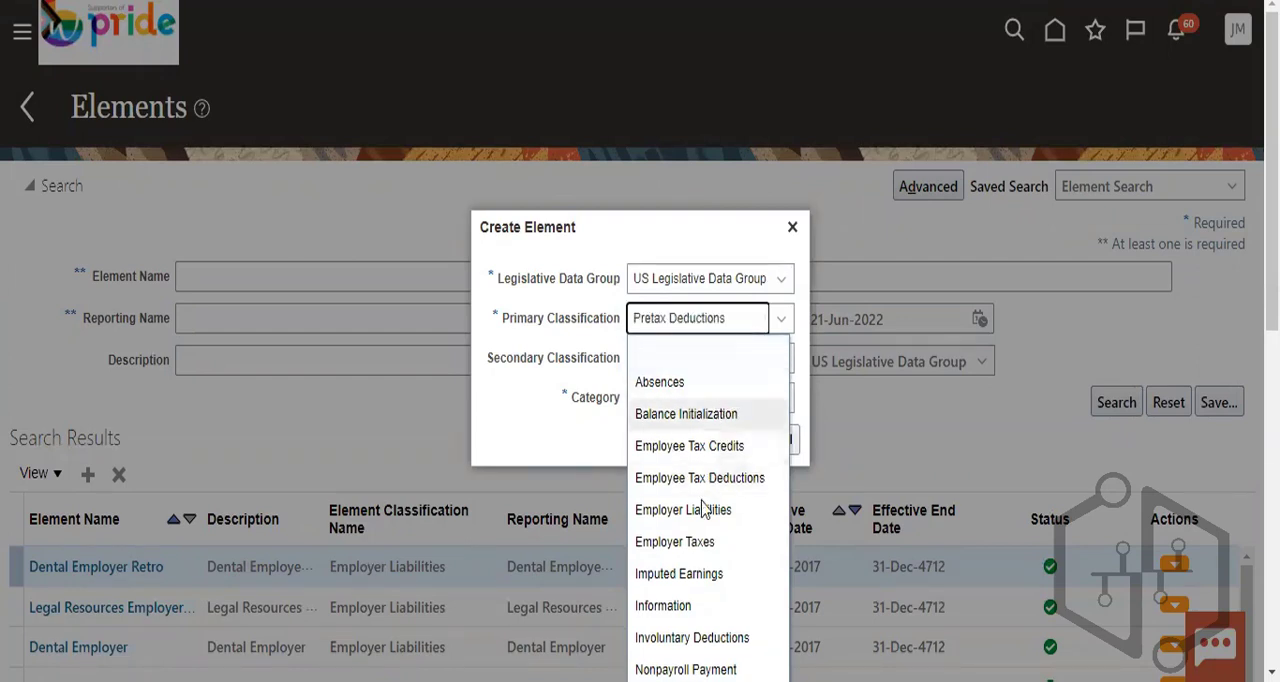
scroll(712, 510, "down", 2)
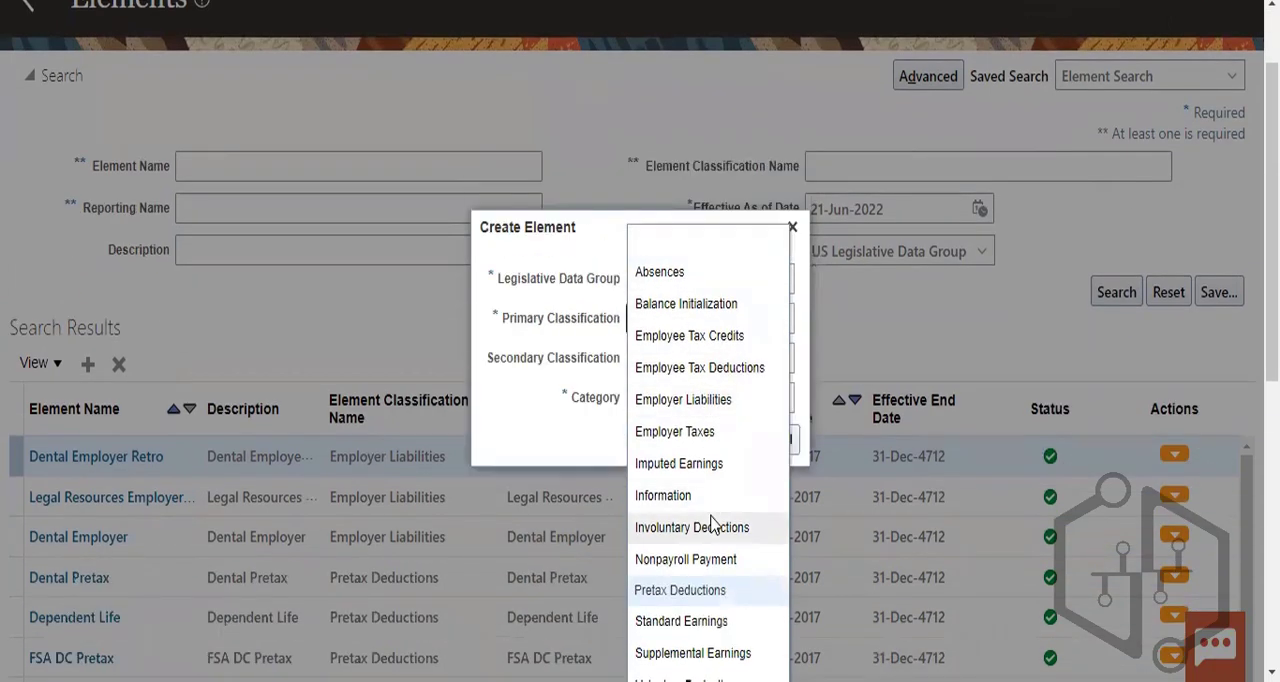
scroll(716, 520, "down", 2)
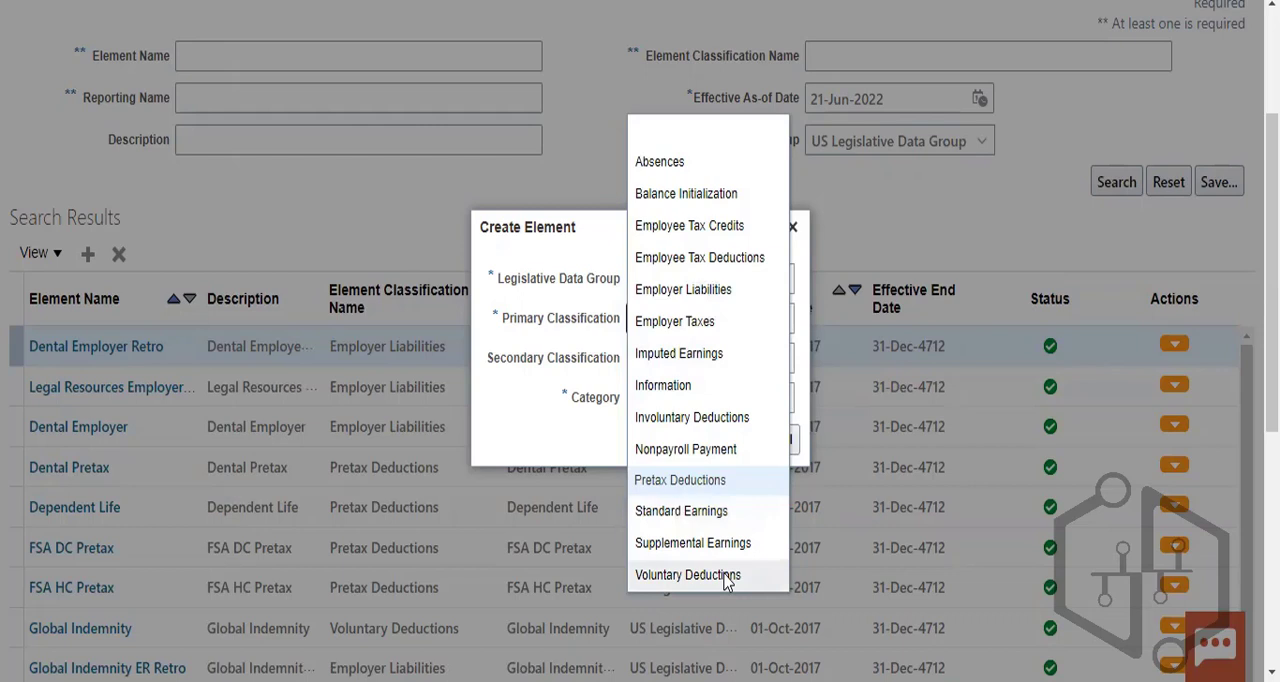
left_click(678, 511)
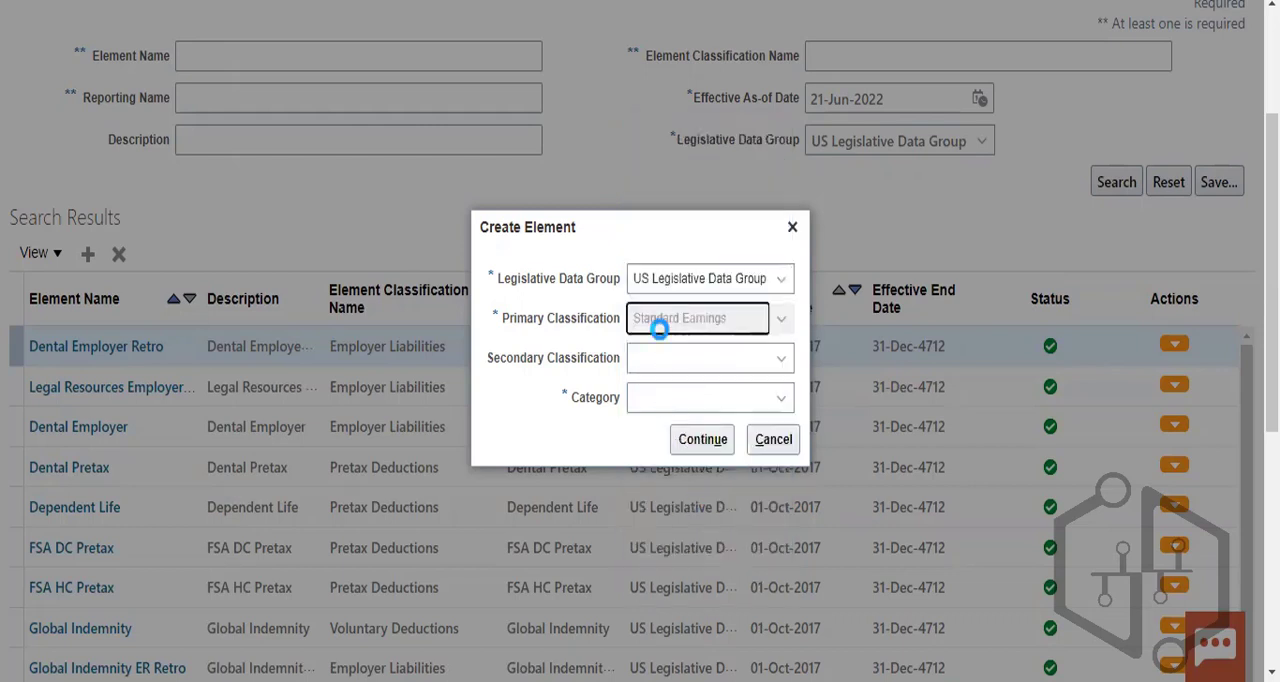
- Set the secondary classification to Regular and the category to Standard, and continue to the basic information
left_click(723, 366)
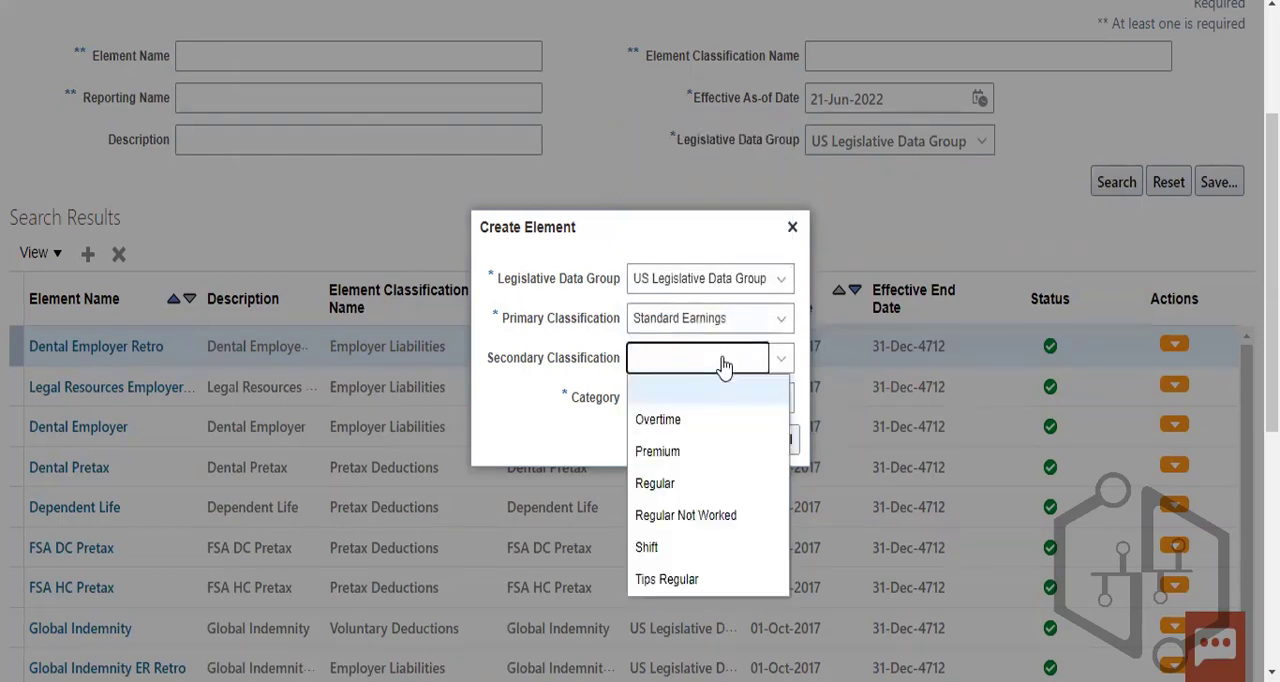
left_click(668, 486)
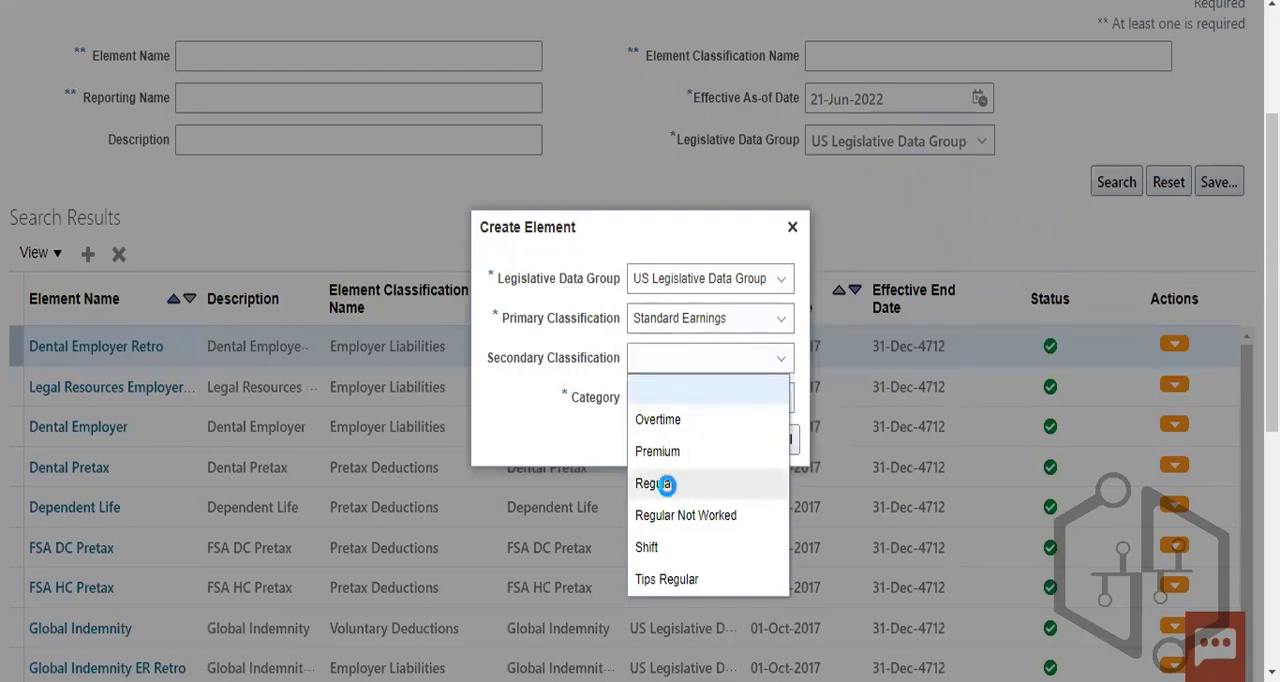
left_click(738, 402)
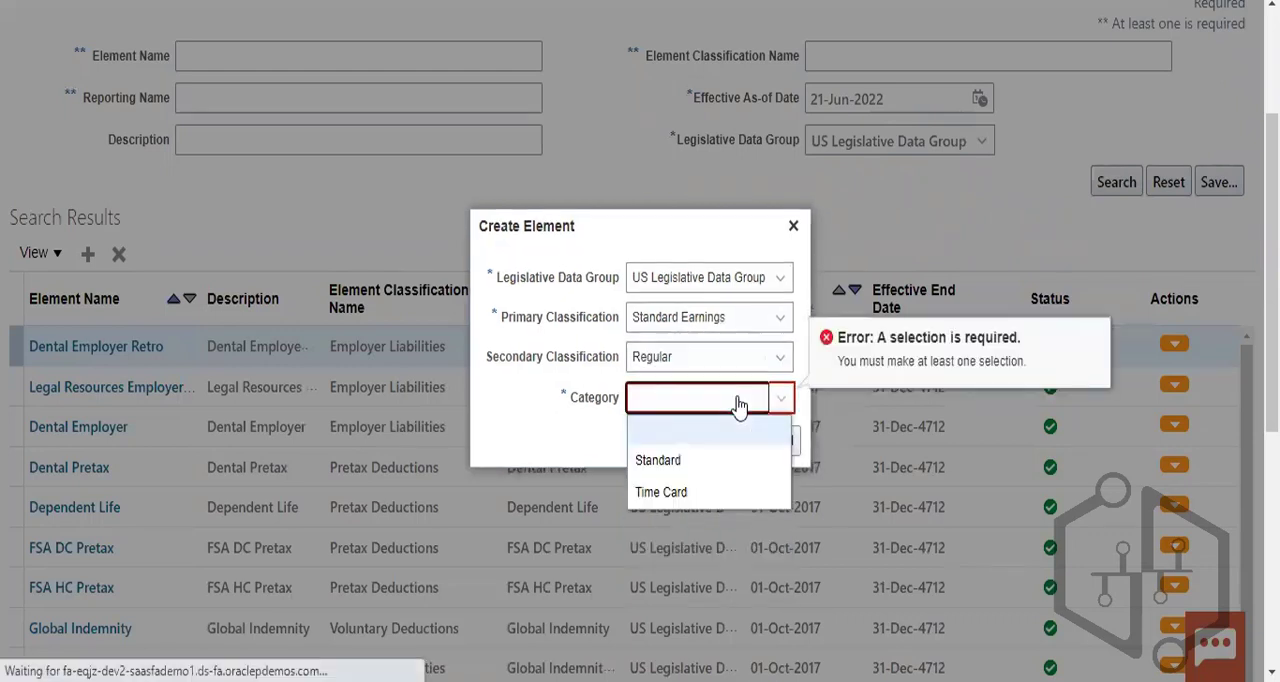
left_click(725, 460)
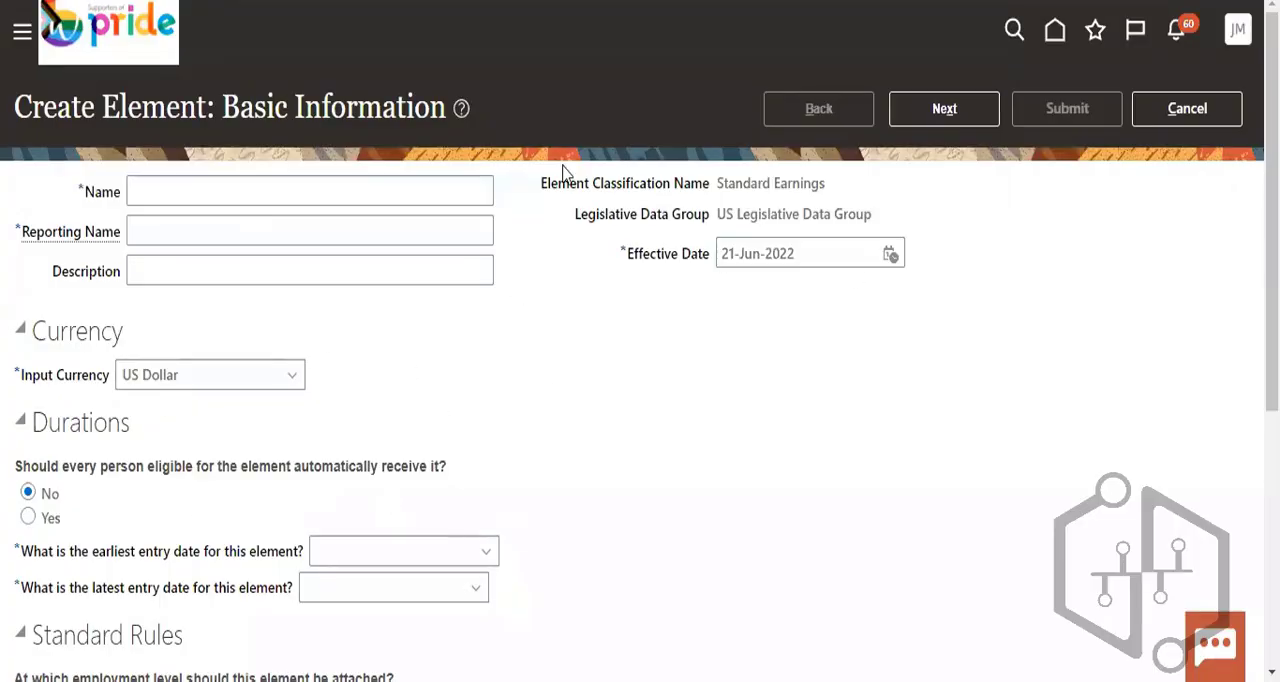
- Name the new Standard Earnings element "US_Insurance element"
left_click_drag(43, 110, 215, 122)
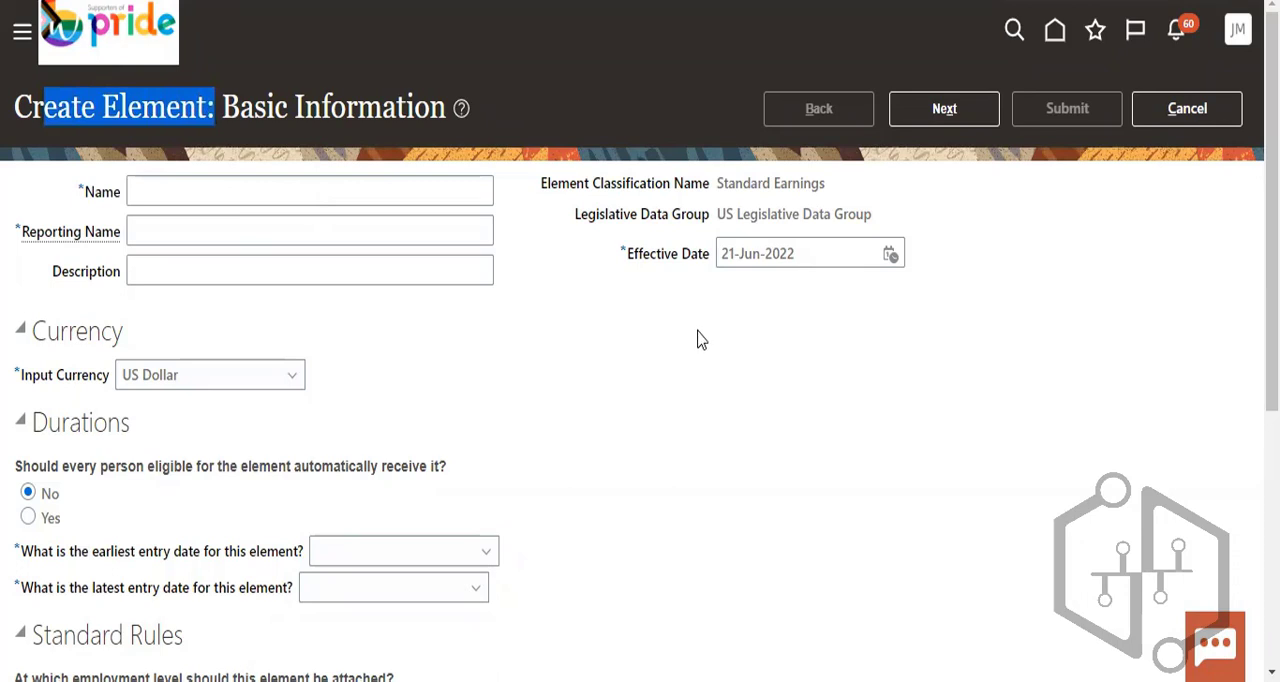
left_click(210, 195)
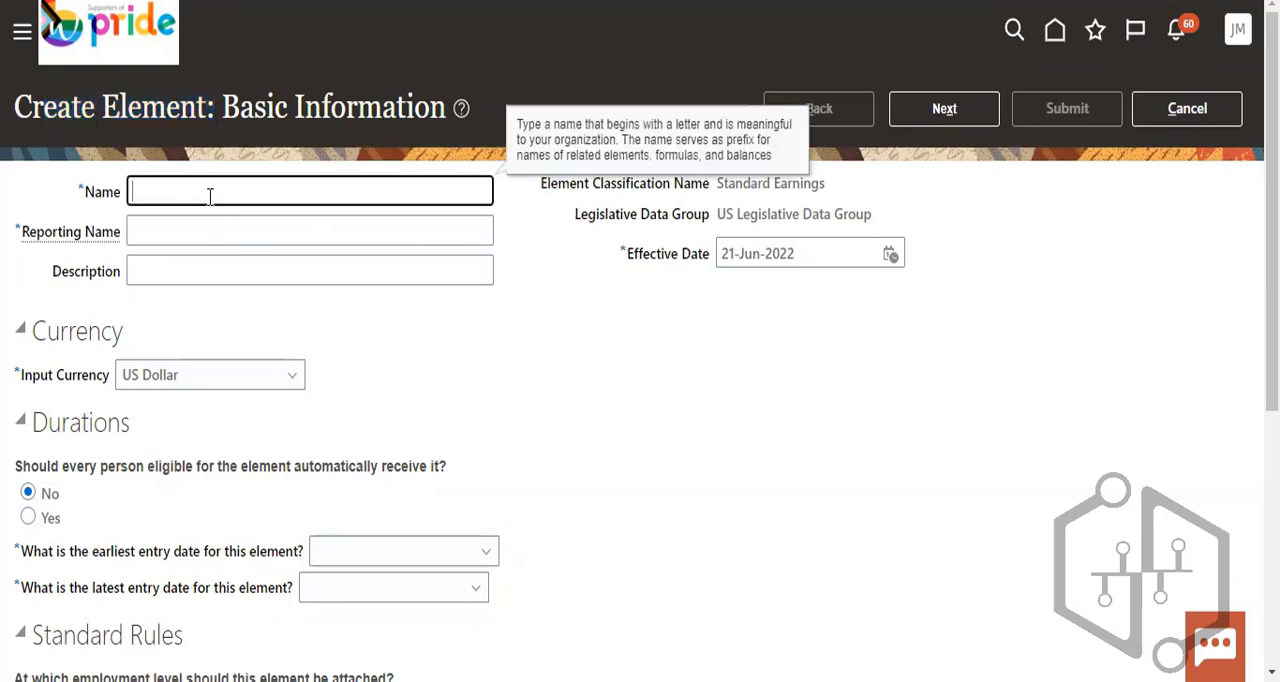
type("US_")
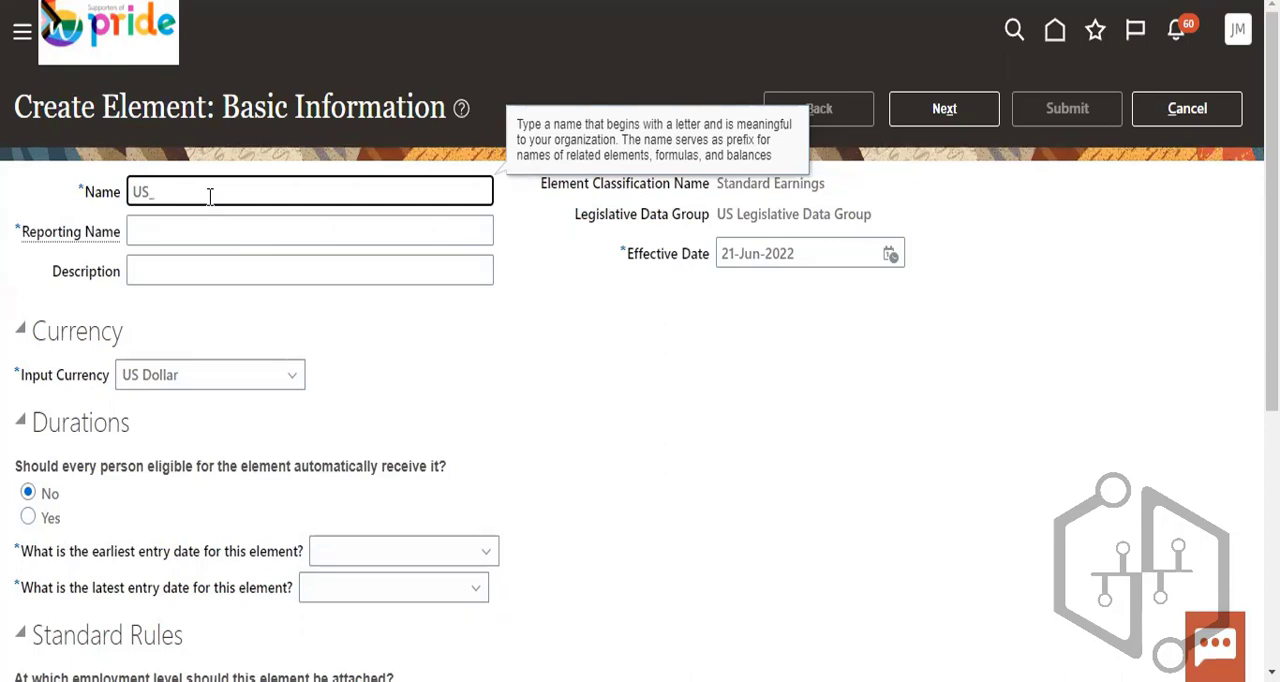
type("Insurance")
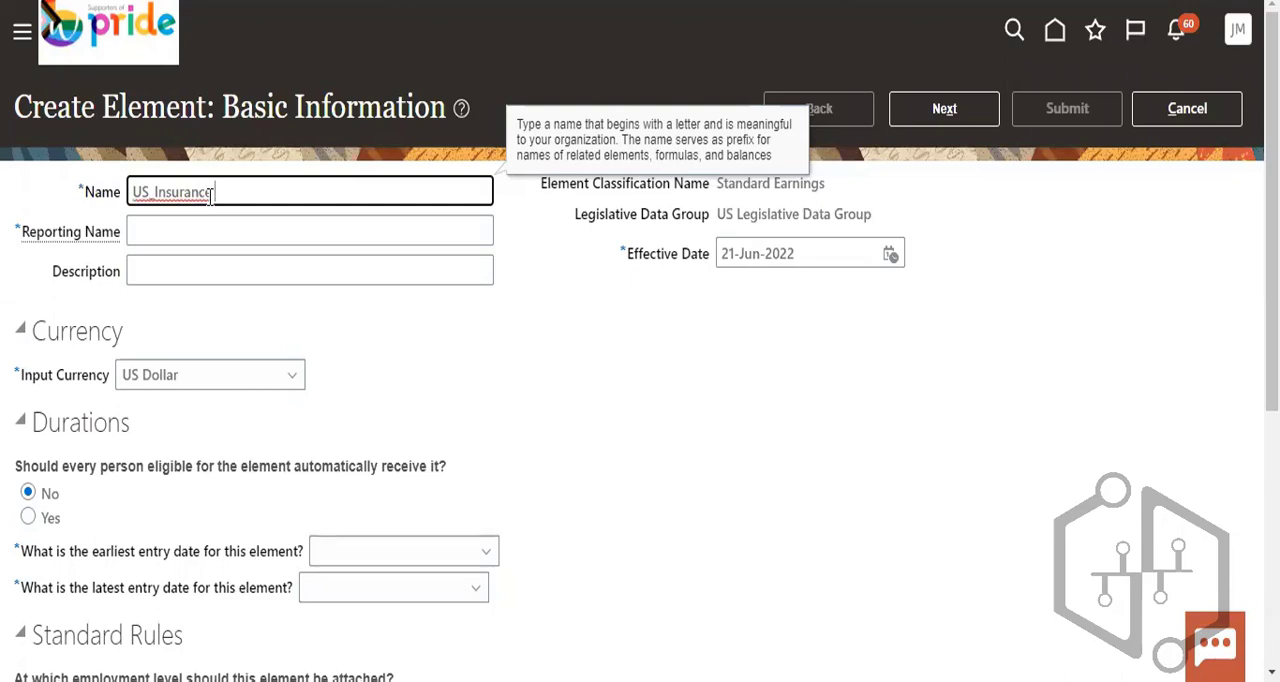
type(" ele")
key("BackSpace")
key("BackSpace")
type("ment")
- Enter "US_insuance" as the element's reporting name
left_click(180, 232)
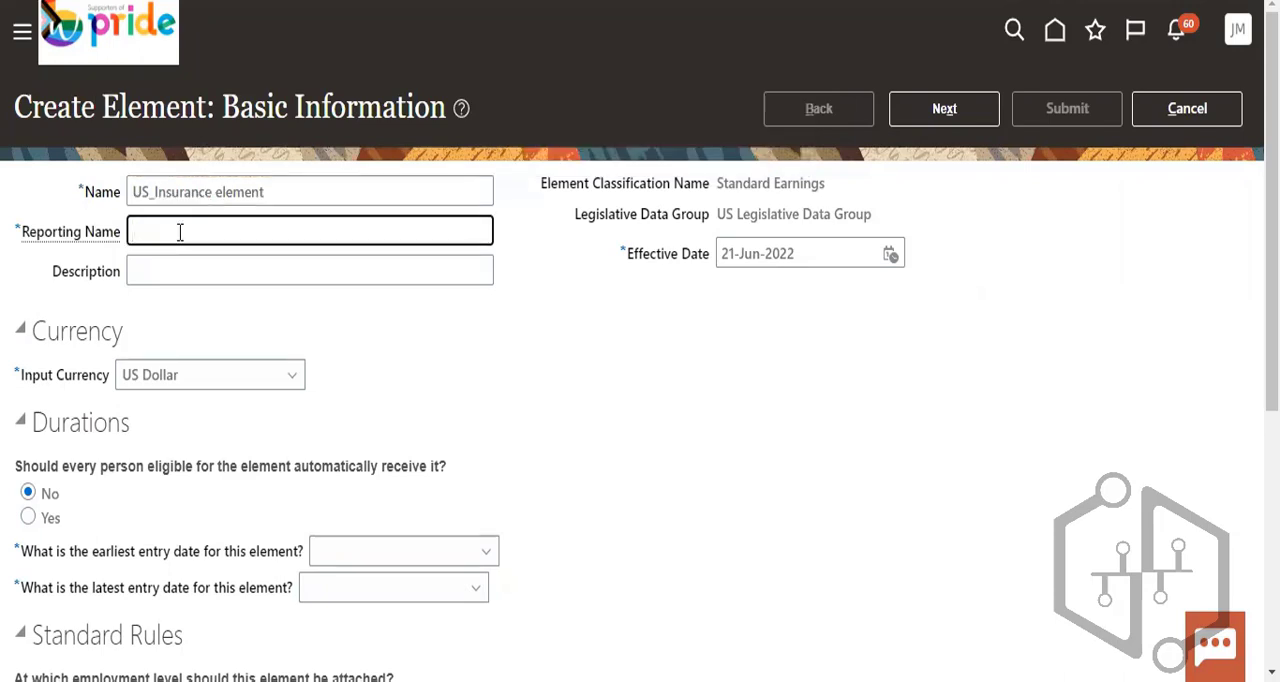
type("US_Re")
type("portin")
key("BackSpace")
key("BackSpace")
key("BackSpace")
key("BackSpace")
key("BackSpace")
key("BackSpace")
key("BackSpace")
key("BackSpace")
type("insurance")
- Set the effective date to 01-Jun-2022 and have every eligible person automatically receive the element
left_click(889, 254)
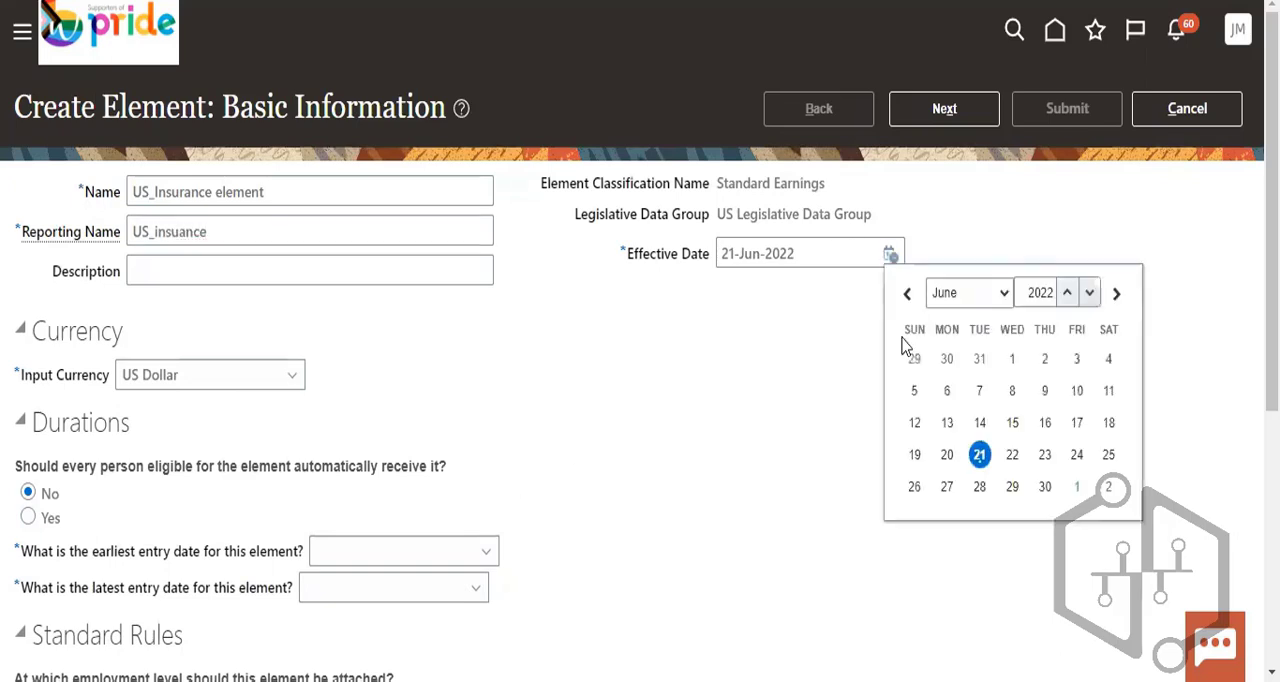
left_click(1012, 359)
scroll(686, 342, "down", 1)
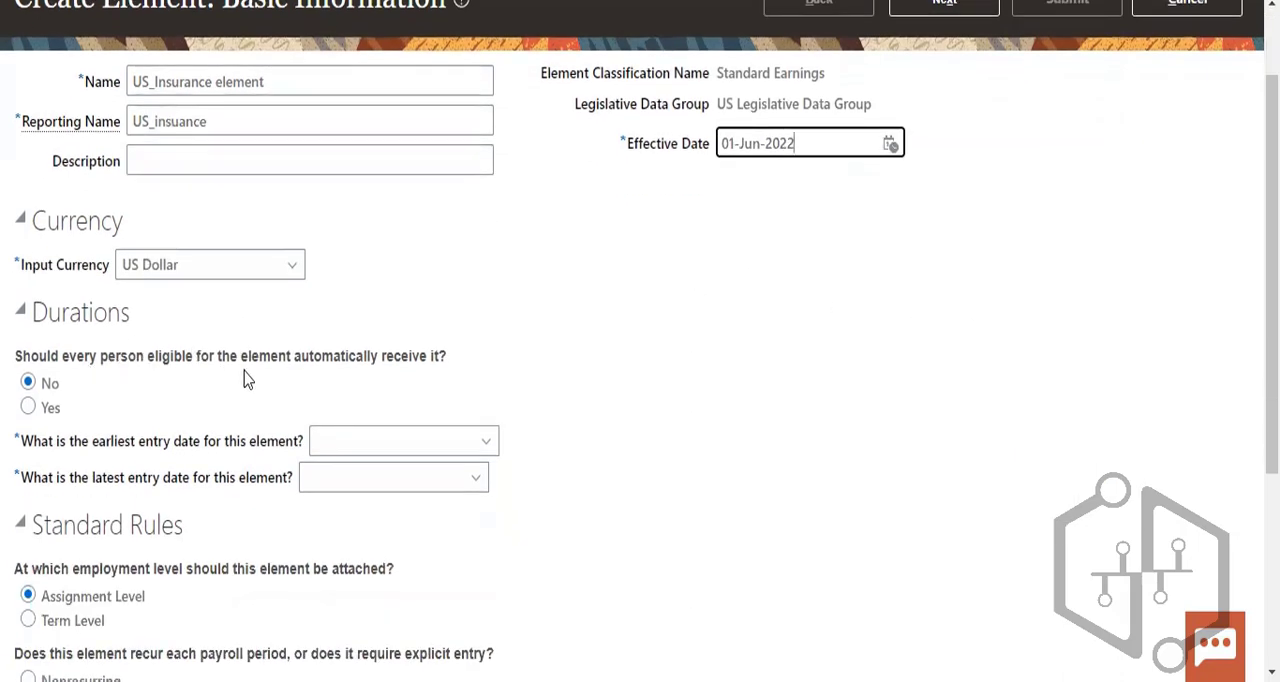
left_click(30, 410)
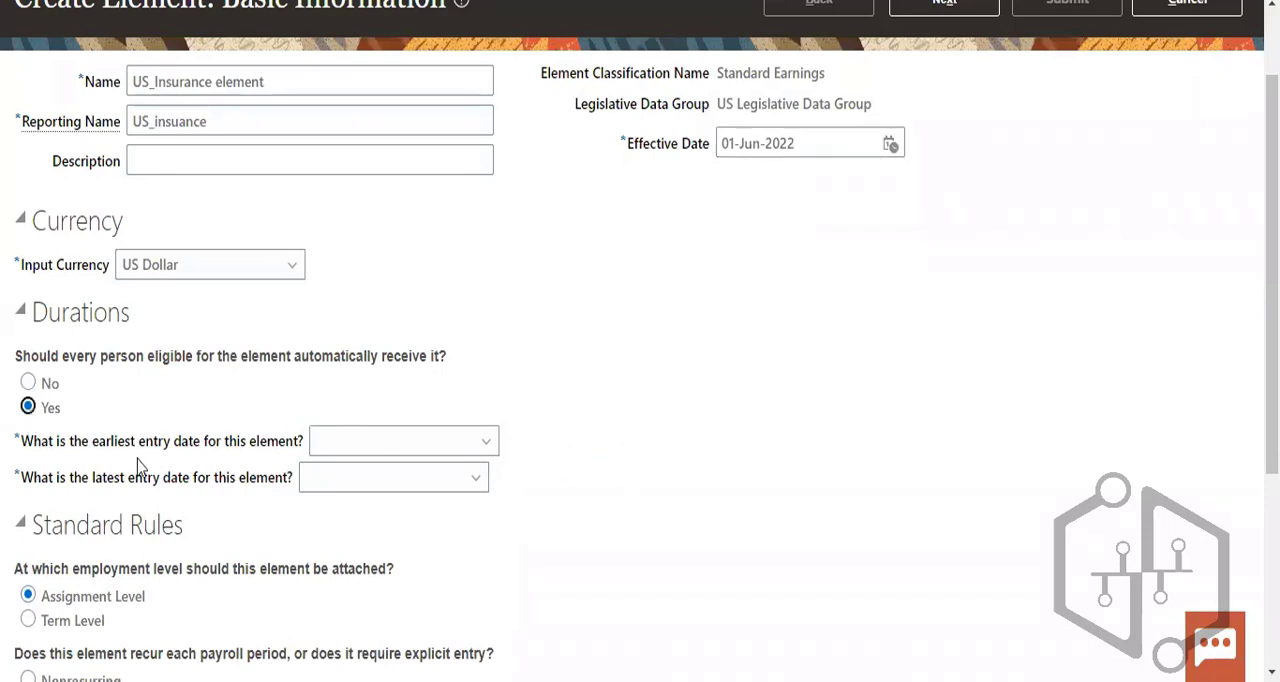
- Set the element's earliest entry date to First Standard Earning Date and its latest entry date to Final Close
left_click(387, 452)
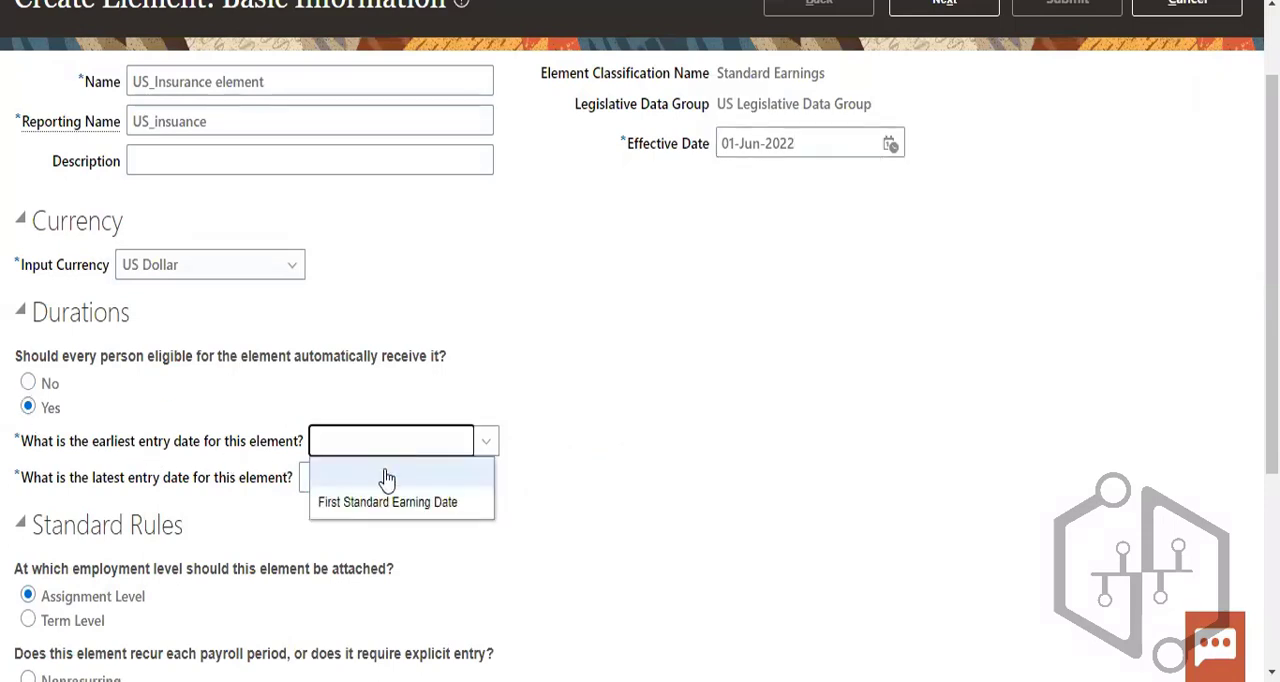
left_click(394, 506)
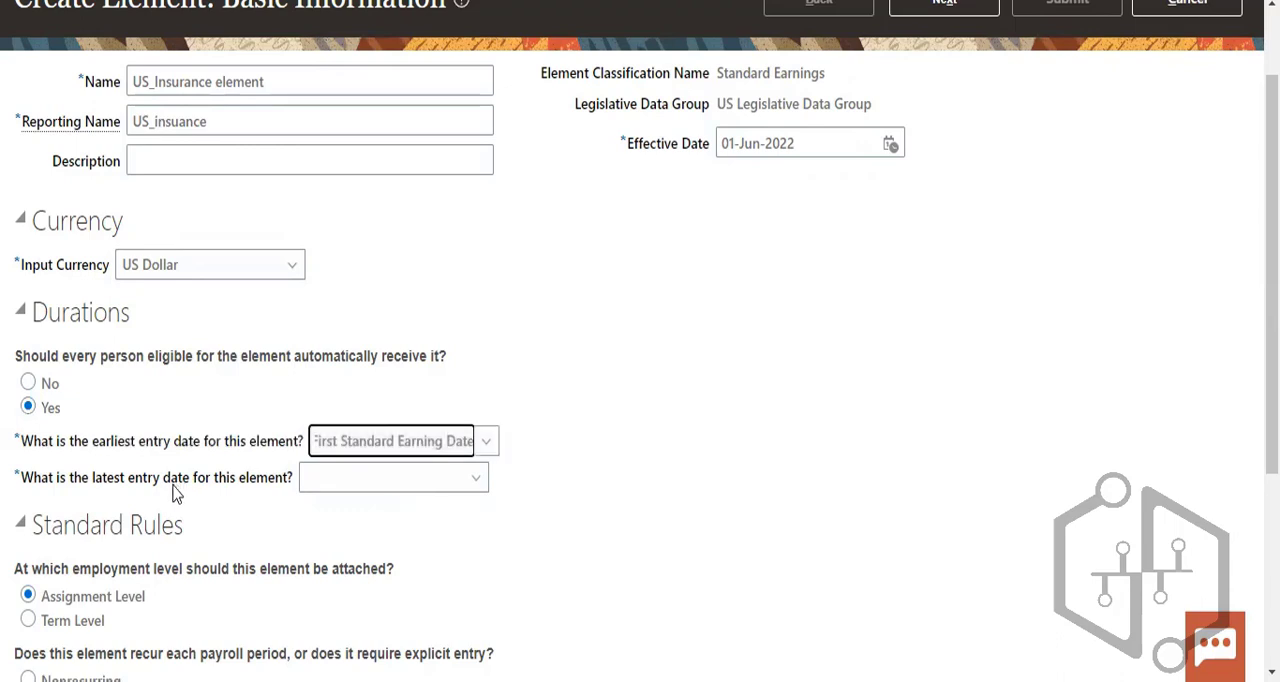
left_click(366, 479)
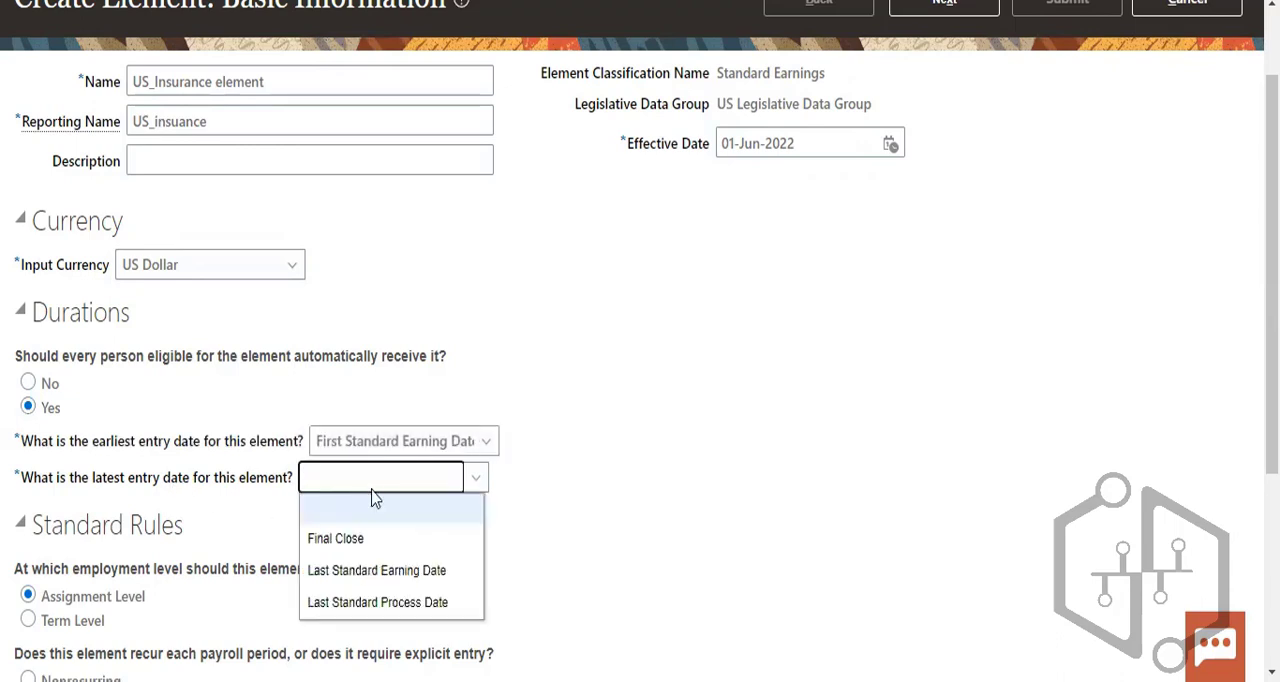
left_click(380, 540)
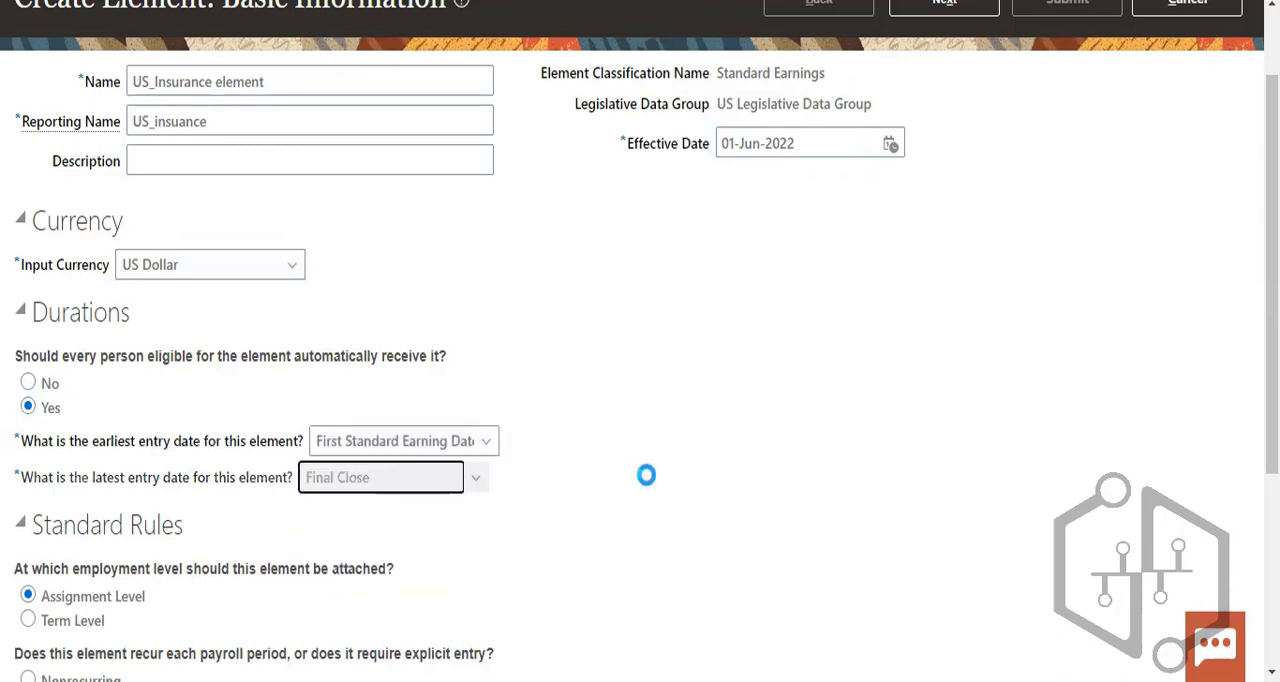
- Check the standard rules, keep their default choices, and continue to the element's additional details
scroll(391, 346, "down", 2)
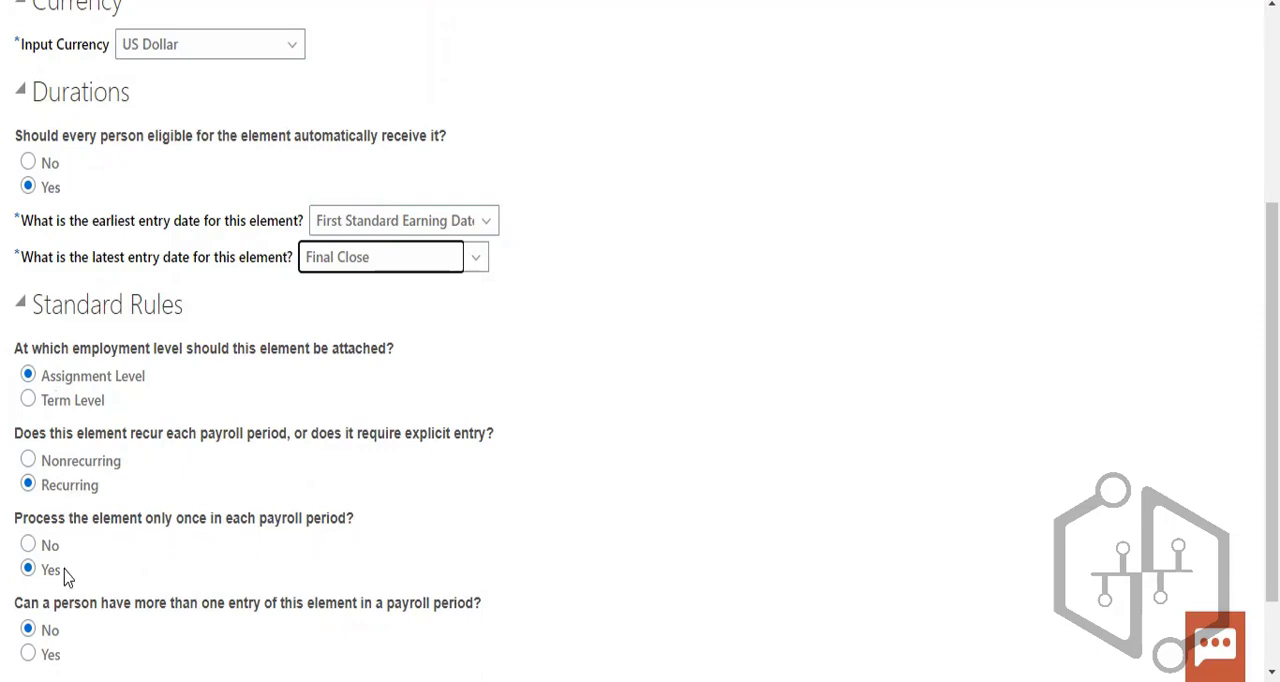
scroll(66, 577, "down", 1)
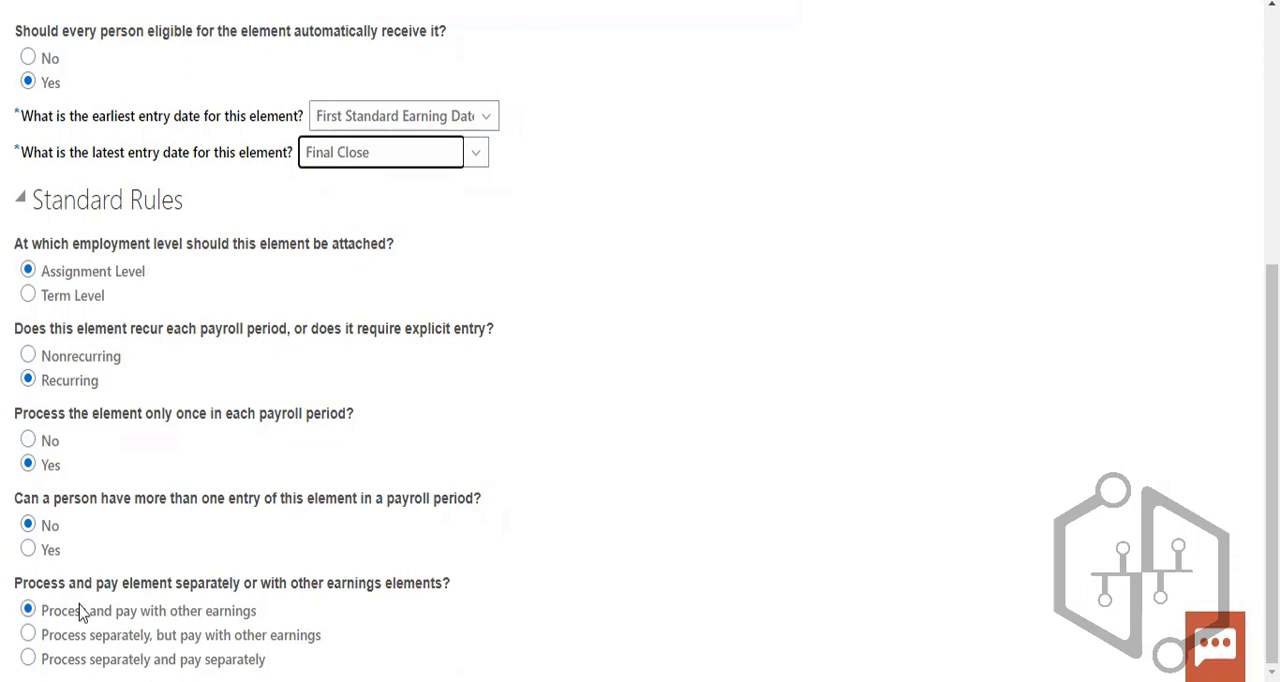
scroll(893, 5, "up", 4)
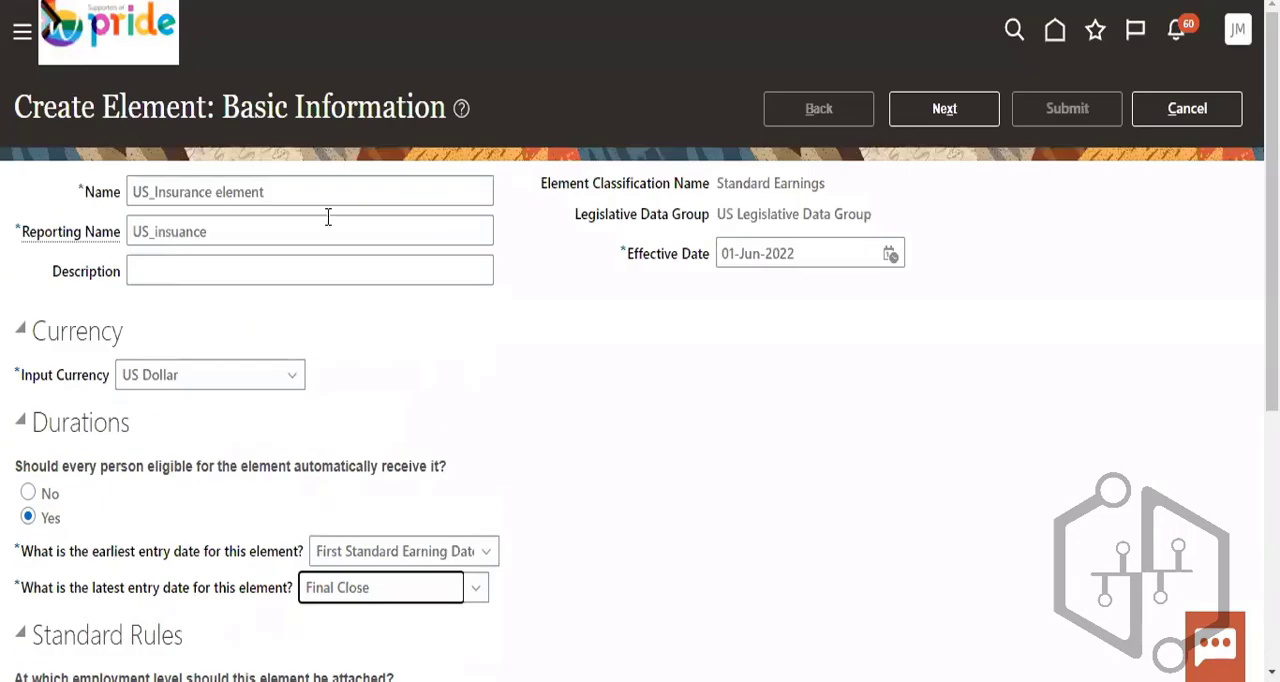
left_click(935, 113)
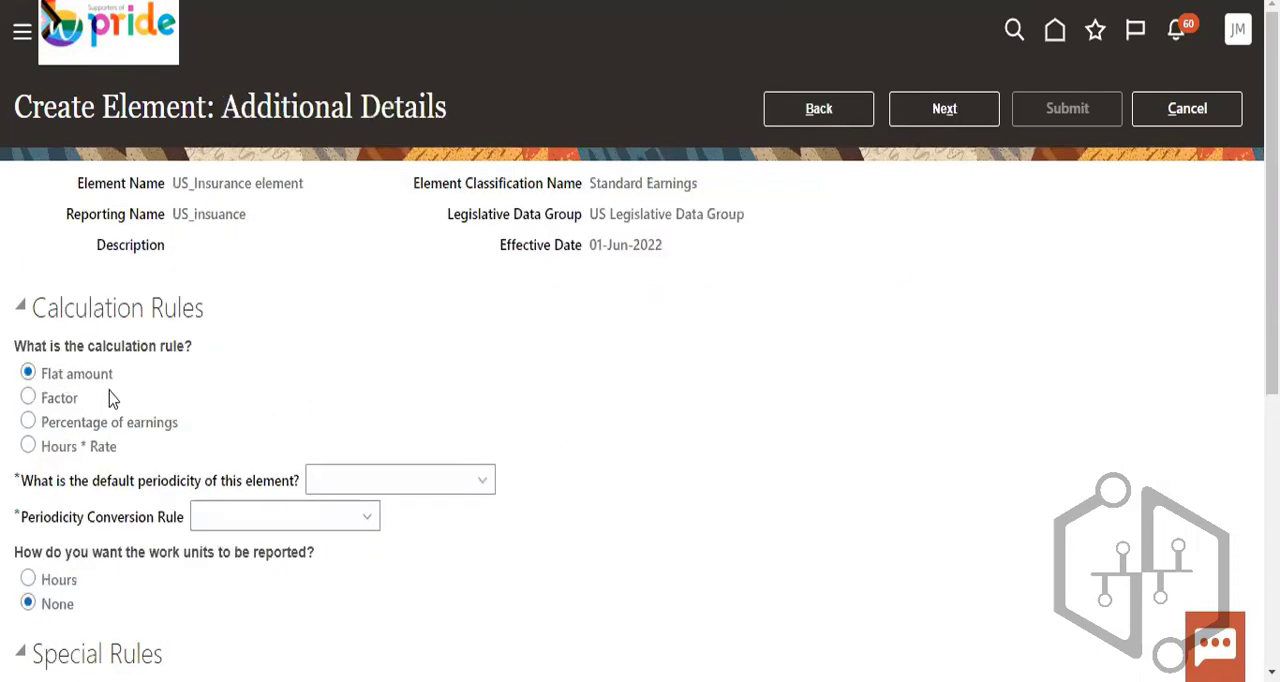
- Set the element's default periodicity to Calendar Month and its periodicity conversion rule to Standard Rate Annualized
left_click(351, 480)
left_click(371, 152)
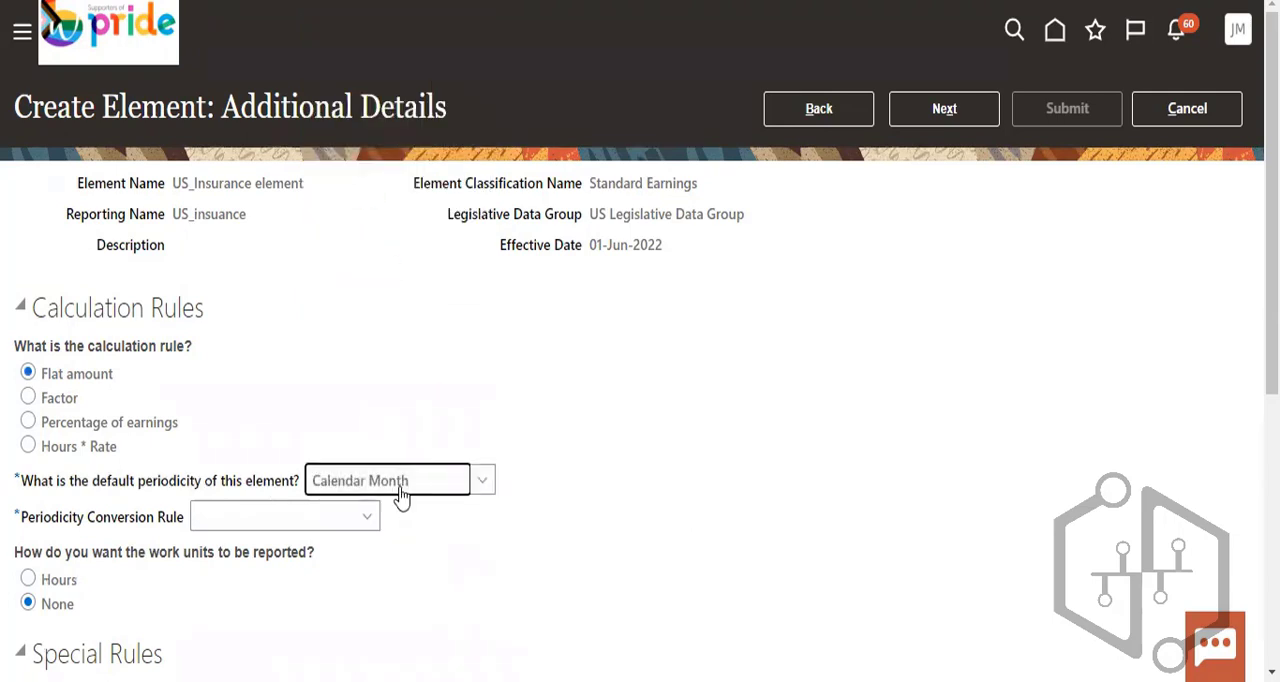
left_click(333, 520)
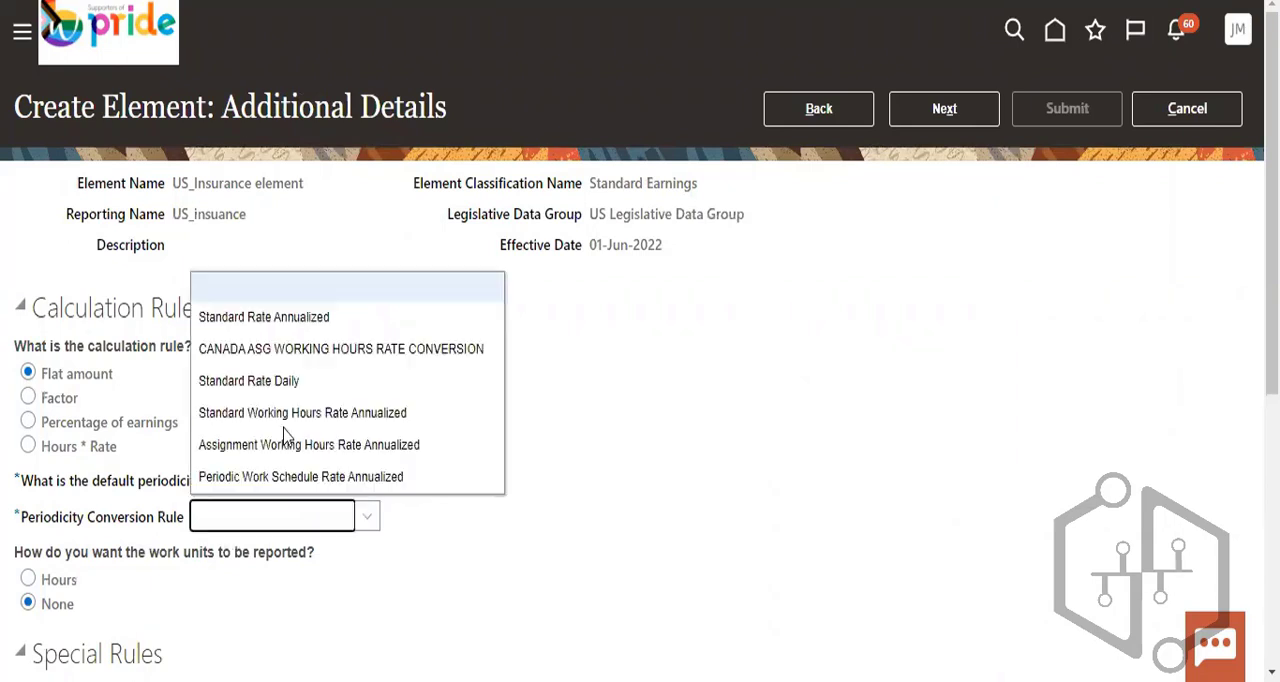
left_click(293, 320)
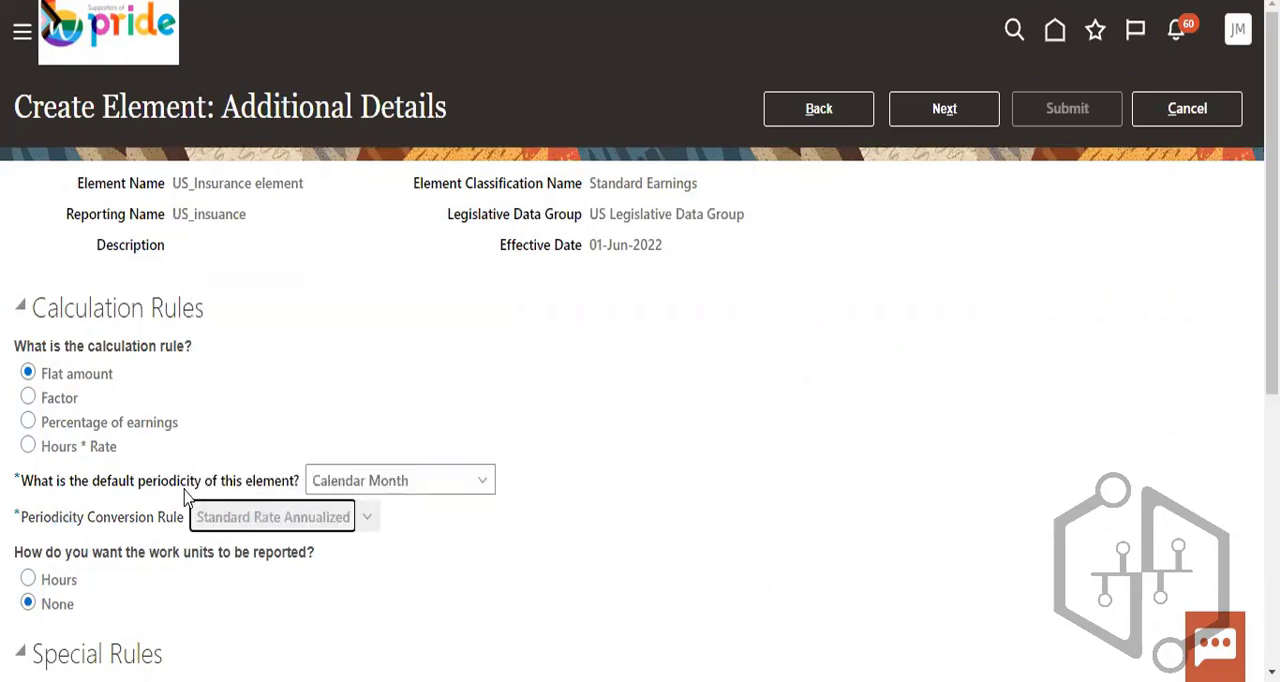
left_click(287, 521)
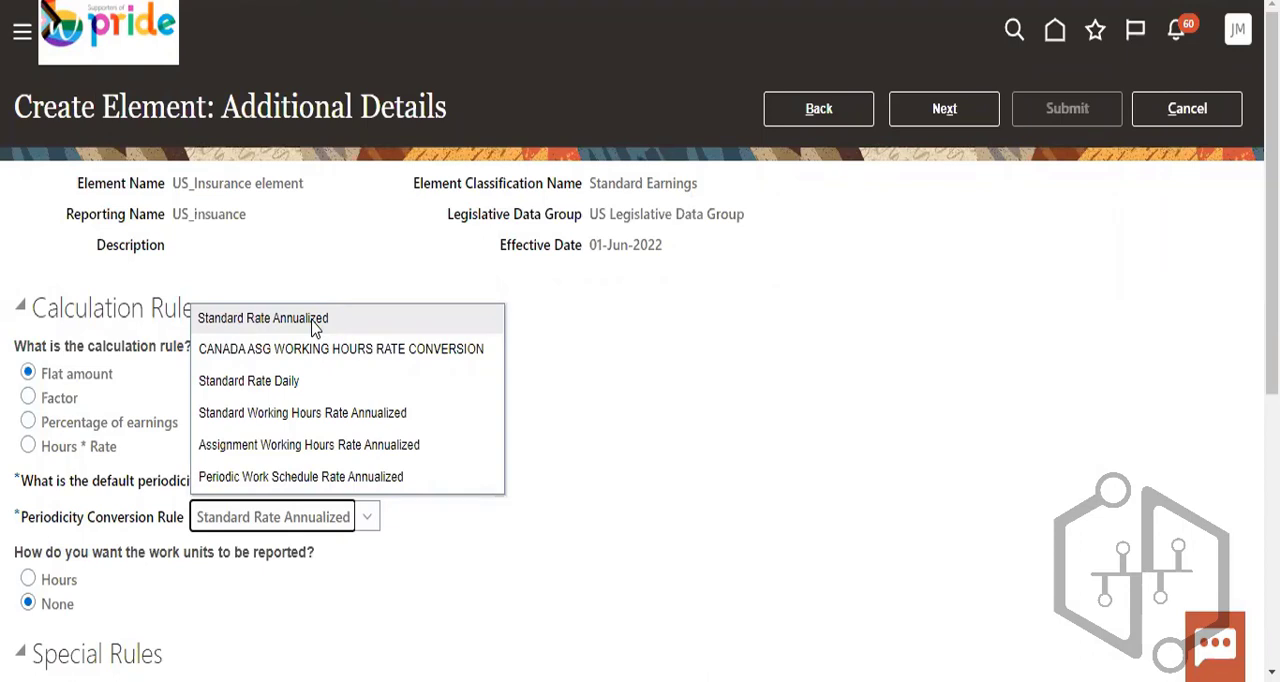
left_click(606, 519)
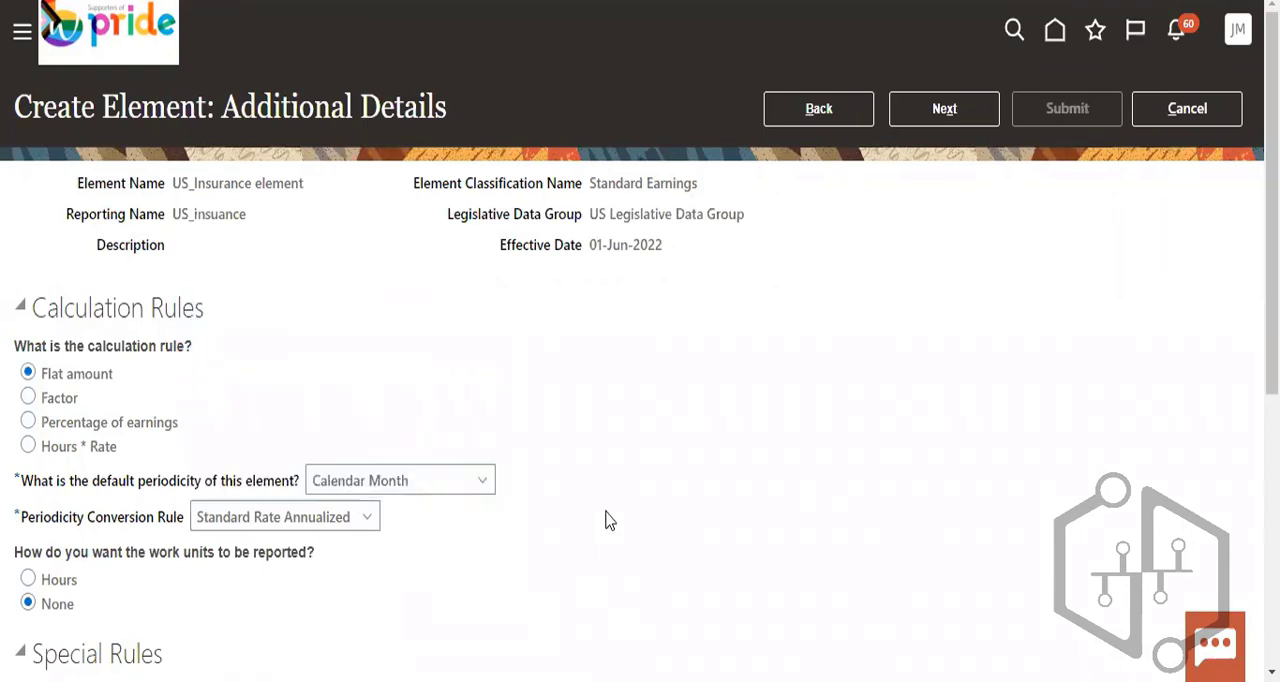
- Check the special and overtime rules, keep their default choices, and continue to the element review
scroll(608, 520, "down", 5)
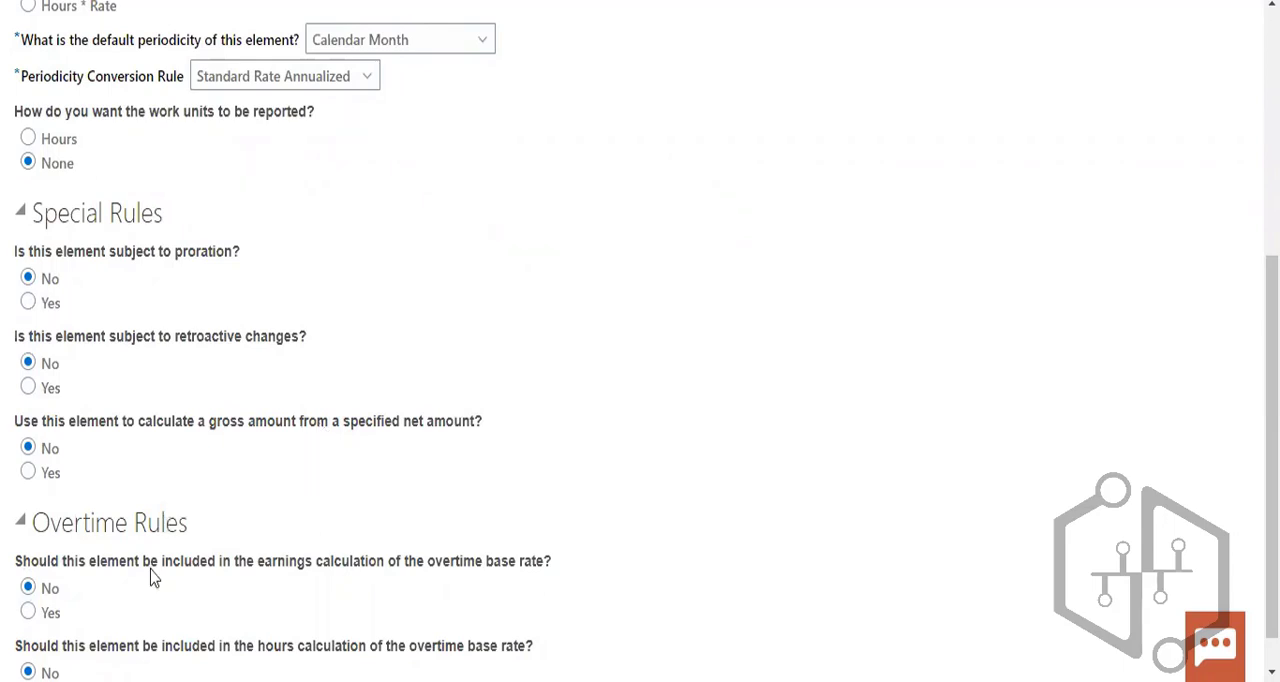
scroll(384, 582, "down", 1)
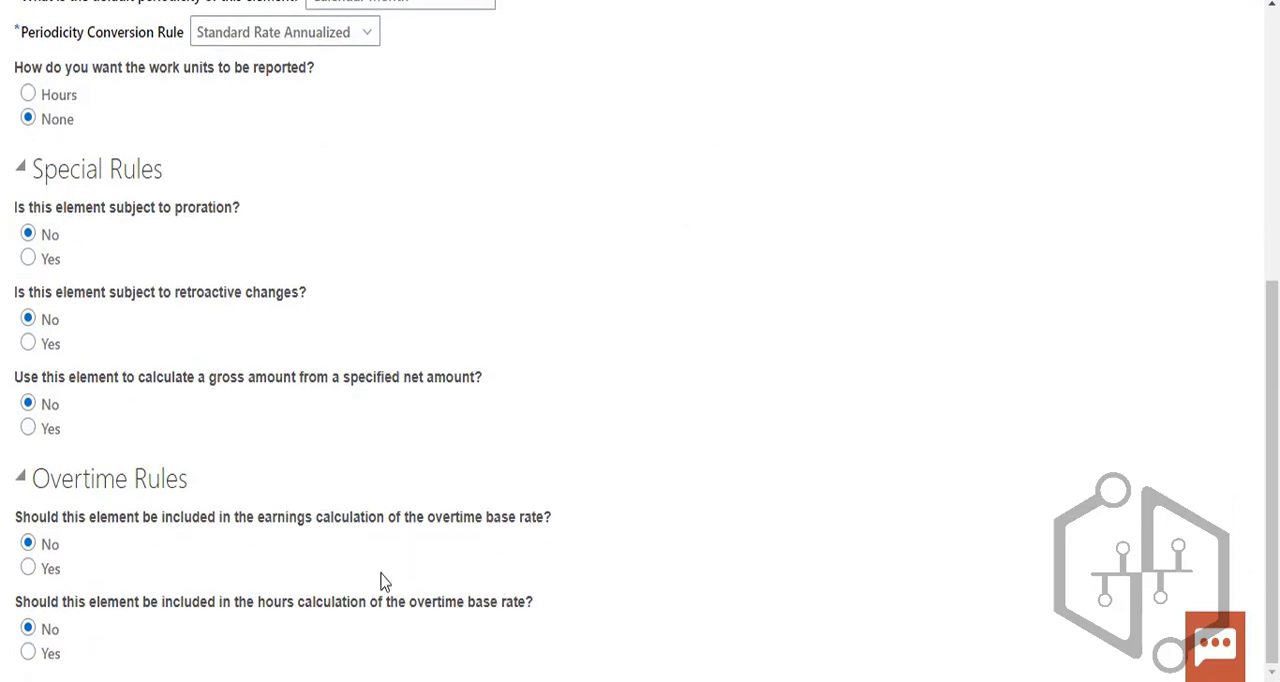
scroll(391, 543, "up", 5)
left_click(944, 108)
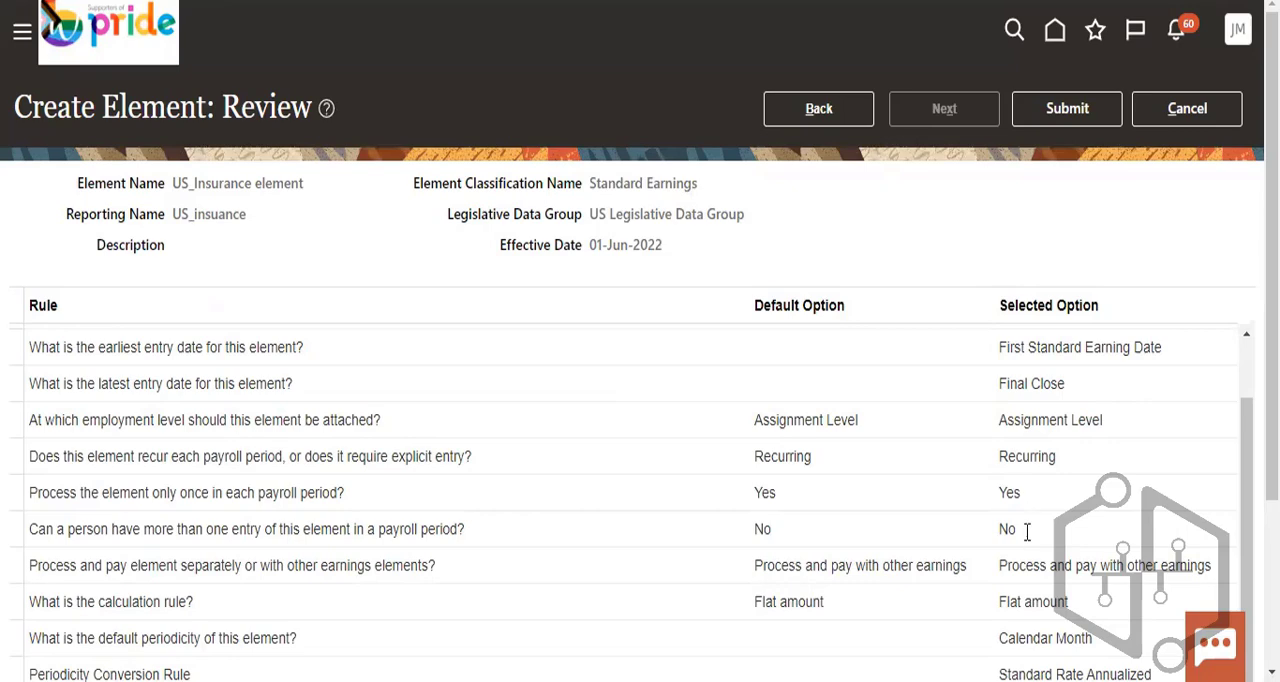
- Review the selected options for every rule and submit the new element
scroll(1030, 531, "down", 2)
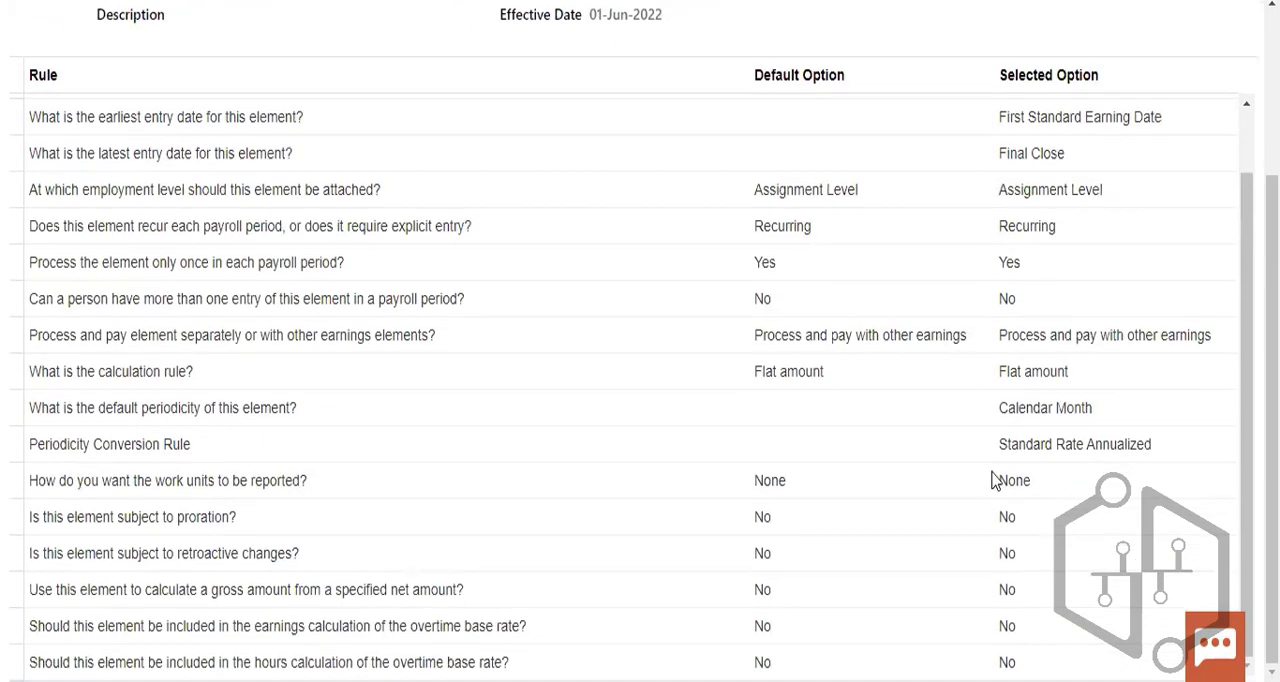
scroll(995, 478, "up", 2)
left_click(1066, 108)
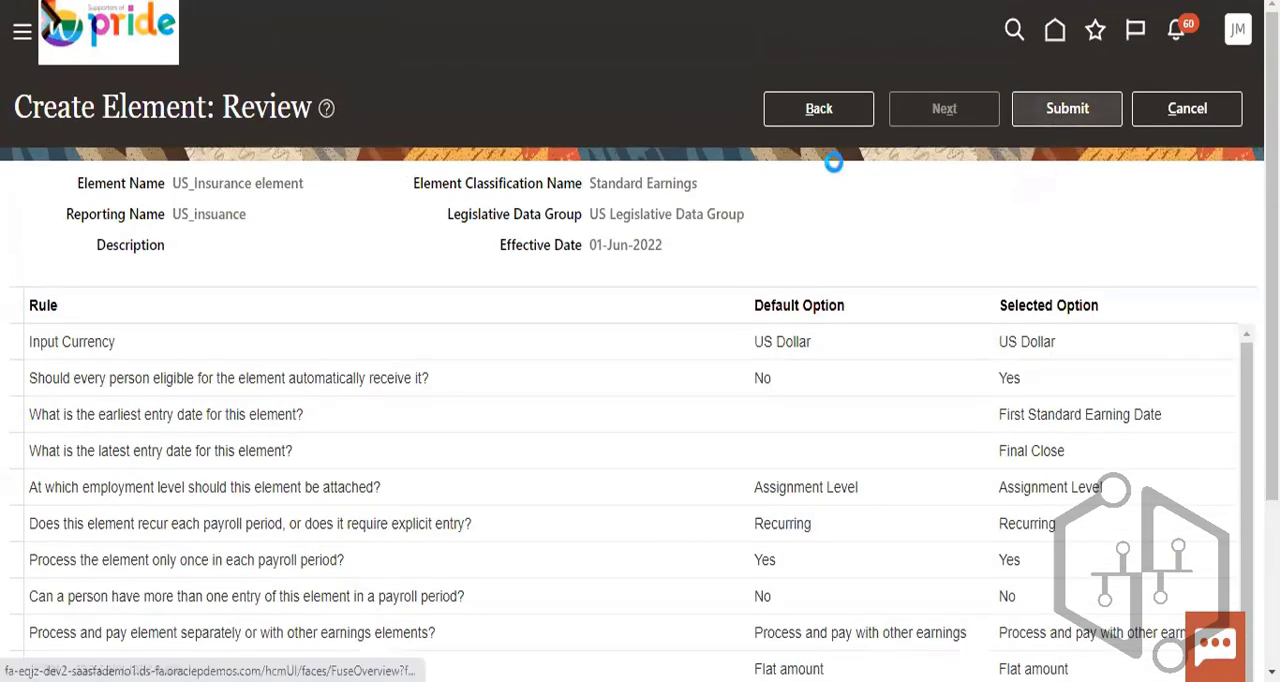
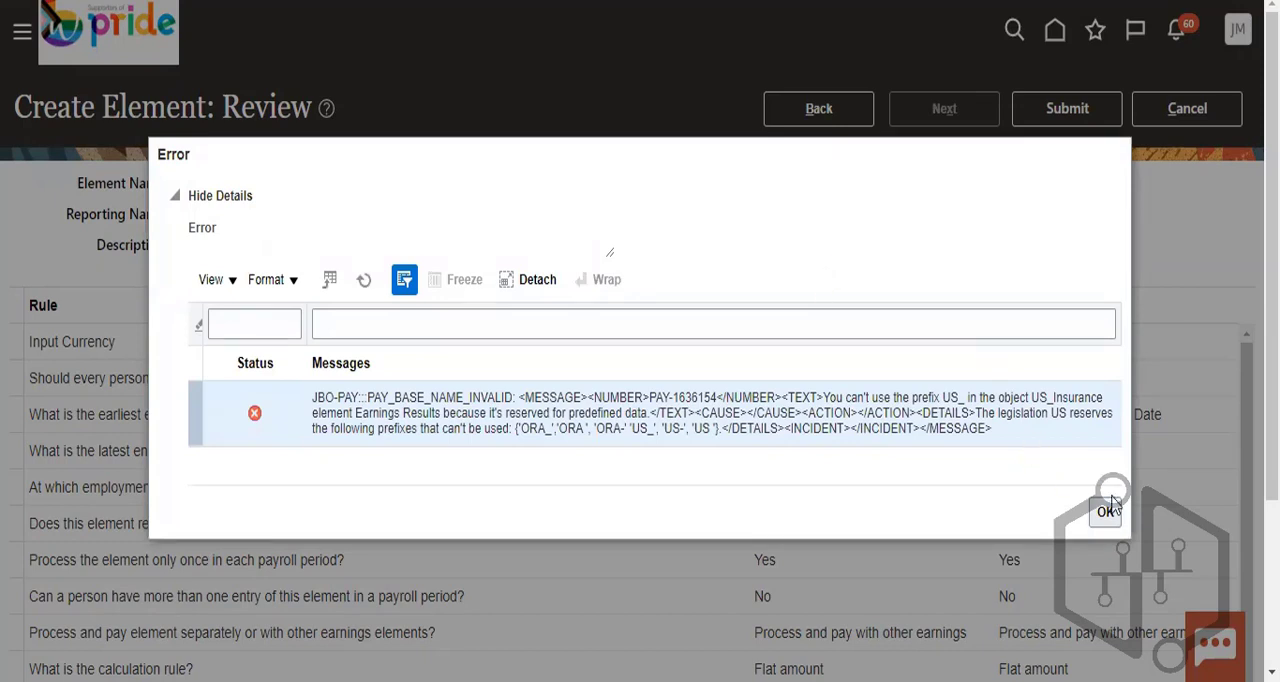
- Dismiss the submission error and permanently delete the US_Insurance element from the element list
left_click(1105, 512)
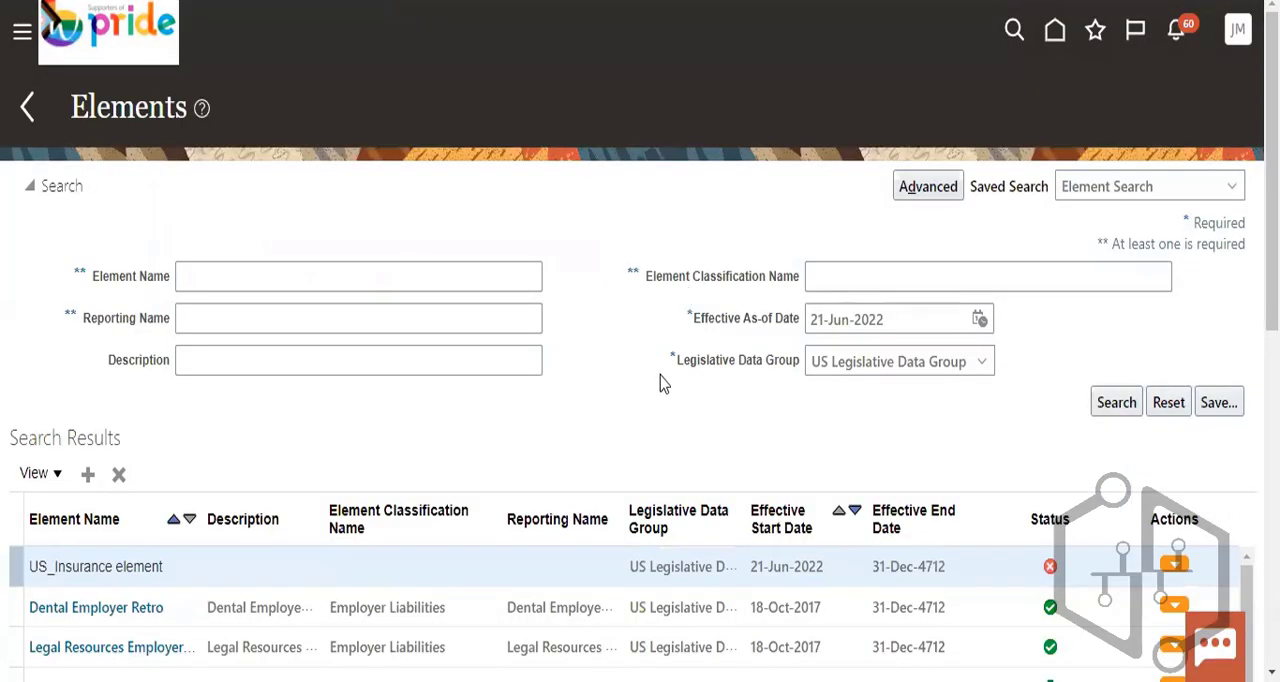
scroll(1026, 303, "down", 3)
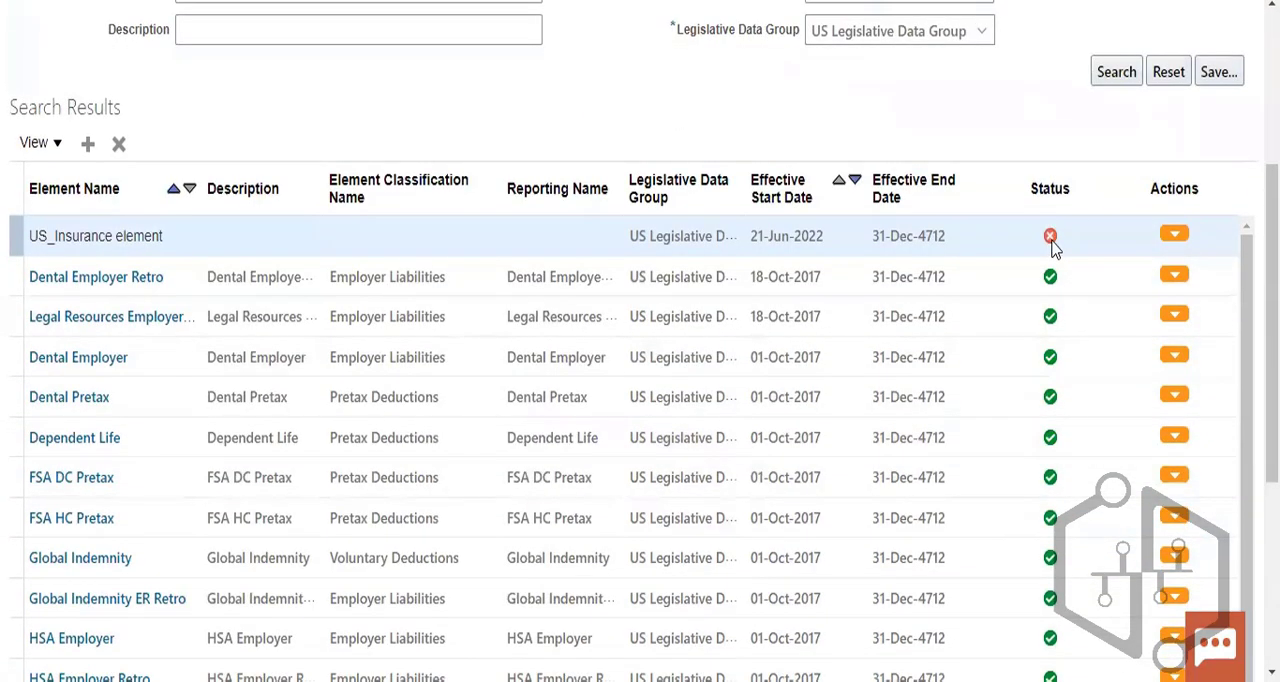
mouse_move(1052, 248)
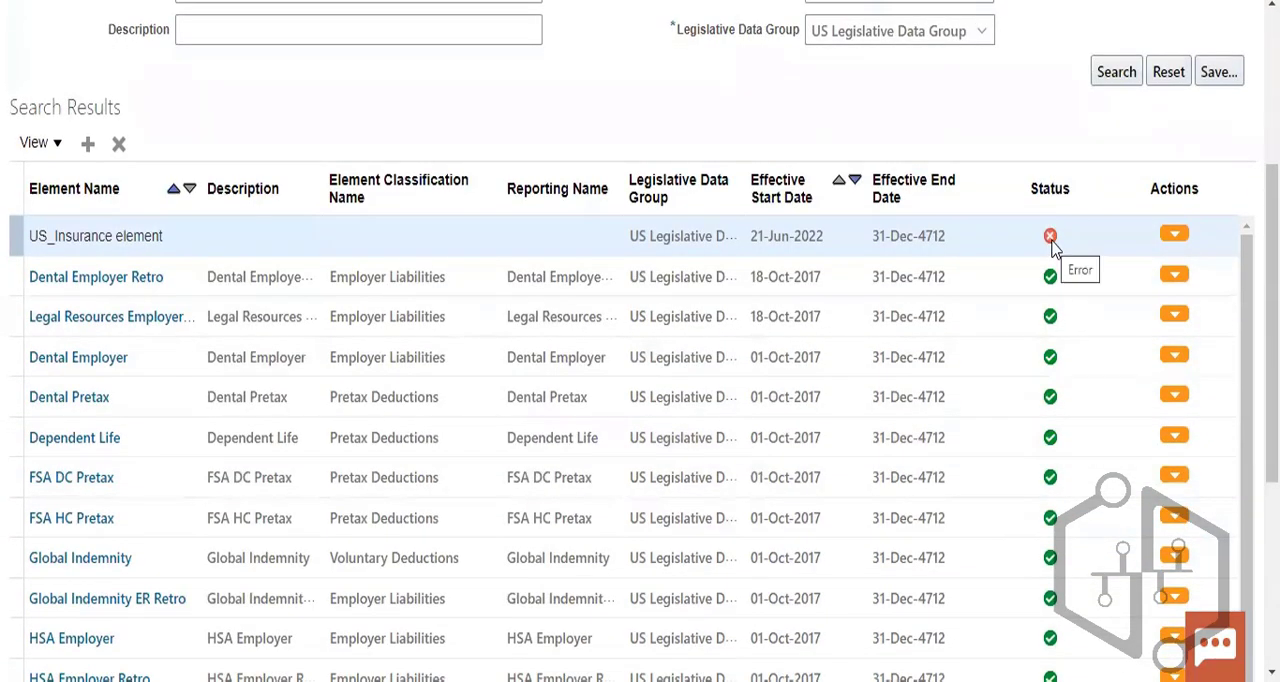
left_click(1172, 235)
scroll(1023, 134, "down", 2)
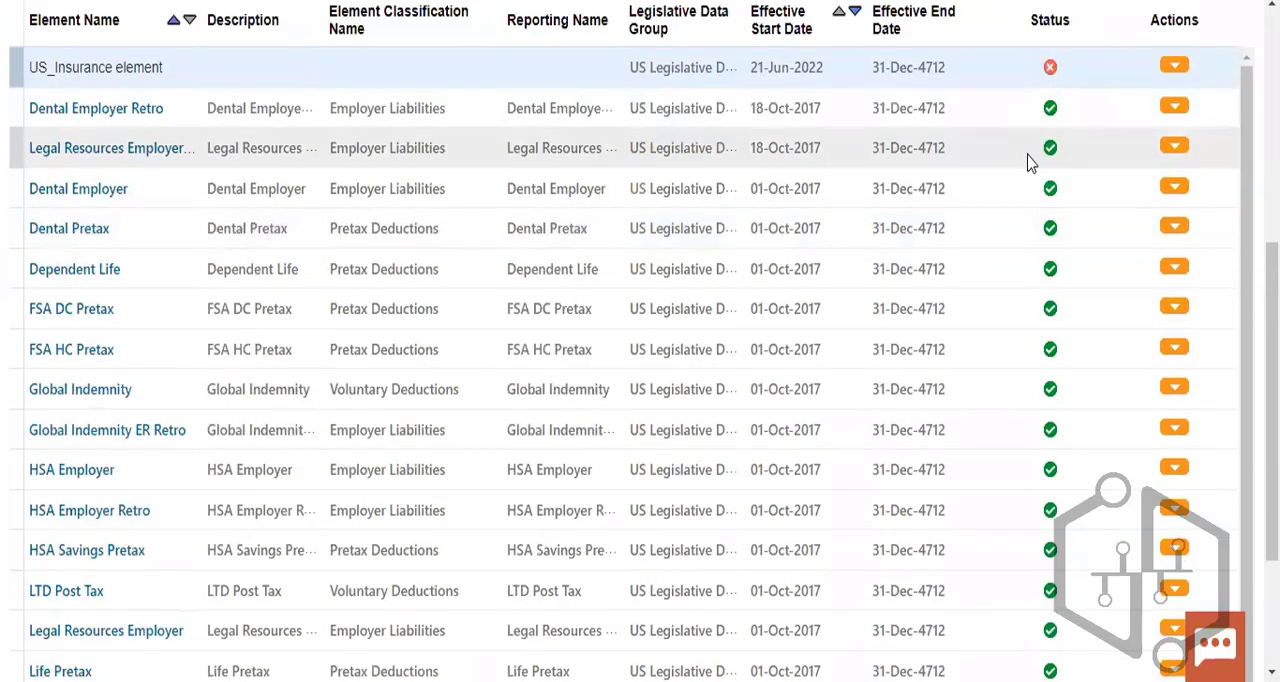
left_click(1102, 93)
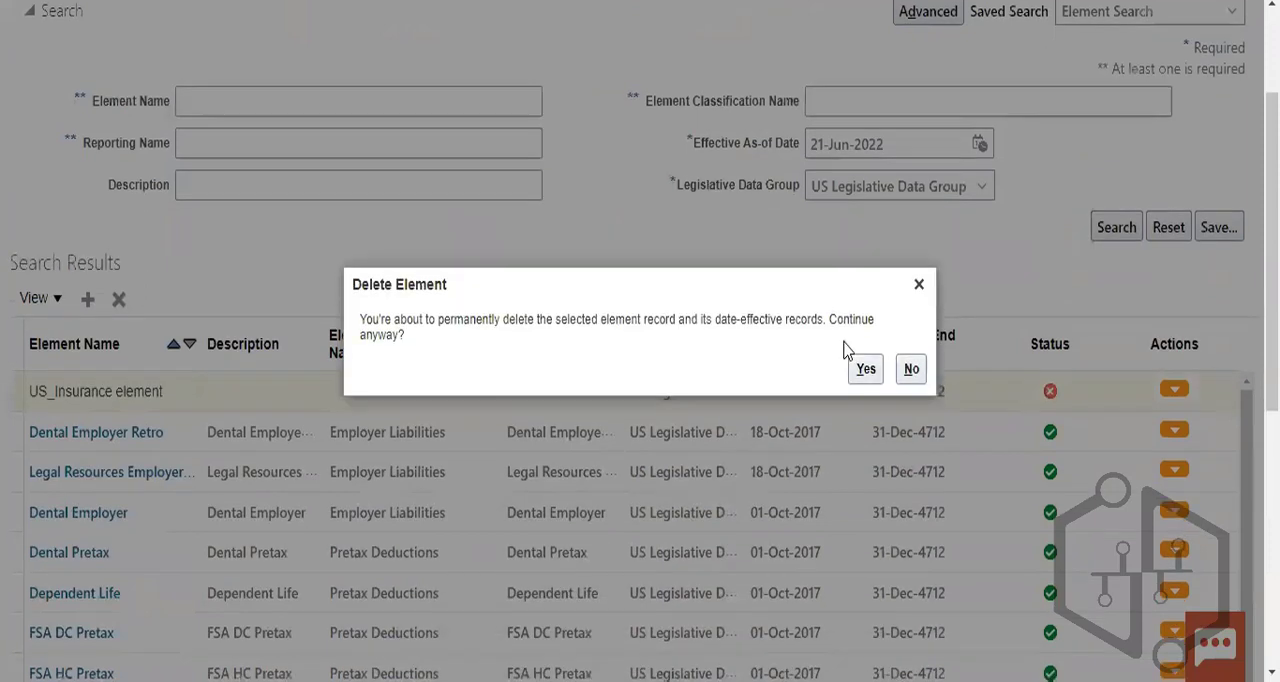
left_click(864, 374)
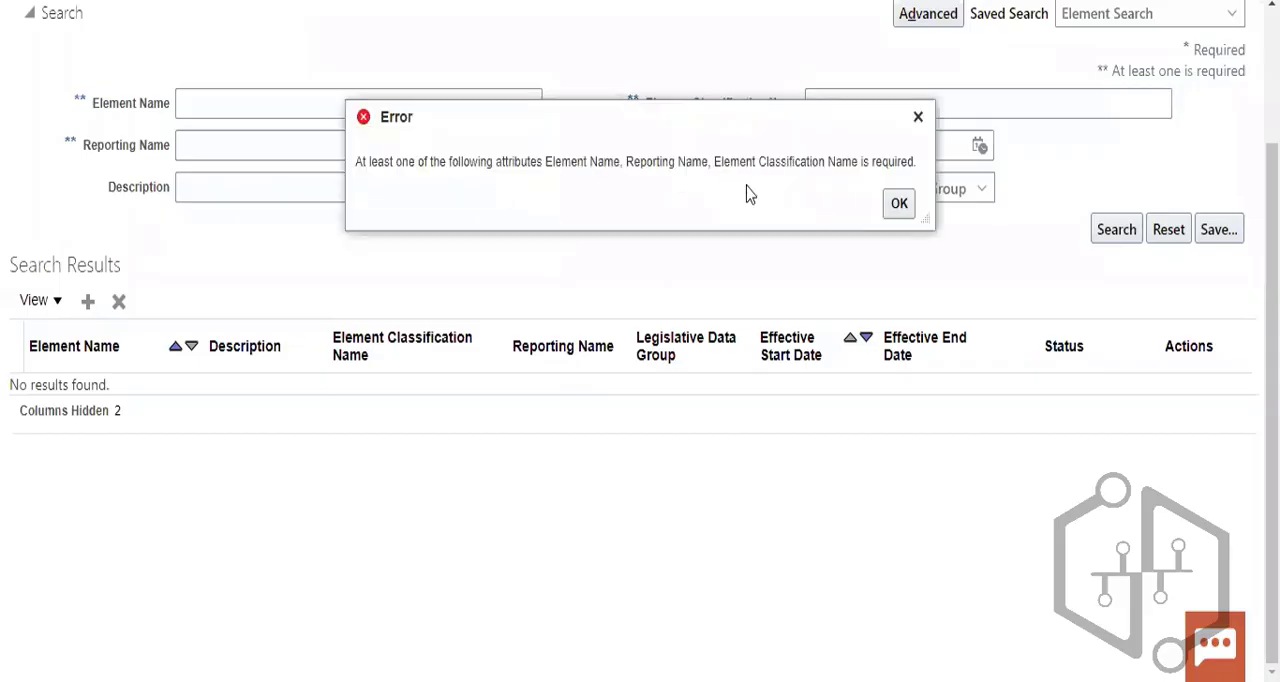
key("Return")
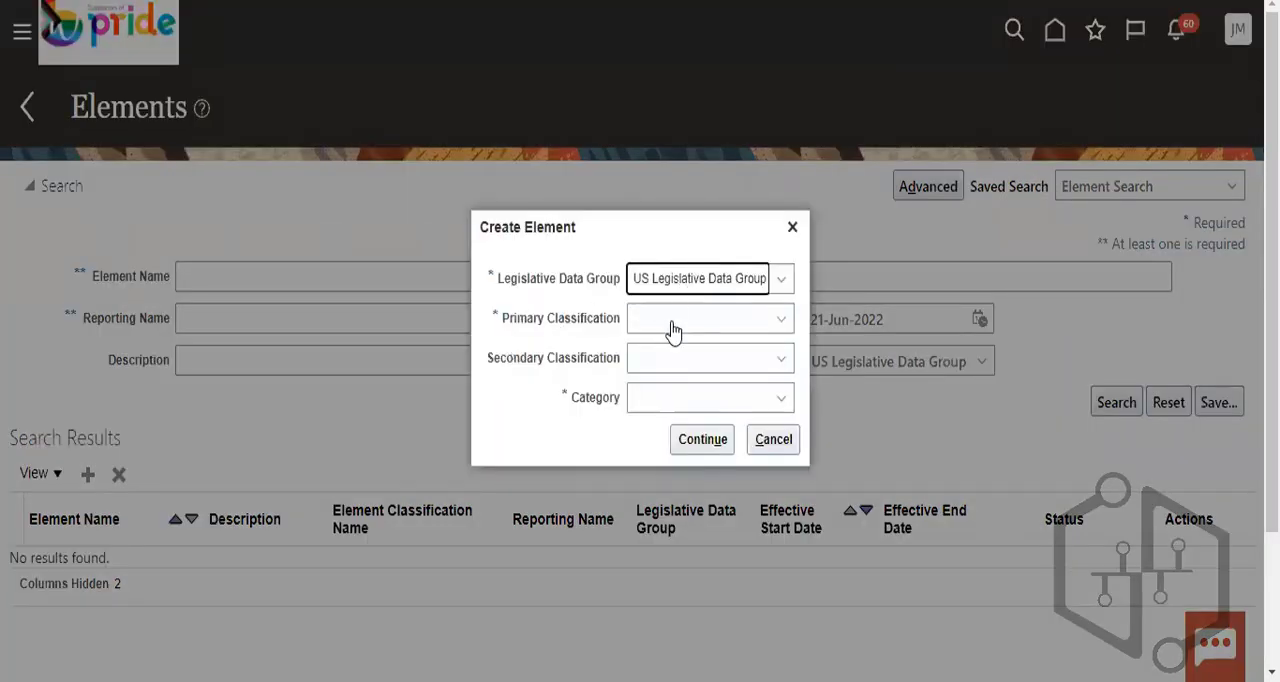
- Start a new US Legislative Data Group element with primary classification Standard Earnings, secondary classification Regular and category Standard
left_click(672, 322)
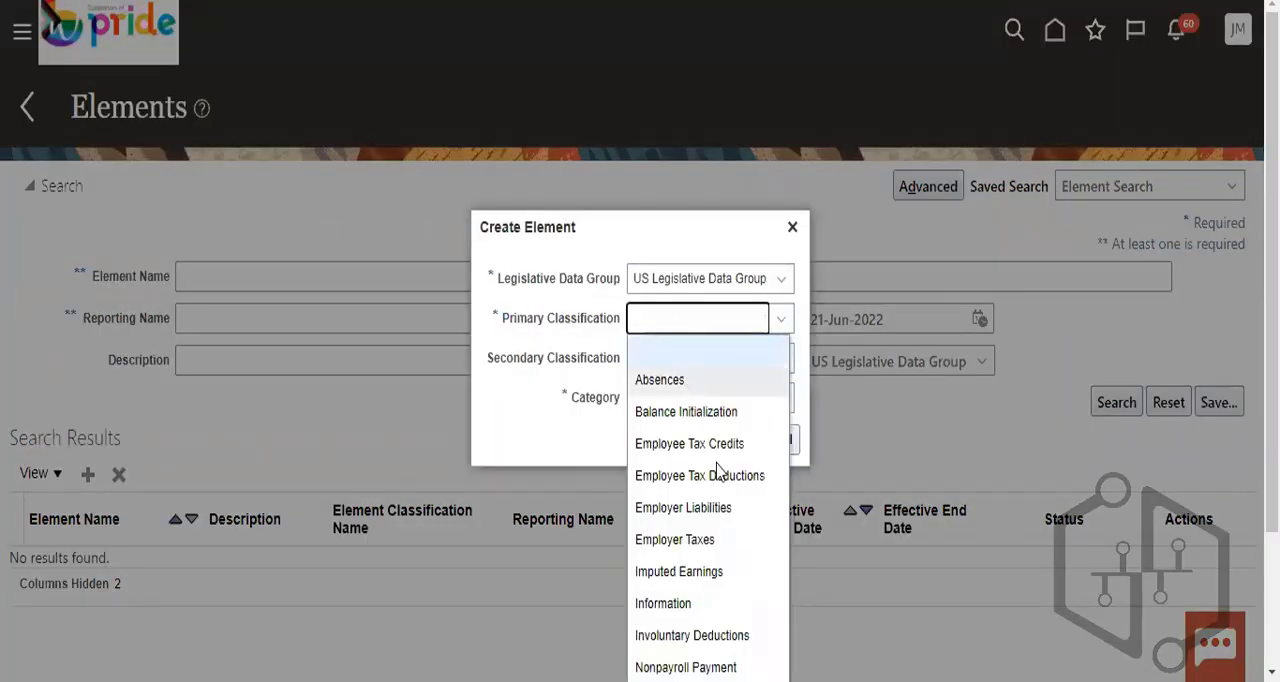
scroll(690, 600, "down", 2)
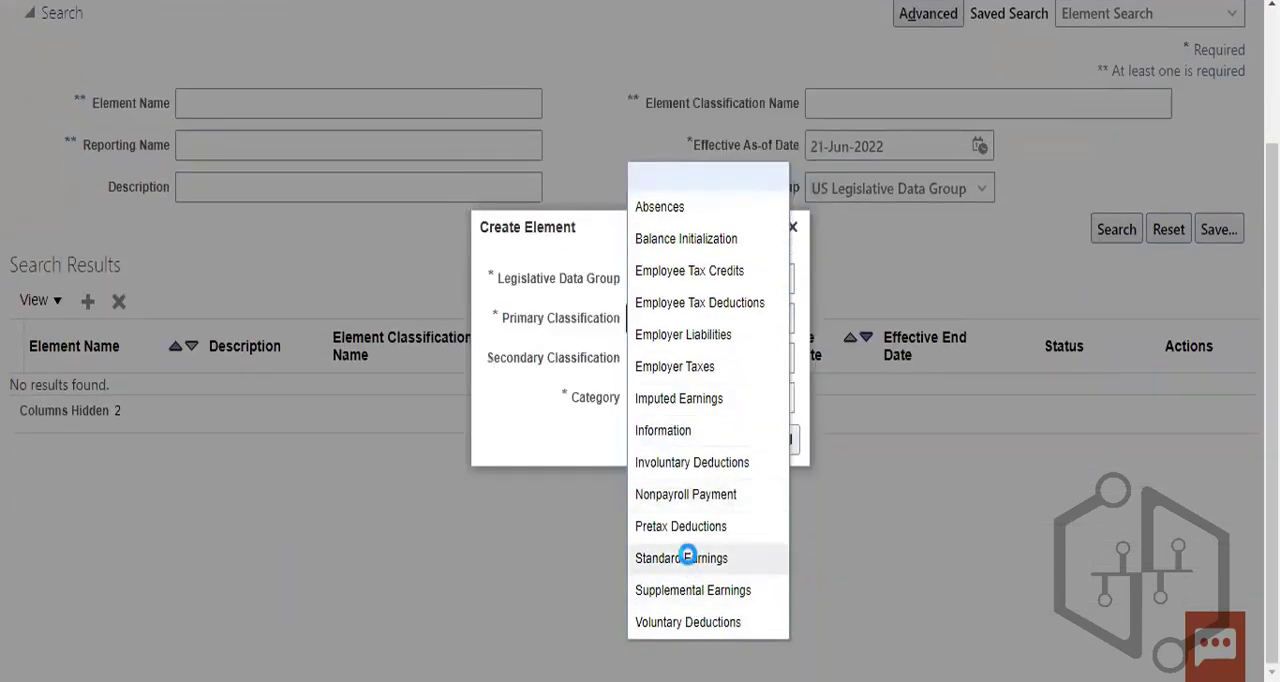
left_click(681, 558)
left_click(724, 365)
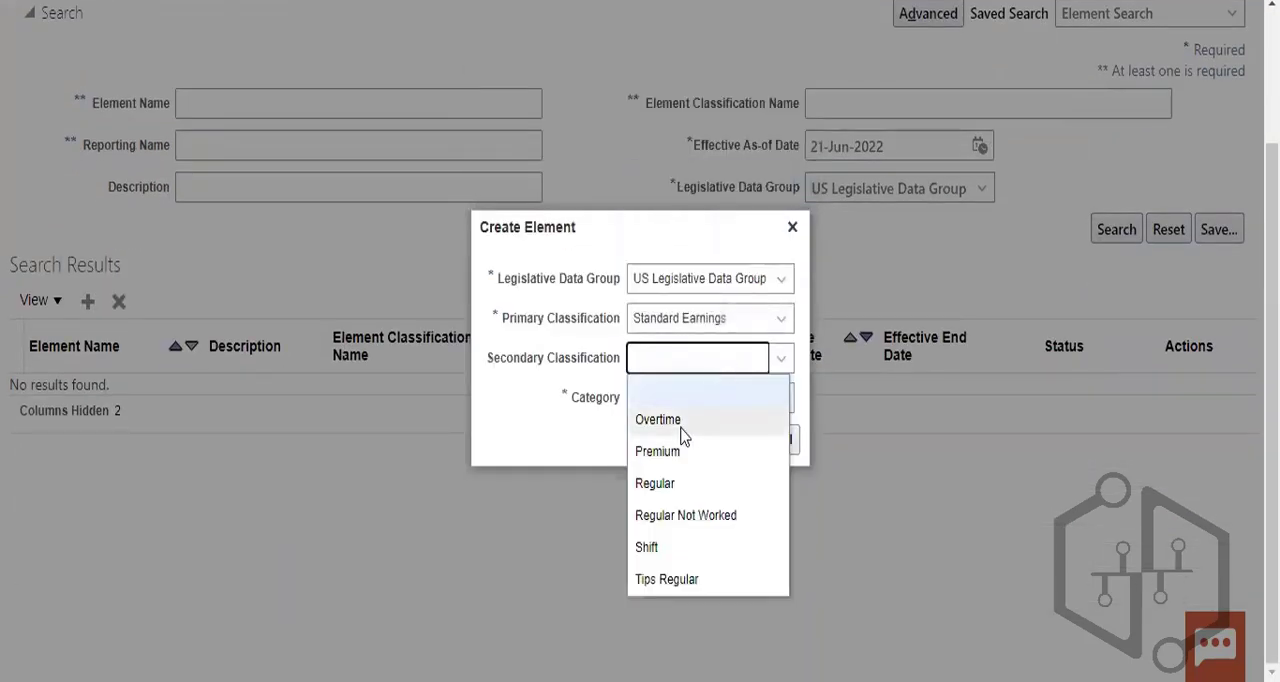
left_click(688, 484)
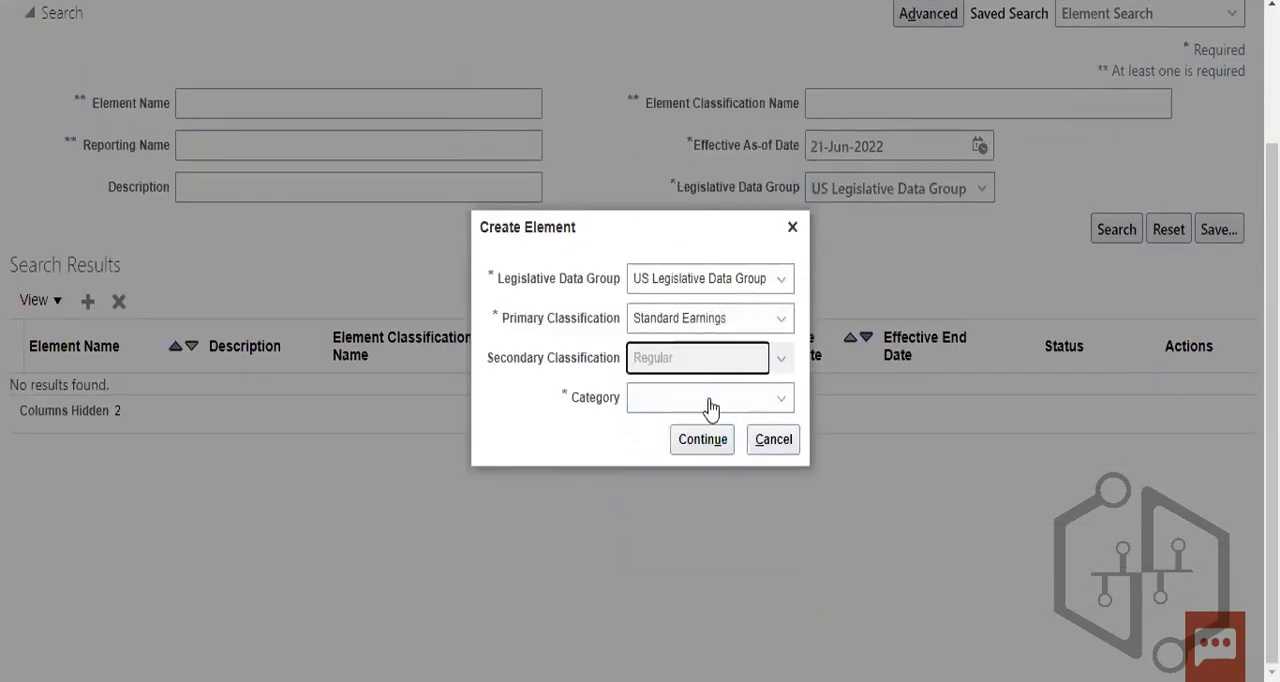
left_click(695, 443)
left_click(703, 412)
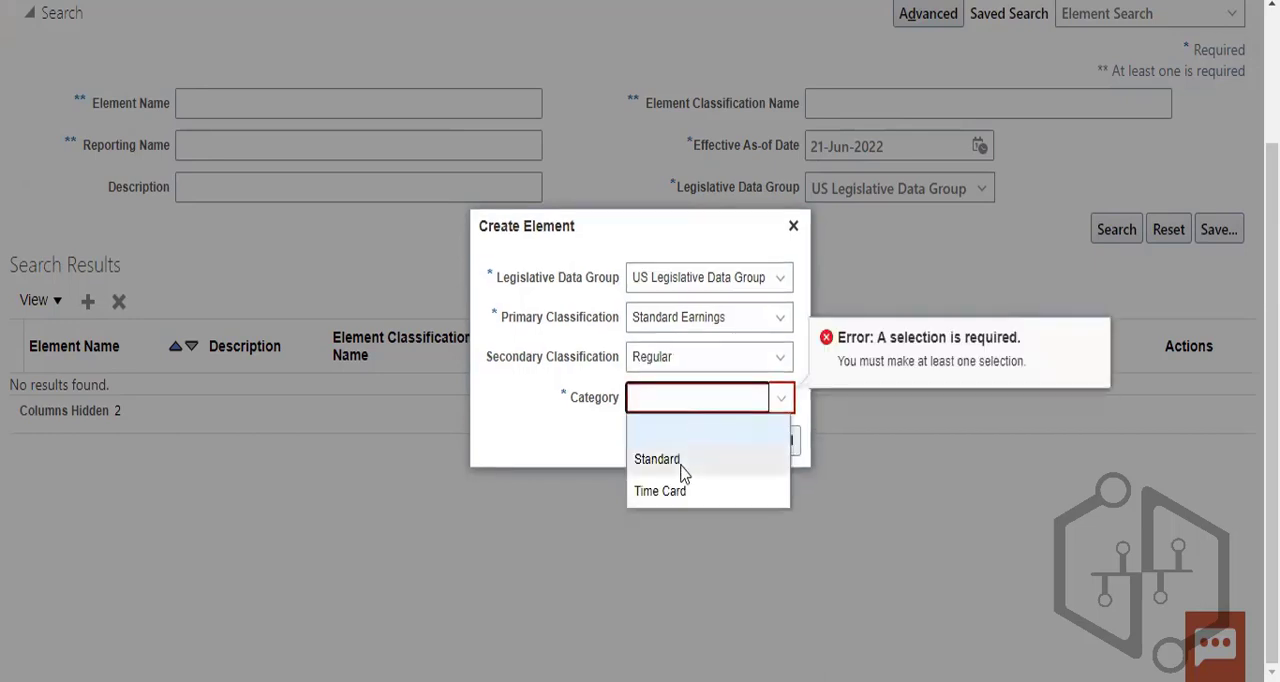
left_click(680, 462)
left_click(702, 442)
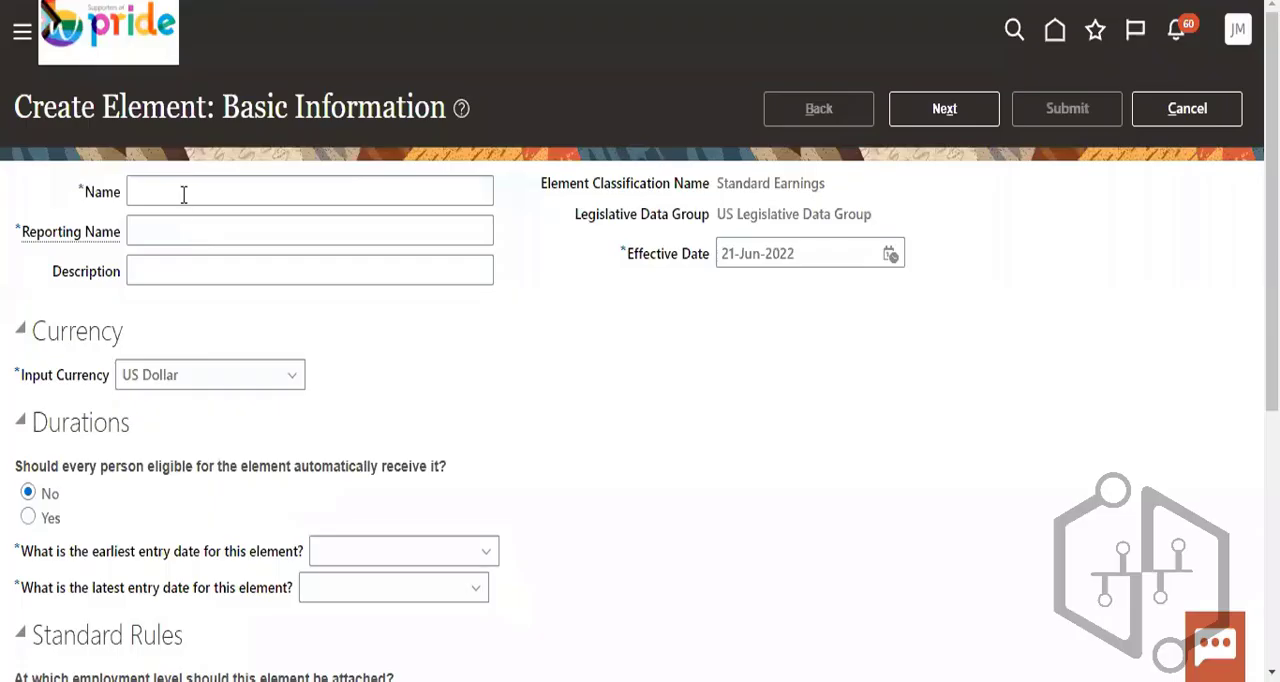
- Enter Insurance element as both the name and the reporting name, and set the effective date to 01-Jun-2022
left_click(183, 194)
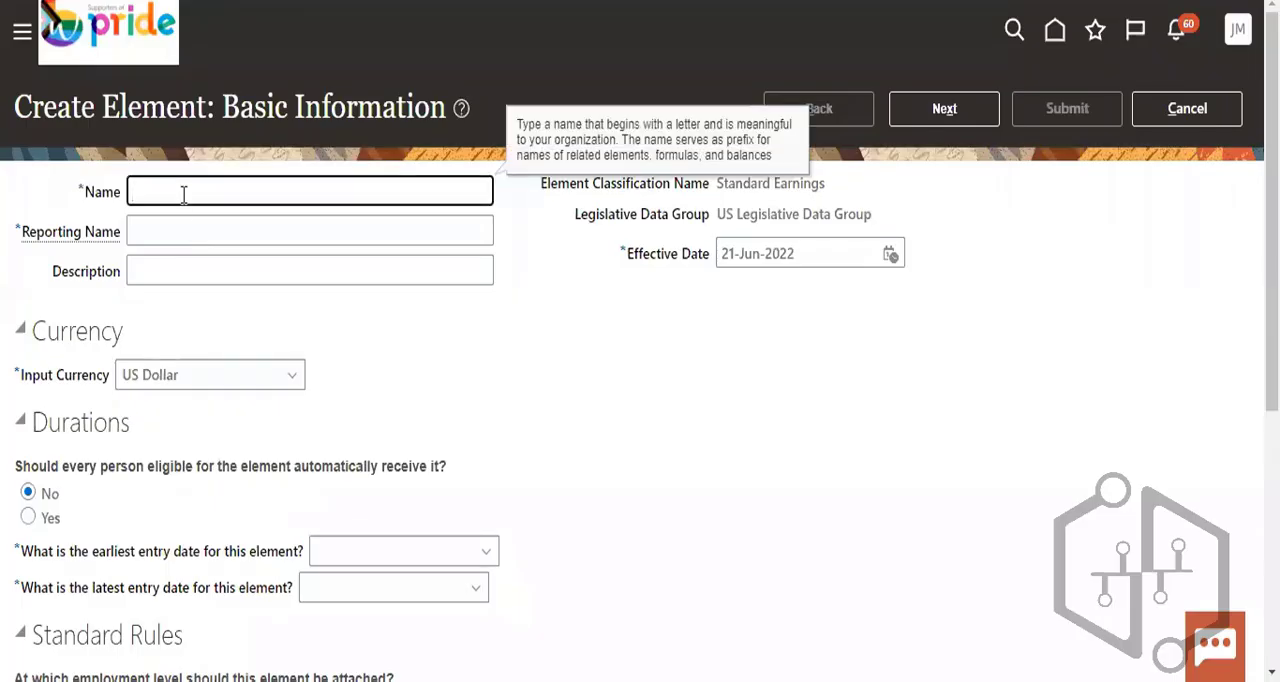
type("Insurance element")
left_click(163, 228)
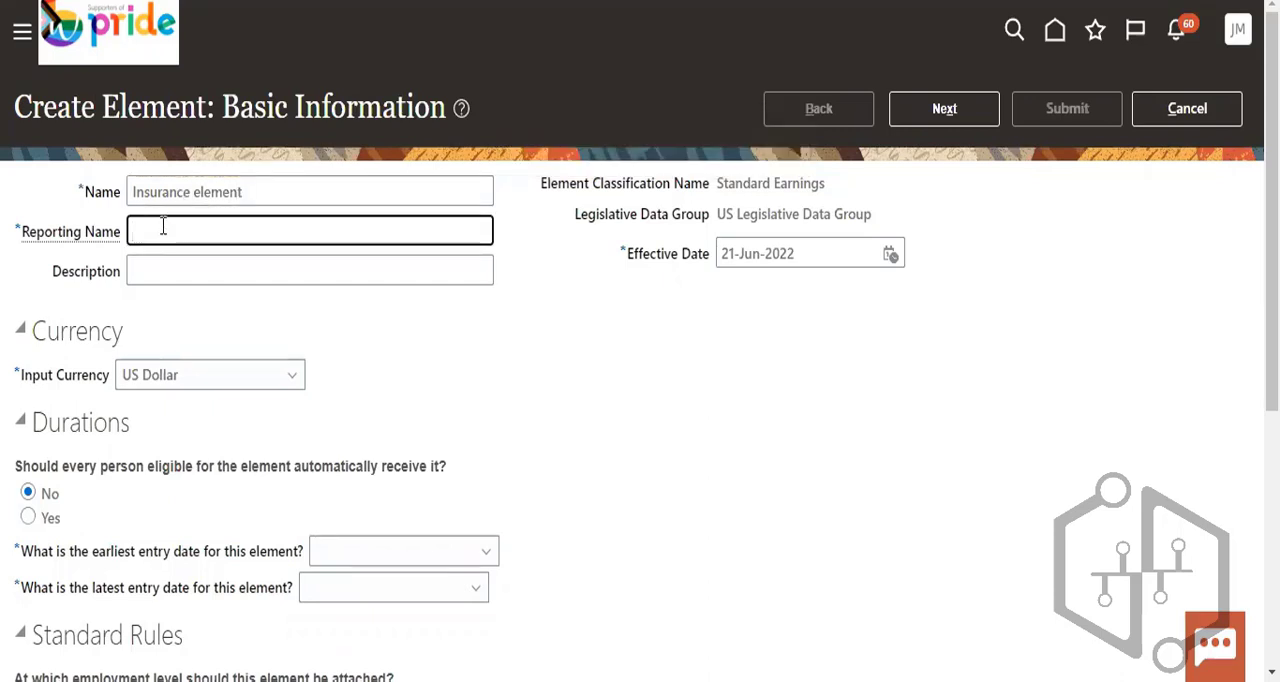
type("Insuran")
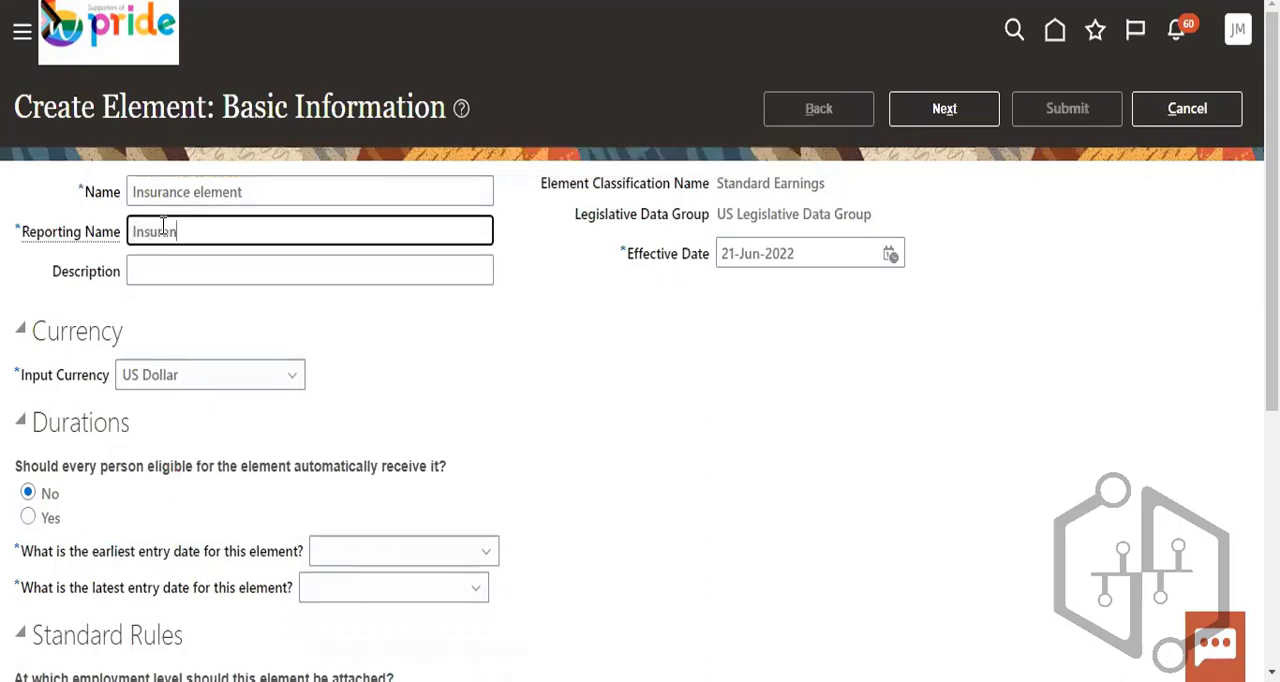
type("ce element")
left_click(889, 254)
left_click(1012, 358)
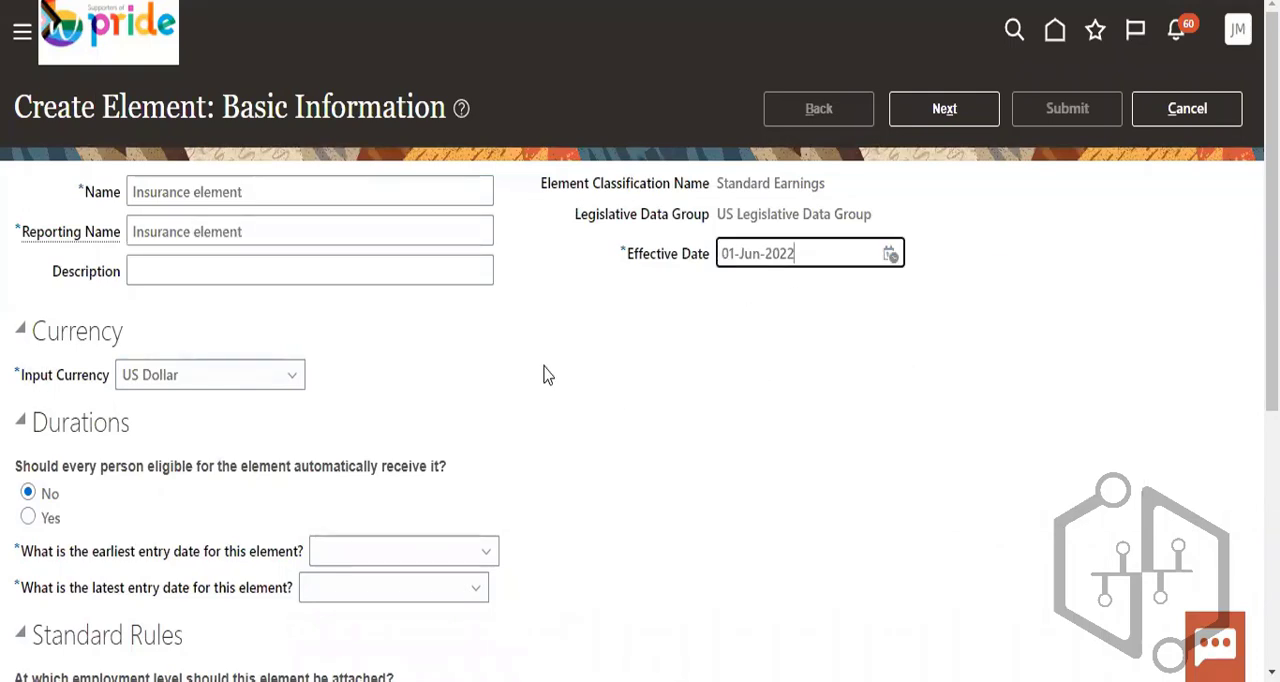
- Set the element's earliest entry date to First Standard Earning Date and its latest entry date to Final Close
scroll(351, 474, "down", 2)
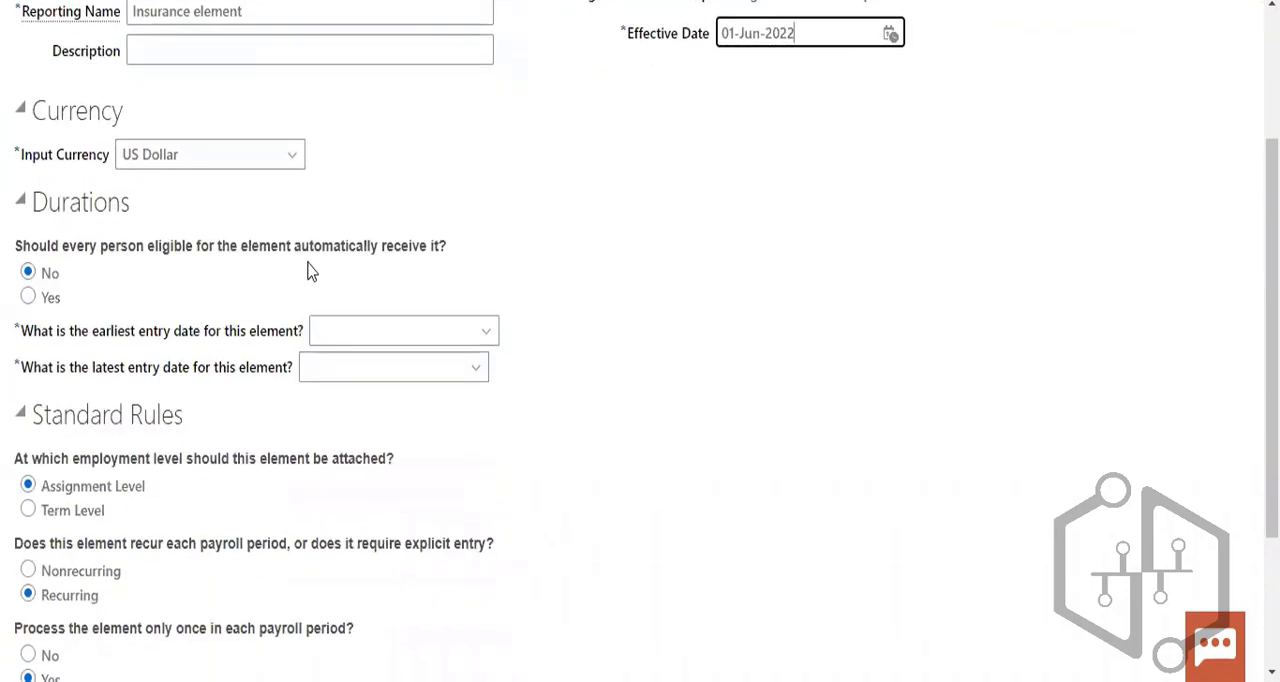
left_click(340, 336)
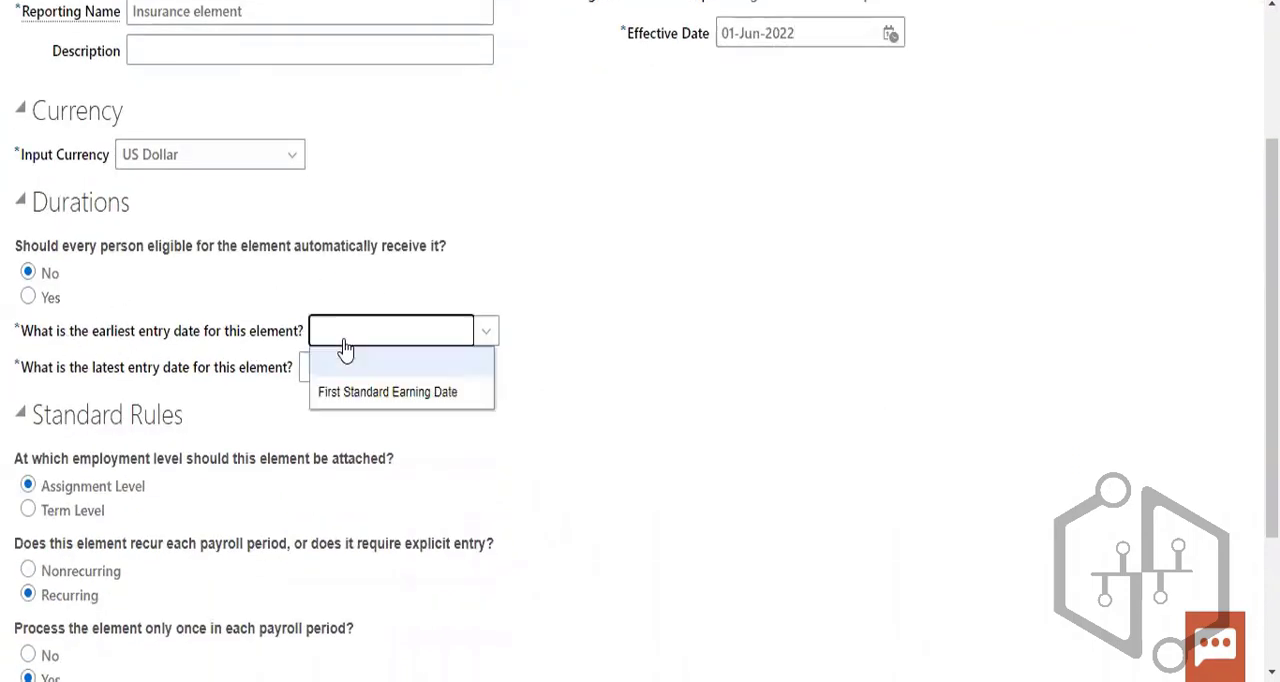
left_click(376, 394)
left_click(414, 372)
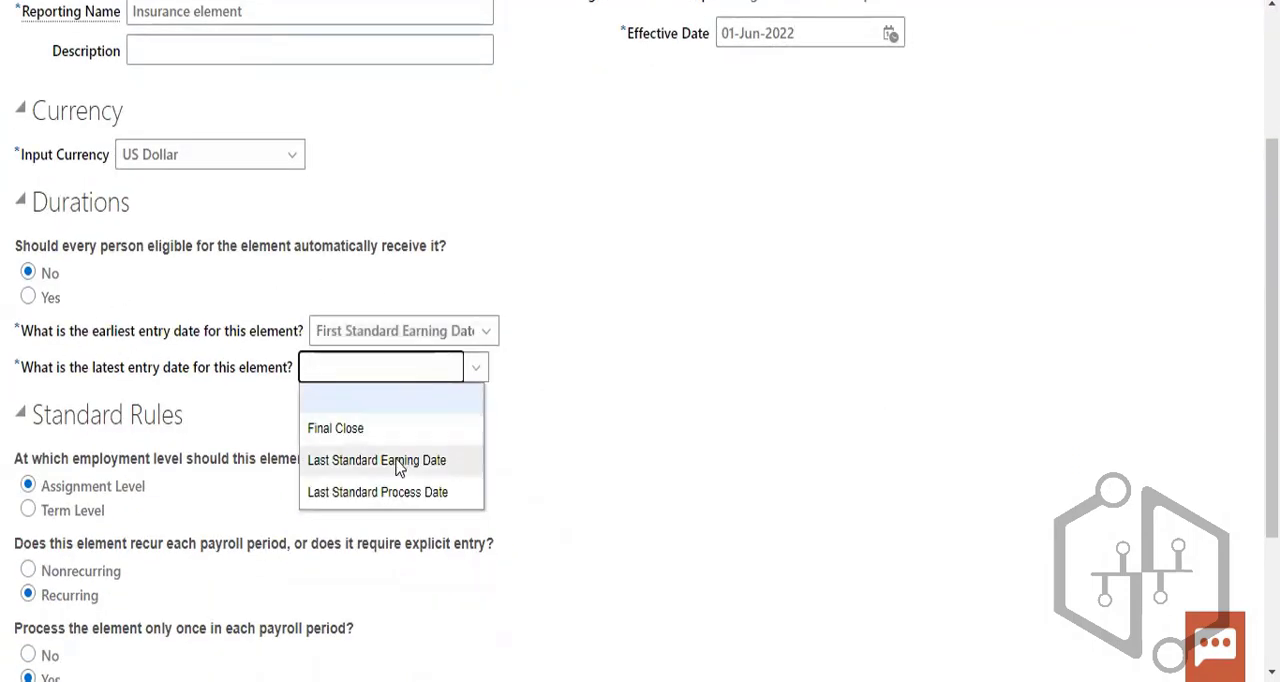
left_click(357, 430)
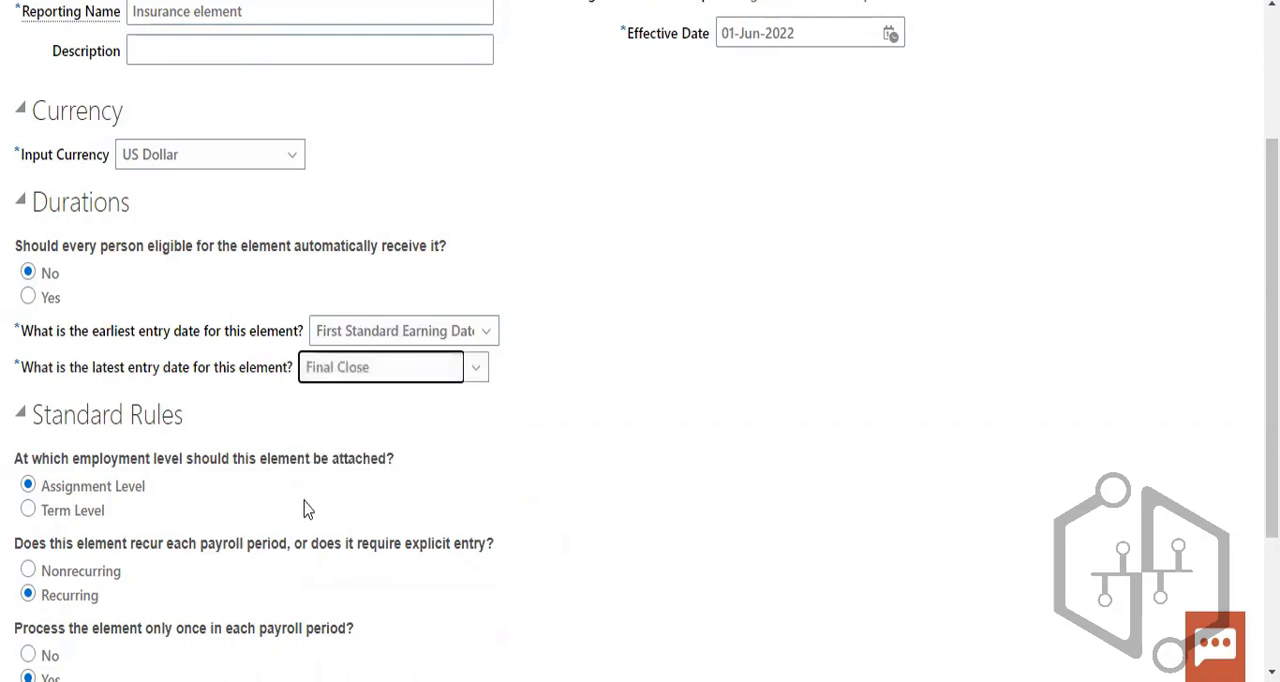
- Check the standard rules, keep their default choices, and continue to the additional details of the element
scroll(349, 505, "down", 2)
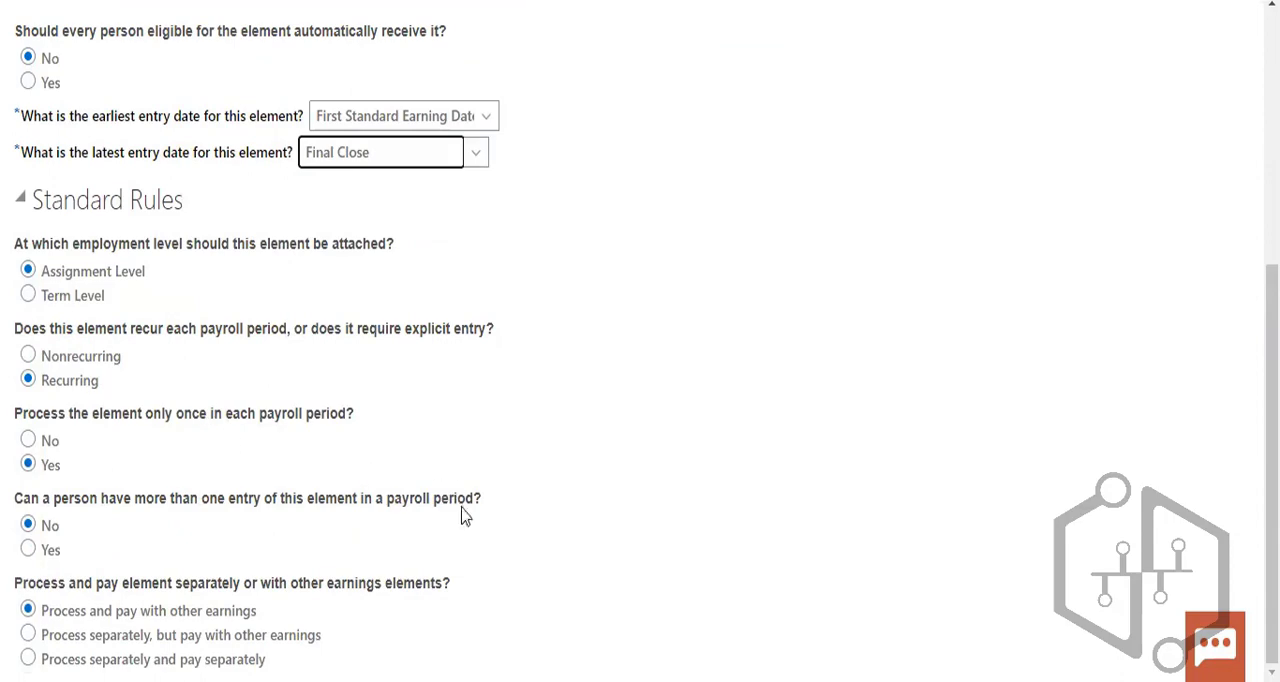
scroll(465, 510, "up", 4)
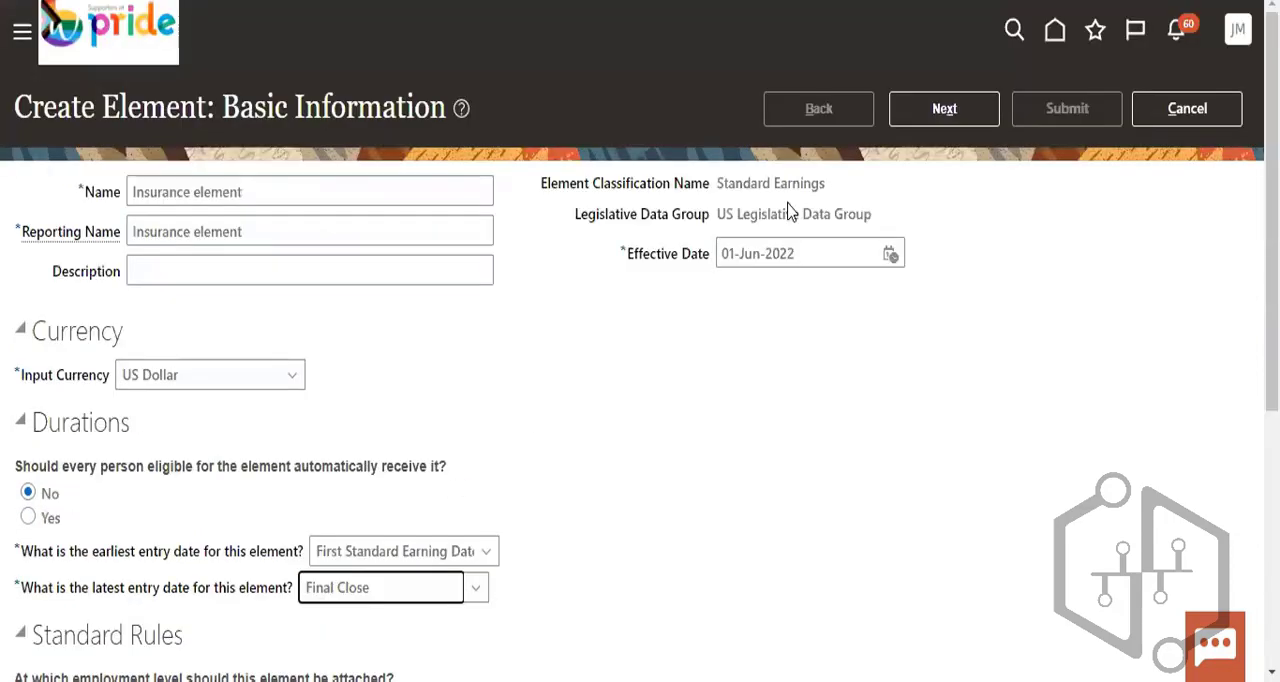
left_click(944, 108)
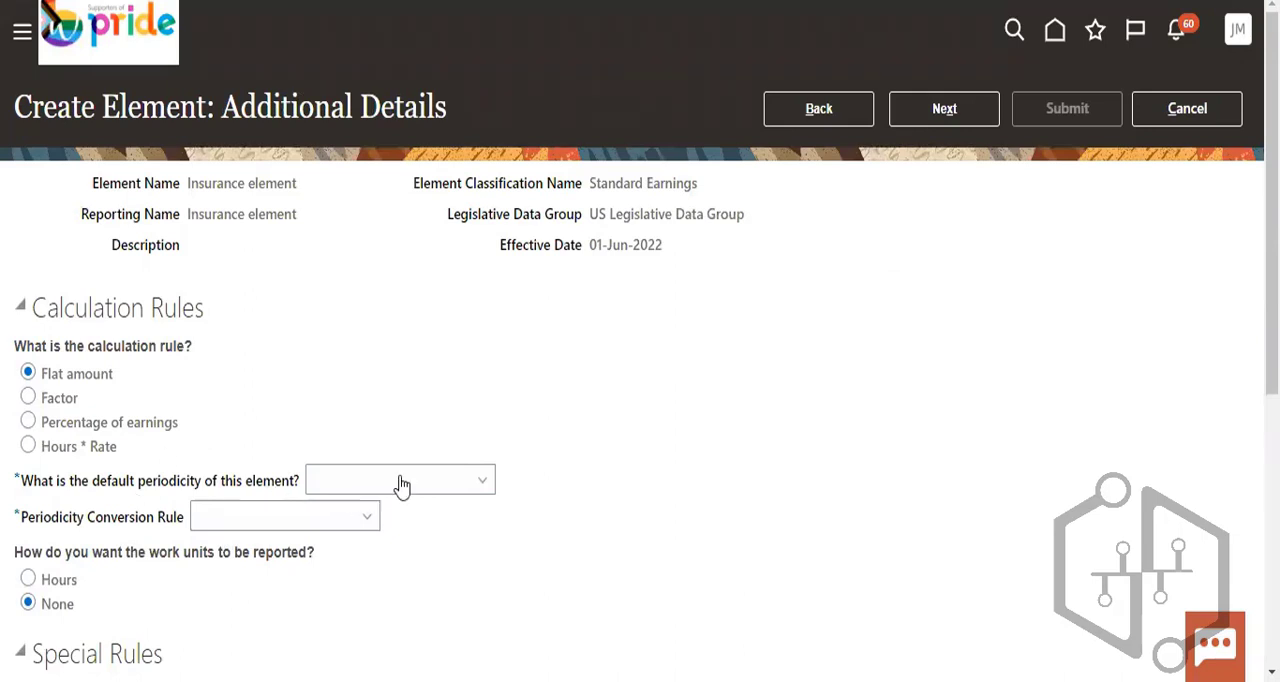
- Set the default periodicity to Calendar Month and the periodicity conversion rule to Standard Rate Annualized
left_click(401, 485)
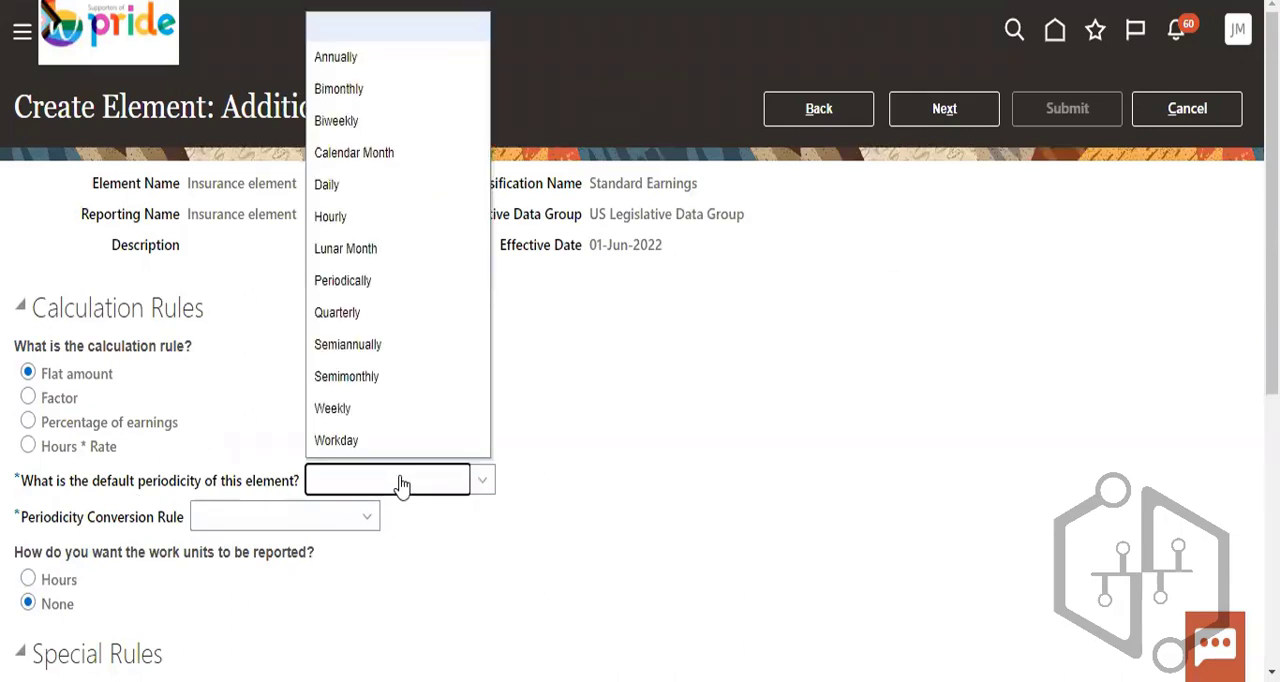
left_click(353, 155)
left_click(266, 520)
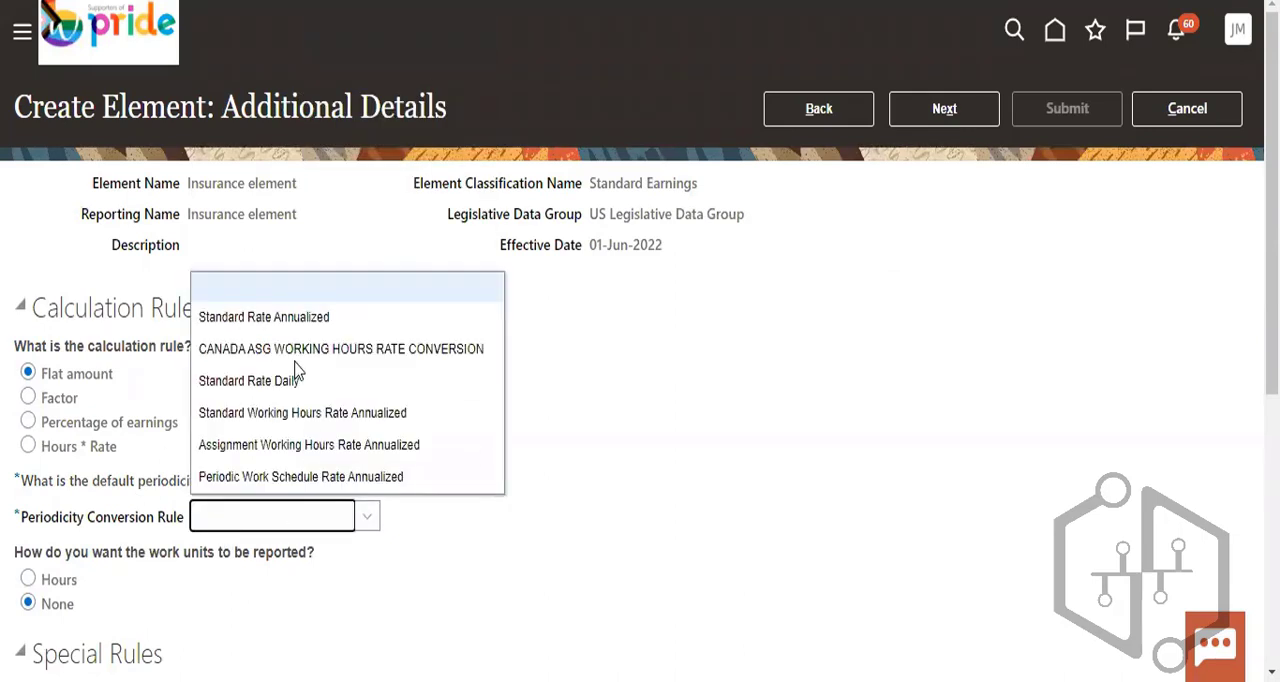
left_click(291, 318)
- Keep the default special and overtime rules, continue to the review, and submit the new Insurance element
scroll(209, 434, "down", 2)
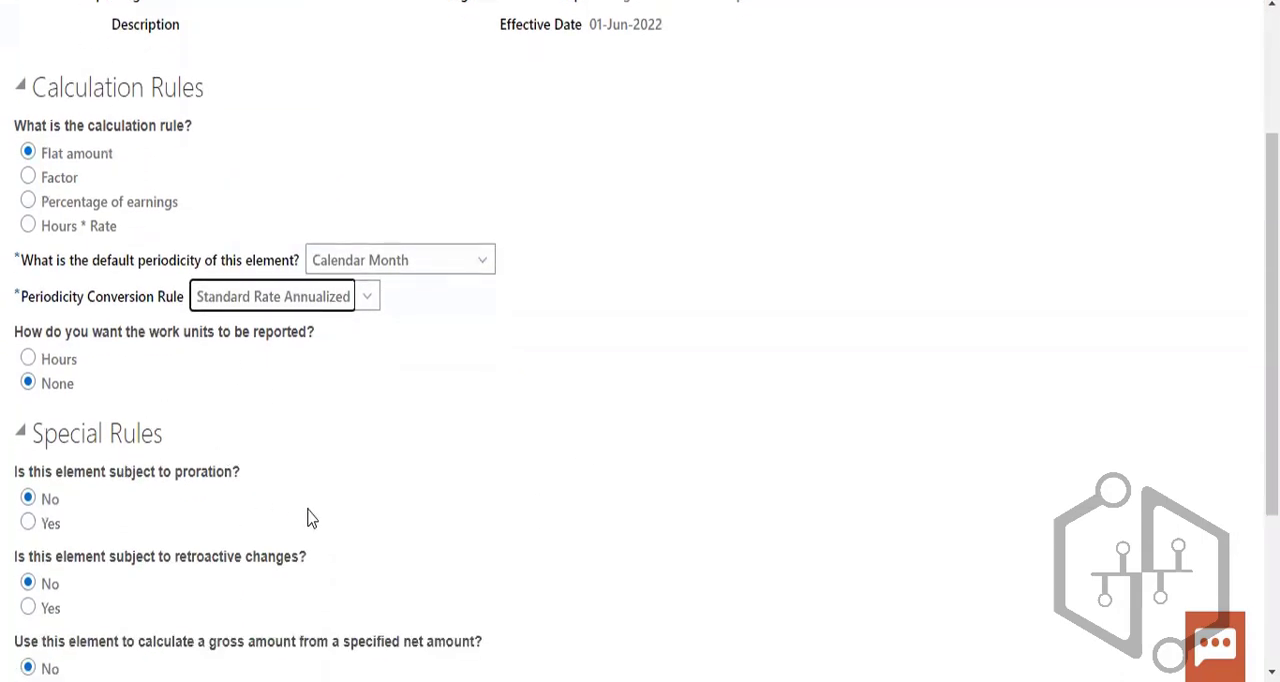
scroll(378, 538, "down", 2)
scroll(378, 538, "down", 1)
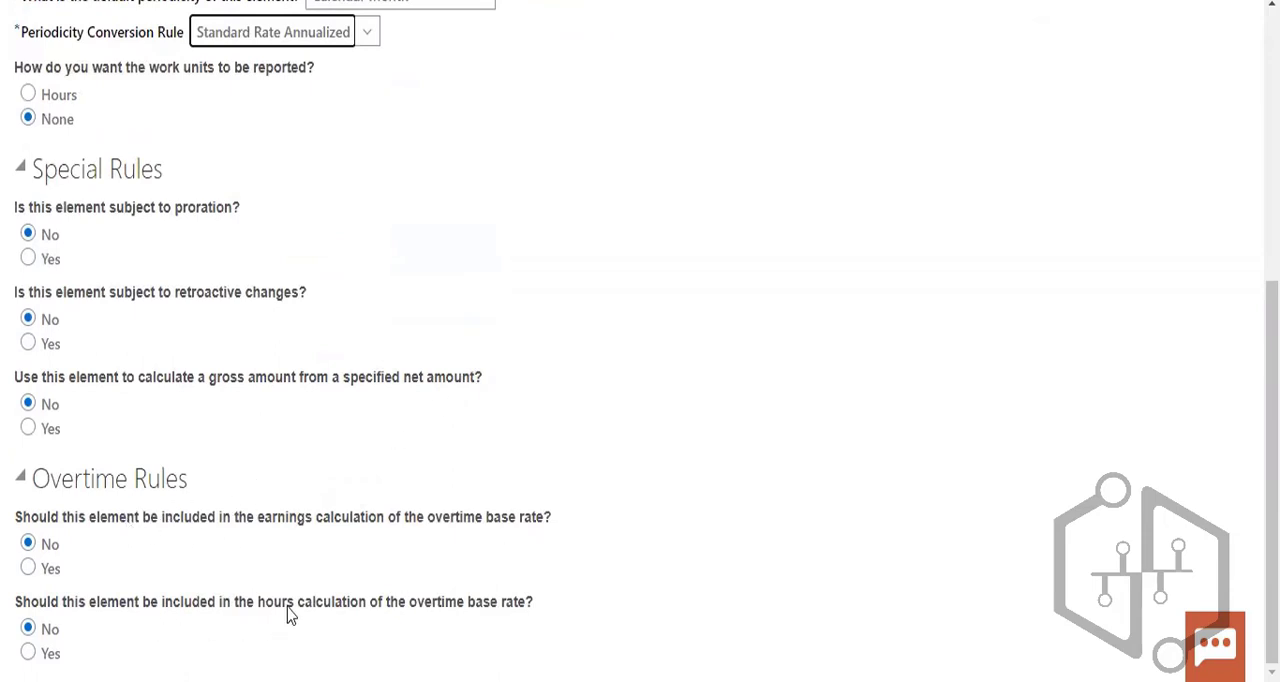
scroll(290, 615, "up", 5)
left_click(948, 120)
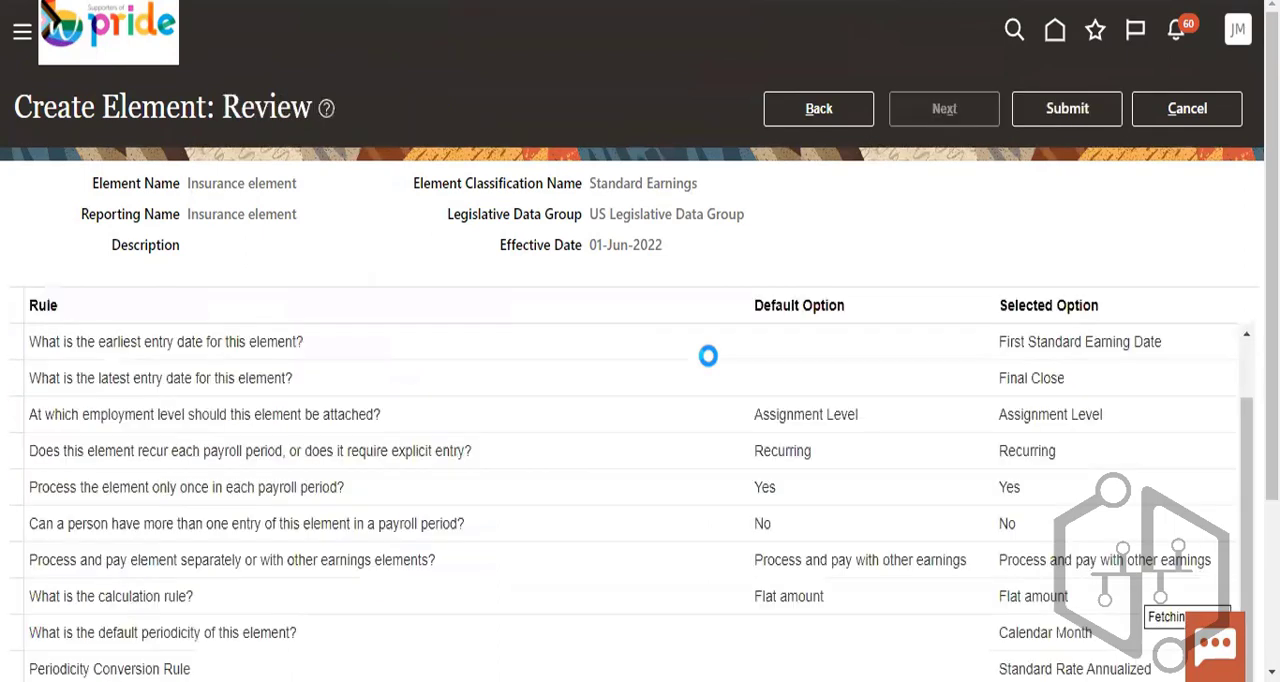
left_click(1062, 120)
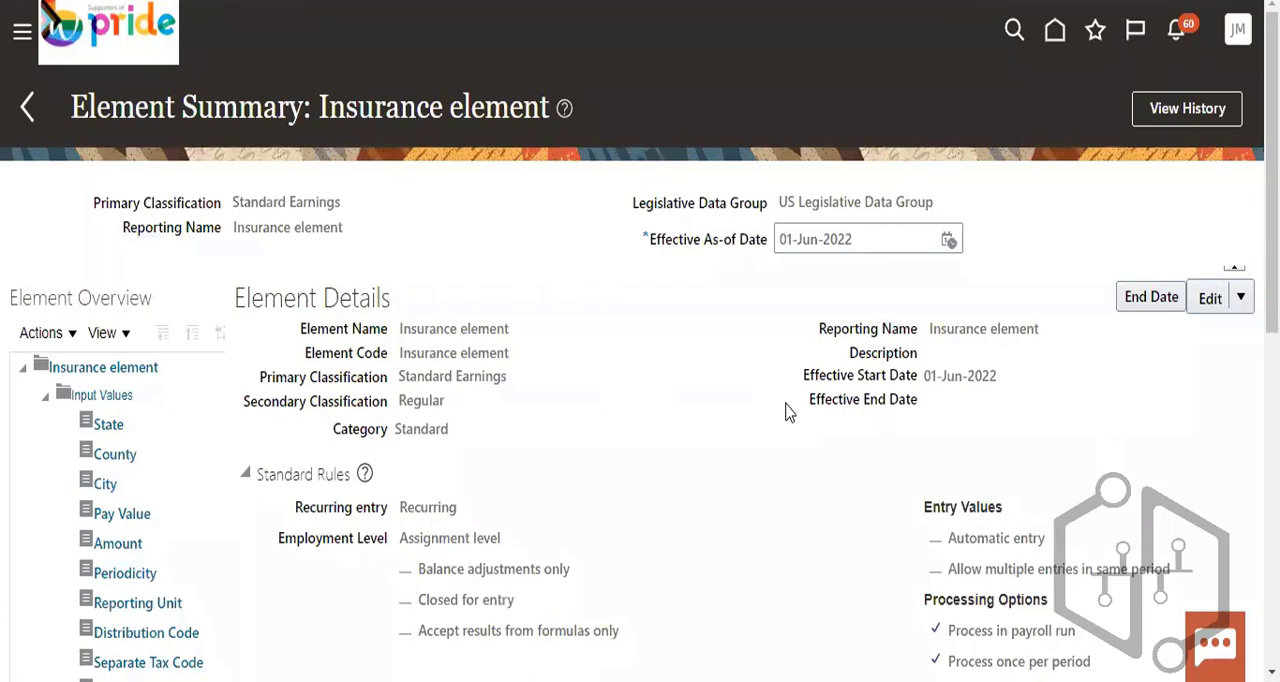
- Examine the standard rules of the Insurance element, including its recurring entry, balance adjustments only, and closed for entry settings
scroll(272, 330, "down", 2)
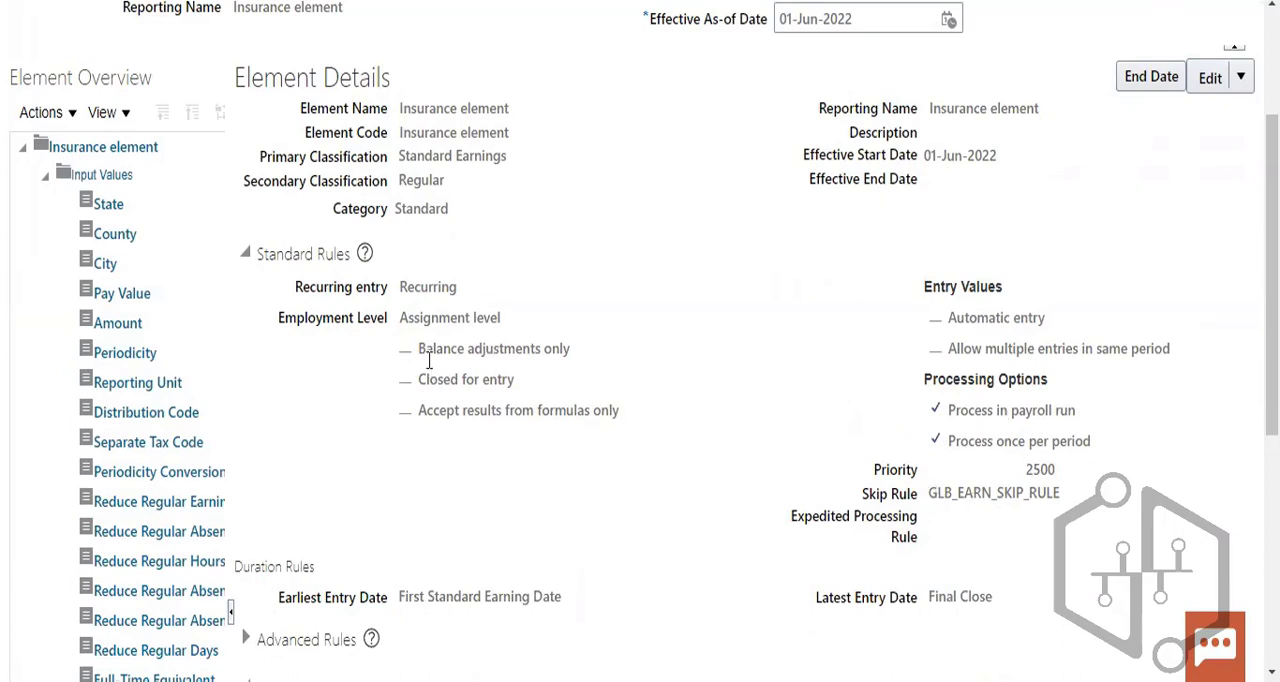
left_click_drag(403, 291, 458, 289)
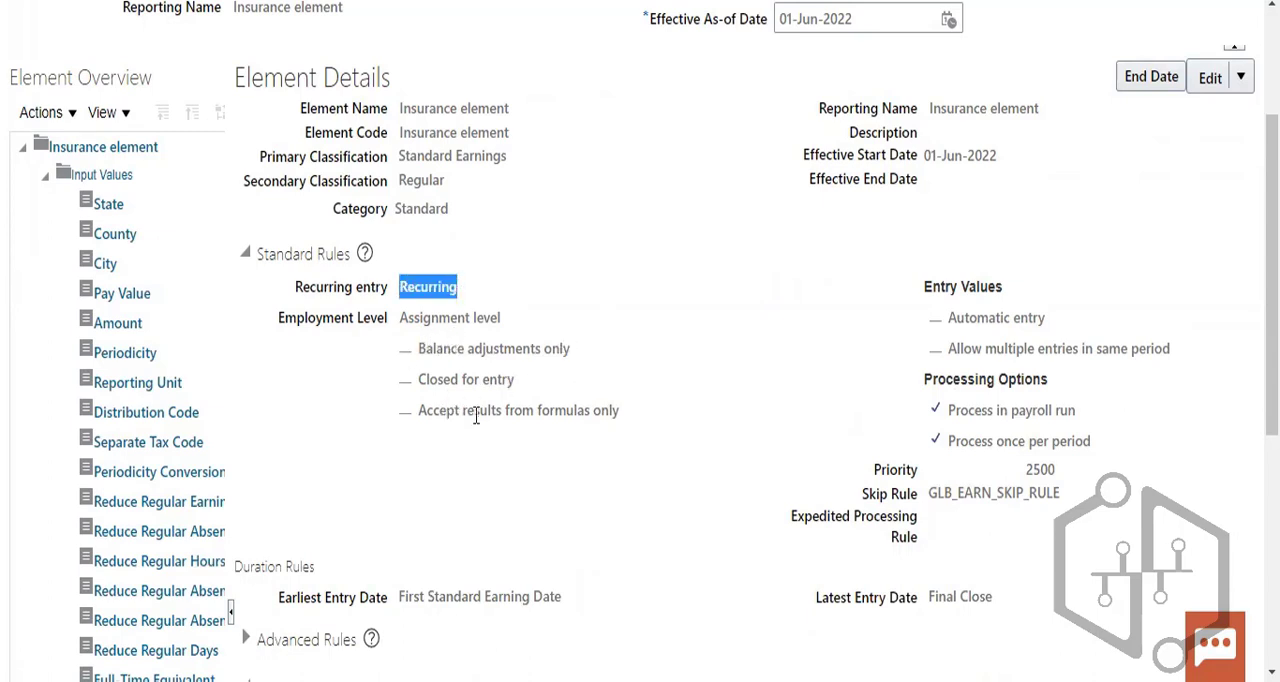
left_click_drag(418, 348, 569, 346)
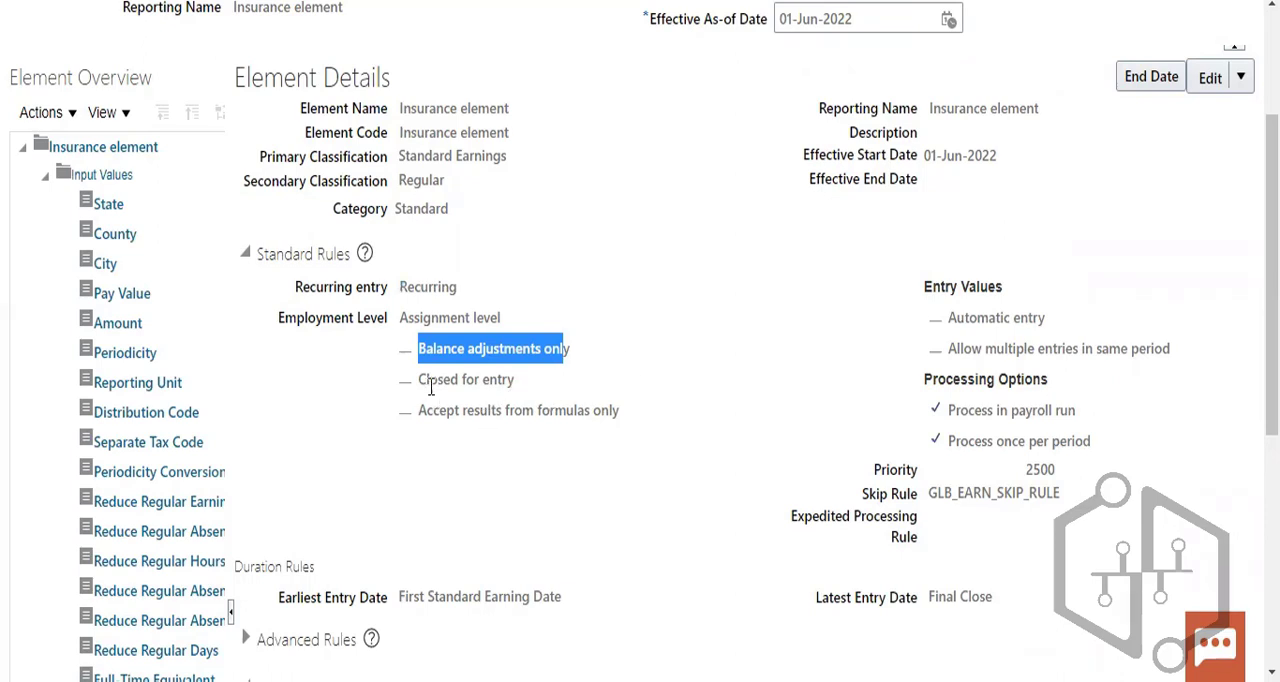
left_click_drag(419, 380, 516, 380)
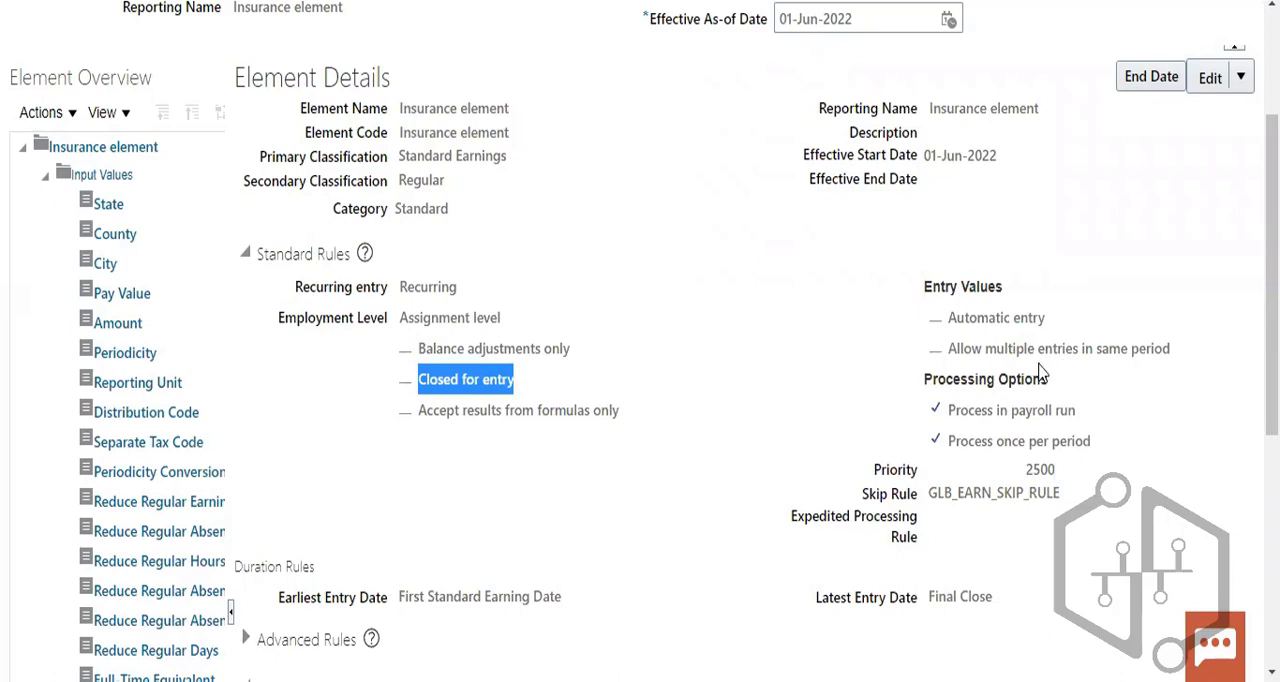
- Examine the earliest and latest entry dates in the duration rules and look through the remaining element details
scroll(1137, 457, "down", 3)
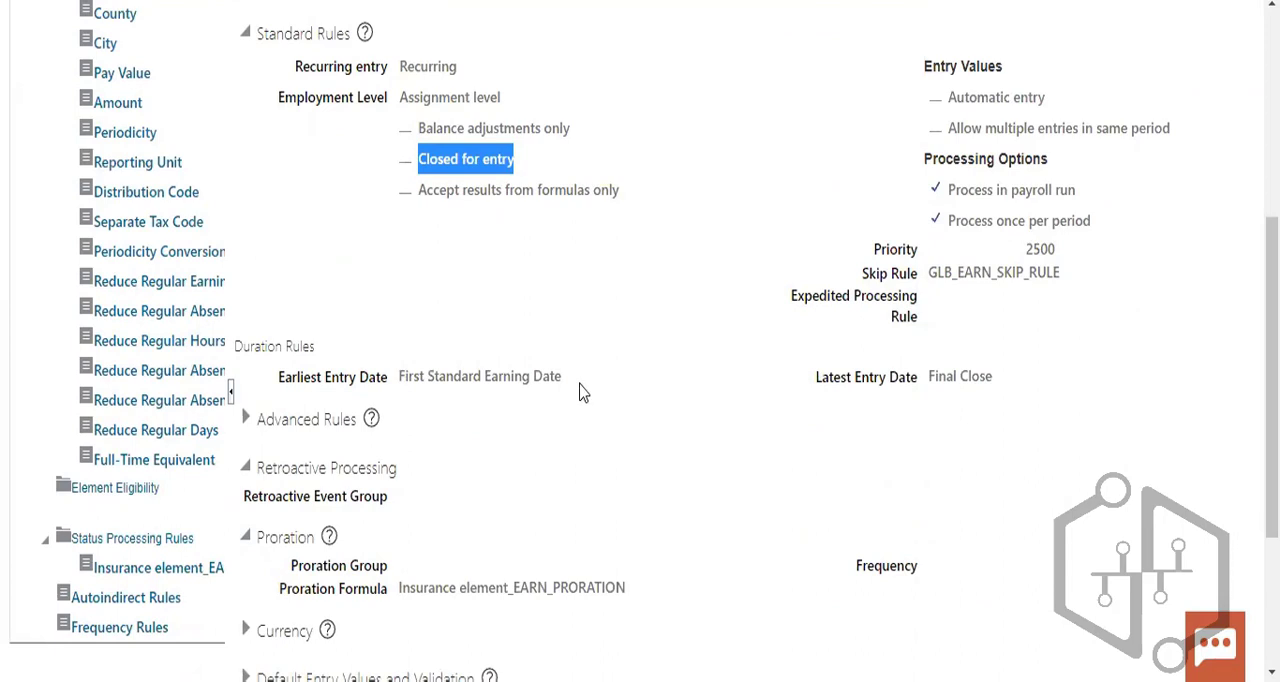
left_click_drag(400, 377, 563, 393)
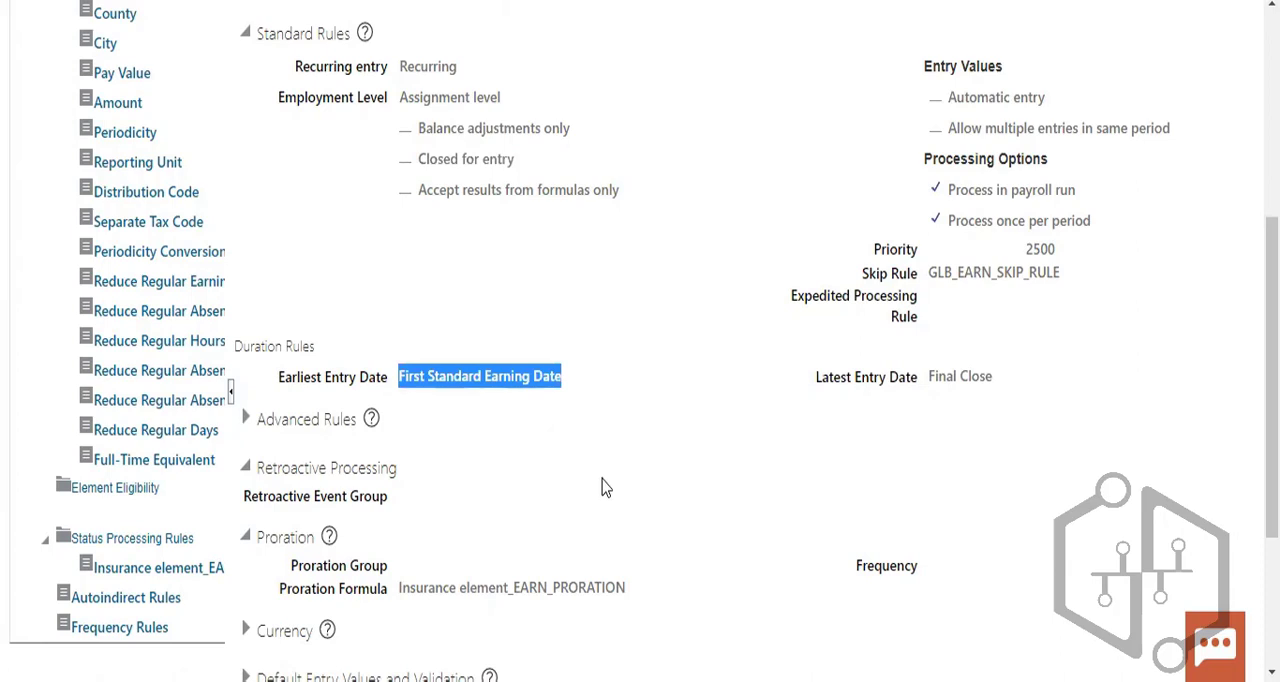
left_click_drag(293, 378, 398, 380)
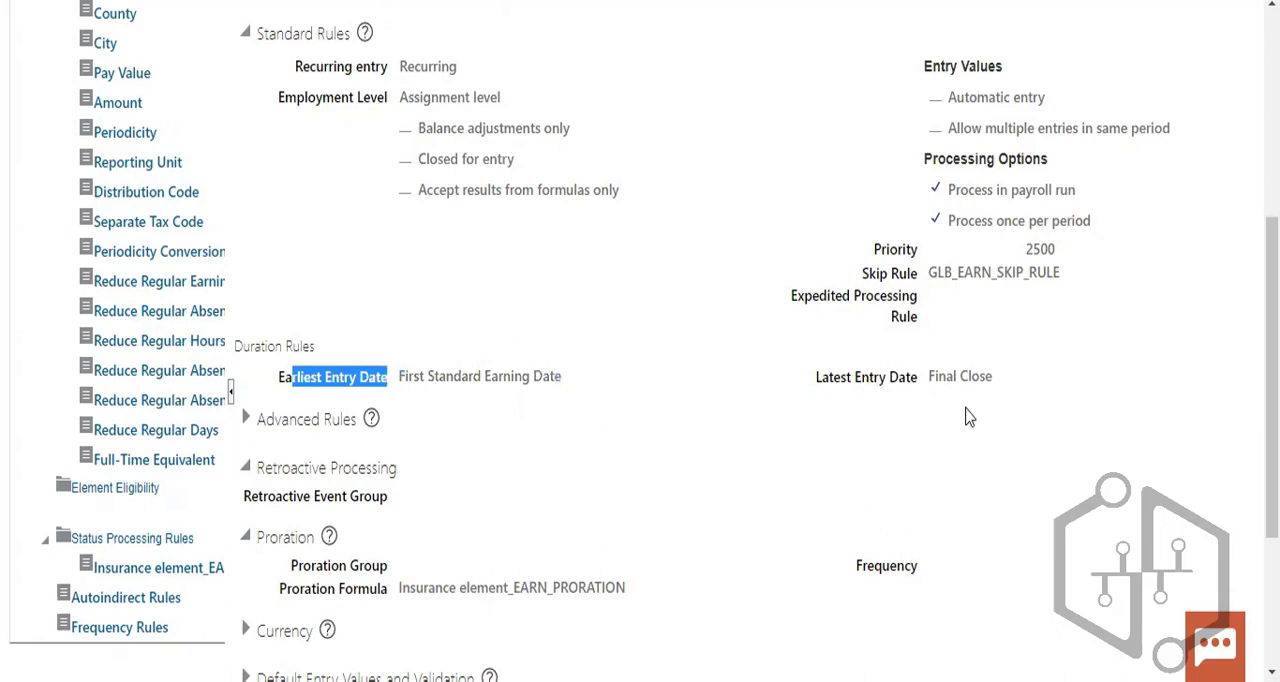
left_click_drag(924, 377, 994, 380)
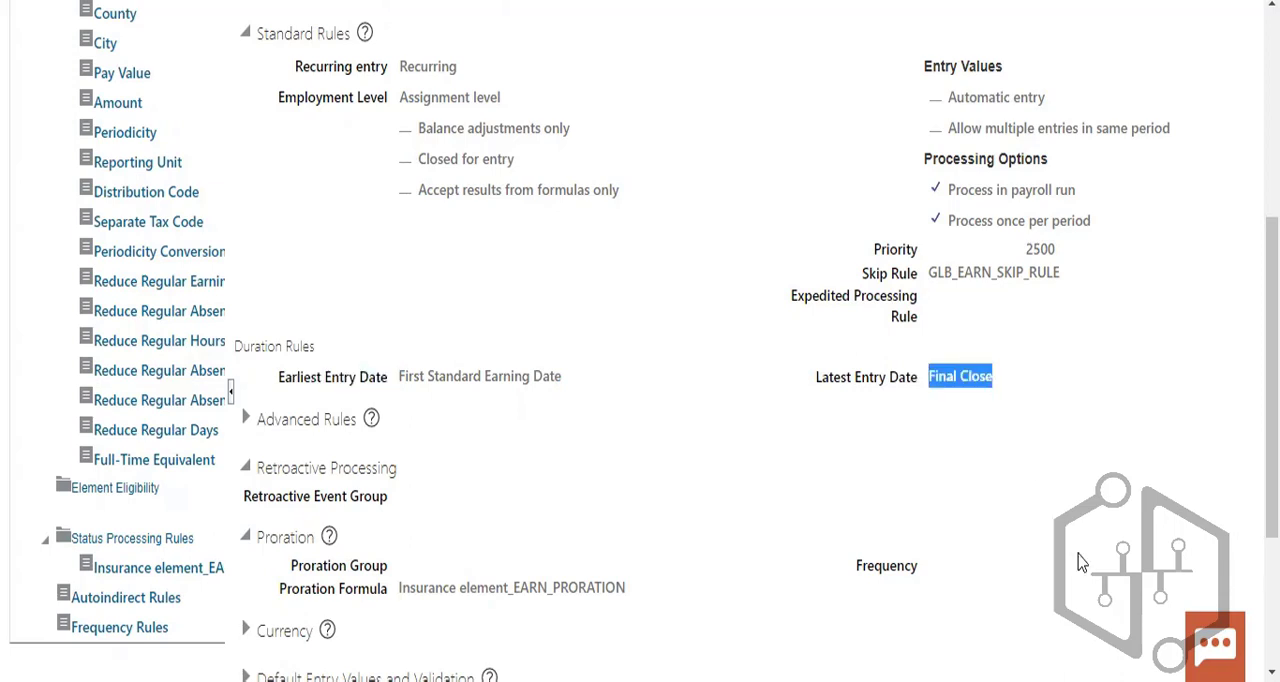
scroll(1066, 556, "down", 1)
scroll(1066, 556, "down", 2)
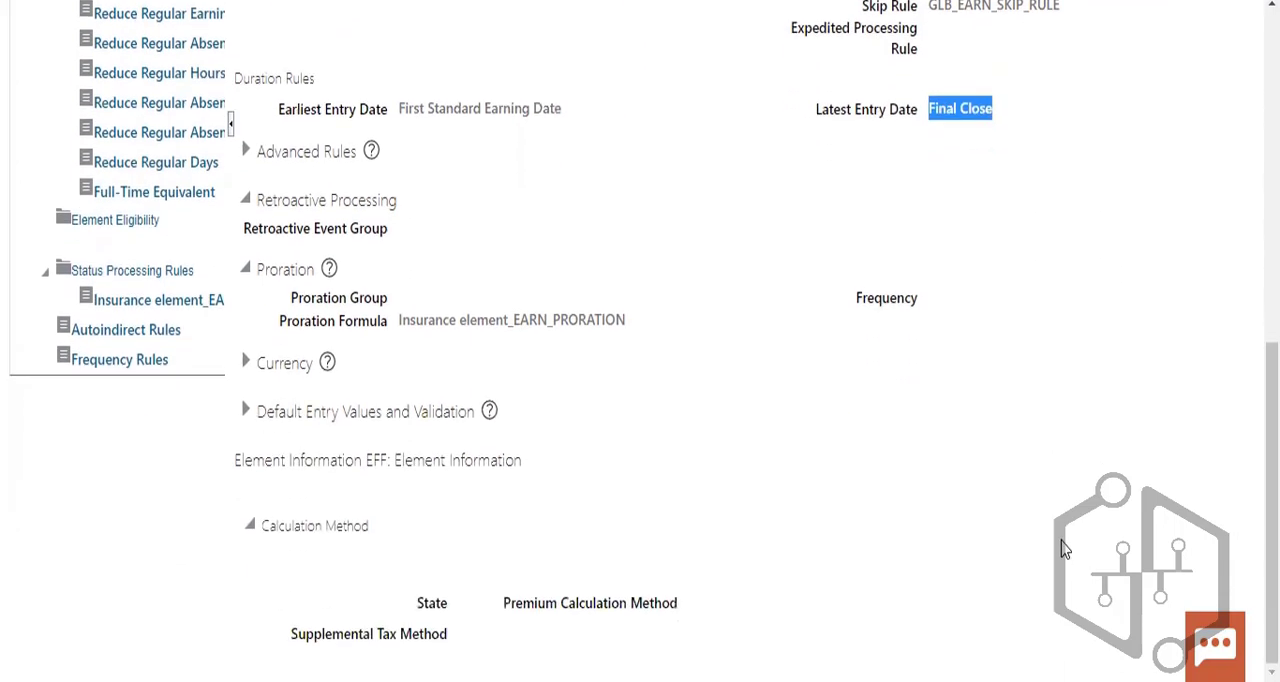
scroll(1060, 520, "up", 5)
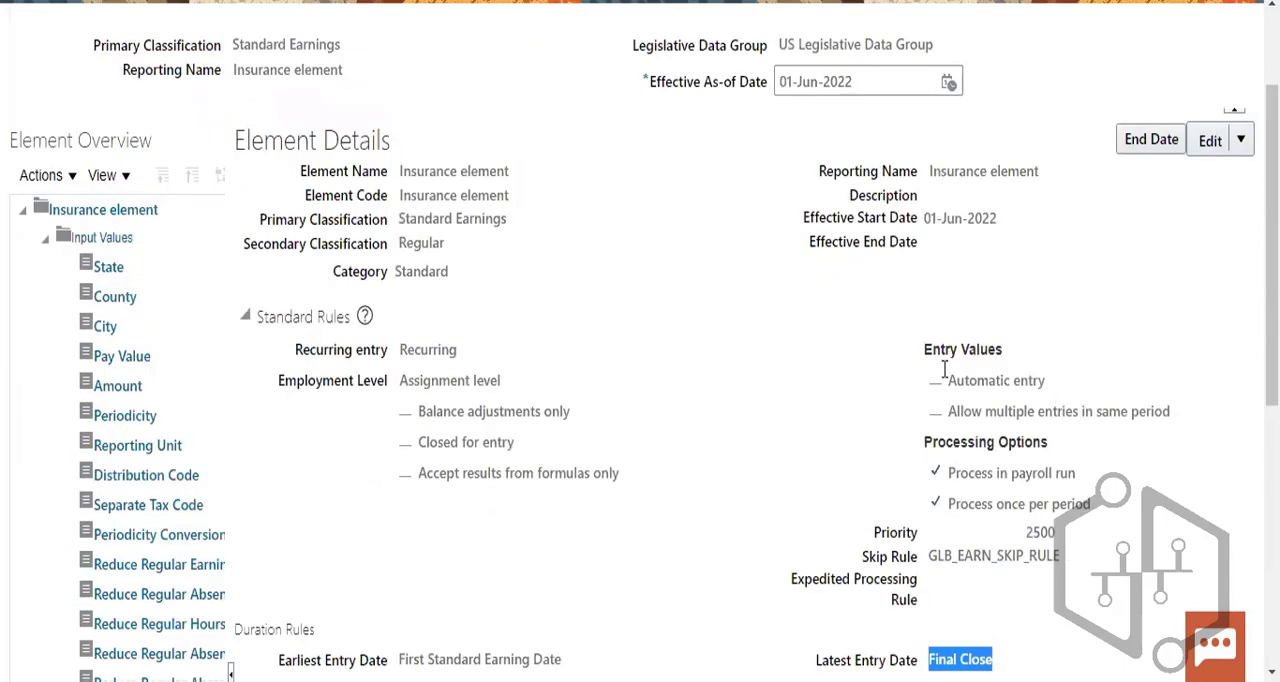
scroll(840, 311, "up", 2)
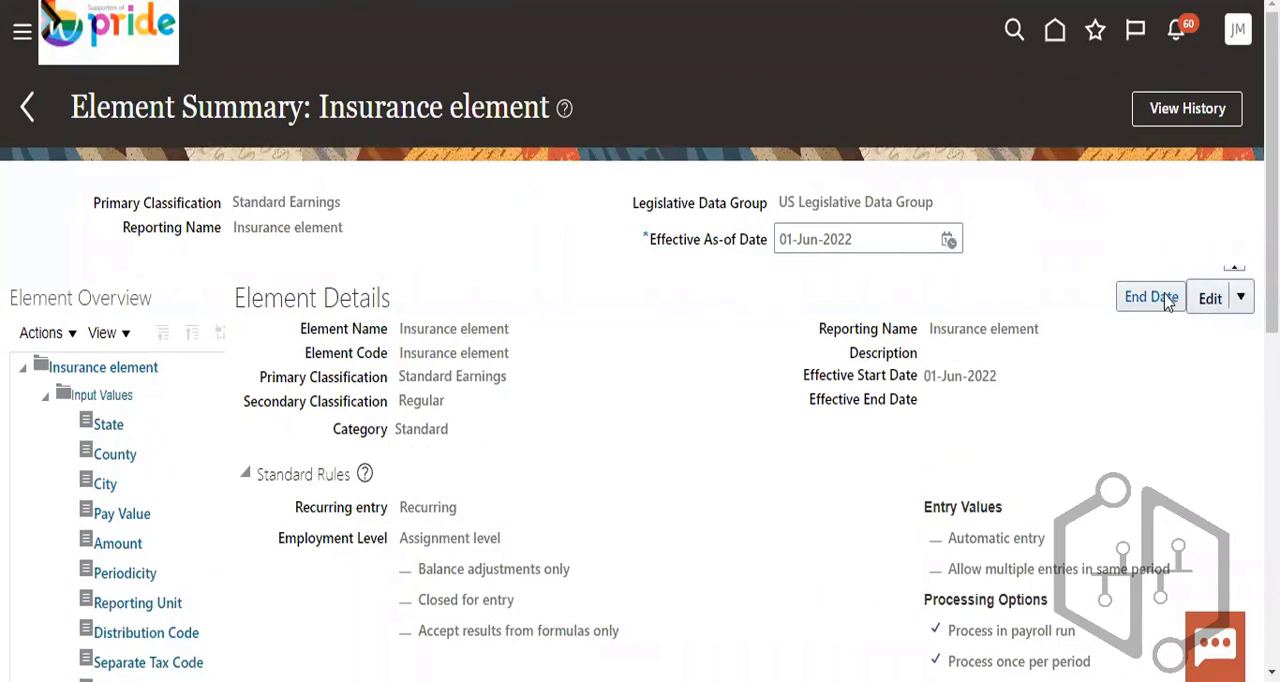
- Check the edit options, effective start date, and primary and secondary classifications, and review the details through the calculation method
left_click(1240, 297)
left_click(1086, 225)
left_click_drag(925, 387, 998, 382)
left_click(437, 452)
double_click(420, 403)
left_click_drag(404, 376, 500, 374)
left_click(733, 462)
scroll(733, 462, "down", 3)
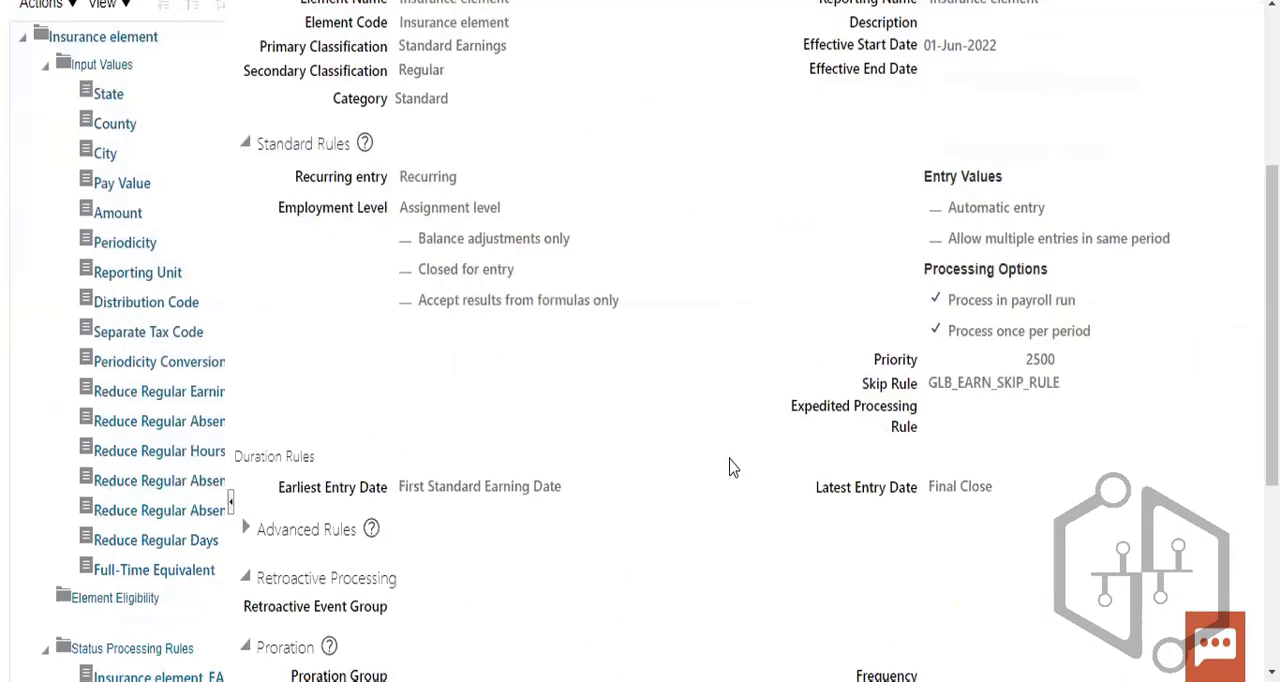
scroll(733, 465, "down", 5)
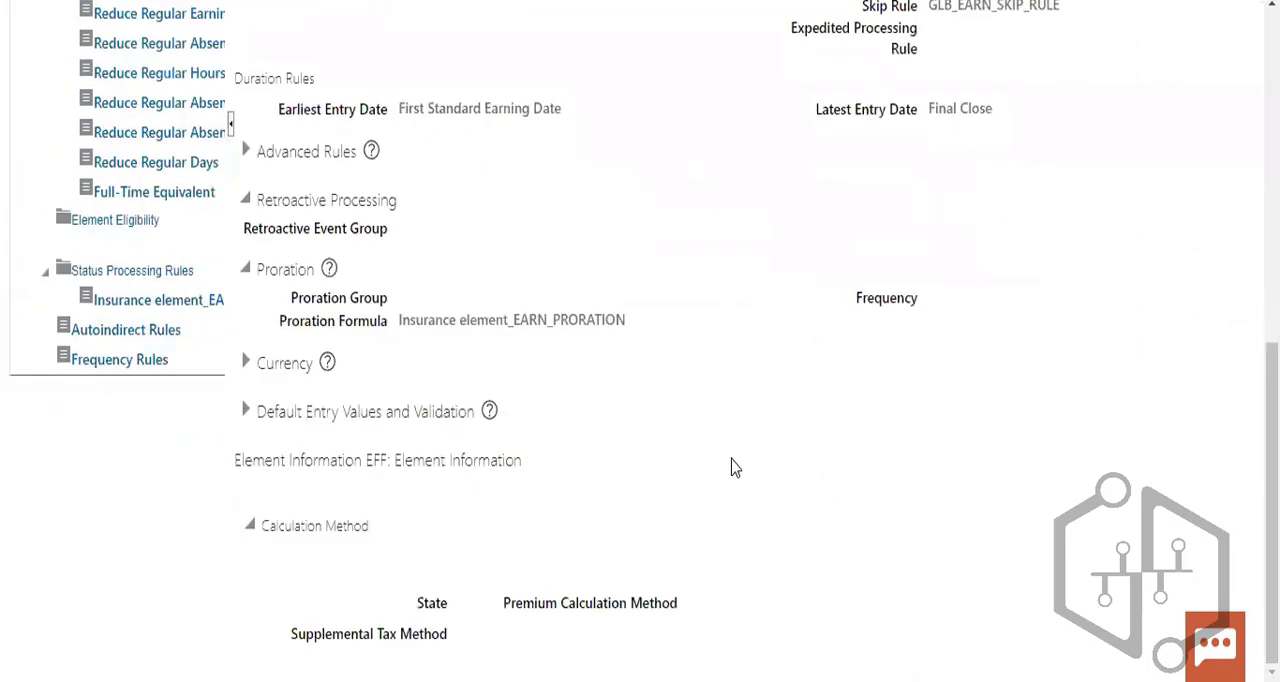
scroll(735, 467, "up", 8)
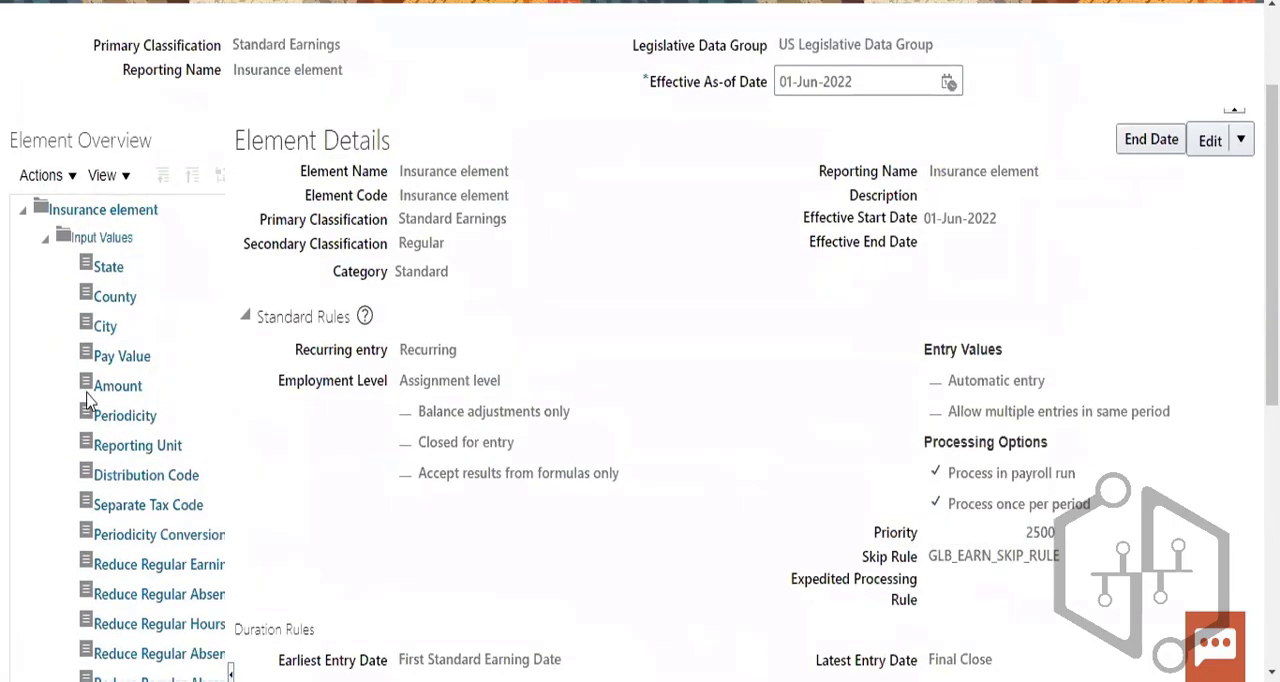
left_click_drag(403, 218, 510, 220)
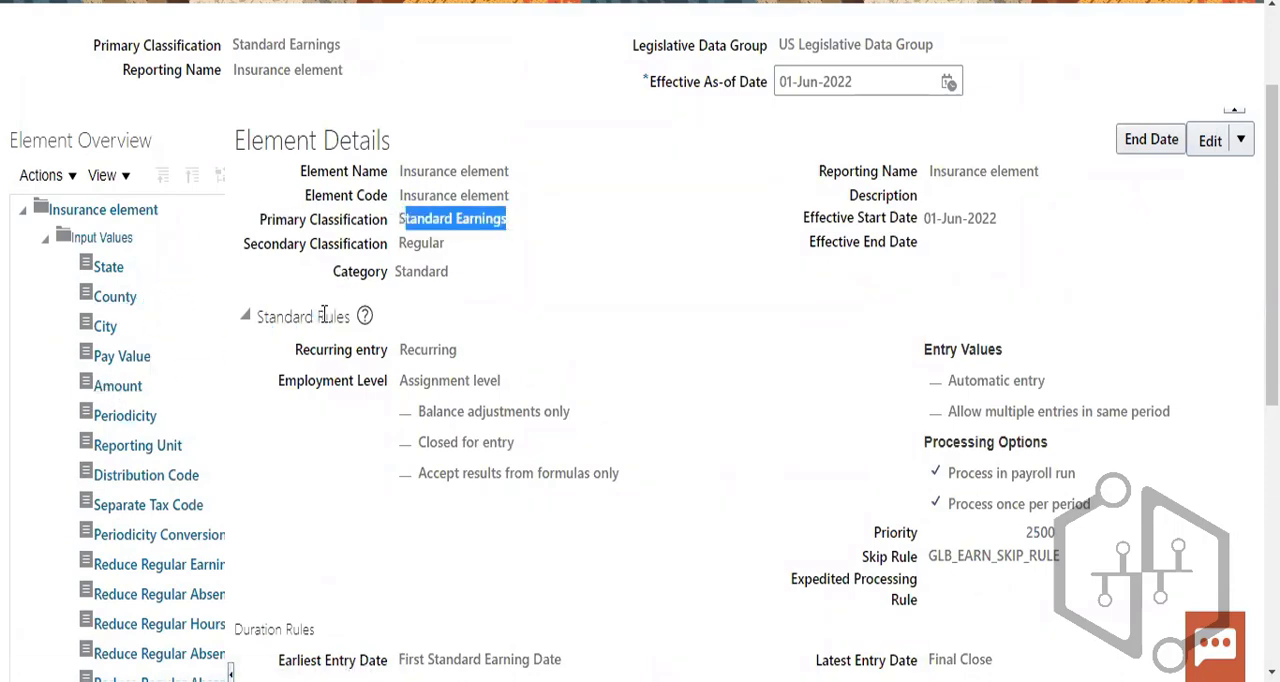
- Collapse the status processing rules in the element overview, open the frequency rules, and check the payroll frequency choices
scroll(185, 455, "down", 5)
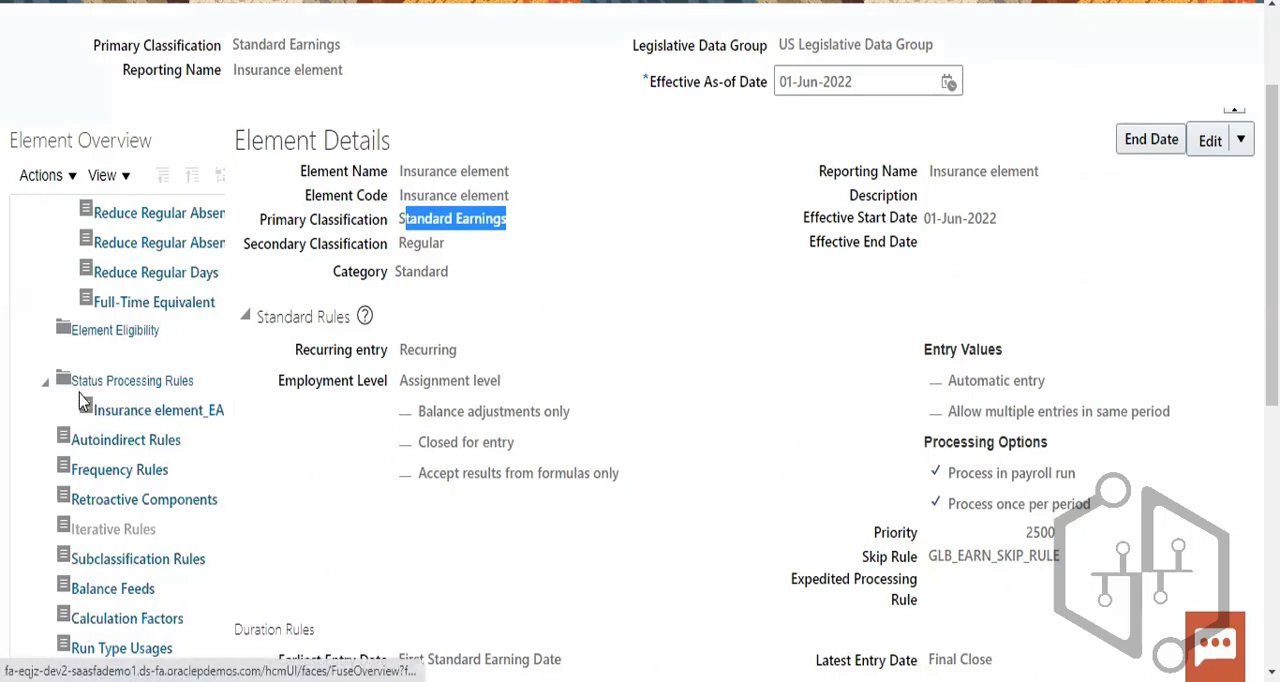
left_click(45, 384)
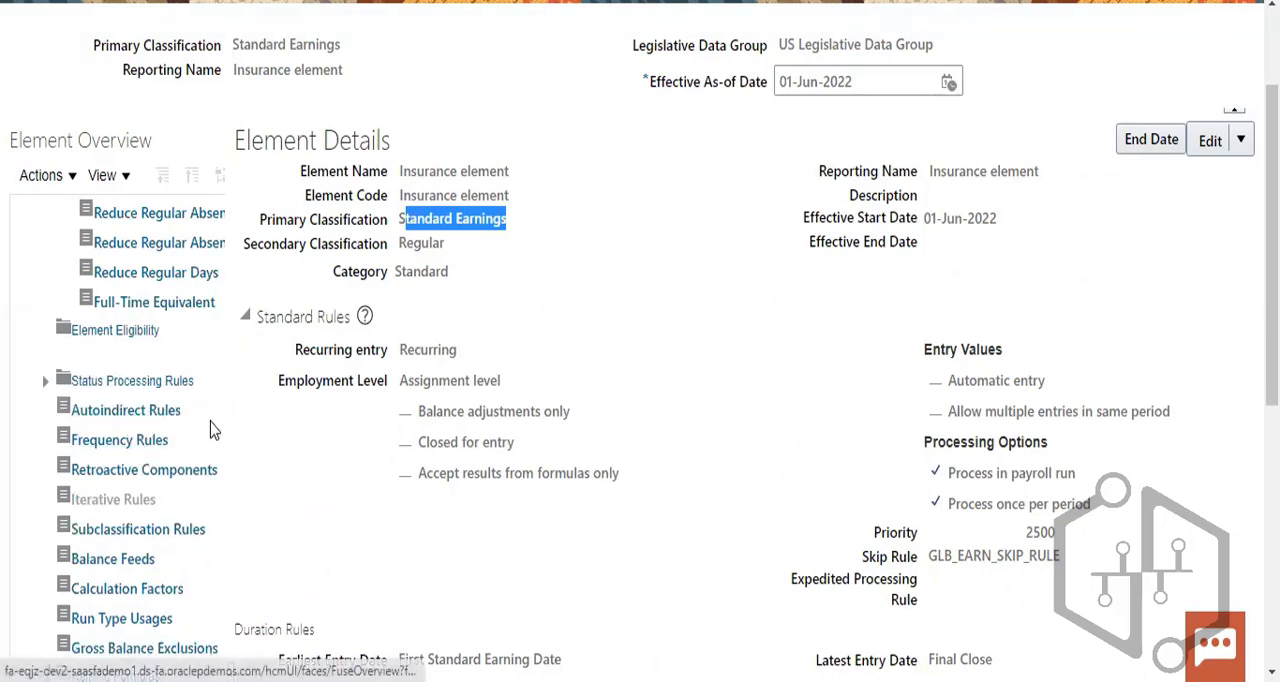
scroll(152, 453, "down", 2)
left_click(134, 330)
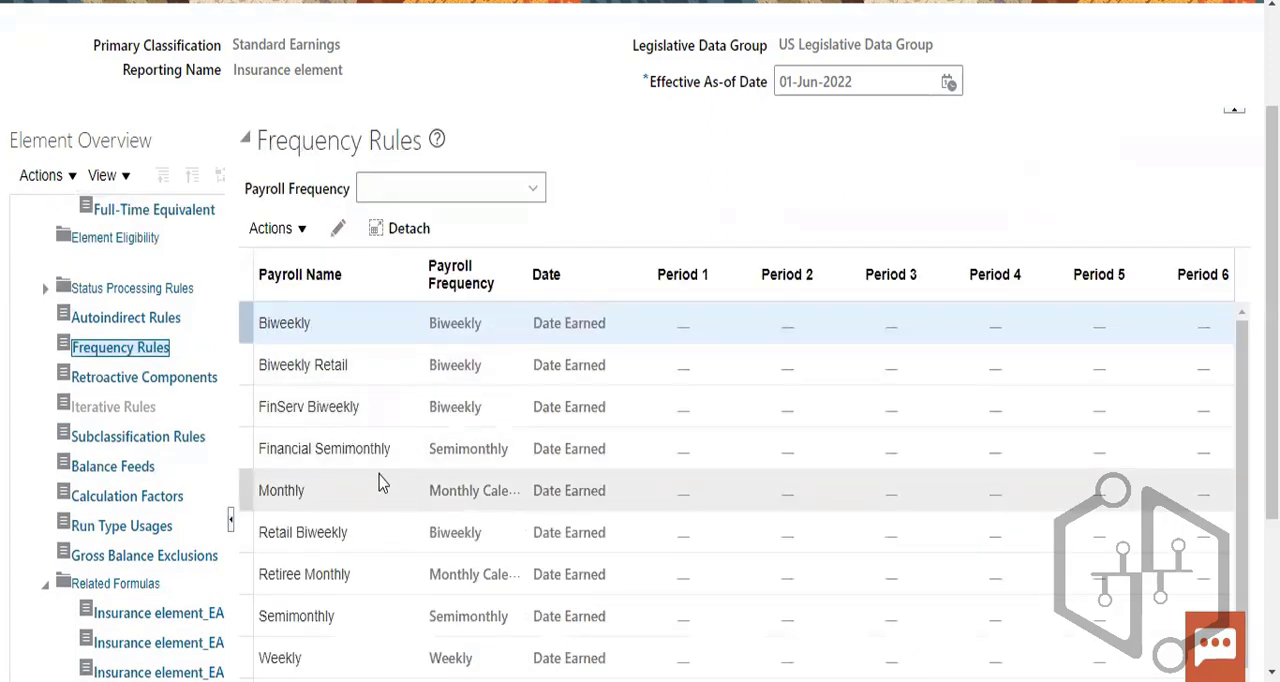
left_click(503, 186)
left_click(591, 181)
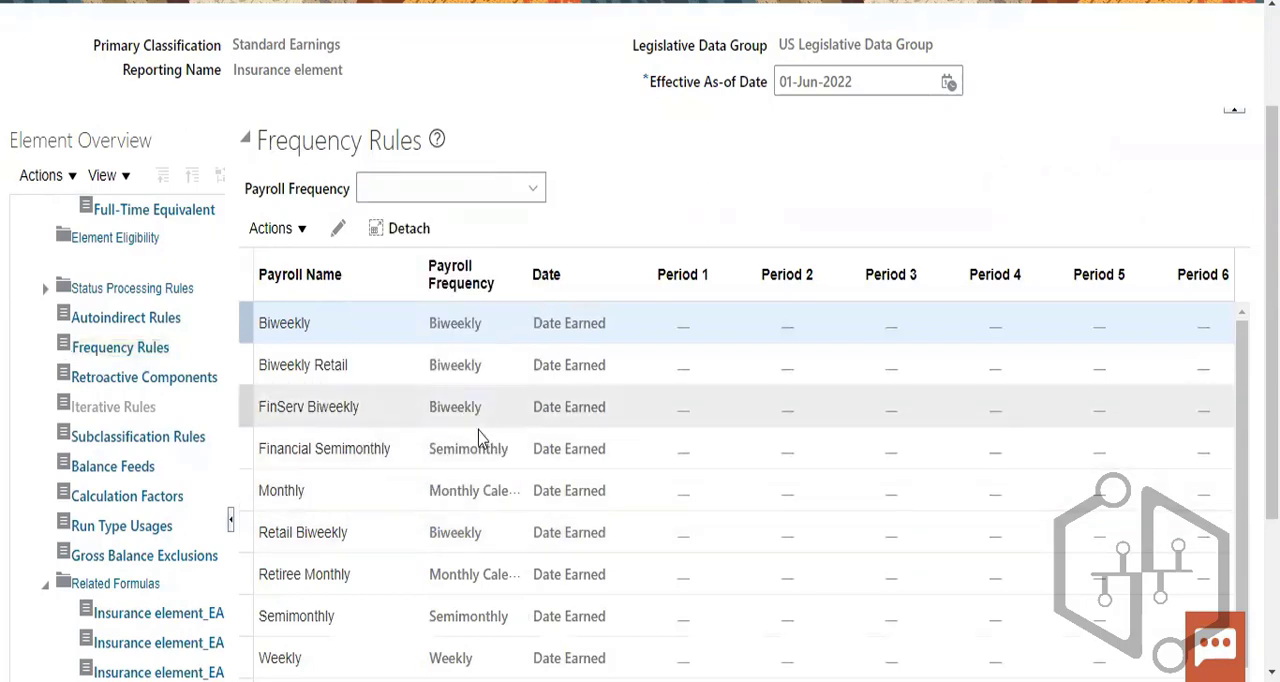
- Open the element's balance feeds and examine them alongside its primary classification and the related formulas, elements, and balances
left_click(130, 468)
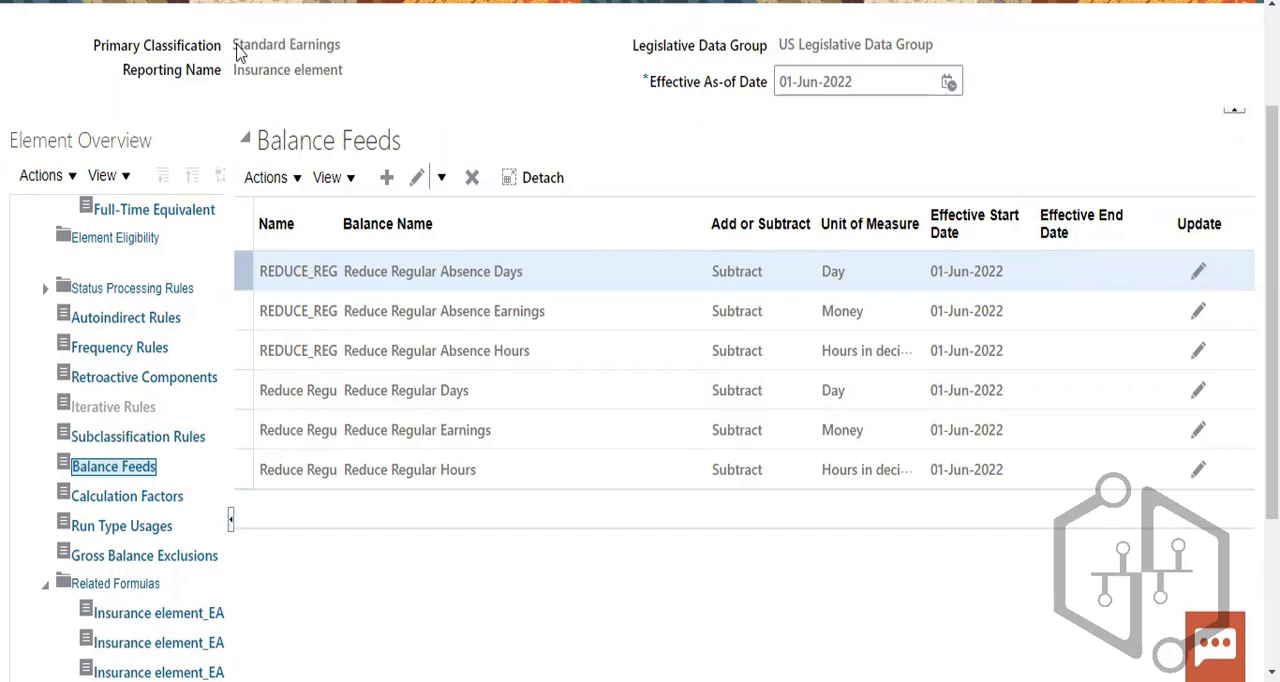
left_click_drag(238, 53, 372, 53)
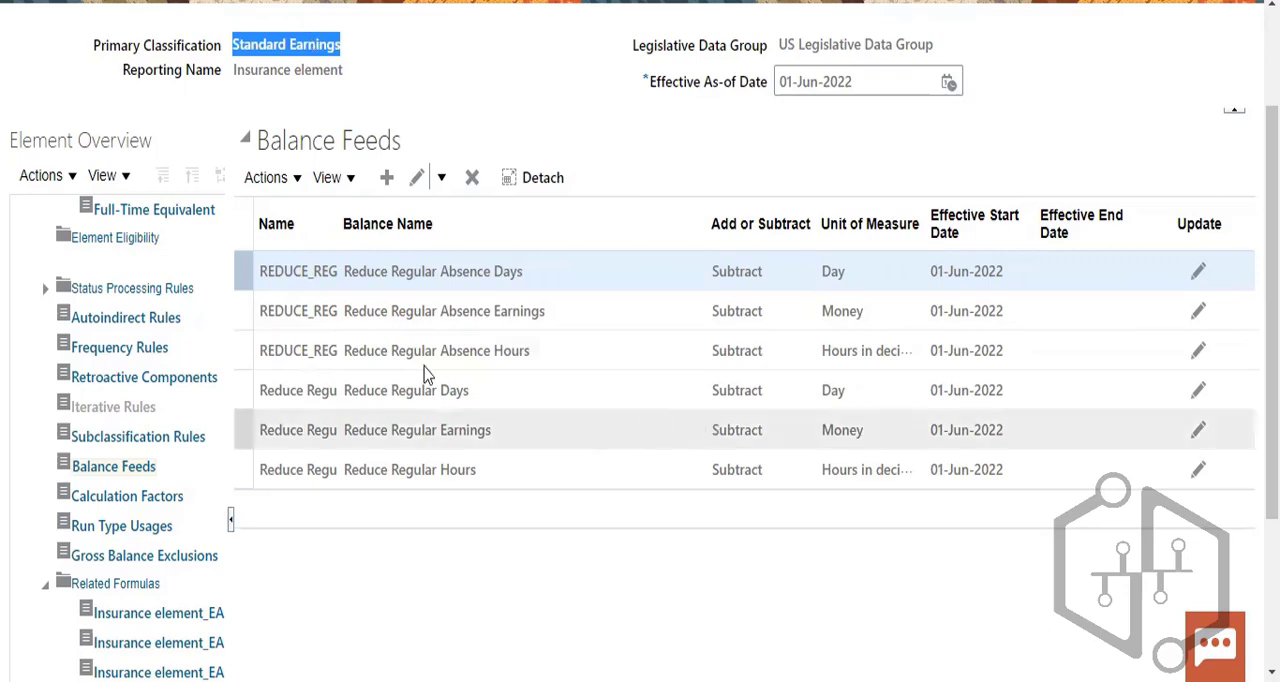
scroll(251, 500, "down", 1)
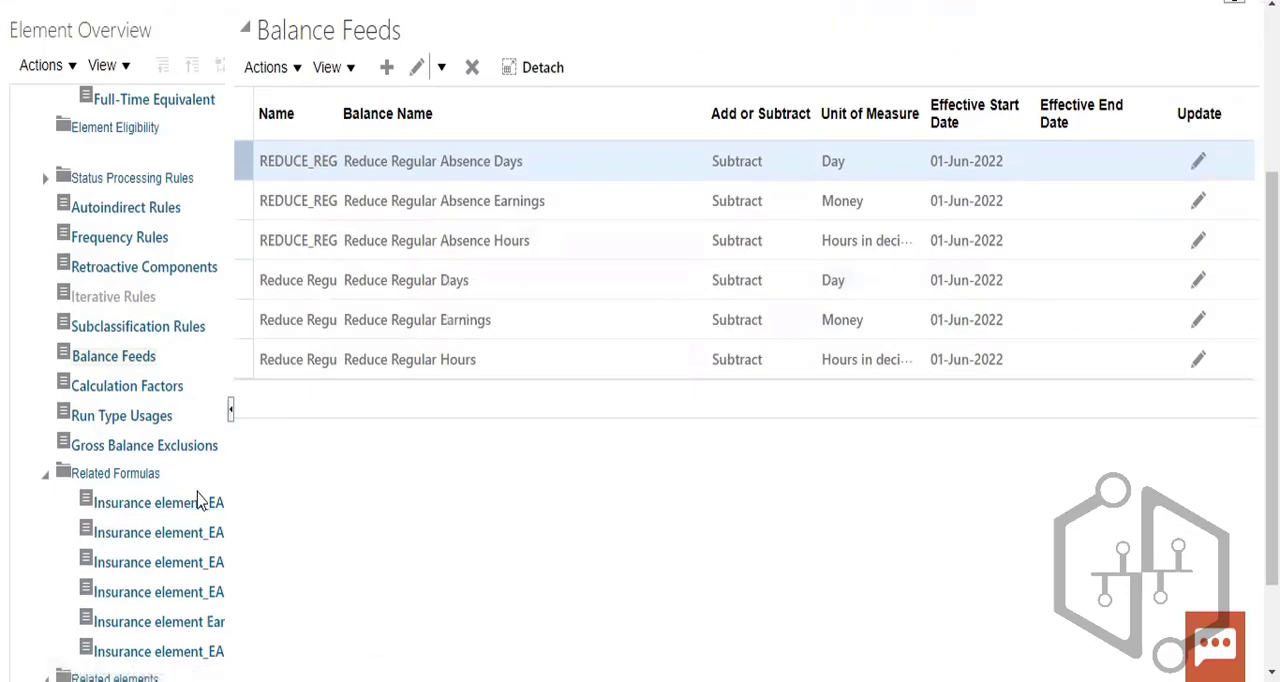
scroll(230, 500, "down", 1)
scroll(480, 419, "up", 4)
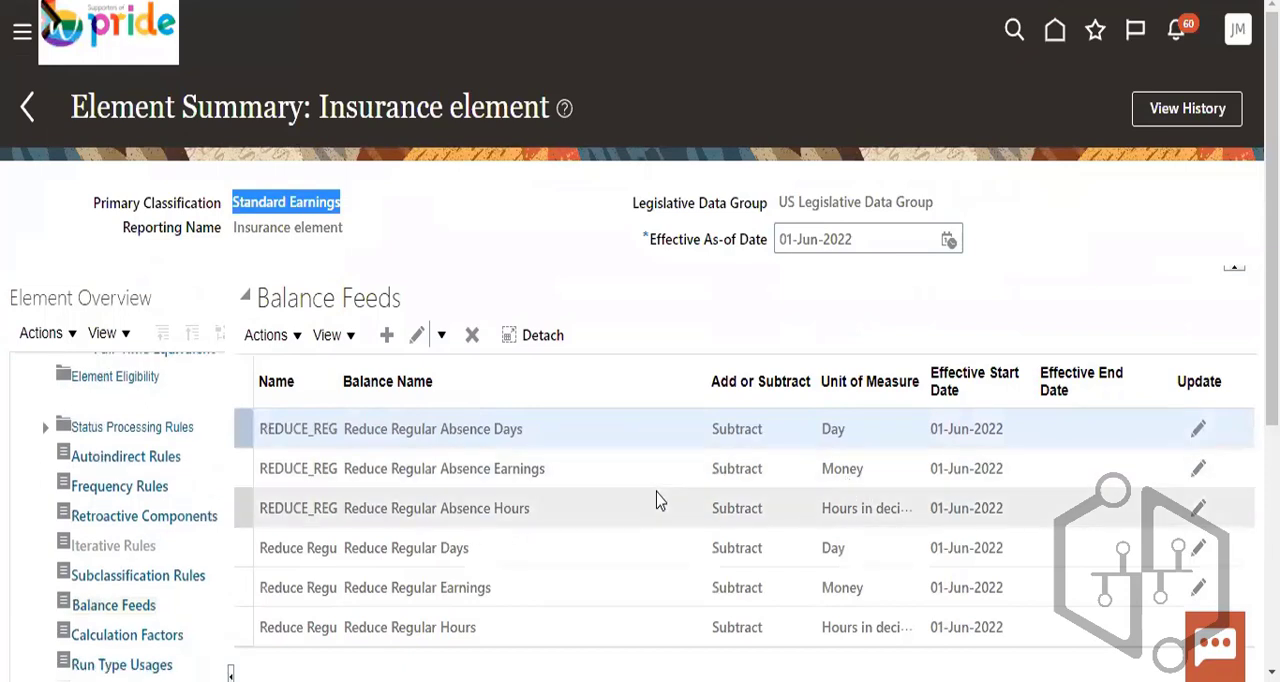
scroll(657, 500, "down", 3)
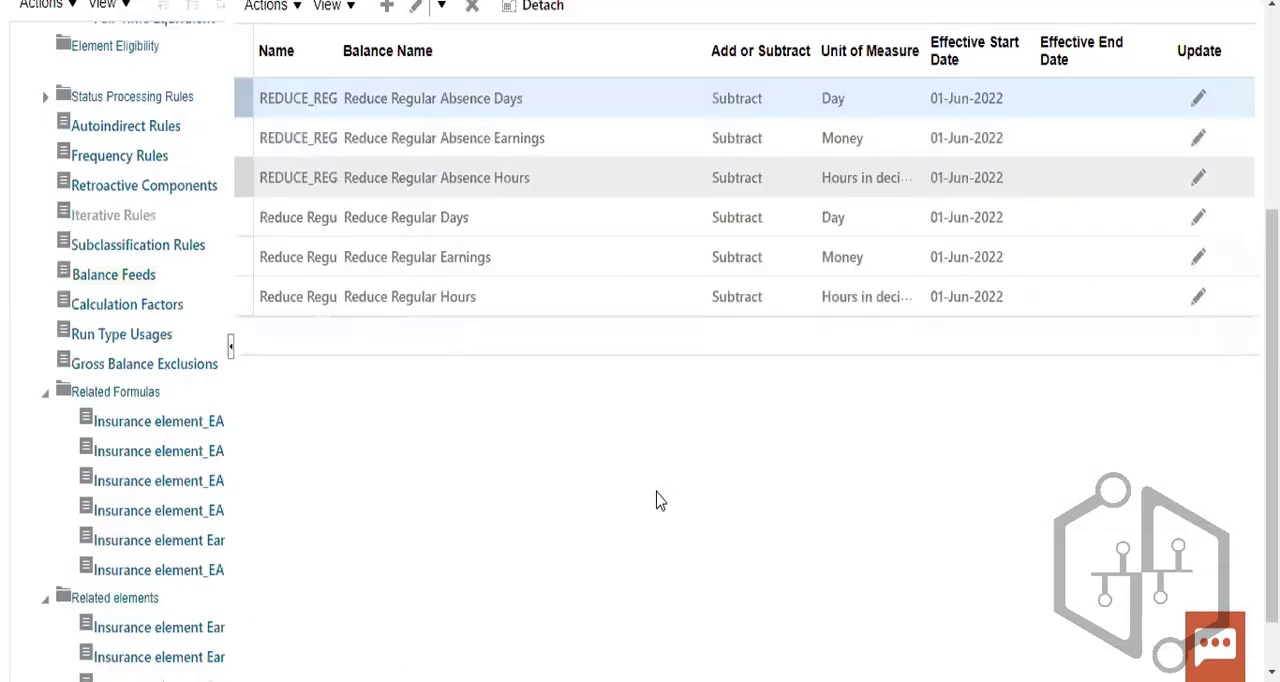
scroll(657, 500, "down", 1)
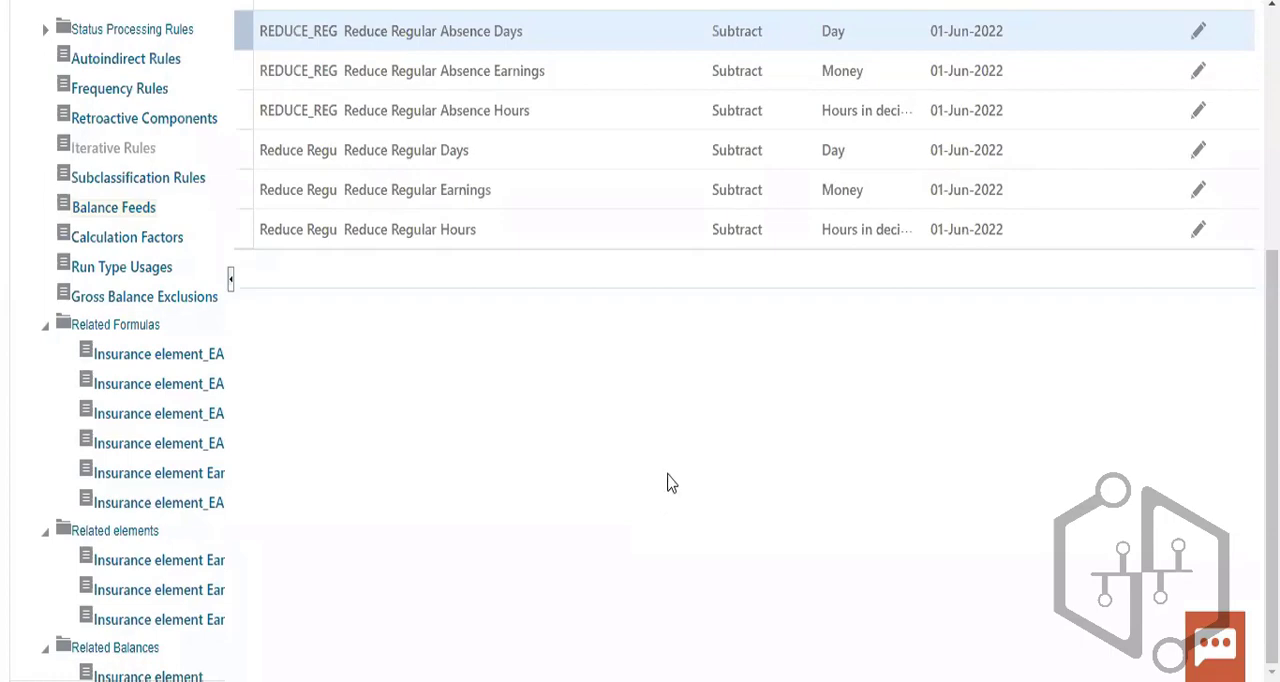
scroll(405, 463, "up", 3)
scroll(409, 520, "down", 2)
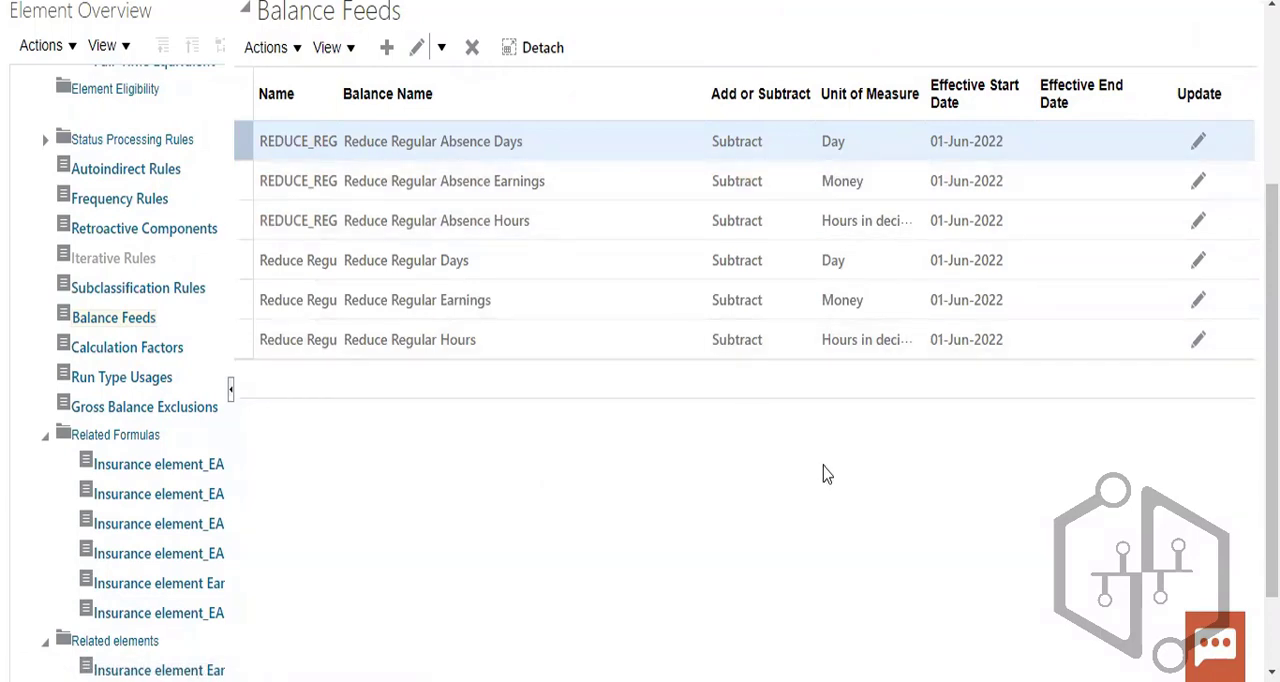
scroll(823, 470, "up", 1)
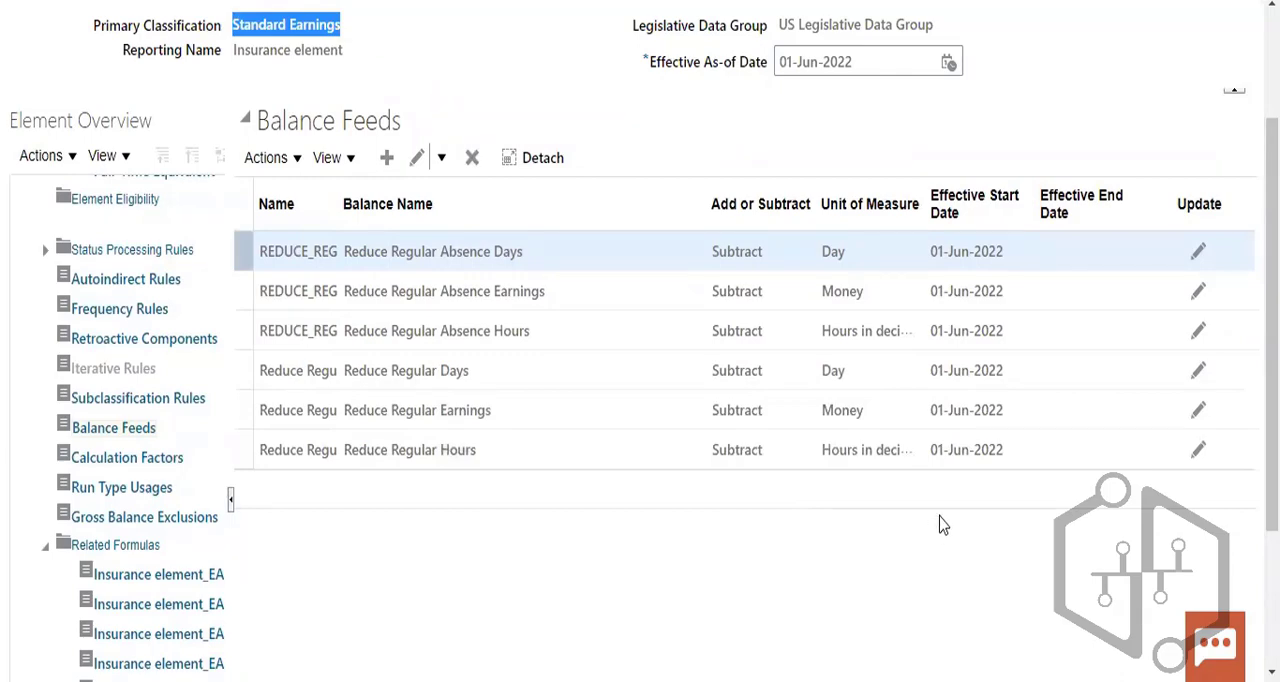
scroll(945, 531, "up", 2)
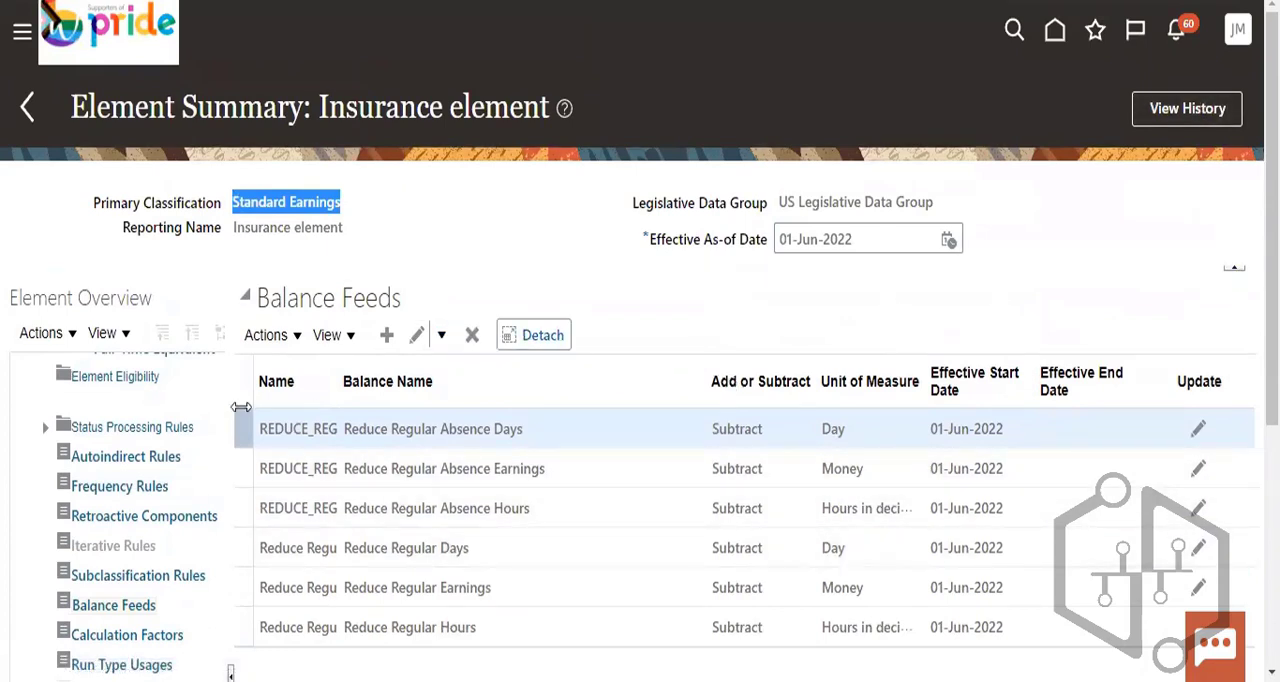
scroll(320, 434, "down", 5)
scroll(255, 572, "up", 5)
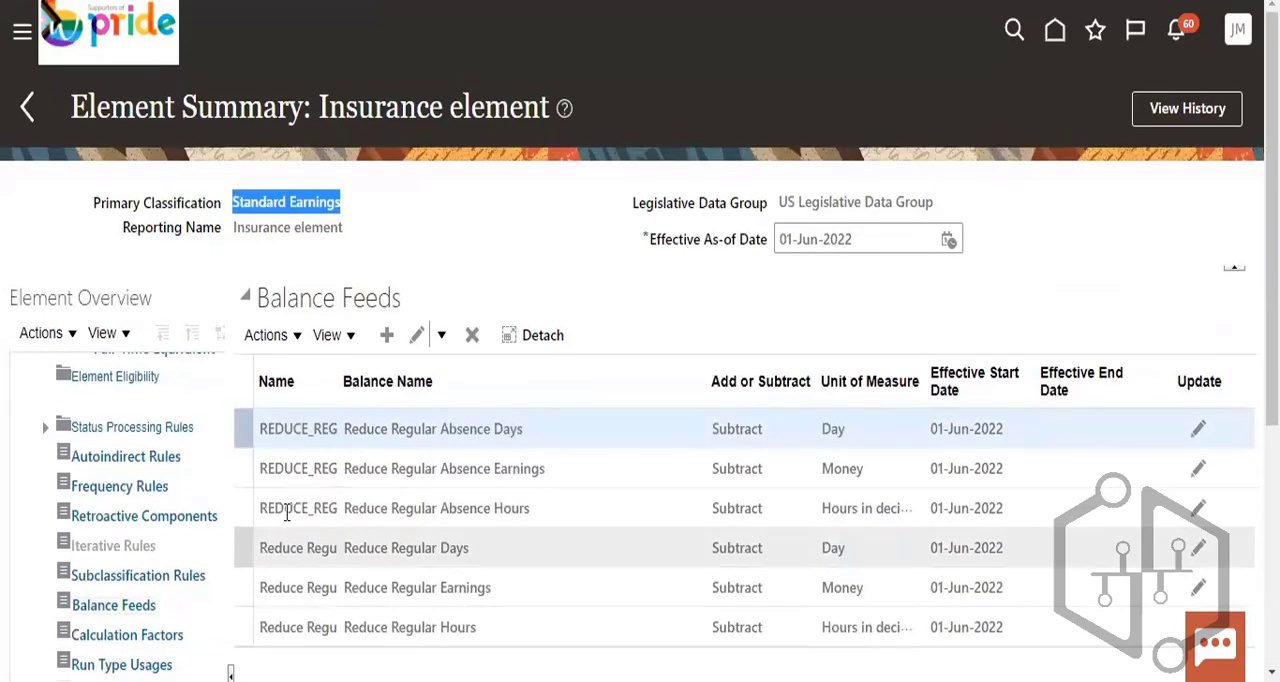
scroll(165, 428, "down", 5)
scroll(838, 400, "up", 5)
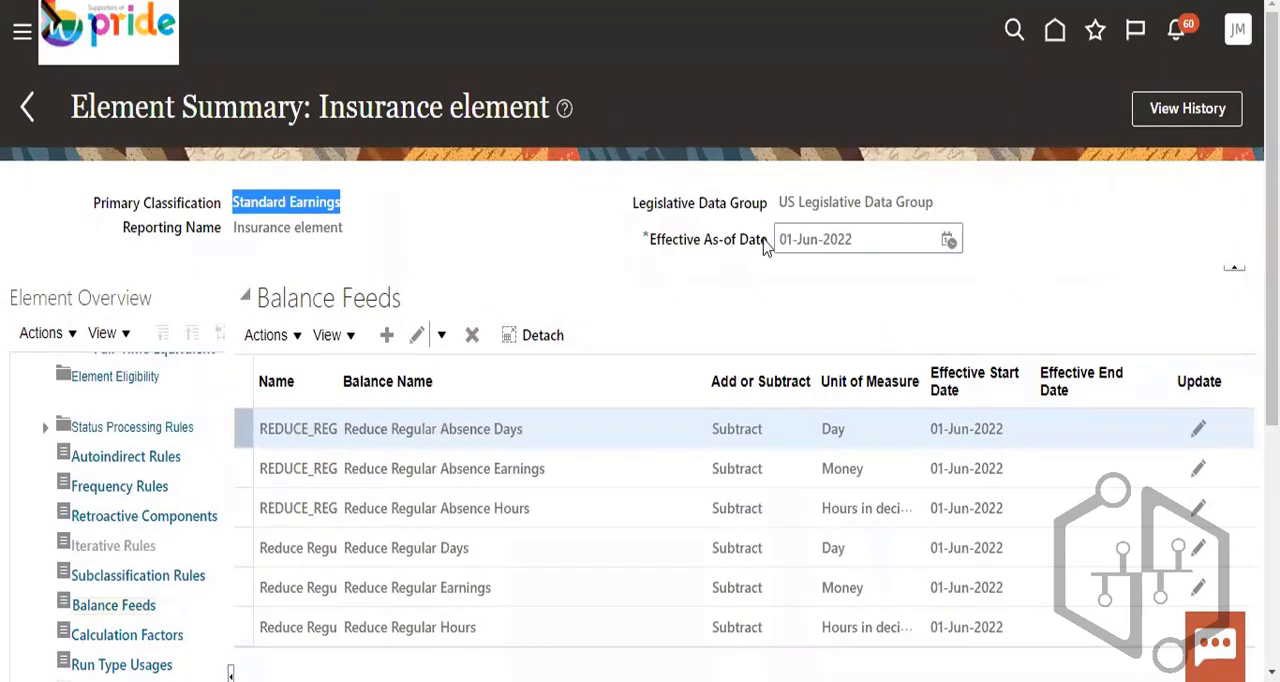
- Check the overview actions and the element name and primary classification in the summary header
left_click(1063, 272)
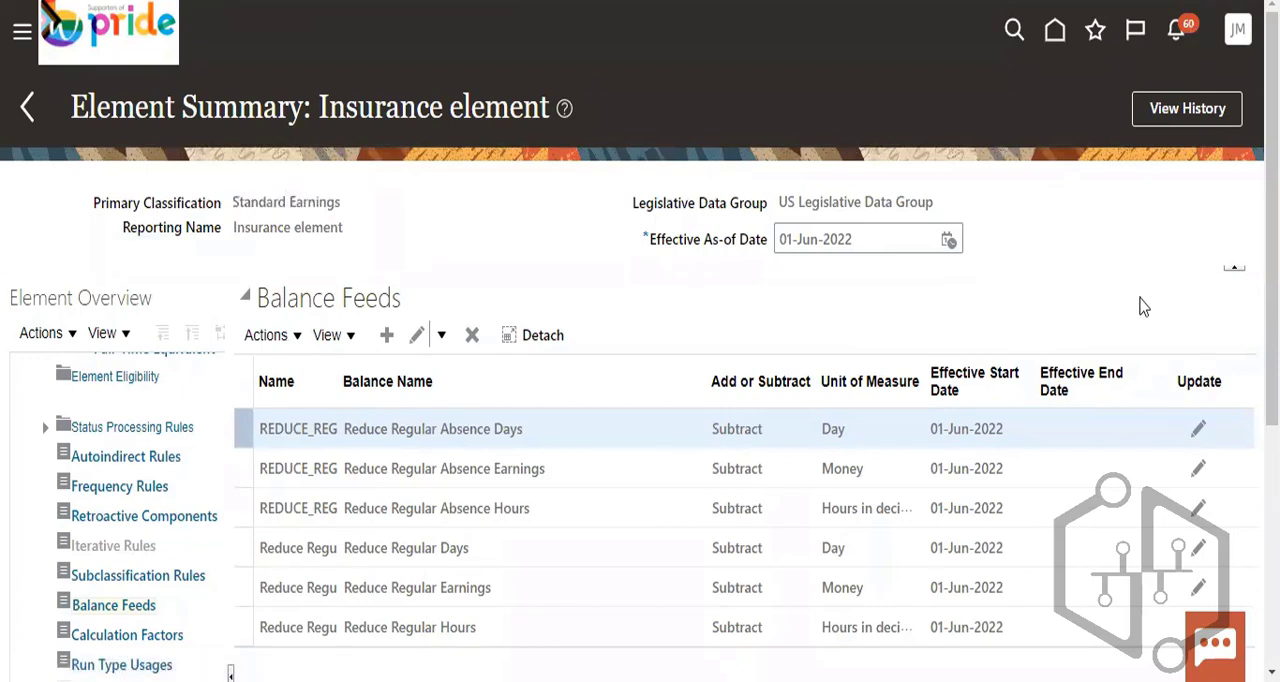
left_click(55, 334)
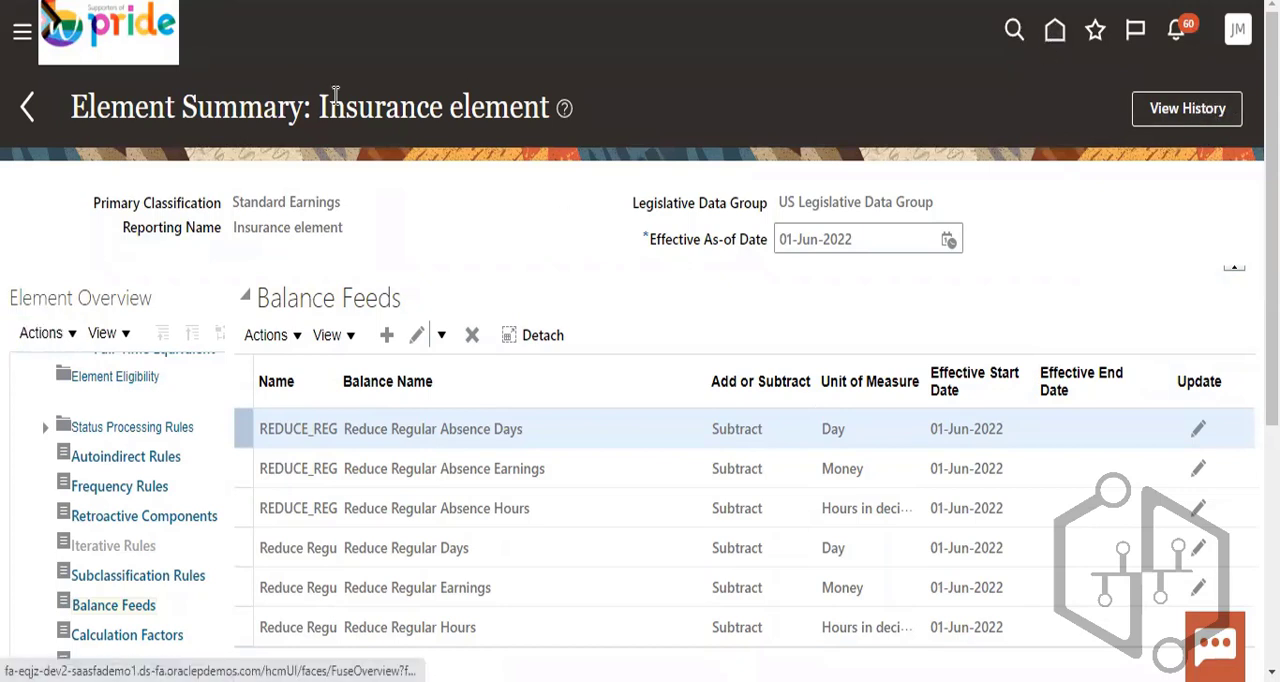
left_click_drag(325, 104, 543, 90)
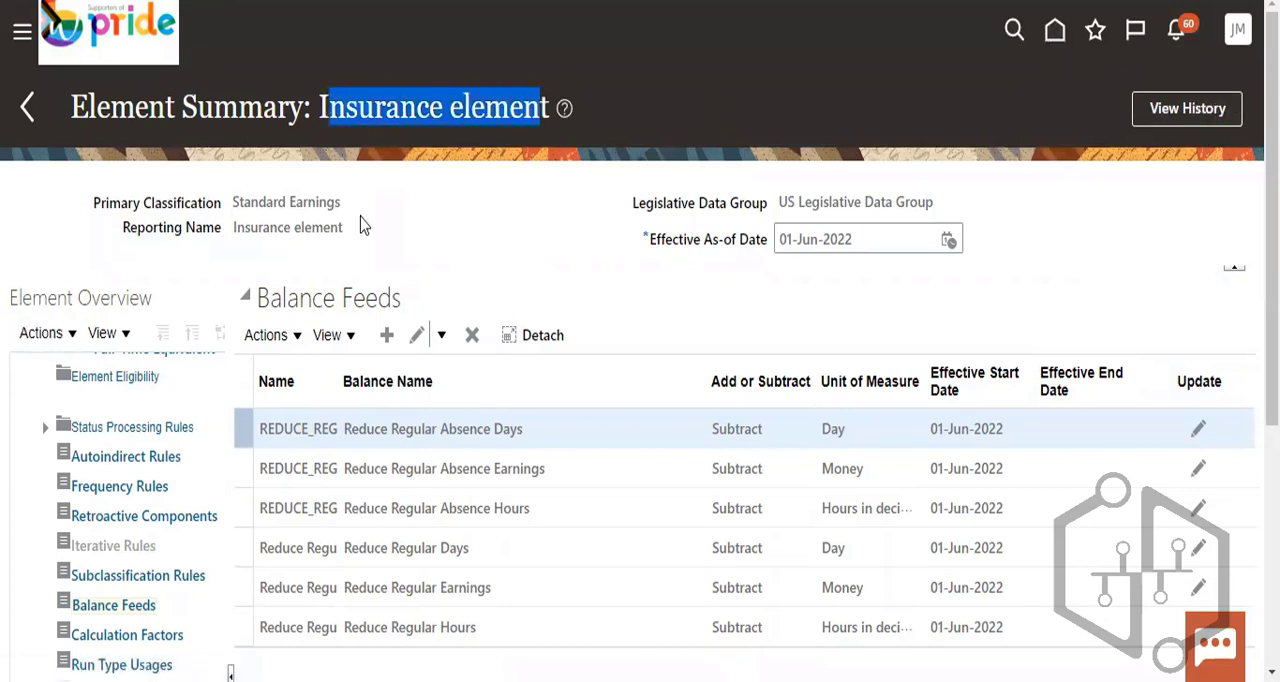
left_click_drag(236, 206, 443, 186)
left_click(472, 182)
- Start a new element in the US Legislative Data Group with primary classification Voluntary Deductions and secondary classification Loans
left_click(27, 106)
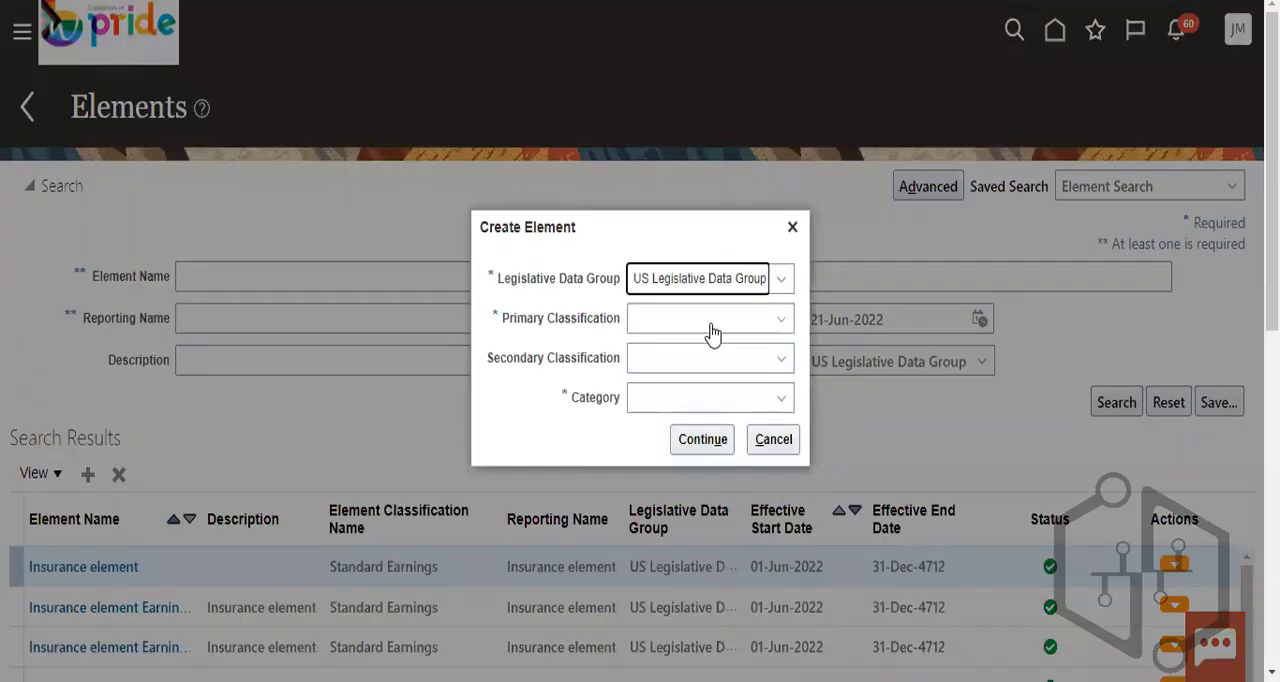
left_click(708, 322)
scroll(708, 548, "down", 5)
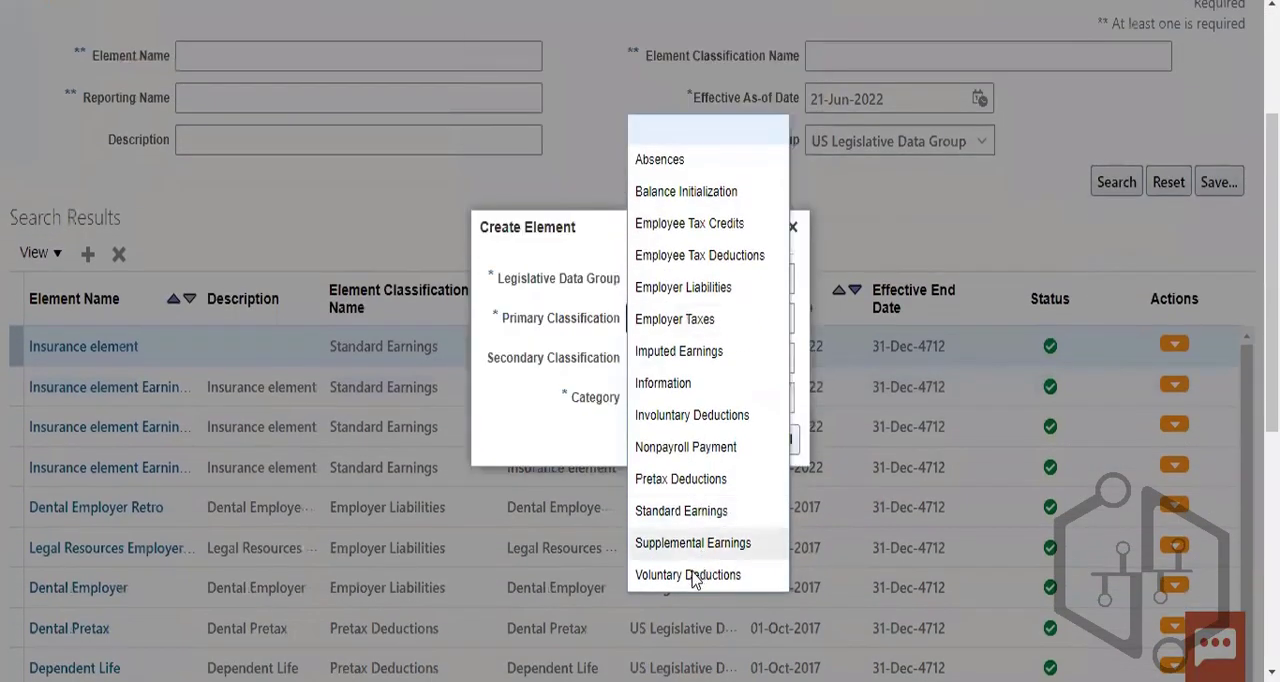
left_click(700, 575)
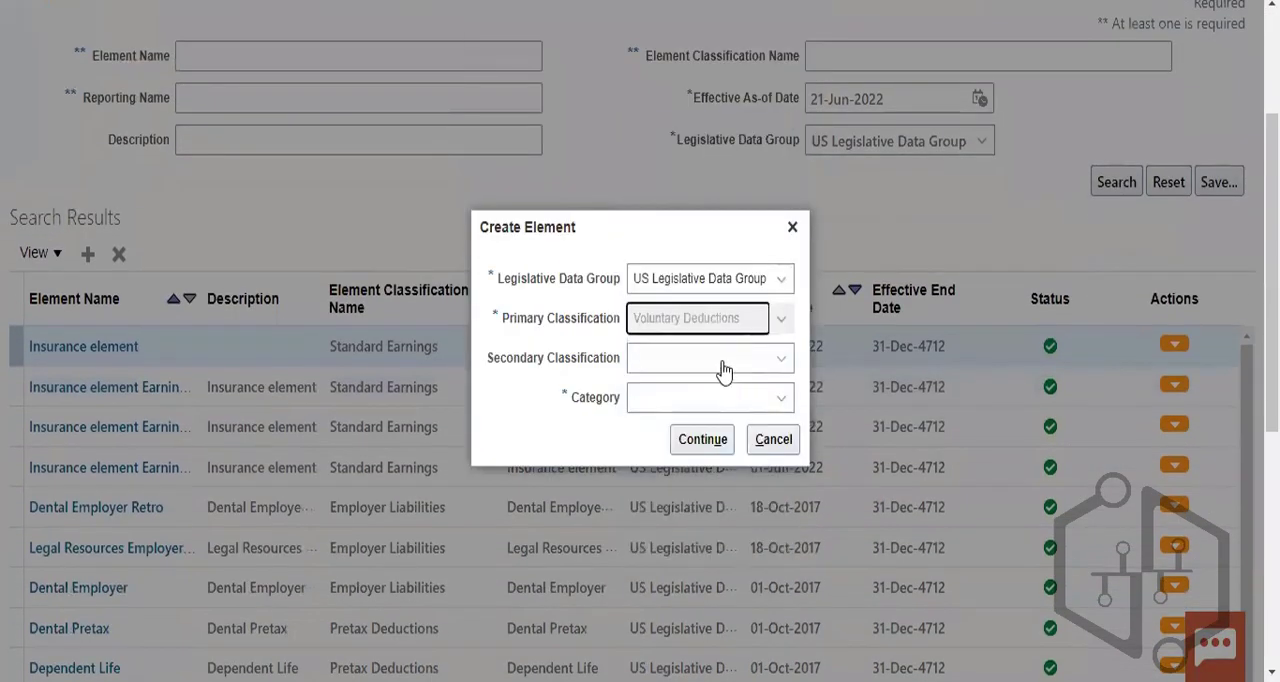
left_click(709, 364)
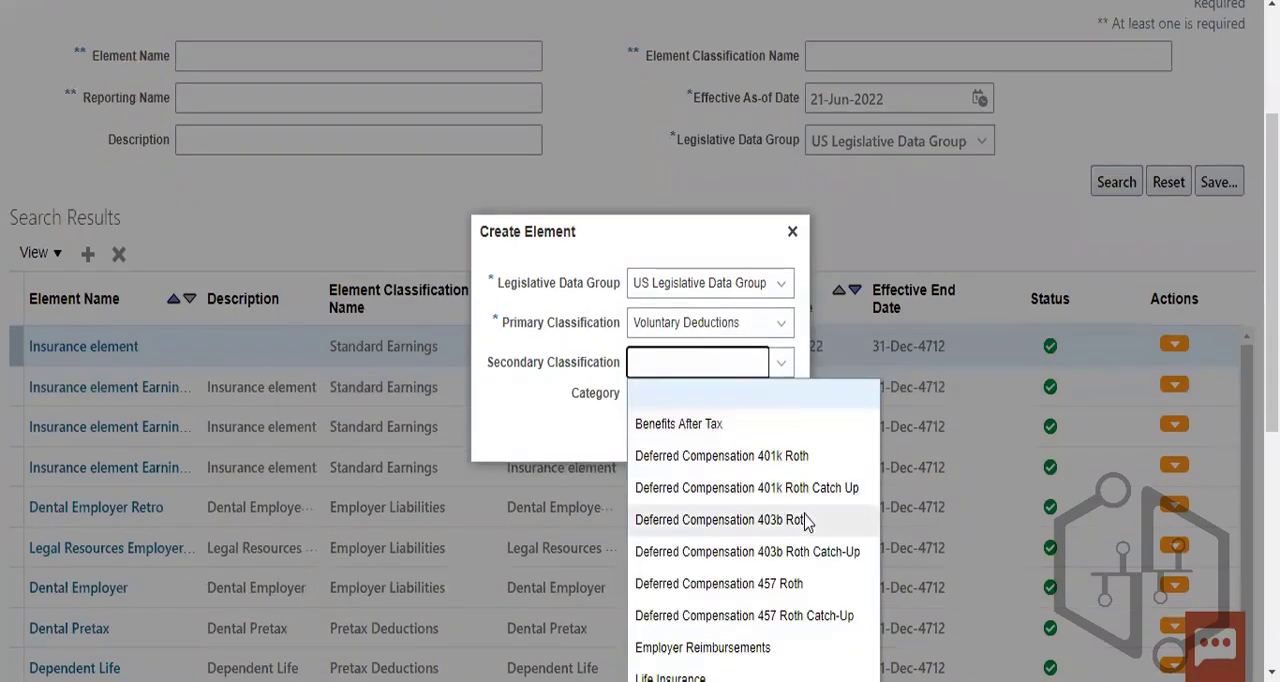
scroll(790, 535, "down", 5)
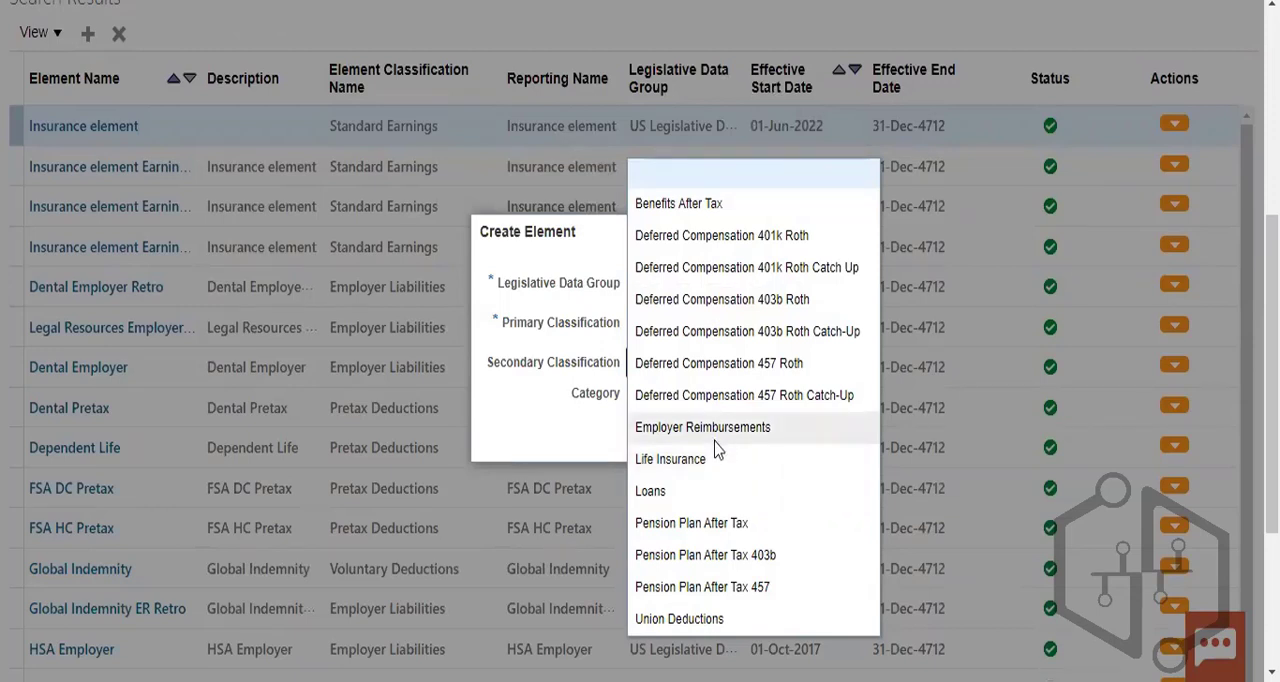
left_click(672, 497)
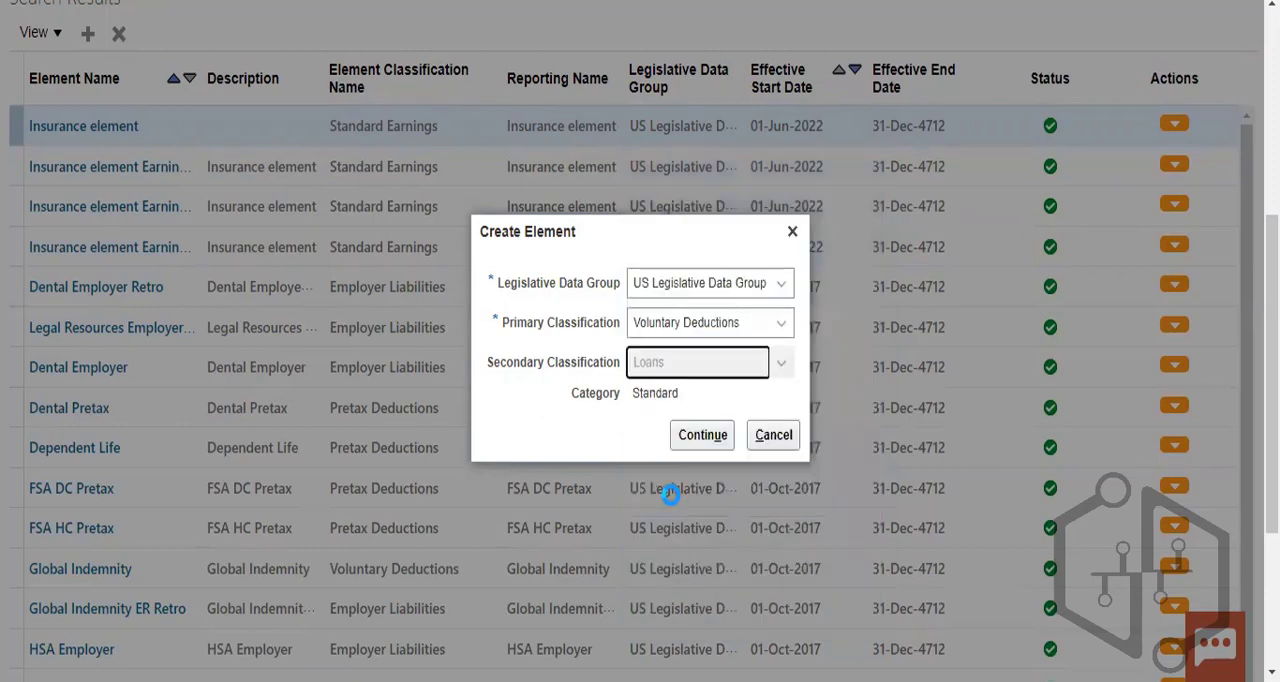
left_click(700, 436)
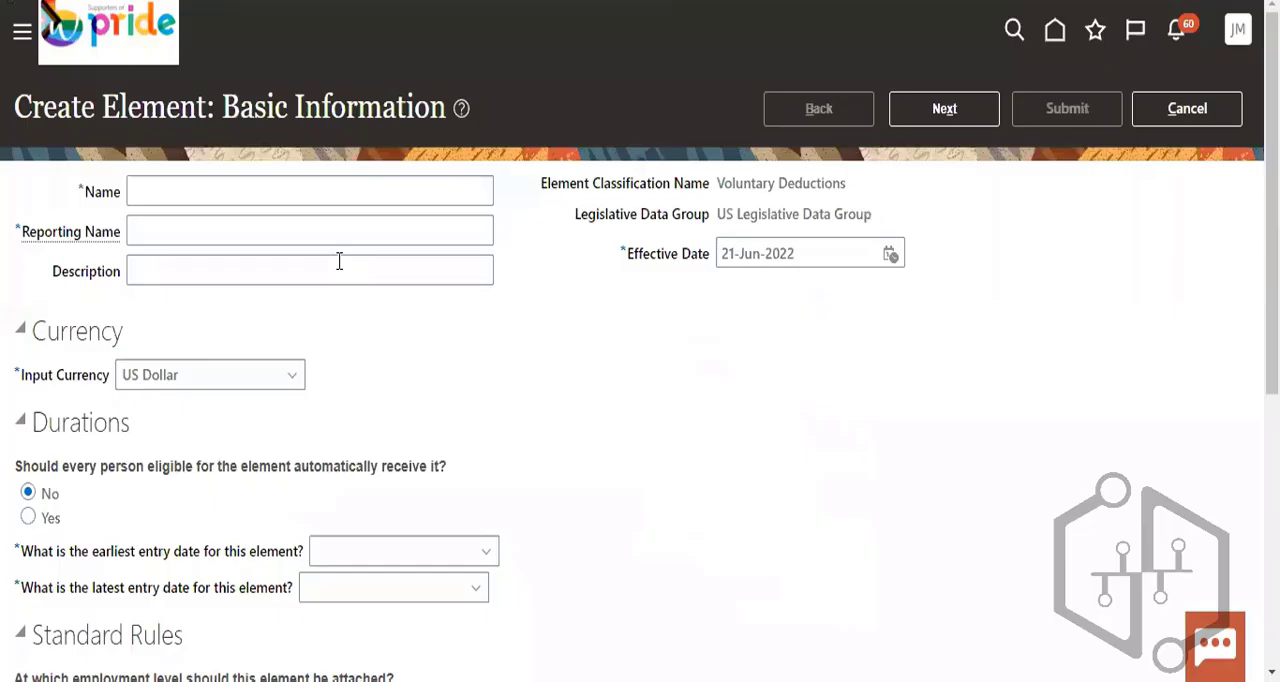
- Name the new element PR_loans
left_click(175, 189)
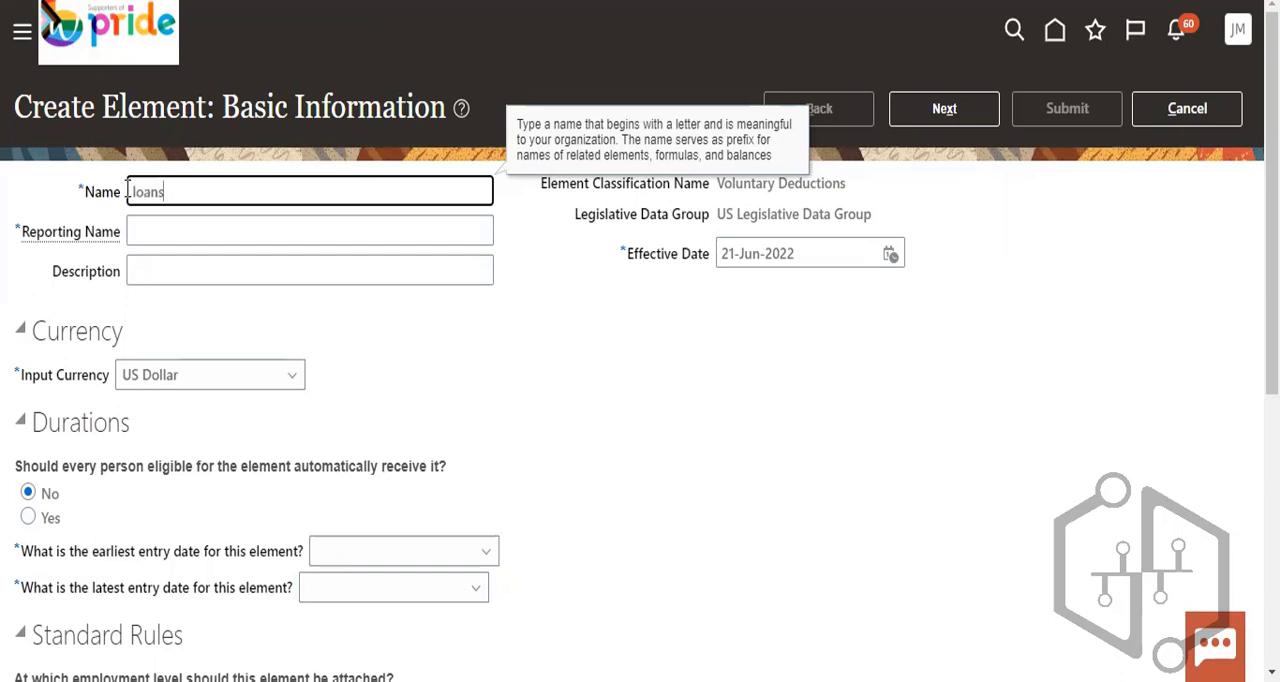
left_click(128, 191)
type("L")
key("BackSpace")
type("PR_")
left_click(146, 241)
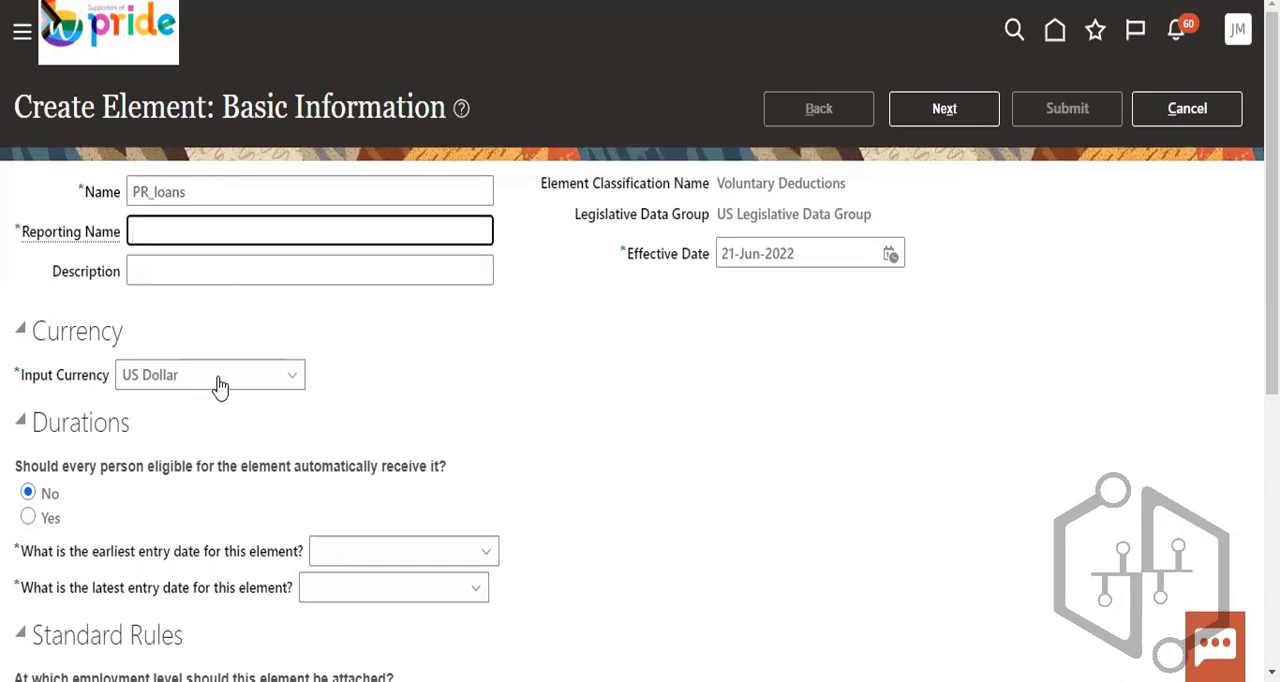
- Make every eligible person receive the element automatically, with First Standard Earning Date as earliest entry date and Final Close as latest
scroll(314, 464, "down", 2)
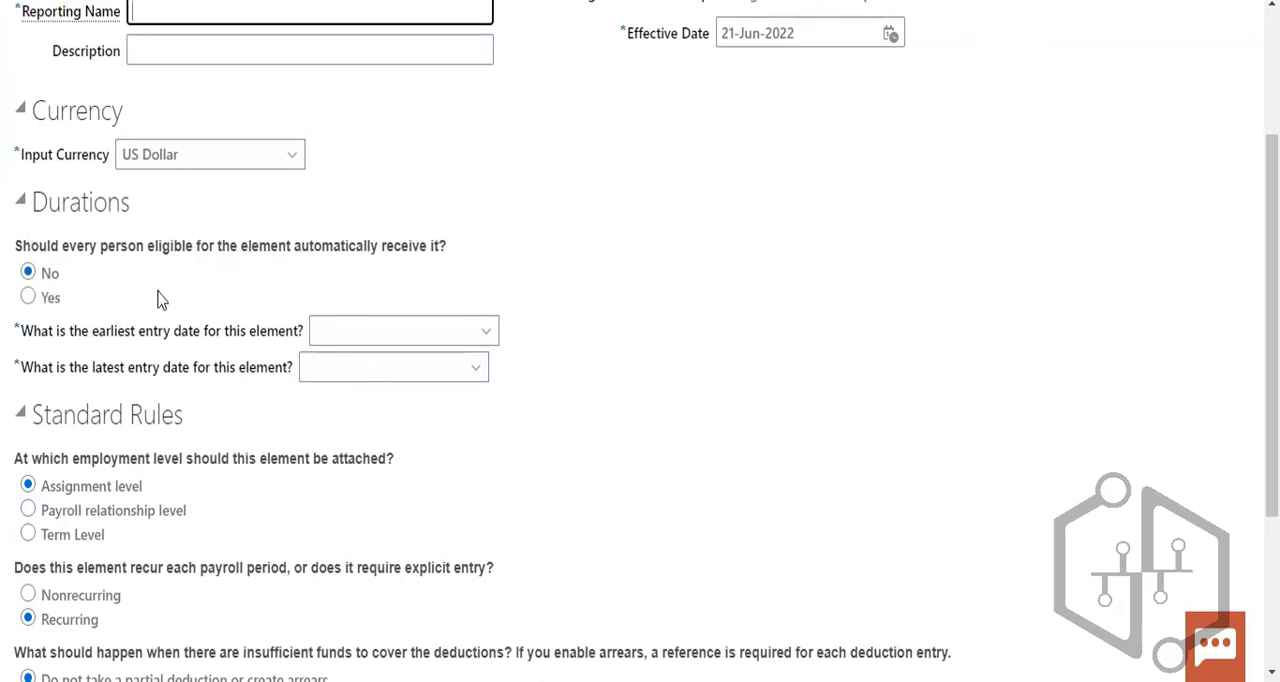
left_click(28, 296)
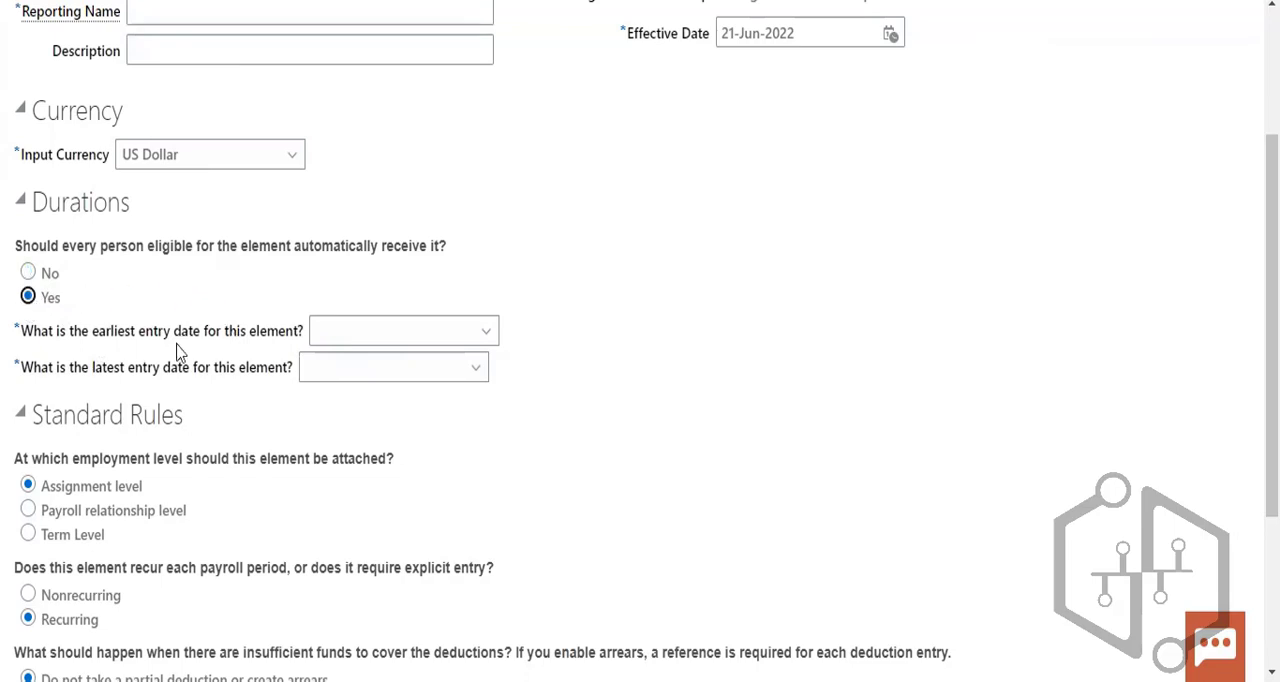
left_click(374, 377)
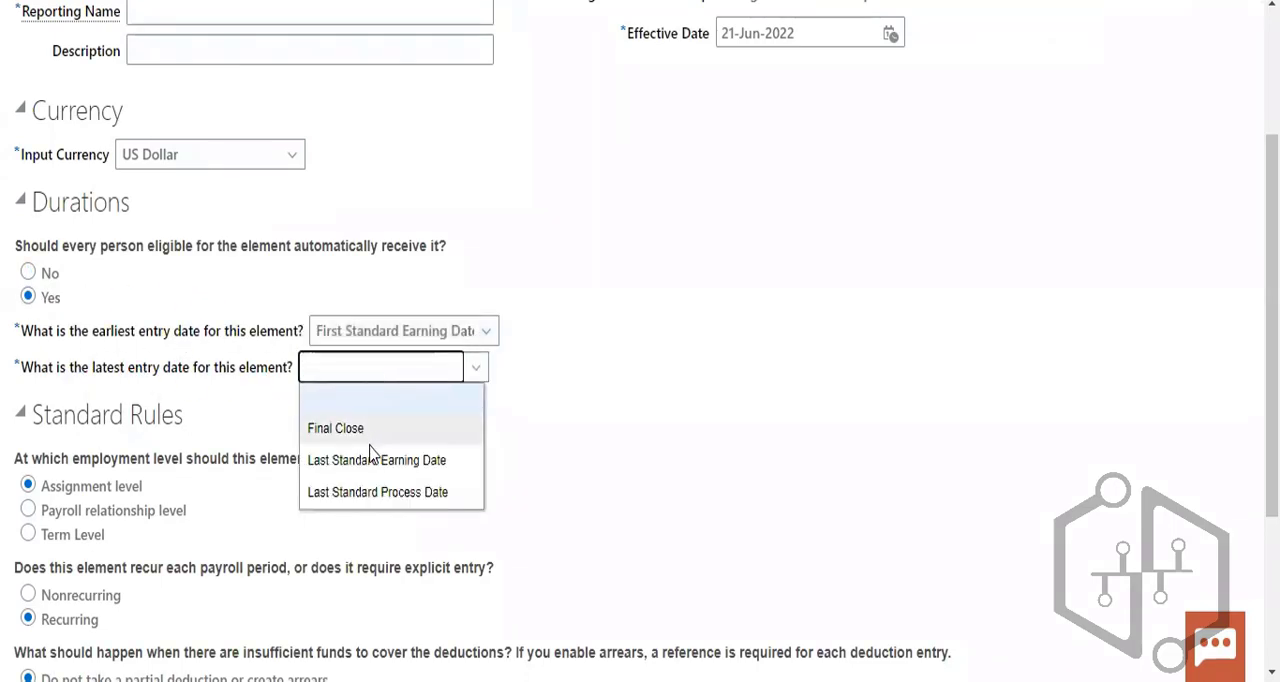
left_click(368, 428)
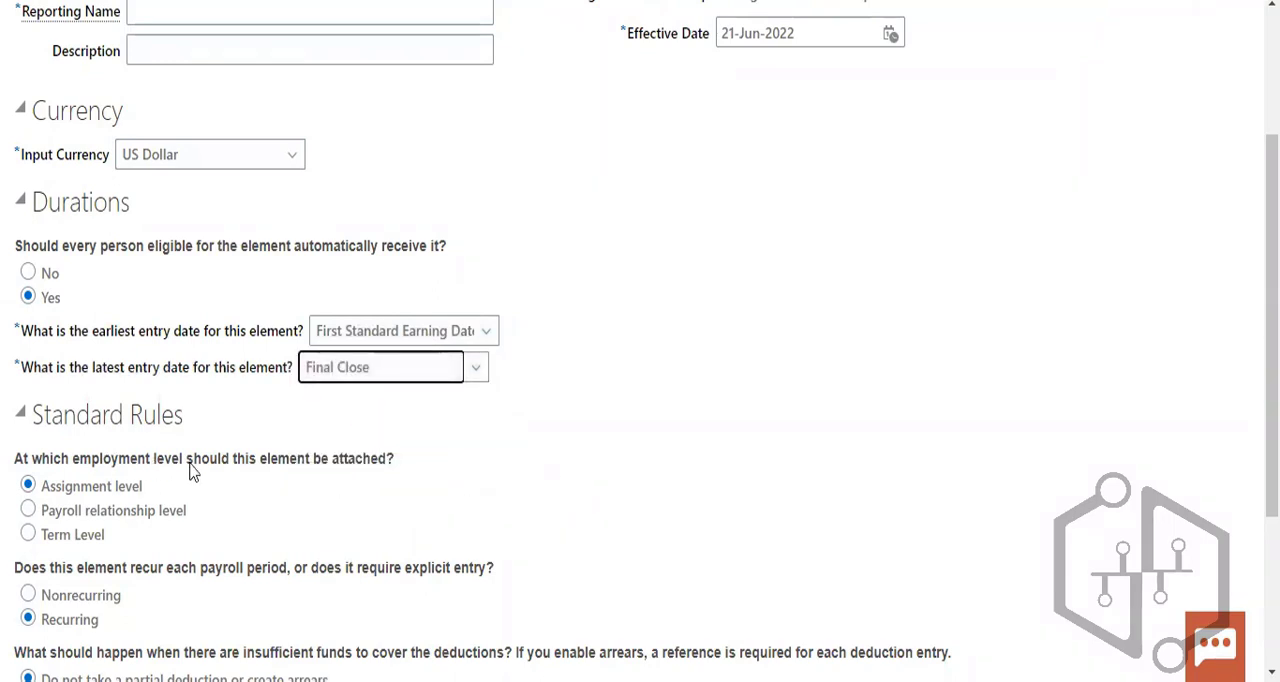
- Review the standard rules for employment level, recurrence, and insufficient funds along with the element's basic information
scroll(355, 480, "down", 1)
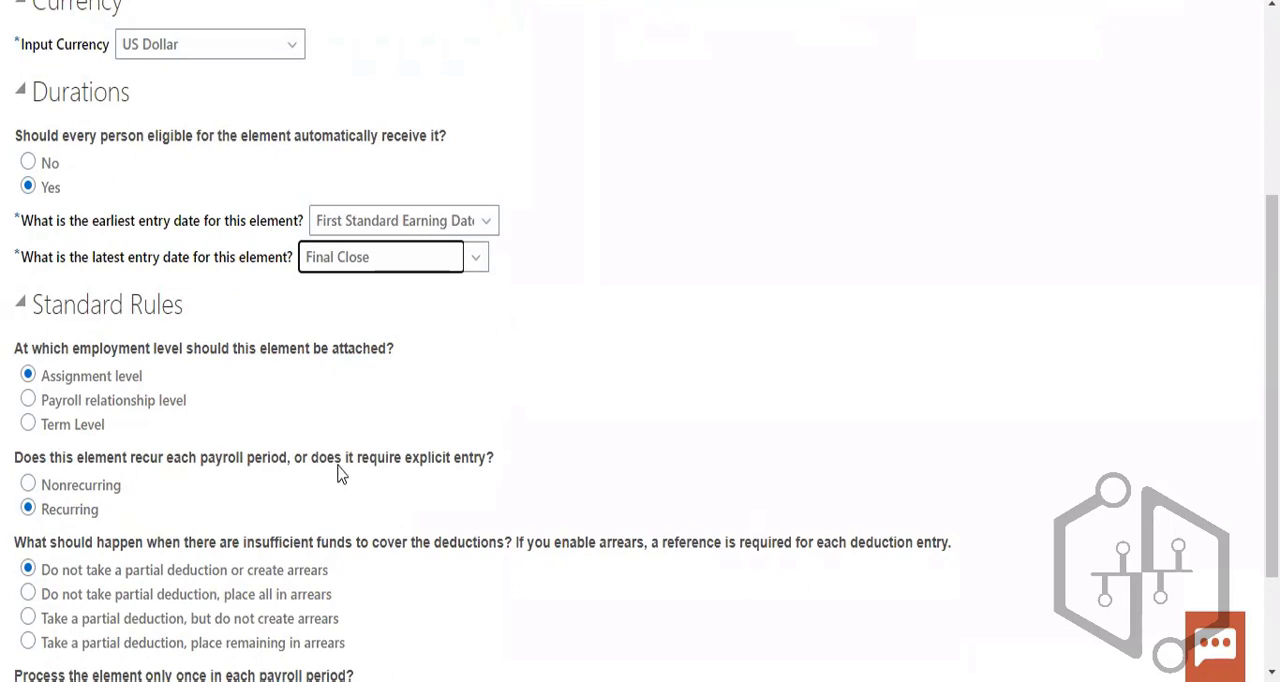
scroll(323, 544, "down", 1)
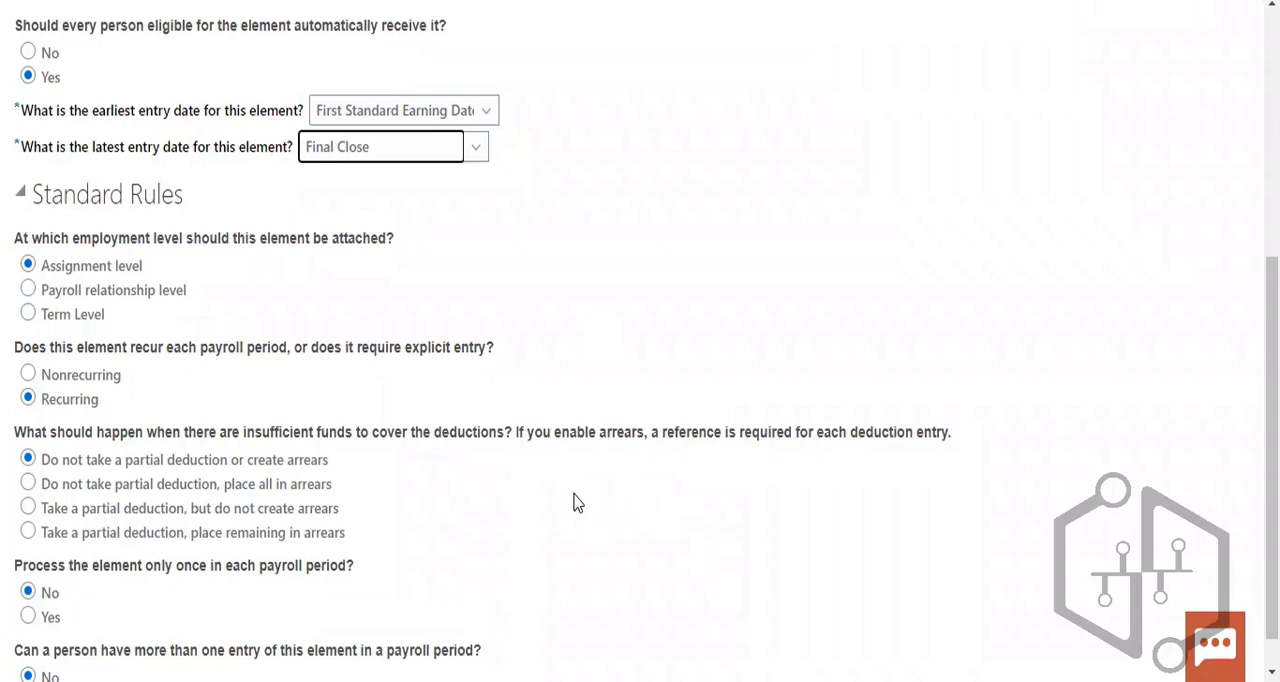
scroll(570, 501, "up", 5)
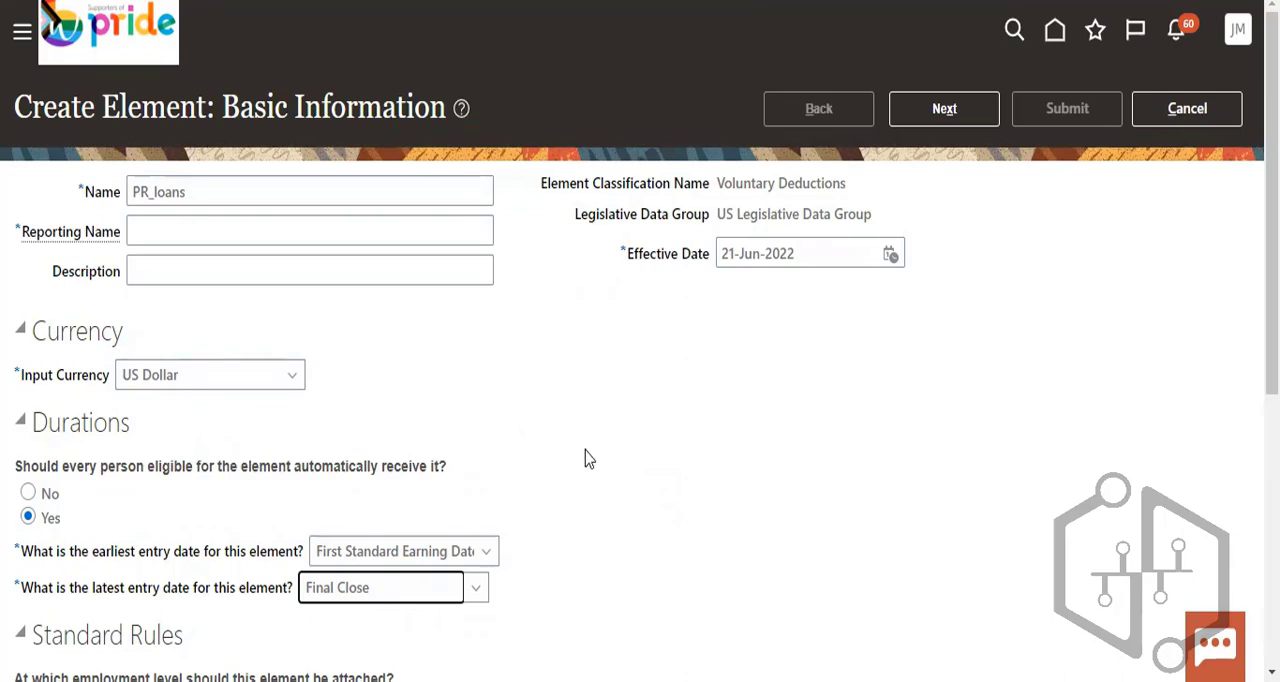
scroll(608, 463, "down", 3)
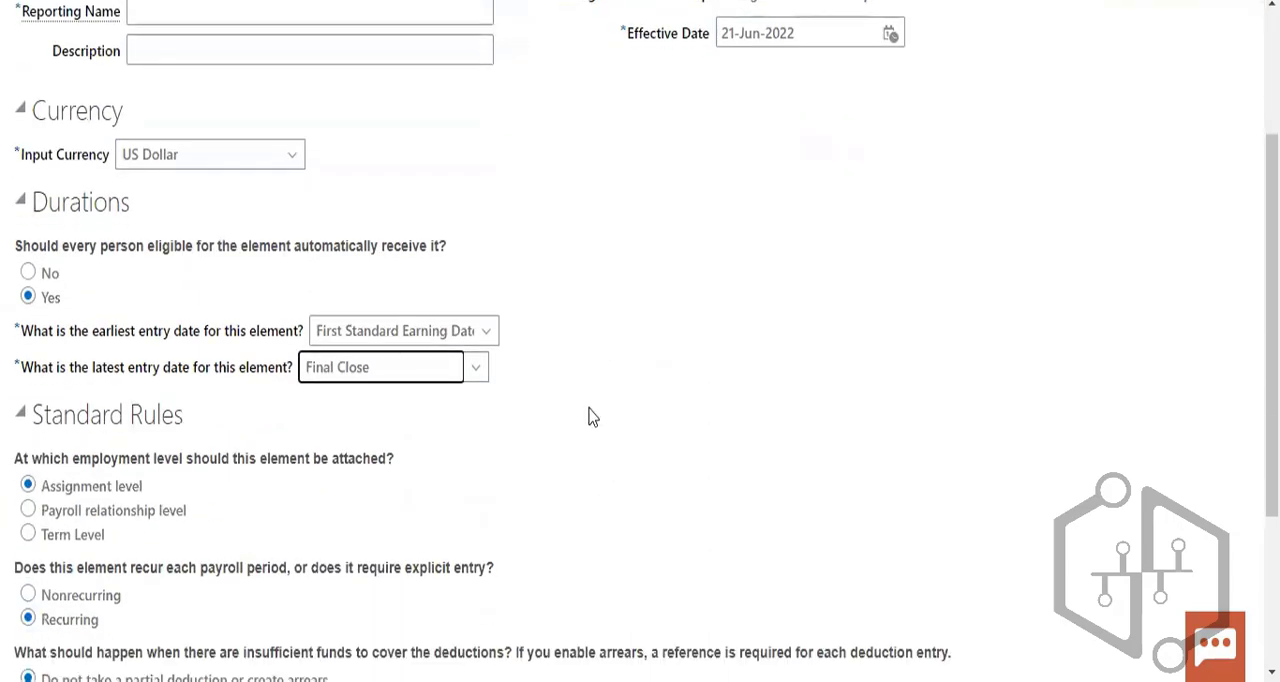
- Switch to the Google results for "arrears meaning", read the definition and related questions, and return to the element form
scroll(590, 416, "down", 3)
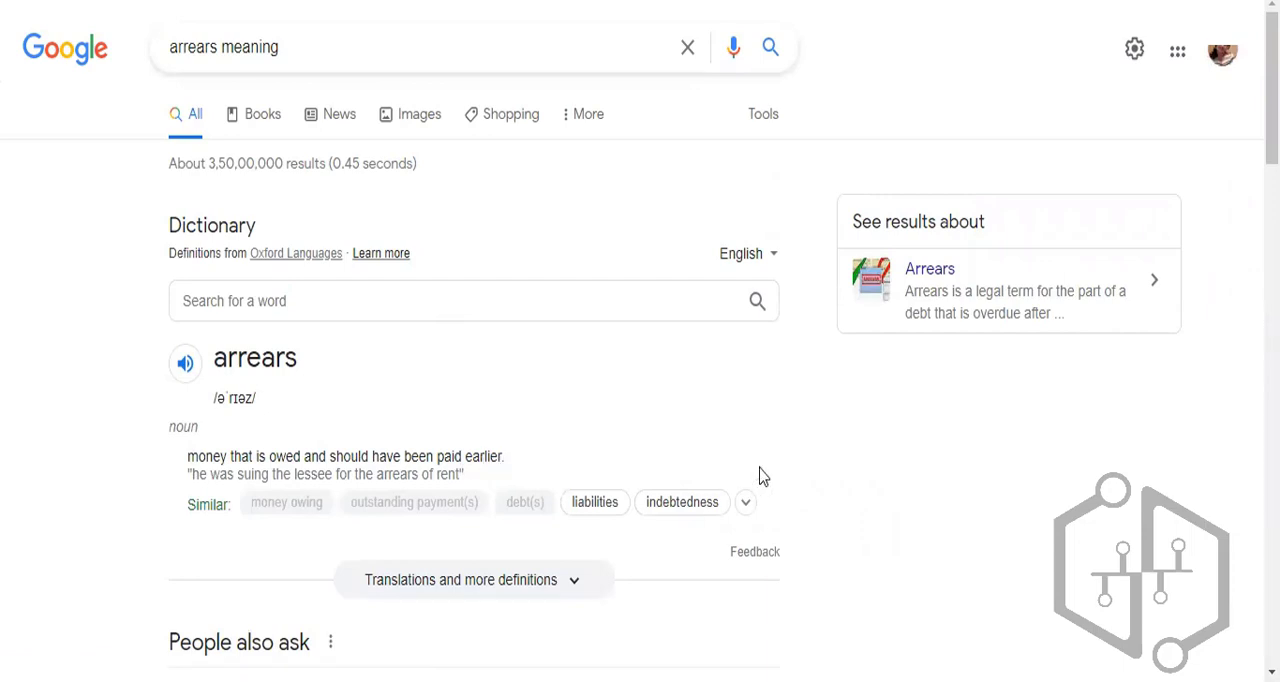
scroll(997, 300, "down", 1)
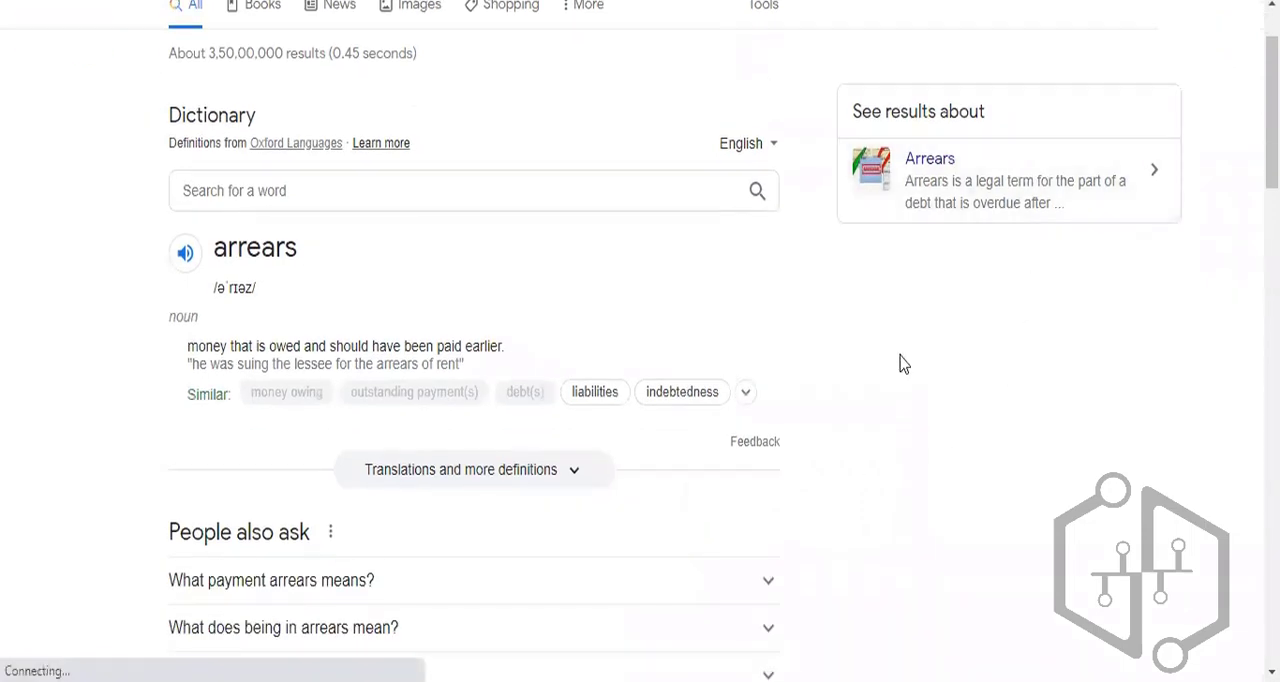
scroll(920, 355, "down", 1)
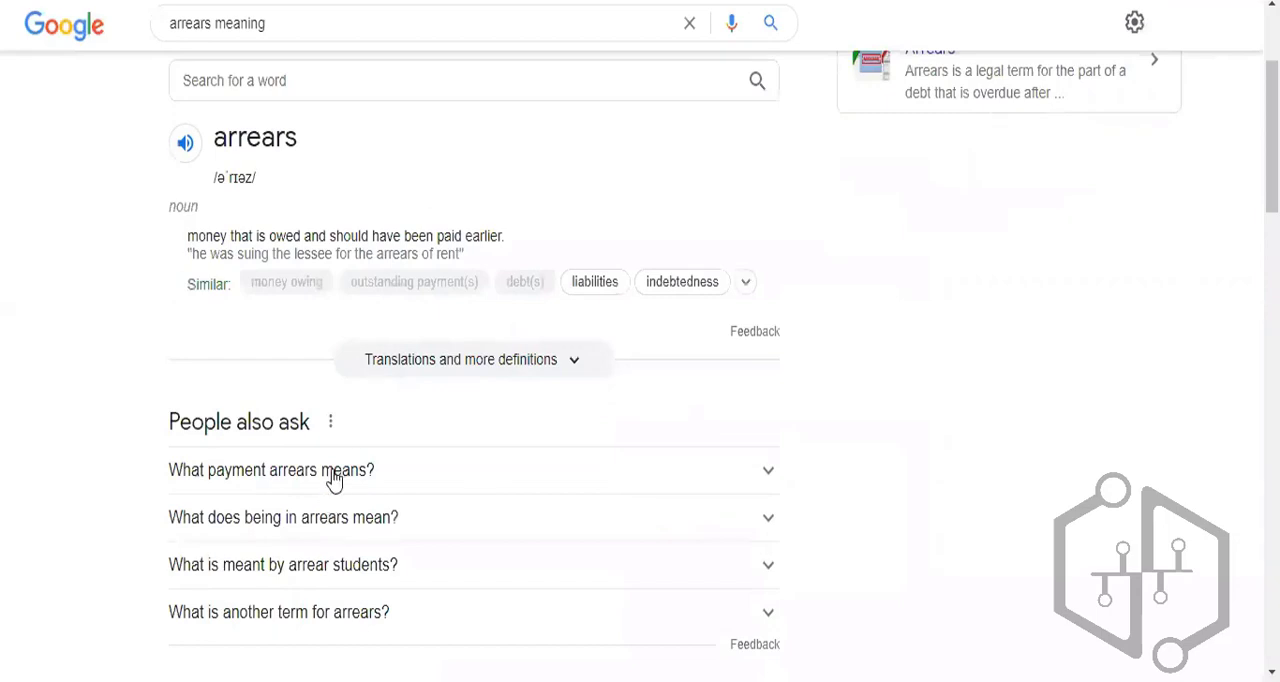
left_click(692, 486)
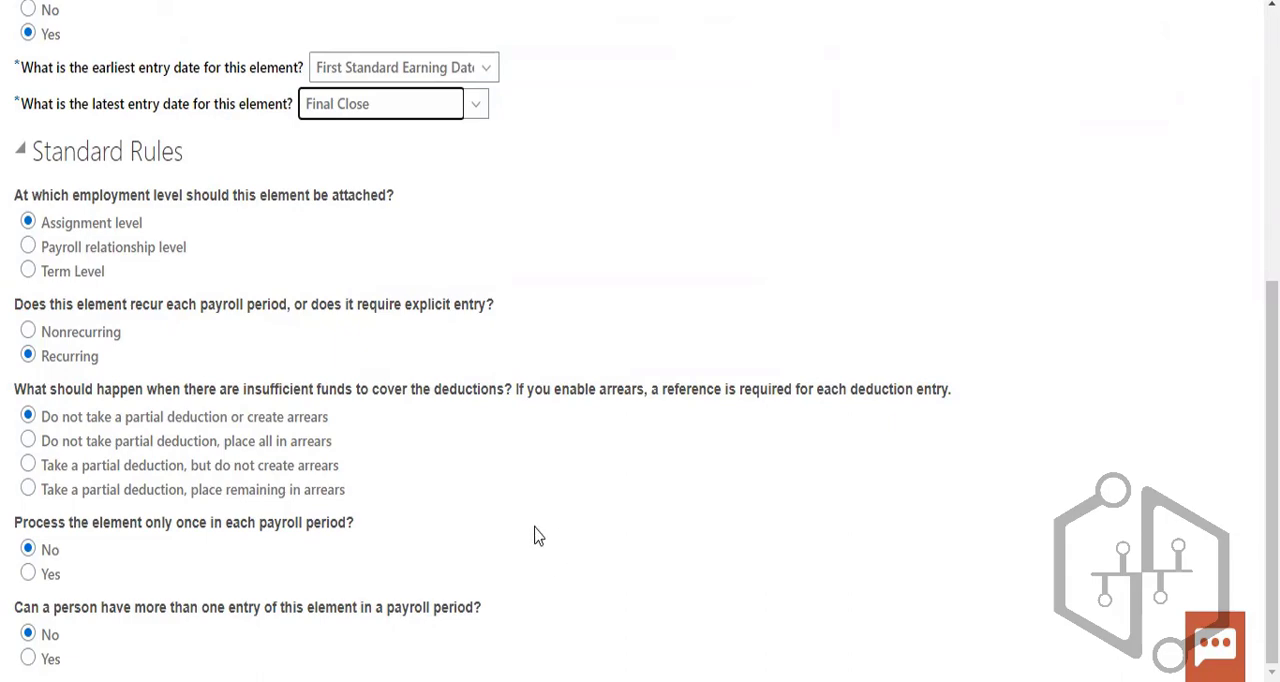
- Set the reporting name to PR_loans and proceed to the element's additional details
scroll(563, 457, "up", 5)
left_click(944, 108)
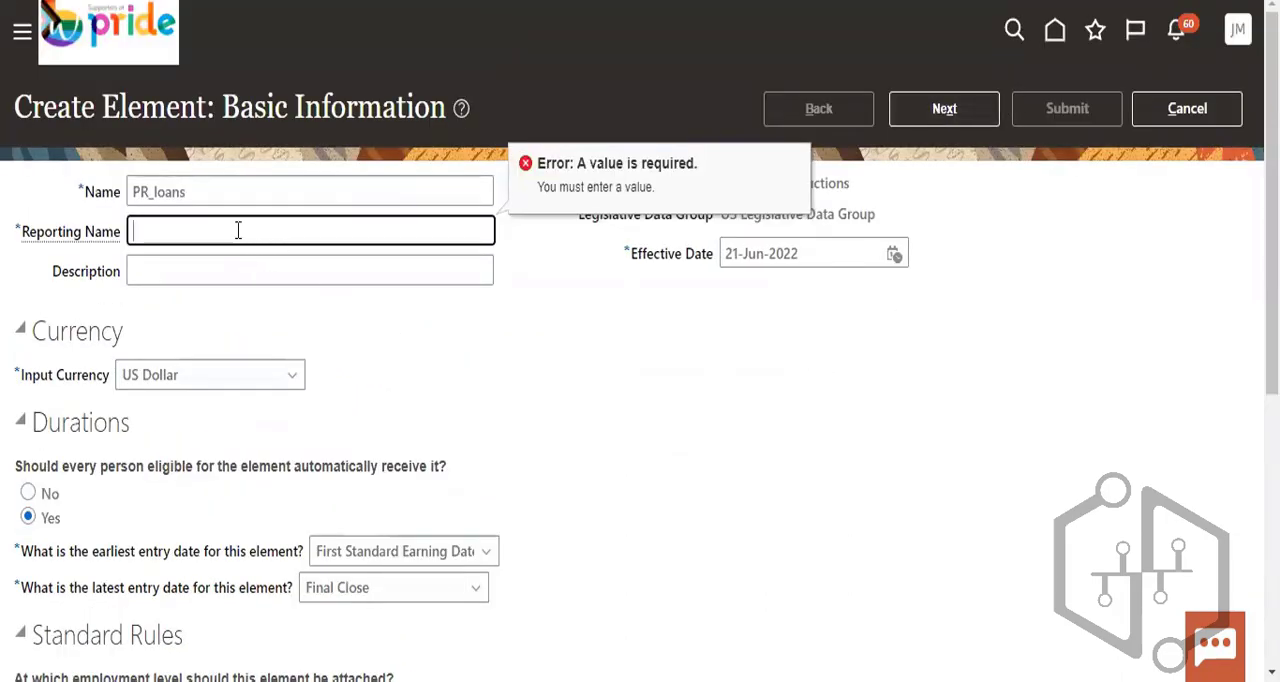
type("PR_")
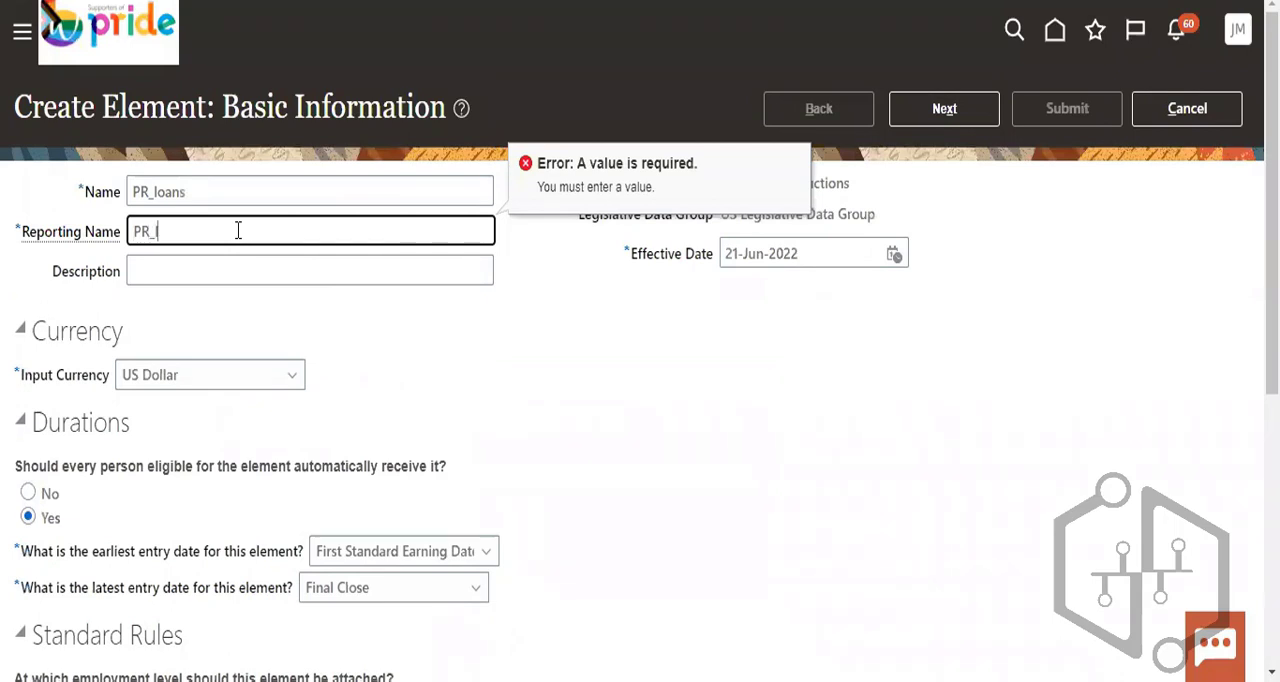
type("lonas")
key("BackSpace")
key("BackSpace")
key("BackSpace")
type("ans")
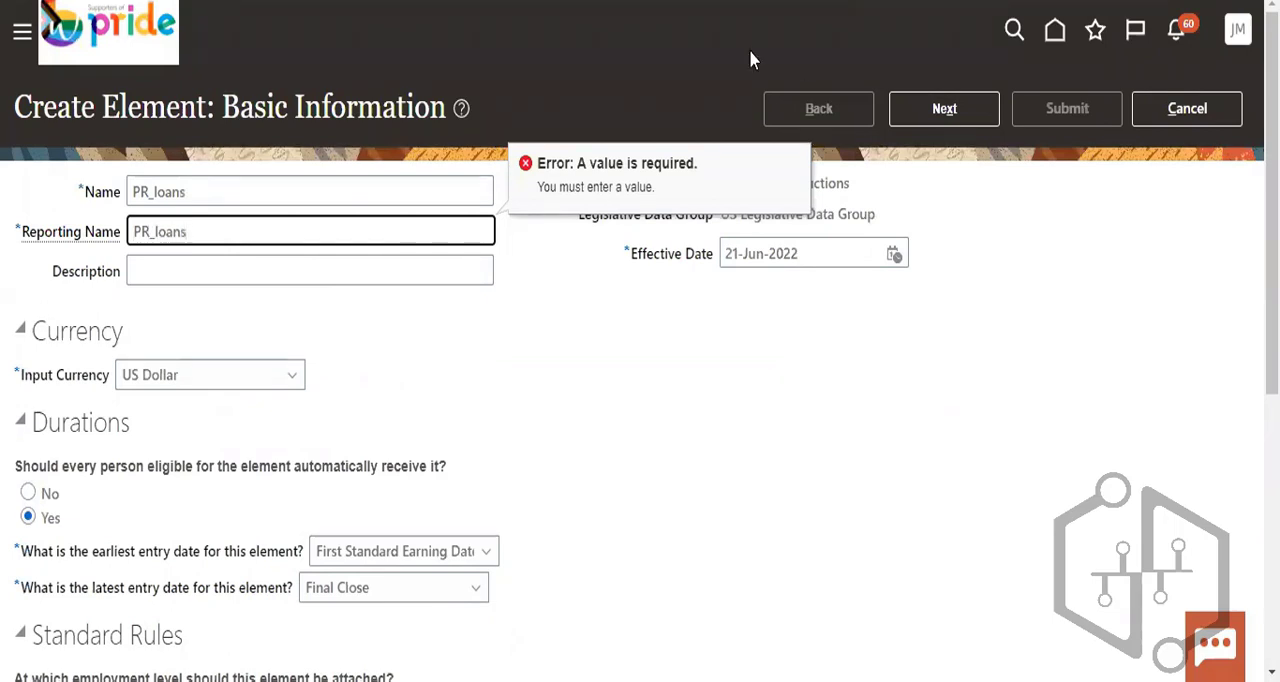
left_click(940, 110)
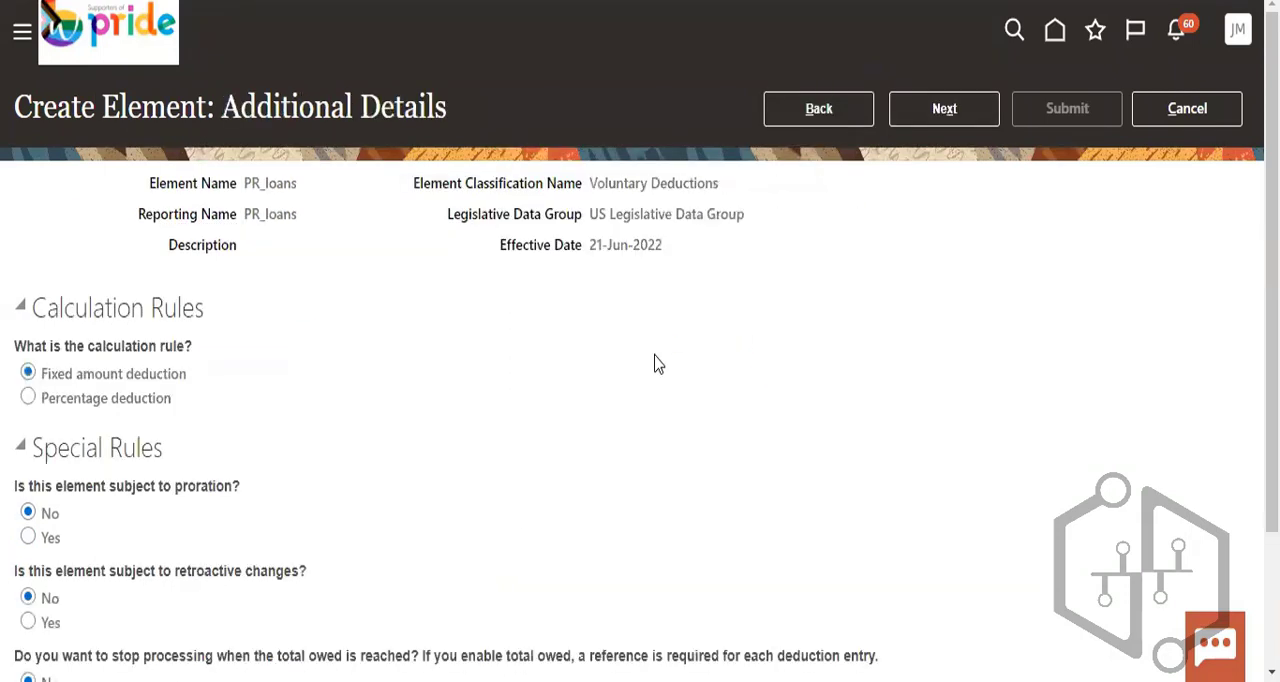
- Keep the fixed amount deduction and default special rules, proceed to the review, and submit the element
scroll(660, 380, "down", 3)
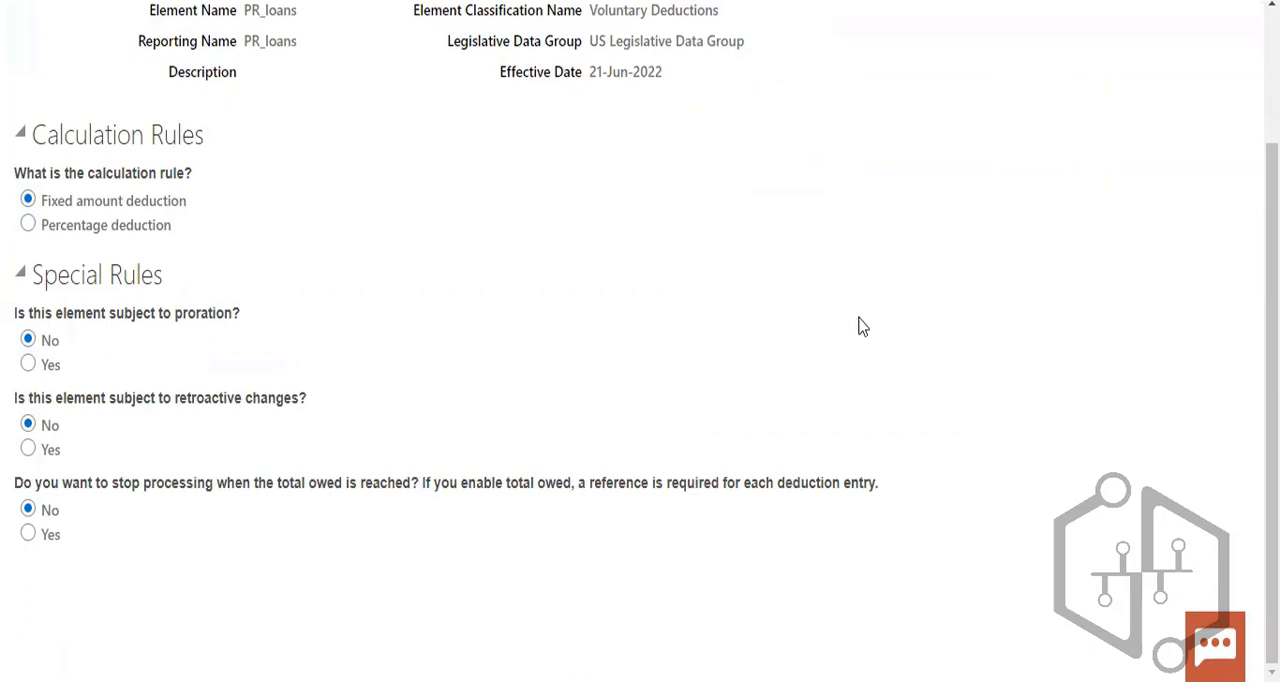
scroll(862, 326, "up", 3)
left_click(922, 112)
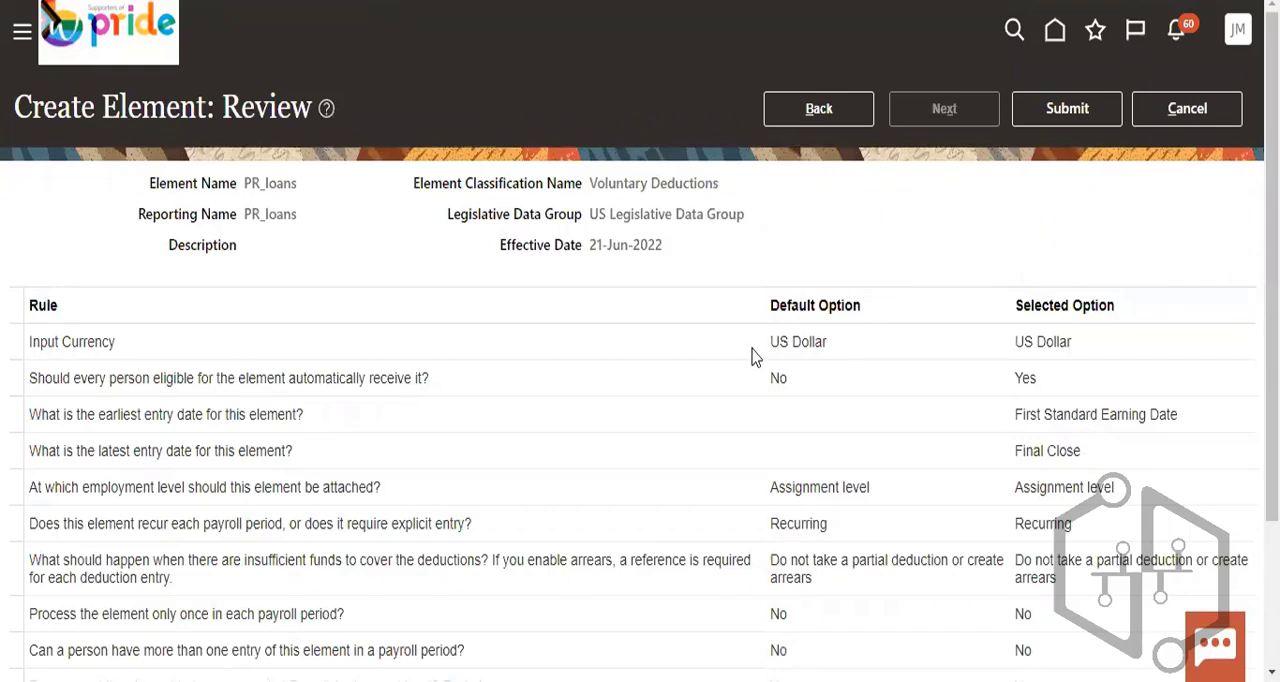
left_click(1080, 110)
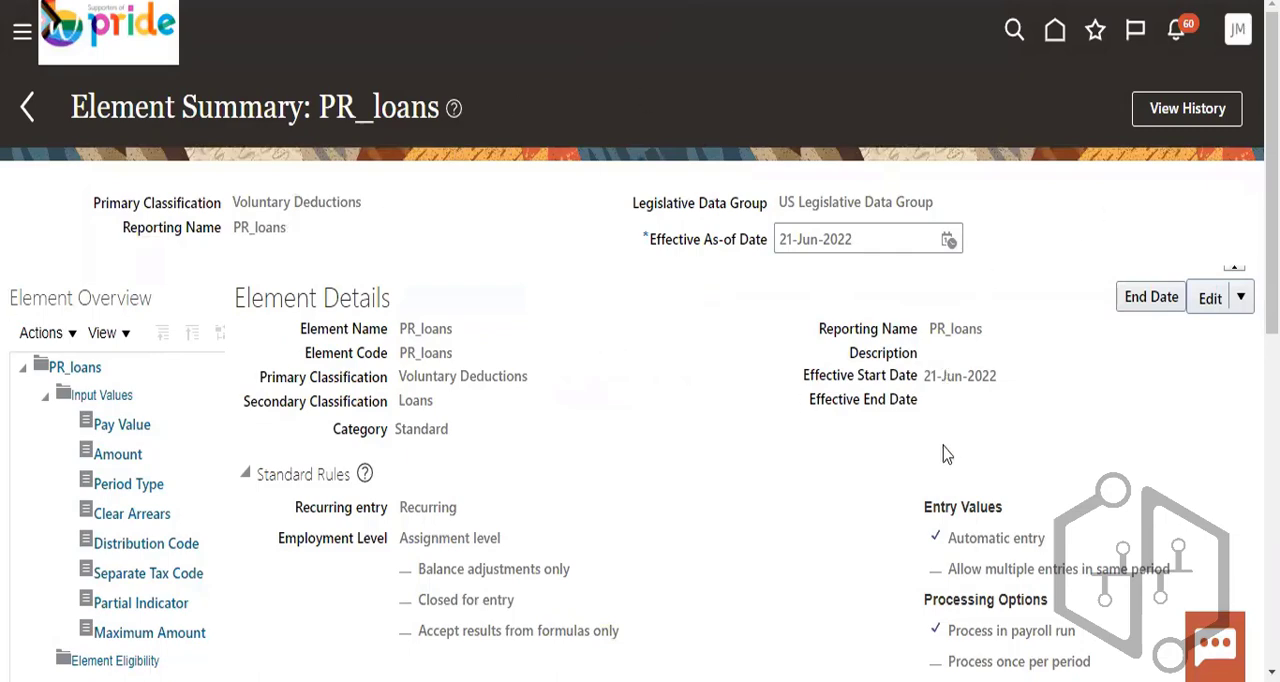
- Review the PR_loans element summary, including its standard rules, processing options, and duration rules
scroll(1080, 414, "down", 3)
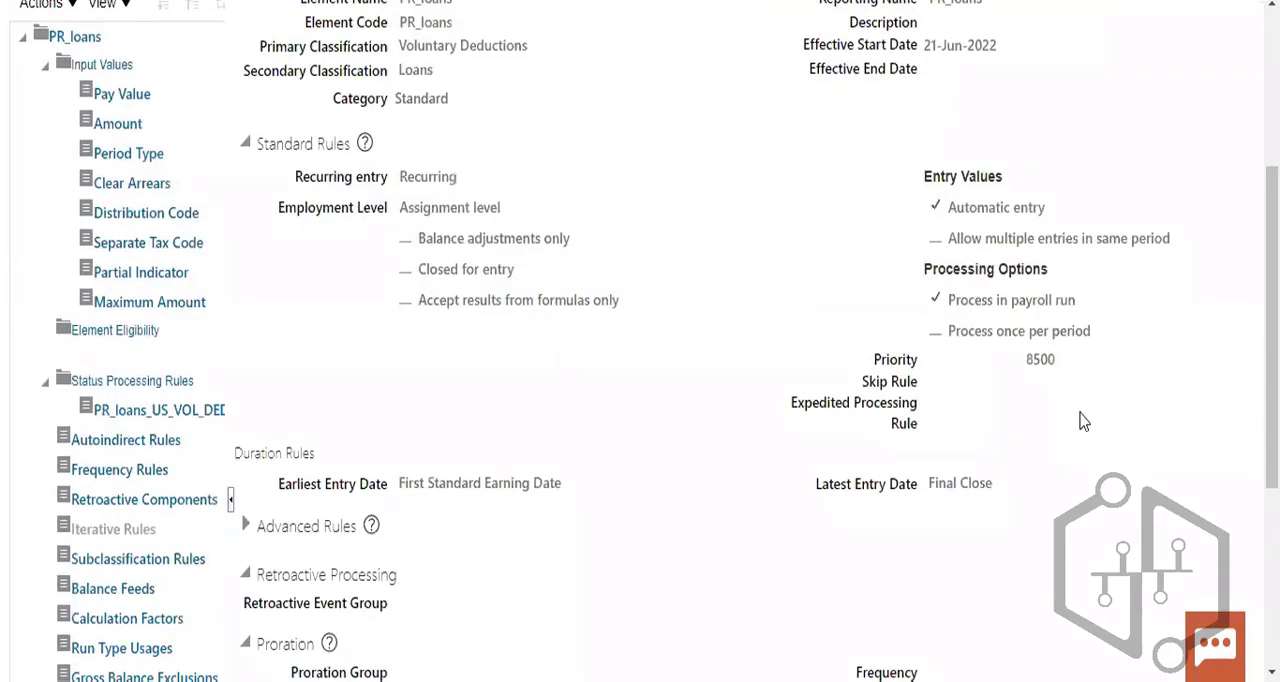
scroll(1080, 421, "down", 3)
scroll(1080, 421, "up", 6)
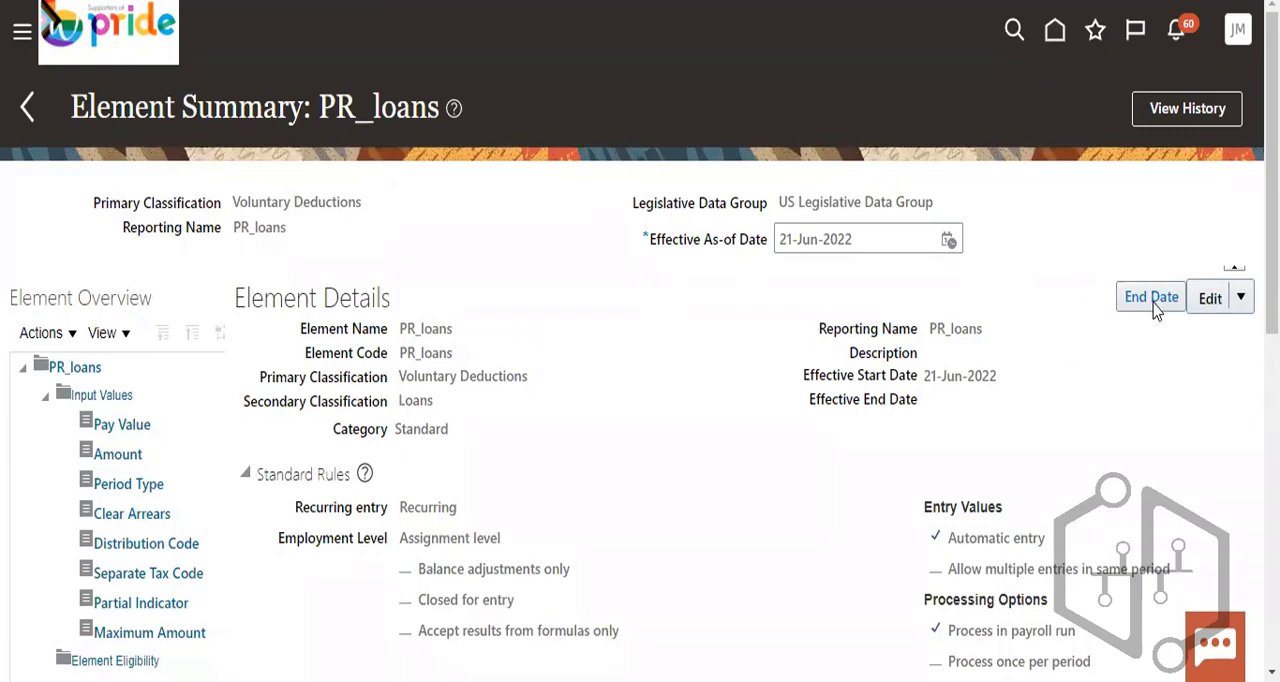
- Leave the element summary for the home page, accept the unsaved-changes warning, and look through the My Client Groups apps
left_click(1057, 31)
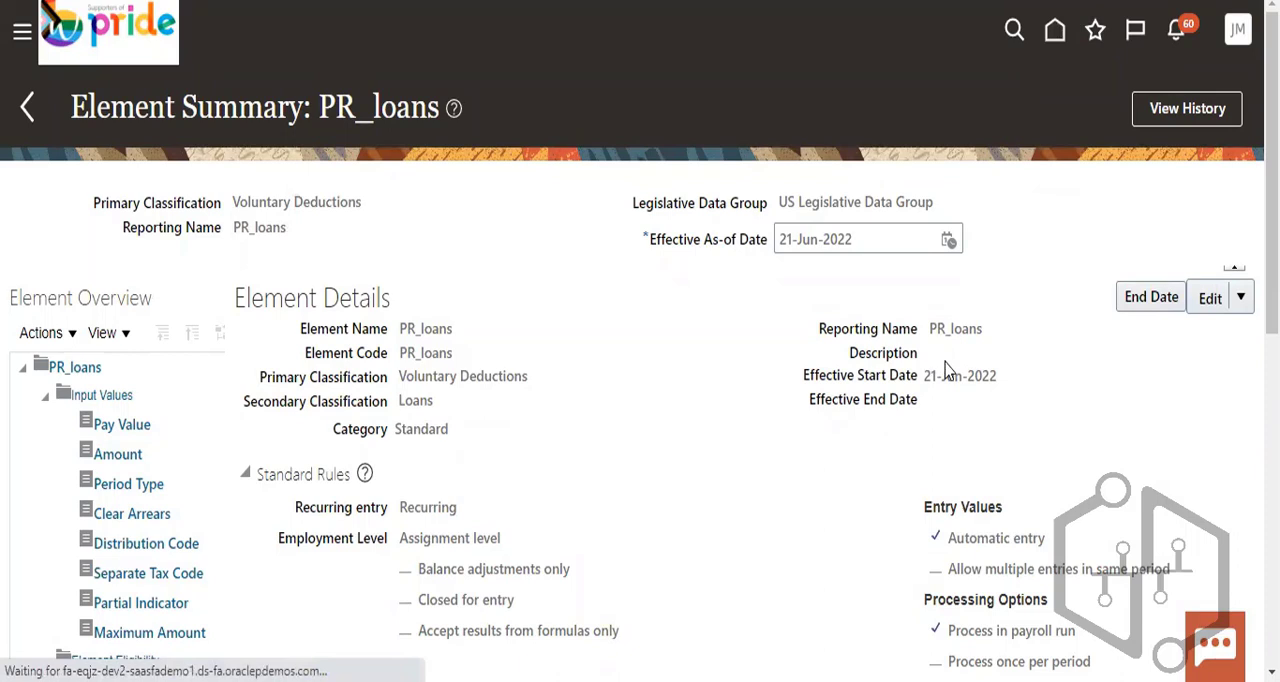
left_click(1062, 33)
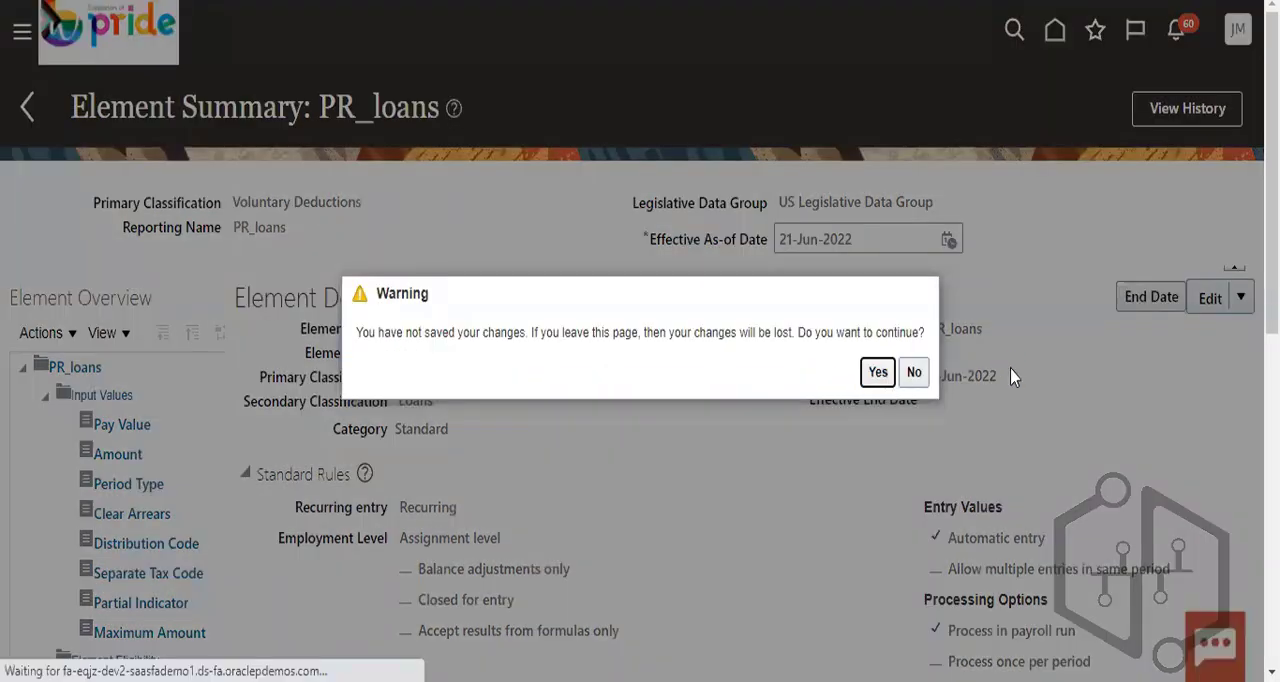
left_click(879, 372)
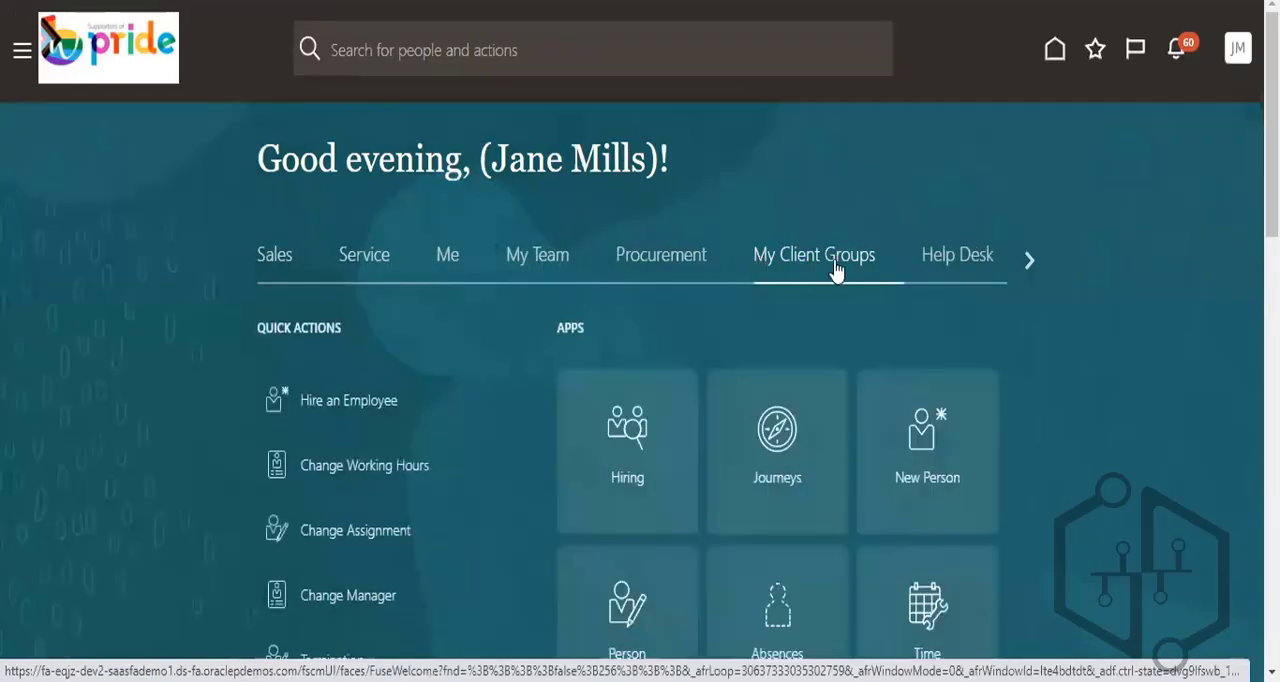
scroll(1093, 447, "down", 12)
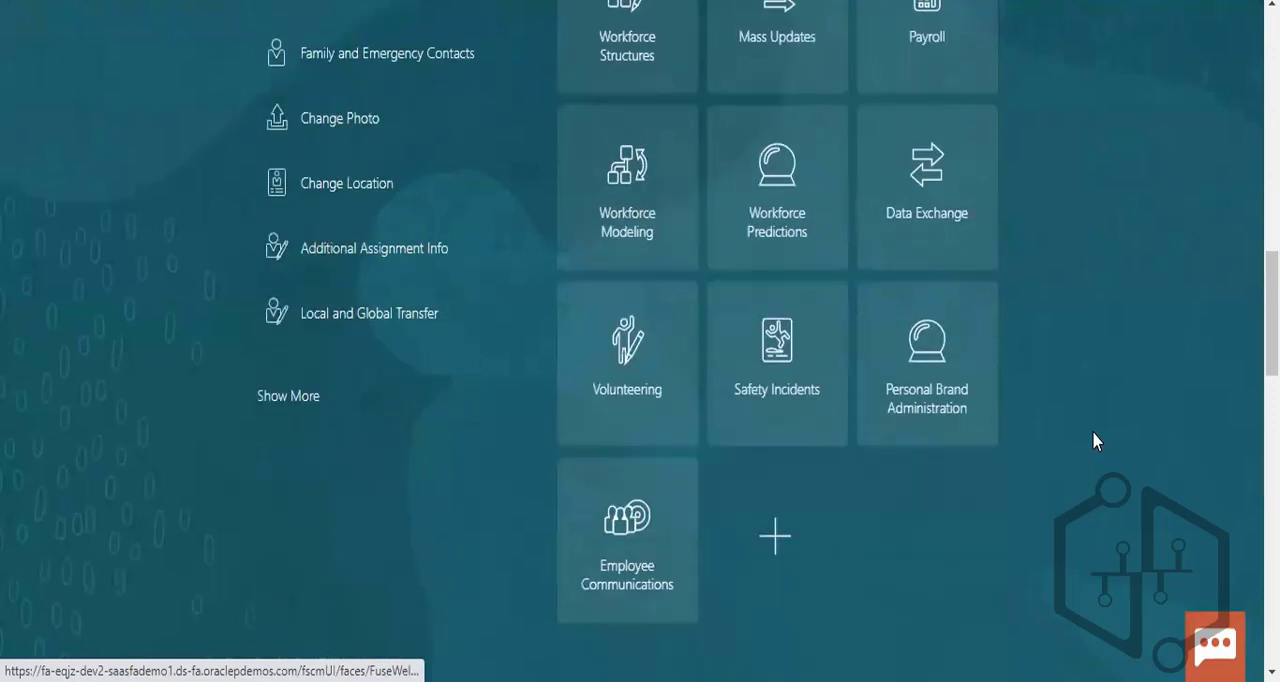
scroll(1092, 425, "down", 3)
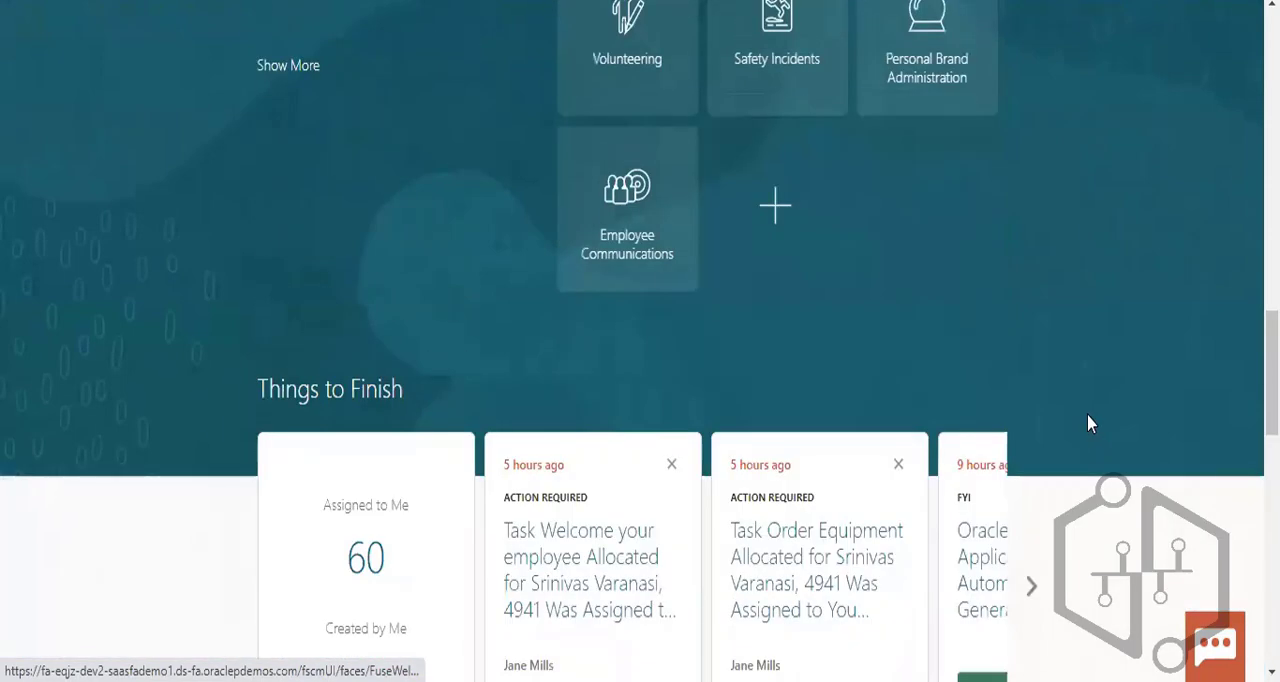
- Open the Payroll work area from the My Client Groups apps and look through its task list
scroll(1090, 424, "up", 5)
left_click(946, 240)
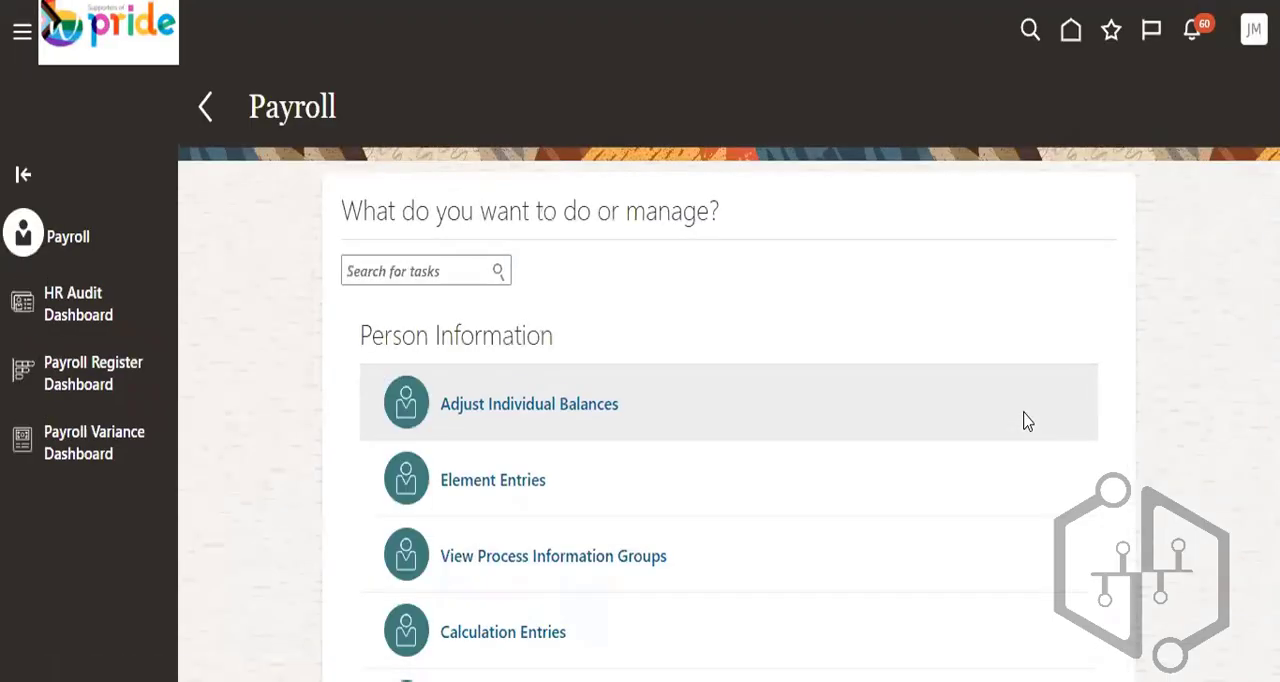
scroll(1025, 421, "down", 15)
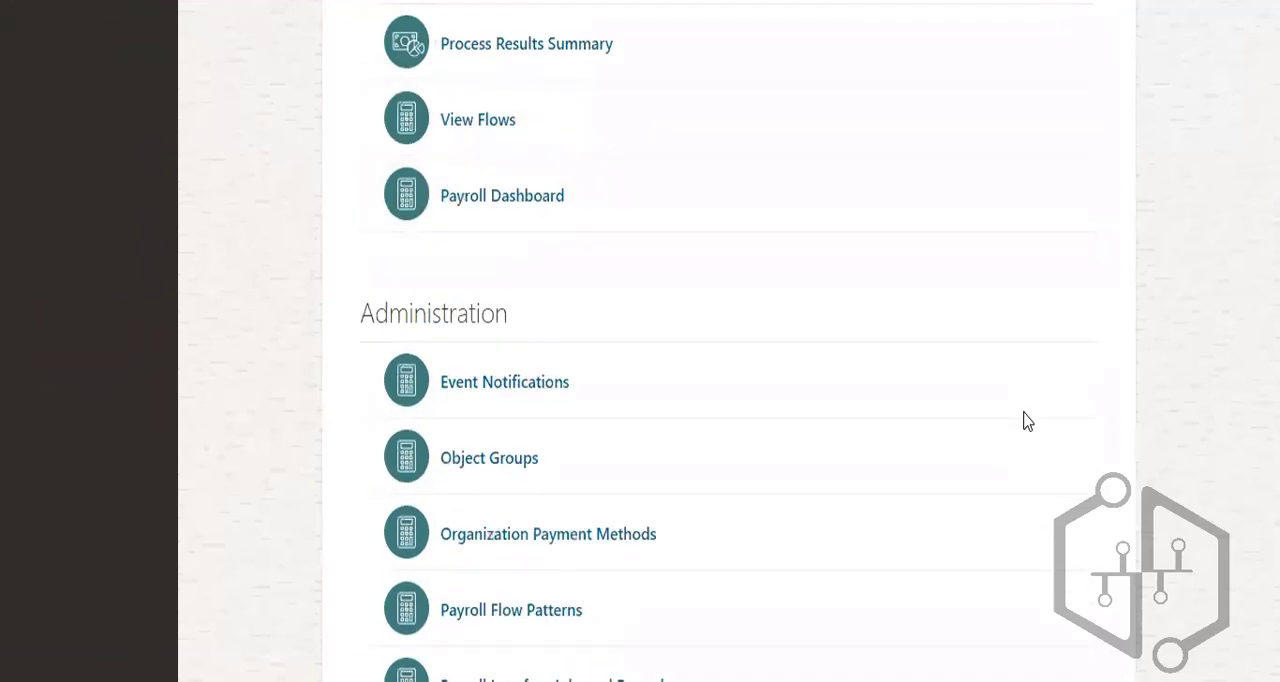
scroll(1025, 418, "up", 15)
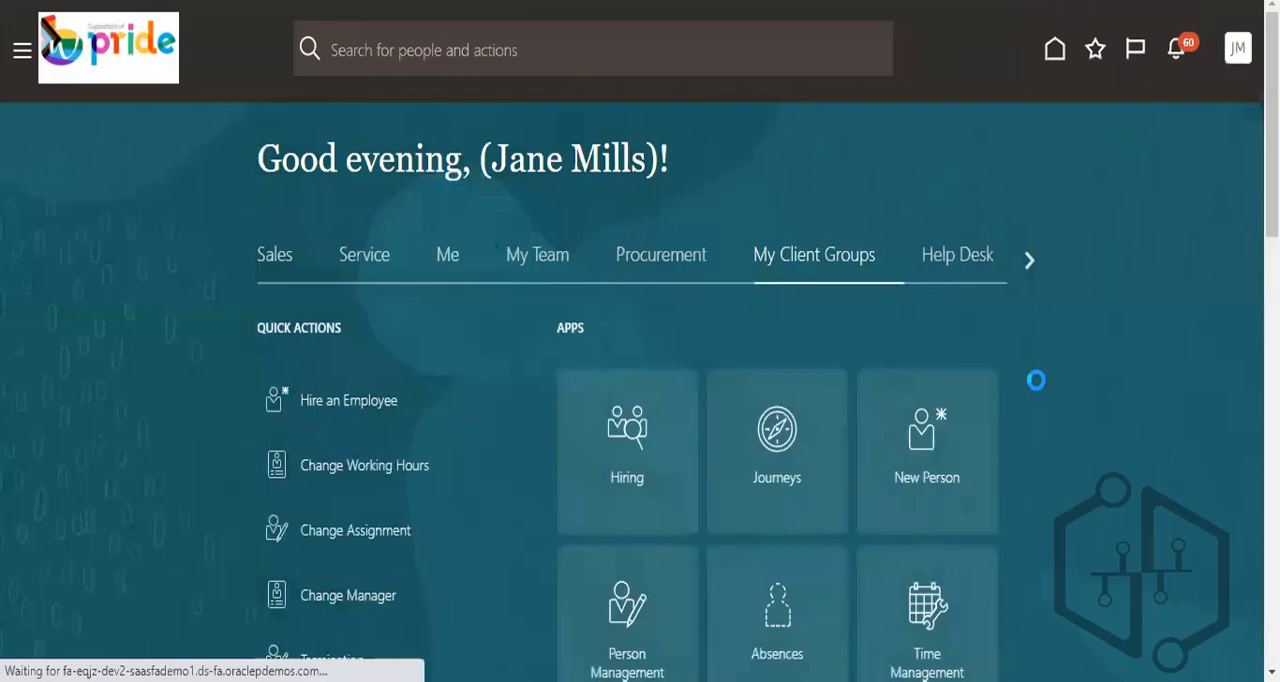
- Return to the home page, expand all My Client Groups quick actions, and browse them for the Payroll group
scroll(1036, 380, "down", 10)
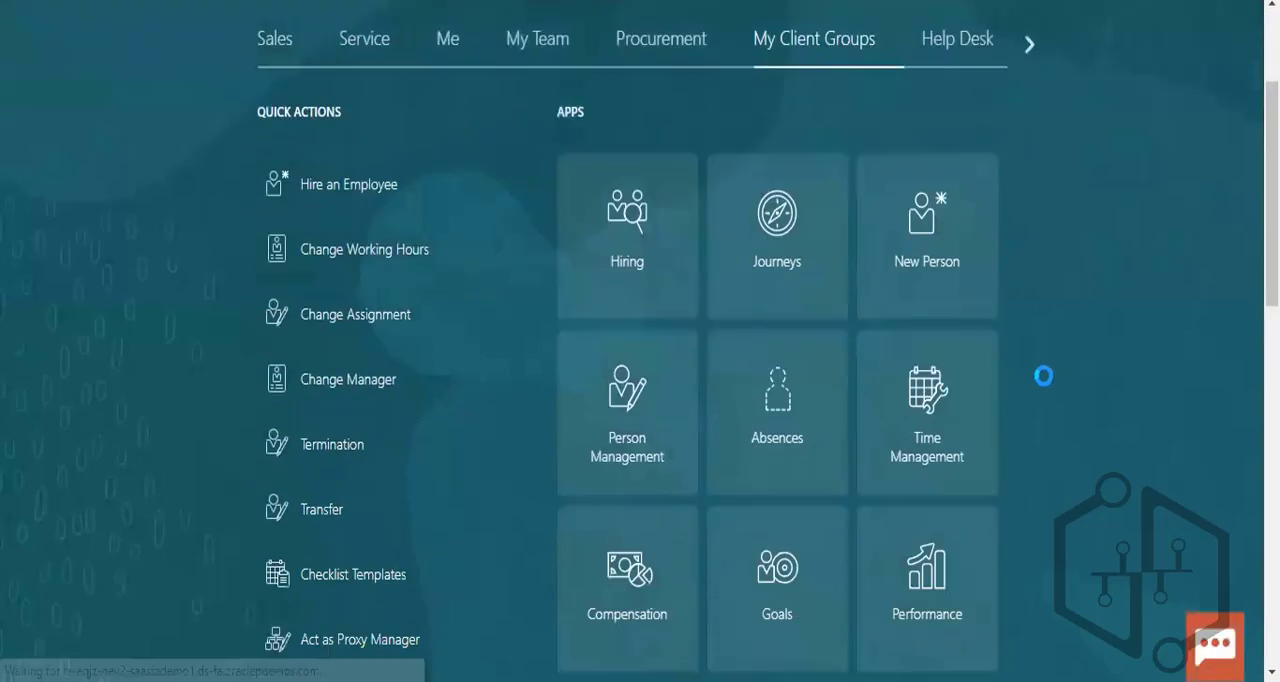
scroll(541, 209, "up", 3)
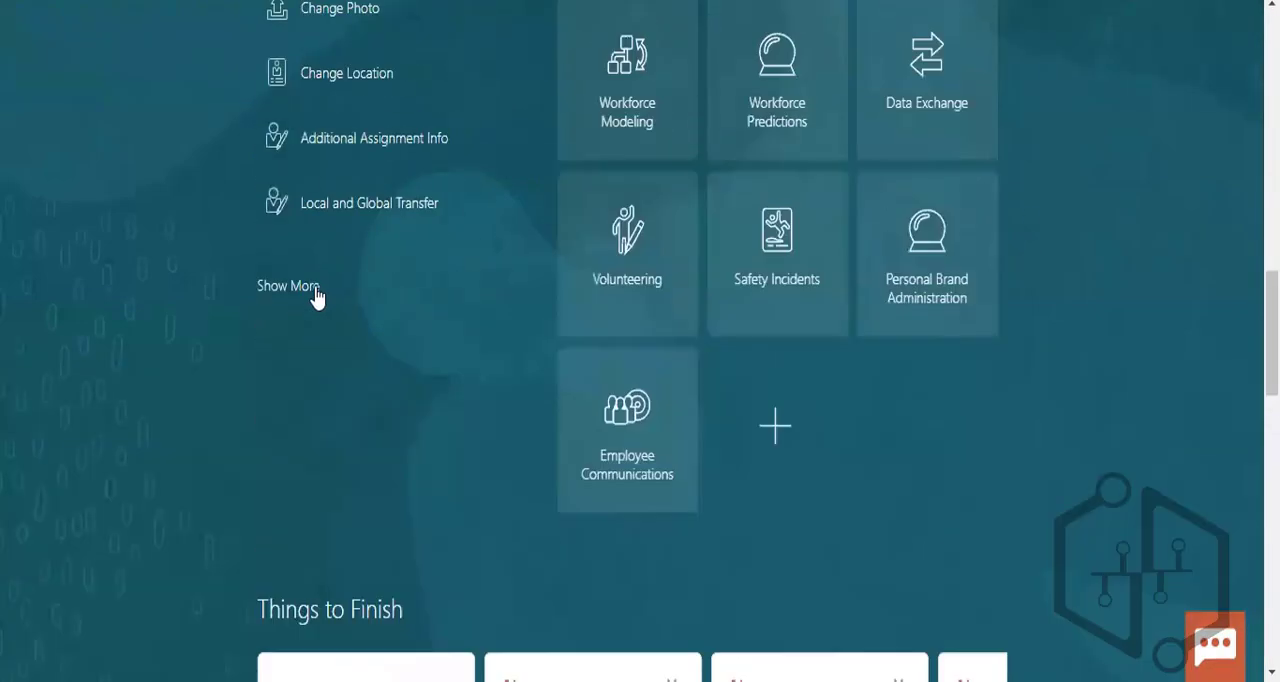
left_click(317, 297)
scroll(1122, 484, "down", 10)
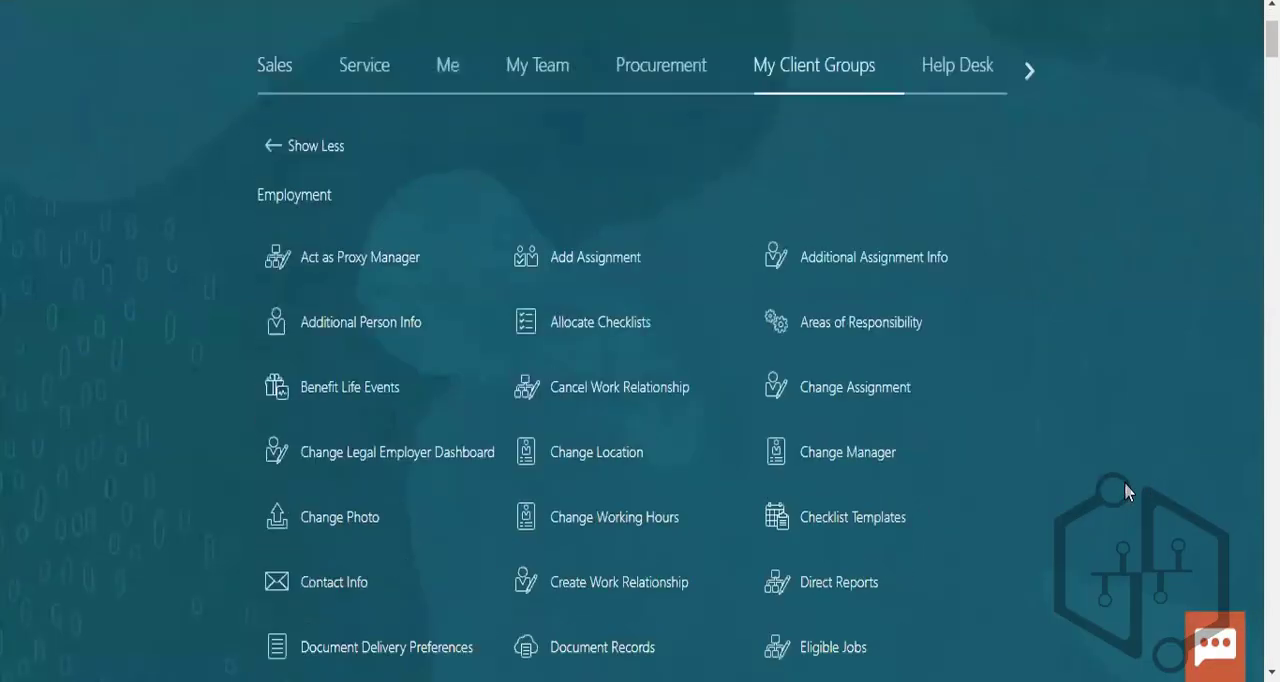
scroll(1040, 400, "down", 10)
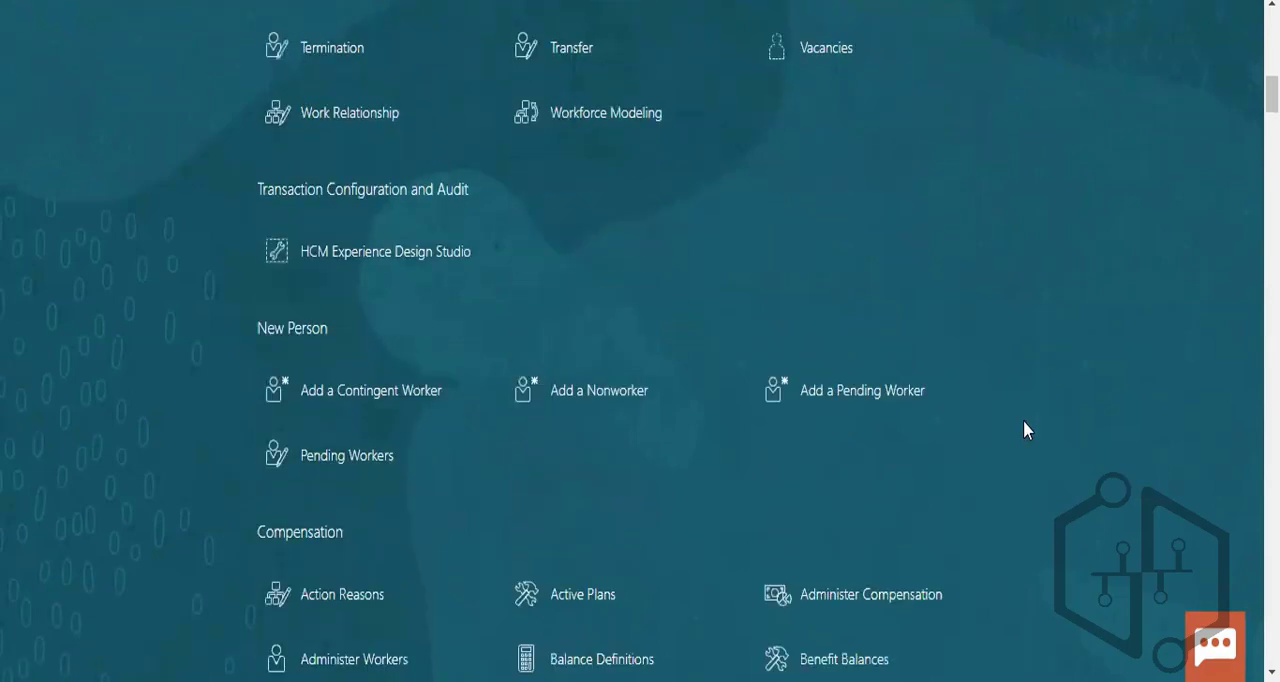
scroll(1038, 402, "down", 15)
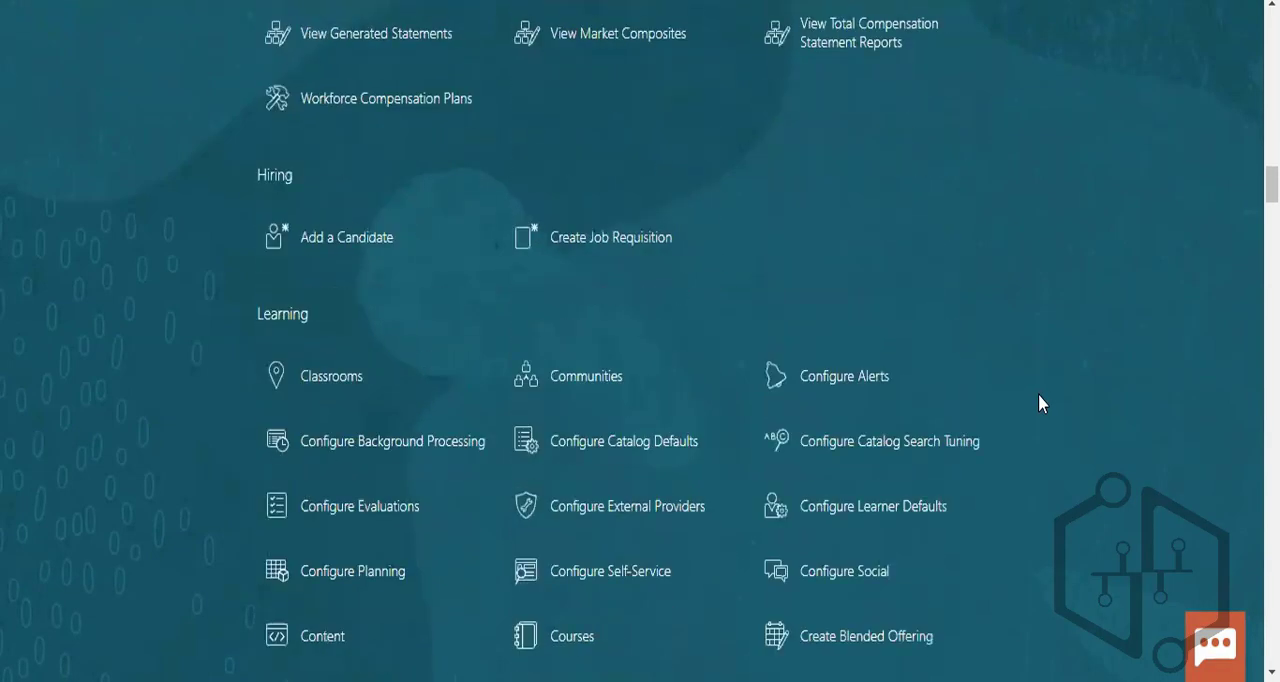
scroll(1040, 403, "down", 15)
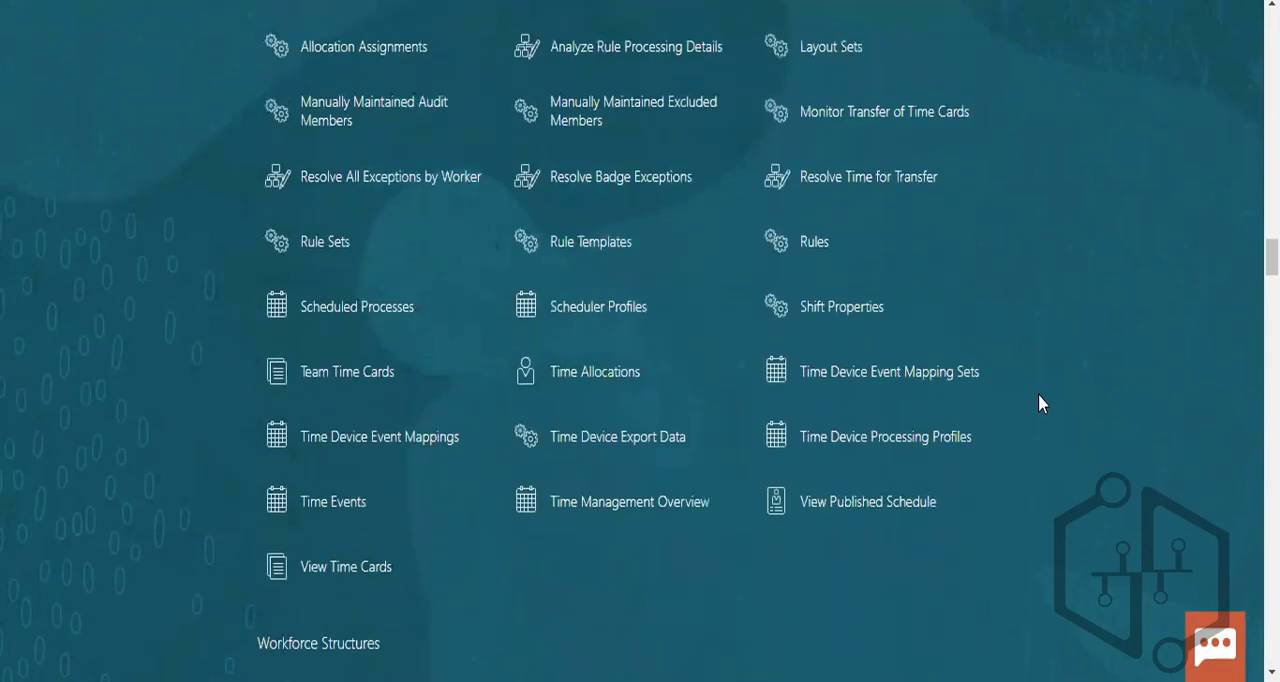
scroll(1038, 403, "down", 15)
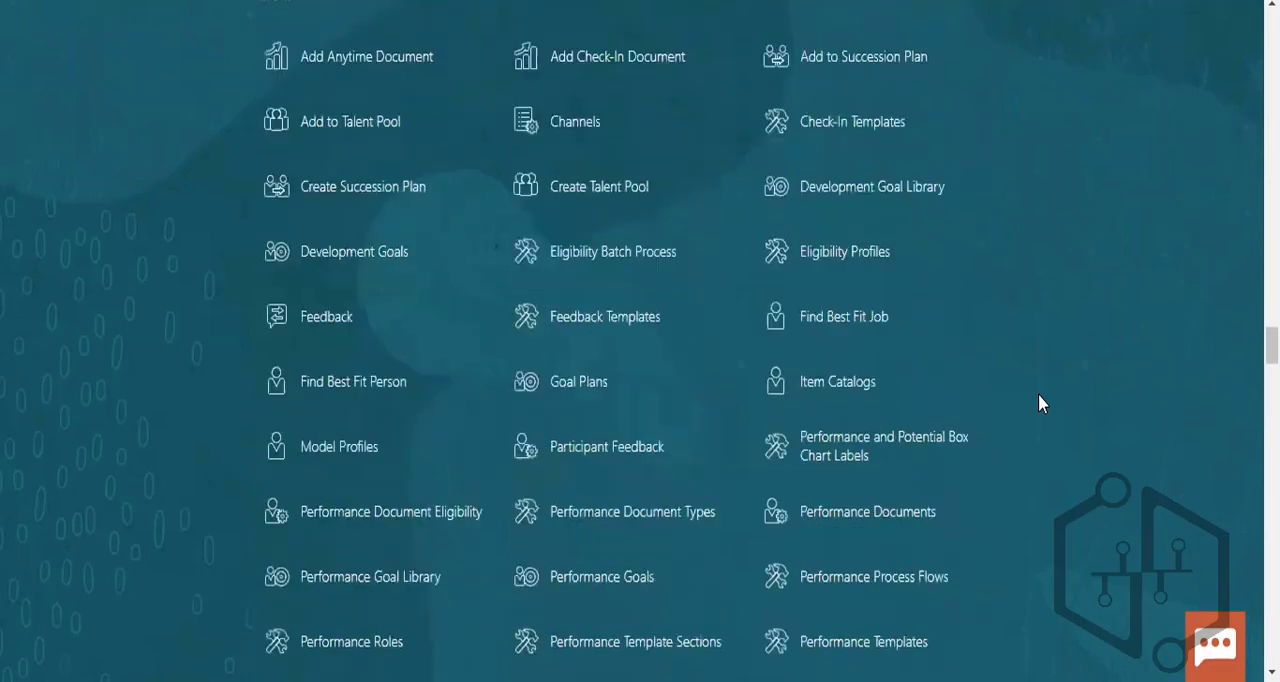
scroll(1038, 403, "down", 15)
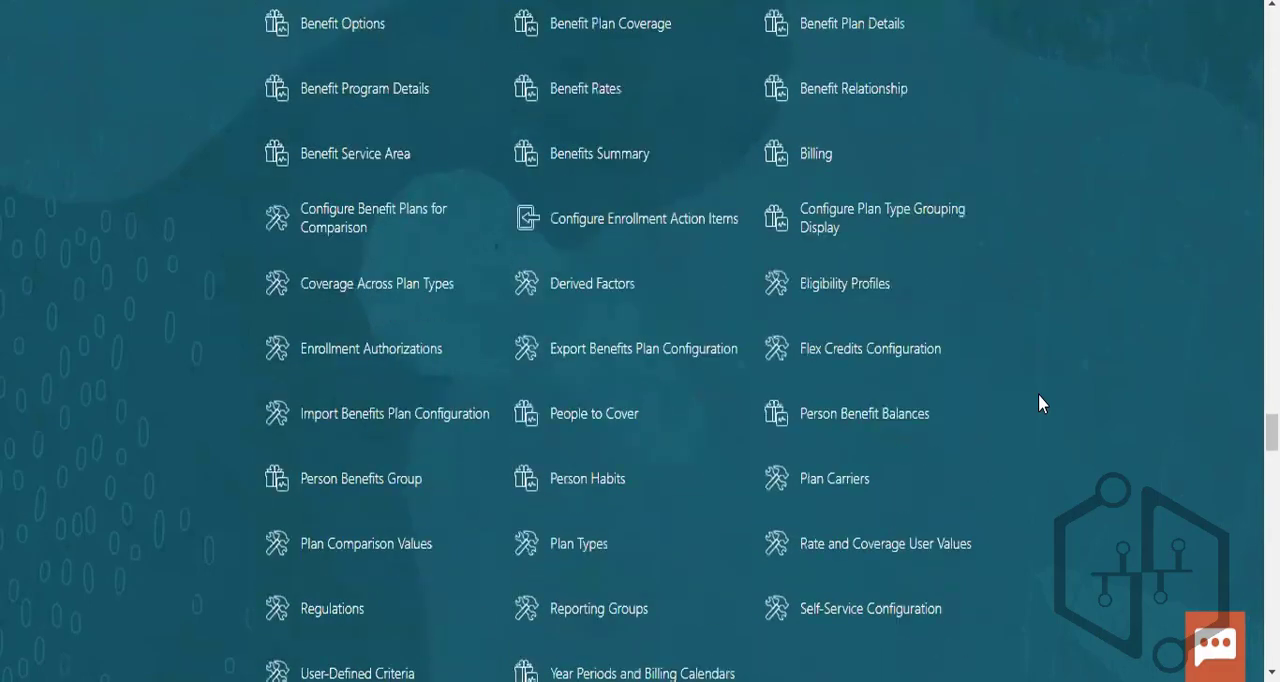
- Look through the Payroll quick actions and open Elements
scroll(1042, 403, "up", 1)
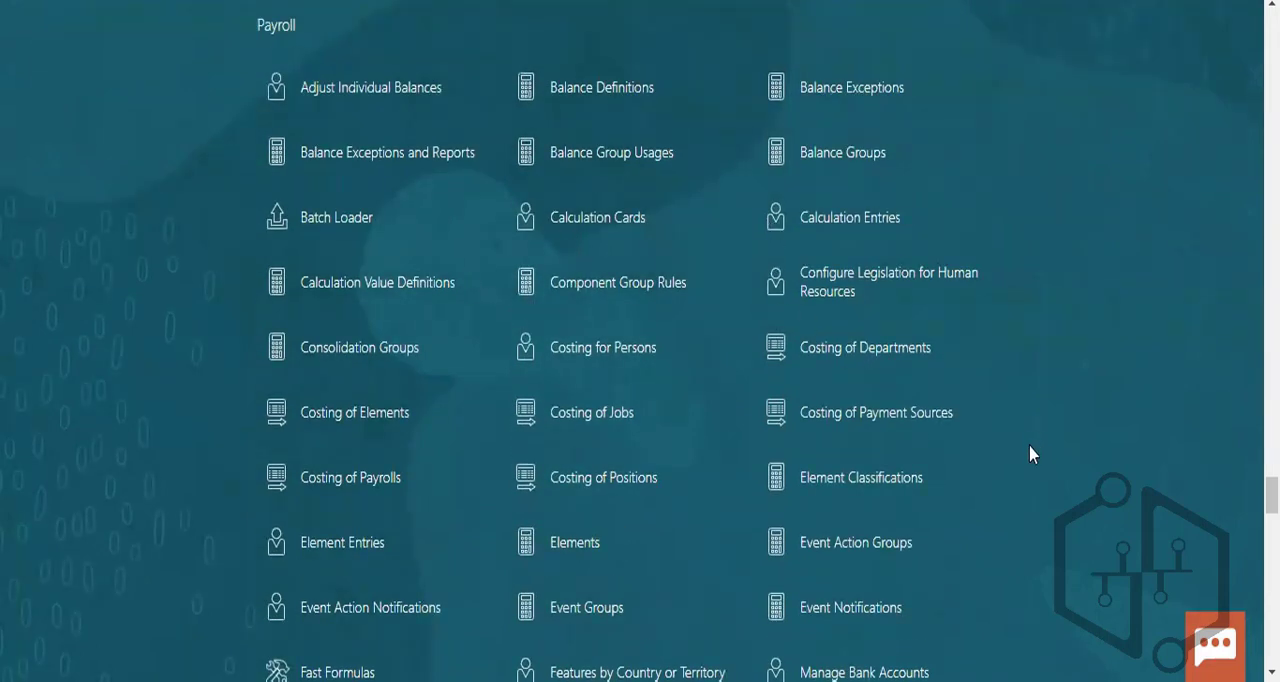
scroll(1032, 454, "down", 5)
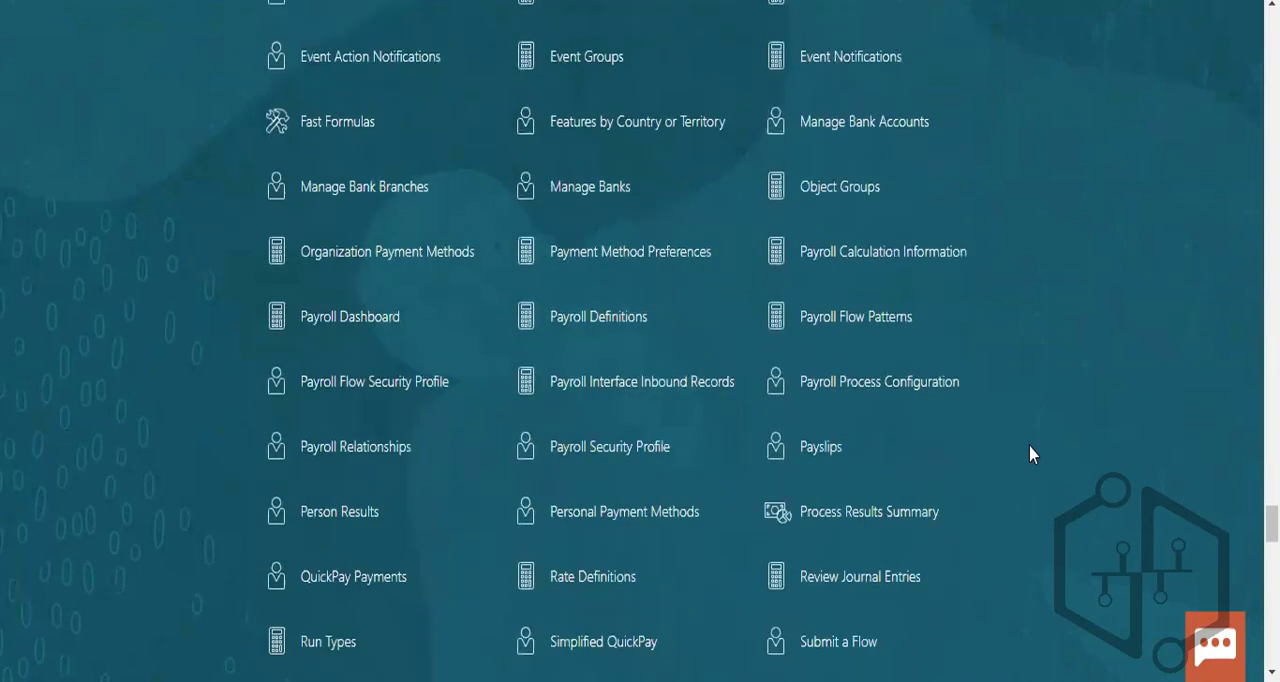
scroll(1032, 453, "down", 2)
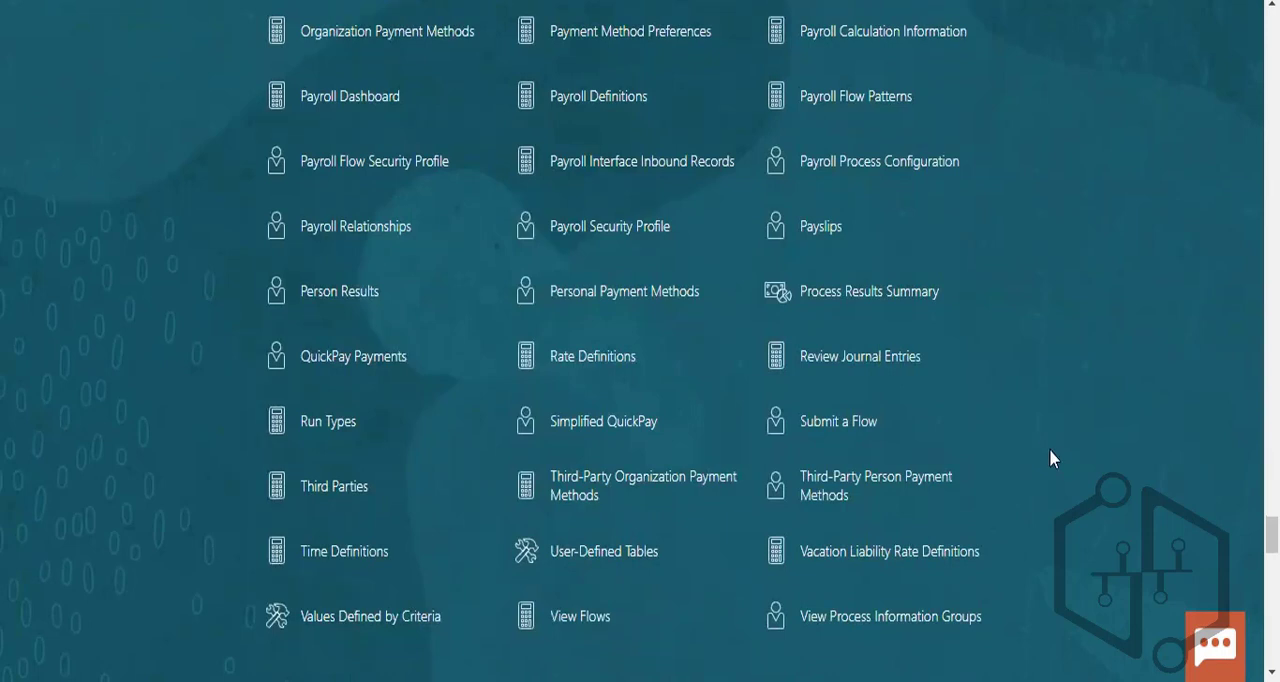
scroll(1050, 450, "down", 1)
scroll(1050, 450, "up", 2)
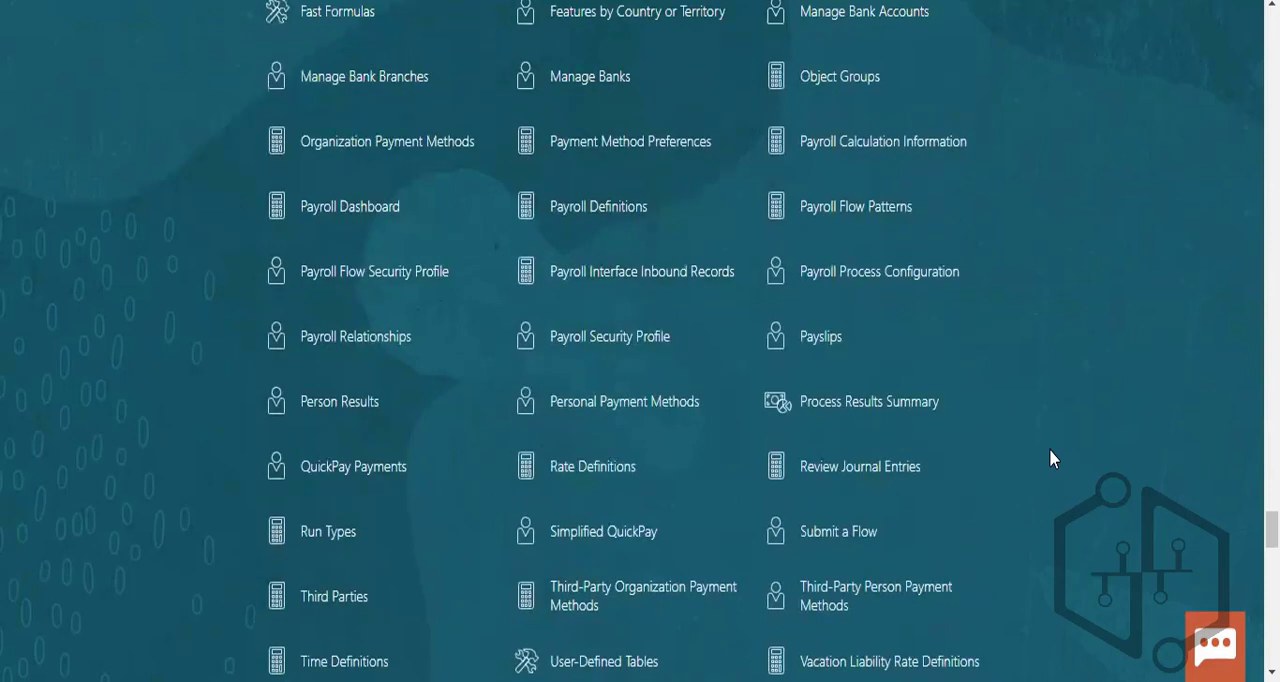
scroll(1050, 452, "up", 2)
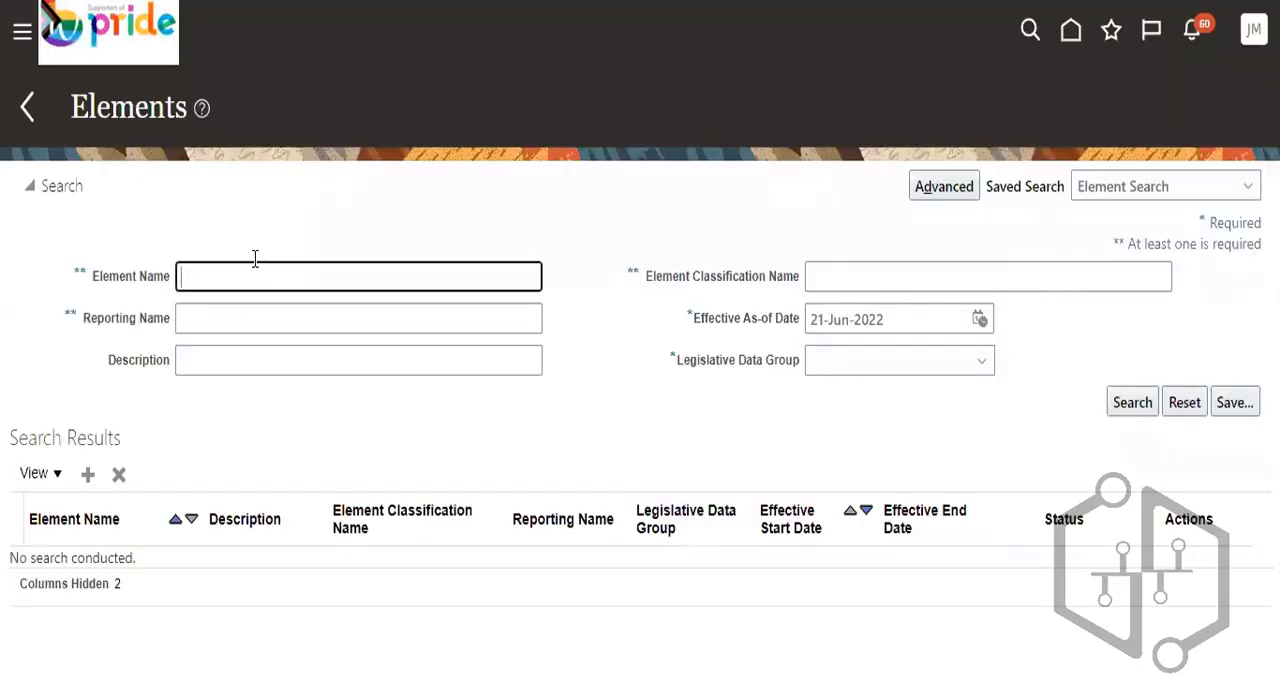
- Search for elements named PR% in the US_LDG legislative data group
type("P")
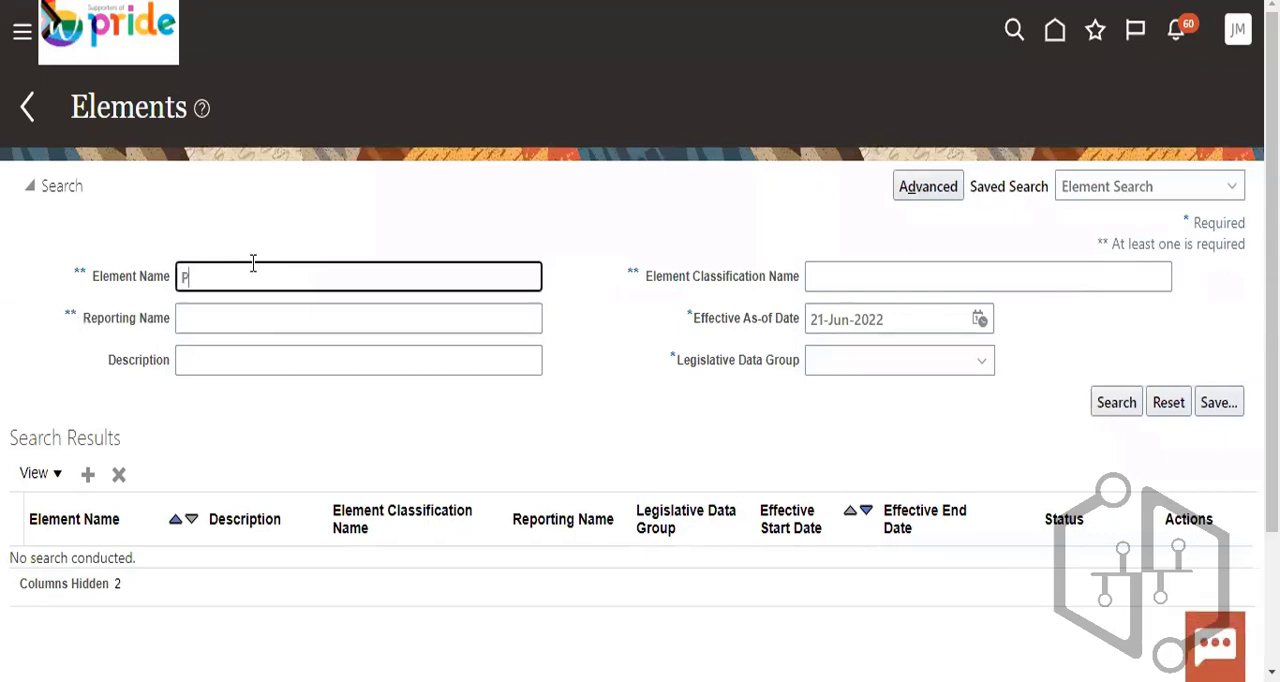
type("R%")
left_click(1110, 406)
left_click(915, 362)
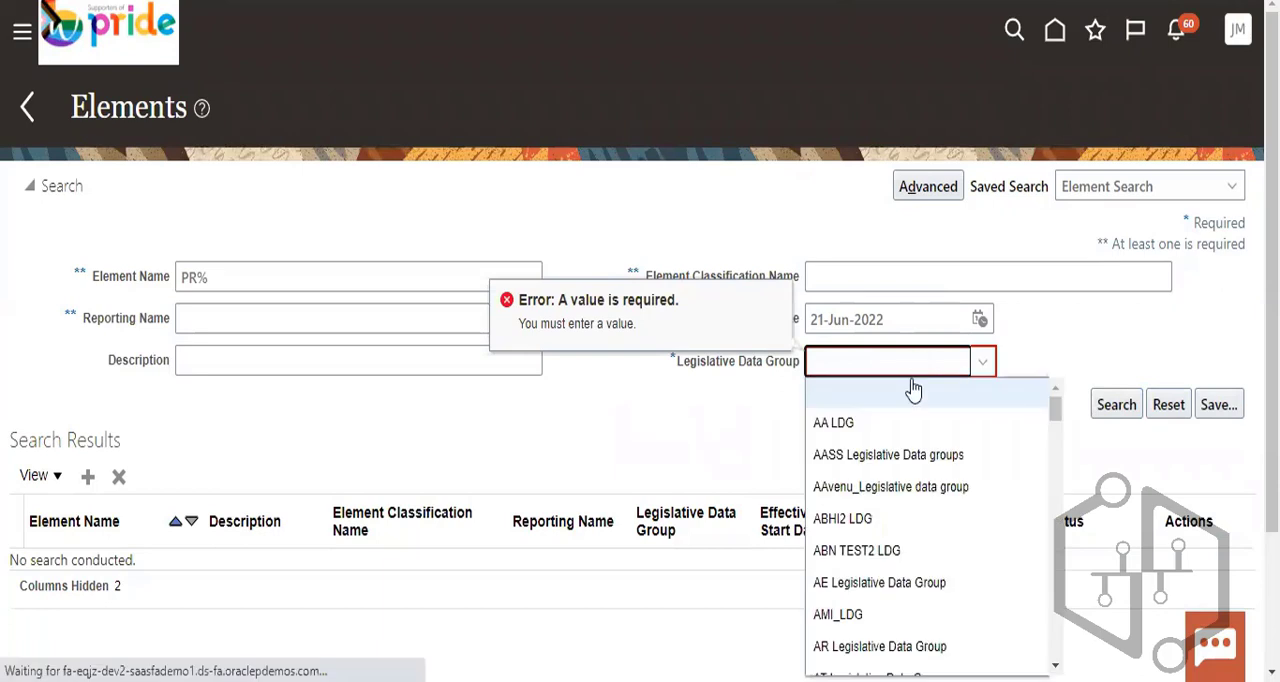
key("u")
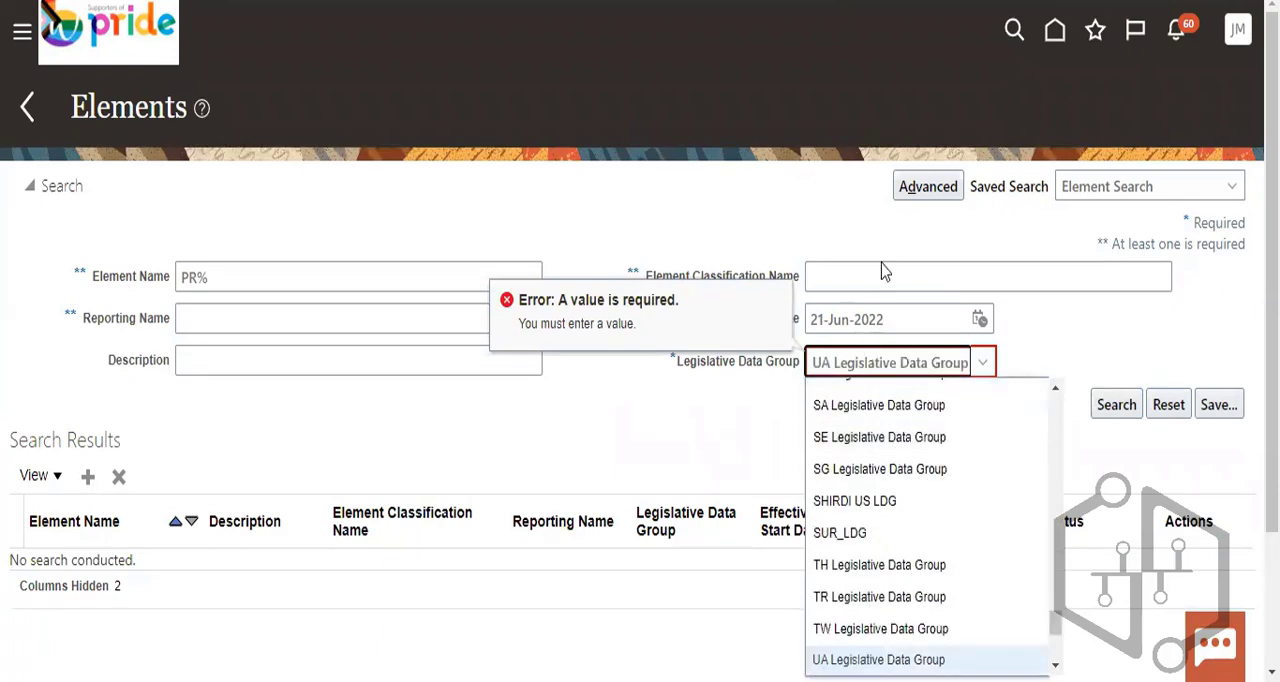
scroll(926, 466, "down", 3)
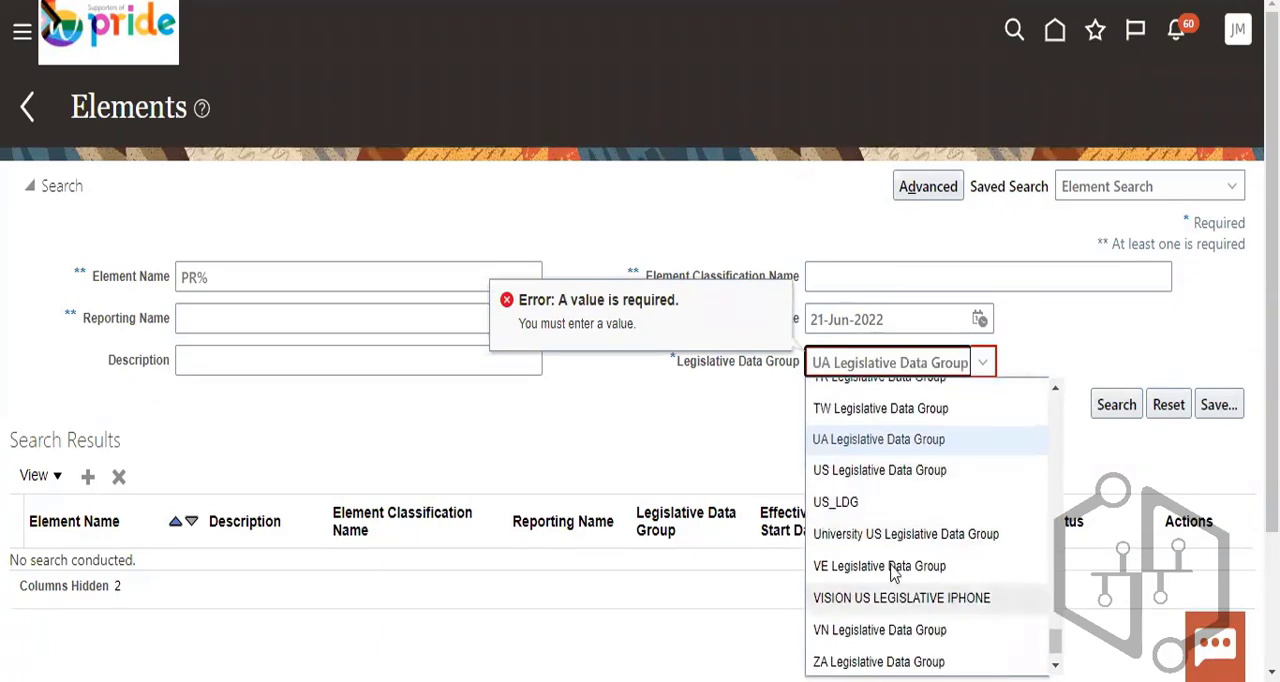
left_click(885, 501)
left_click(1110, 402)
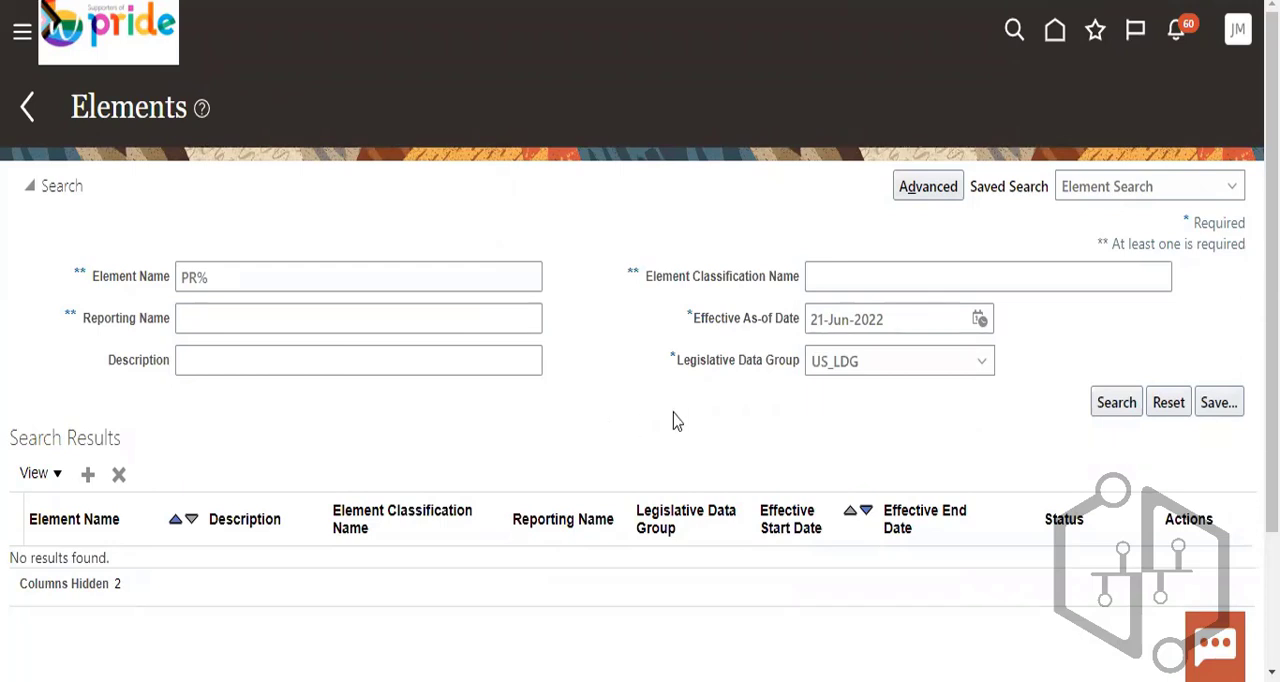
- Set the effective as-of date to 01-Jun-2022 and repeat the element search
left_click(980, 319)
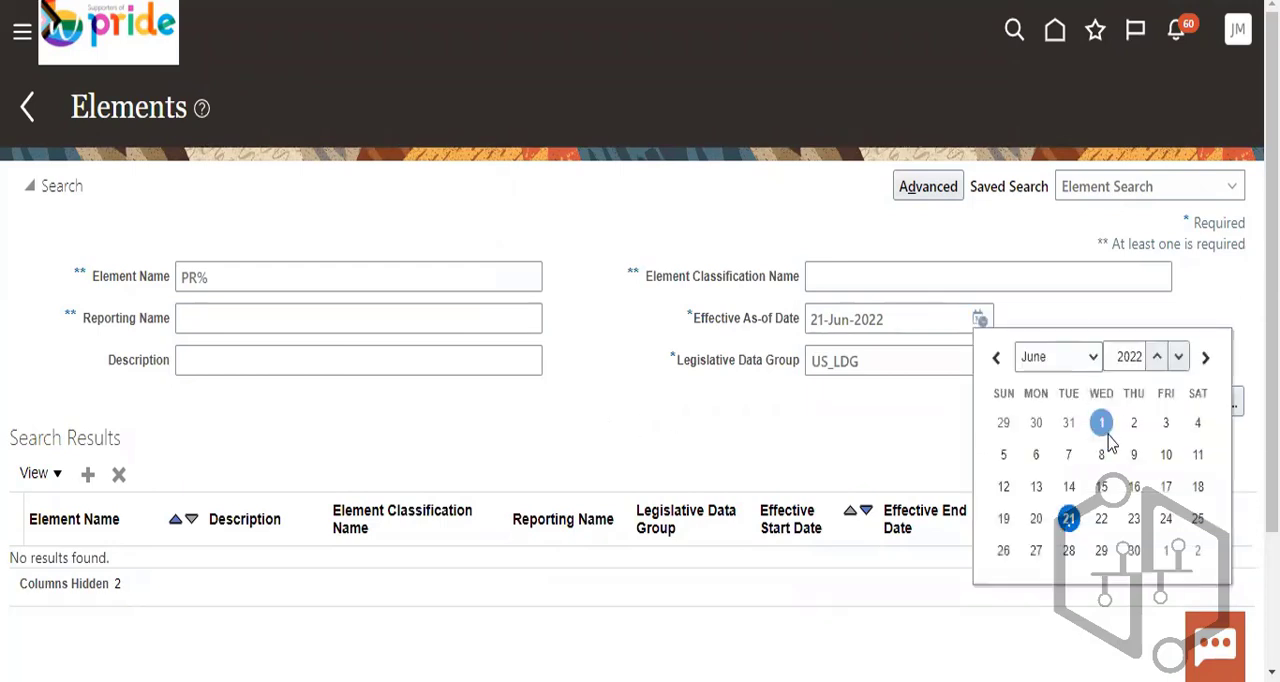
left_click(1103, 420)
left_click(1116, 402)
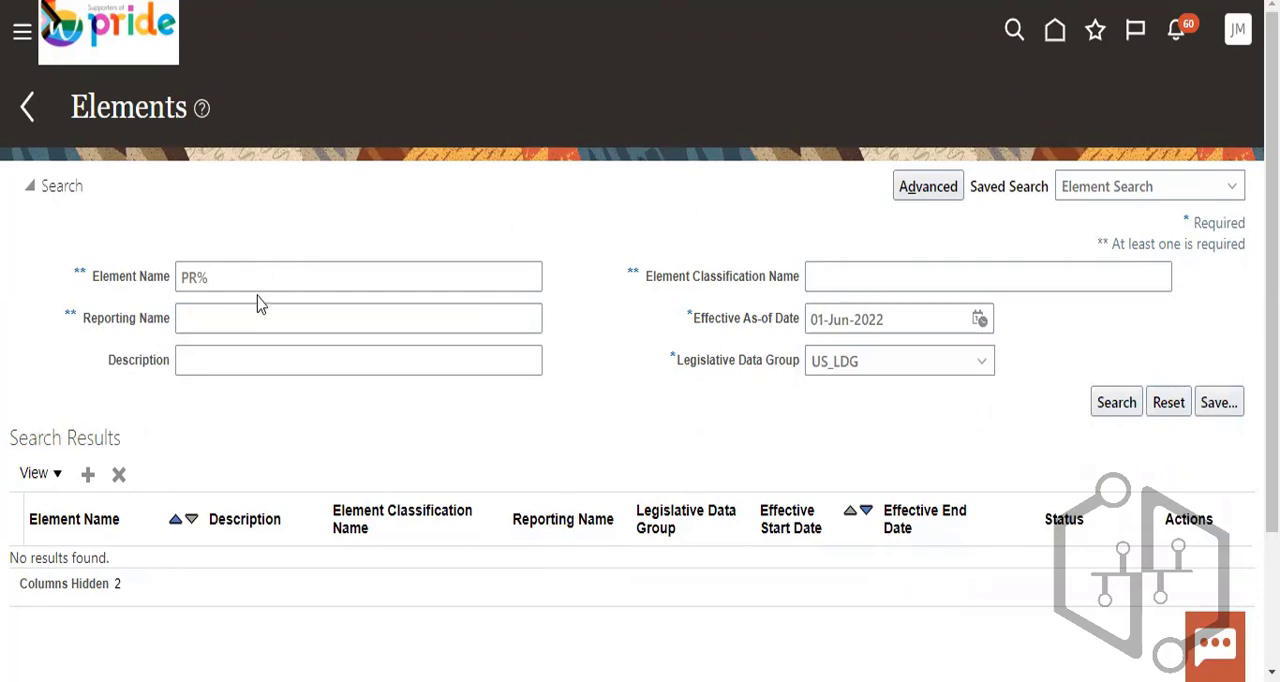
- Start a new US_LDG element with primary classification Voluntary Deductions and secondary classification Loans, and continue to its basic information
left_click(87, 476)
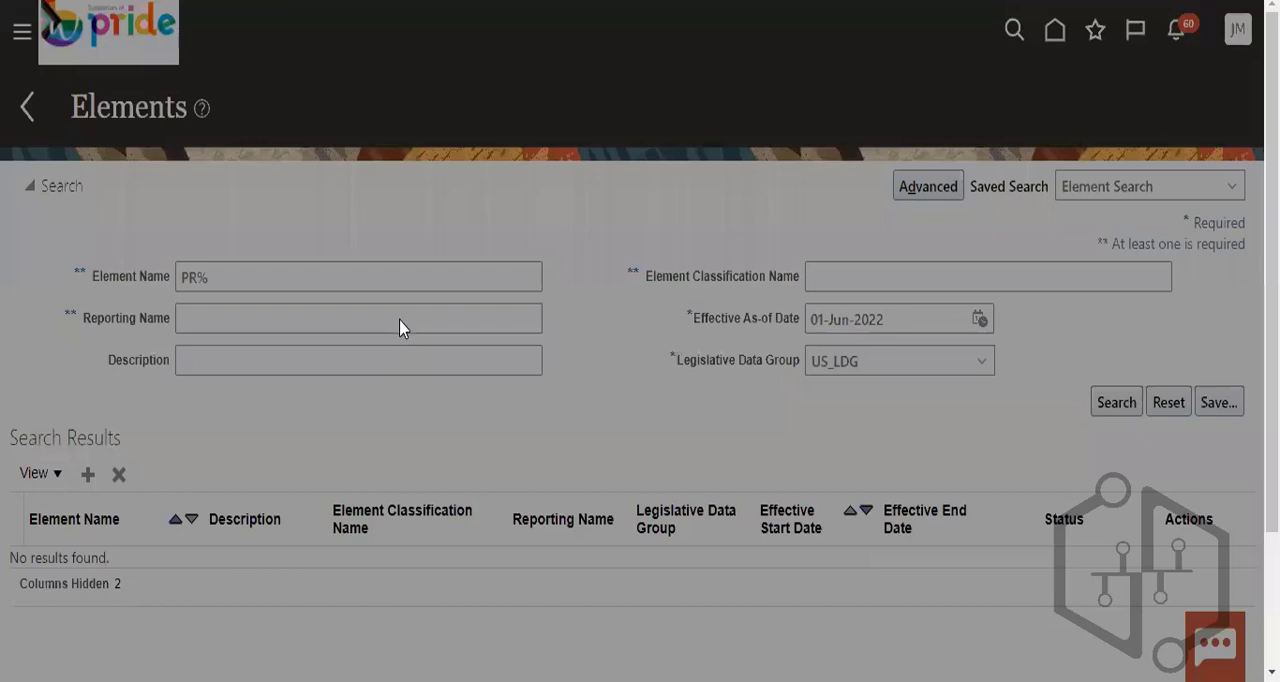
left_click(680, 319)
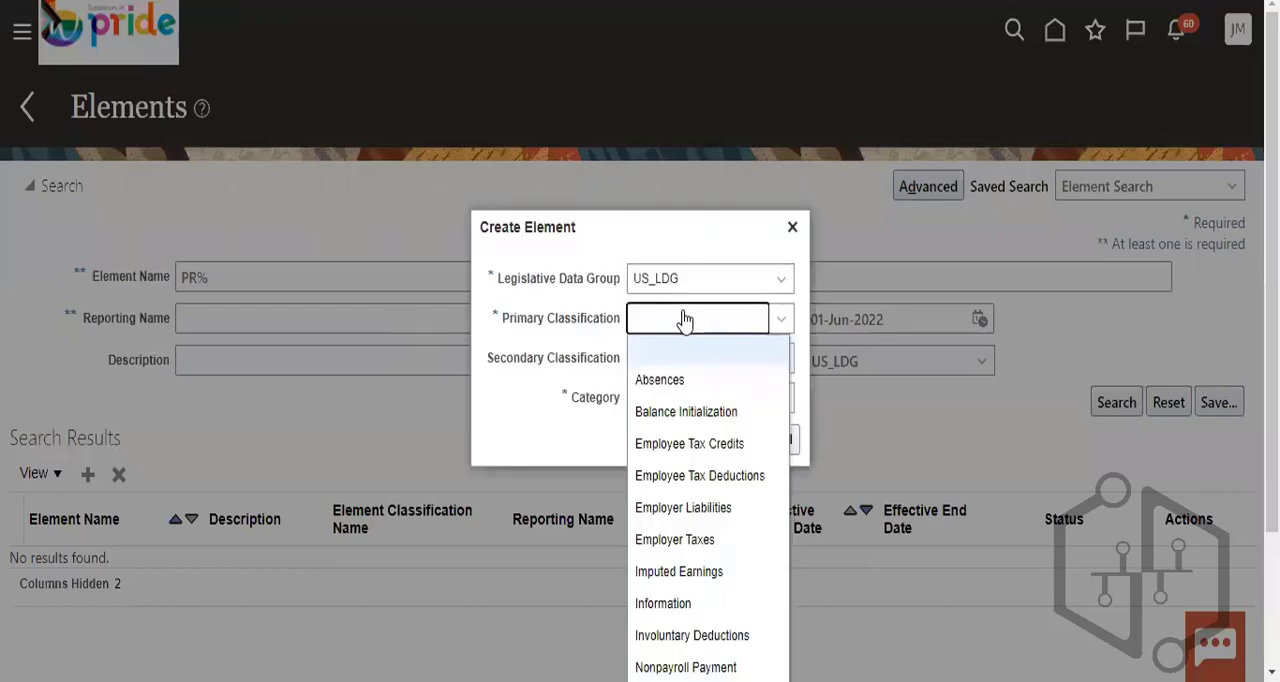
scroll(705, 539, "down", 3)
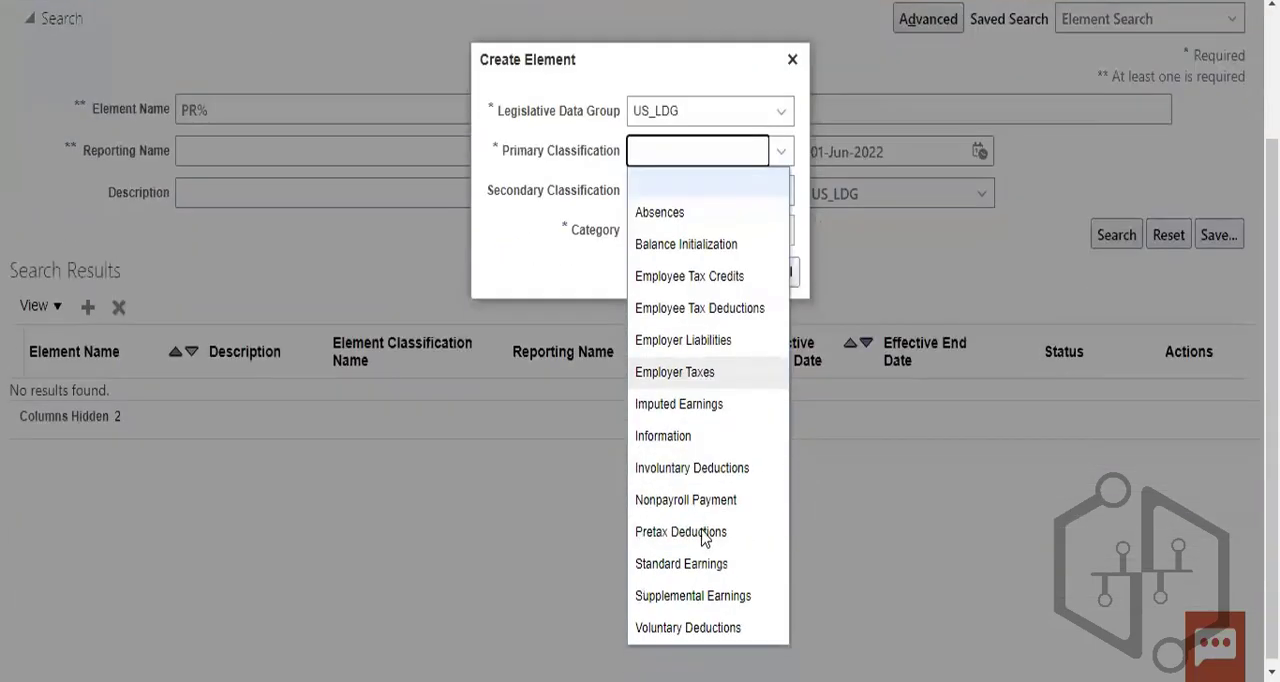
left_click(660, 618)
left_click(712, 360)
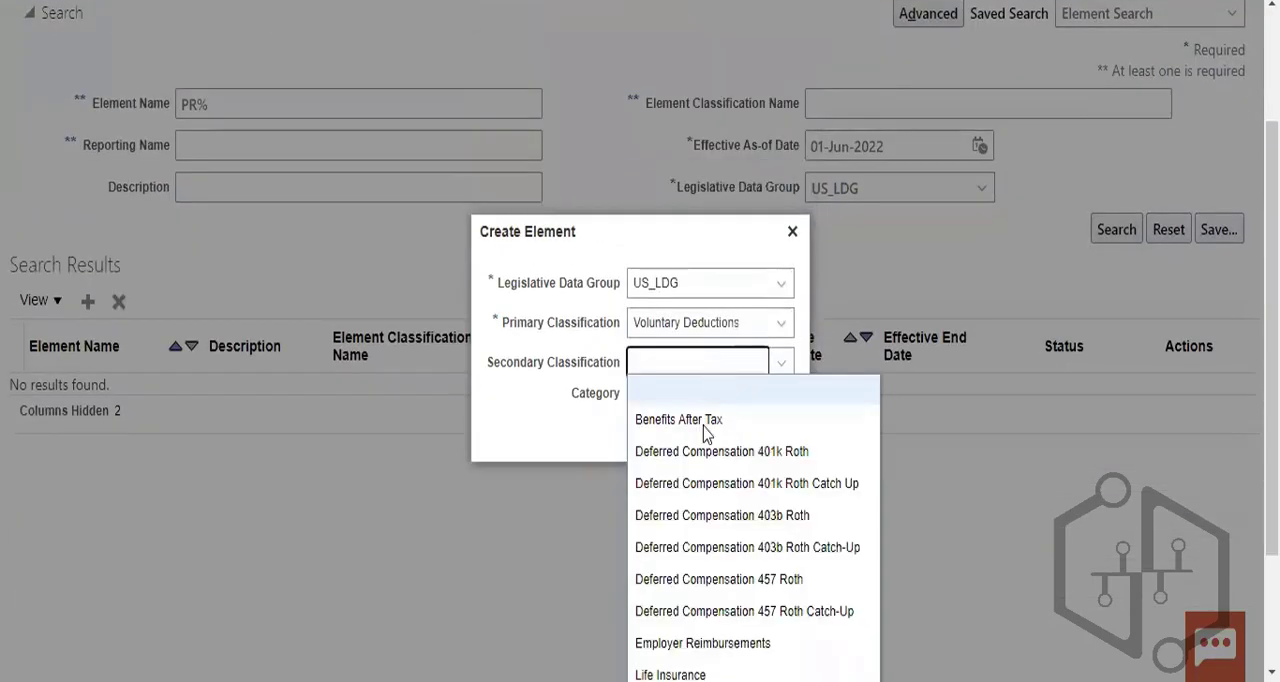
scroll(724, 527, "down", 3)
scroll(724, 527, "up", 3)
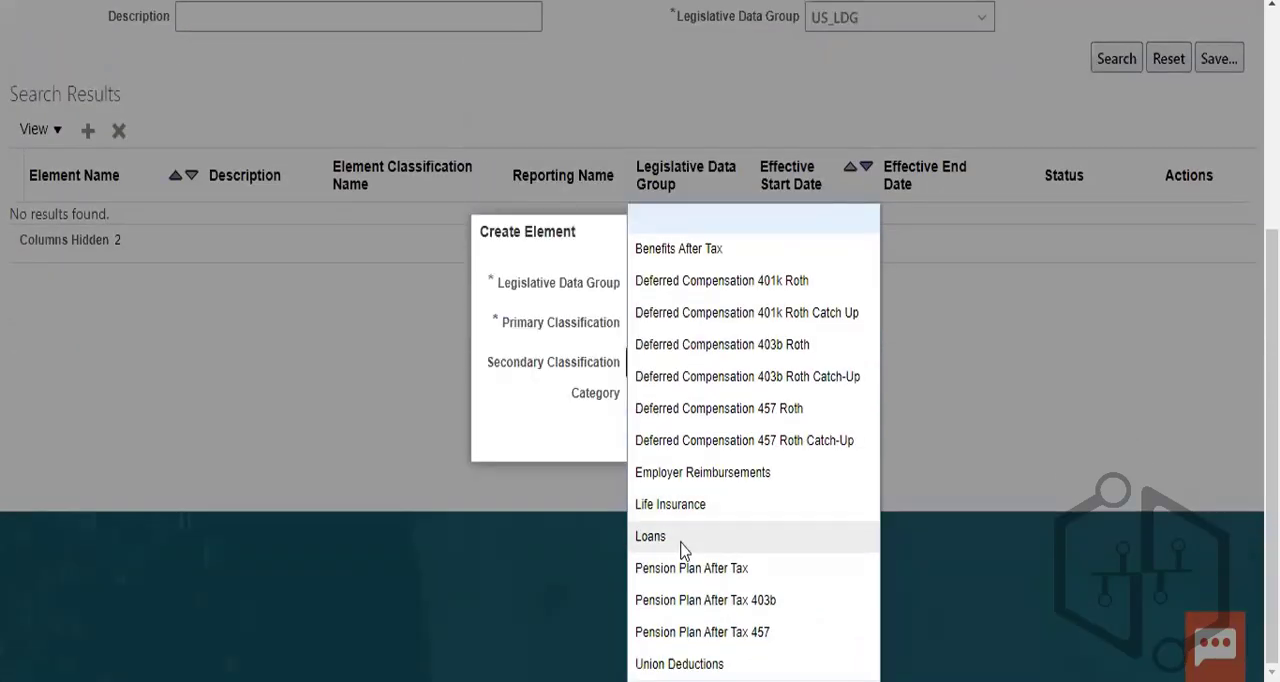
left_click(684, 540)
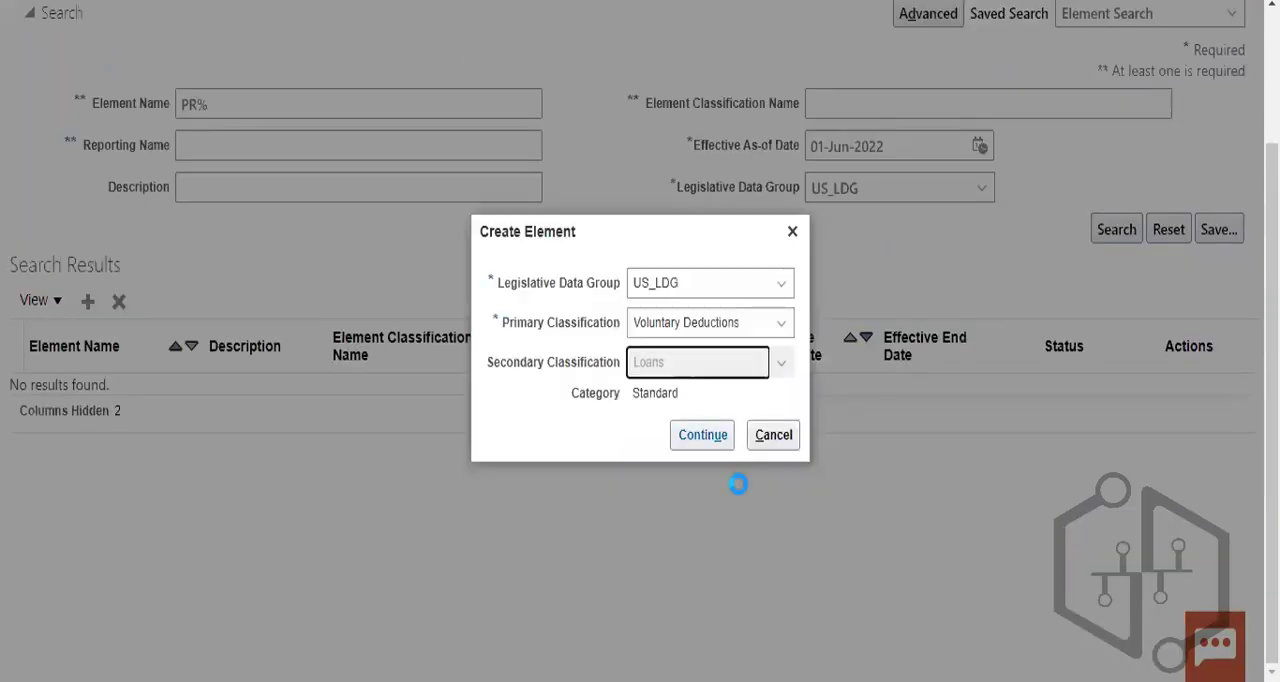
left_click(709, 434)
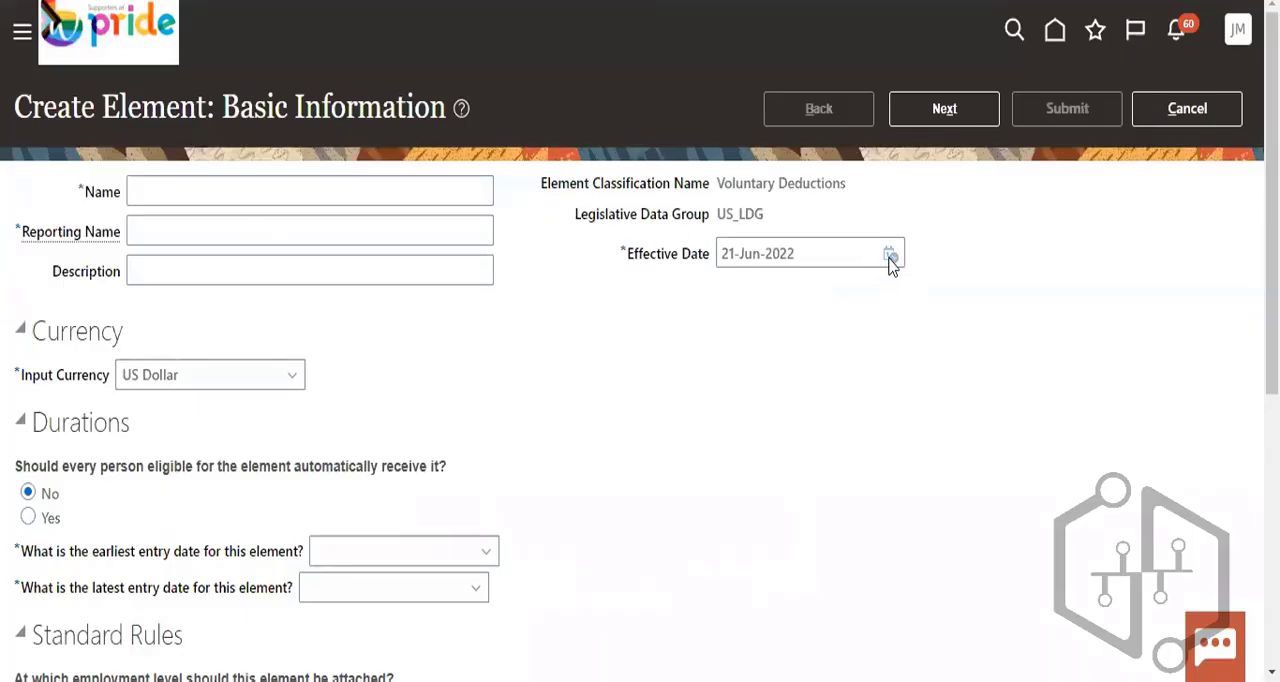
- Set the element's effective date to 01-Jun-2022 and enter PR_Loans as both its name and reporting name
left_click(890, 256)
left_click(1012, 362)
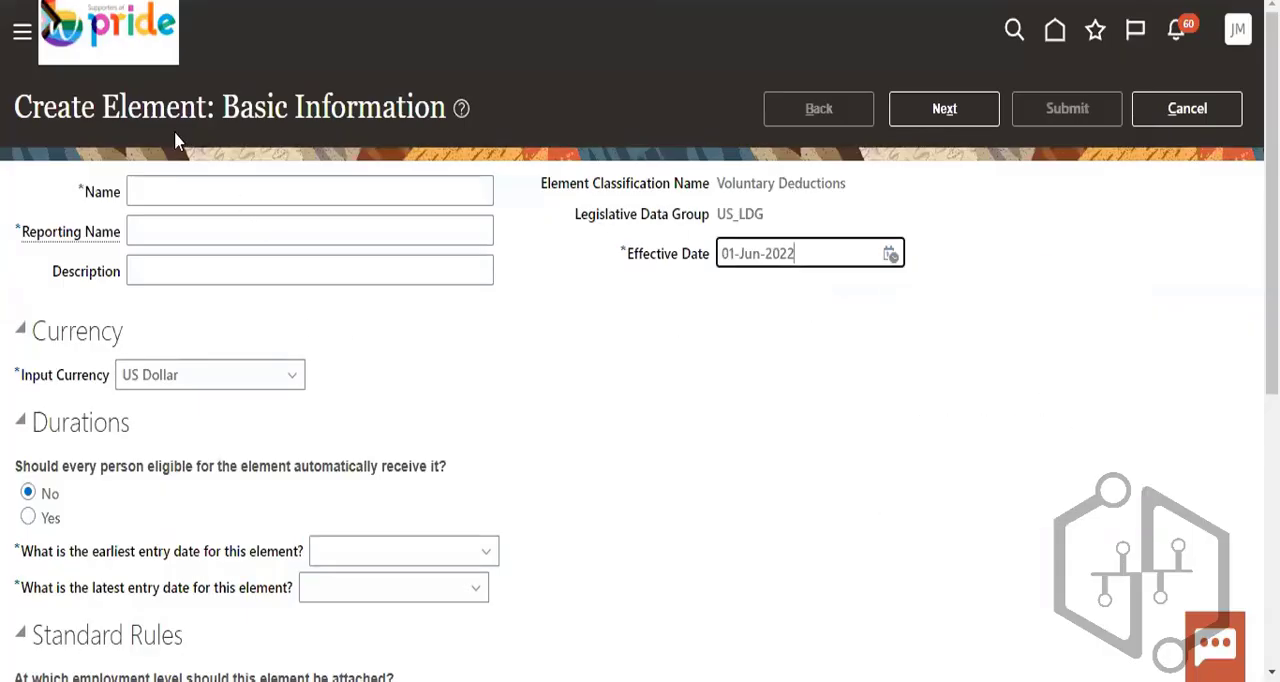
left_click(185, 190)
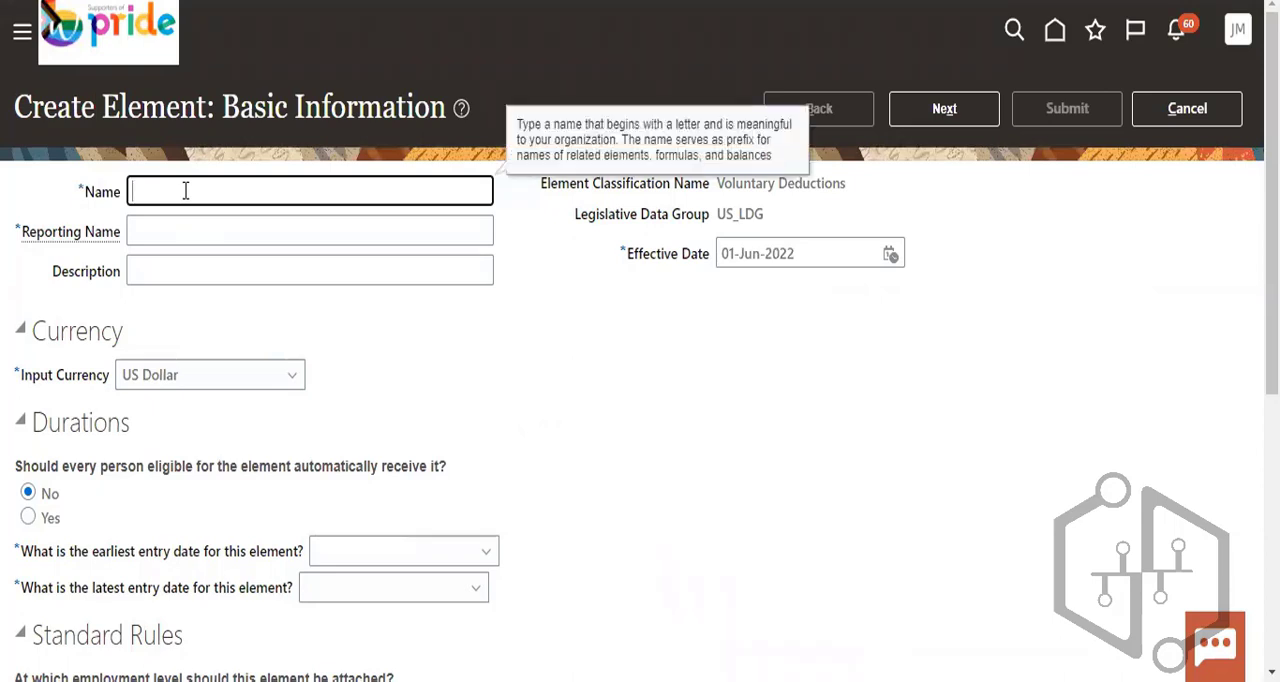
type("PR_Loans")
left_click(151, 233)
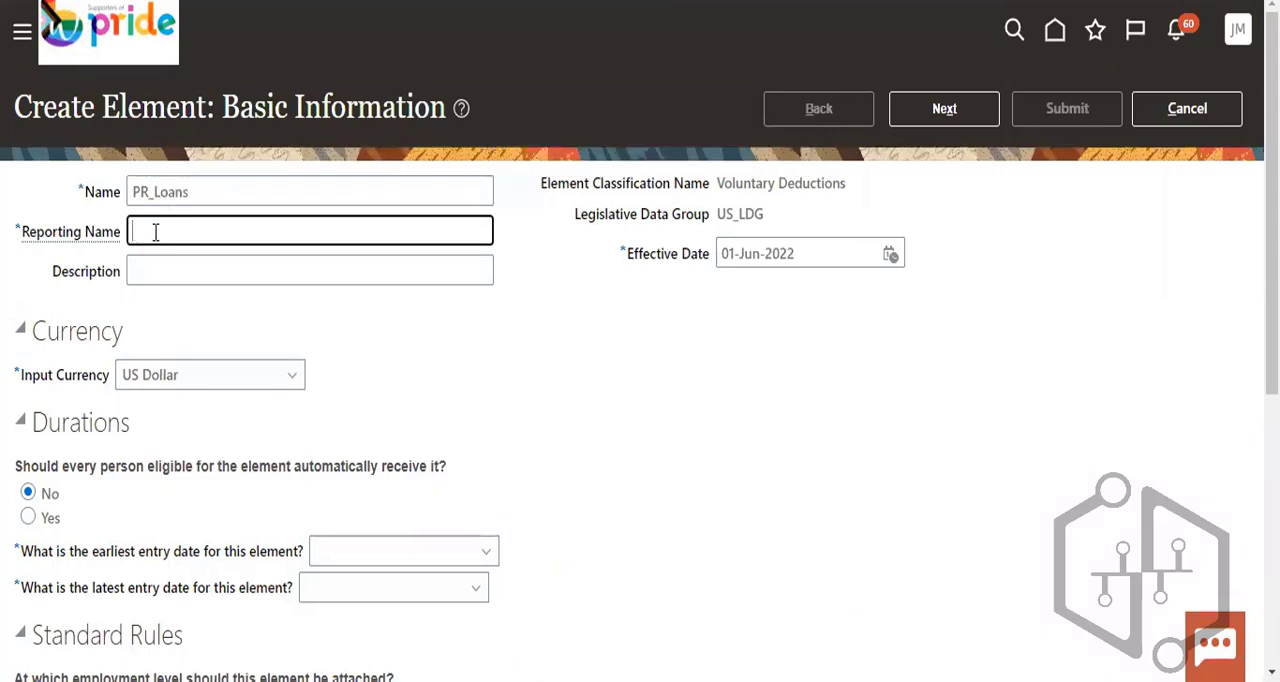
type("PR_Loans")
- Set the element's earliest entry date to First Standard Earning Date and its latest entry date to Final Close
scroll(206, 403, "down", 3)
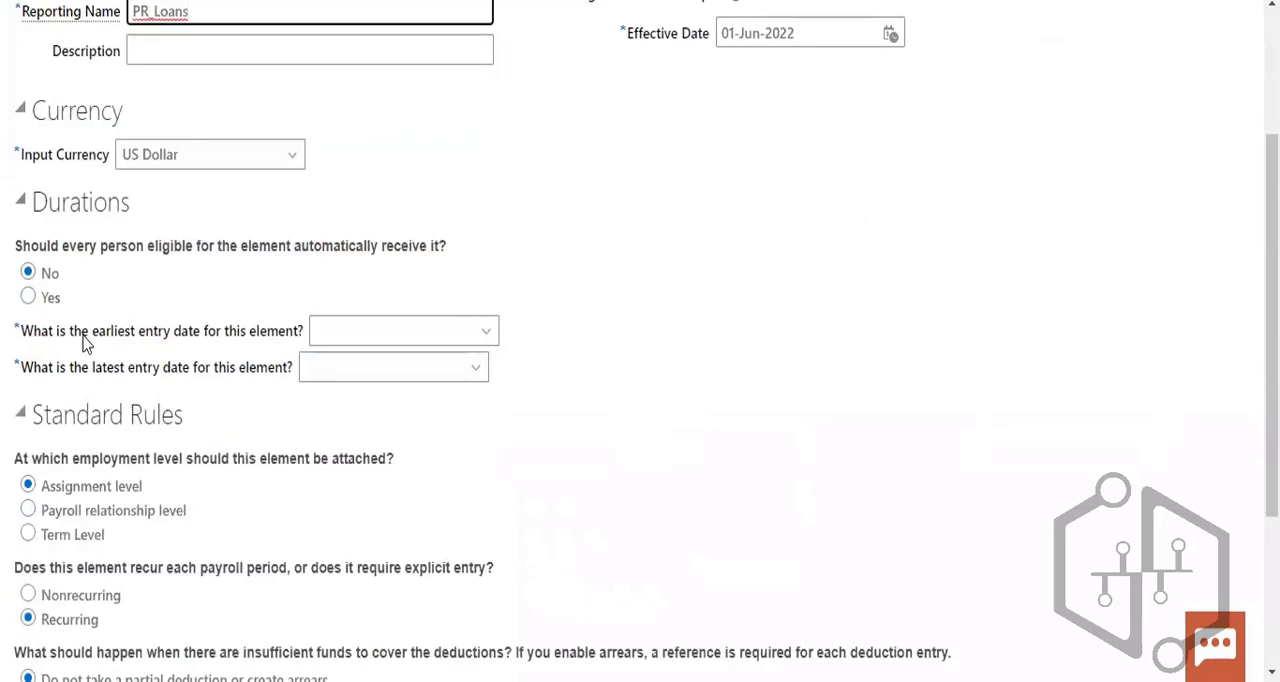
left_click(347, 332)
left_click(366, 400)
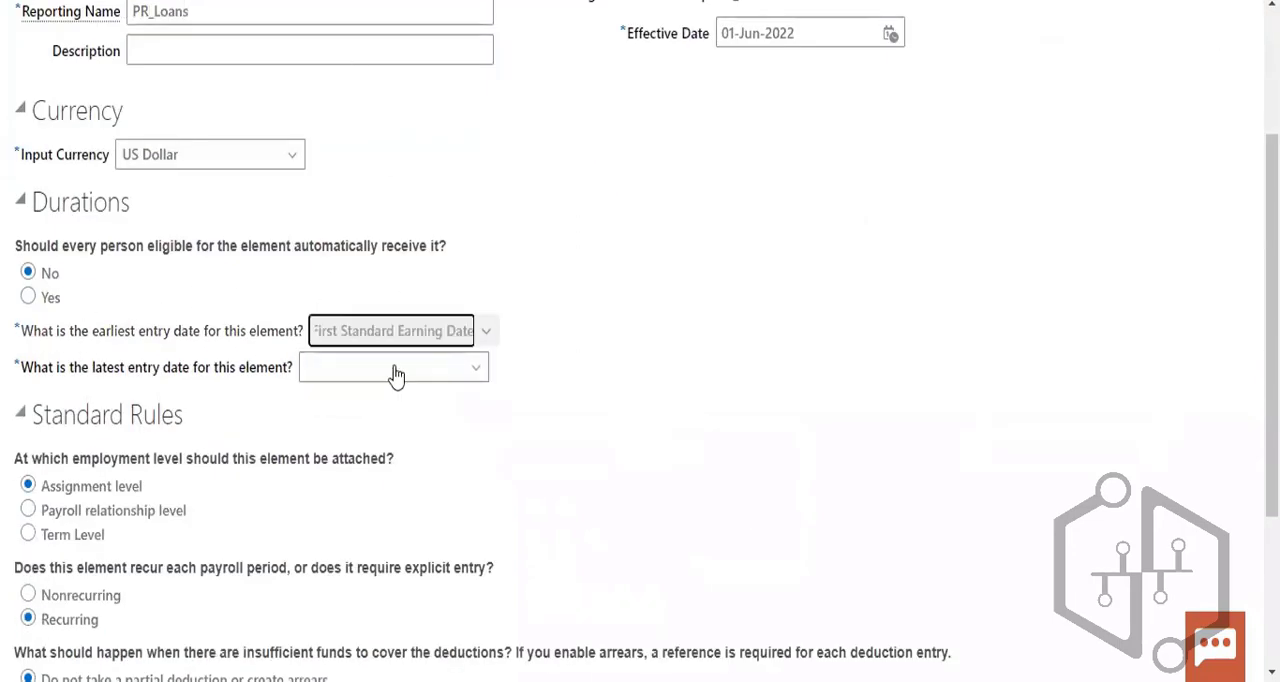
left_click(394, 372)
left_click(373, 440)
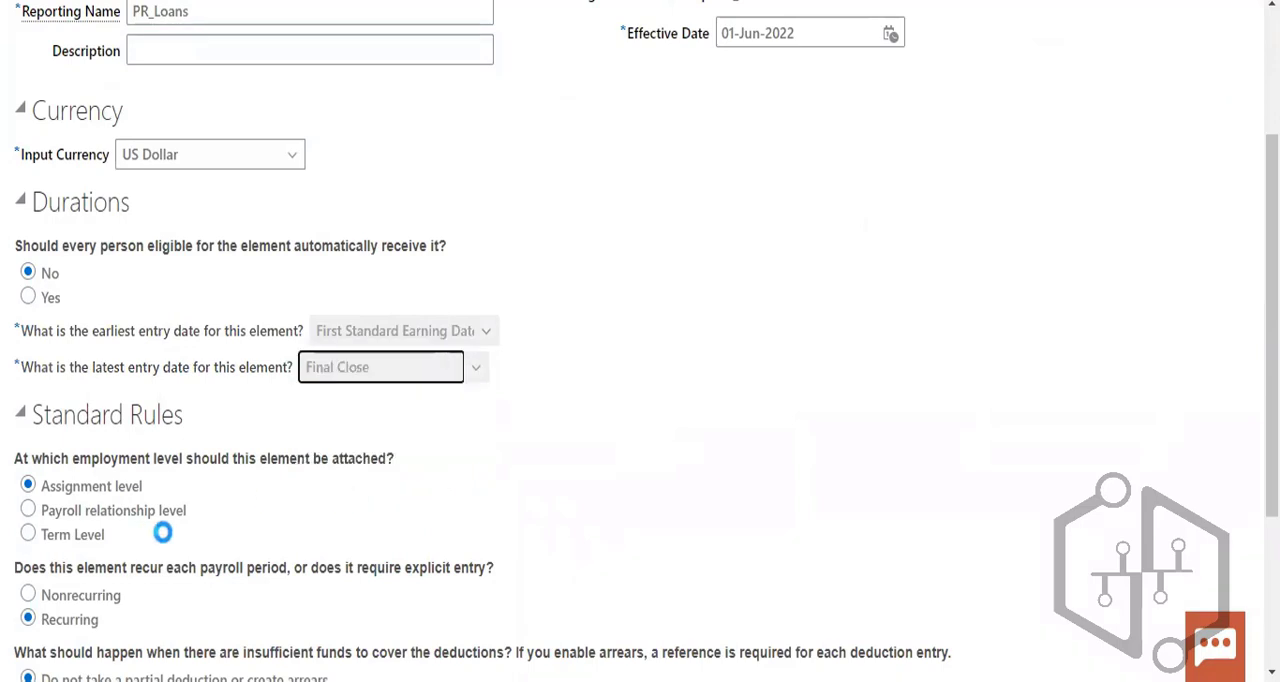
- Submit the PR_Loans element with the default standard rules, fixed amount deduction, and No for proration, retroactive changes and total owed
scroll(145, 420, "down", 1)
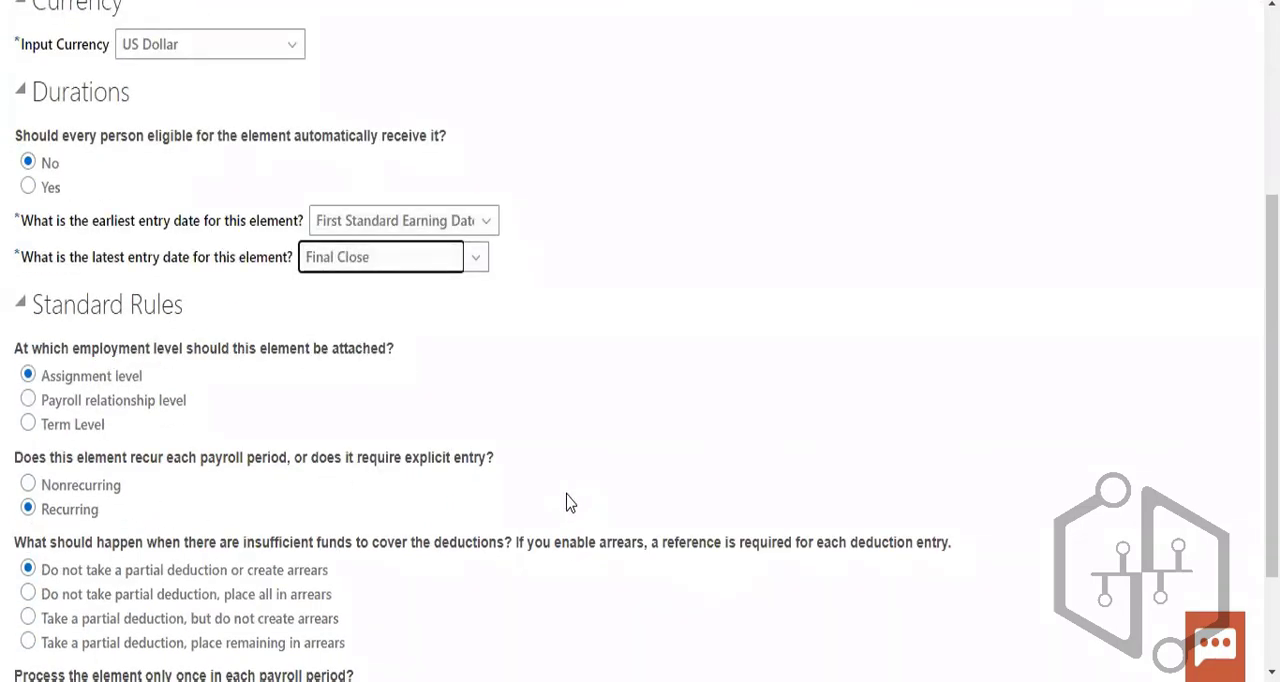
scroll(566, 502, "down", 2)
scroll(566, 502, "up", 5)
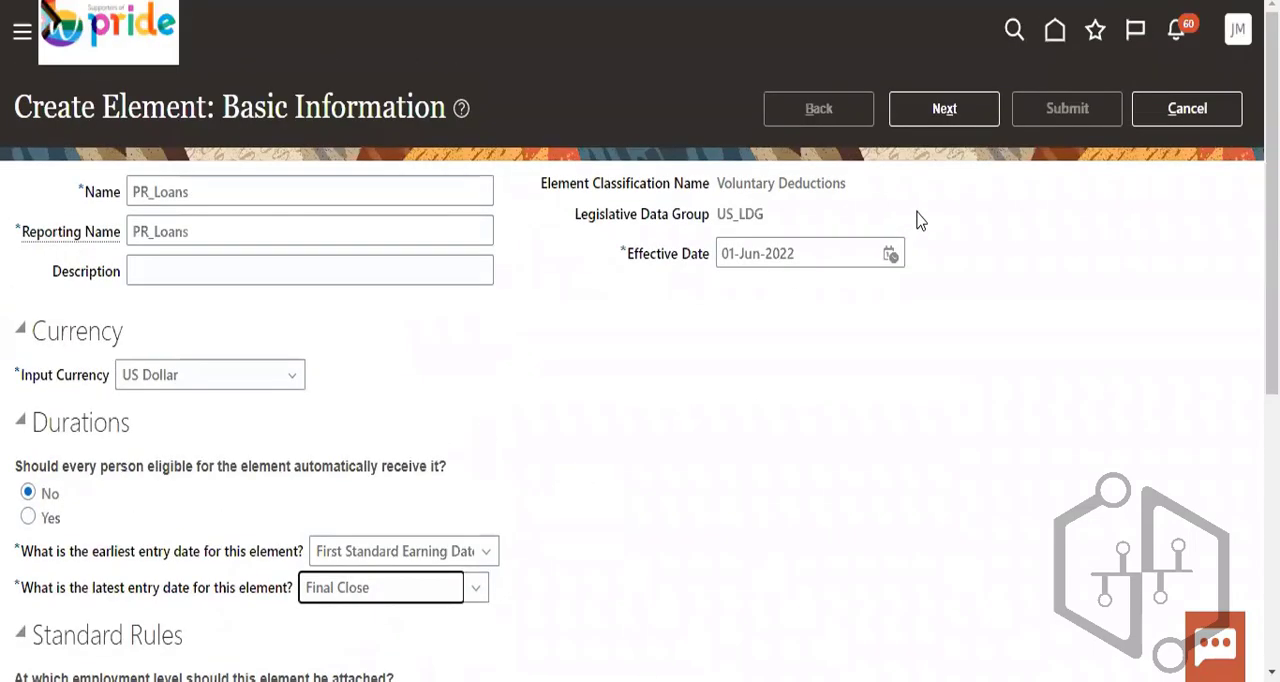
left_click(940, 112)
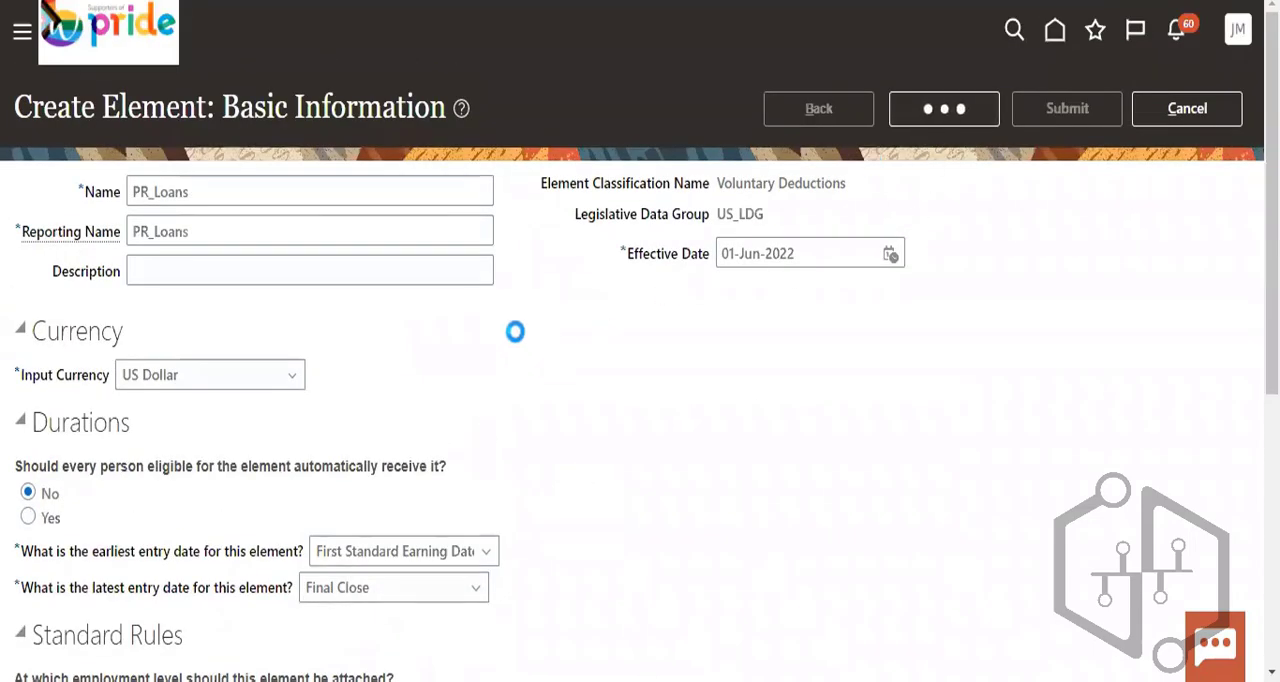
scroll(531, 371, "down", 2)
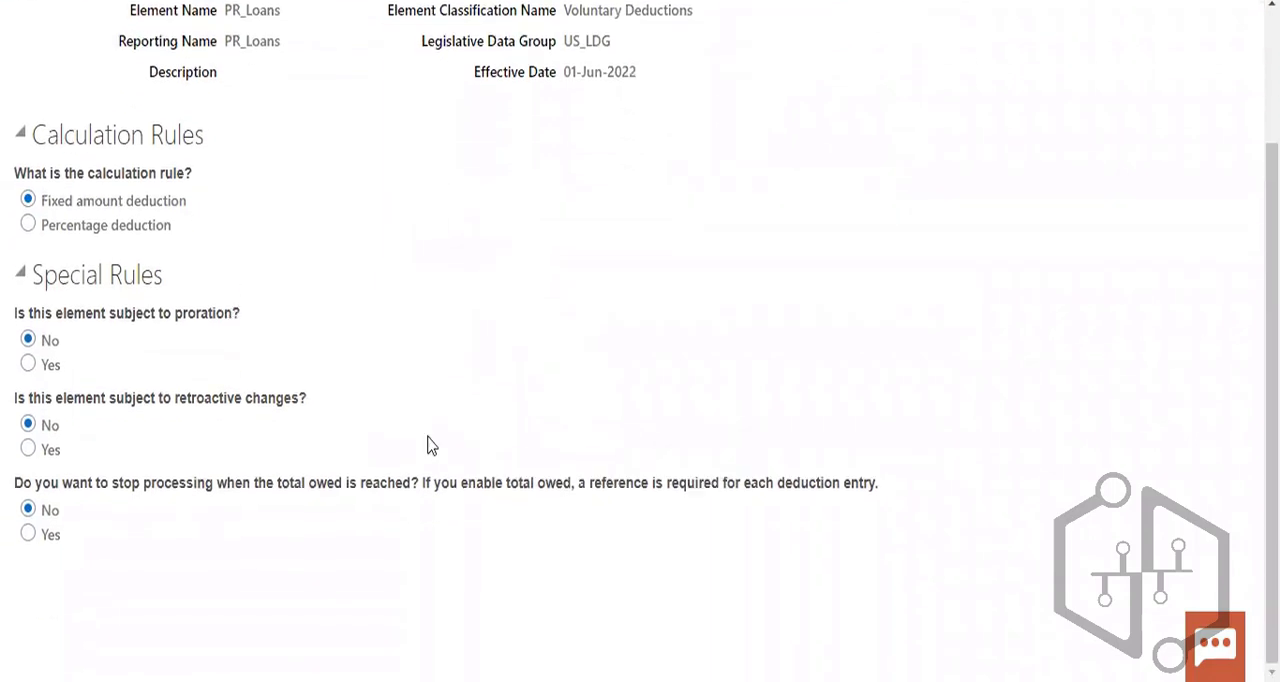
scroll(737, 383, "up", 2)
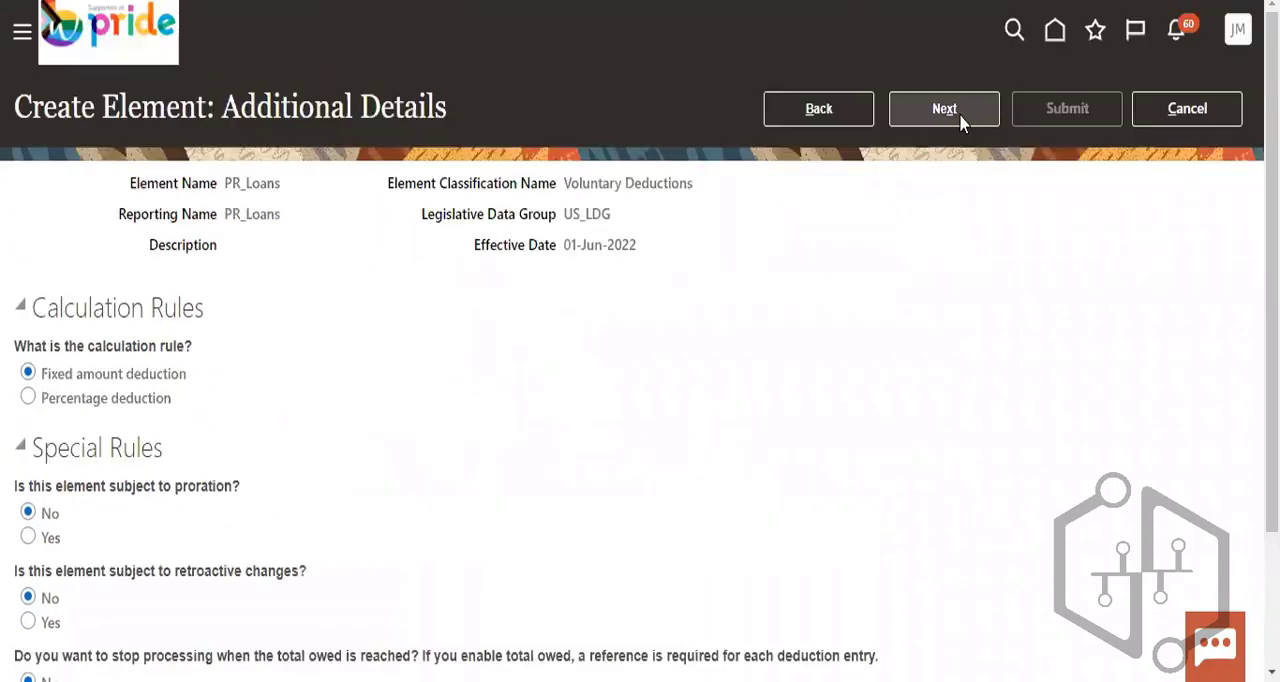
left_click(963, 113)
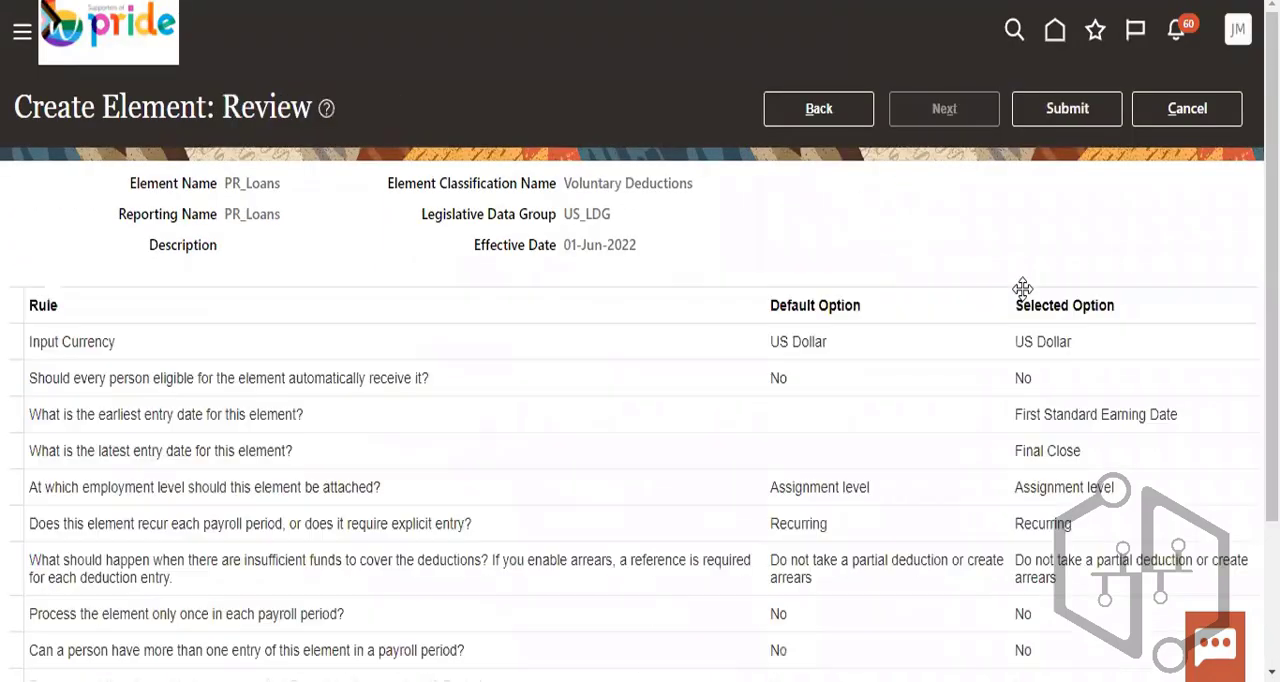
left_click(1066, 112)
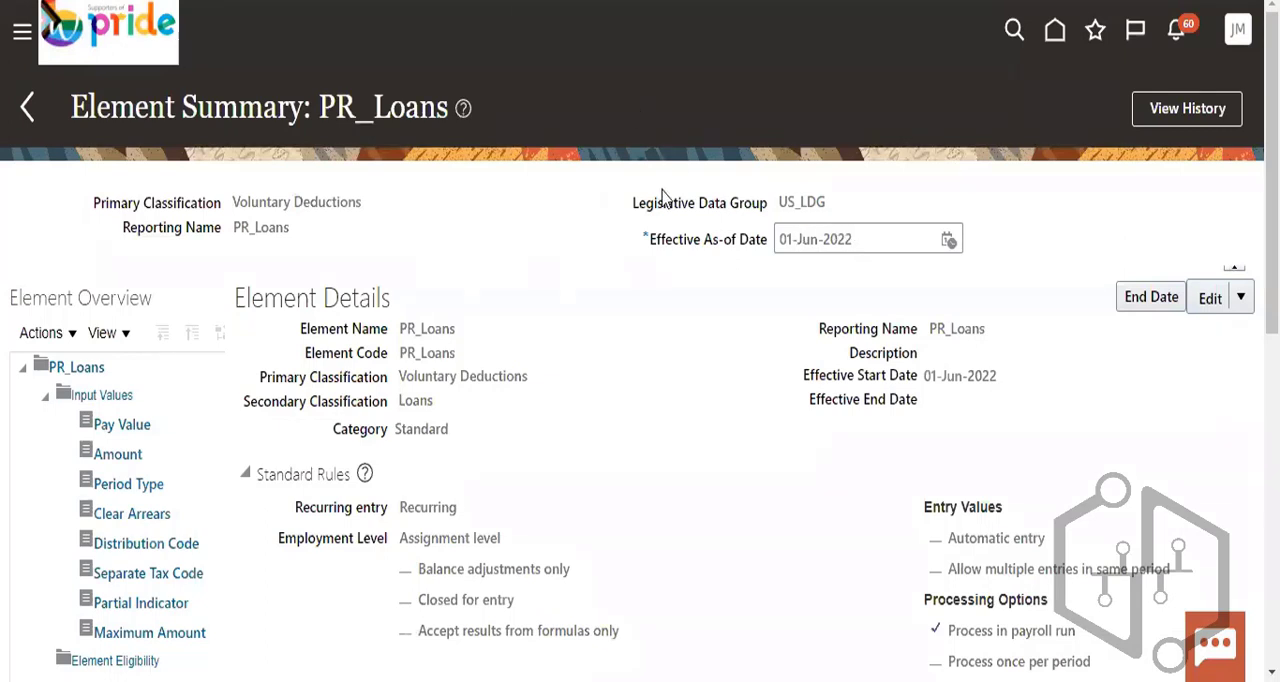
left_click(1235, 306)
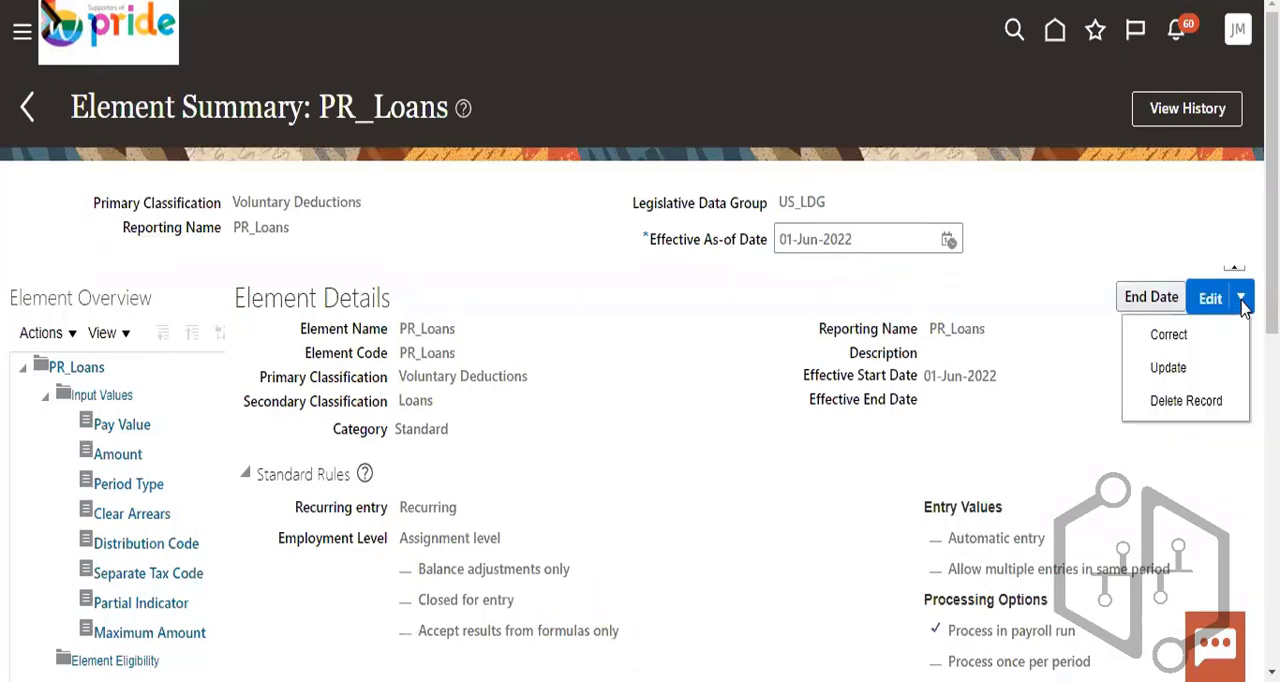
left_click(1068, 274)
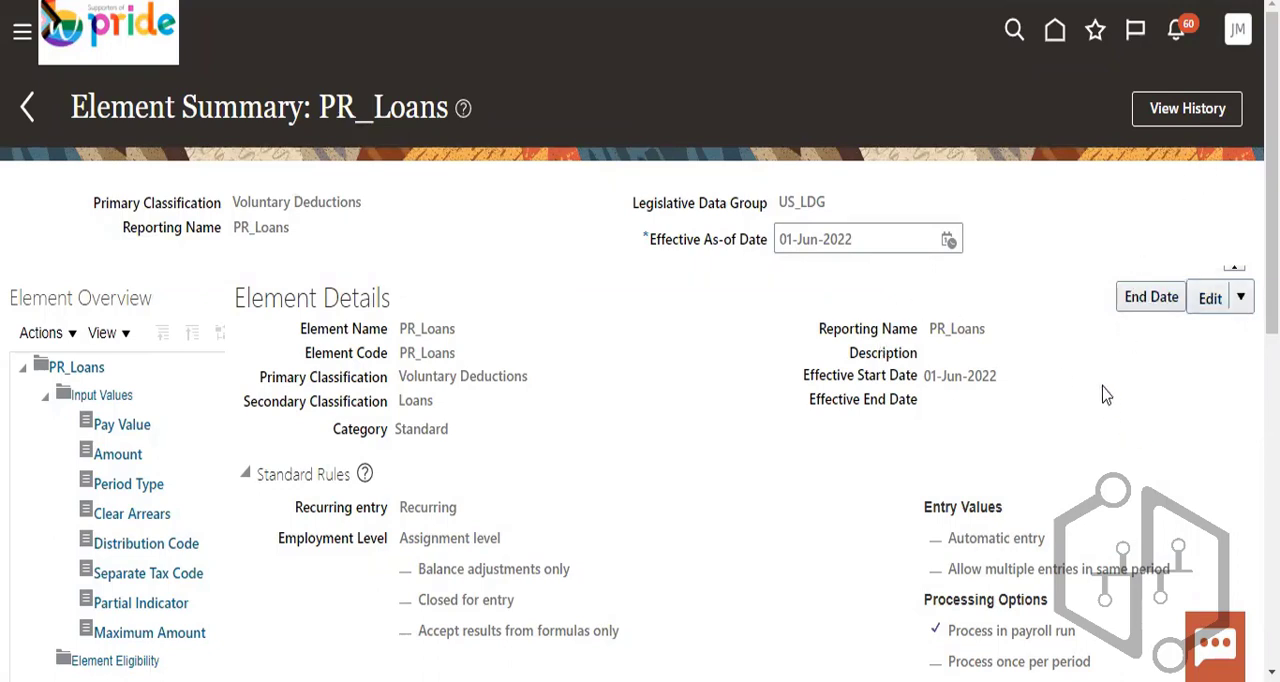
key("ctrl+s")
scroll(1106, 393, "down", 1)
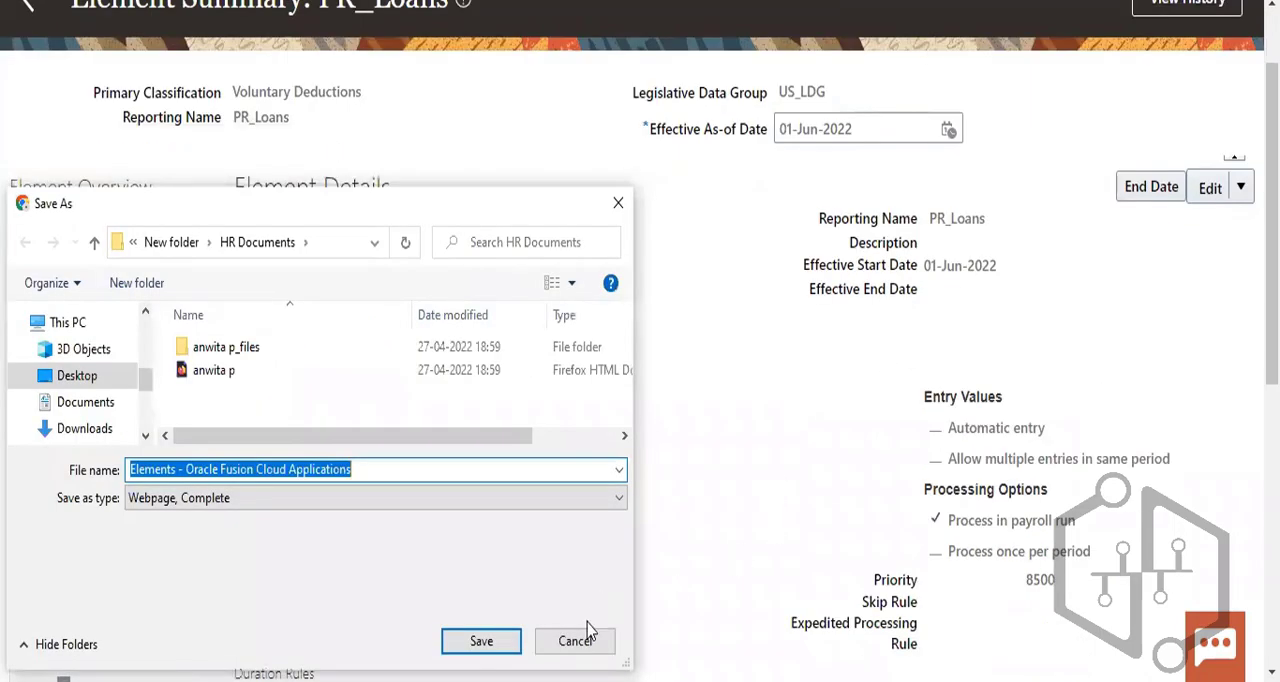
left_click(582, 644)
- Examine the duration rules, retroactive processing, proration and calculation method sections of the PR_Loans element summary
scroll(845, 432, "down", 6)
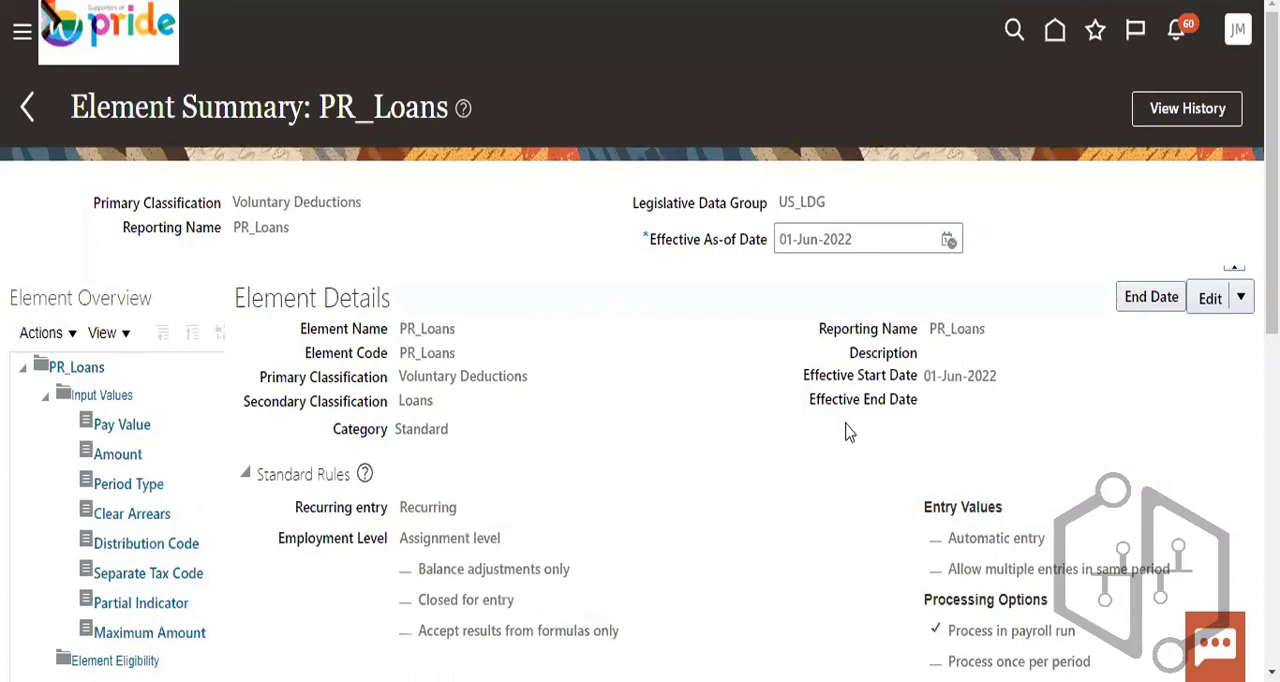
scroll(846, 429, "down", 8)
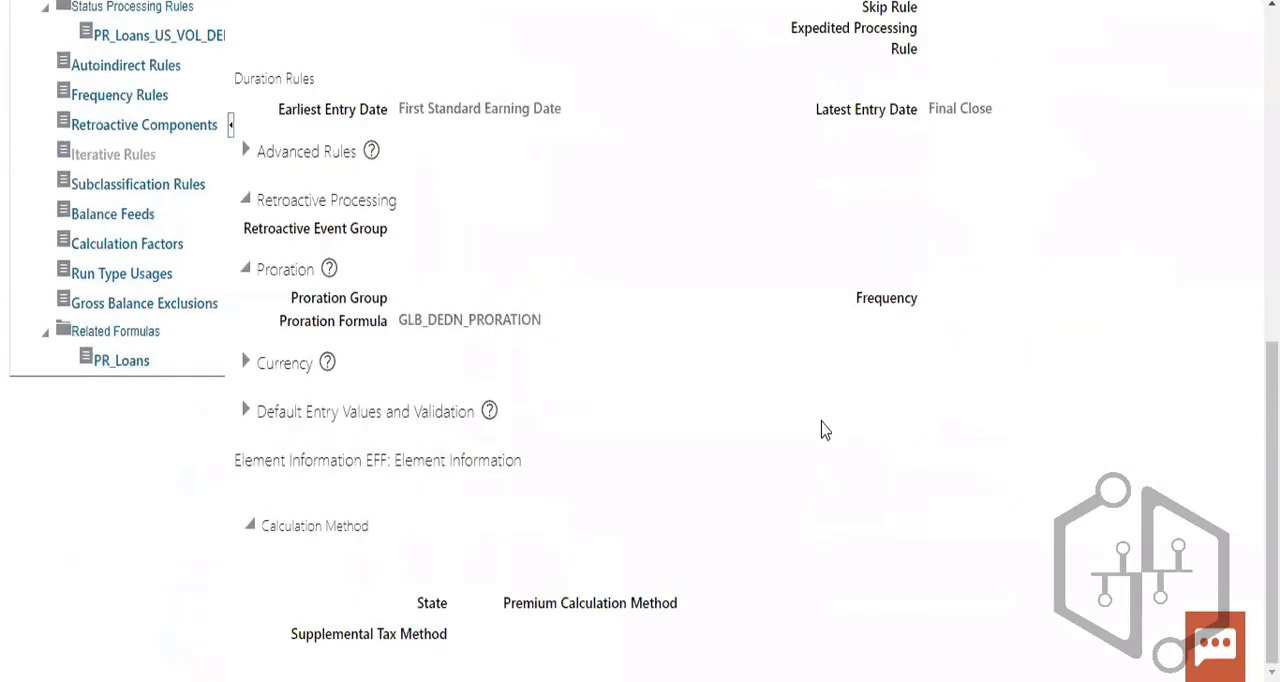
scroll(872, 443, "up", 1)
scroll(874, 443, "up", 6)
scroll(814, 434, "down", 7)
scroll(766, 425, "up", 6)
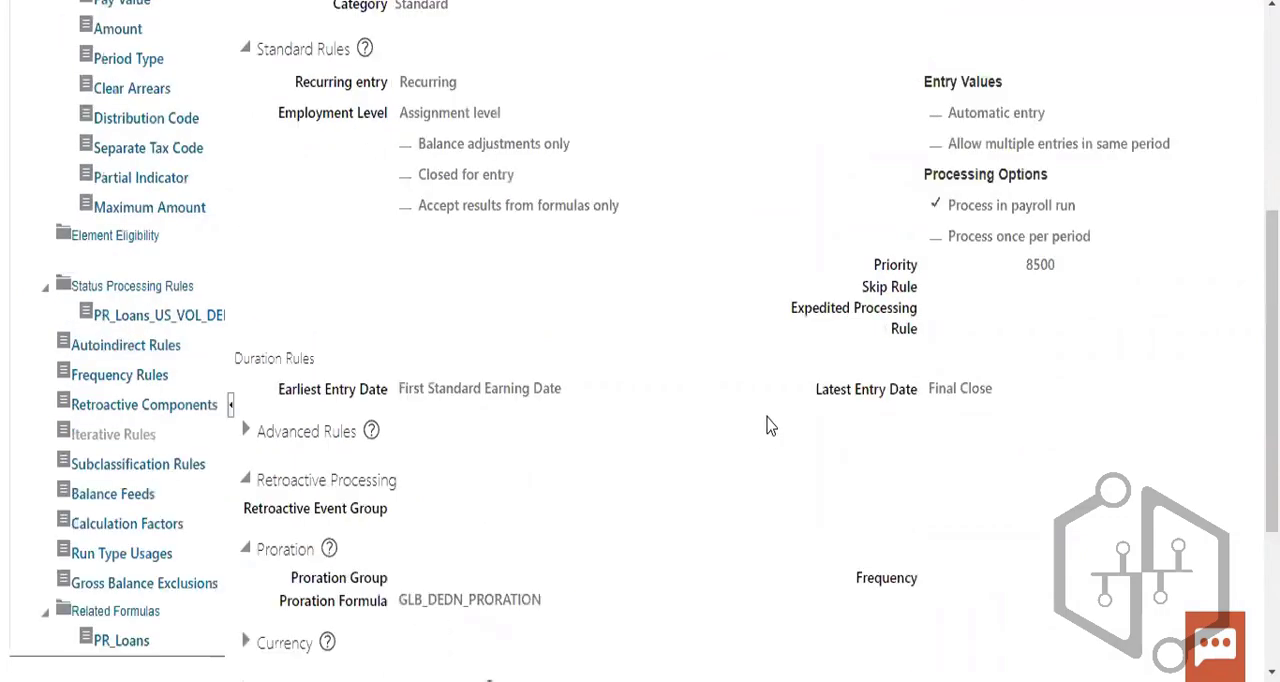
scroll(851, 248, "up", 2)
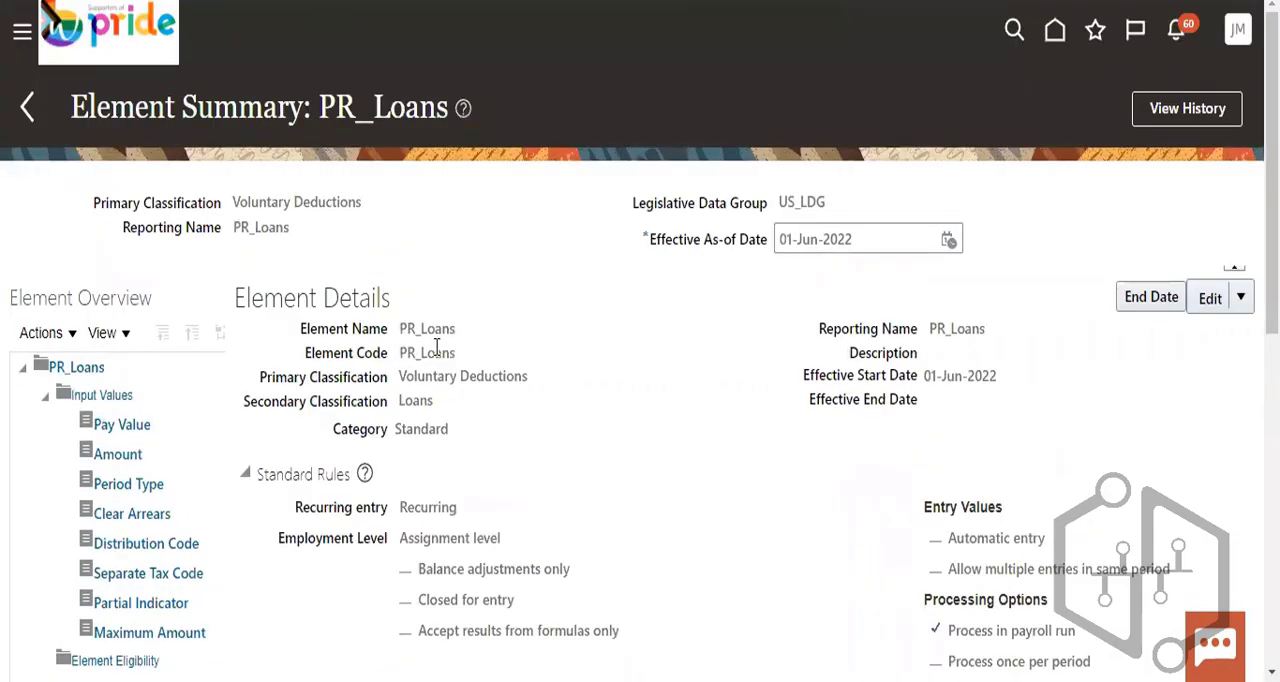
- Open the Pay Value input value of PR_Loans for editing in Correct mode
left_click(57, 338)
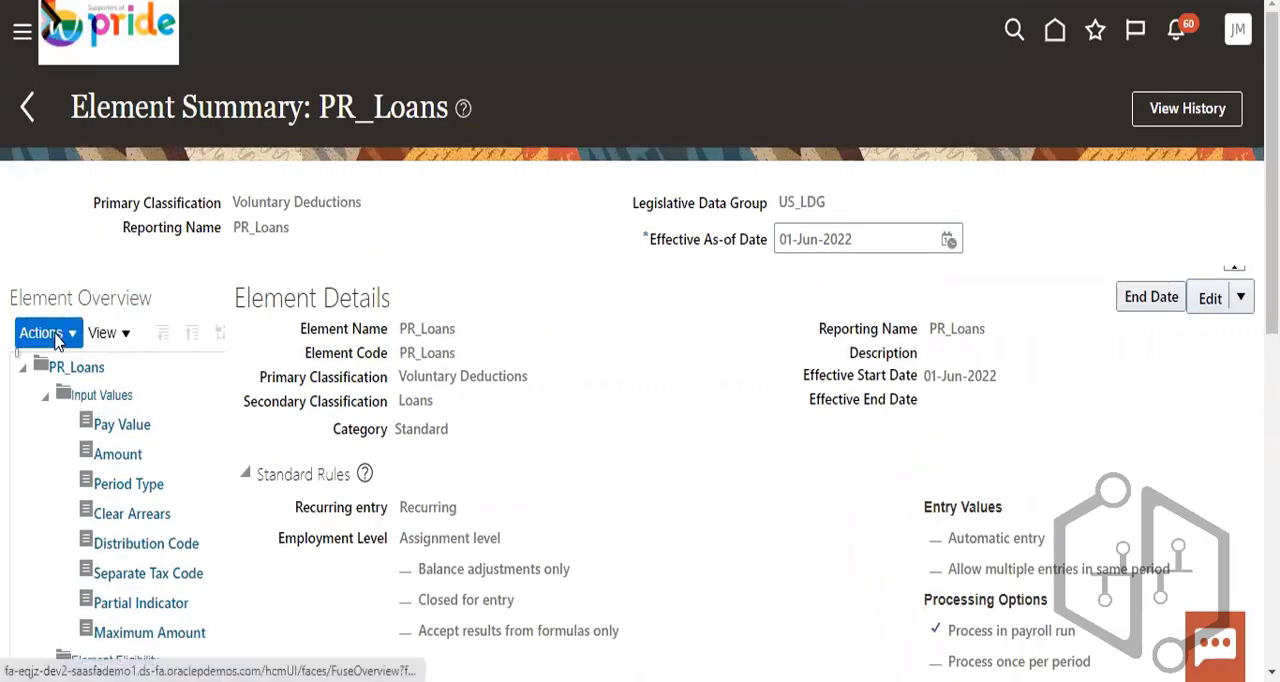
scroll(128, 432, "down", 2)
scroll(128, 432, "up", 2)
left_click(124, 425)
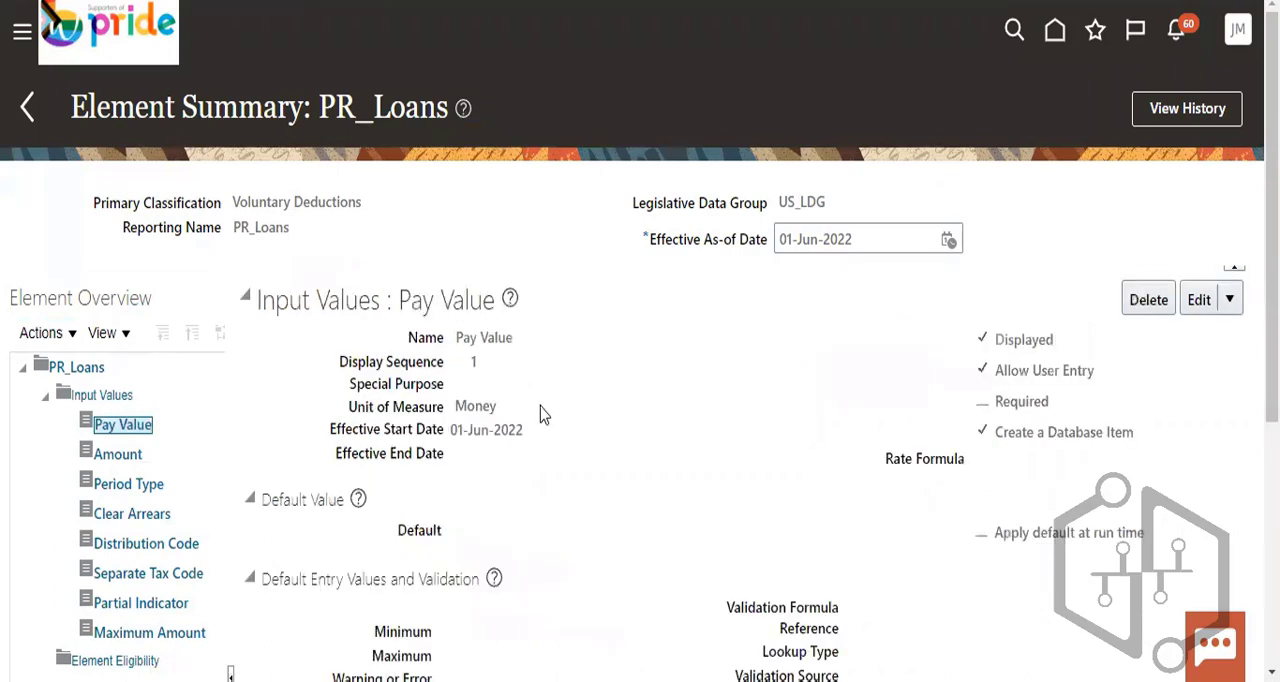
scroll(530, 440, "down", 3)
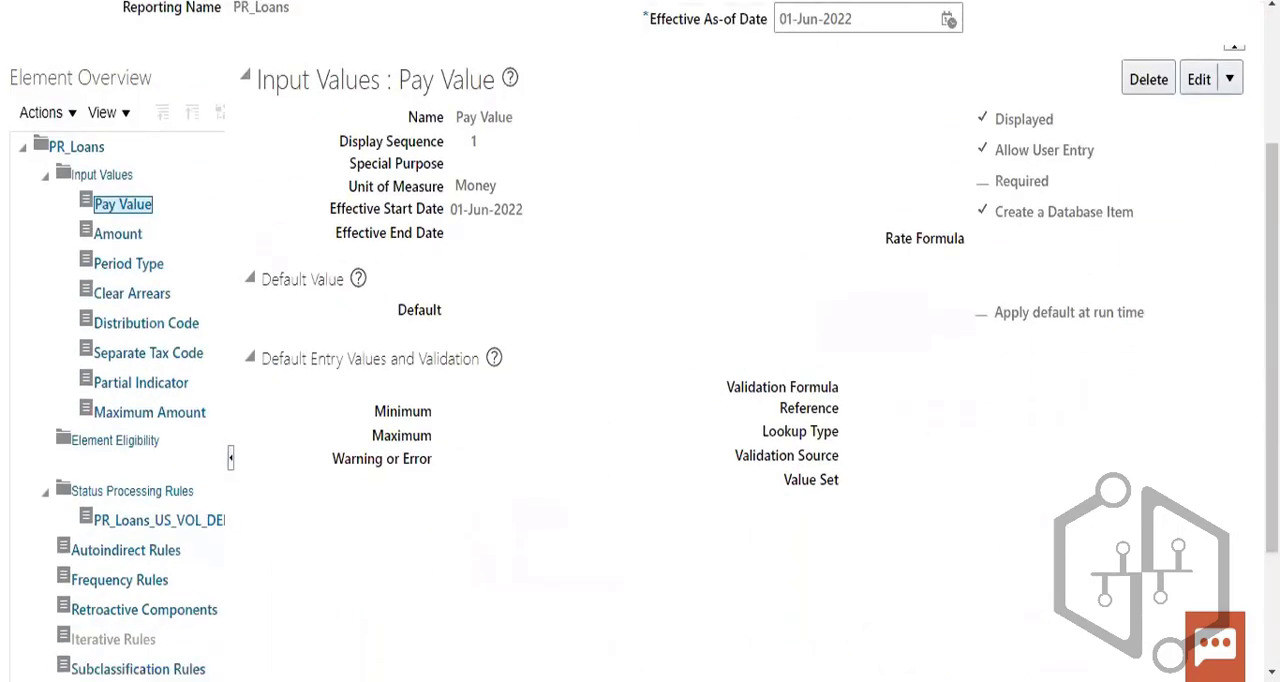
left_click(1229, 79)
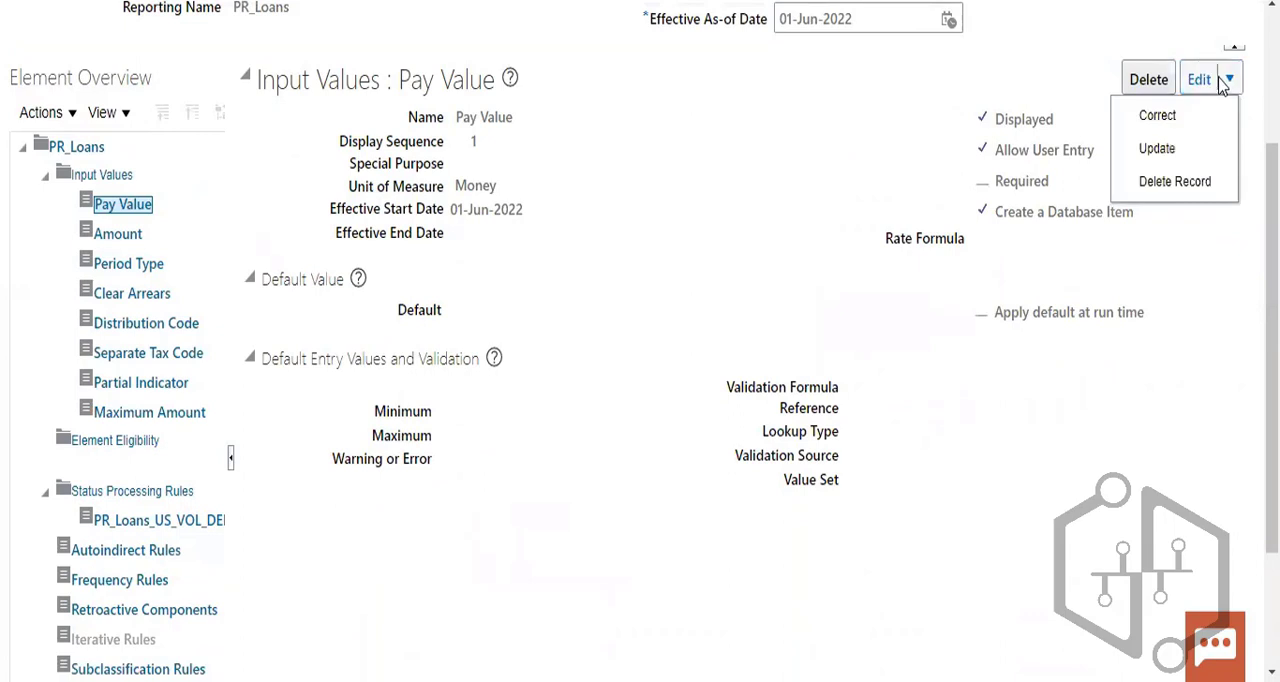
left_click(1166, 115)
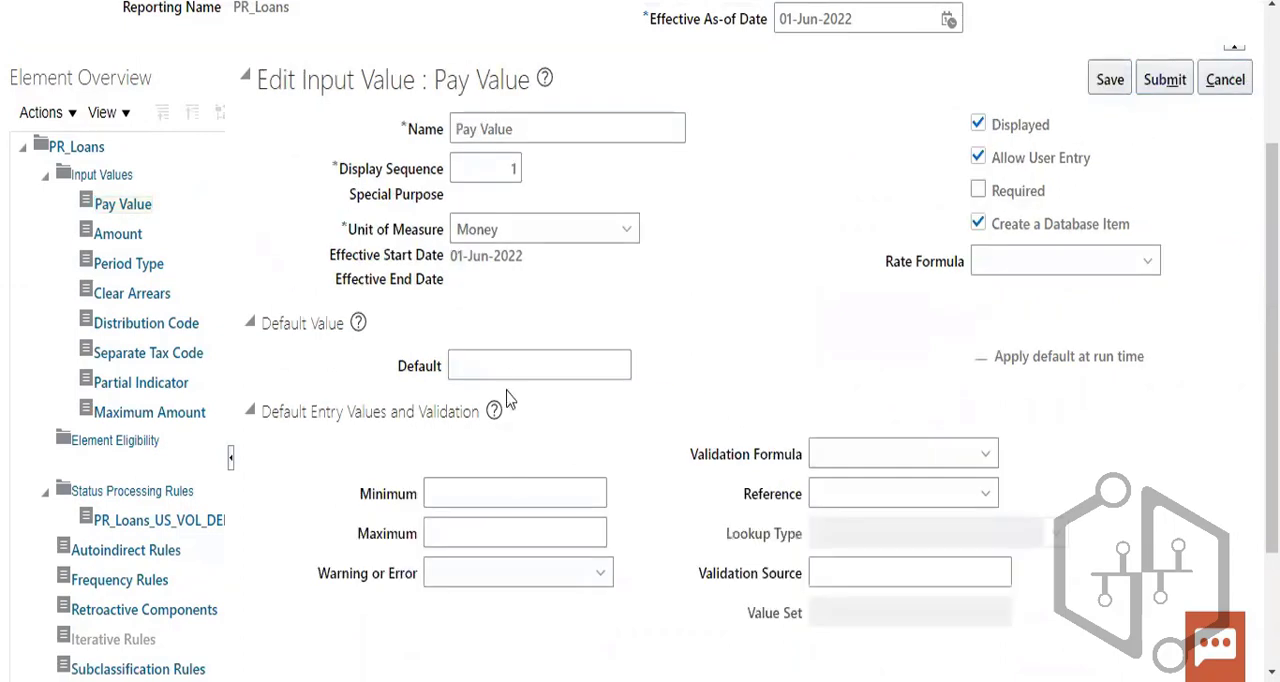
- Switch the Pay Value's unit of measure to Number and back to Money
left_click(506, 365)
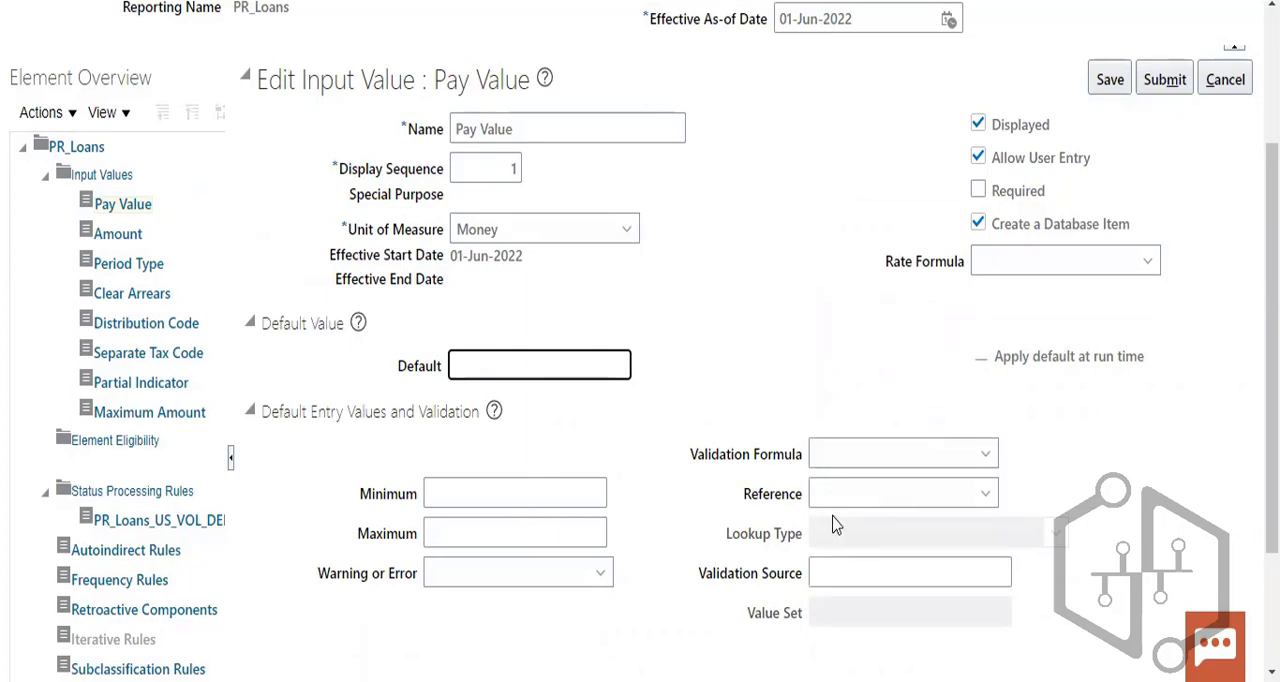
left_click(528, 232)
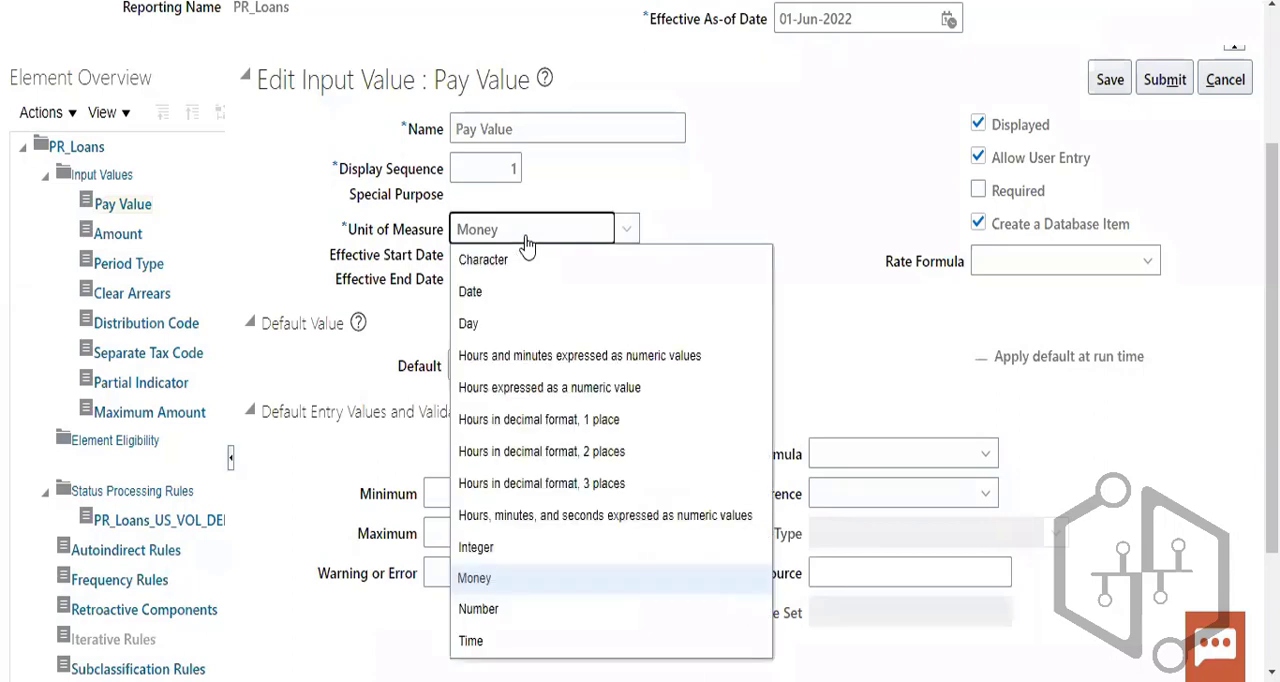
left_click(480, 609)
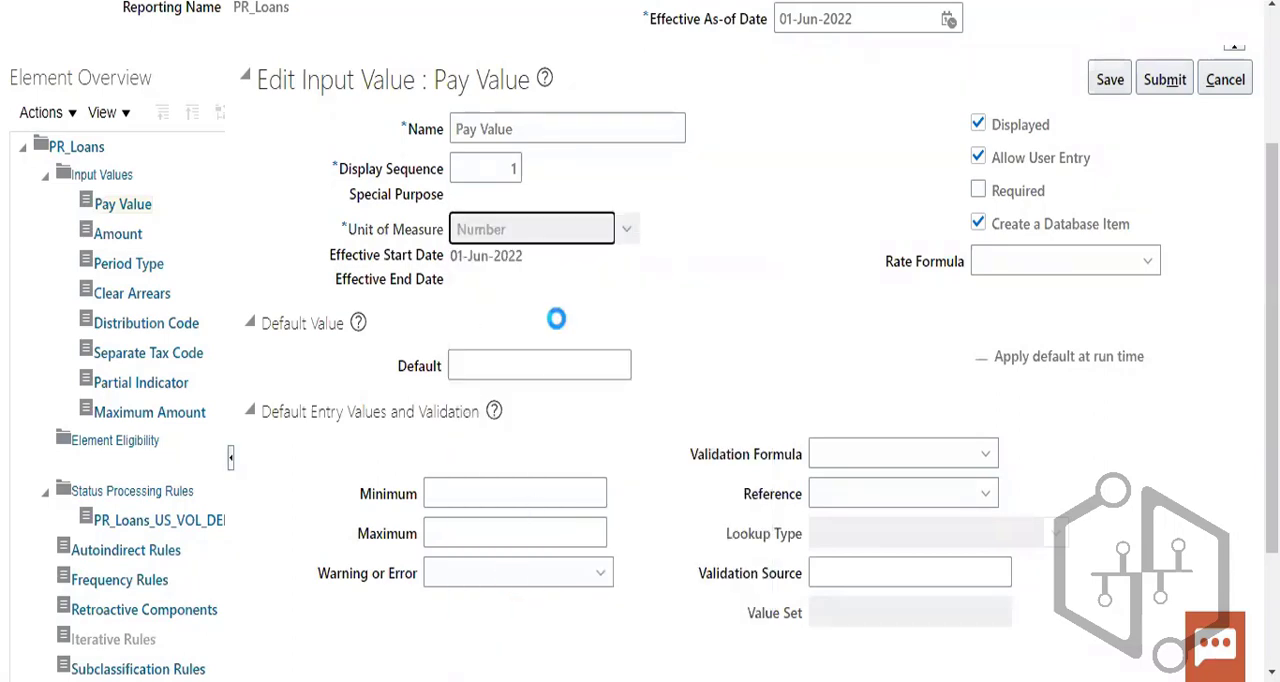
left_click(584, 234)
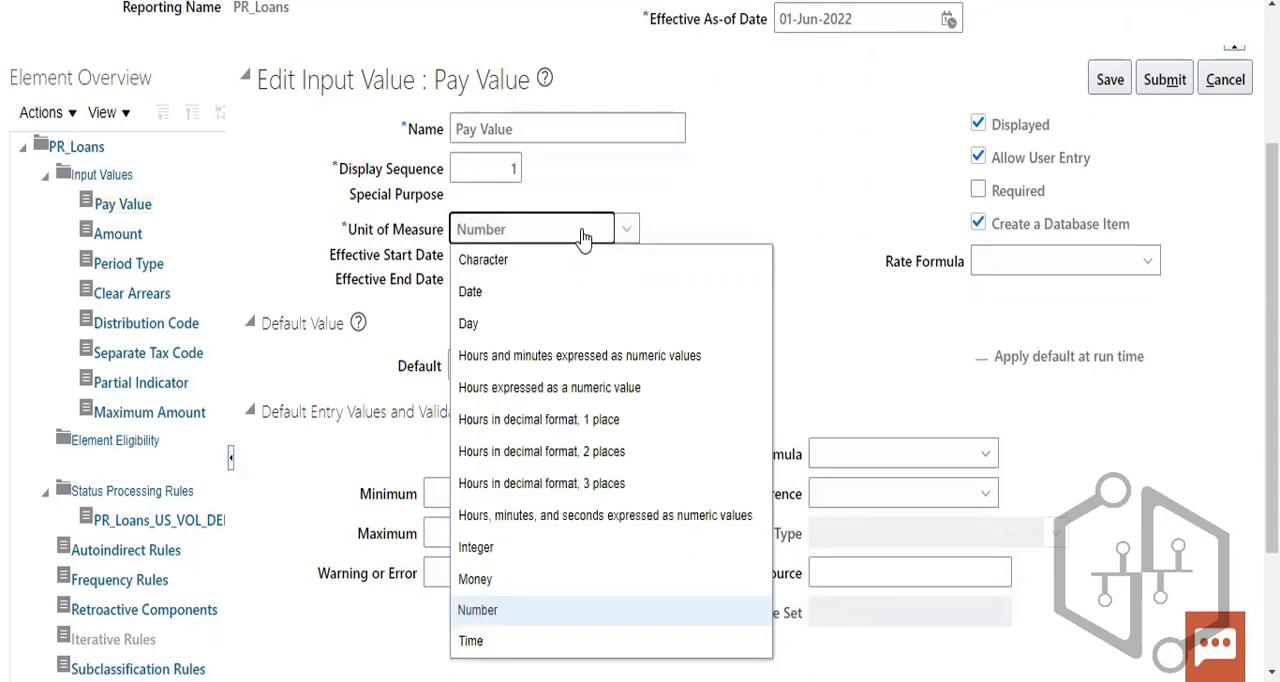
left_click(500, 579)
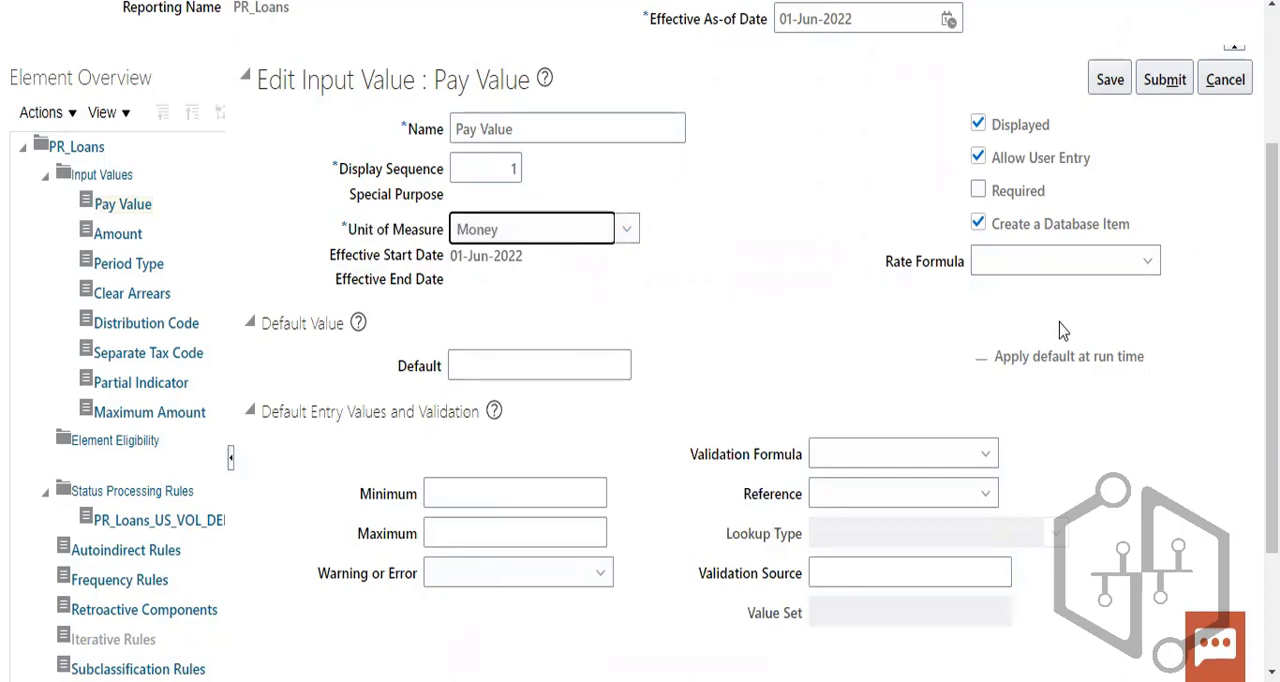
- Set the Pay Value's default to 5,000.00, its minimum to 1,000.00 and its maximum to 4,000.00
left_click(525, 370)
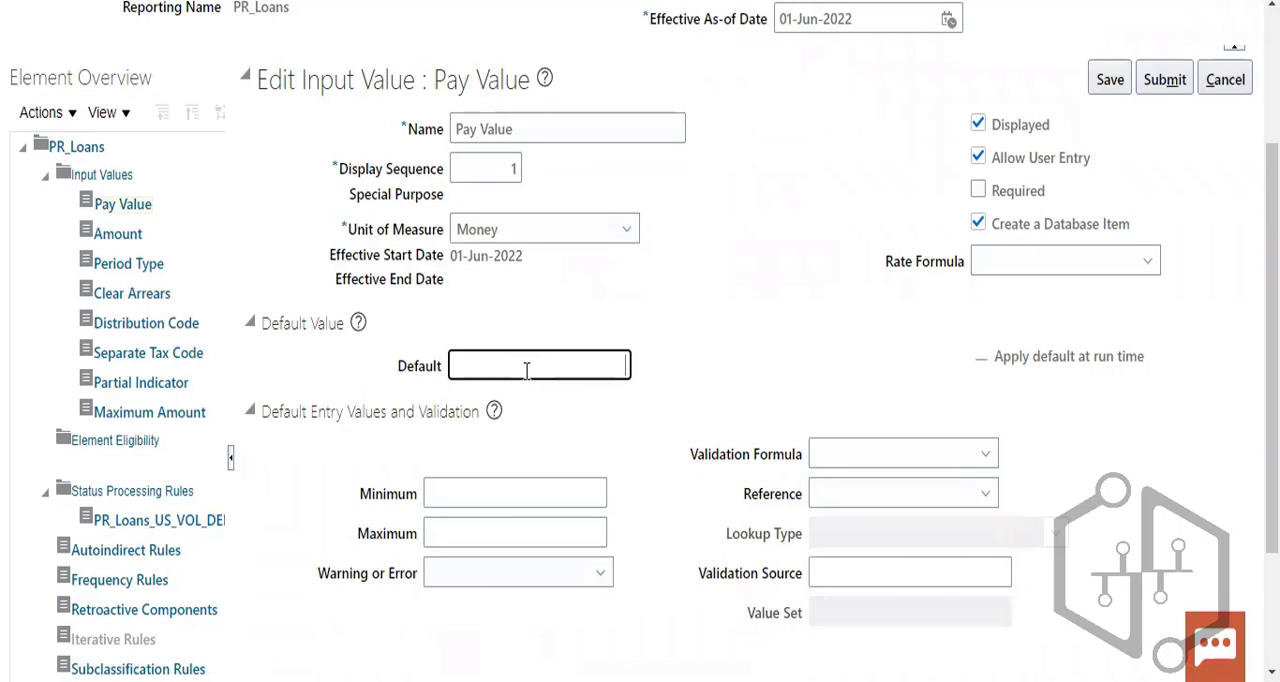
type("5000")
left_click(858, 457)
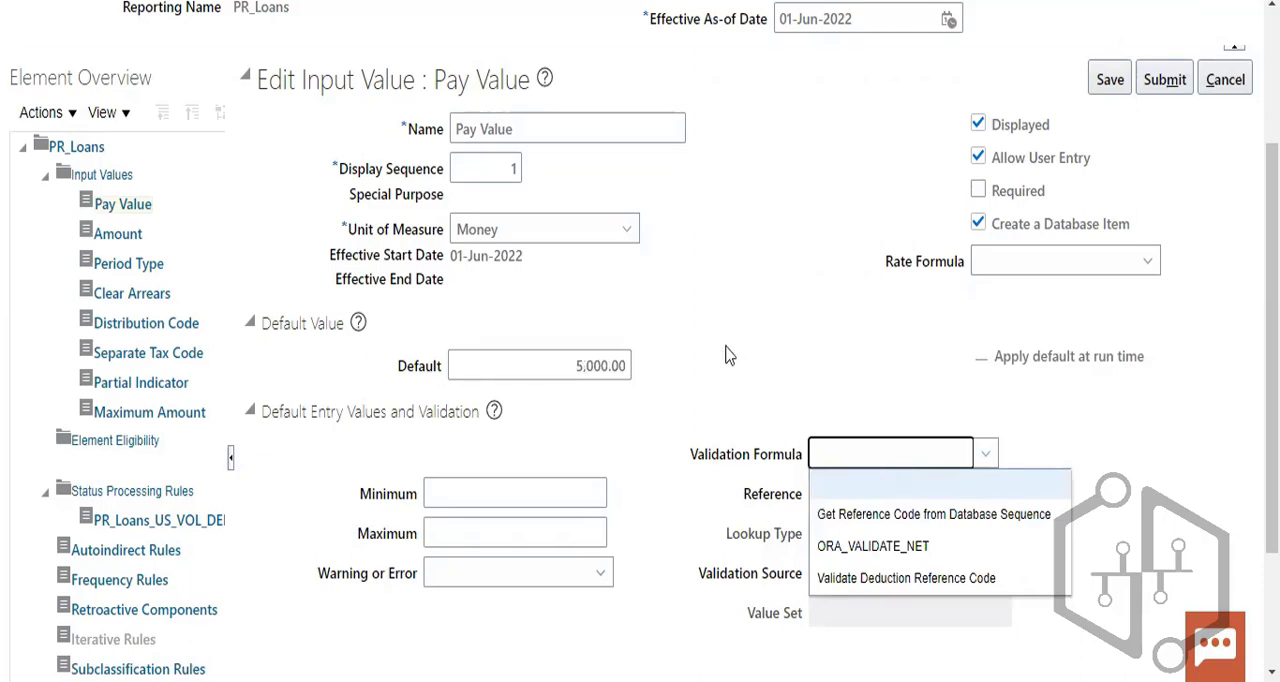
left_click(580, 500)
type("1")
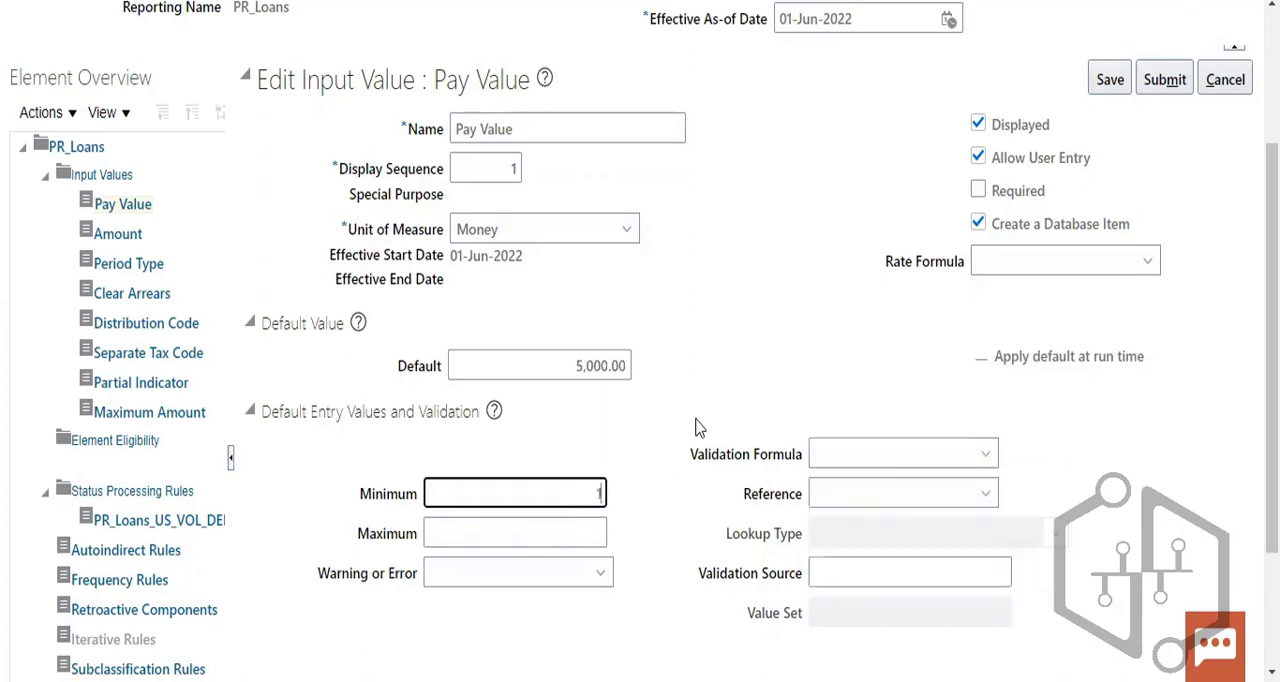
type("000")
left_click(594, 533)
type("400")
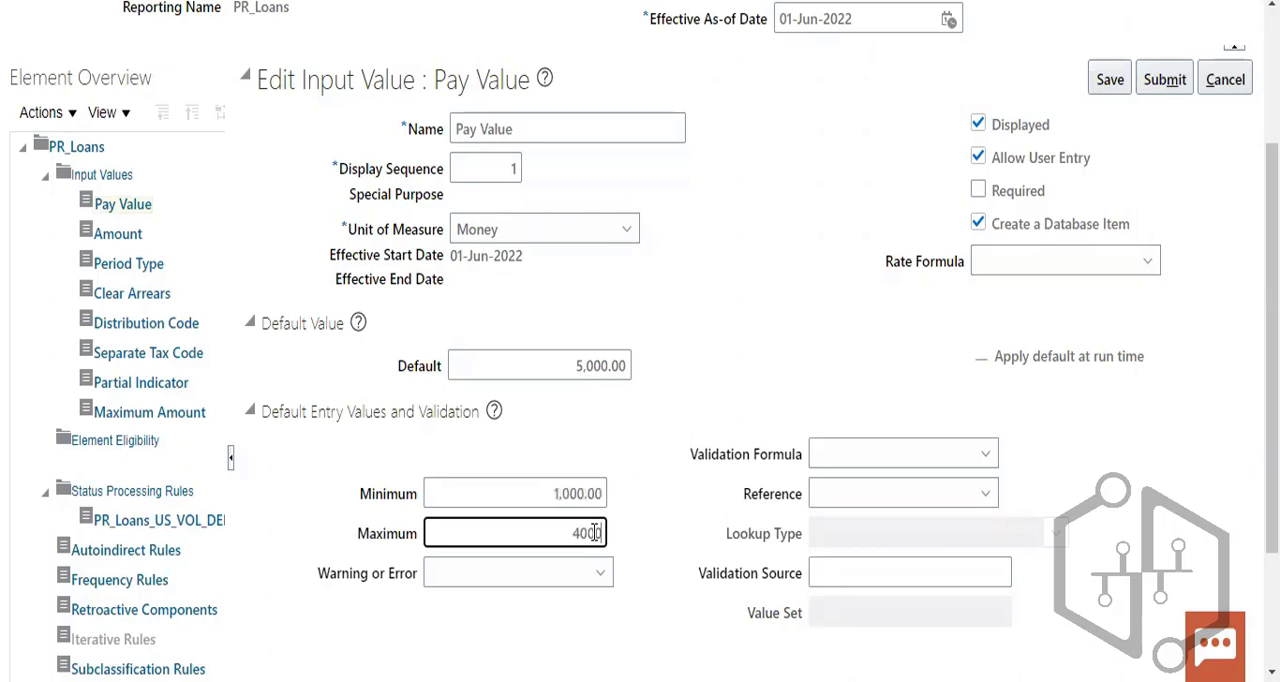
- Choose Warning as the Pay Value's response to entries outside the minimum and maximum
left_click(565, 574)
left_click(818, 640)
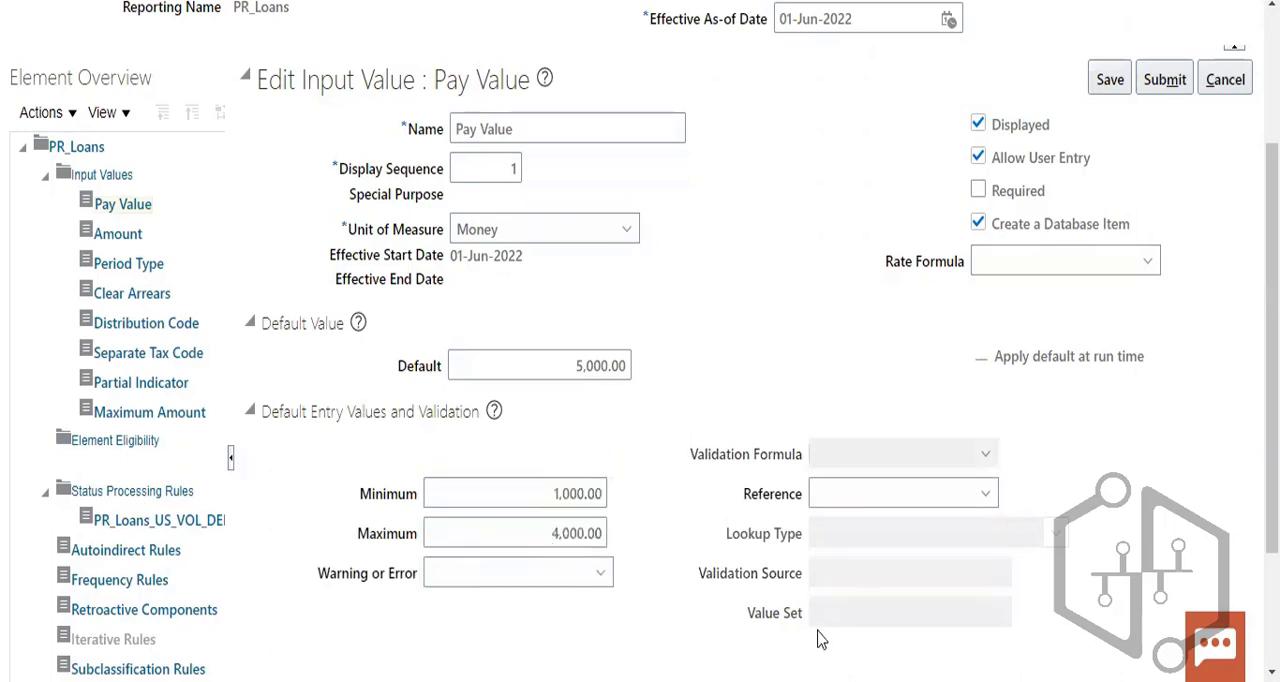
left_click(582, 578)
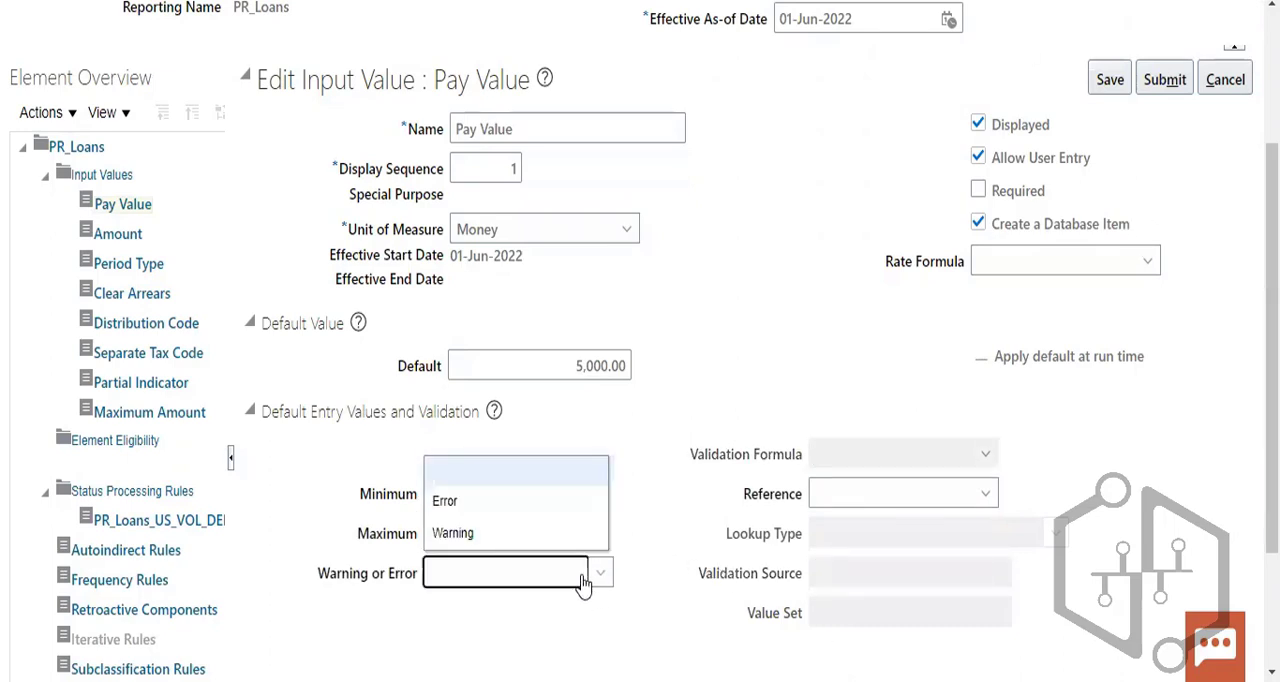
left_click(496, 531)
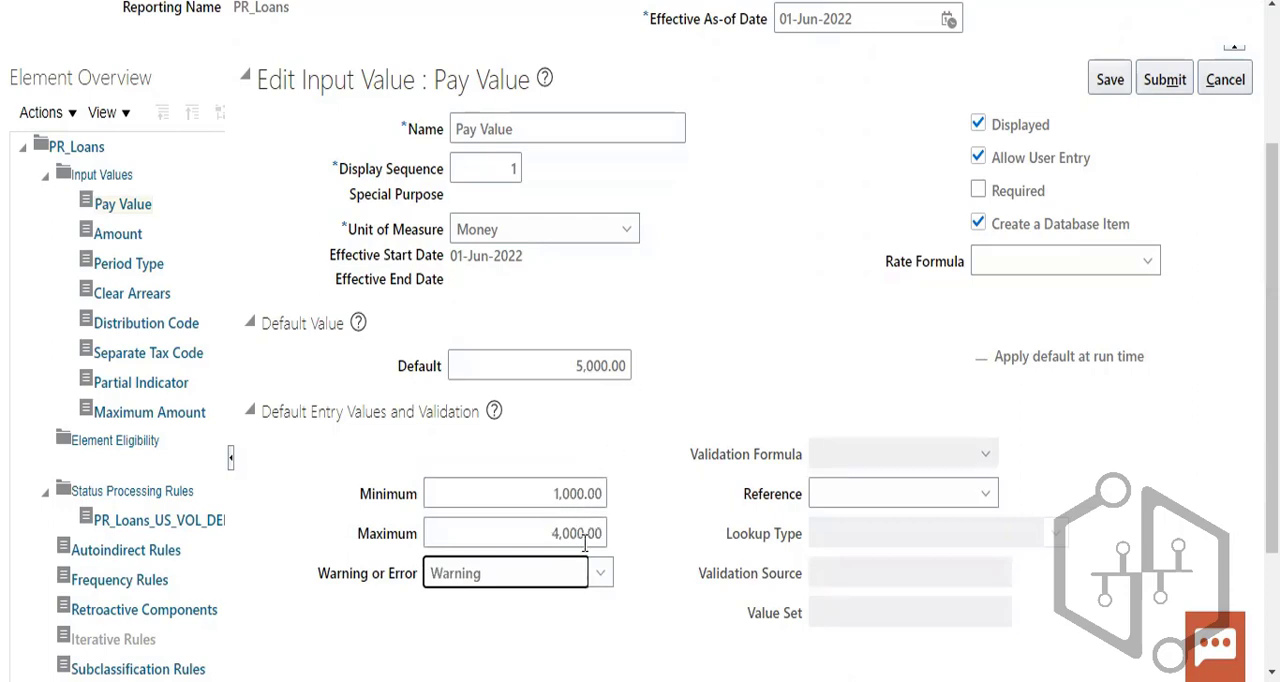
left_click(644, 464)
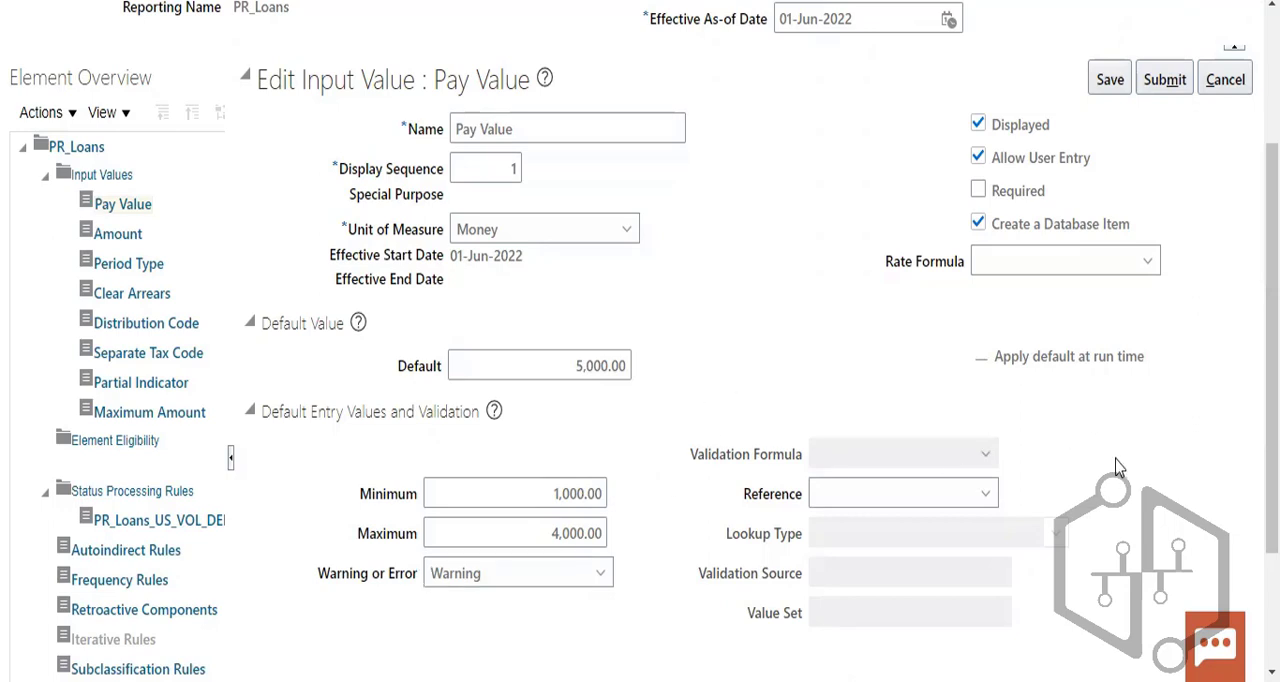
scroll(1117, 497, "down", 3)
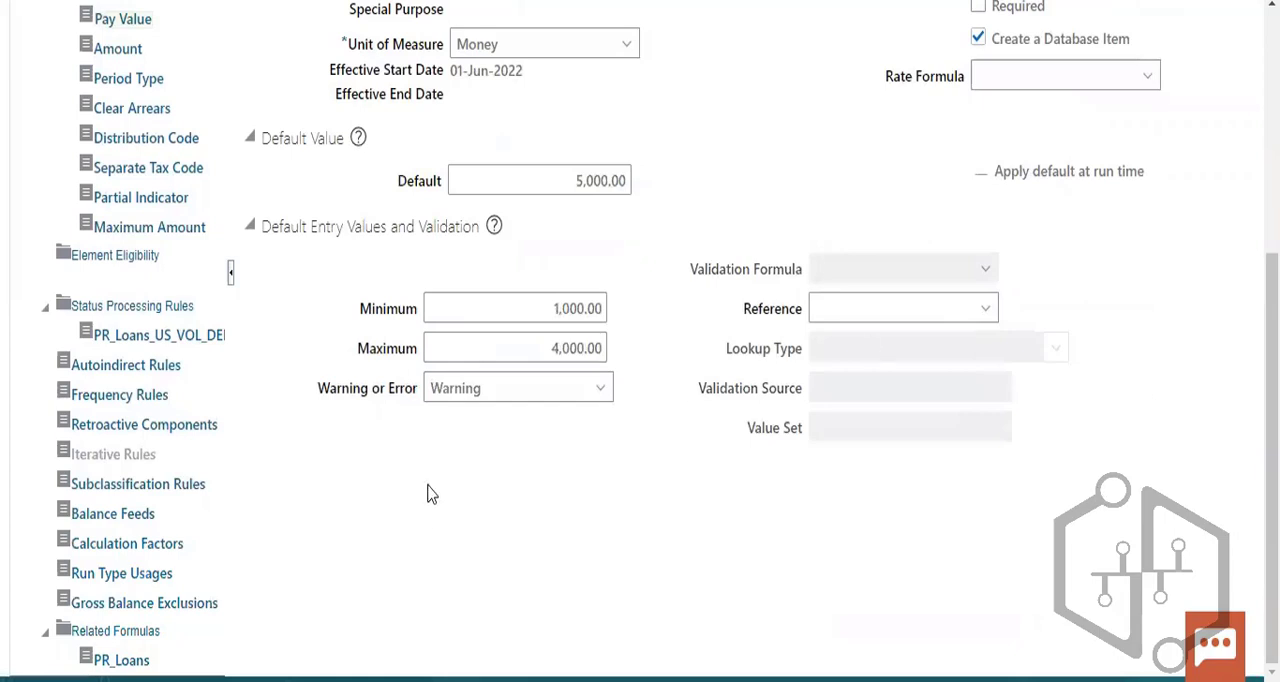
left_click(145, 311)
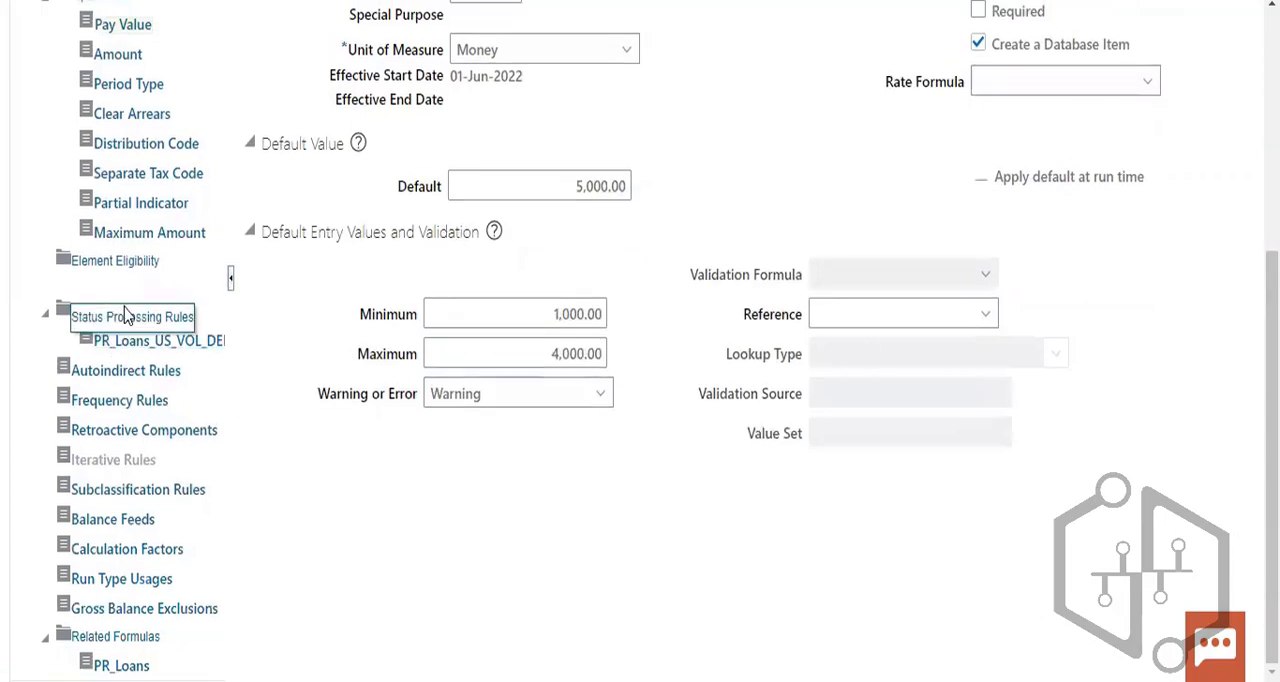
left_click(137, 316)
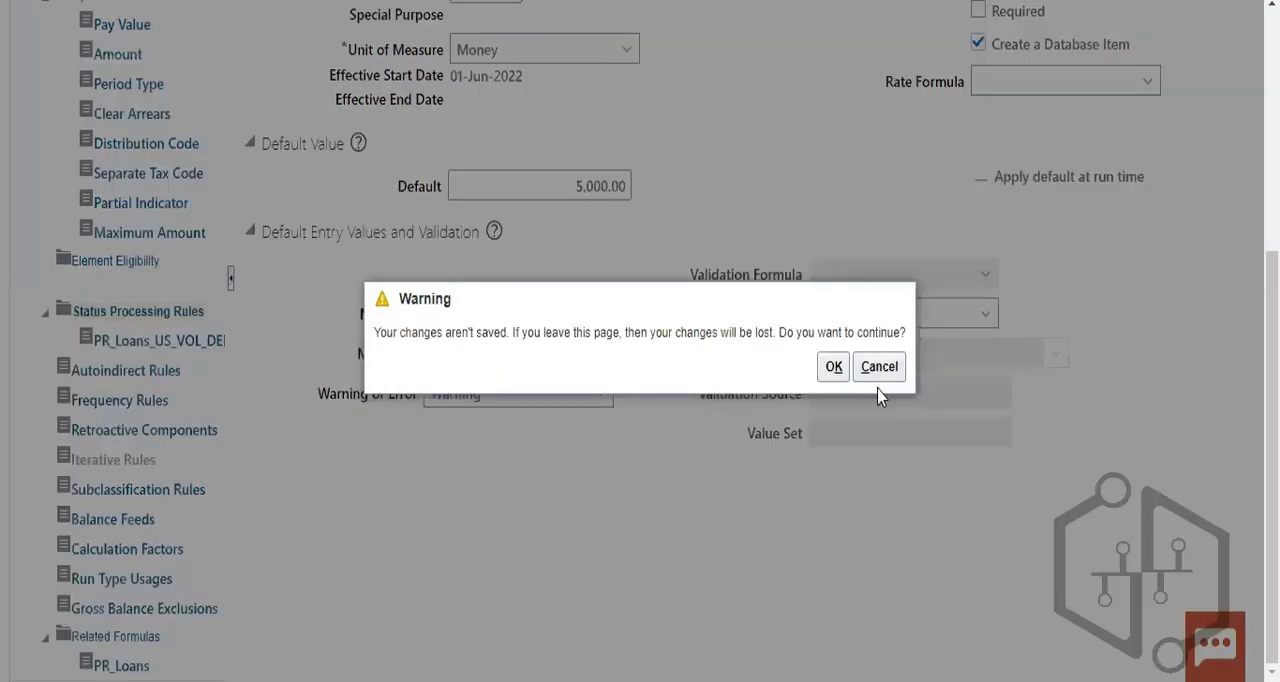
left_click(882, 366)
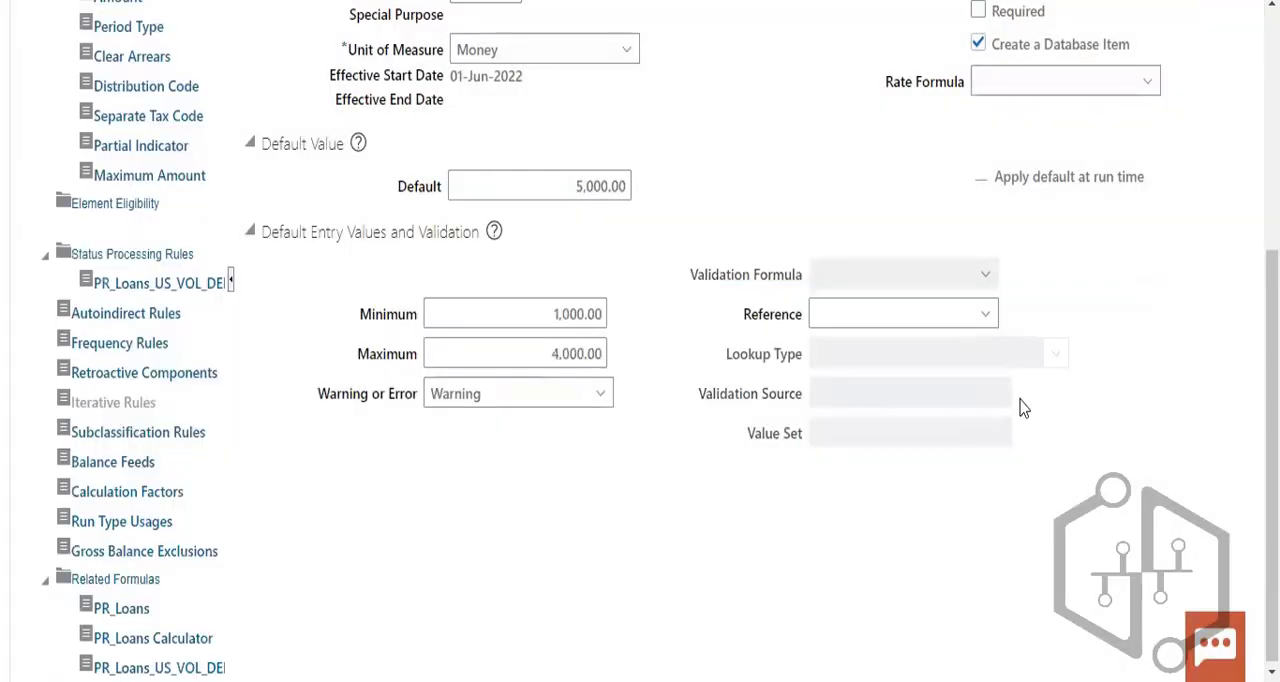
- Try to save the Pay Value input value, and set its maximum to 6,000.00
scroll(1020, 405, "up", 5)
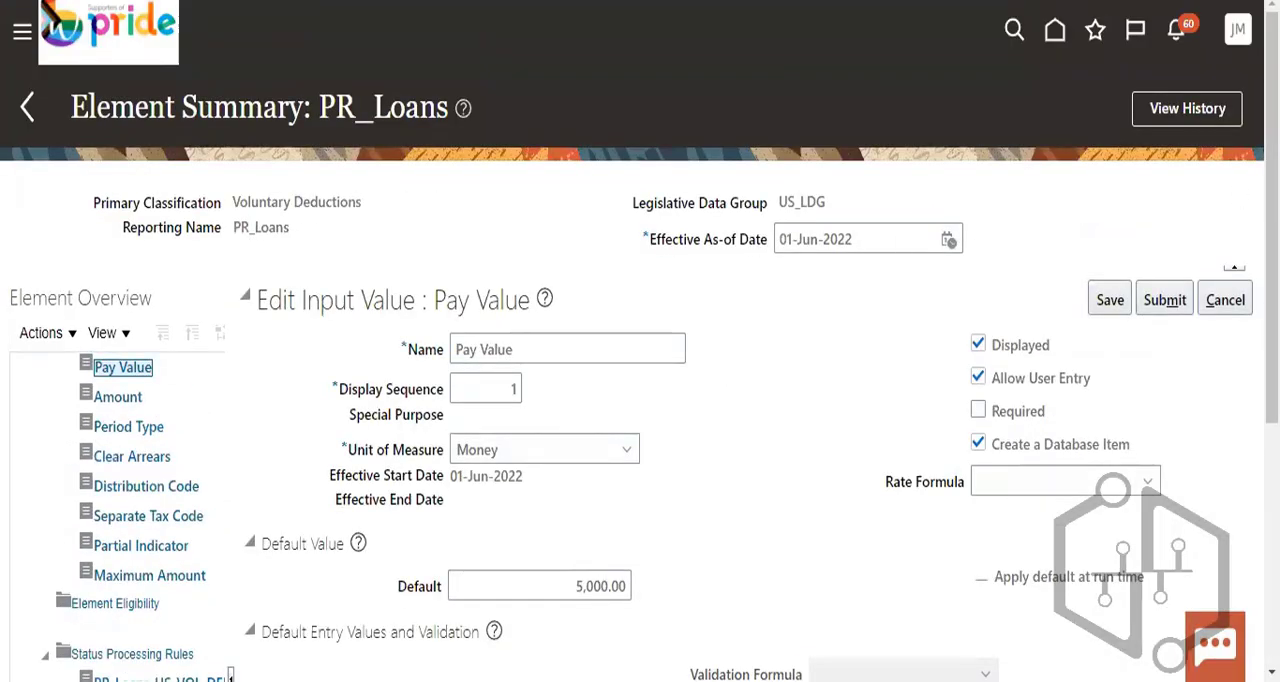
left_click(1110, 300)
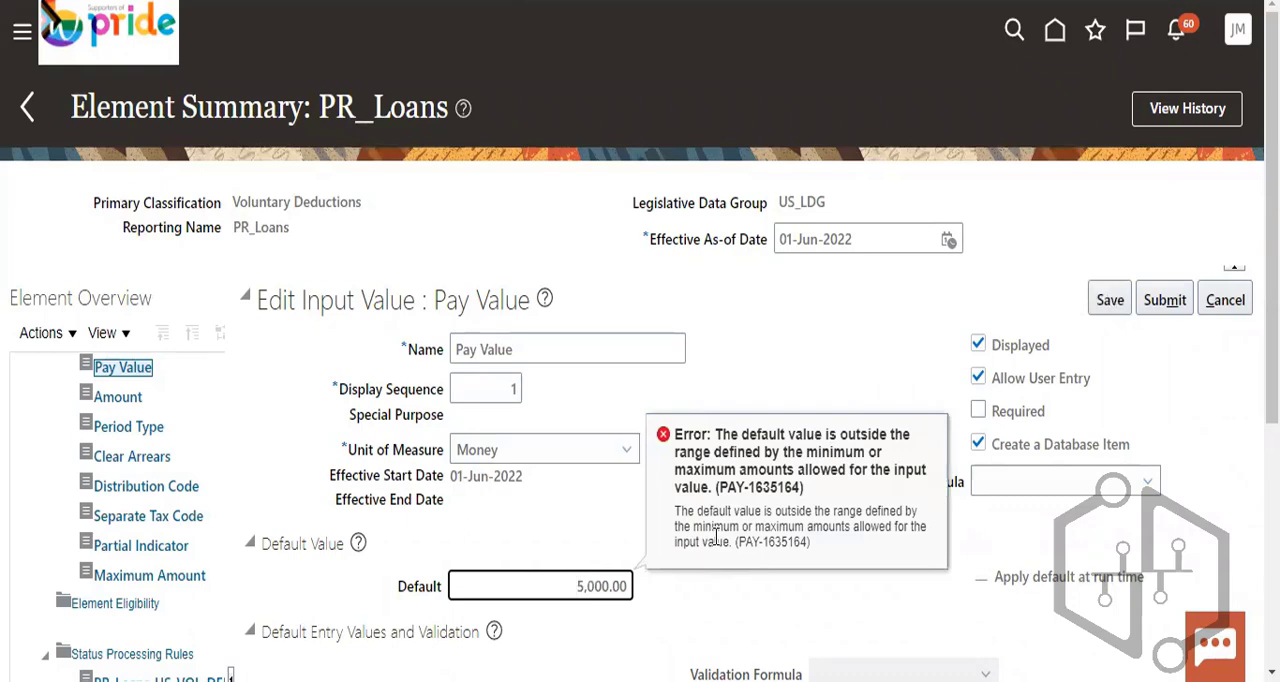
scroll(851, 575, "down", 2)
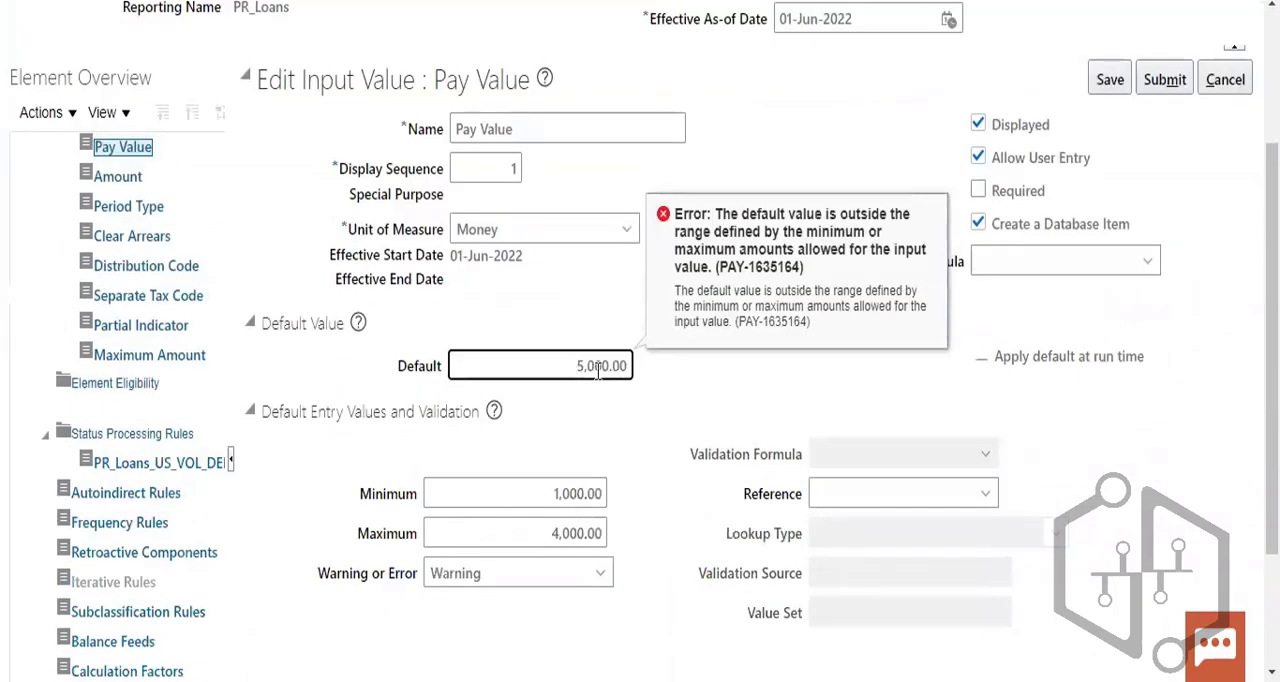
left_click(560, 531)
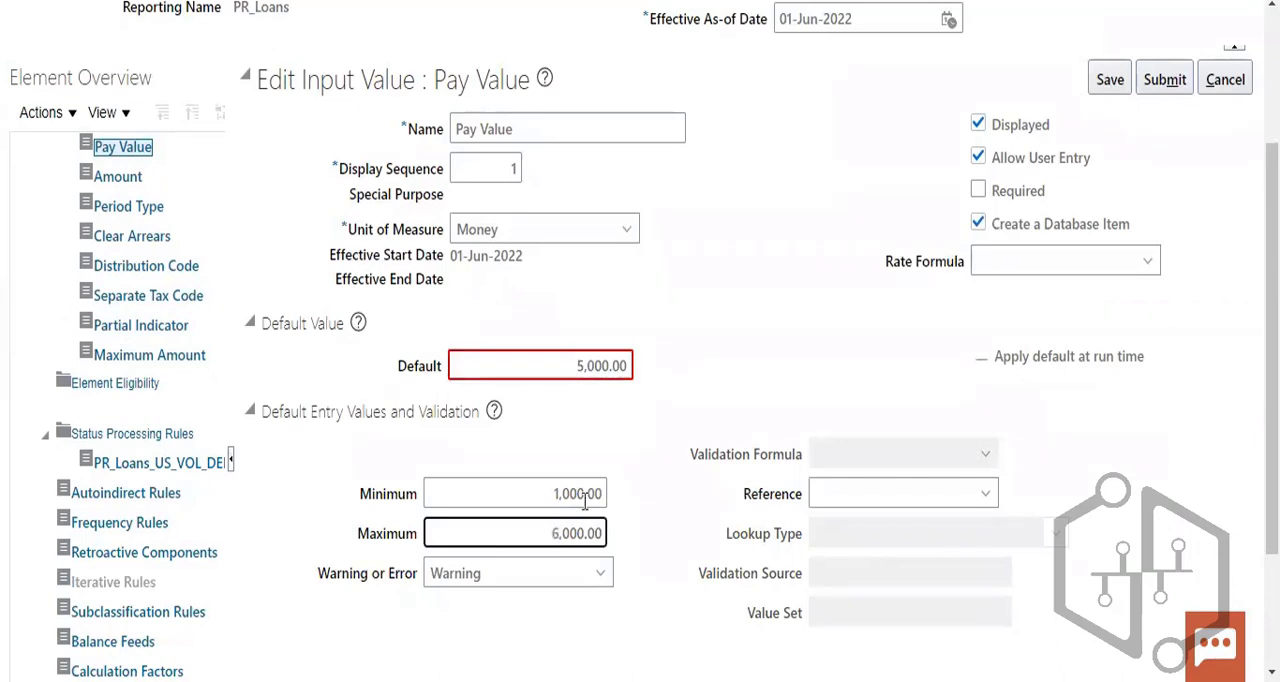
left_click(671, 338)
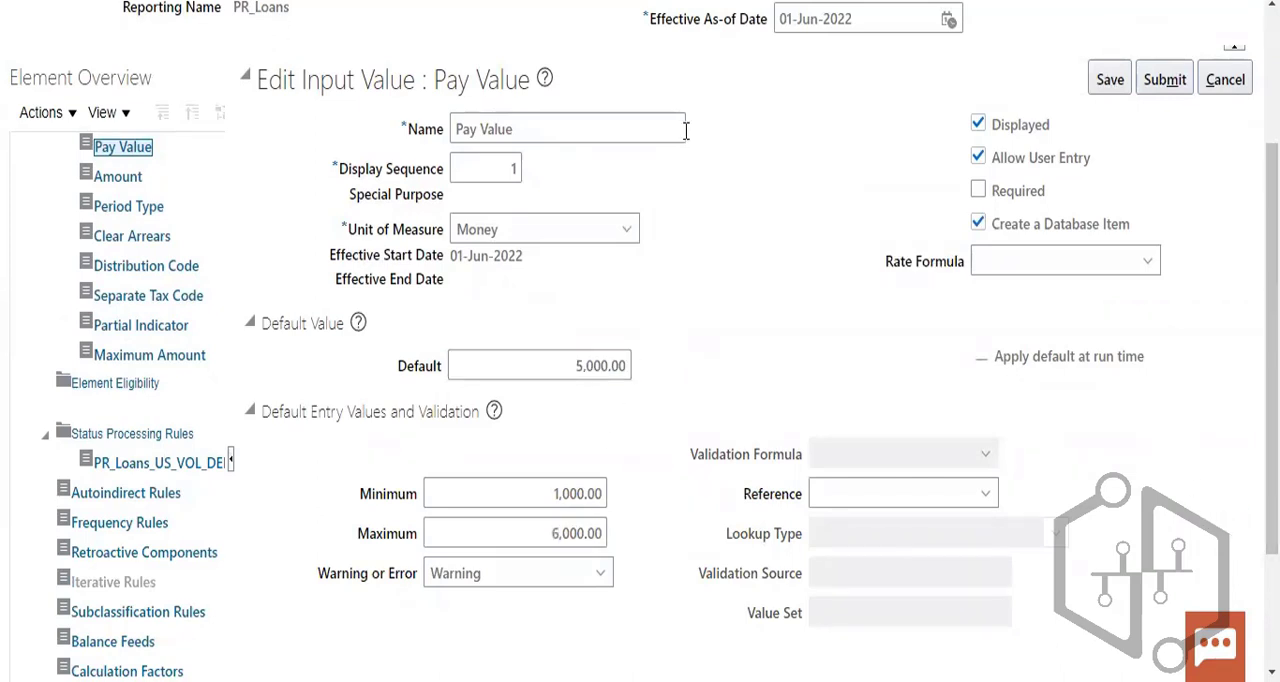
- Set the Pay Value's default to 2,000.00 and save the input value
scroll(606, 449, "up", 2)
left_click(581, 473)
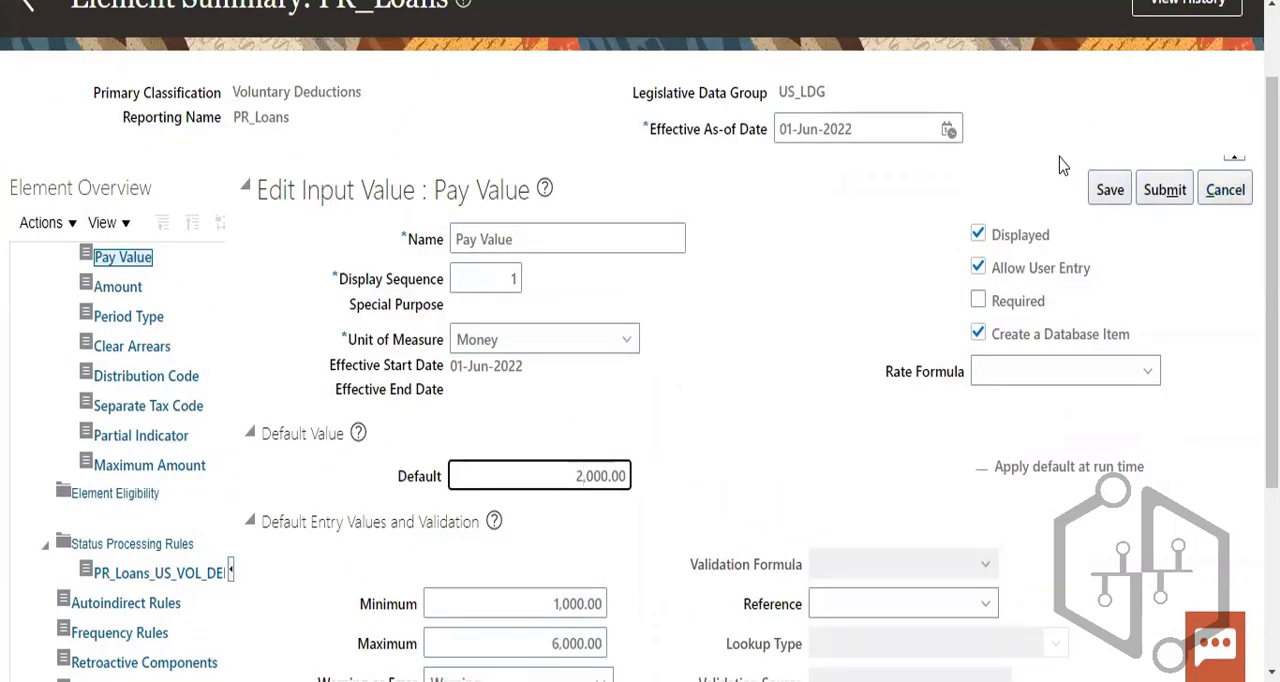
left_click(1107, 189)
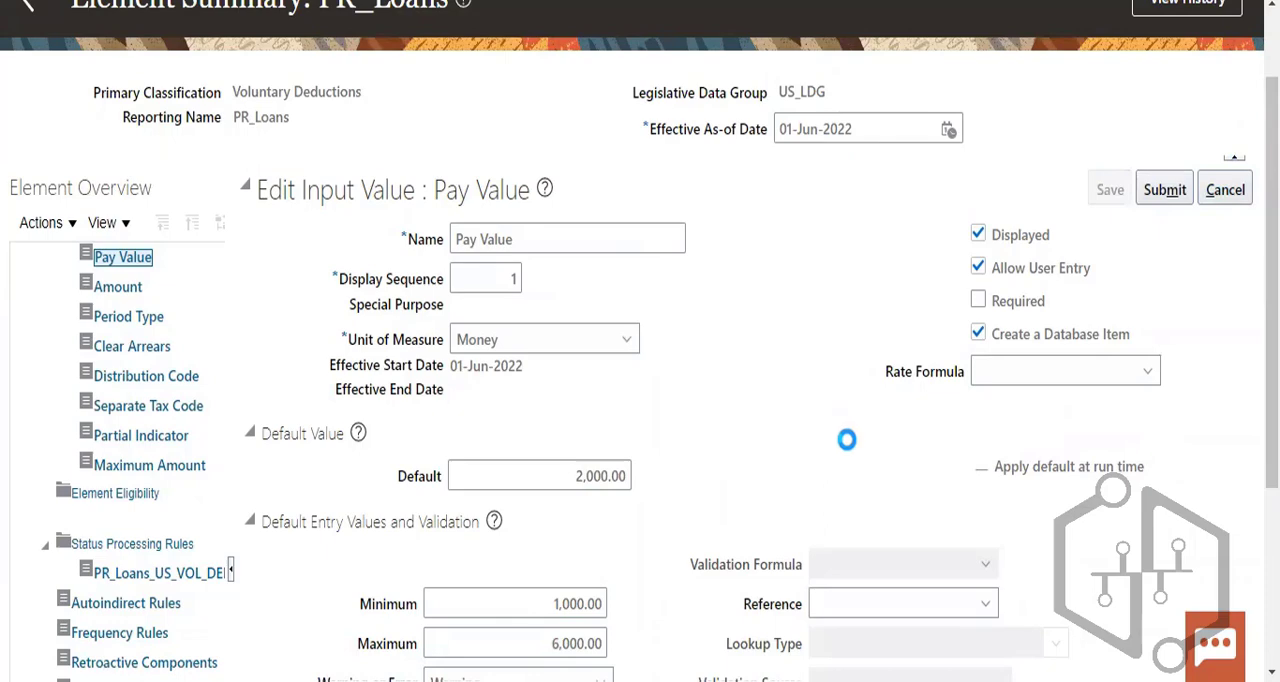
scroll(842, 453, "down", 3)
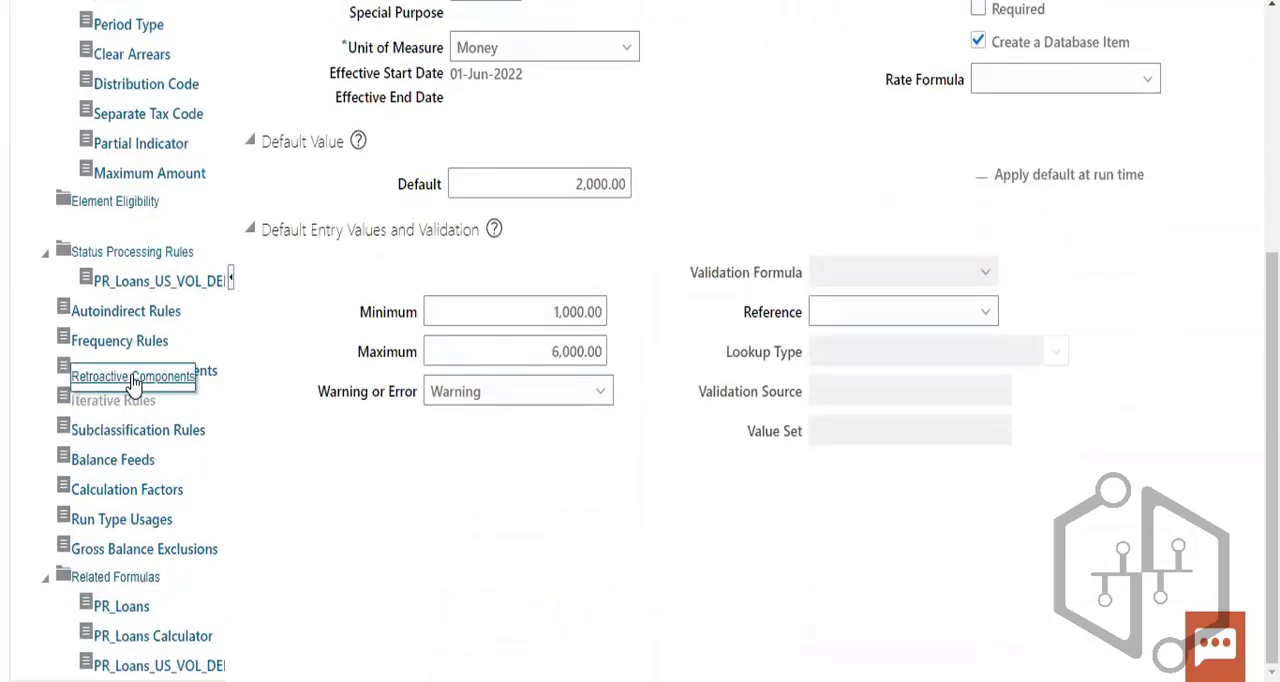
left_click(123, 342)
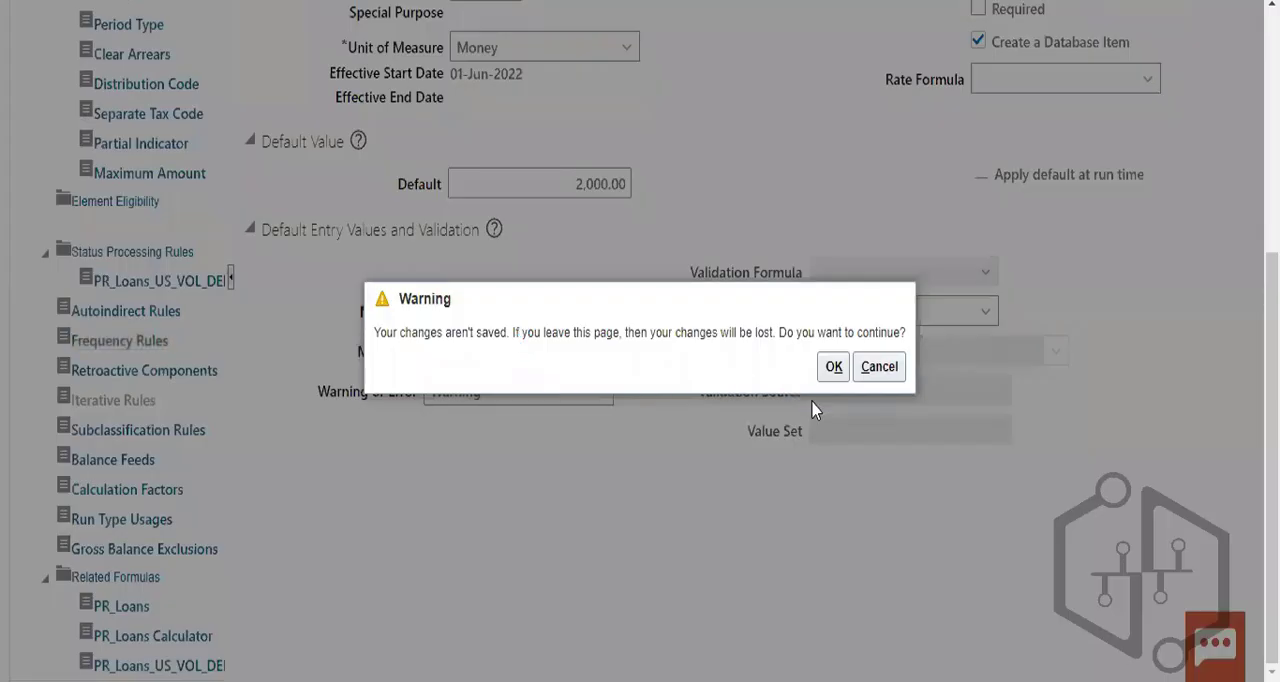
left_click(888, 371)
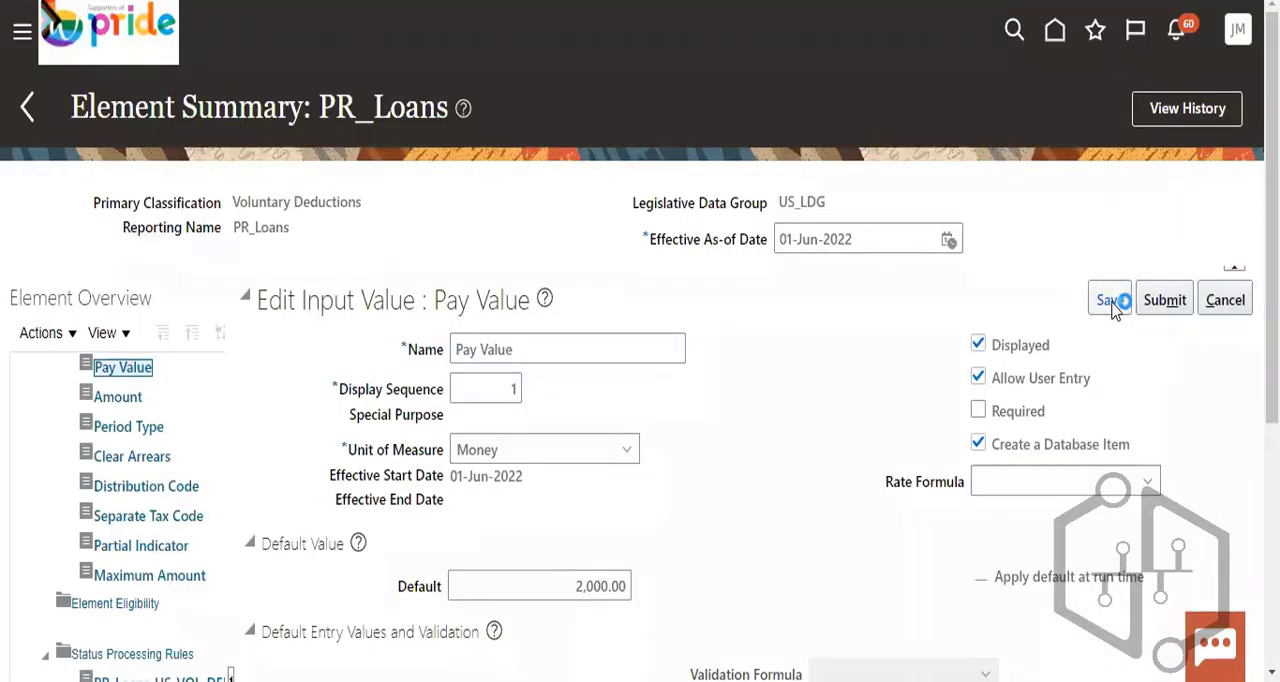
- Save the edited Pay Value input value again
left_click(1112, 299)
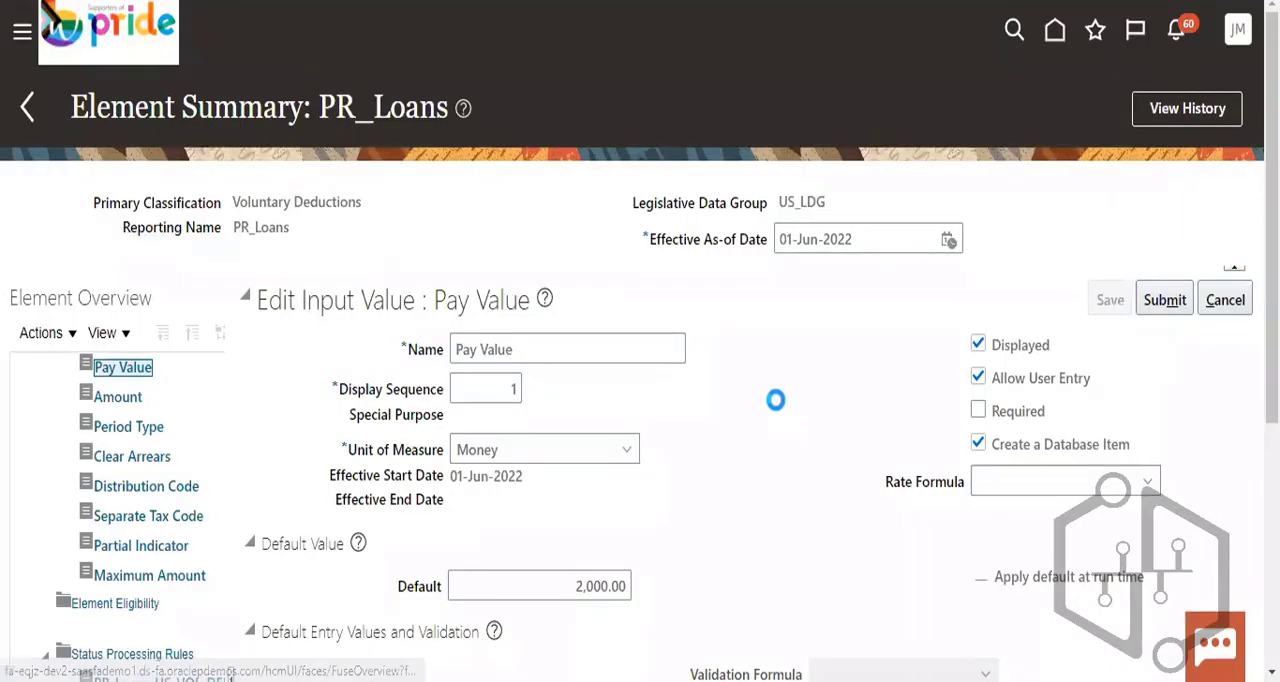
left_click(1115, 305)
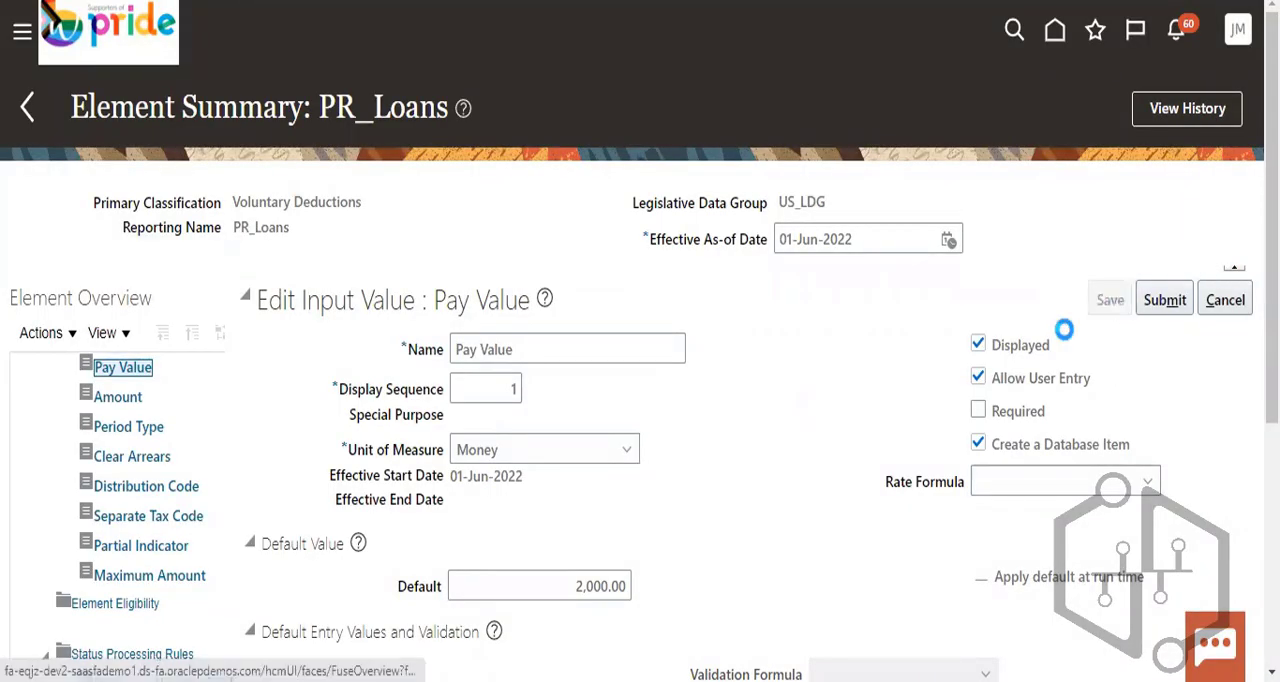
left_click(1105, 308)
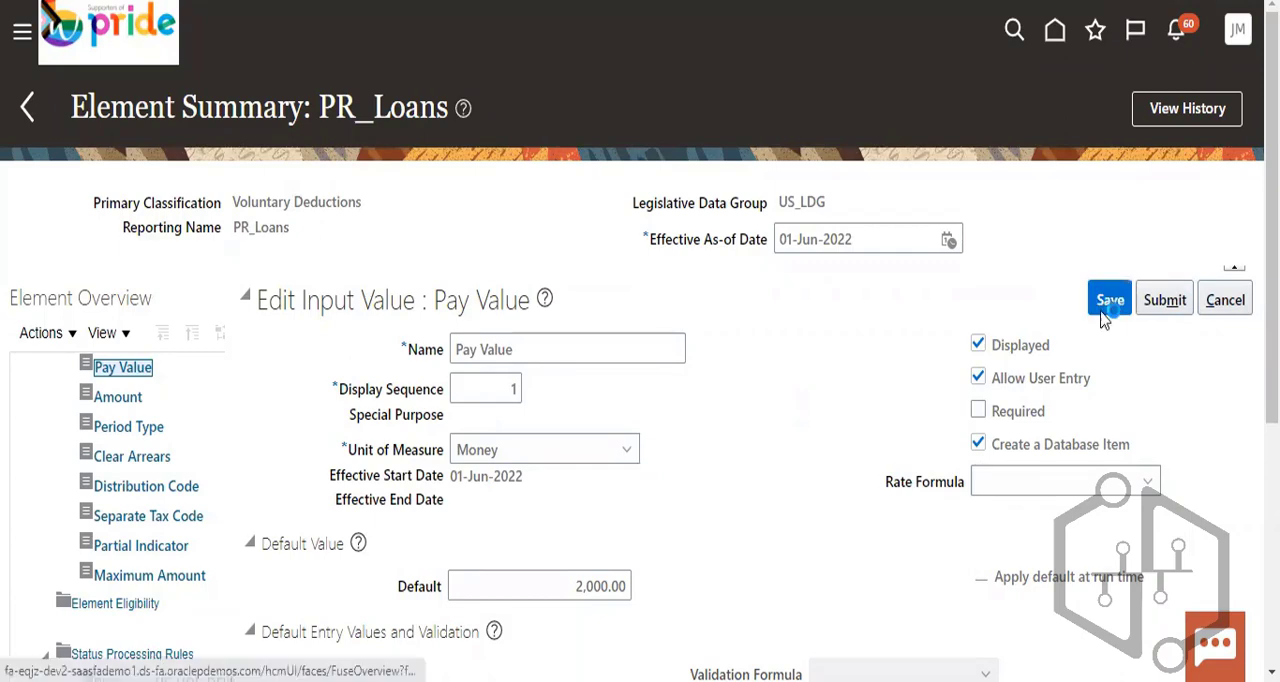
scroll(866, 437, "down", 3)
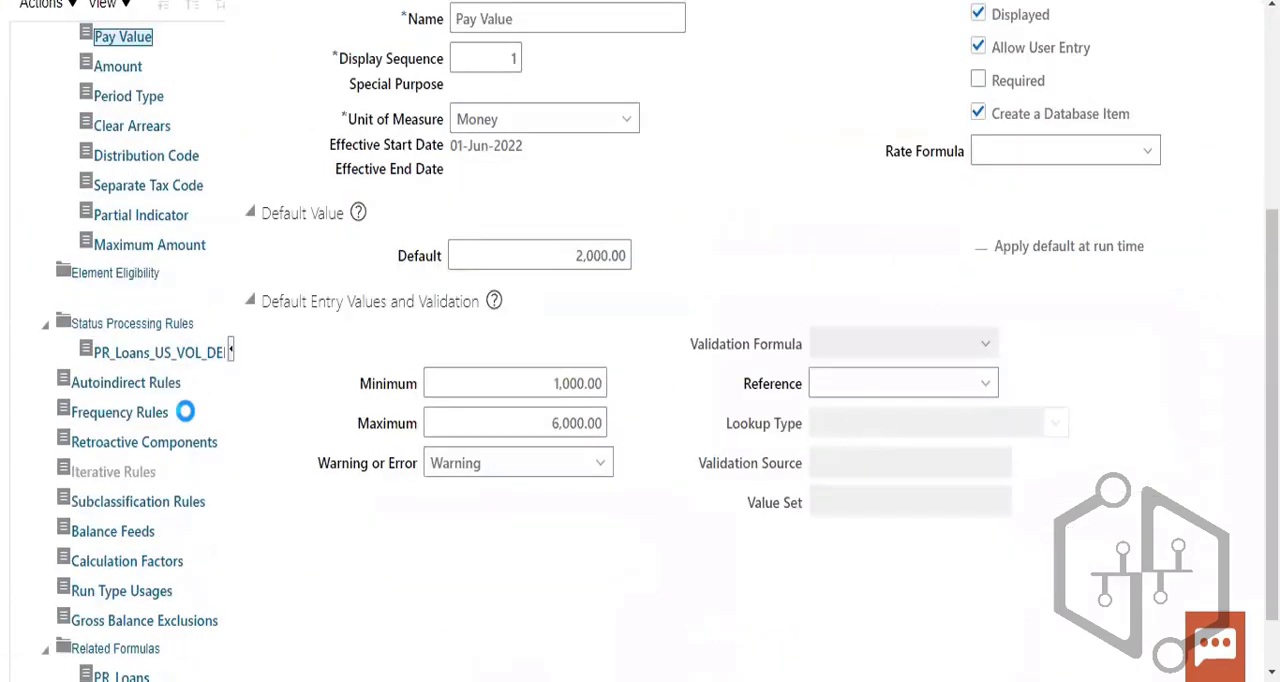
scroll(173, 379, "up", 3)
scroll(213, 478, "down", 2)
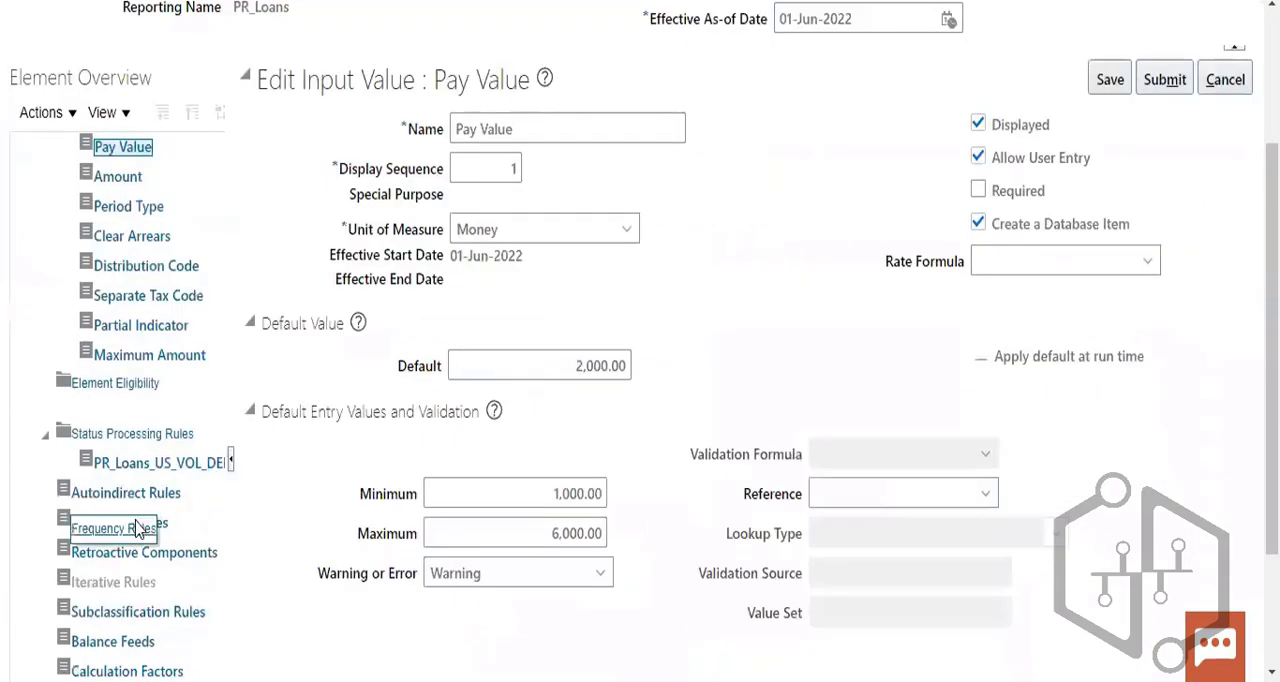
scroll(160, 480, "down", 1)
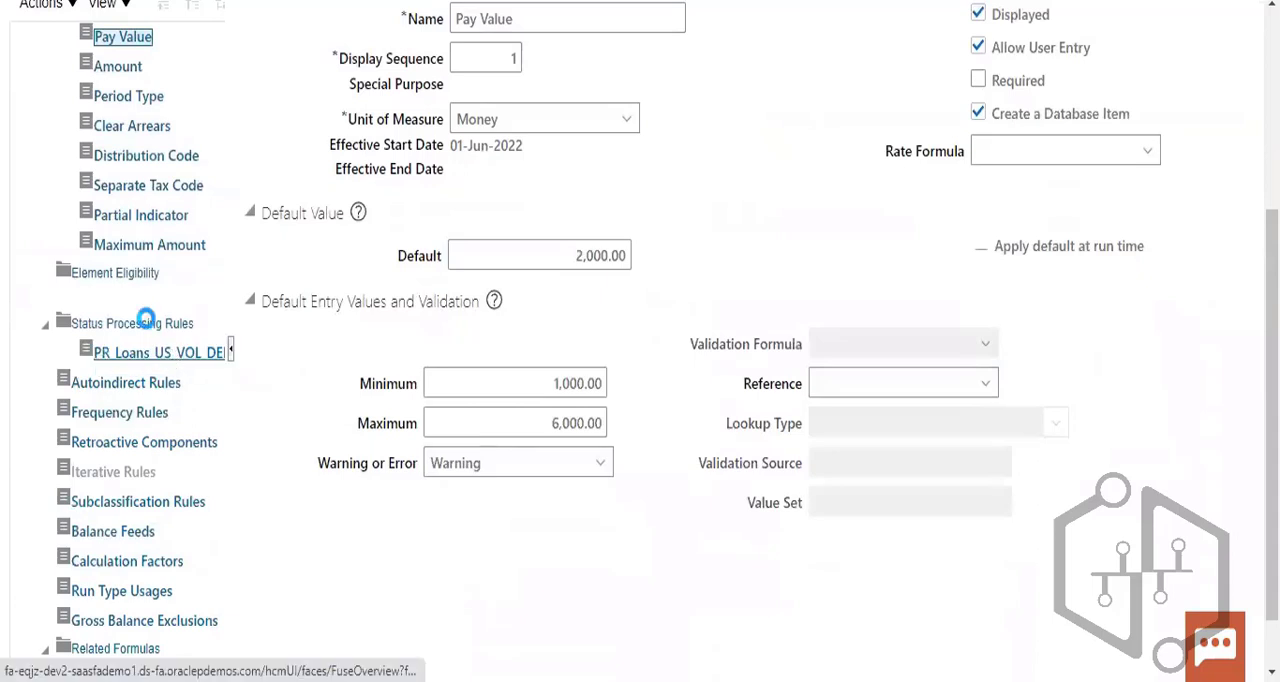
scroll(146, 318, "down", 3)
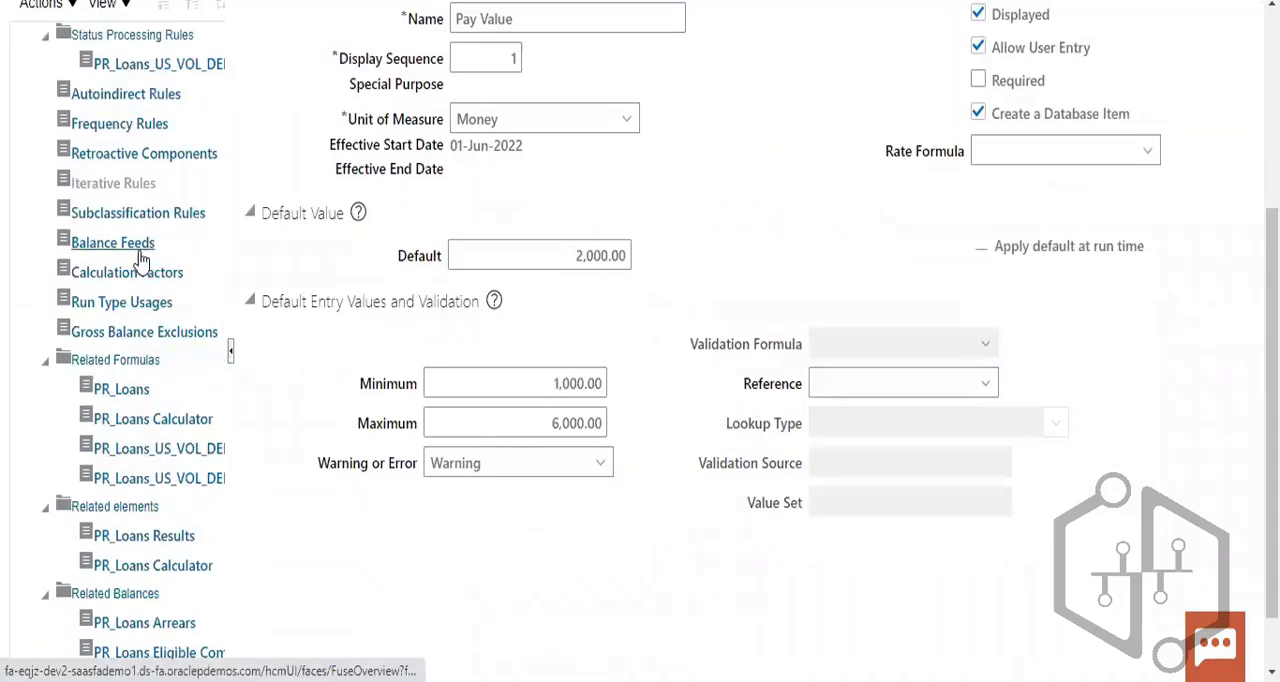
scroll(147, 185, "up", 1)
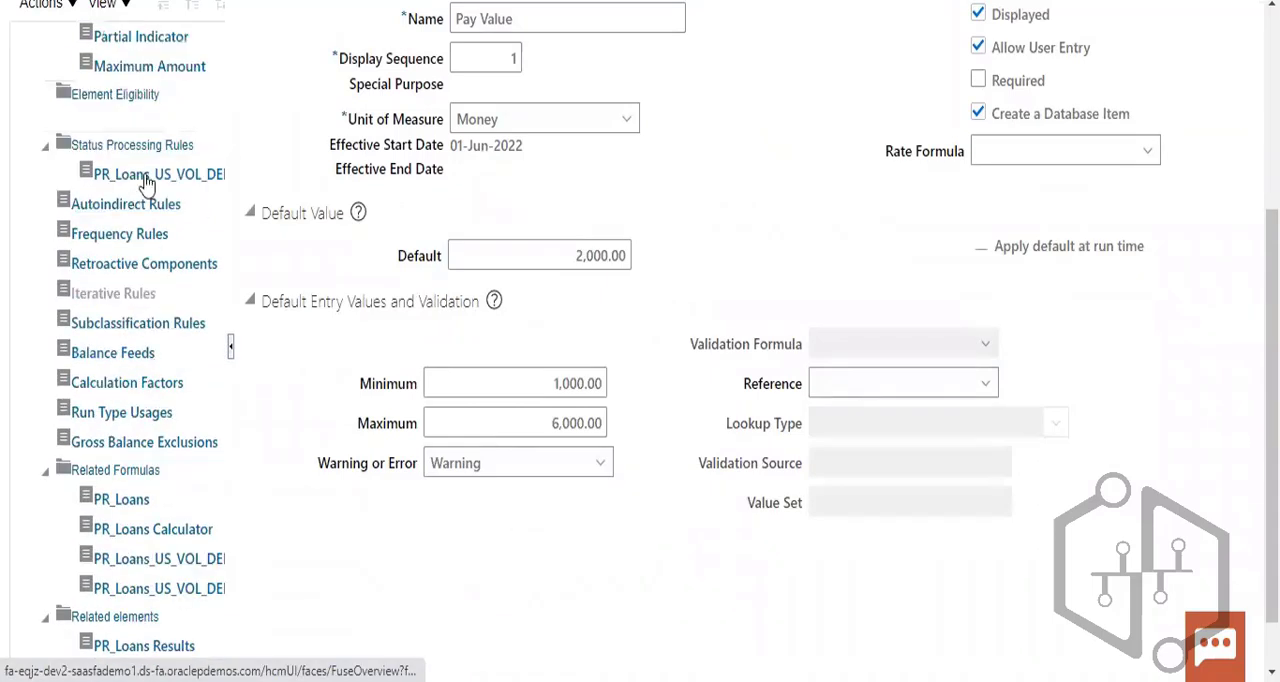
left_click(150, 145)
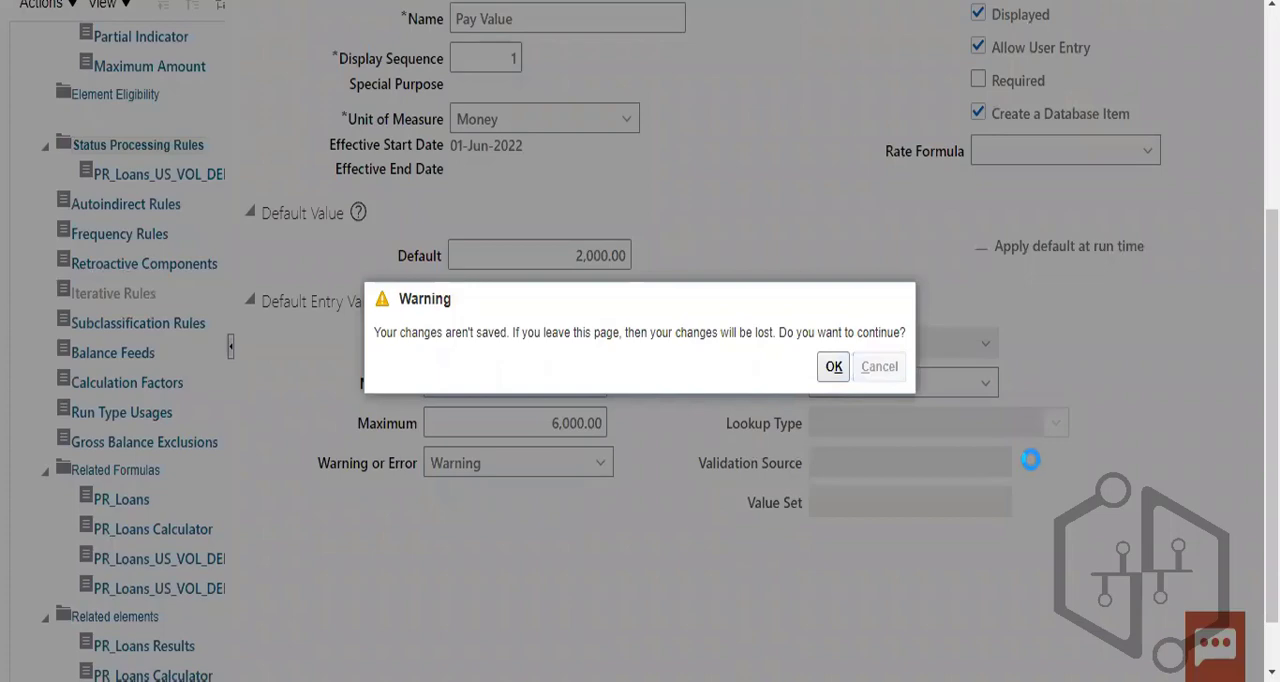
scroll(1006, 483, "down", 2)
- Submit the Pay Value input value changes
scroll(1012, 485, "up", 4)
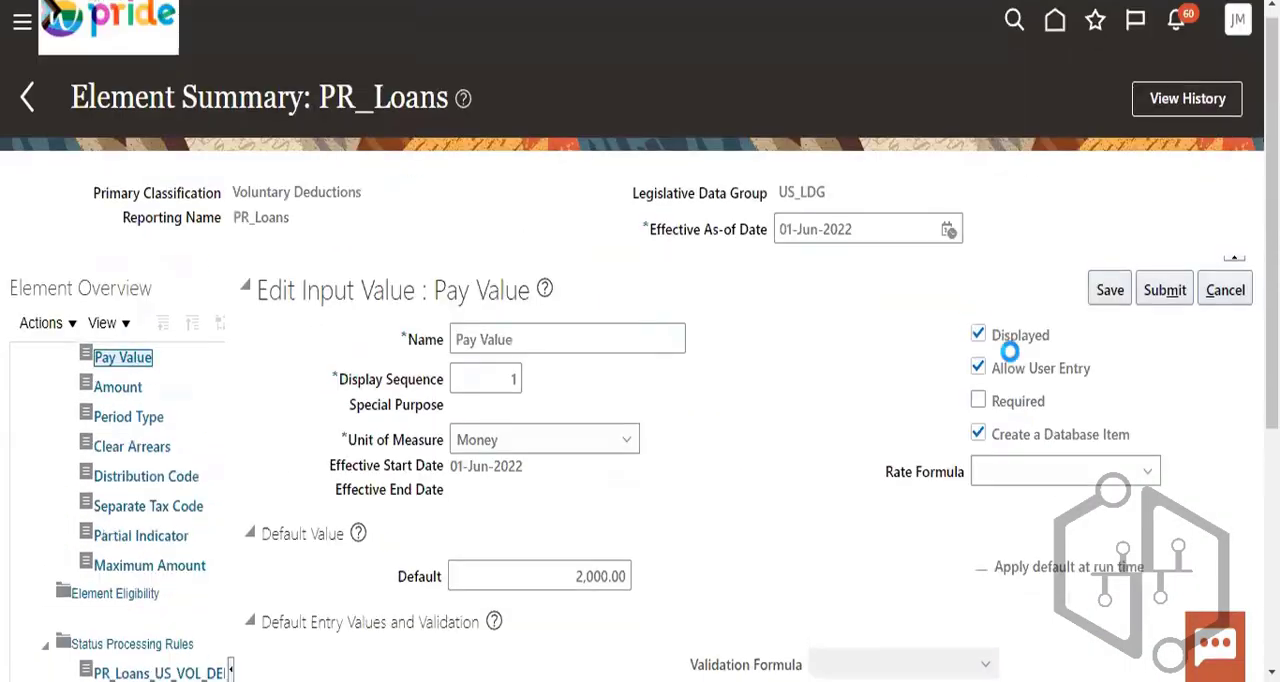
left_click(1163, 301)
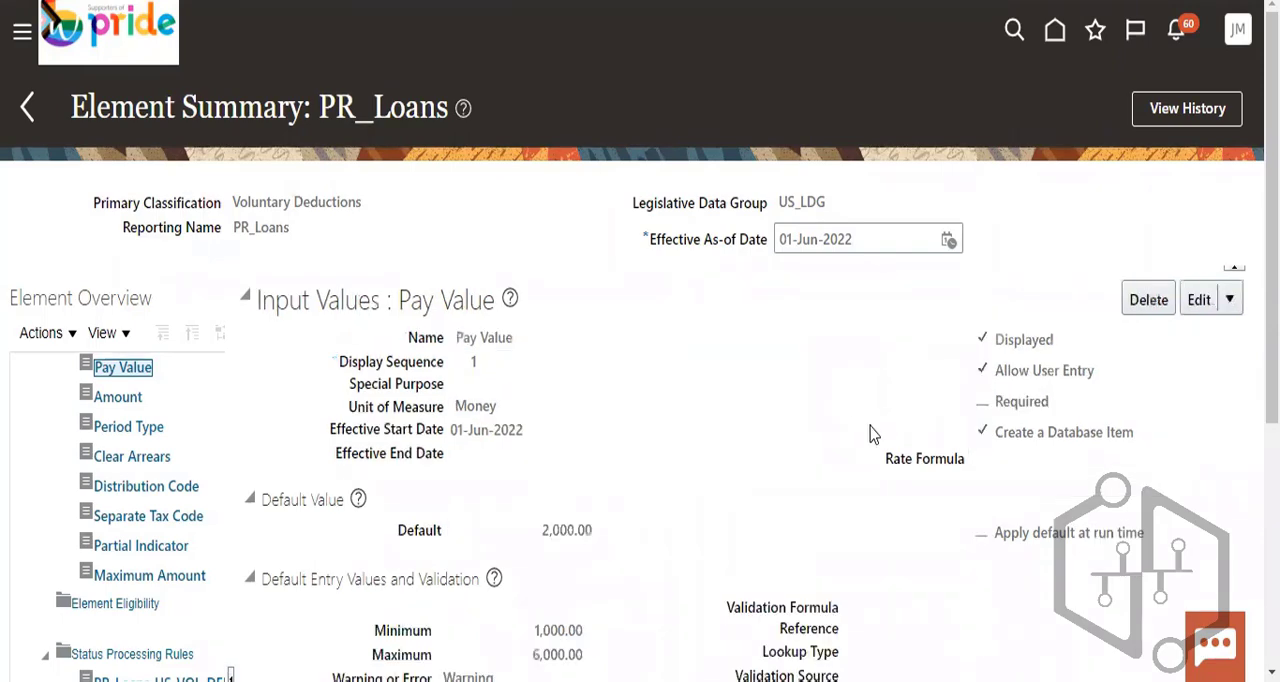
scroll(743, 443, "down", 4)
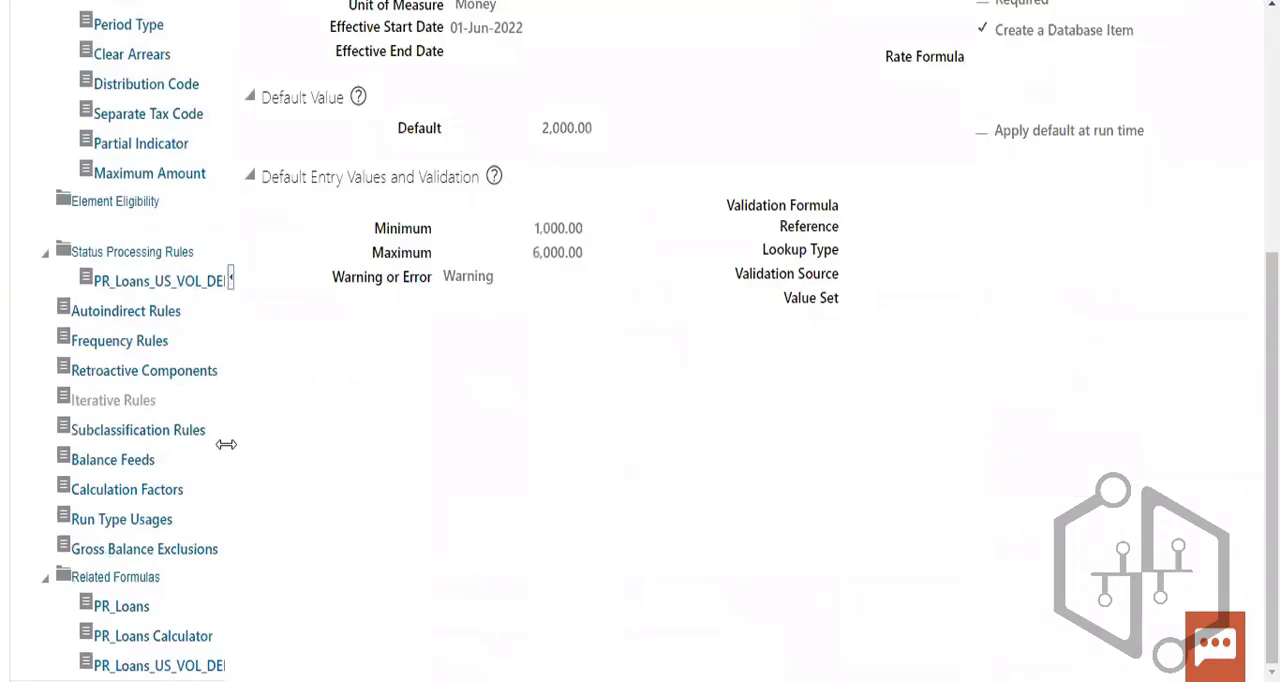
scroll(214, 431, "up", 2)
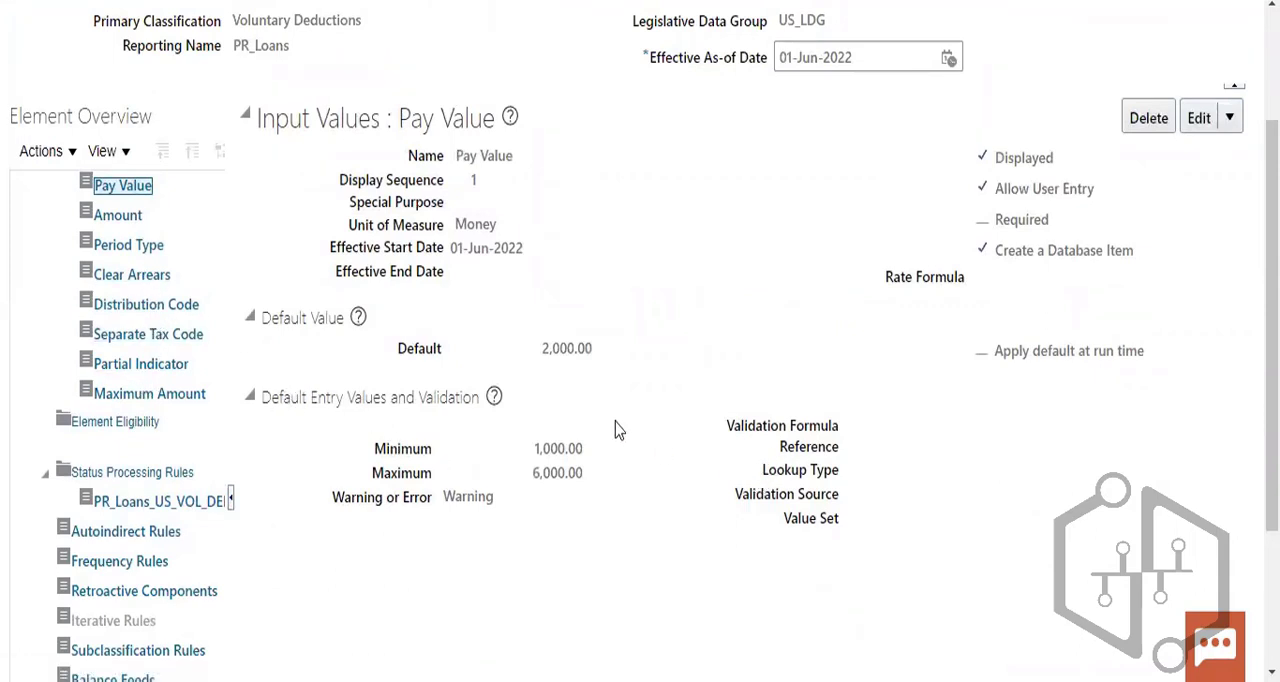
- Open the PR_Loans_US_VOL_DEDN_BASE processing rule under the element's Status Processing Rules
scroll(372, 528, "down", 2)
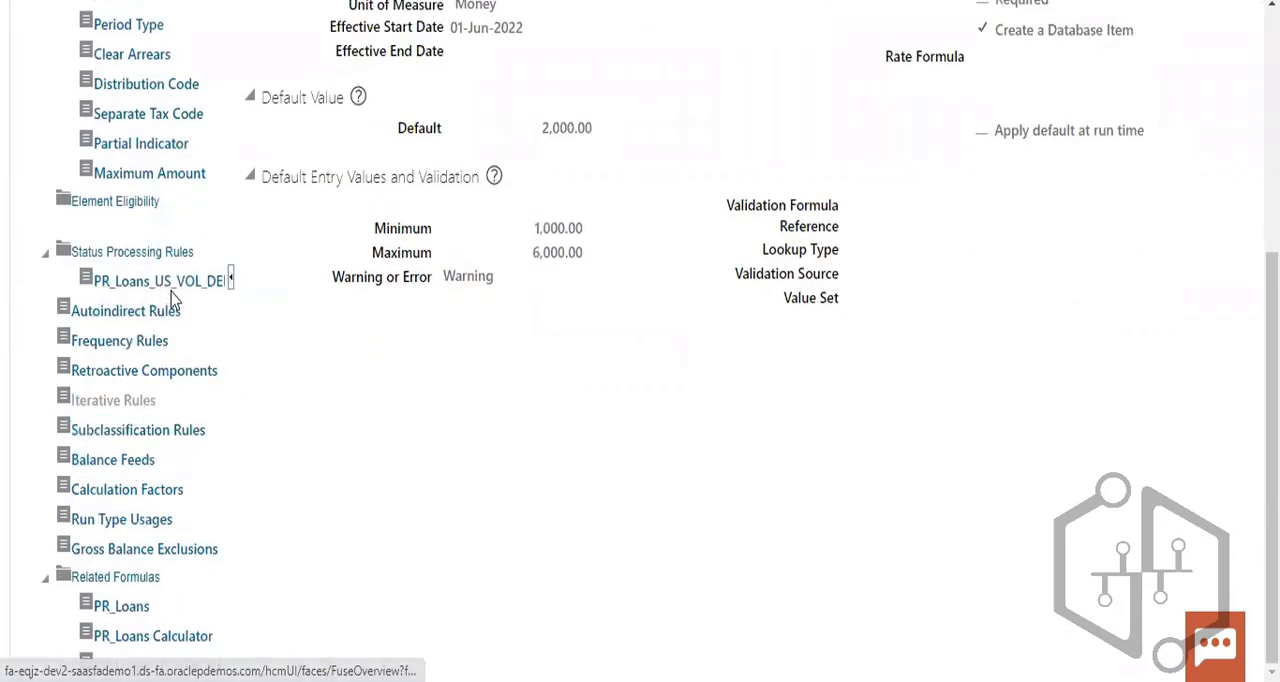
left_click(155, 252)
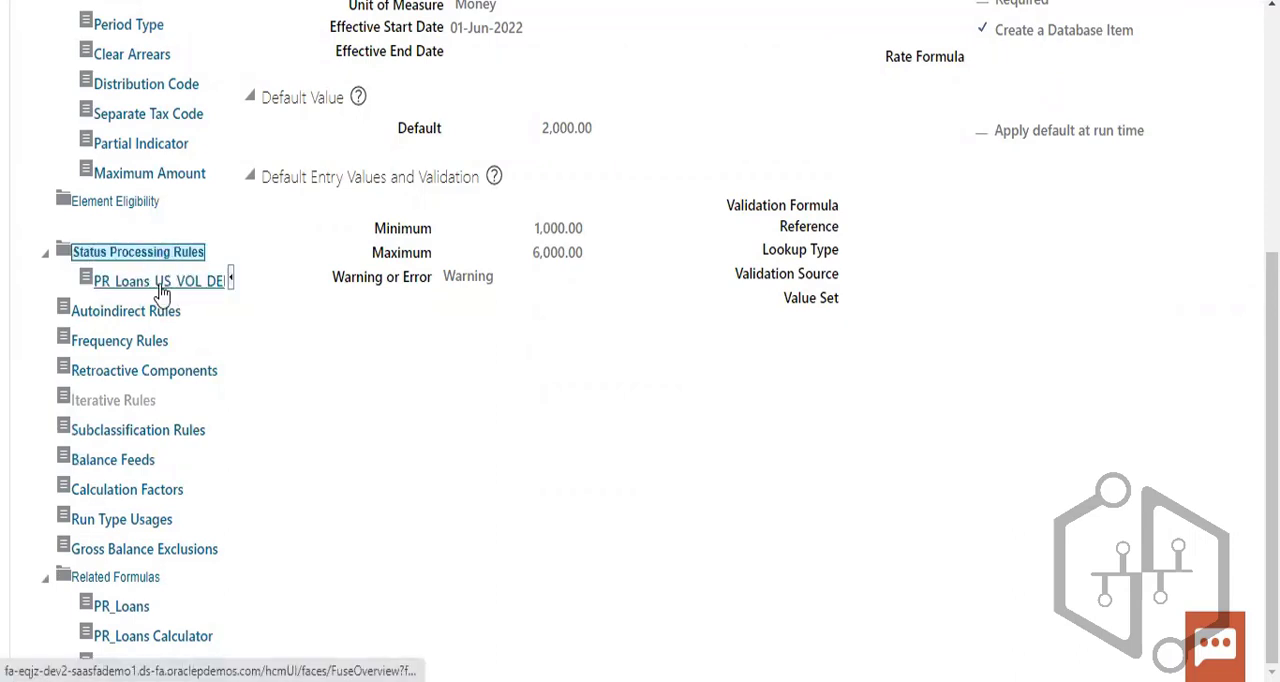
left_click(186, 287)
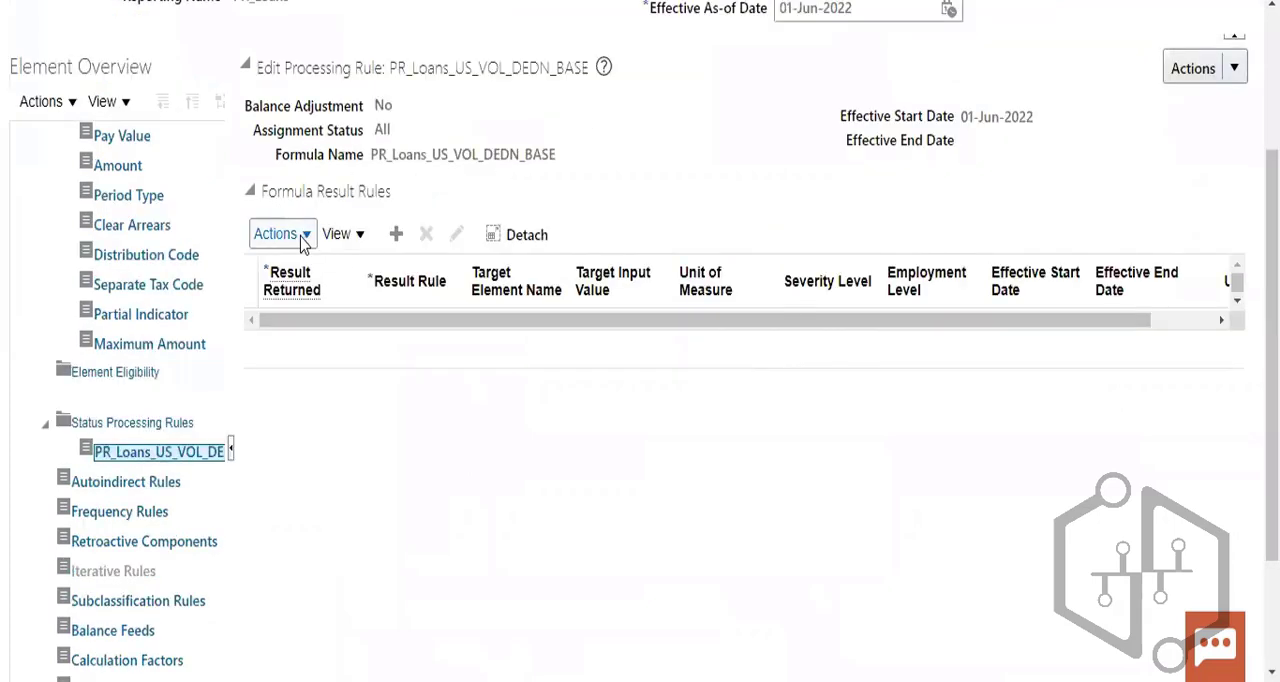
- Add a new formula result rule to the PR_Loans_US_VOL_DEDN_BASE processing rule
left_click(305, 236)
left_click(298, 268)
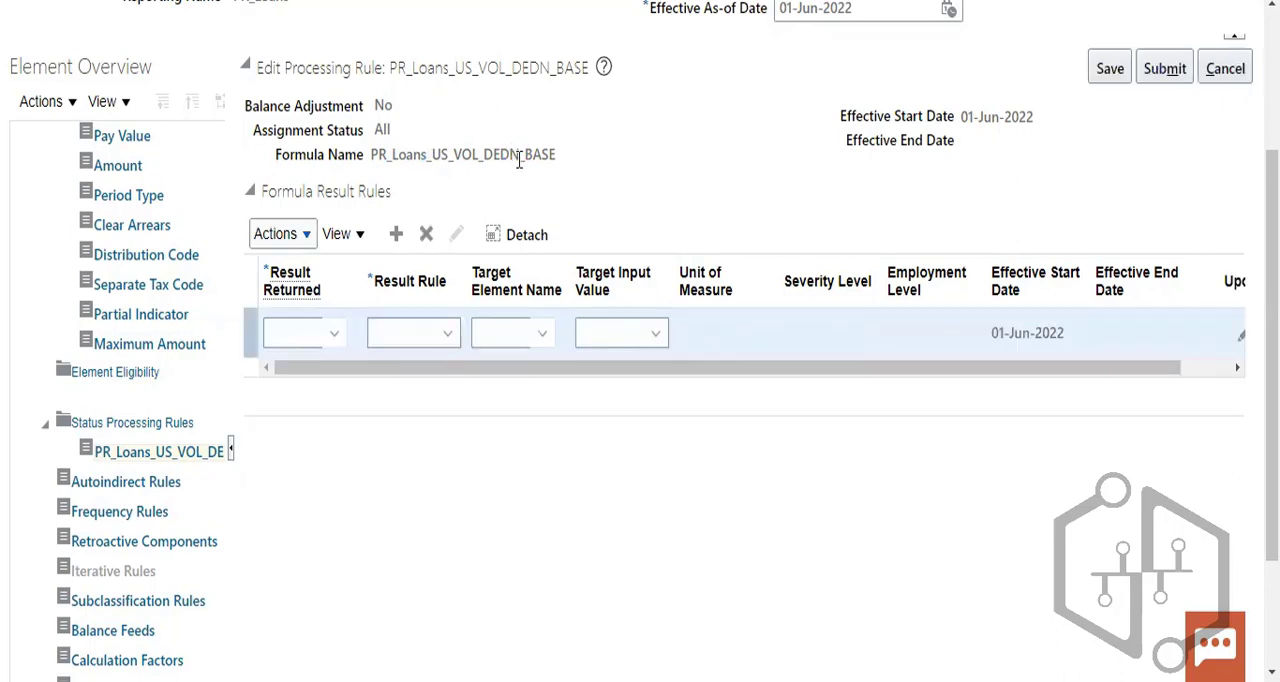
- Try to find the new rule's Result Returned value with an item name search for P%
left_click(335, 333)
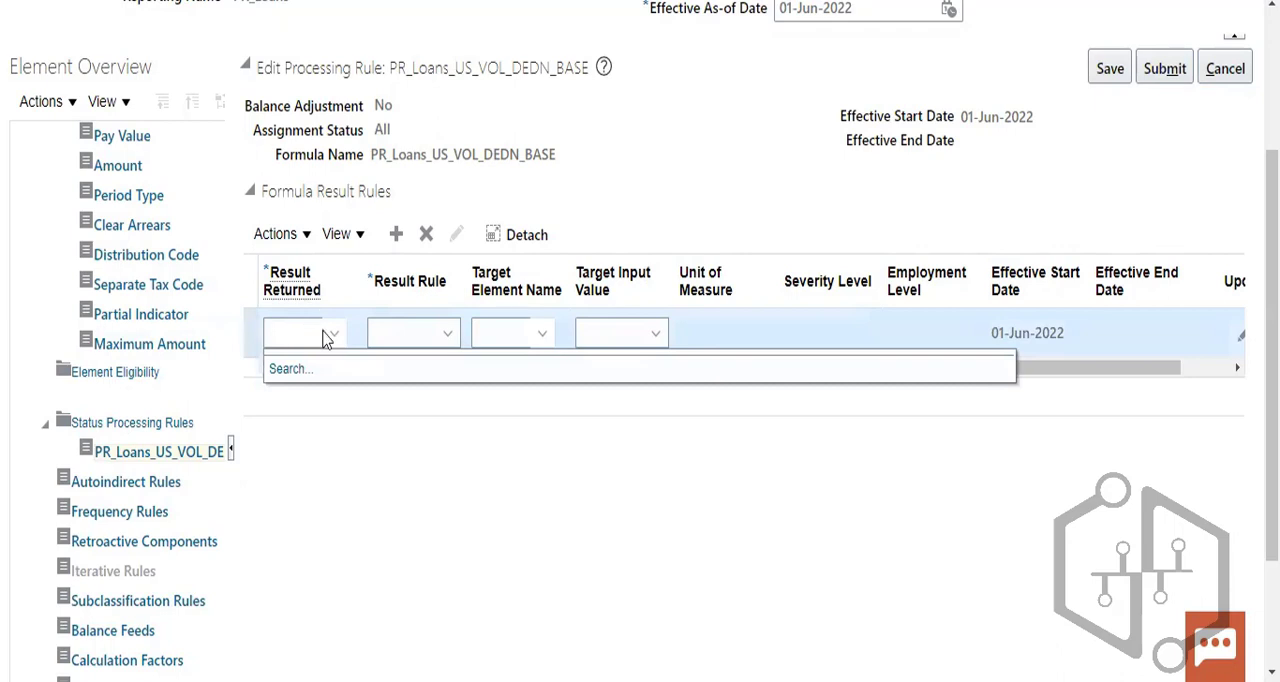
left_click(306, 334)
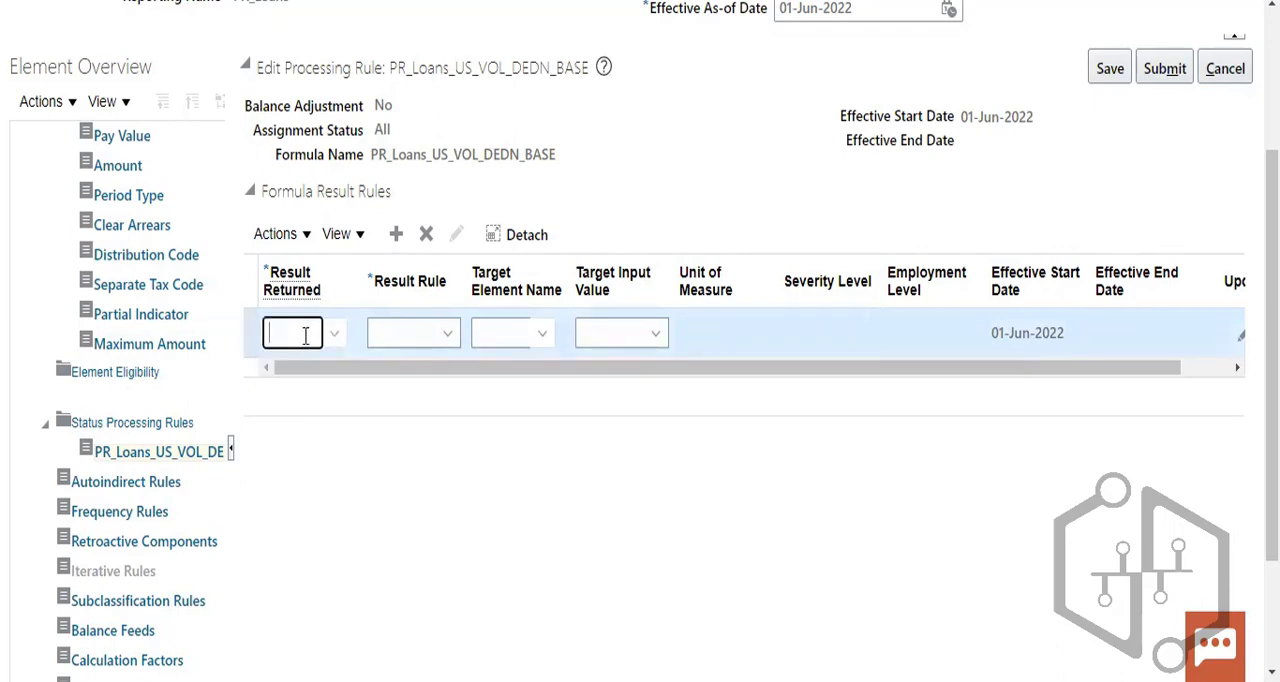
left_click(337, 333)
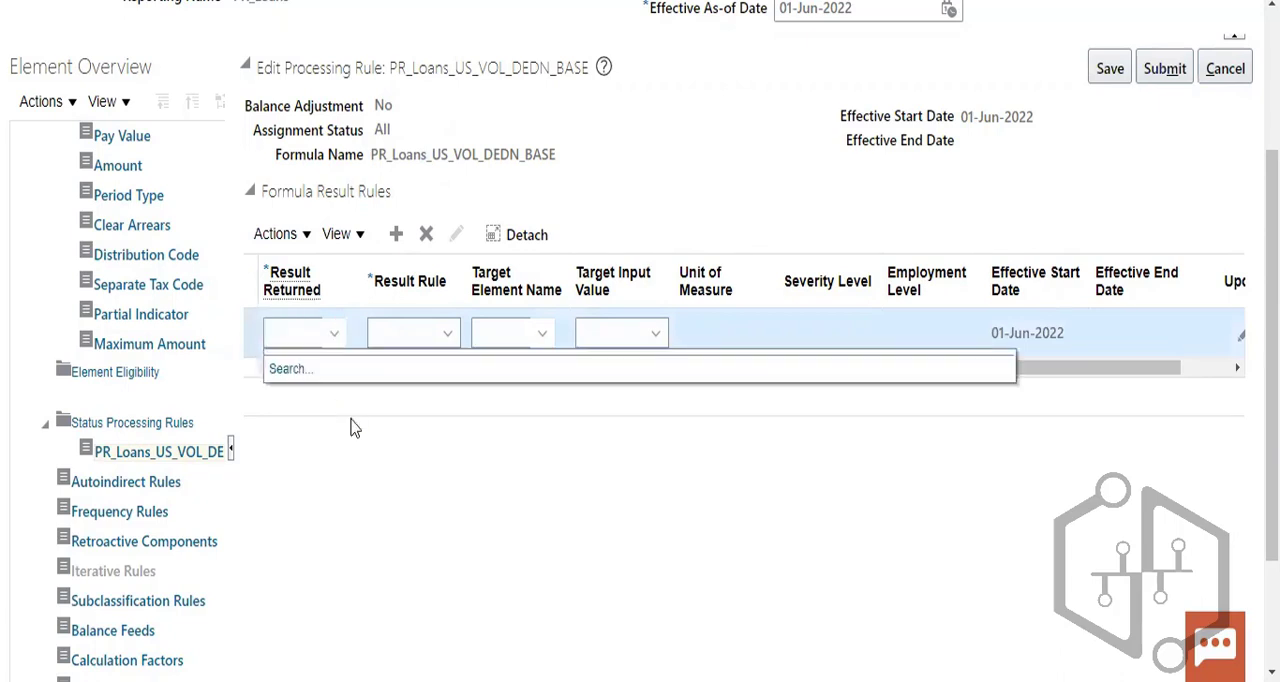
left_click(290, 370)
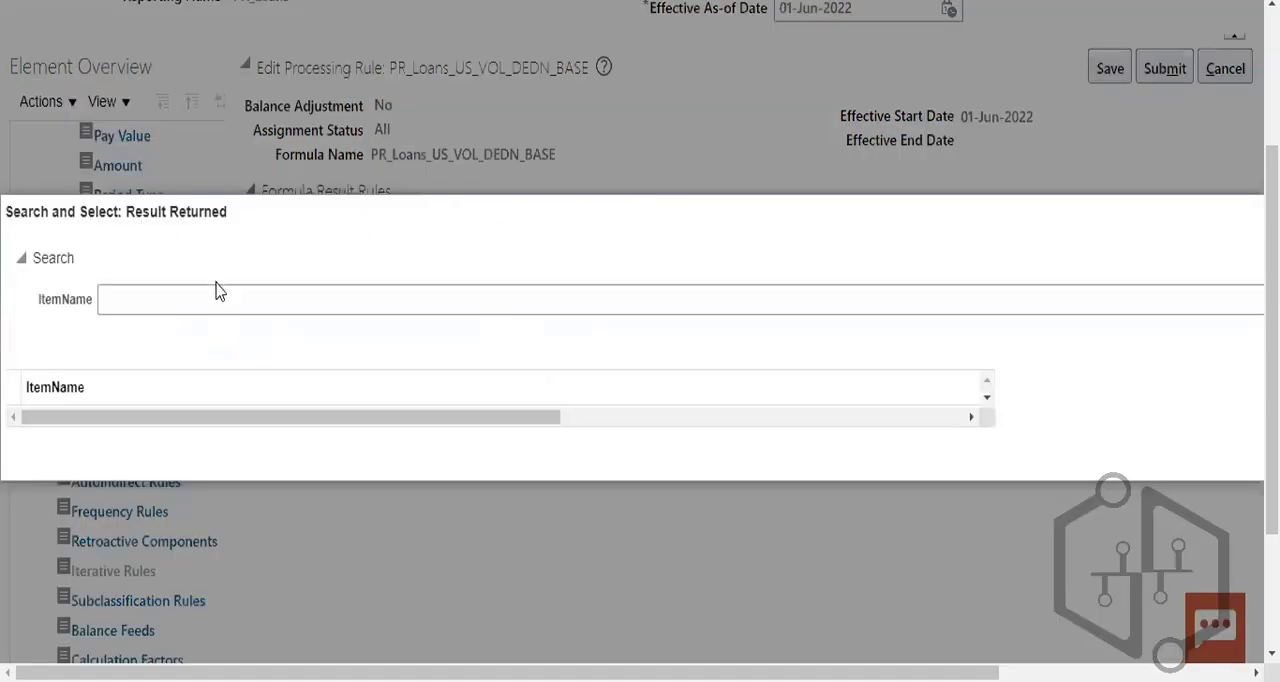
left_click(204, 300)
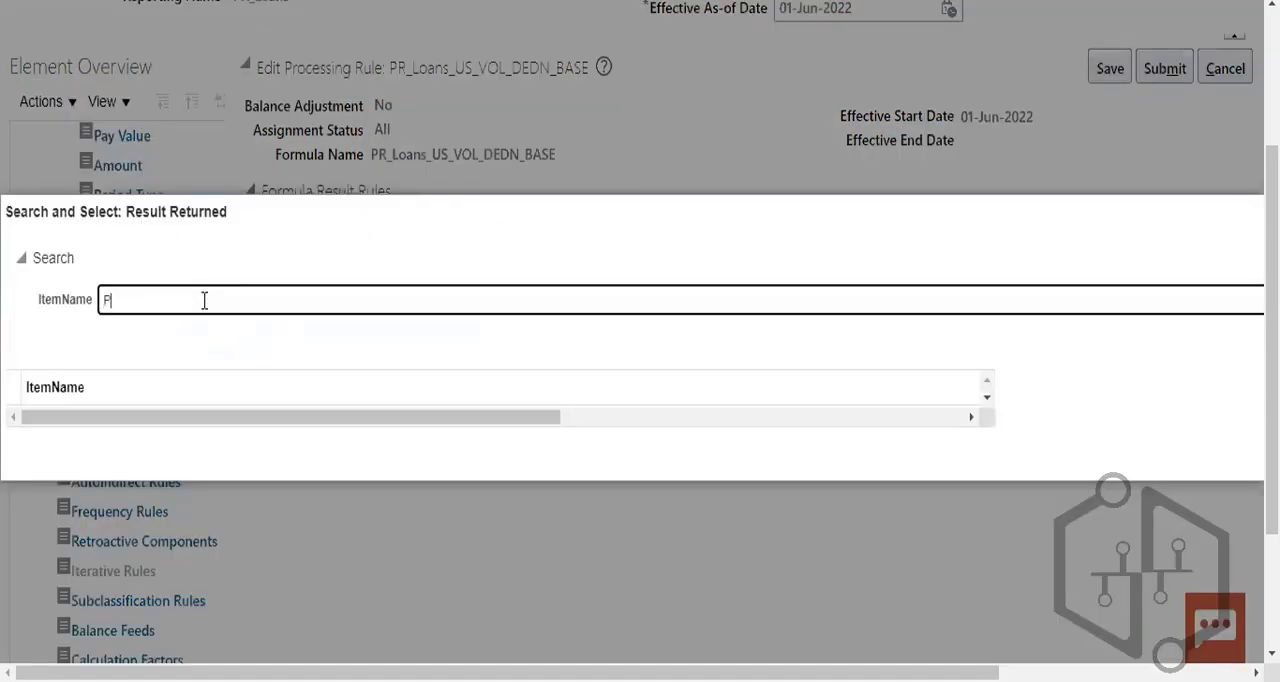
type("P%")
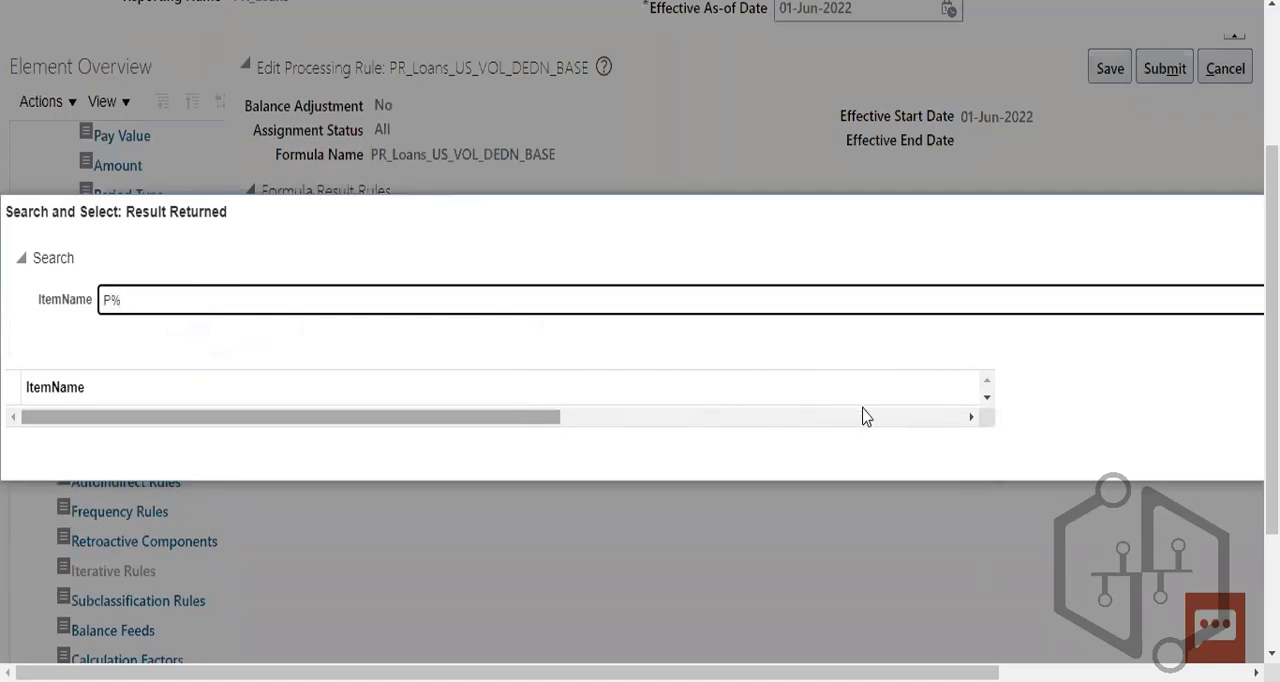
left_click_drag(957, 241, 826, 217)
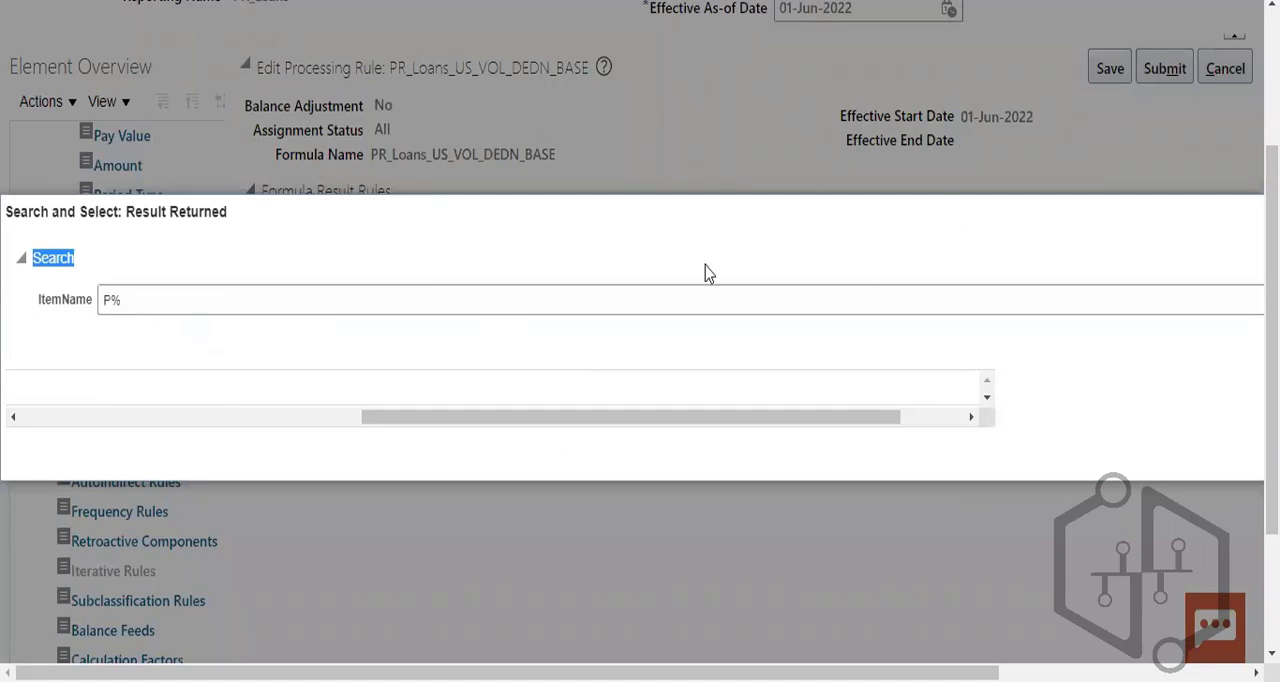
left_click_drag(757, 420, 945, 445)
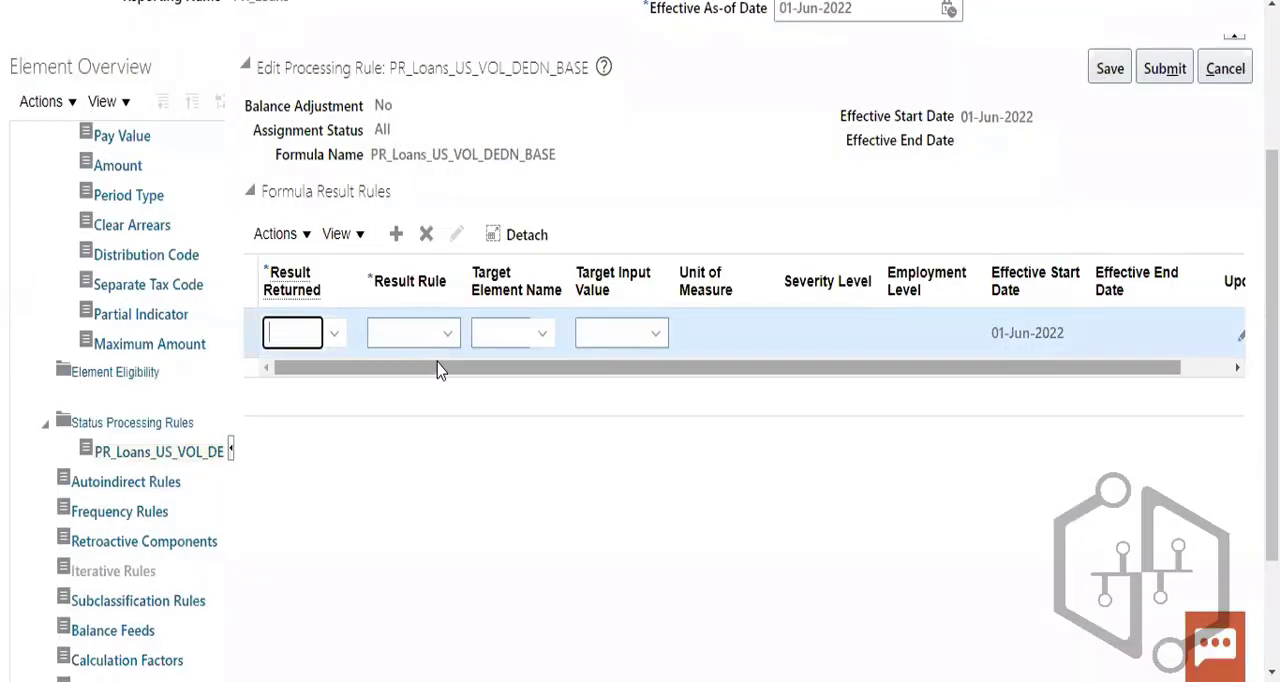
- Set the new formula result rule to Direct Result with Amount as its target input value
left_click(440, 340)
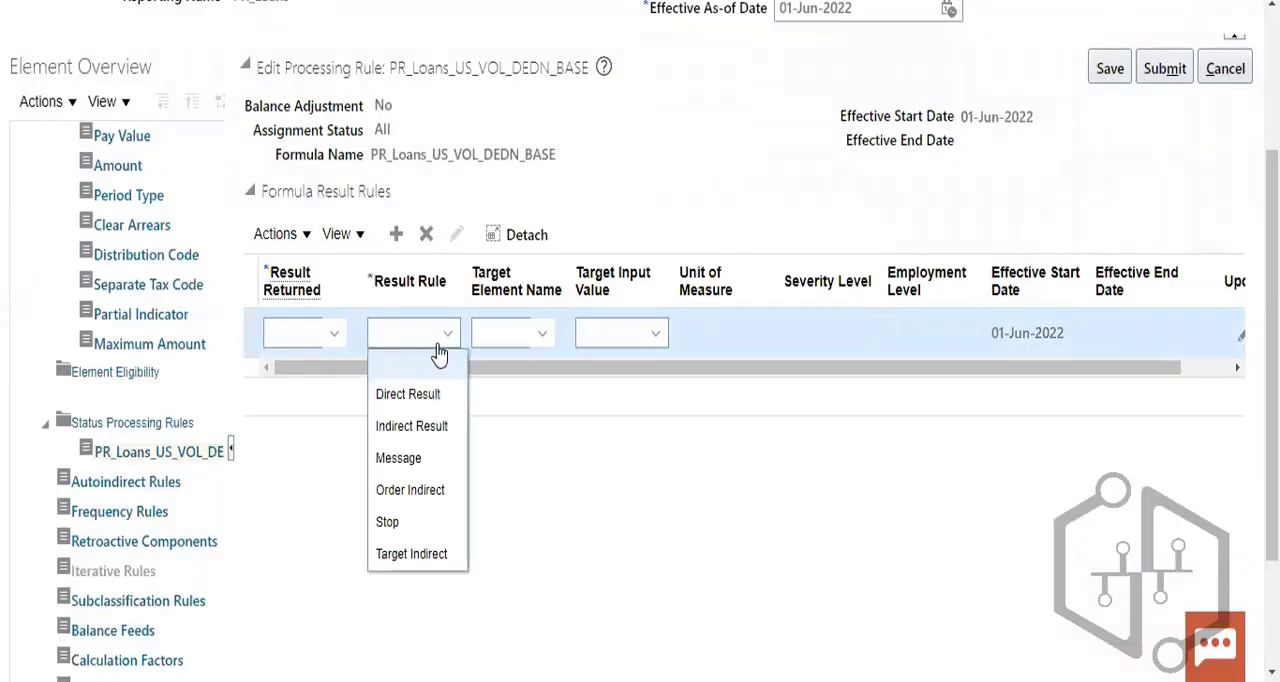
left_click(410, 400)
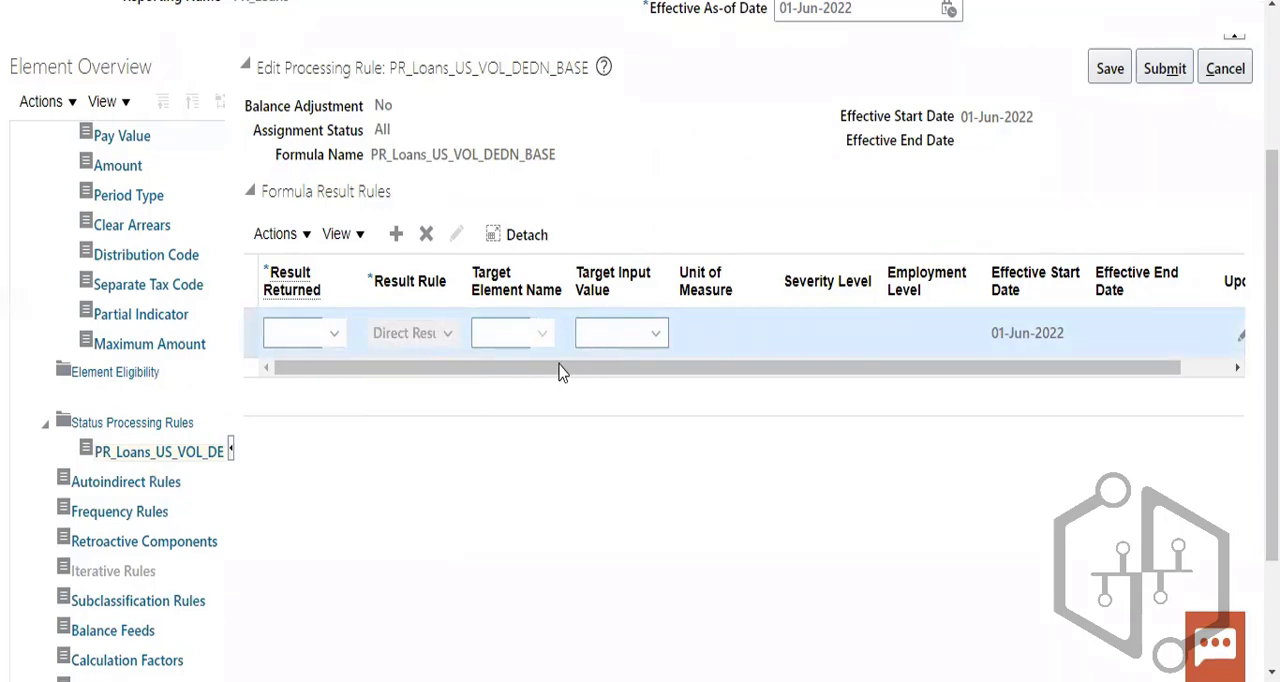
left_click(531, 334)
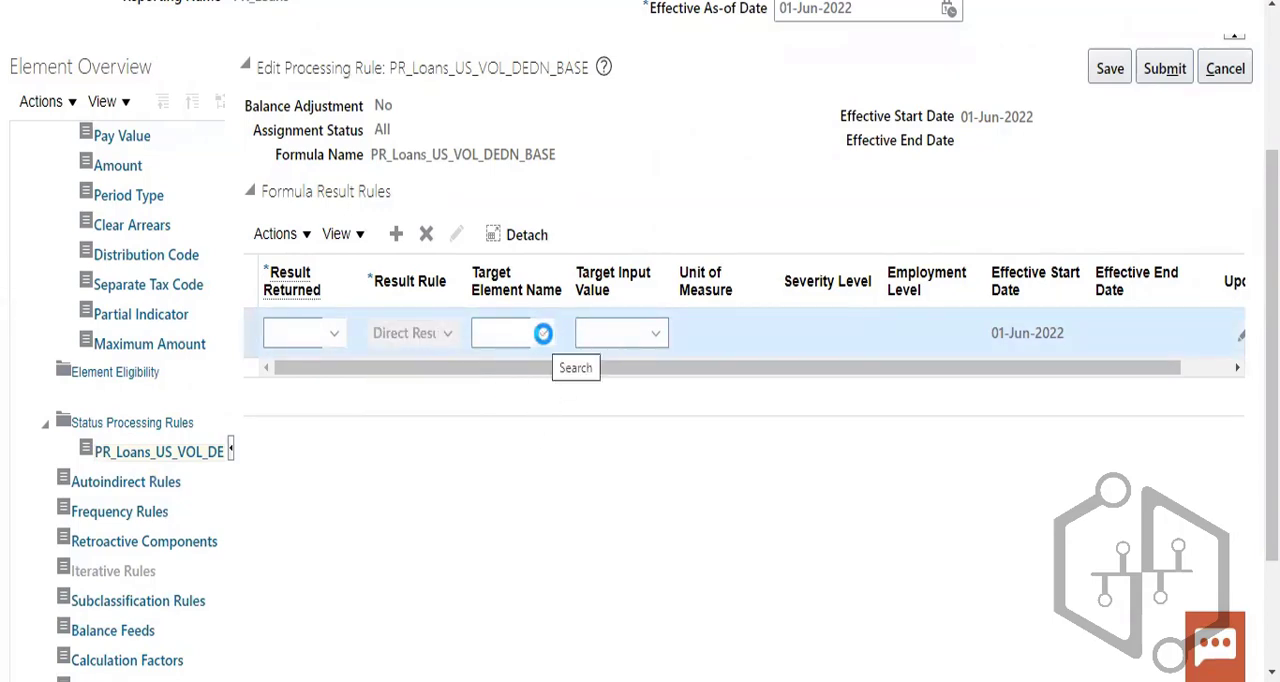
left_click(640, 336)
left_click(645, 340)
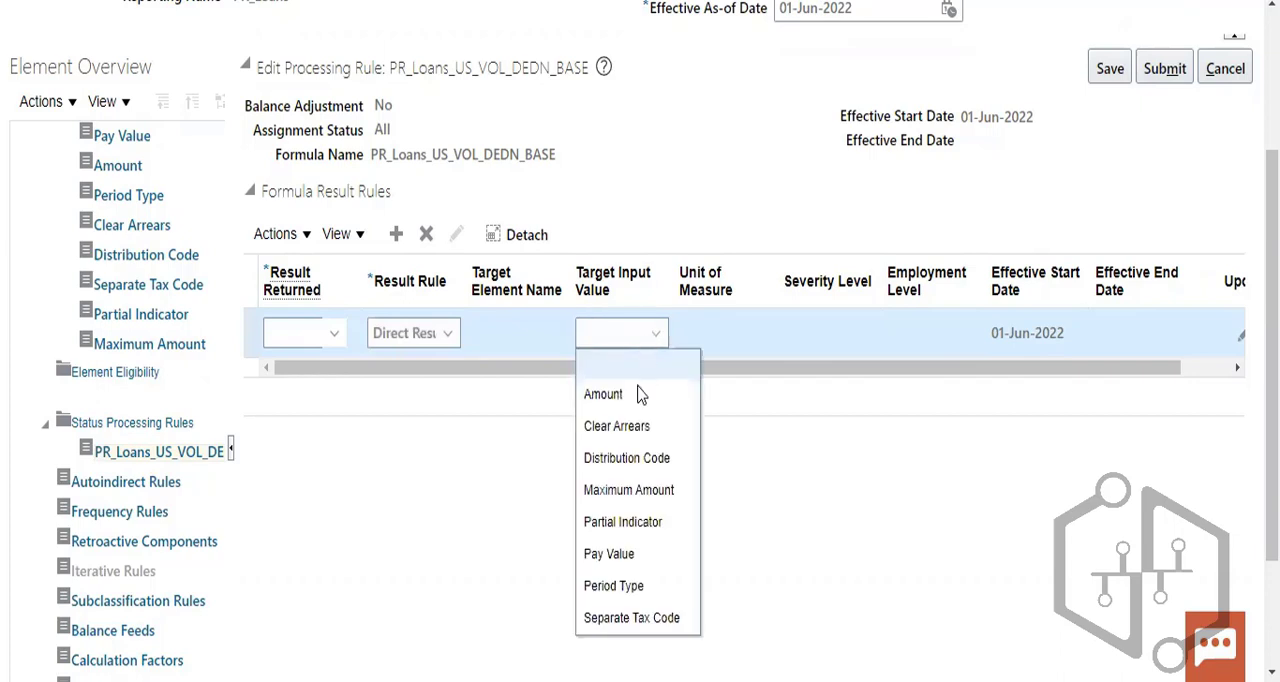
left_click(636, 397)
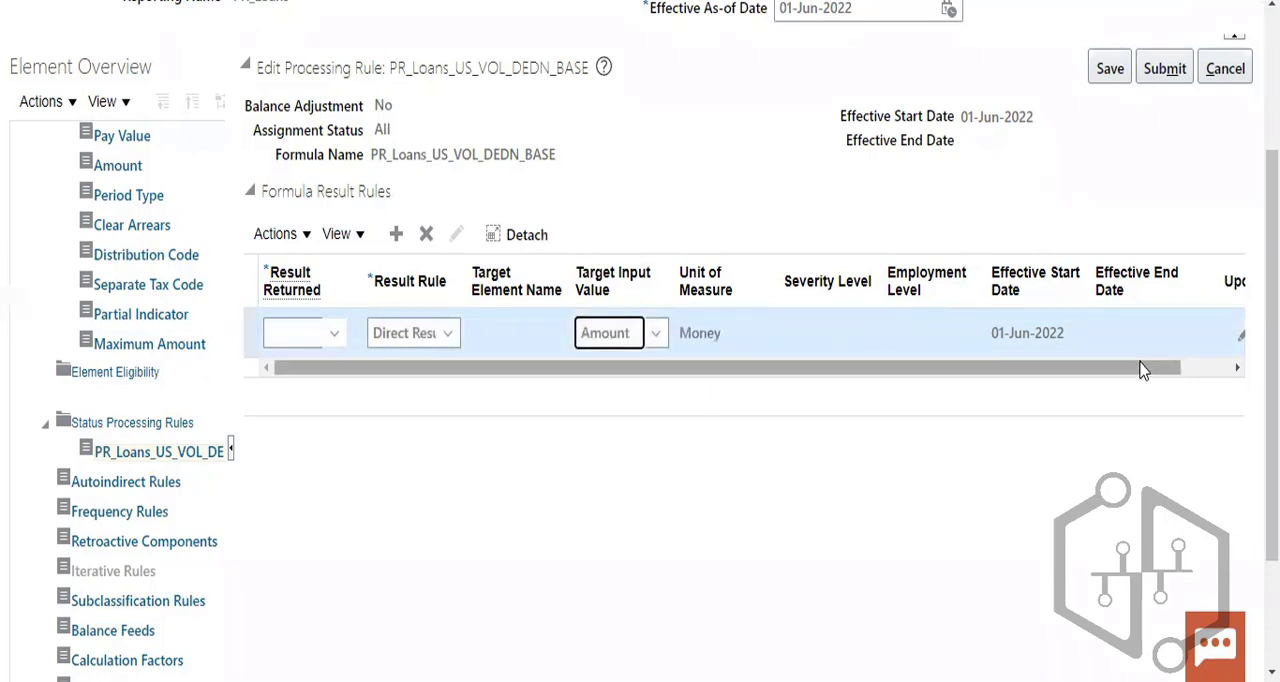
left_click_drag(1143, 370, 1020, 406)
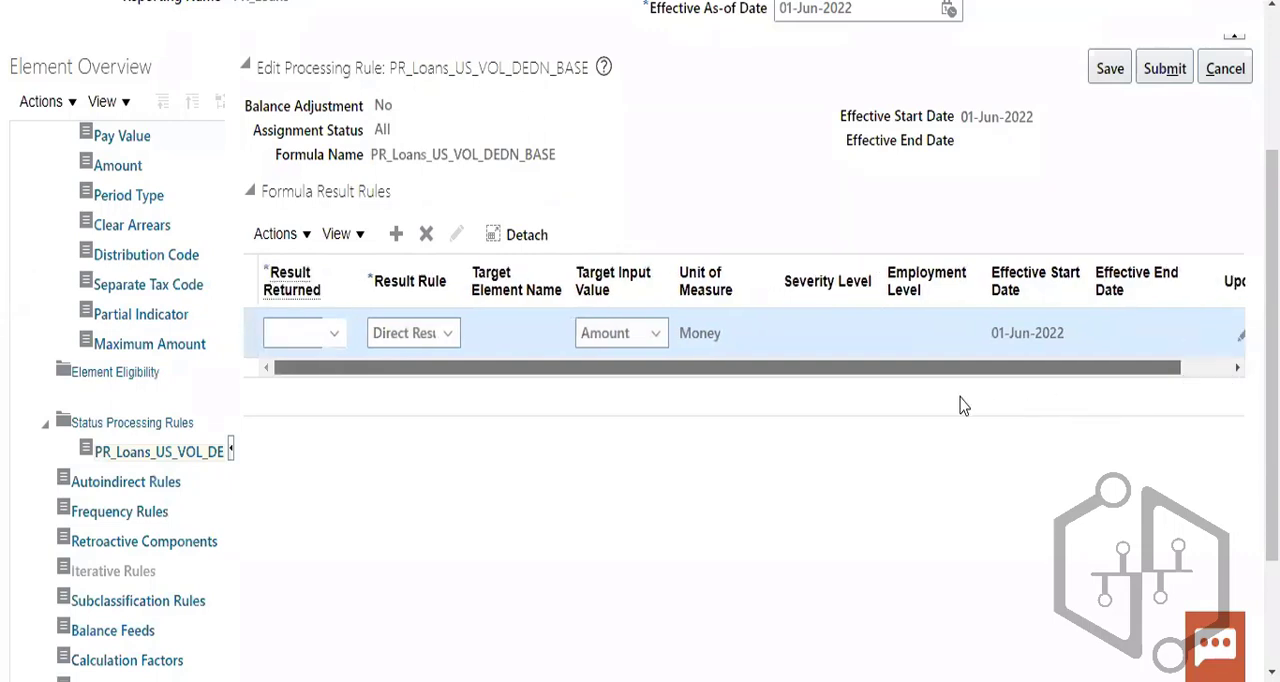
- Try to find the Direct Result rule's Result Returned value with an item name search for A%
left_click(332, 333)
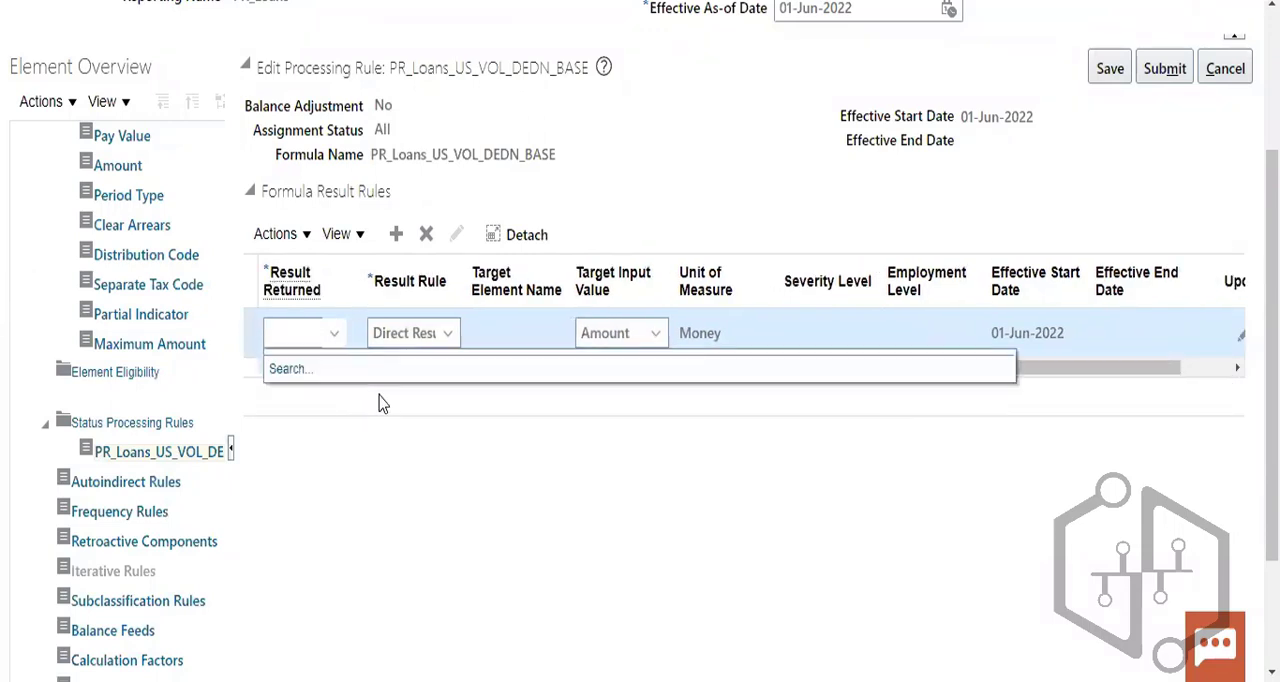
left_click(292, 370)
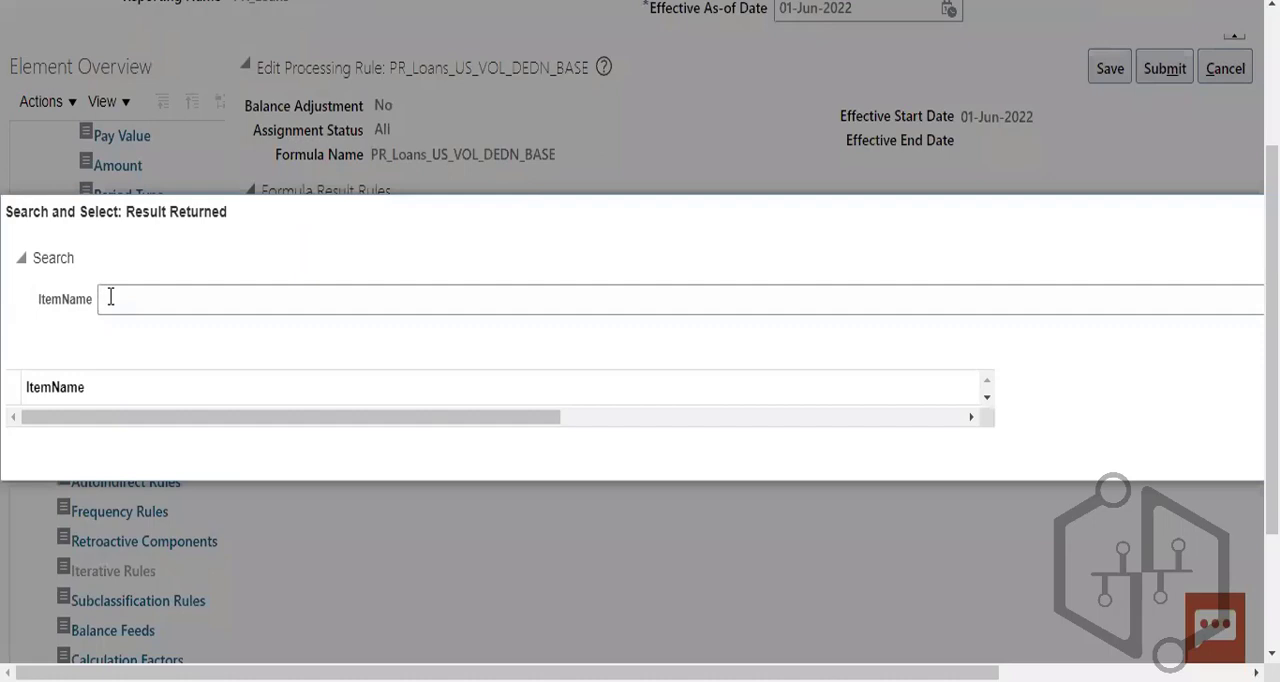
left_click(110, 297)
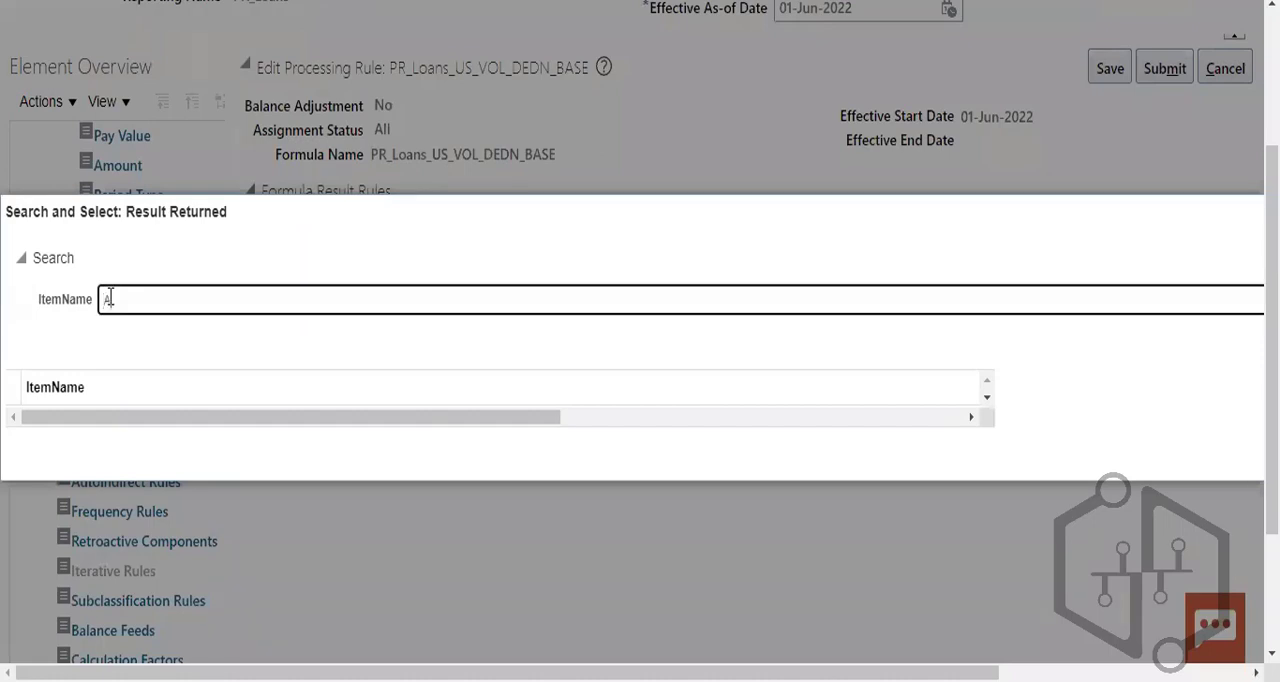
left_click(971, 416)
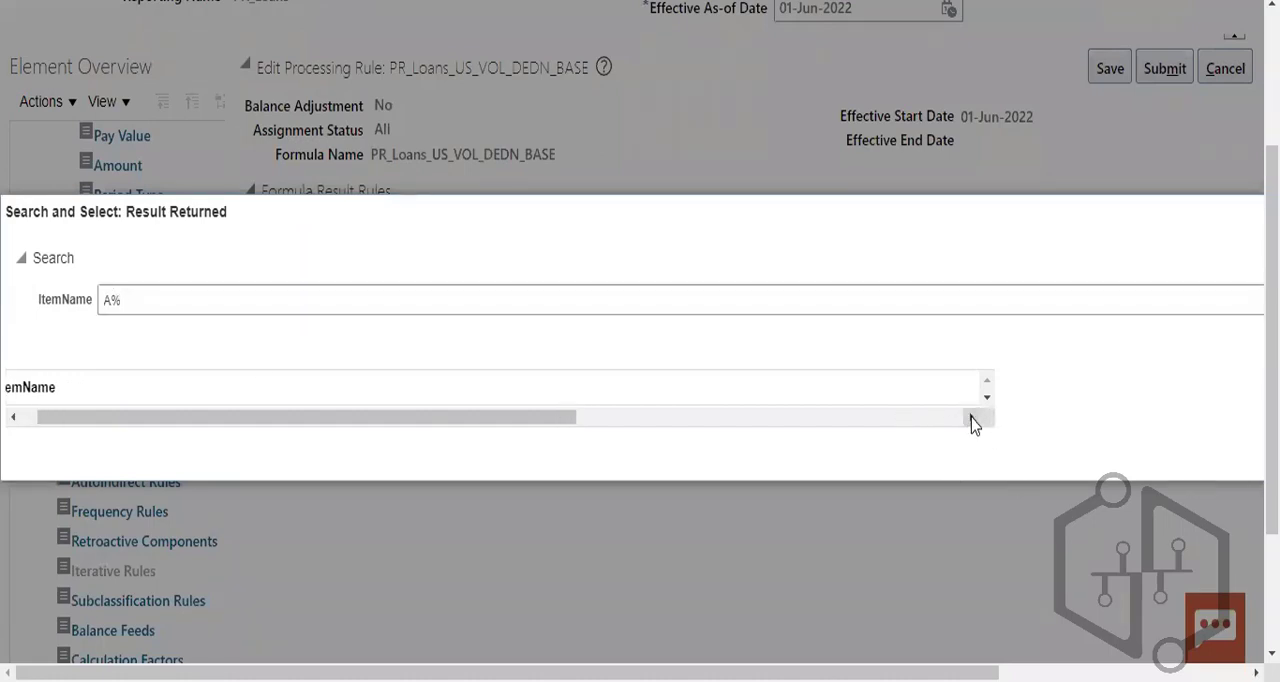
left_click(971, 416)
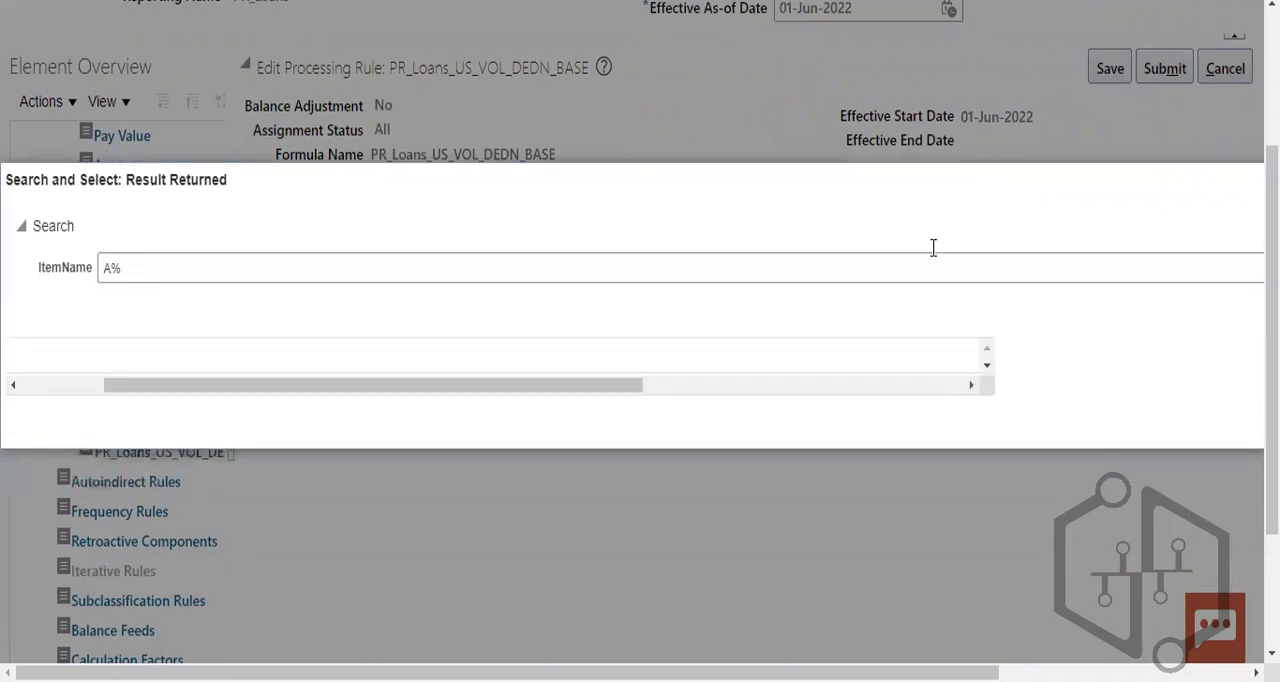
left_click_drag(615, 386, 1078, 426)
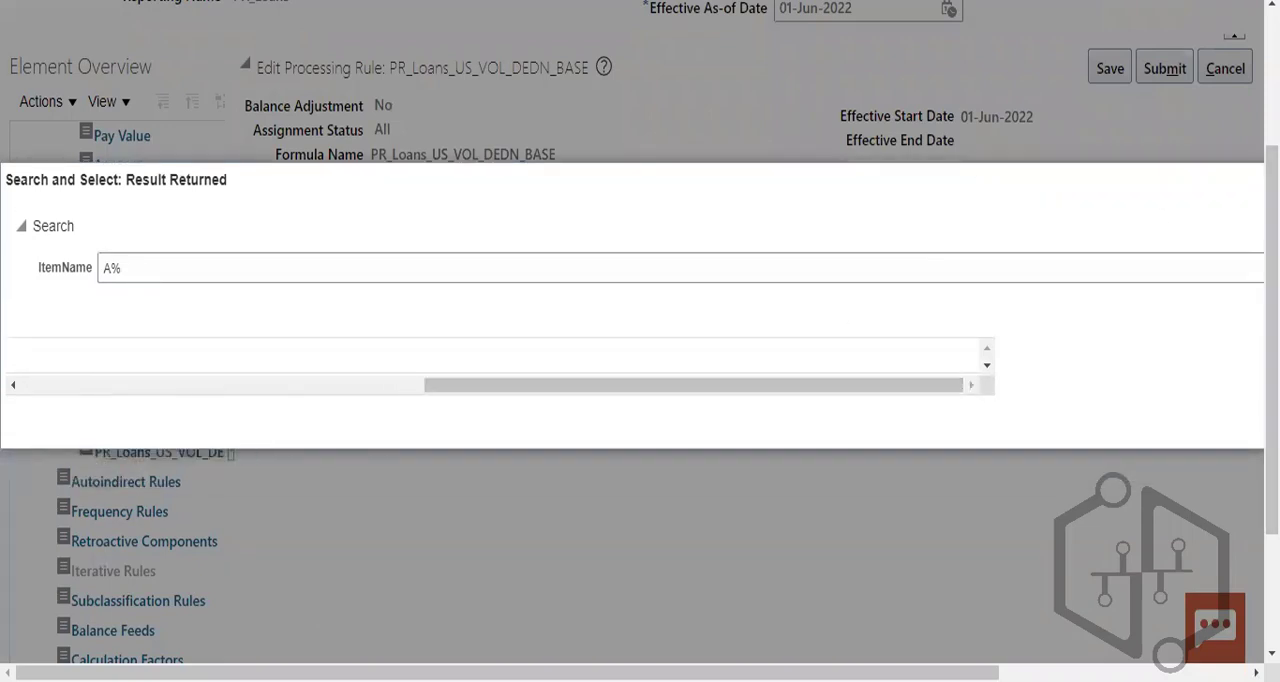
left_click_drag(934, 391, 388, 458)
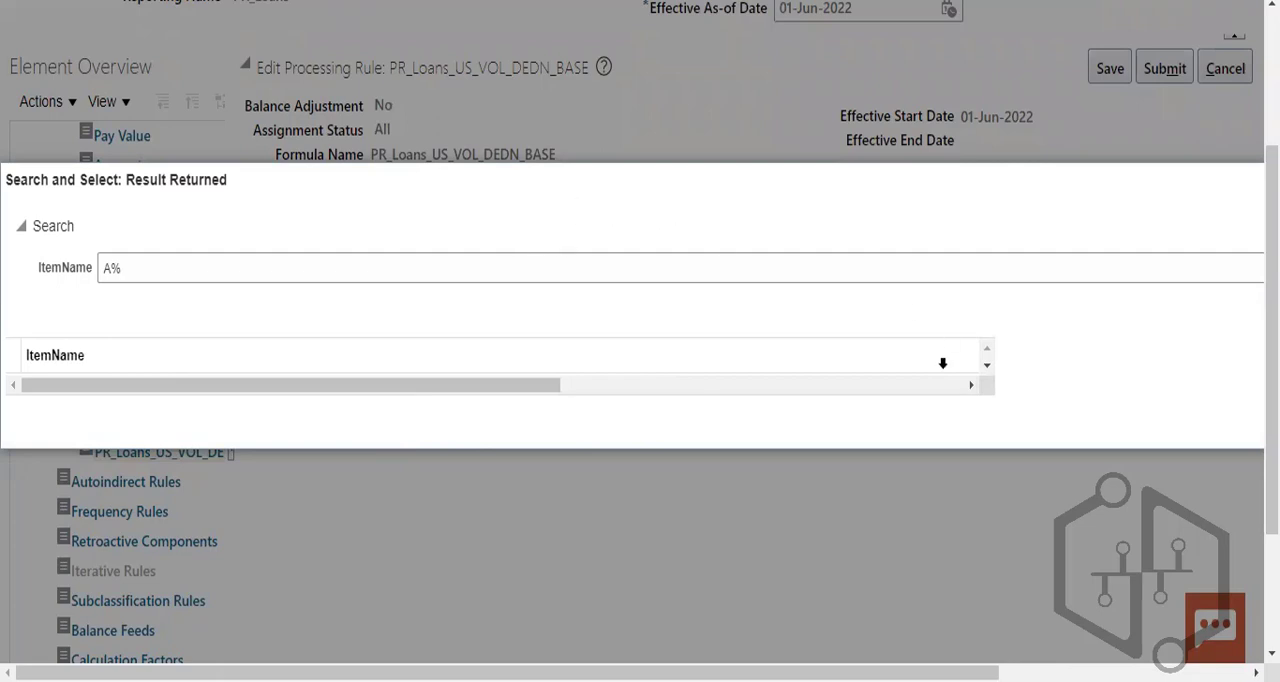
left_click(972, 385)
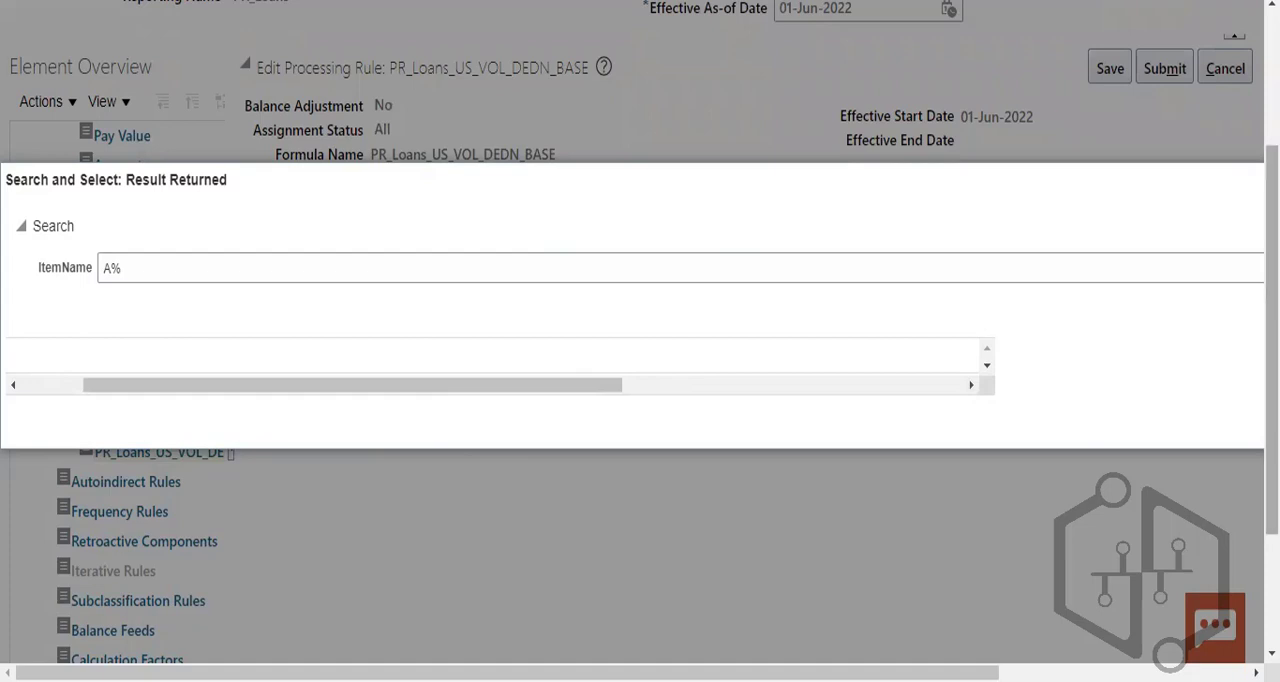
left_click_drag(1272, 480, 1272, 437)
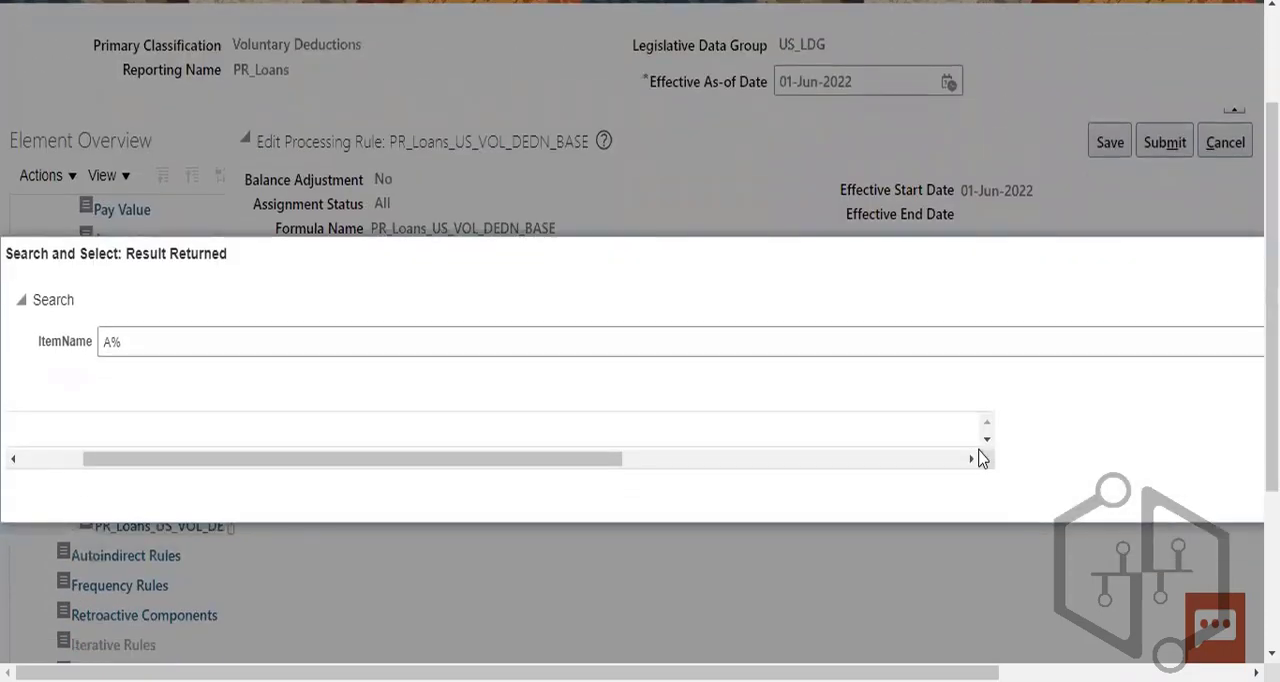
left_click_drag(603, 465, 1090, 463)
key("Escape")
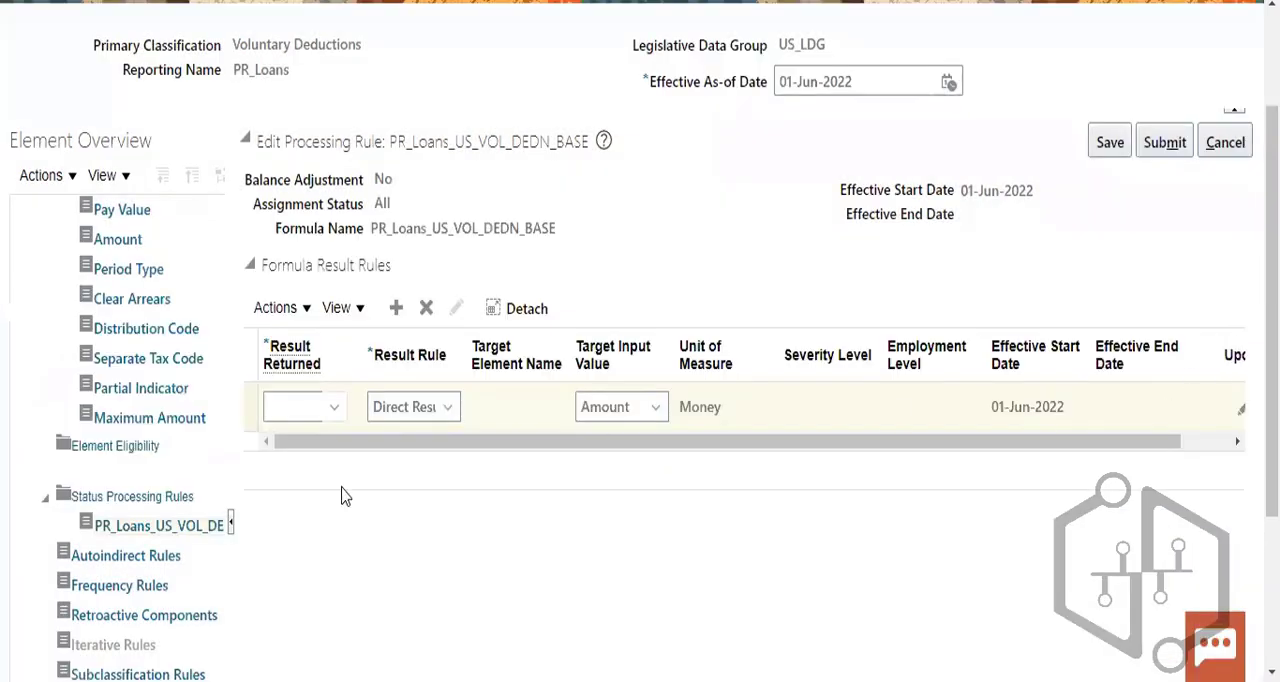
- Open the Direct Result rule's Result Returned value for editing
left_click(293, 407)
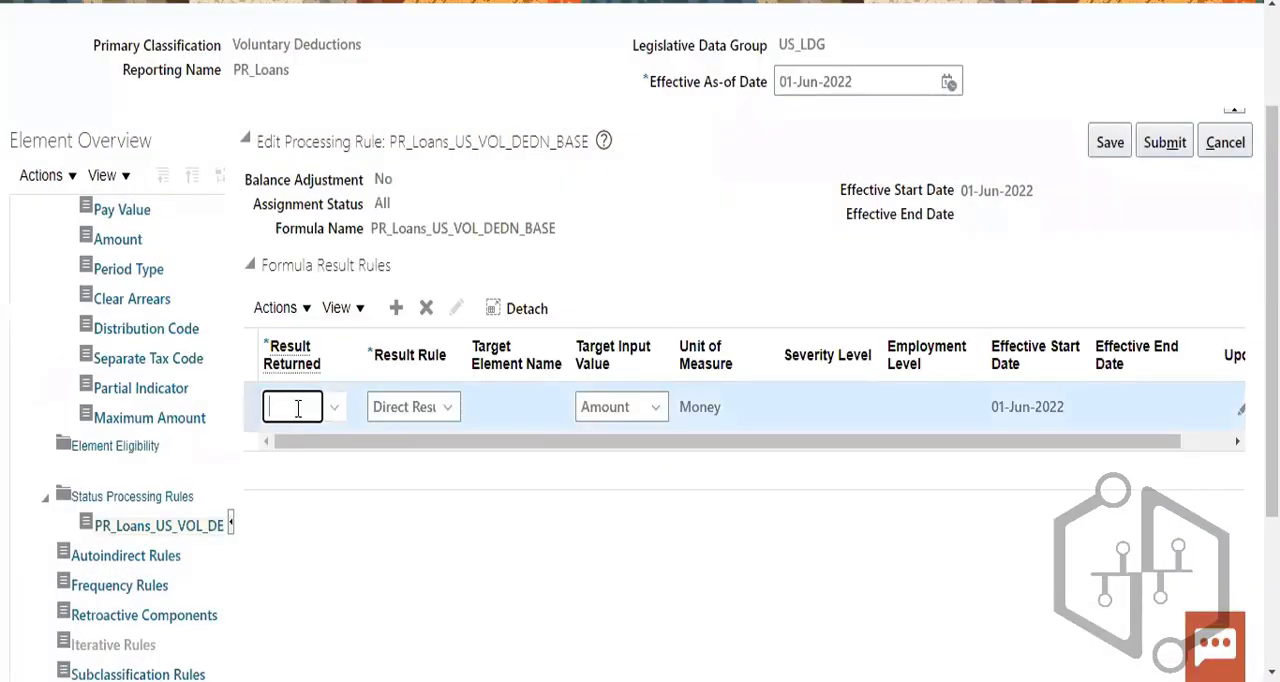
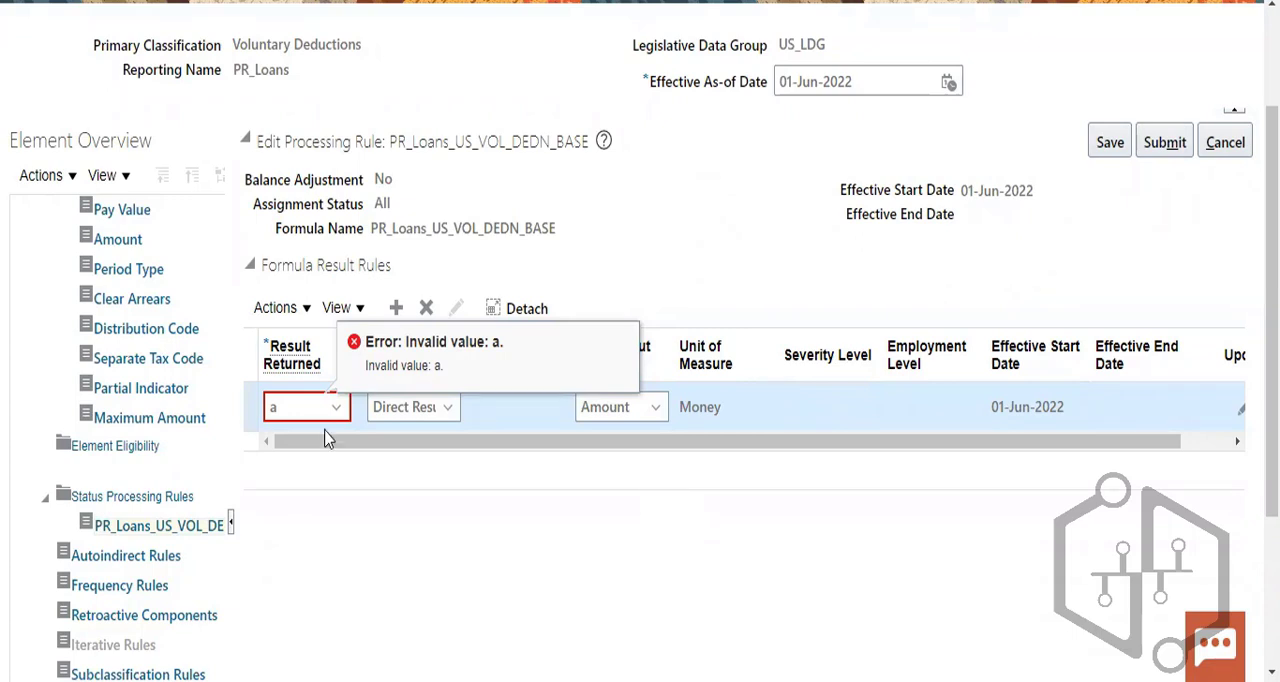
- Try to find the Direct Result rule's Result Returned value with an item name search for a%
left_click(338, 408)
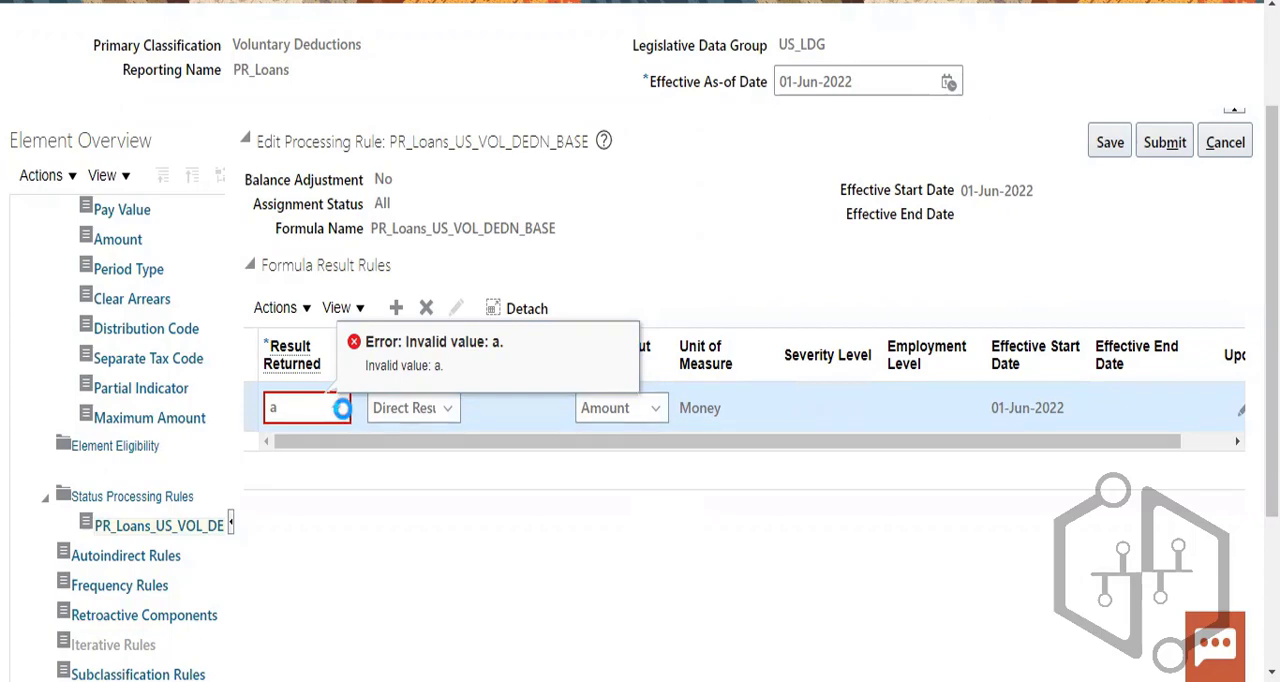
left_click(289, 447)
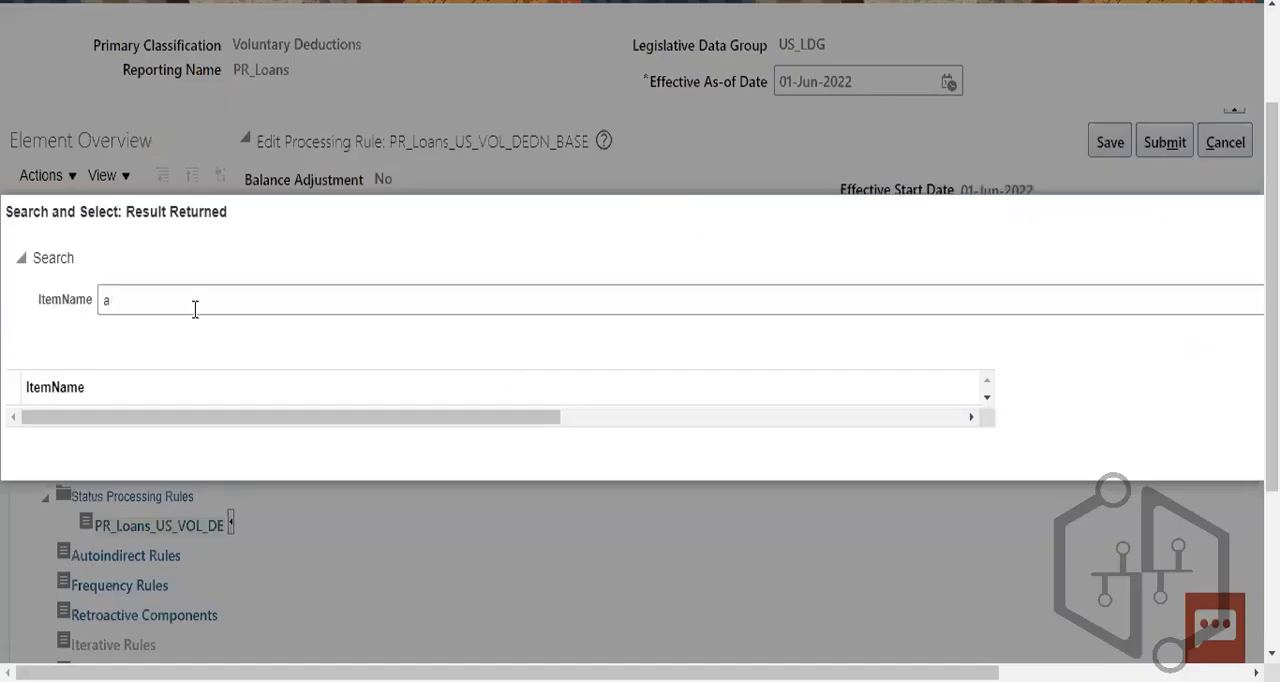
left_click(195, 309)
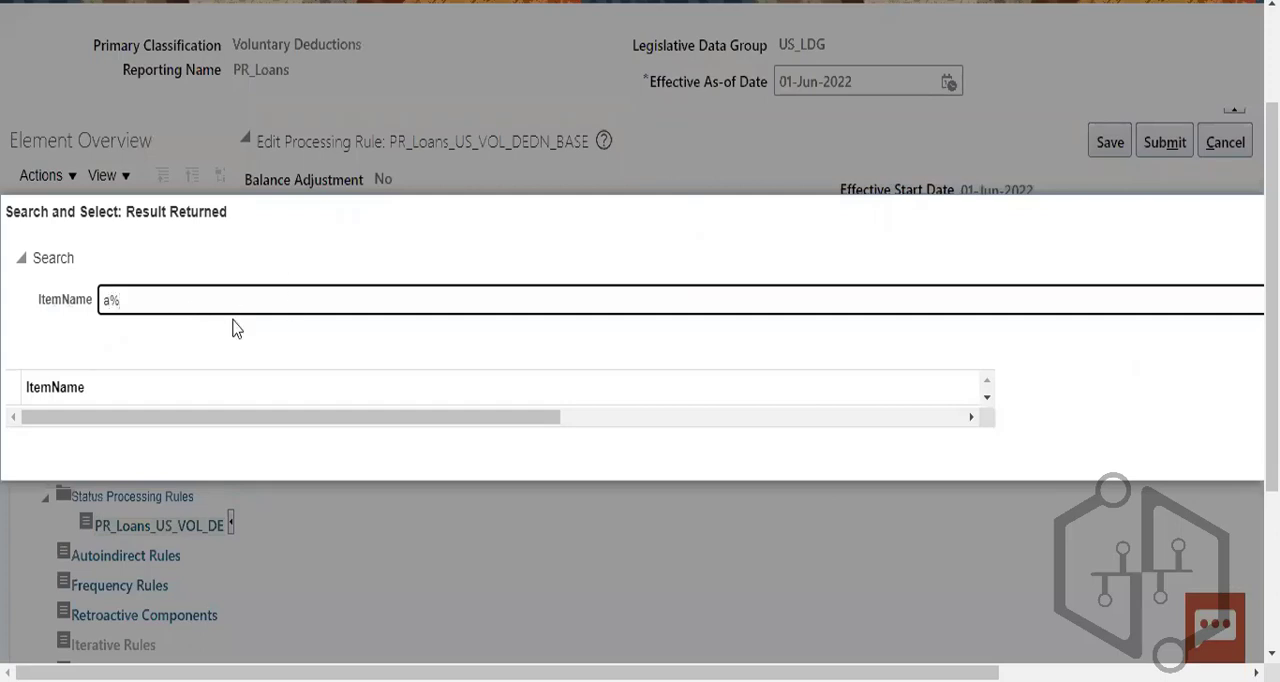
left_click_drag(363, 424, 930, 401)
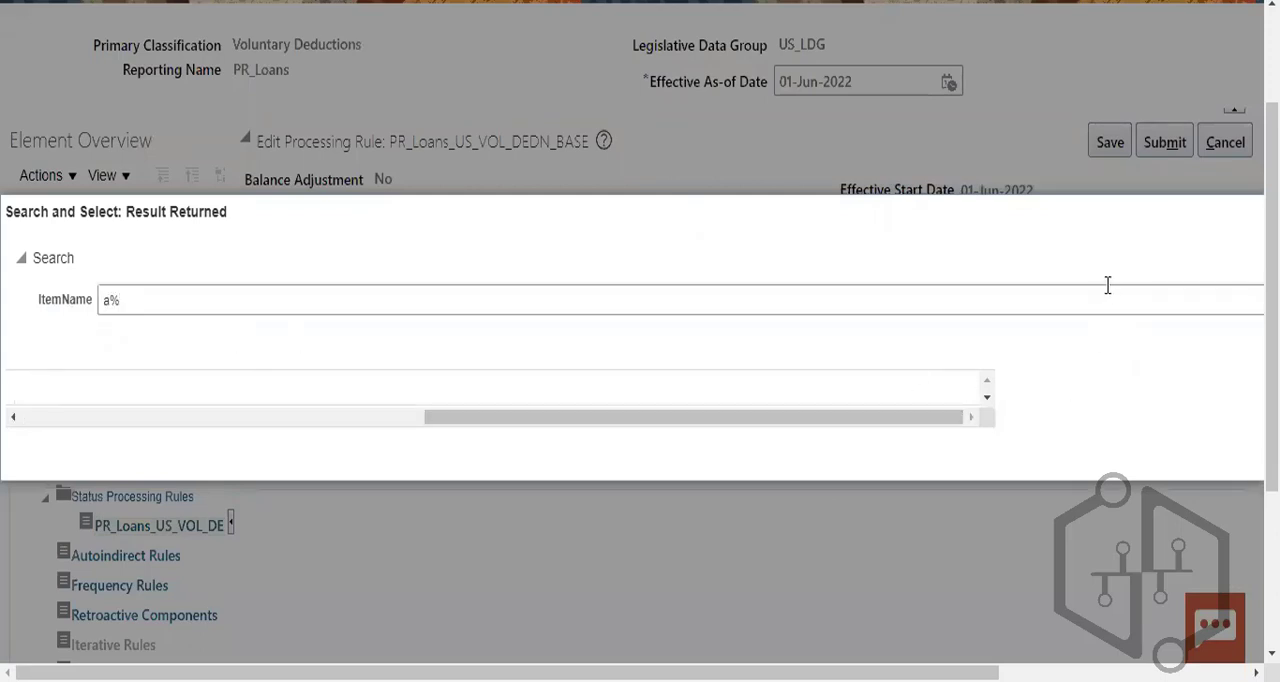
key("Escape")
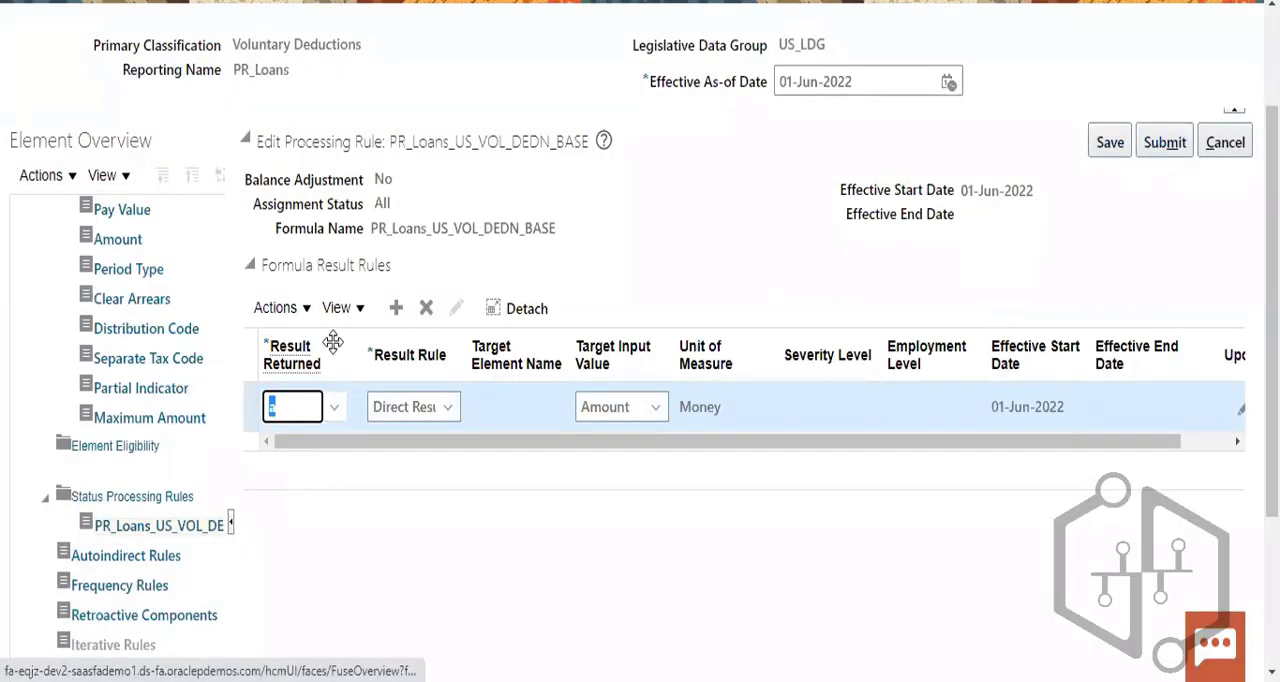
- Reopen the Result Returned lookup and retry the item name search with a%, dismissing the lookup without choosing a value
left_click(335, 410)
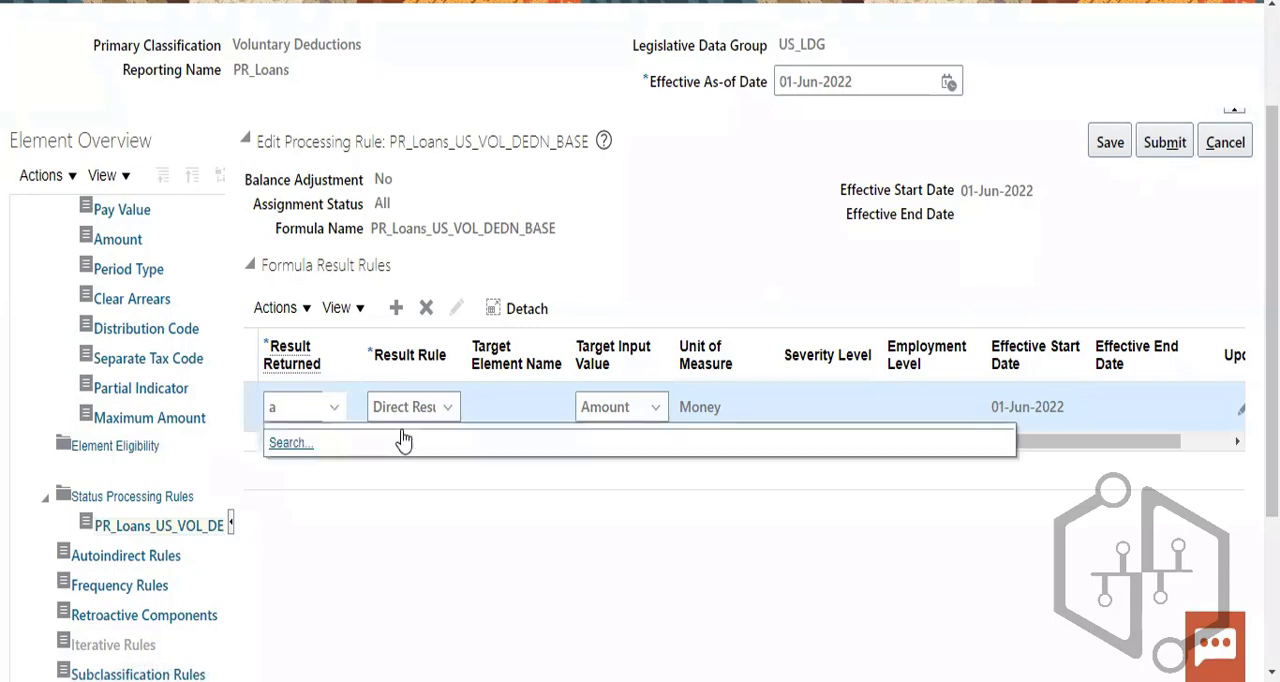
left_click(300, 450)
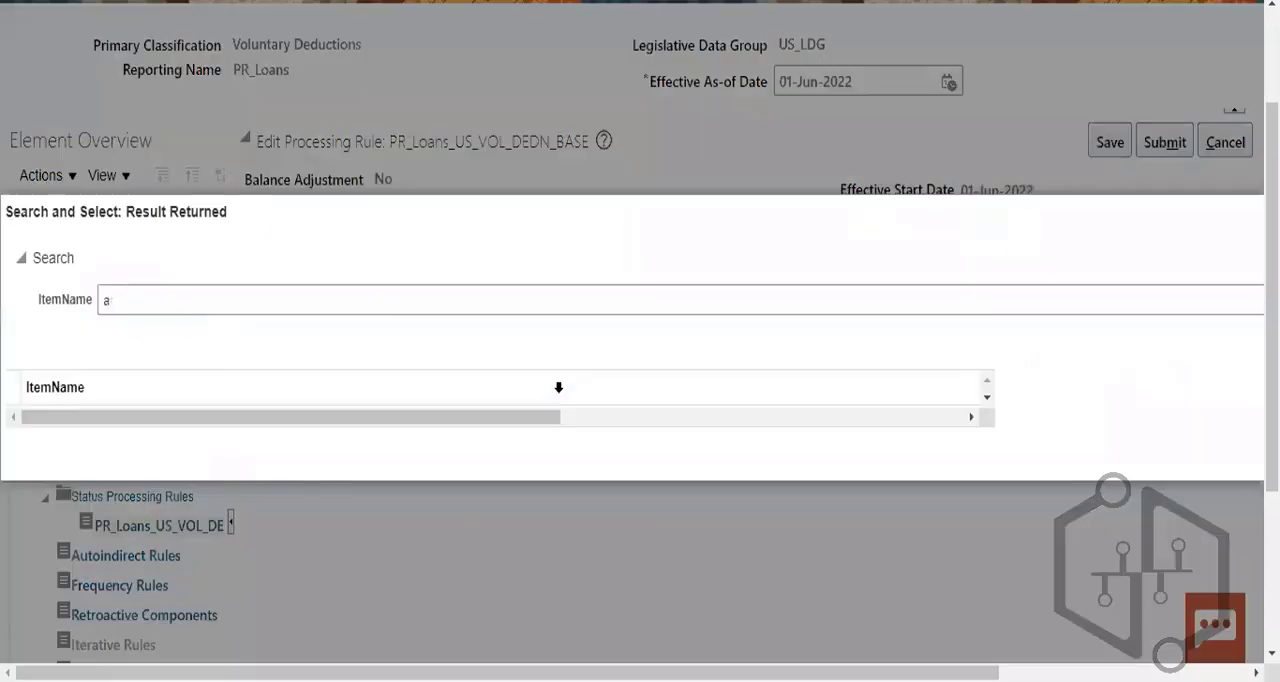
left_click_drag(539, 421, 1268, 442)
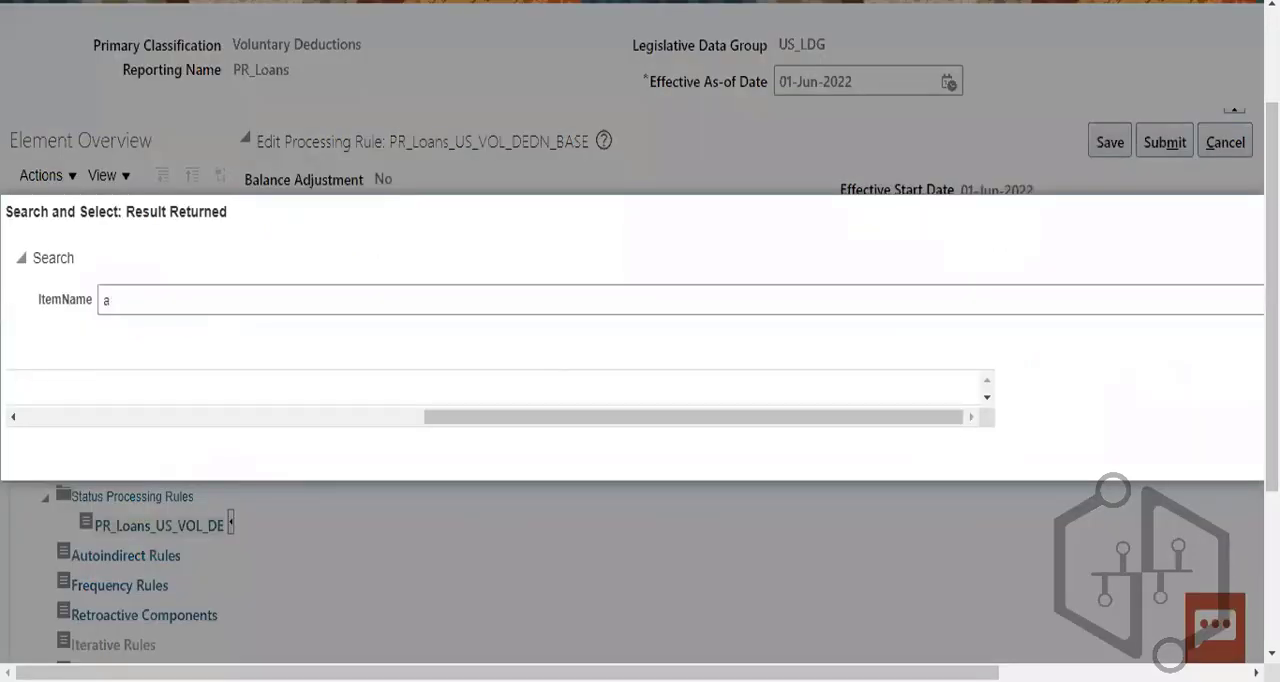
left_click_drag(1272, 400, 1272, 360)
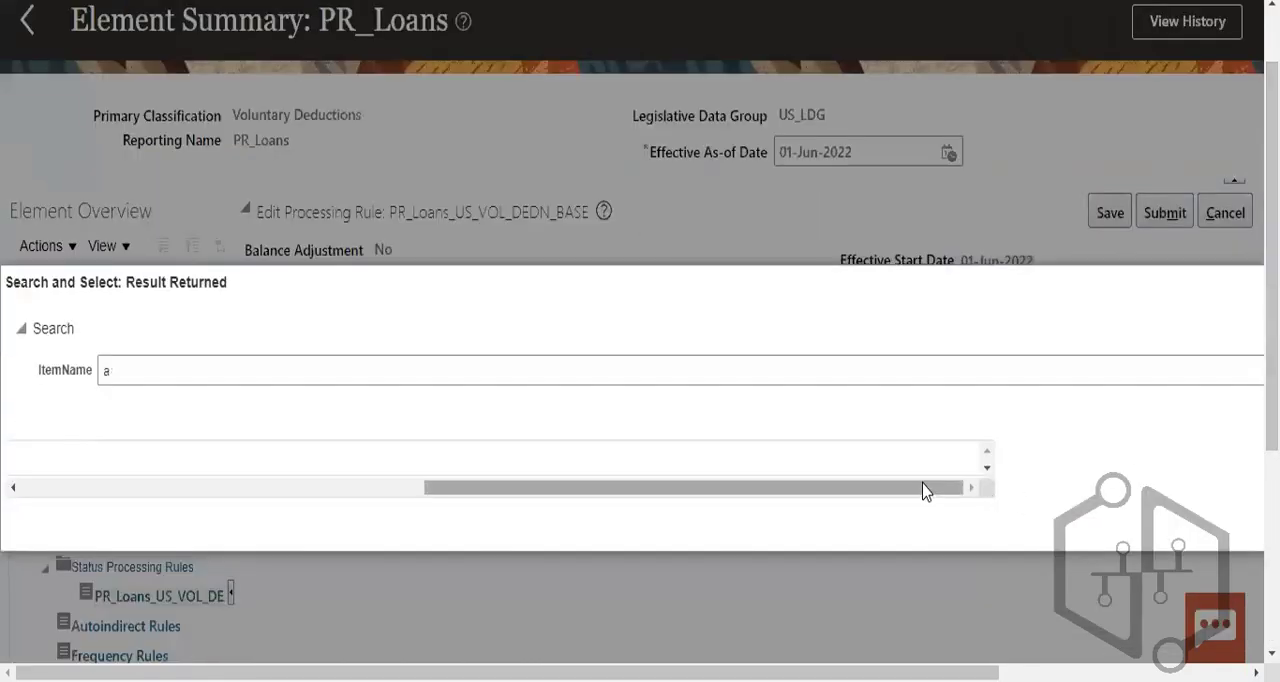
left_click_drag(938, 486, 968, 490)
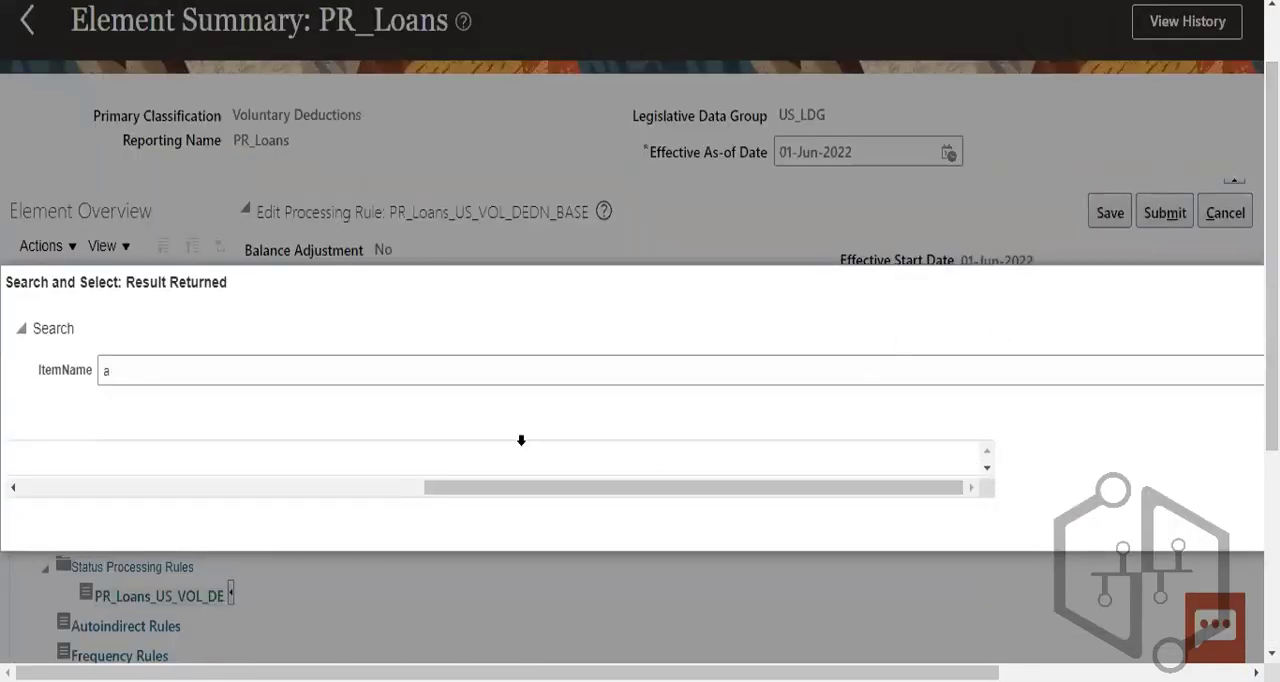
left_click_drag(515, 487, 1135, 360)
left_click(1135, 363)
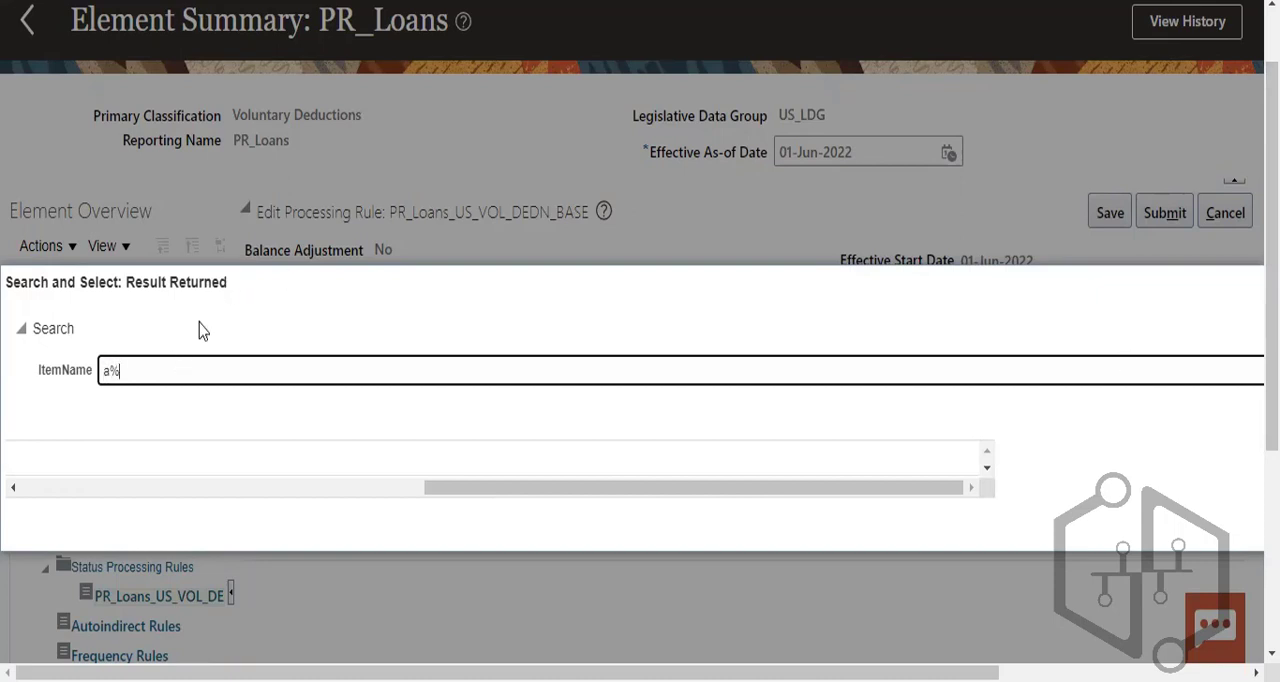
left_click(933, 488)
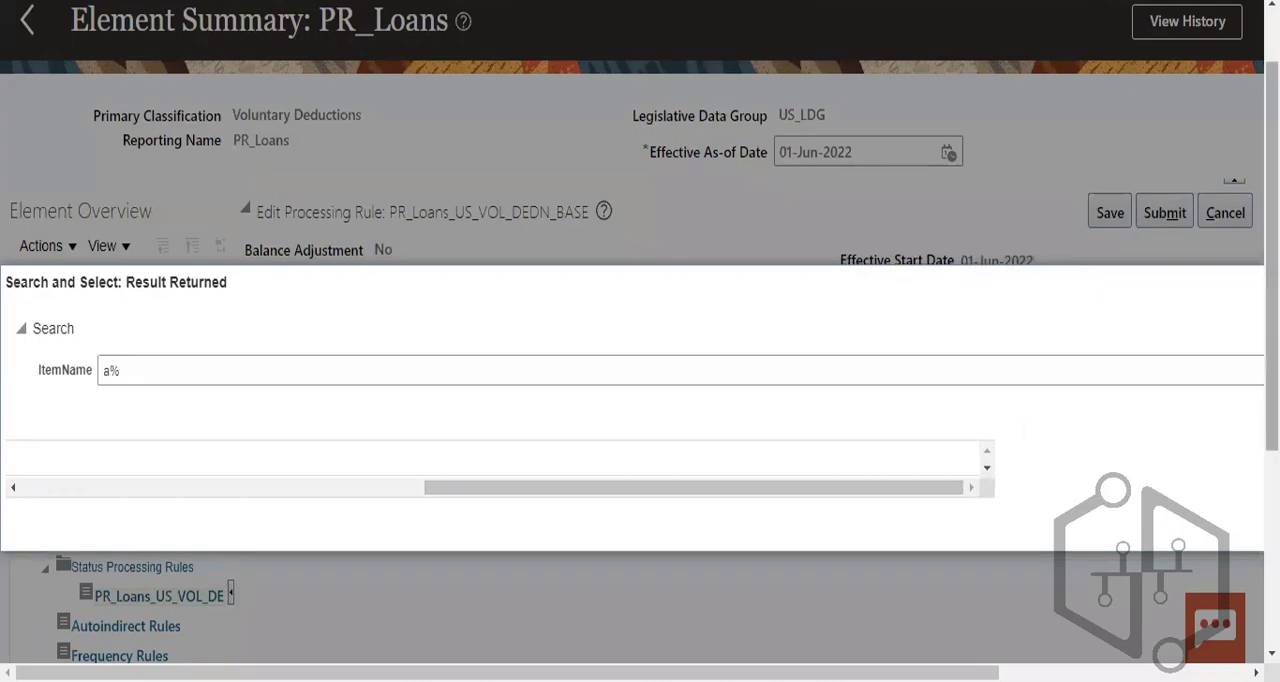
double_click(1250, 363)
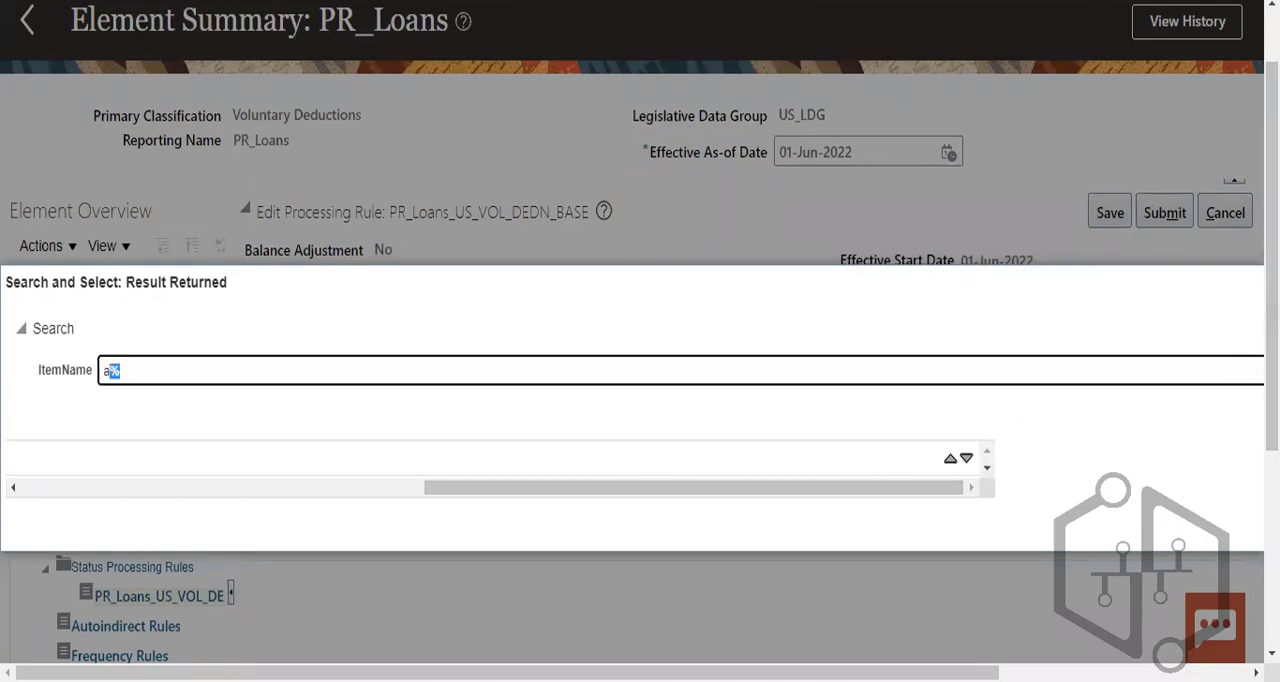
scroll(975, 465, "down", 1)
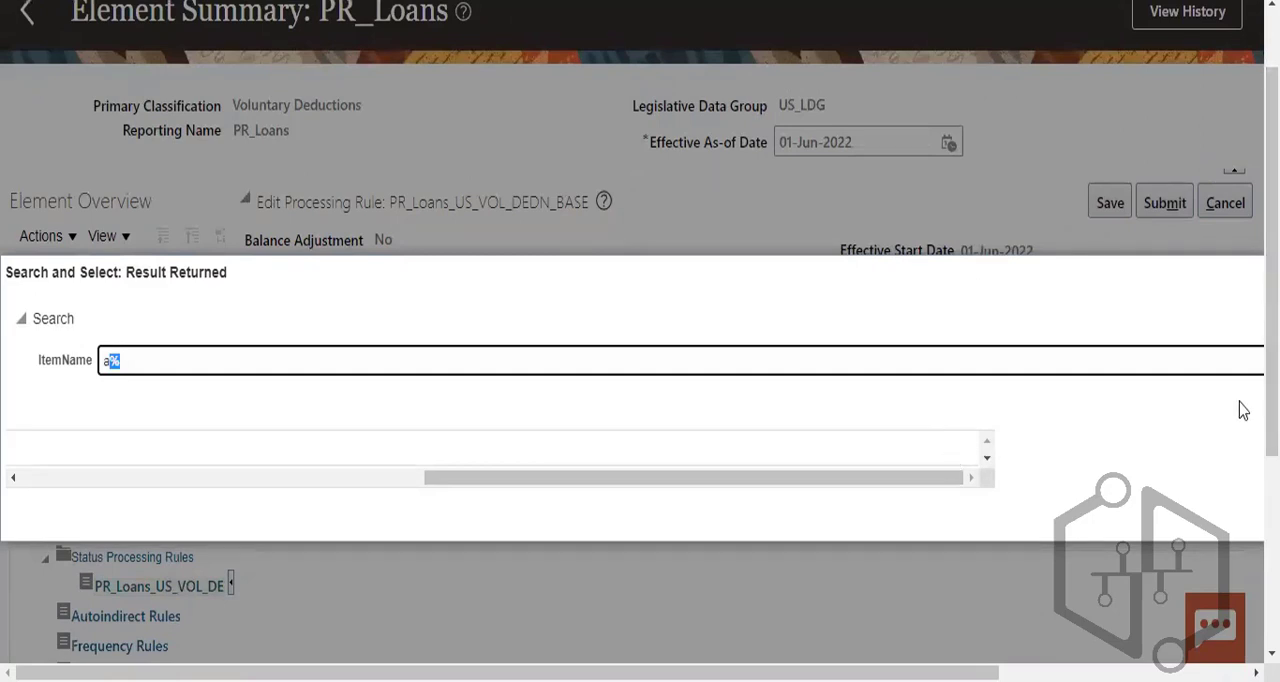
left_click(917, 476)
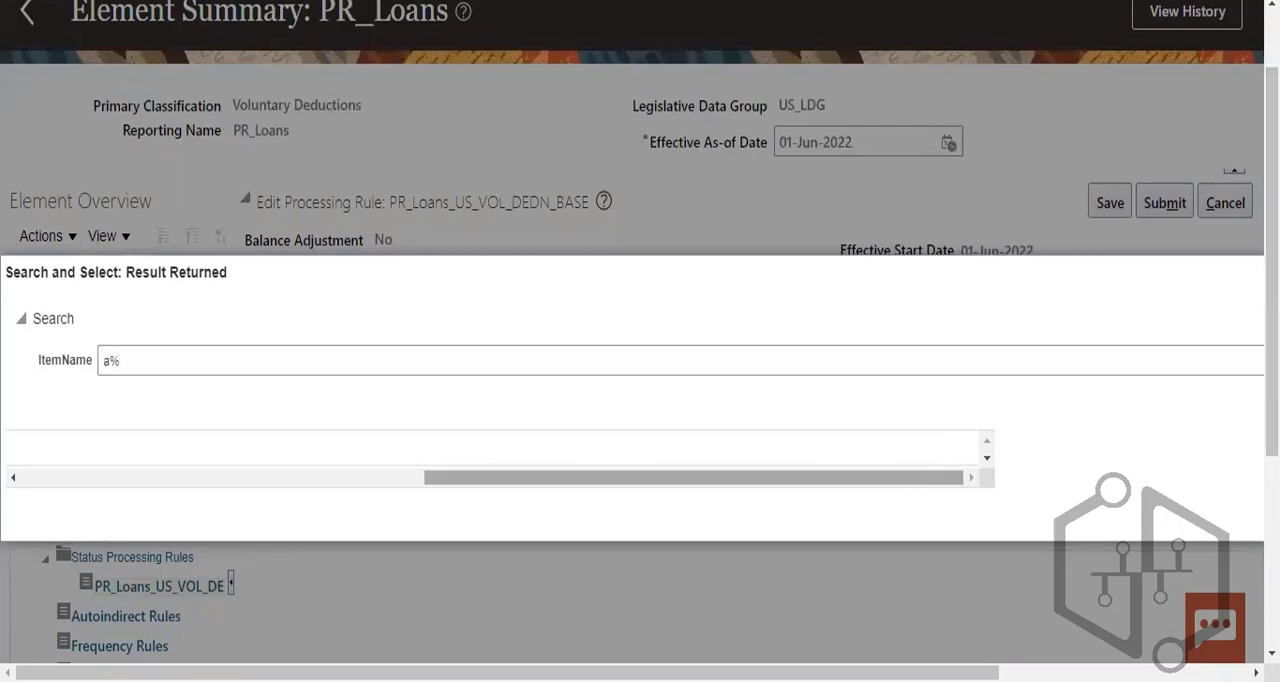
left_click(988, 458)
left_click(1087, 373)
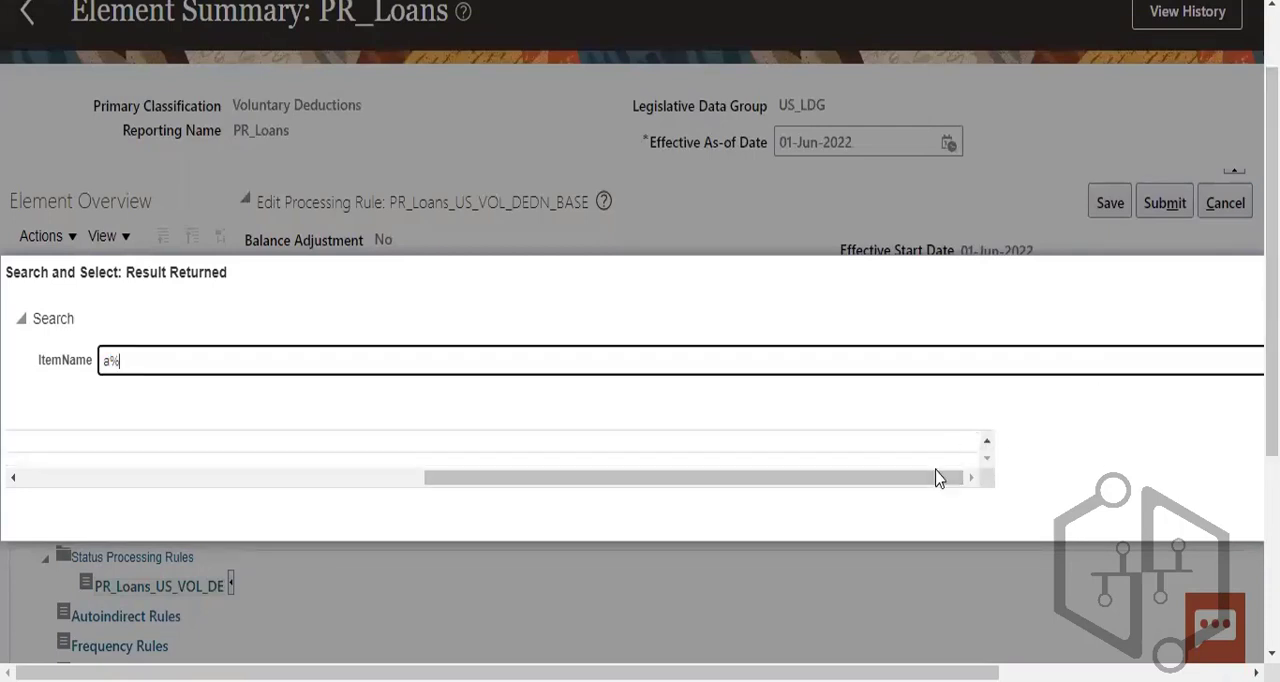
left_click(960, 477)
left_click(1250, 350)
key("Escape")
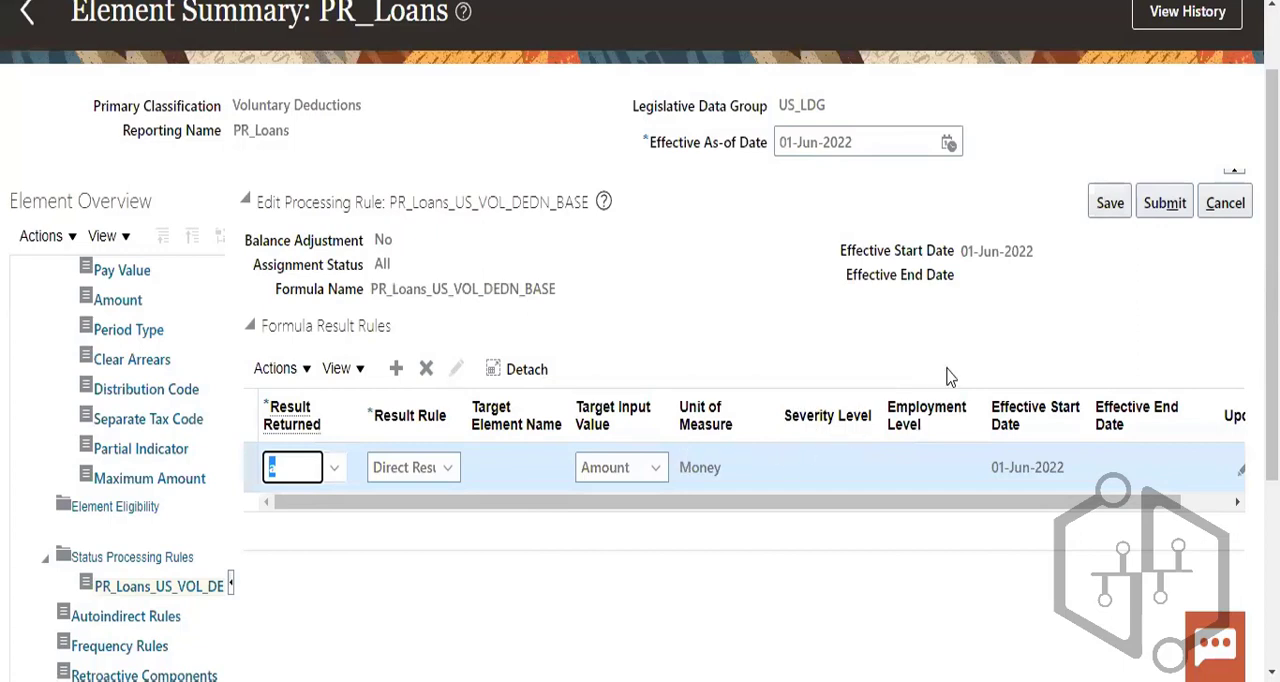
- Try to submit the Direct Result rule, and search its Result Returned item names for A%
left_click(1158, 207)
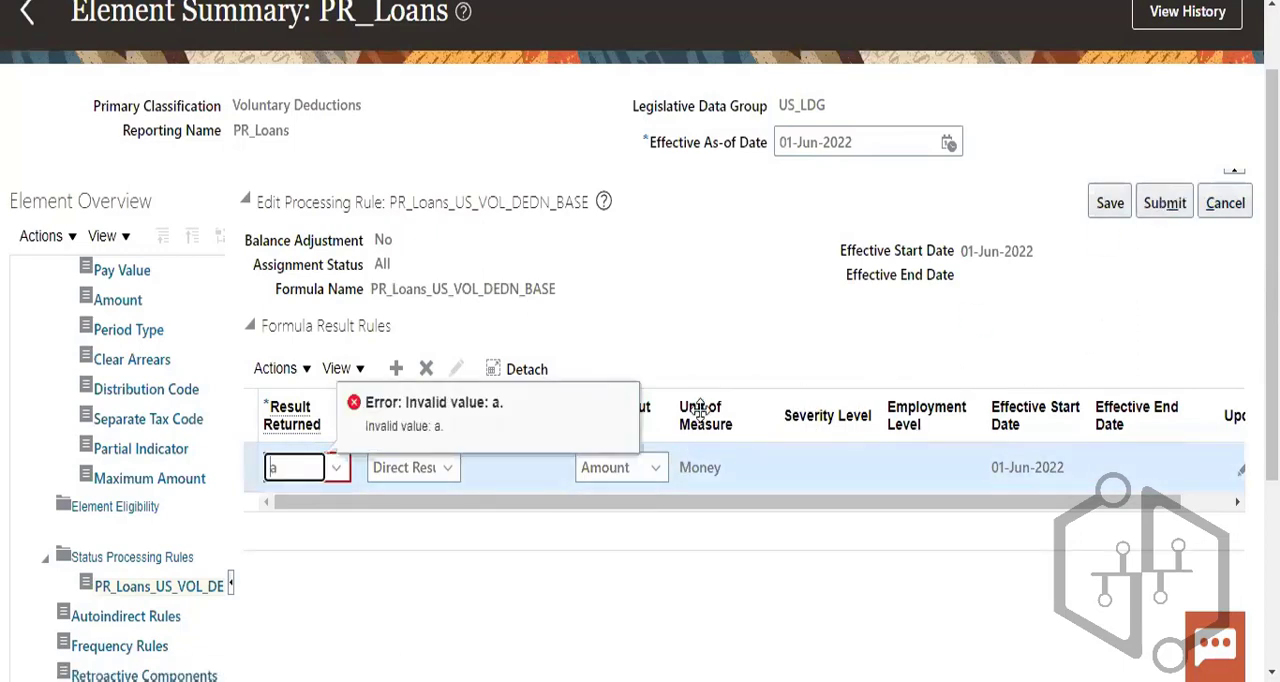
left_click(405, 472)
left_click(499, 384)
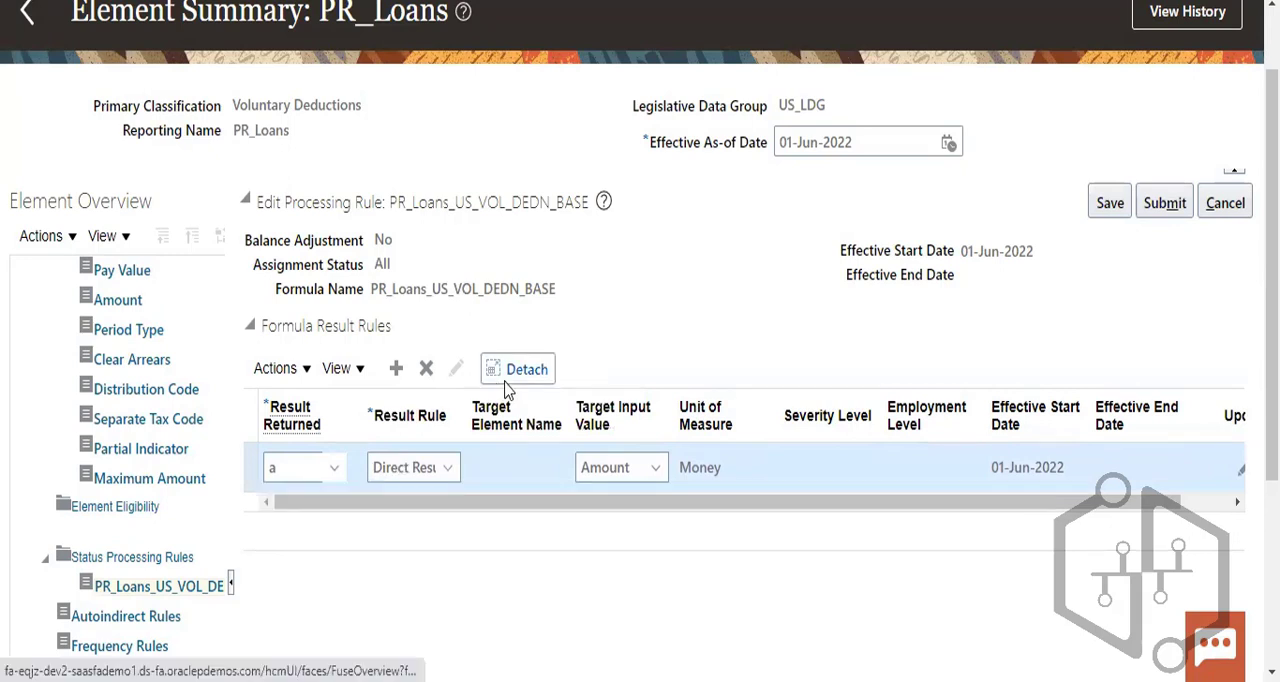
left_click_drag(268, 425, 300, 440)
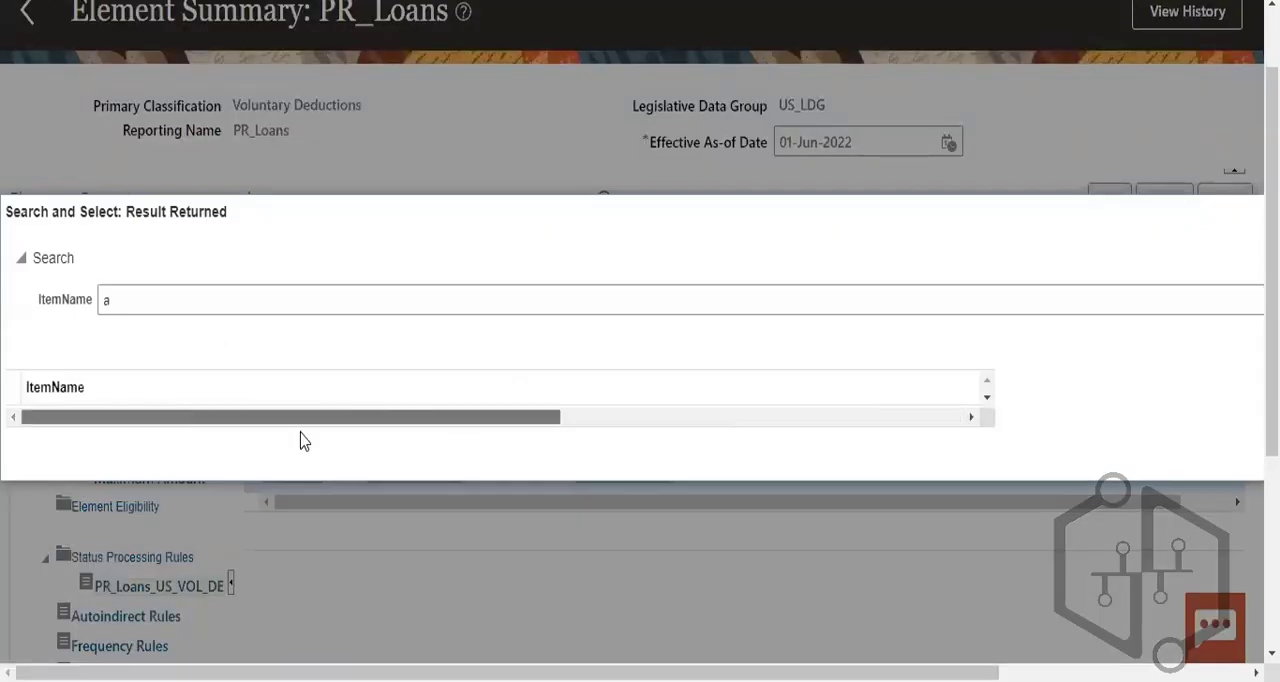
double_click(63, 387)
left_click(140, 301)
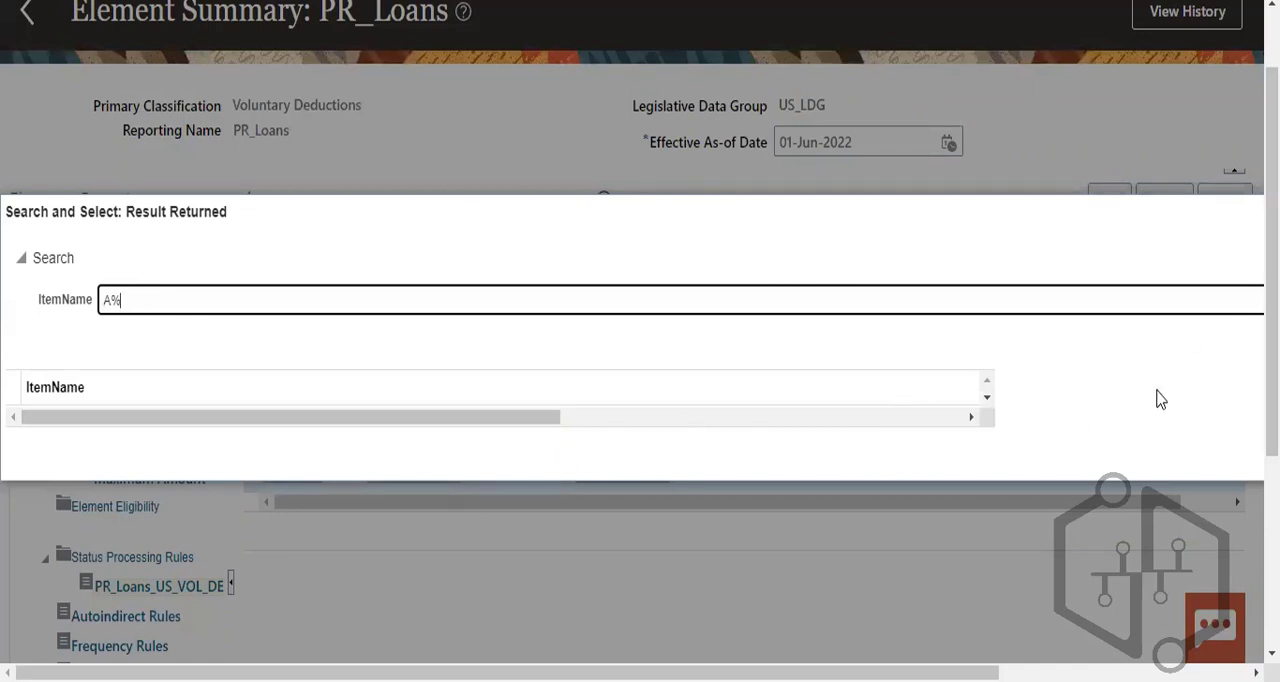
left_click_drag(530, 416, 1048, 491)
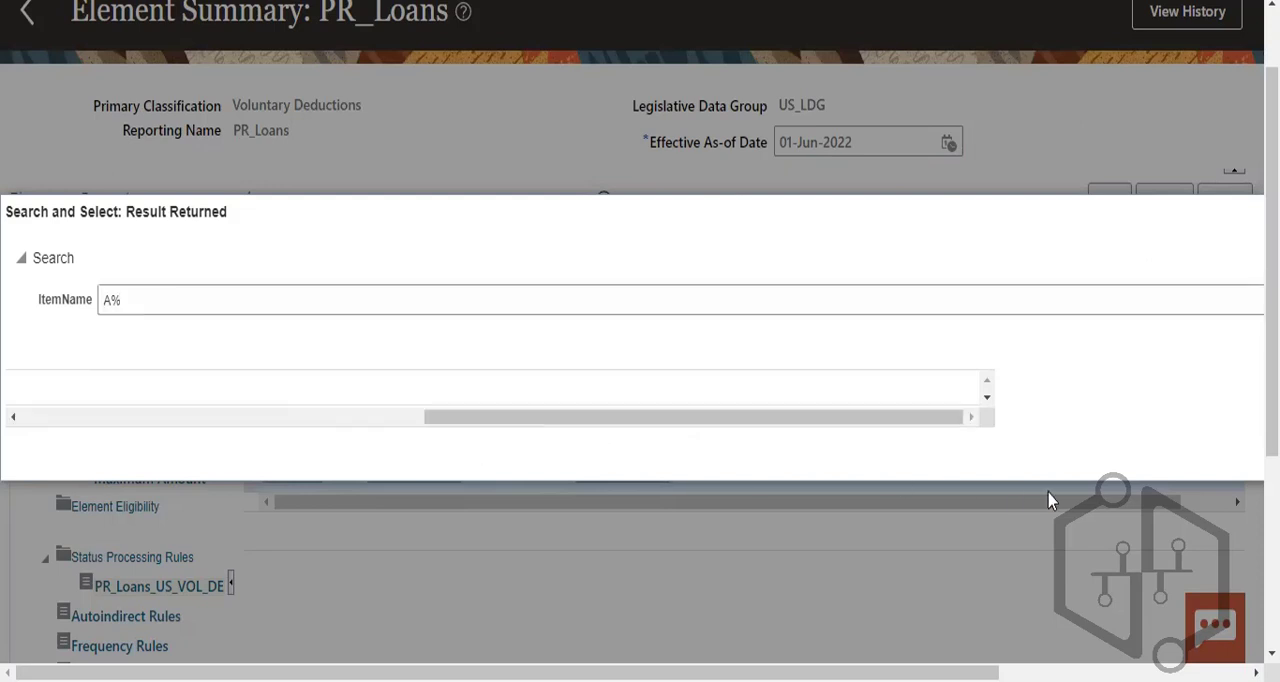
key("Escape")
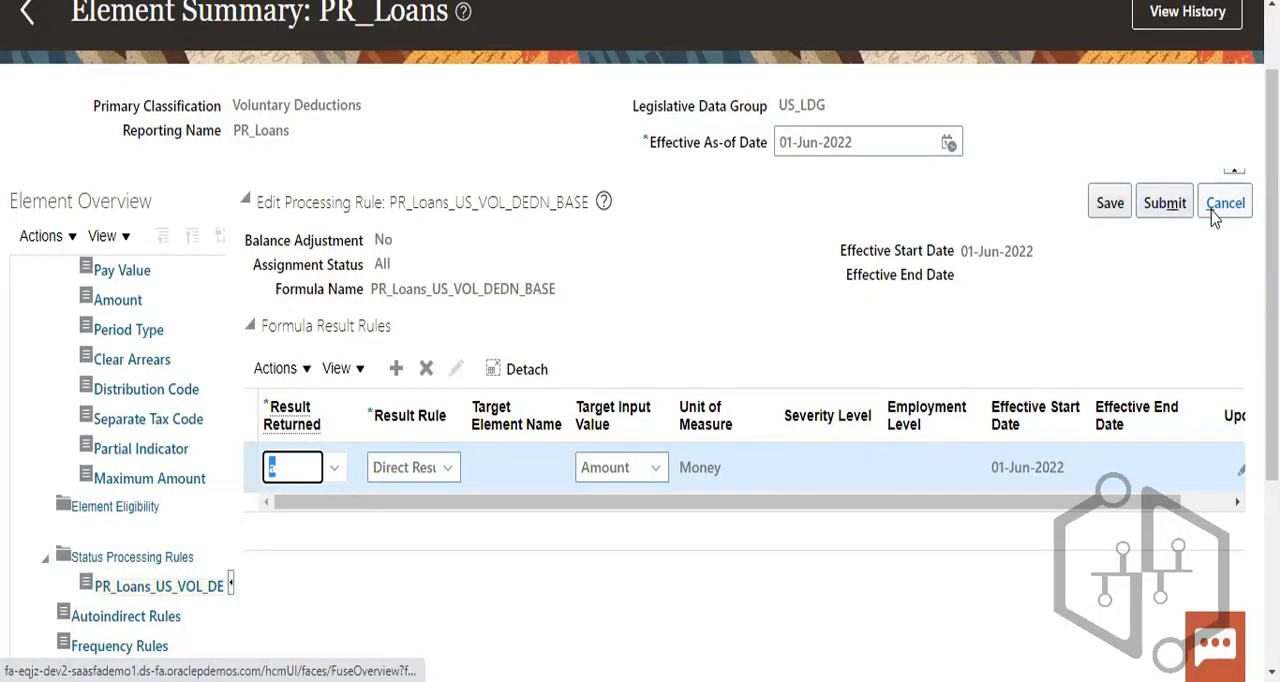
- Cancel the unsaved formula result rule on the PR_Loans_US_VOL_DEDN_BASE processing rule
left_click_drag(374, 289, 532, 283)
right_click(532, 283)
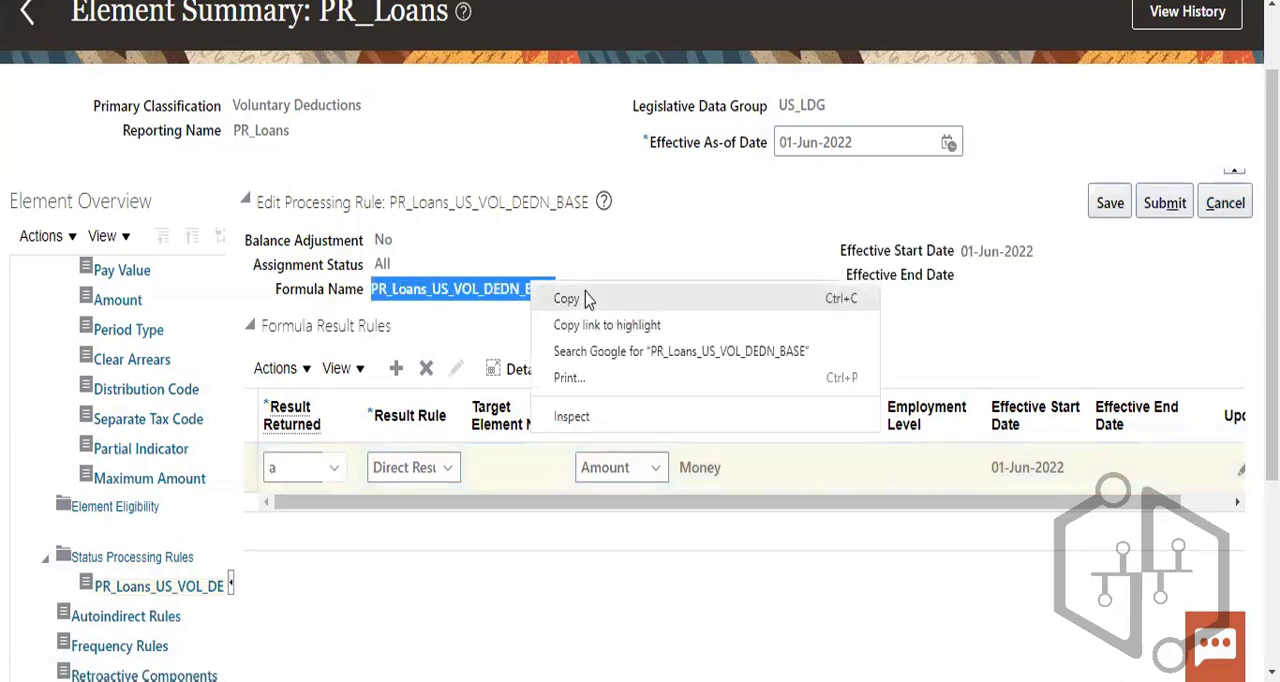
left_click(1235, 175)
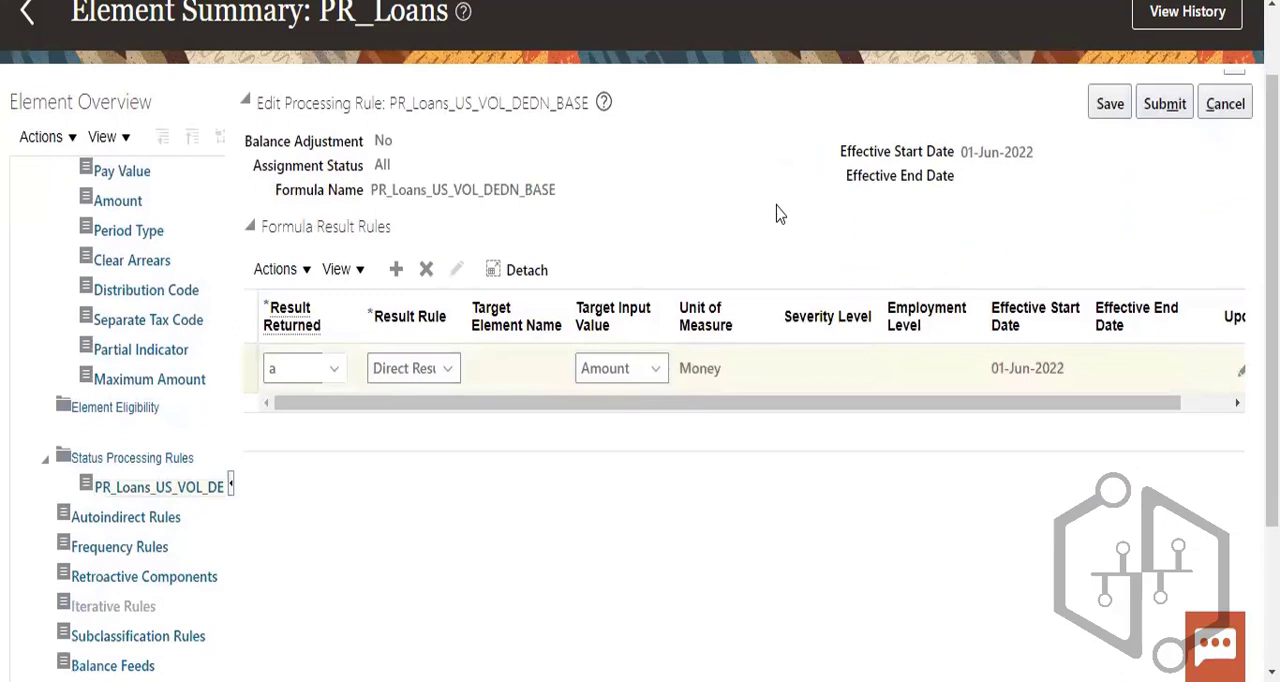
left_click(1226, 103)
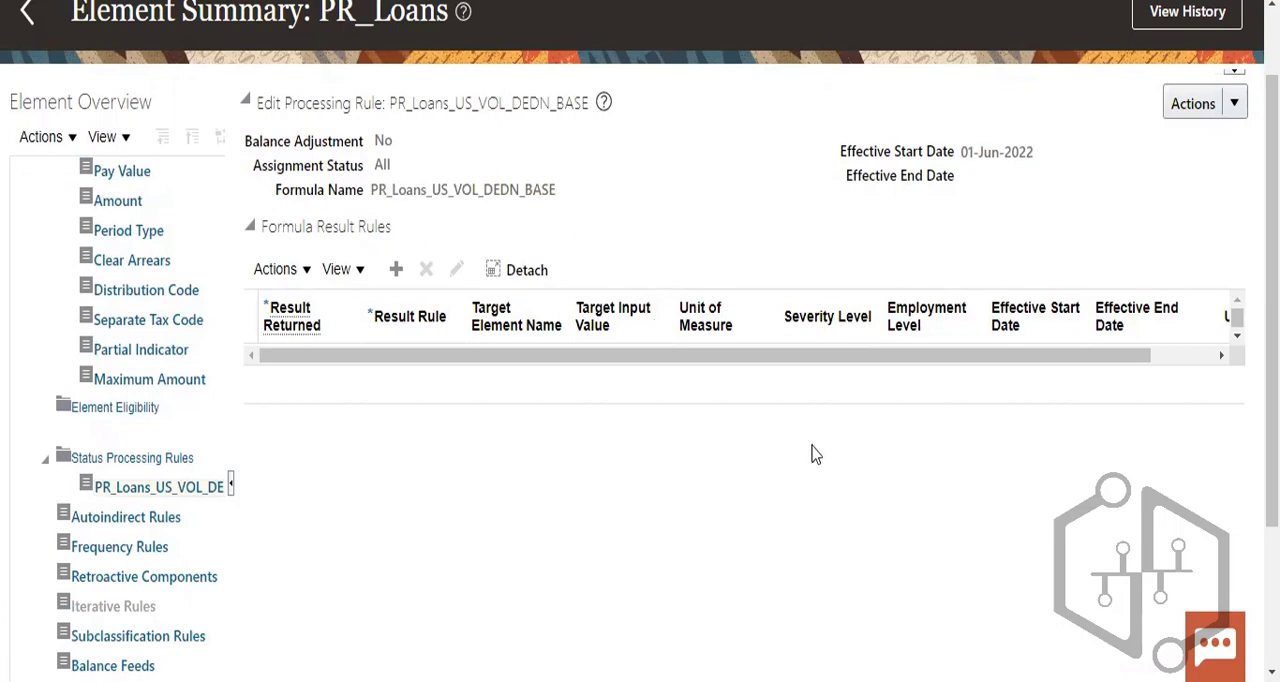
- Check the actions available for the processing rule and return to the Elements search page
scroll(812, 457, "down", 2)
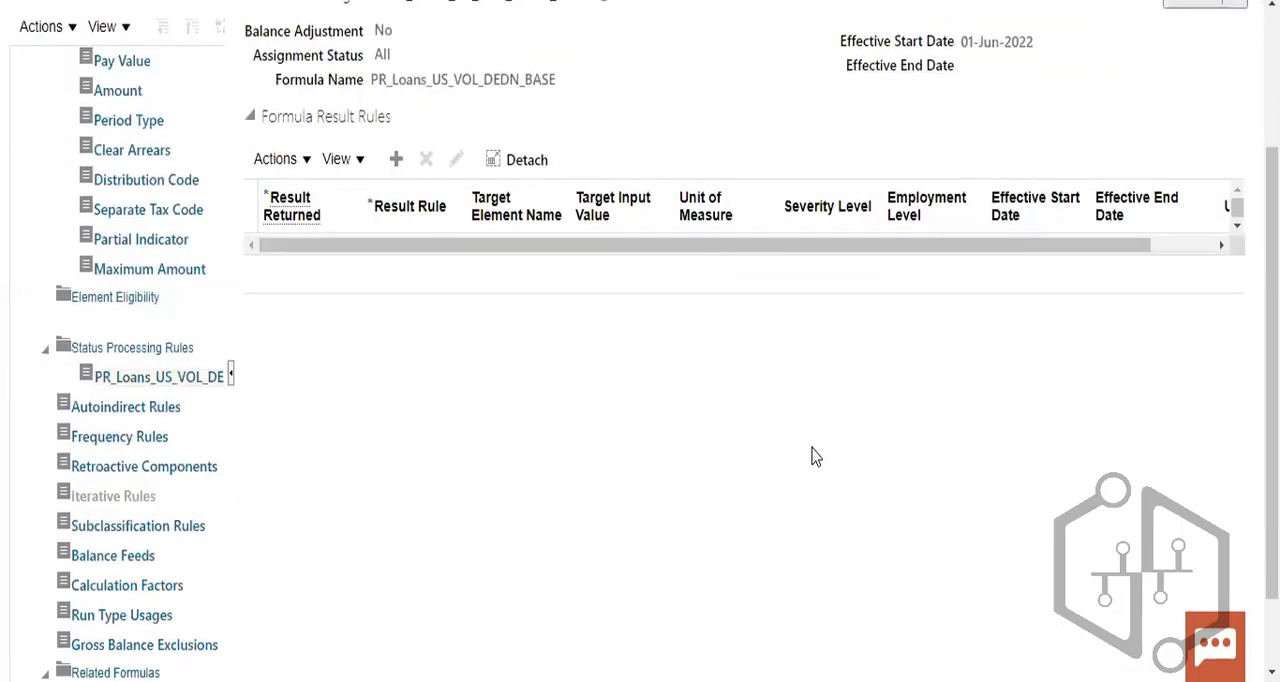
scroll(812, 457, "down", 2)
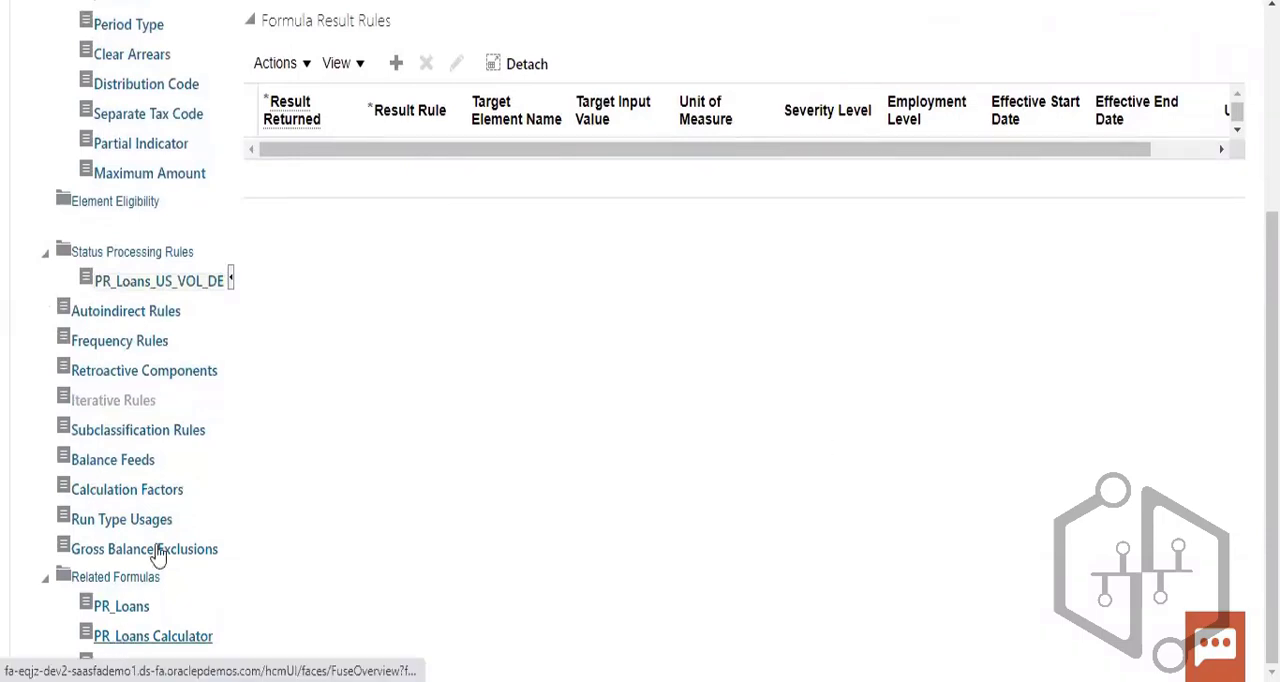
scroll(457, 476, "up", 5)
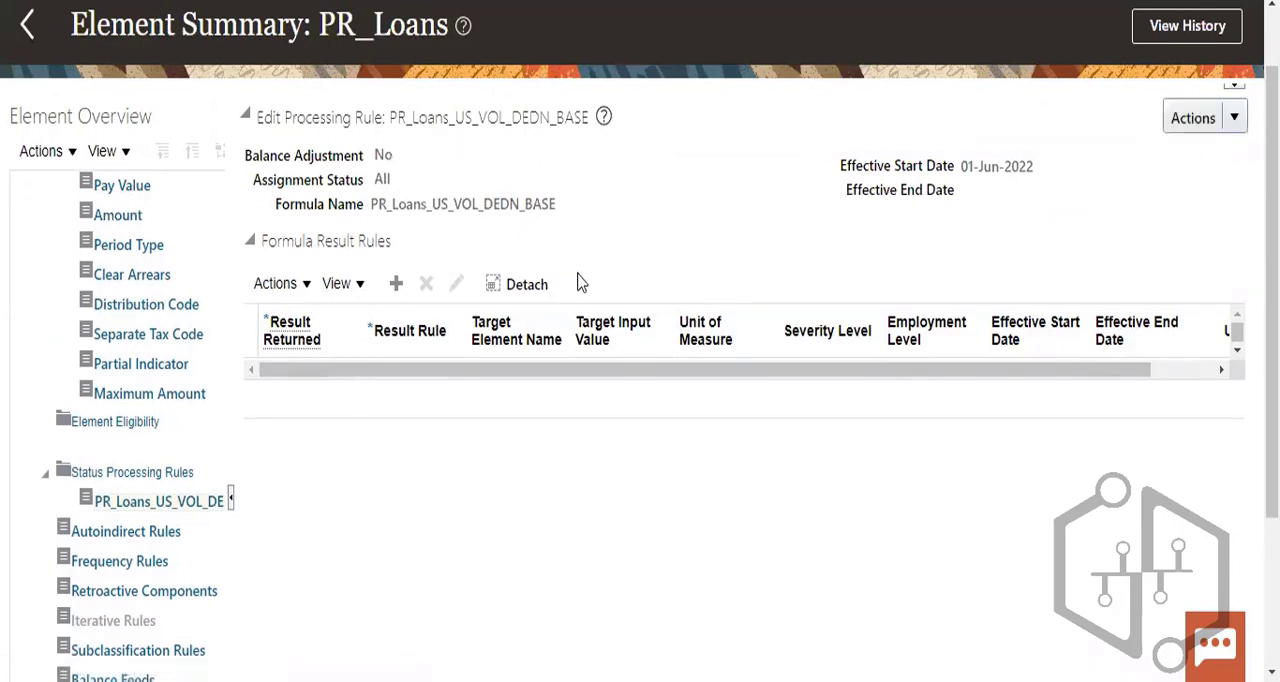
left_click(1236, 120)
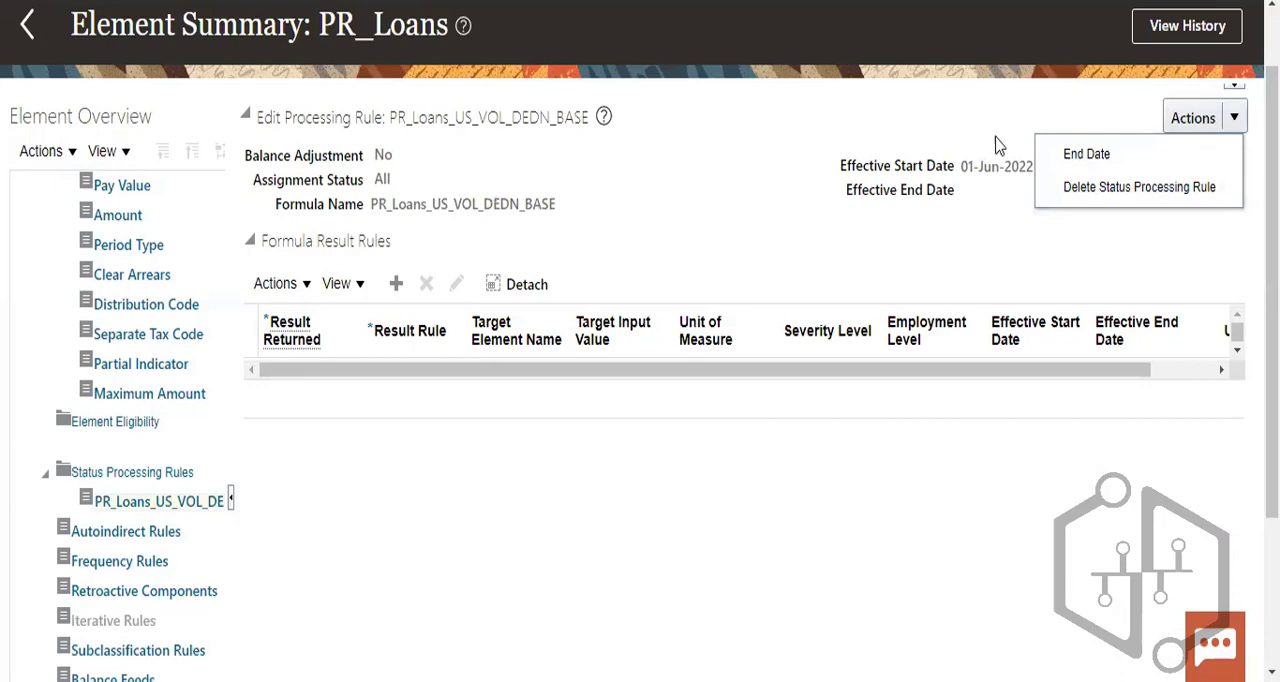
scroll(997, 142, "up", 1)
left_click(26, 112)
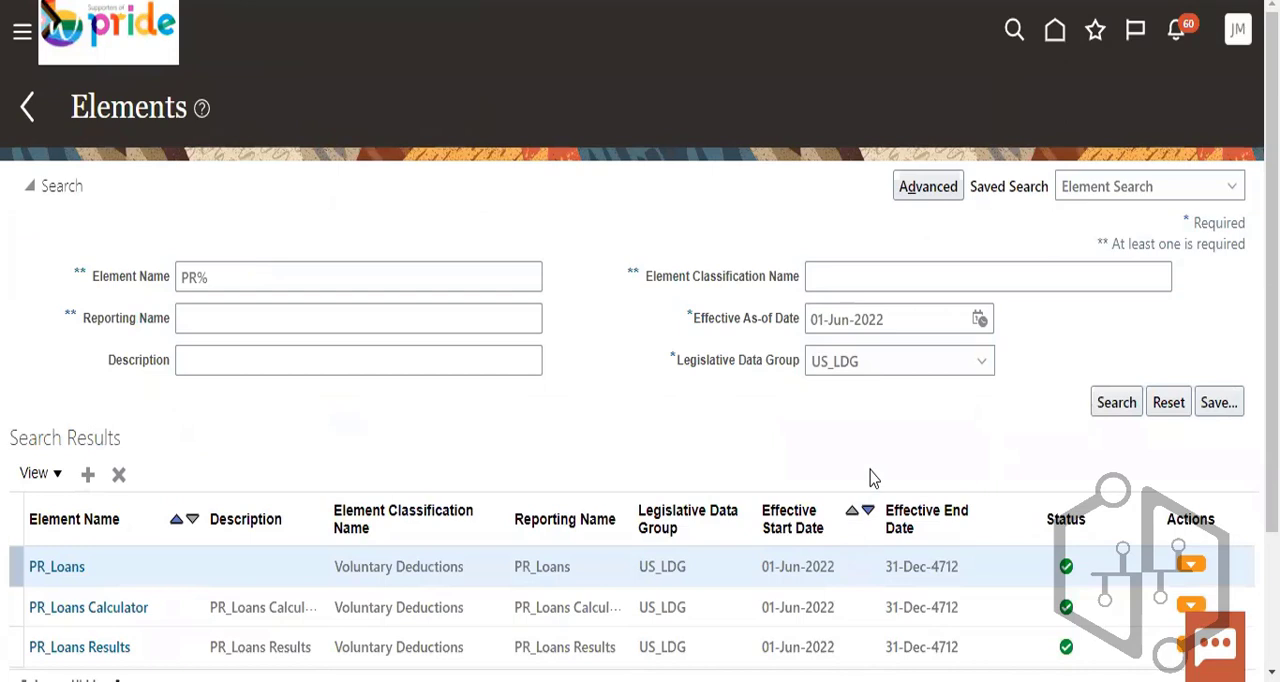
- Examine the element classifications of PR_Loans, PR_Loans Calculator and PR_Loans Results in the search results
scroll(871, 470, "down", 2)
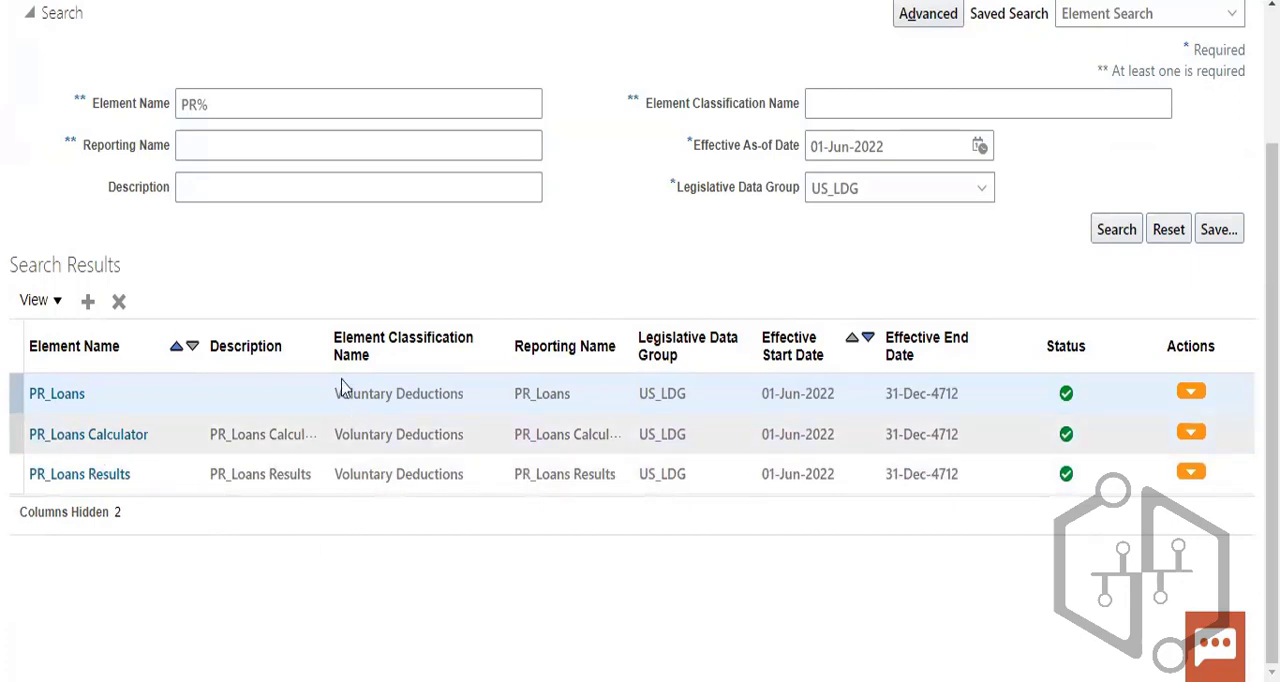
left_click_drag(332, 435, 420, 378)
left_click(420, 380)
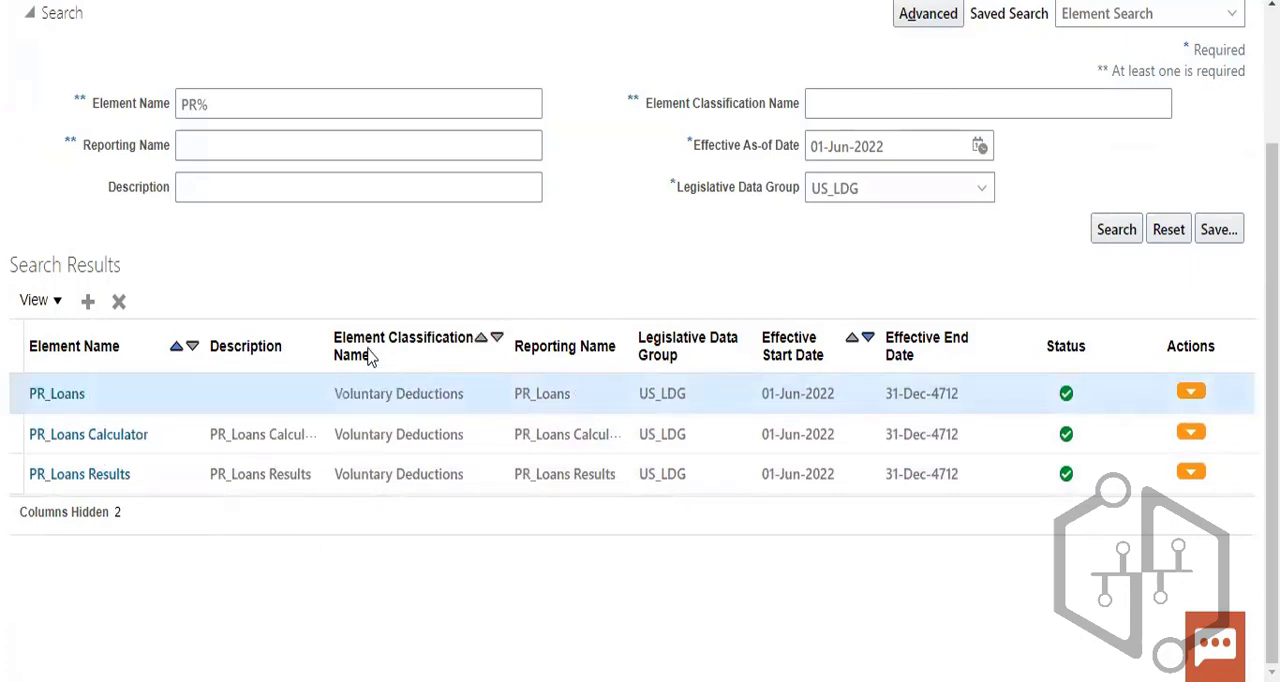
triple_click(379, 397)
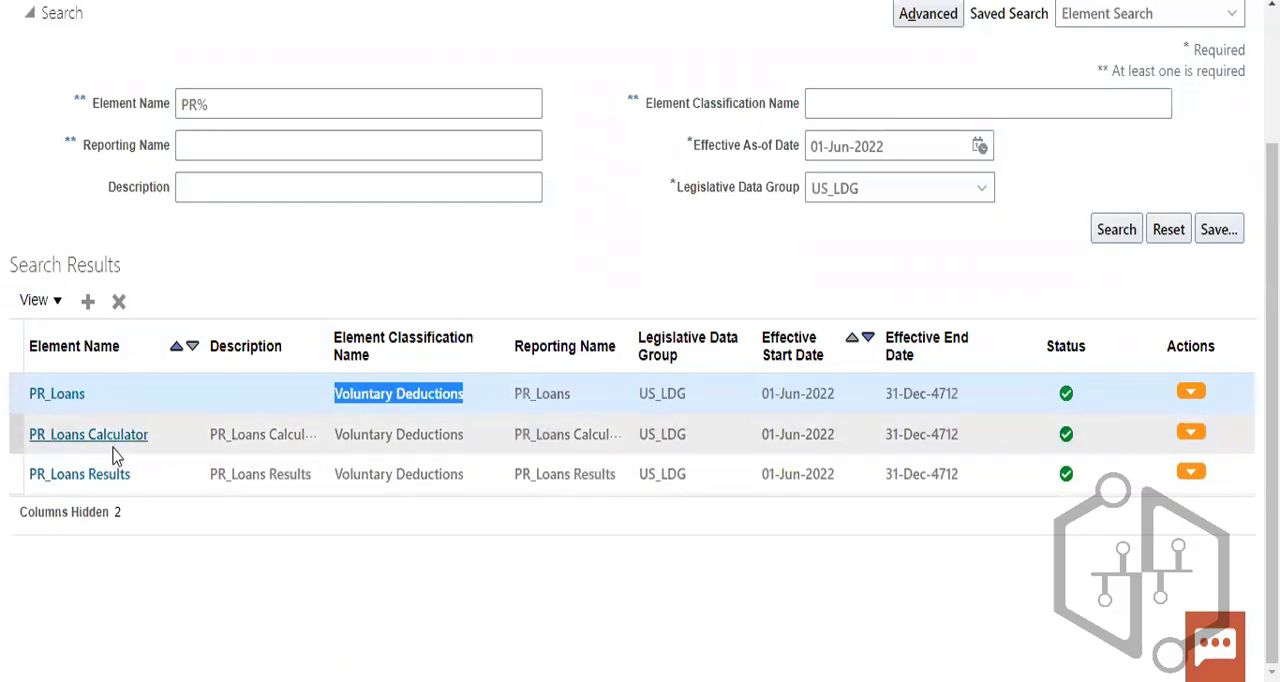
left_click(471, 464)
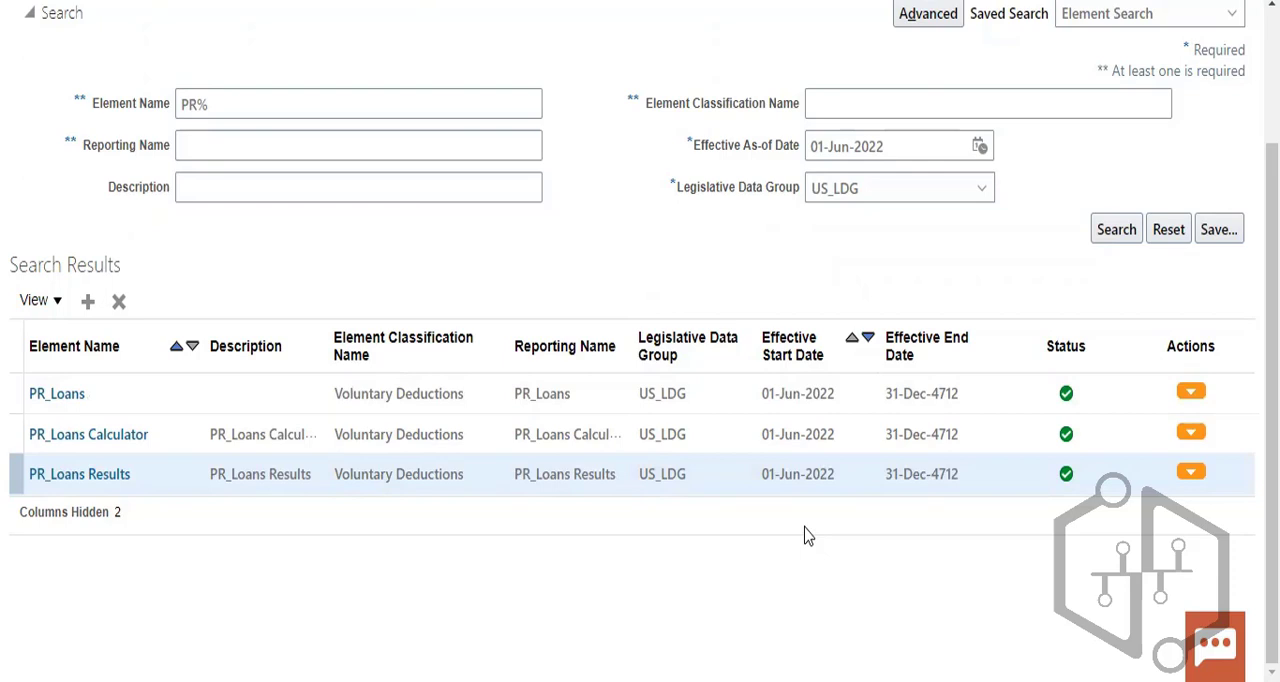
- Review the element details and processing rules of PR_Loans Results, and leave the element for the home page without saving changes
left_click(108, 476)
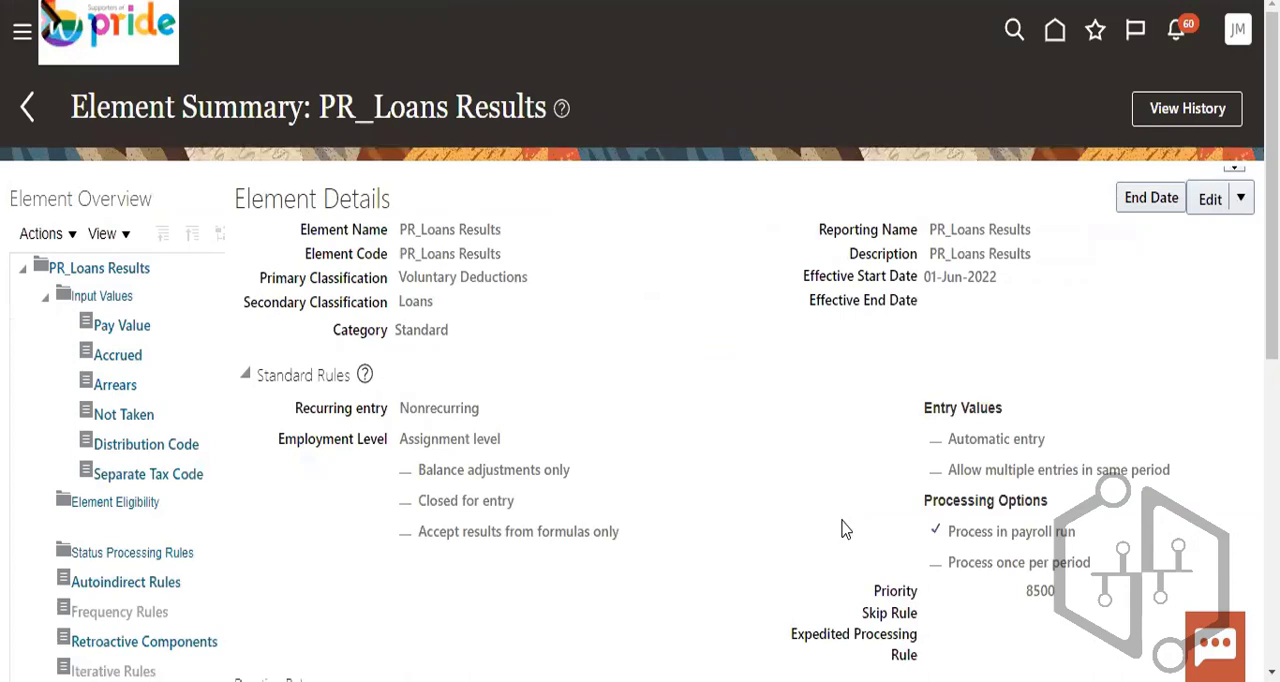
scroll(945, 445, "down", 2)
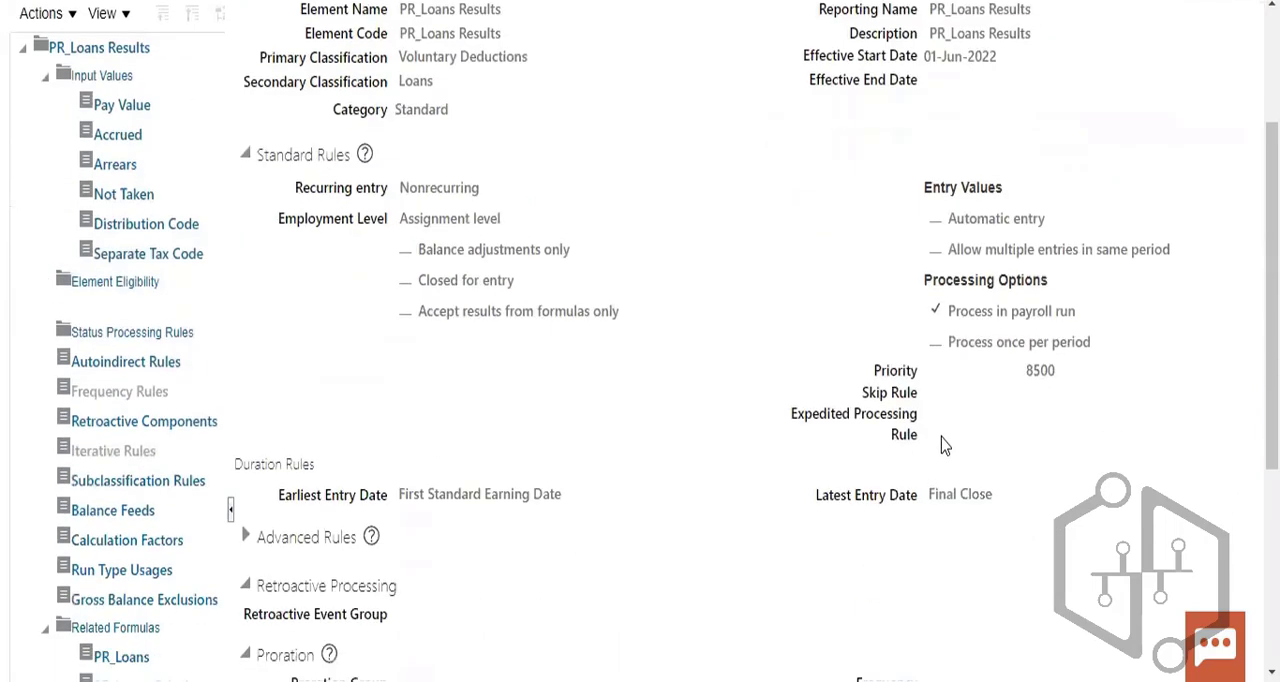
scroll(1068, 486, "down", 3)
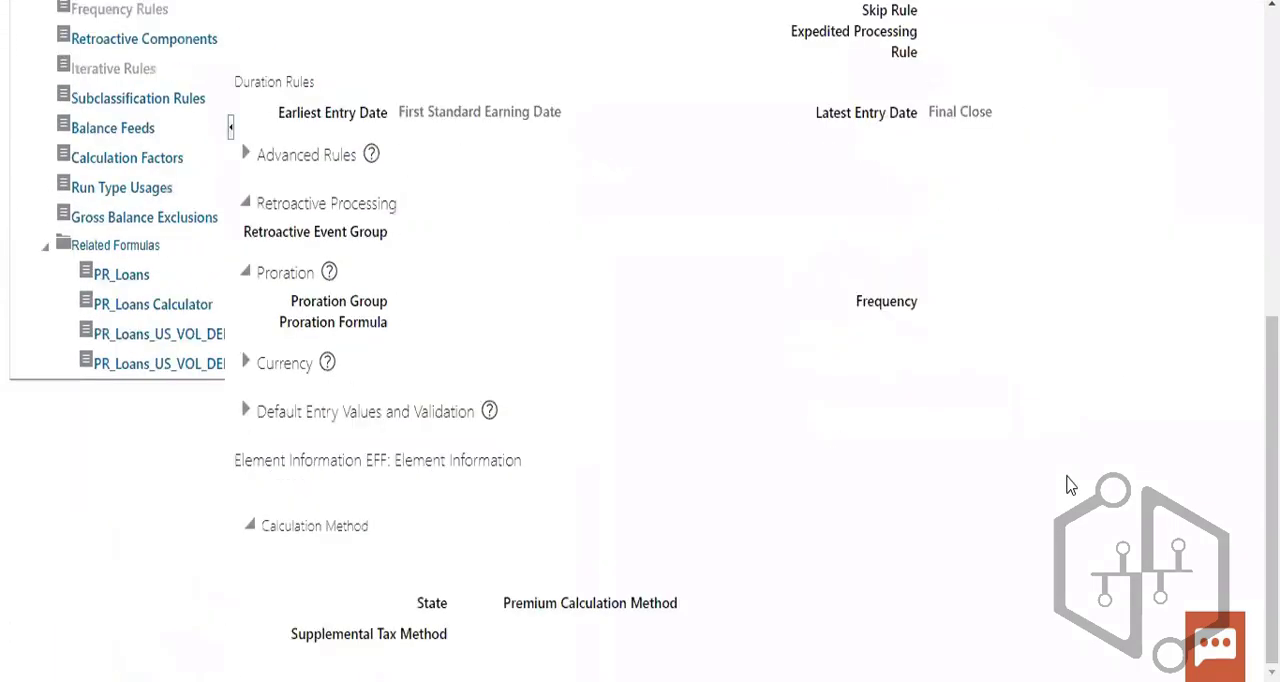
scroll(1068, 486, "up", 5)
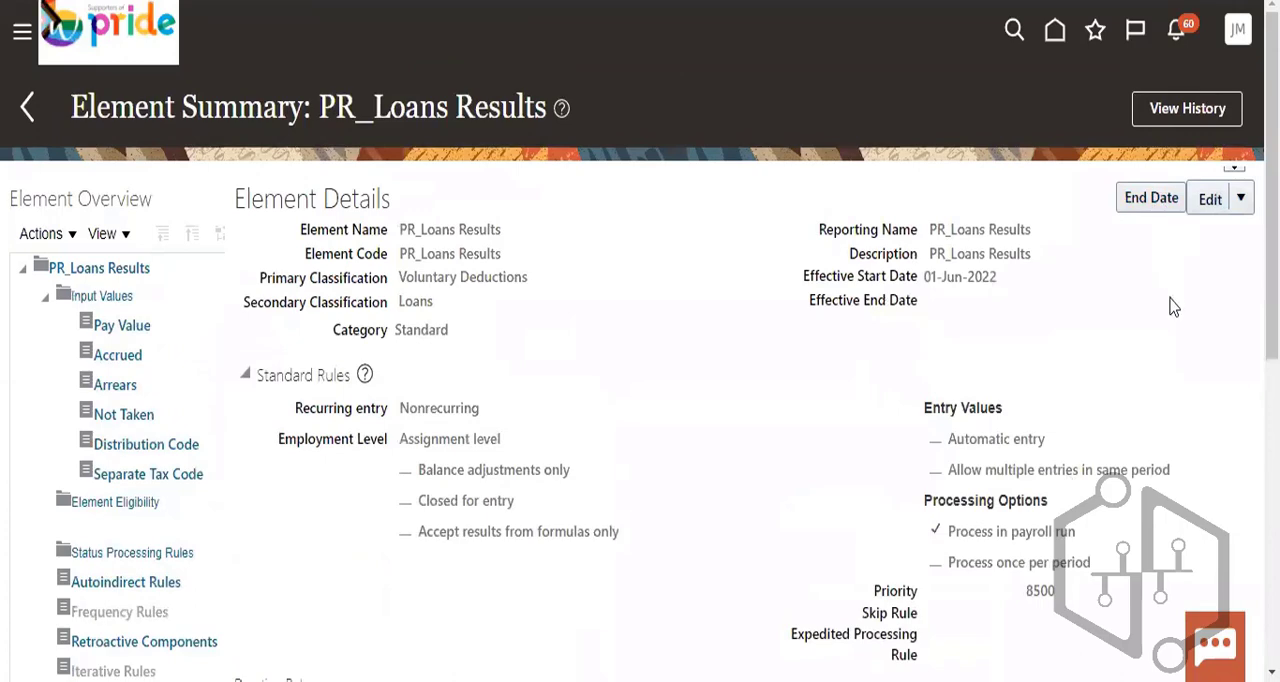
scroll(1178, 315, "down", 3)
scroll(1183, 323, "up", 3)
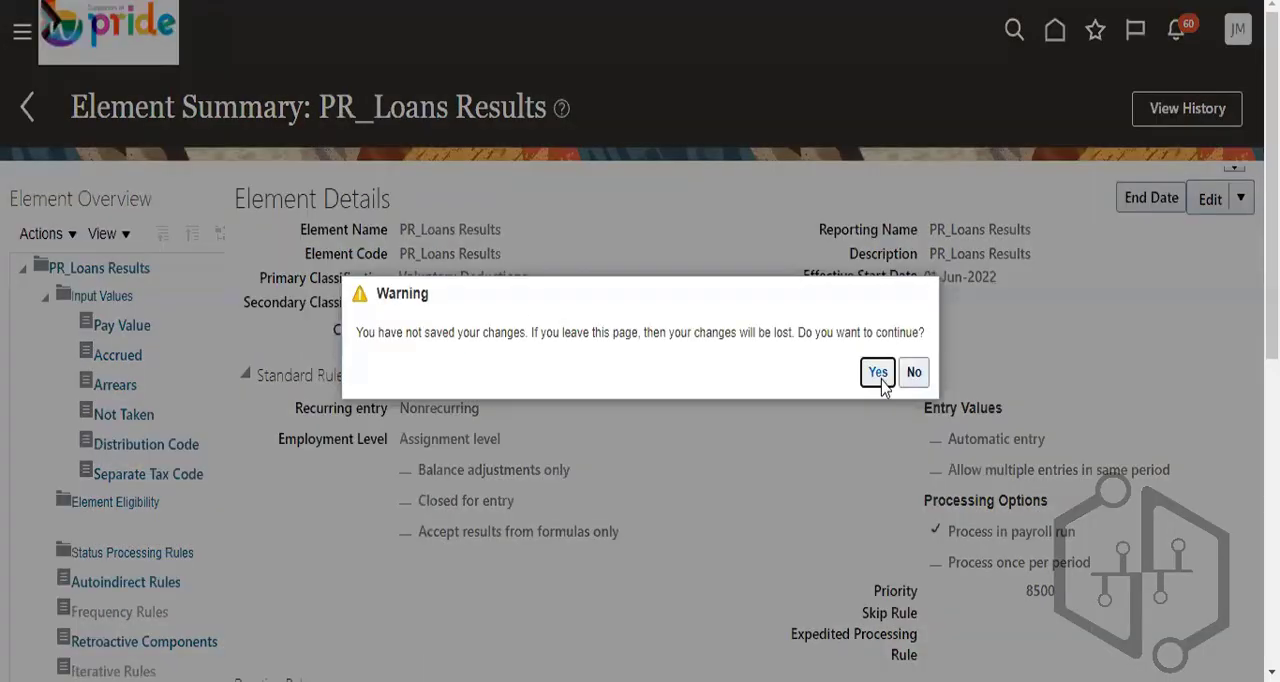
left_click(877, 371)
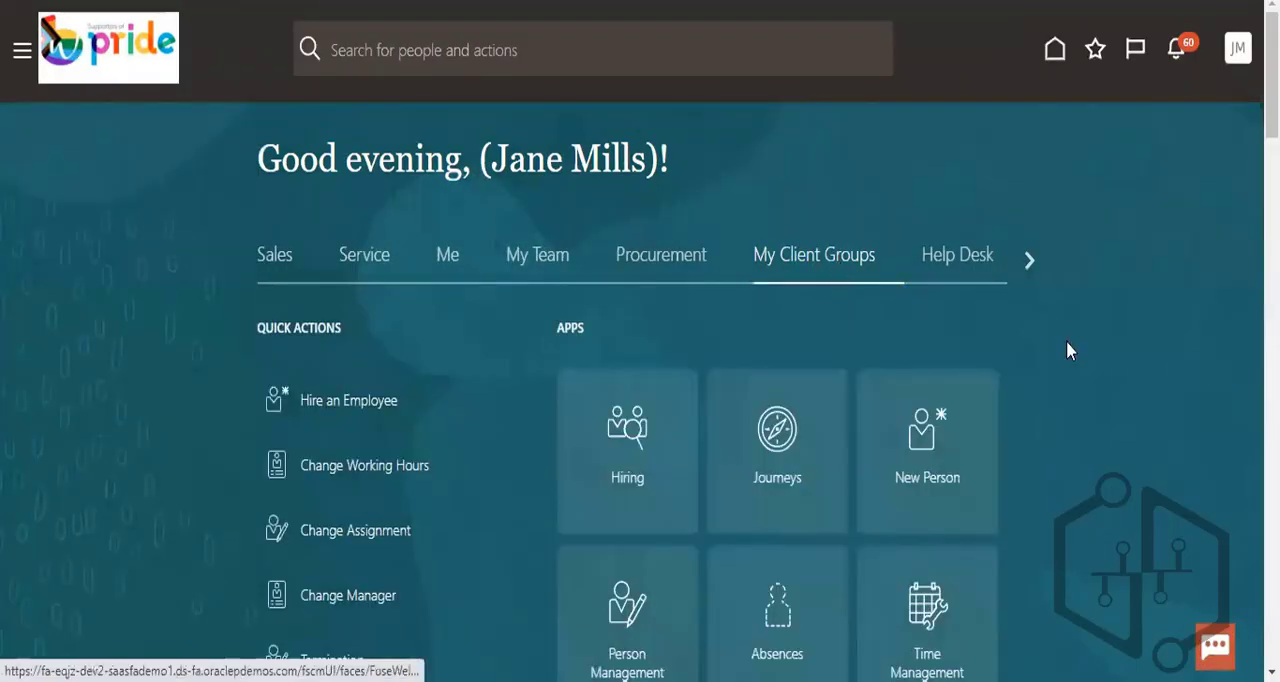
- Open the Payroll work area from the My Client Groups apps
scroll(1106, 395, "down", 3)
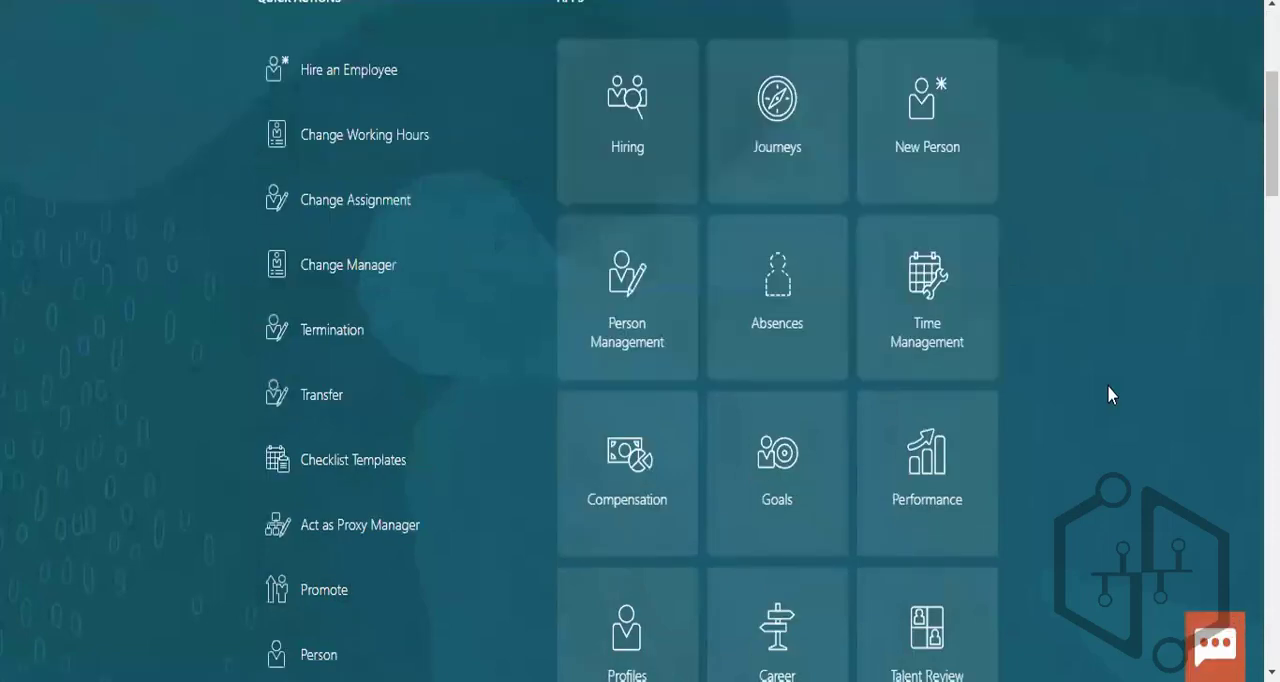
scroll(1108, 394, "down", 3)
scroll(1118, 400, "down", 1)
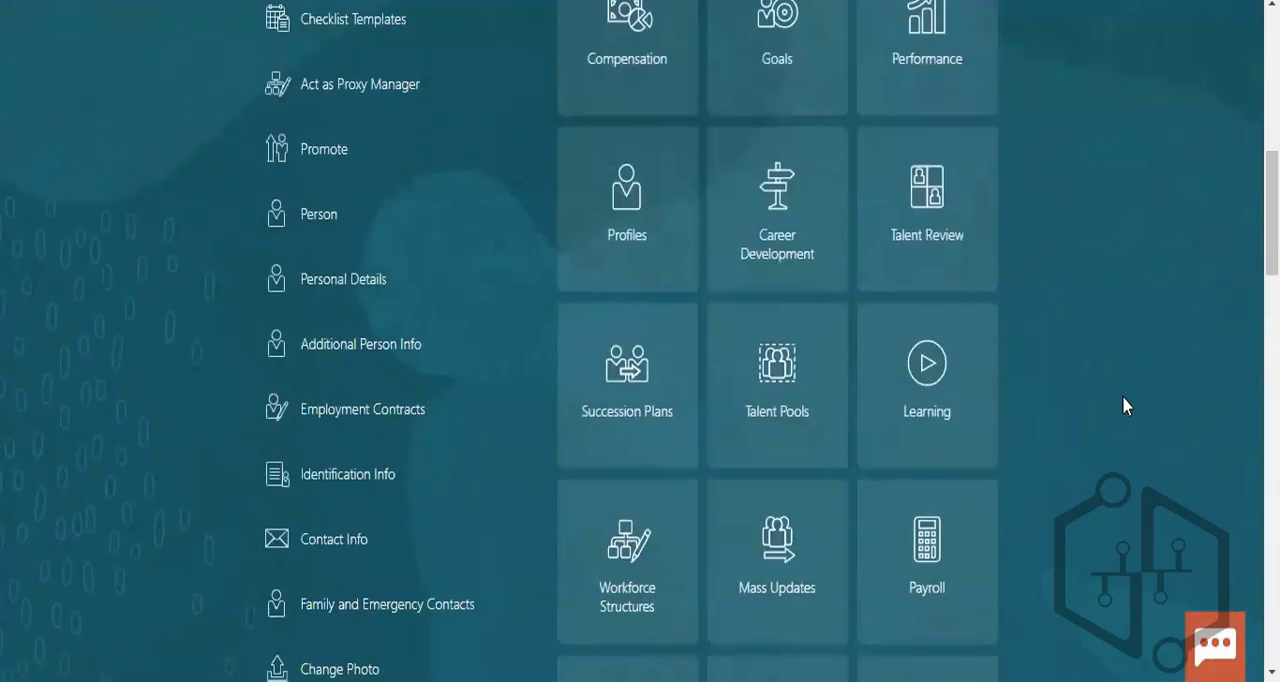
scroll(1124, 404, "down", 7)
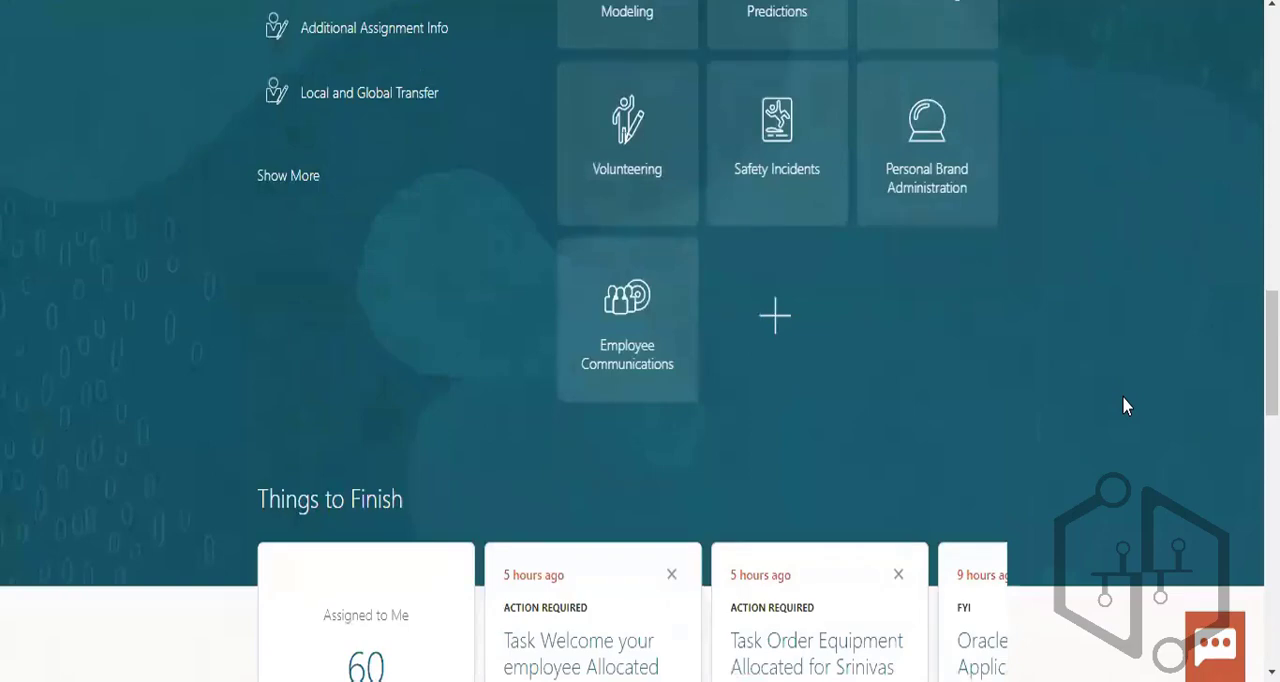
scroll(1124, 404, "down", 3)
scroll(1125, 405, "down", 5)
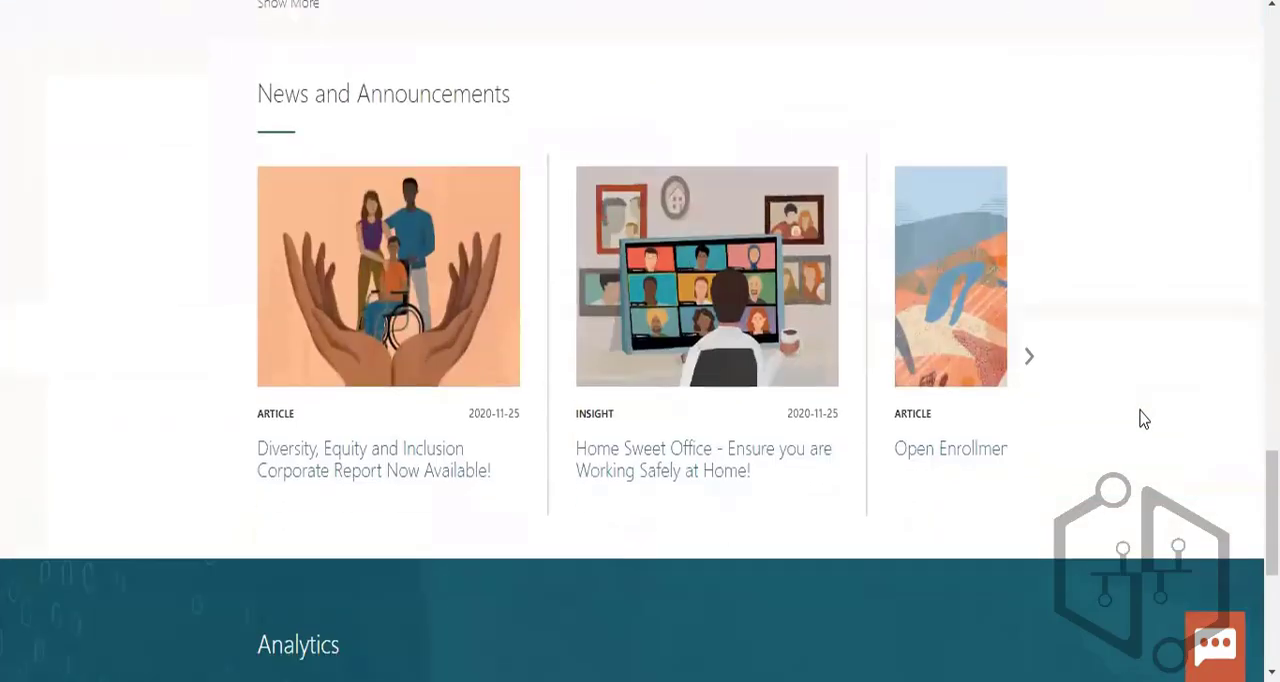
scroll(1140, 410, "down", 4)
scroll(1140, 410, "up", 5)
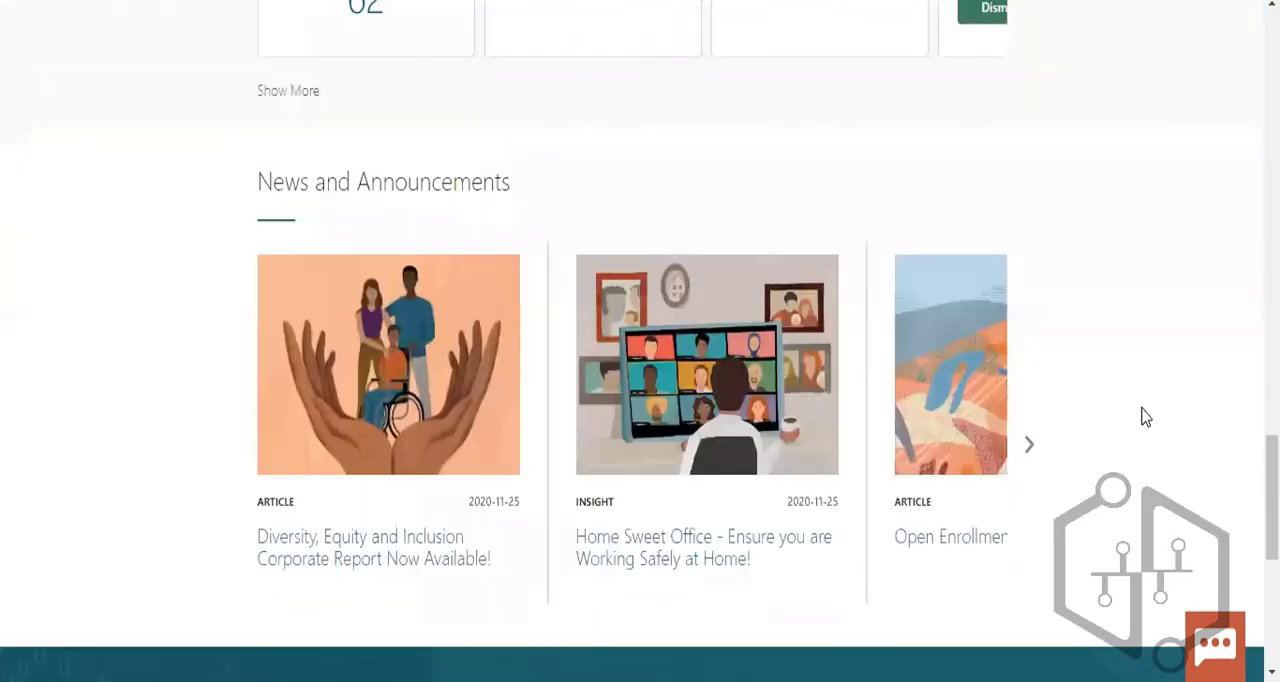
scroll(1143, 412, "up", 8)
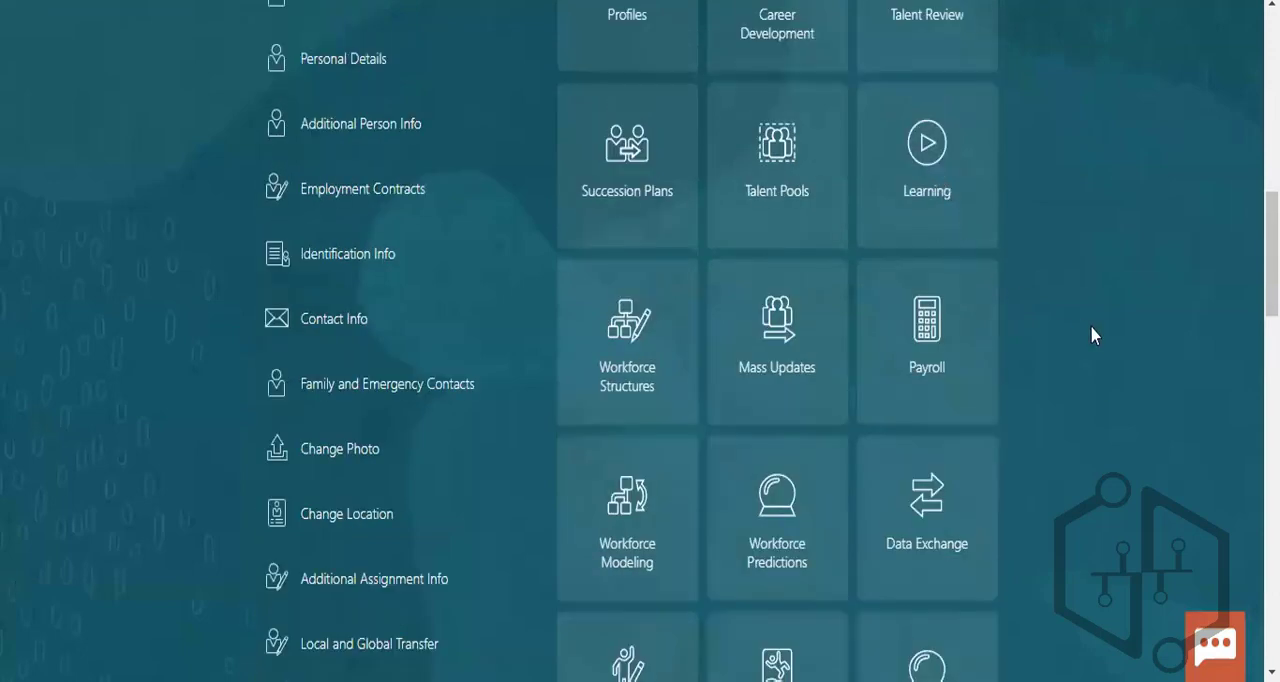
left_click(925, 320)
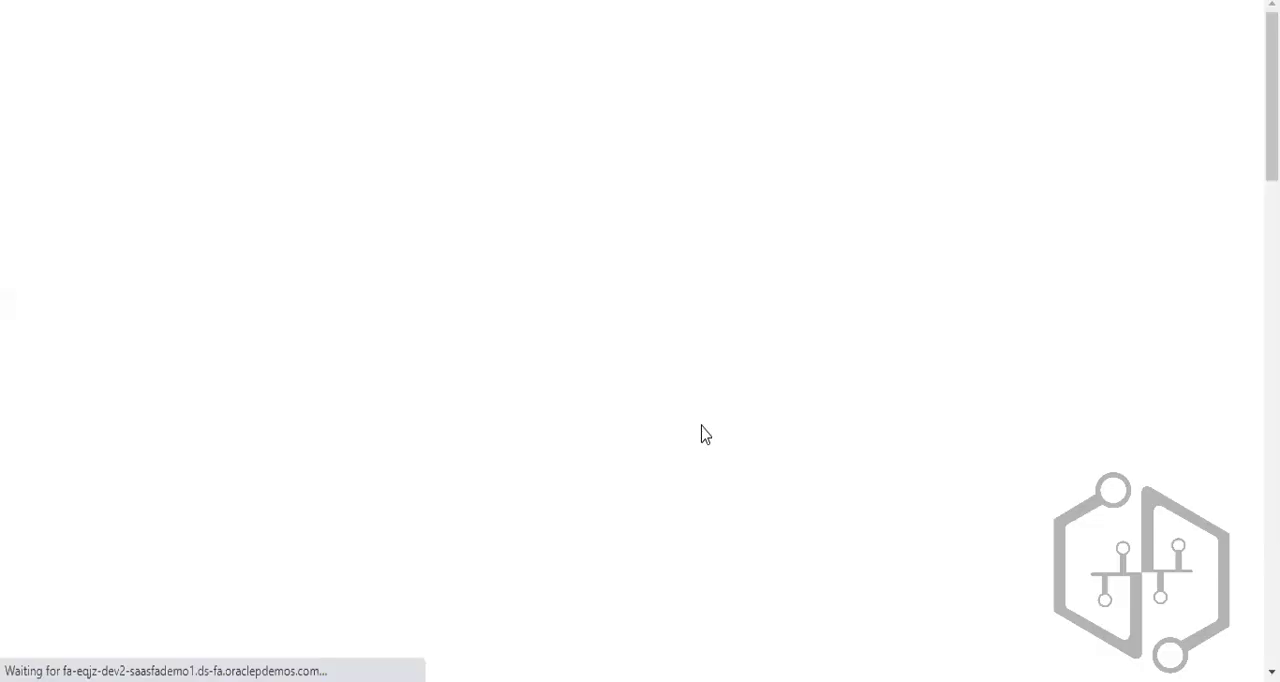
- Look through the payroll tasks under Person Information, Flow Submission and Results, and Administration
scroll(702, 434, "down", 2)
scroll(702, 434, "down", 15)
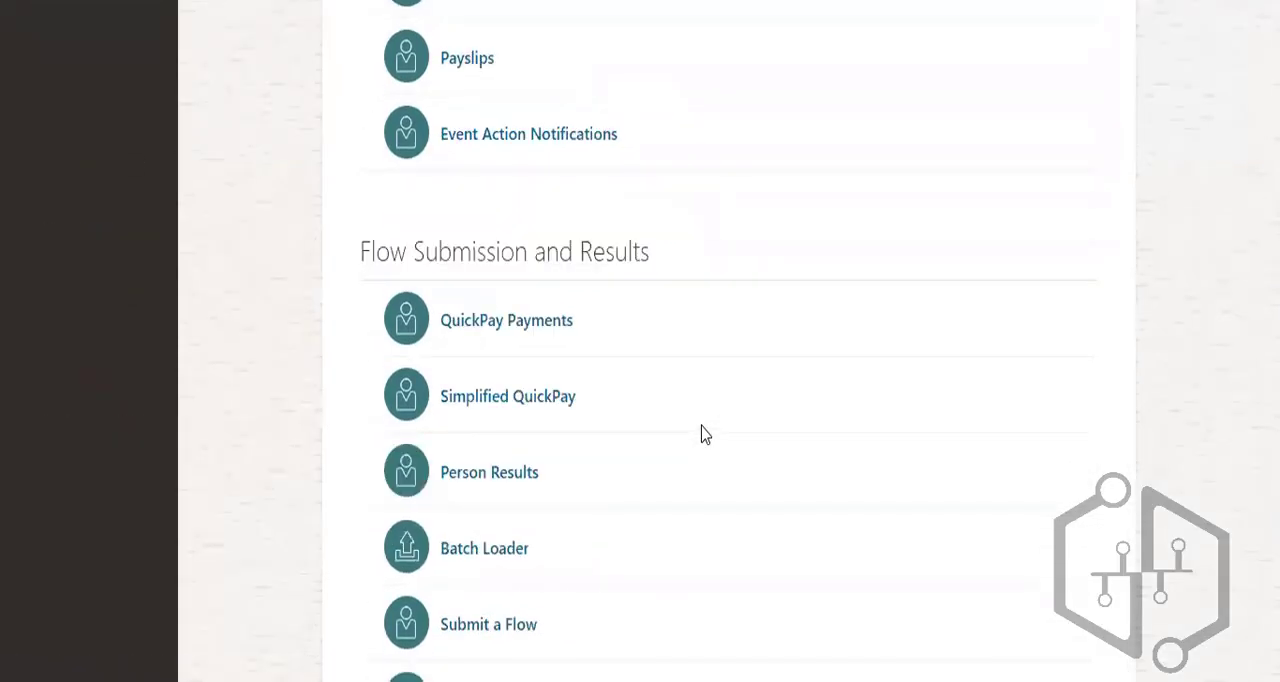
scroll(702, 434, "up", 15)
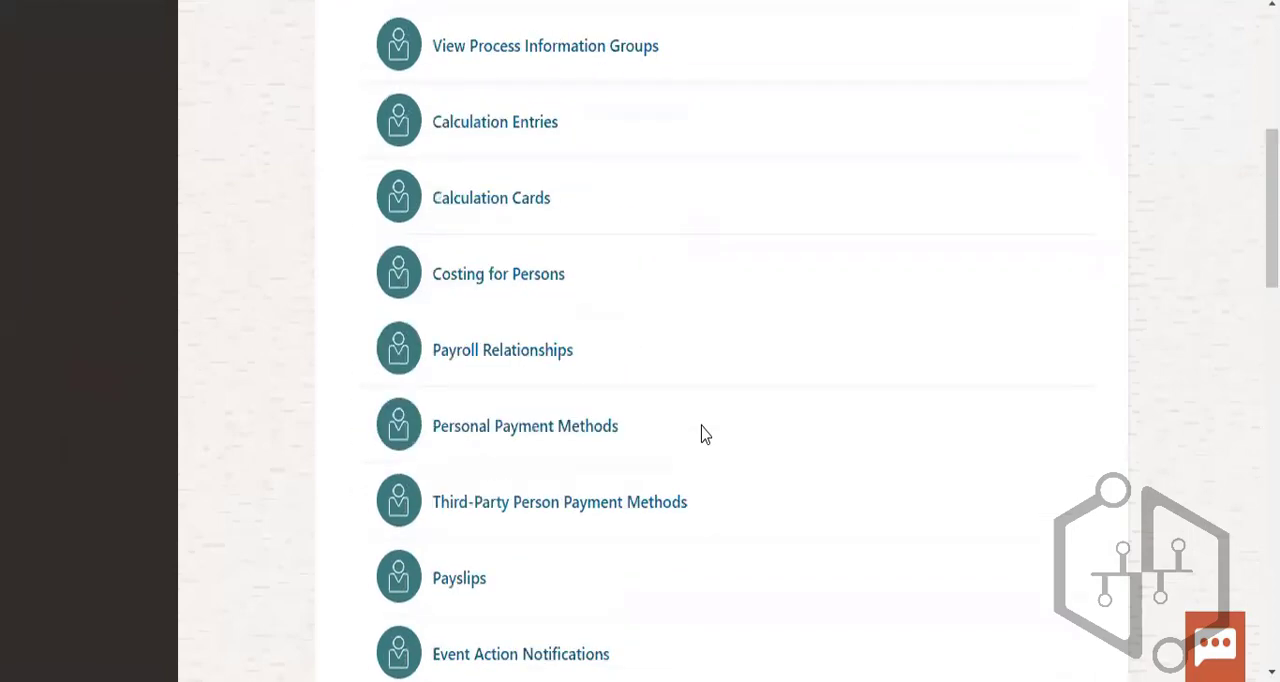
scroll(702, 434, "down", 3)
scroll(702, 434, "down", 3)
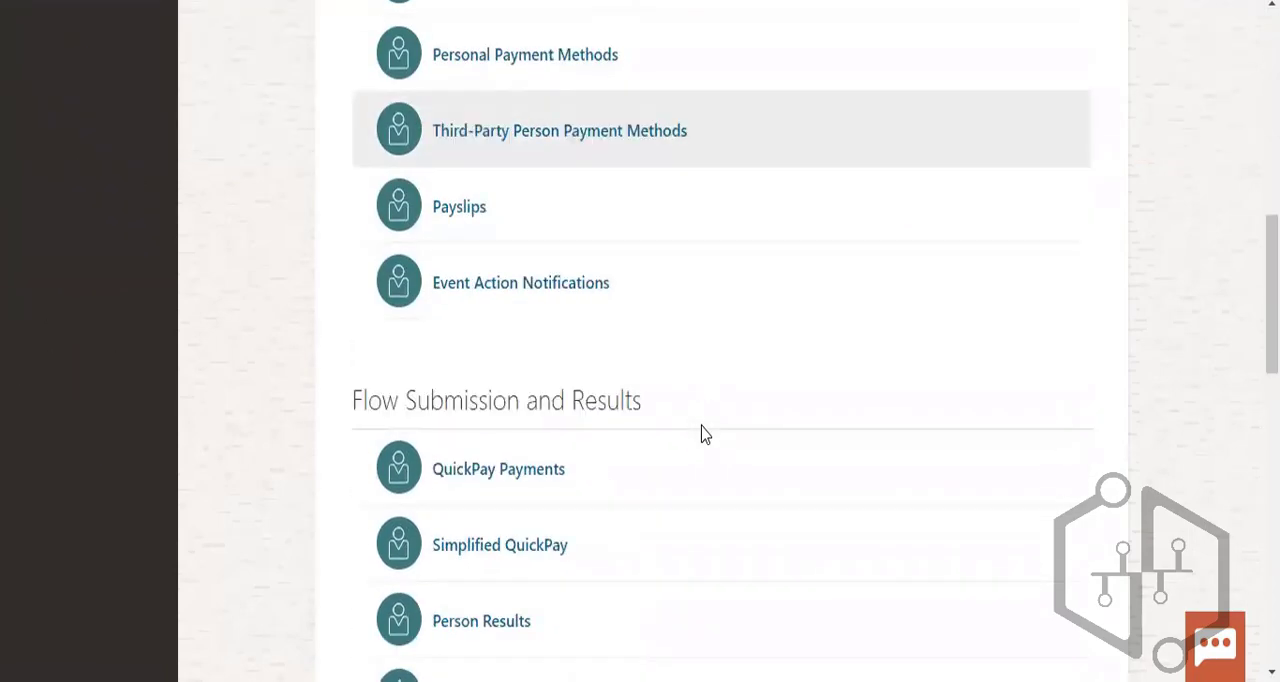
scroll(702, 434, "down", 5)
scroll(702, 434, "down", 6)
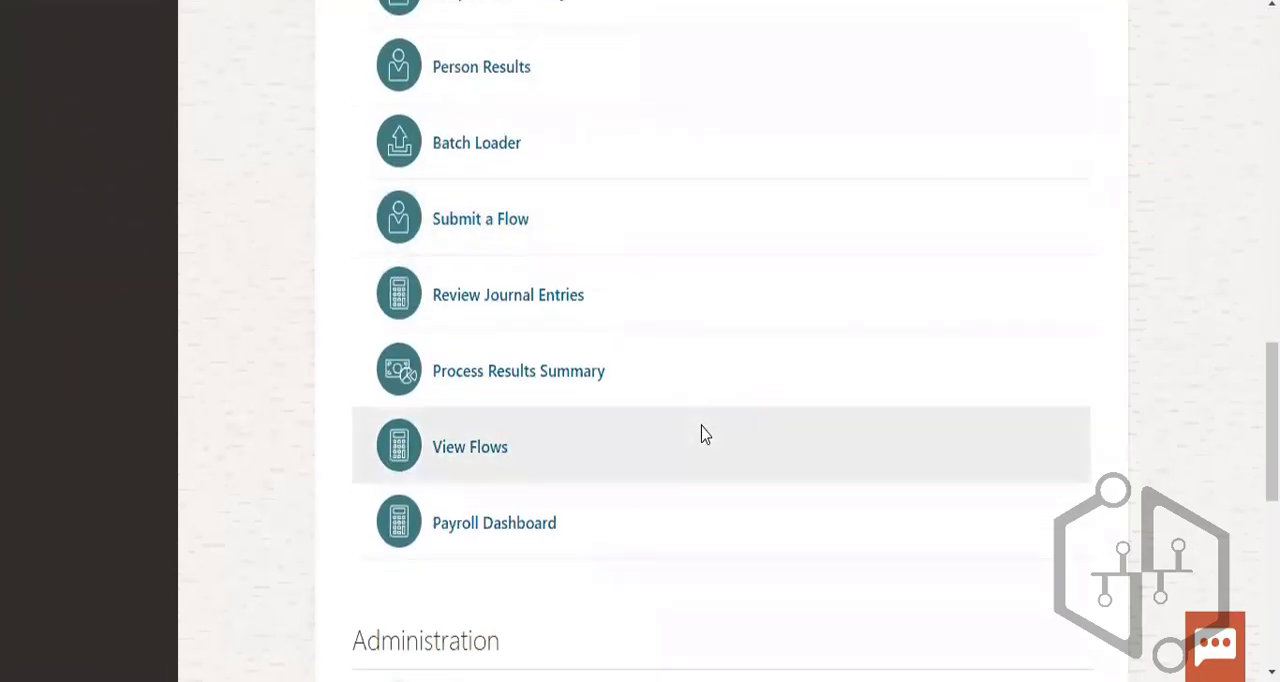
scroll(704, 434, "down", 2)
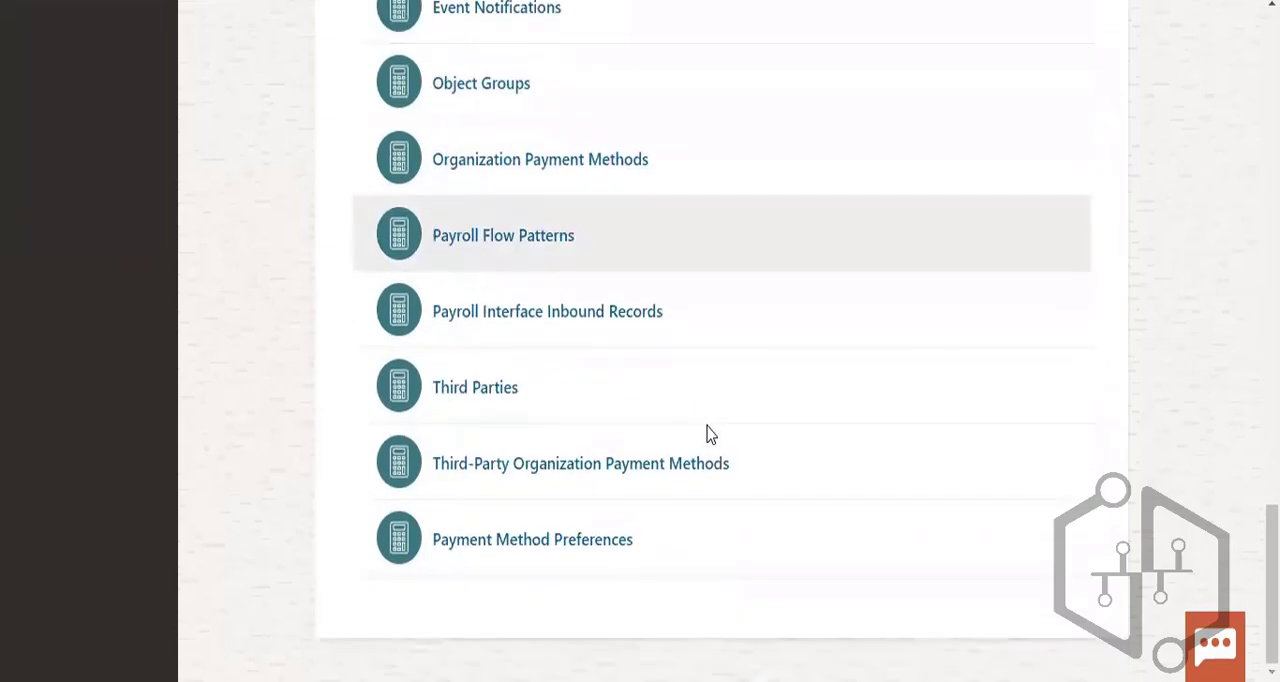
scroll(708, 432, "up", 6)
scroll(710, 424, "up", 10)
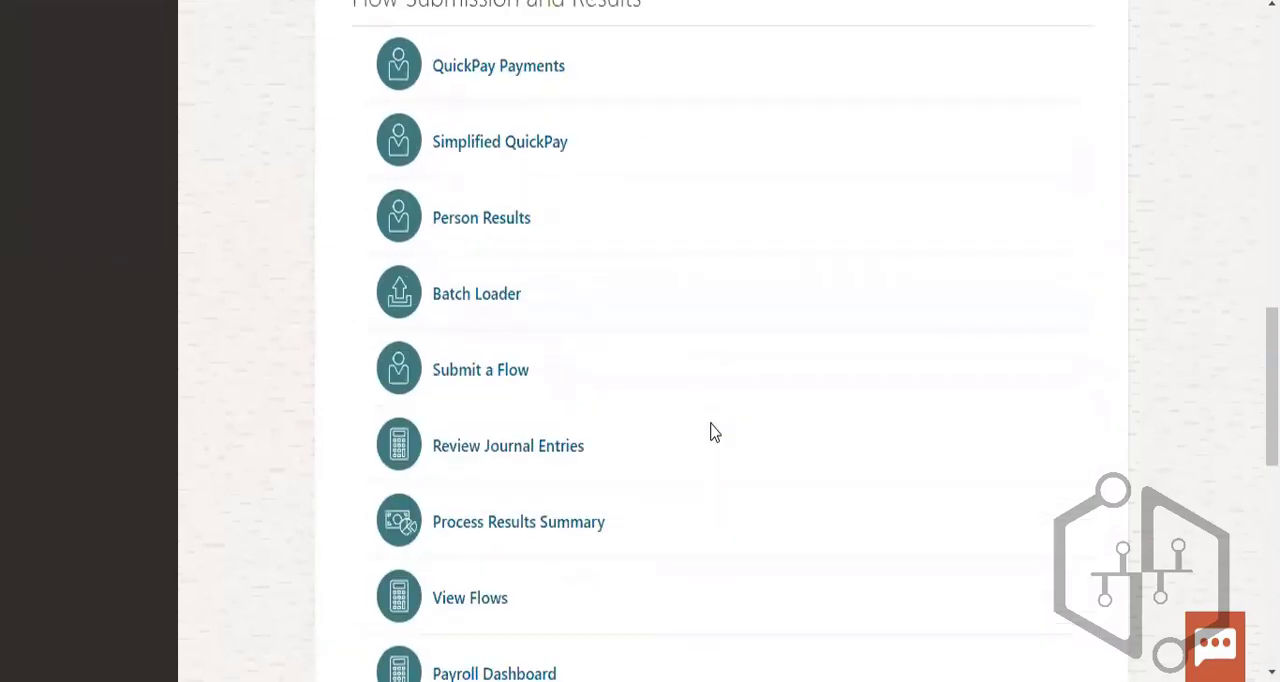
scroll(712, 436, "up", 5)
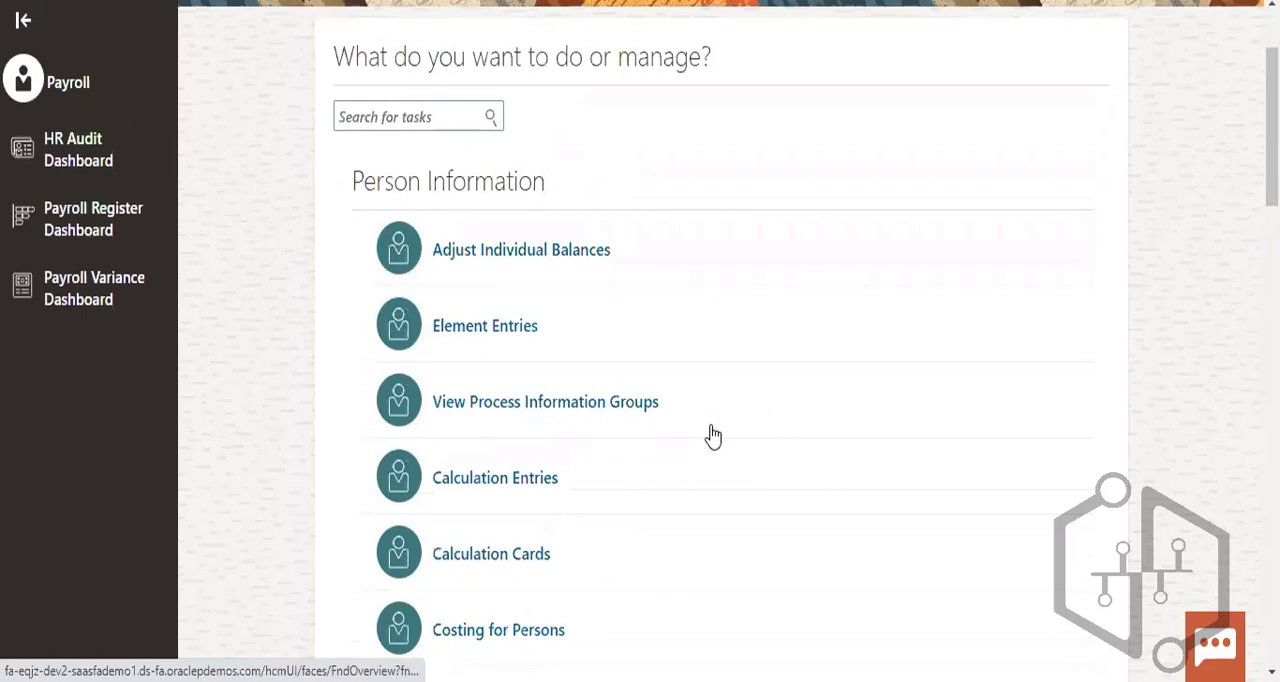
scroll(712, 436, "up", 2)
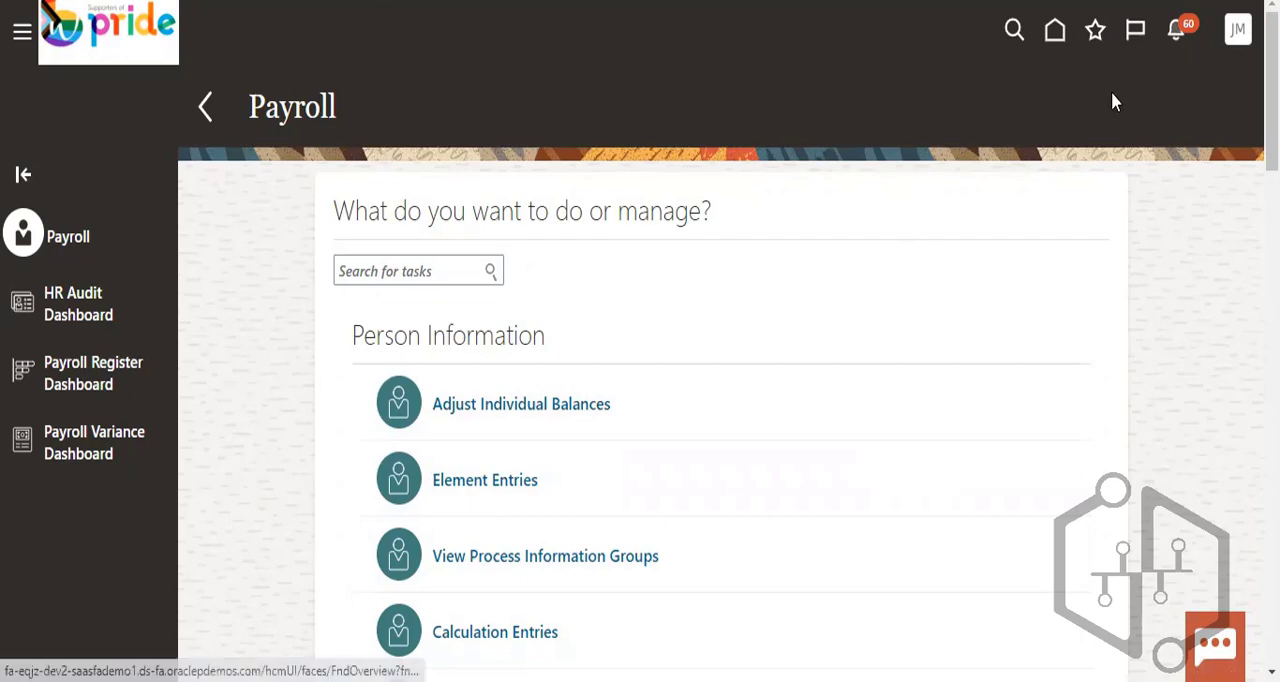
scroll(751, 431, "down", 10)
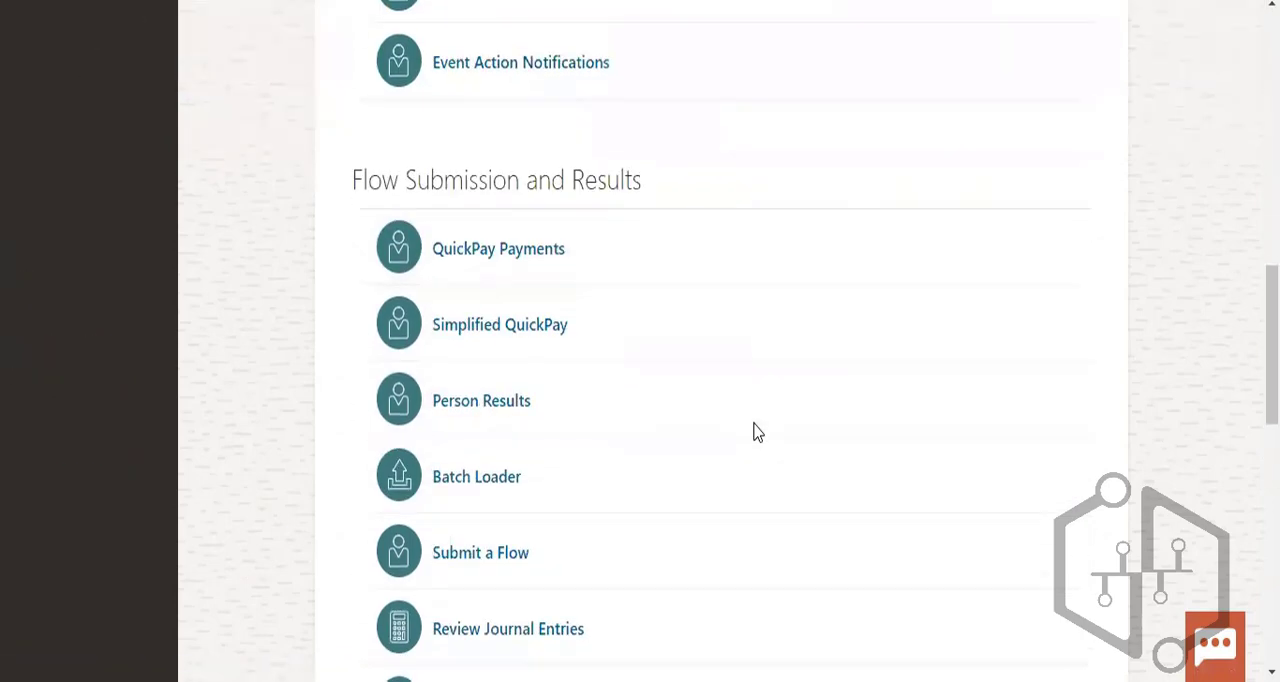
scroll(755, 431, "down", 10)
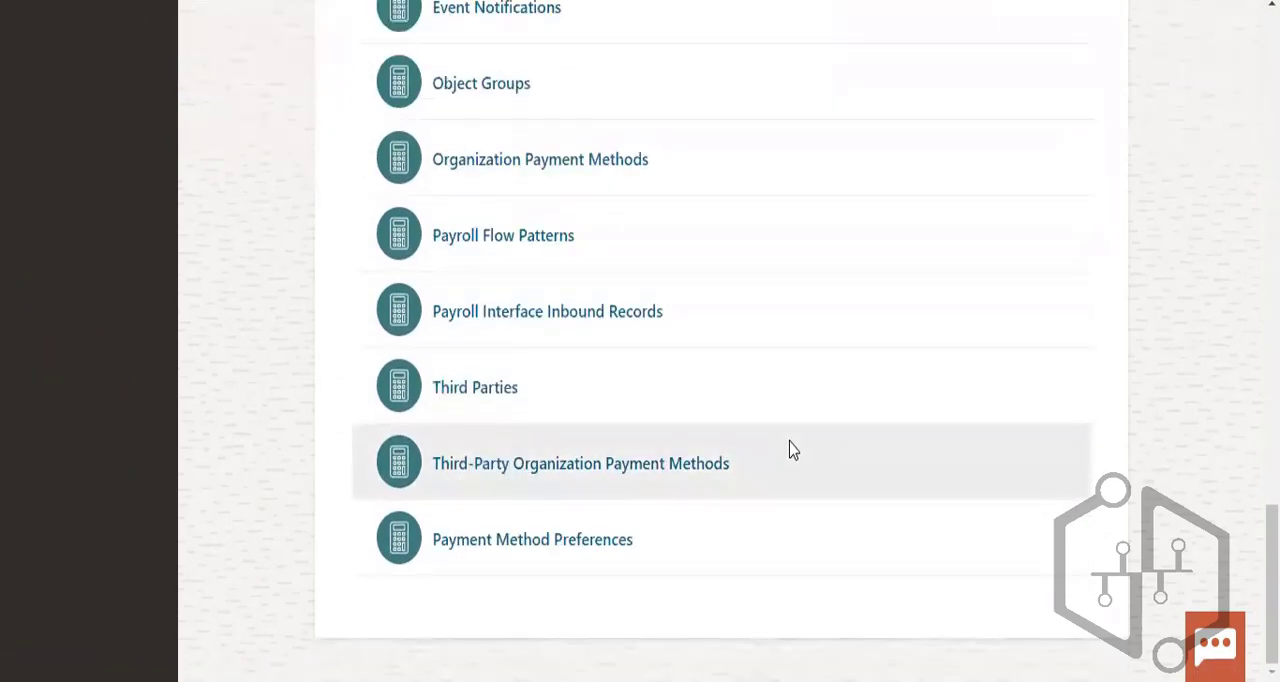
scroll(907, 474, "up", 3)
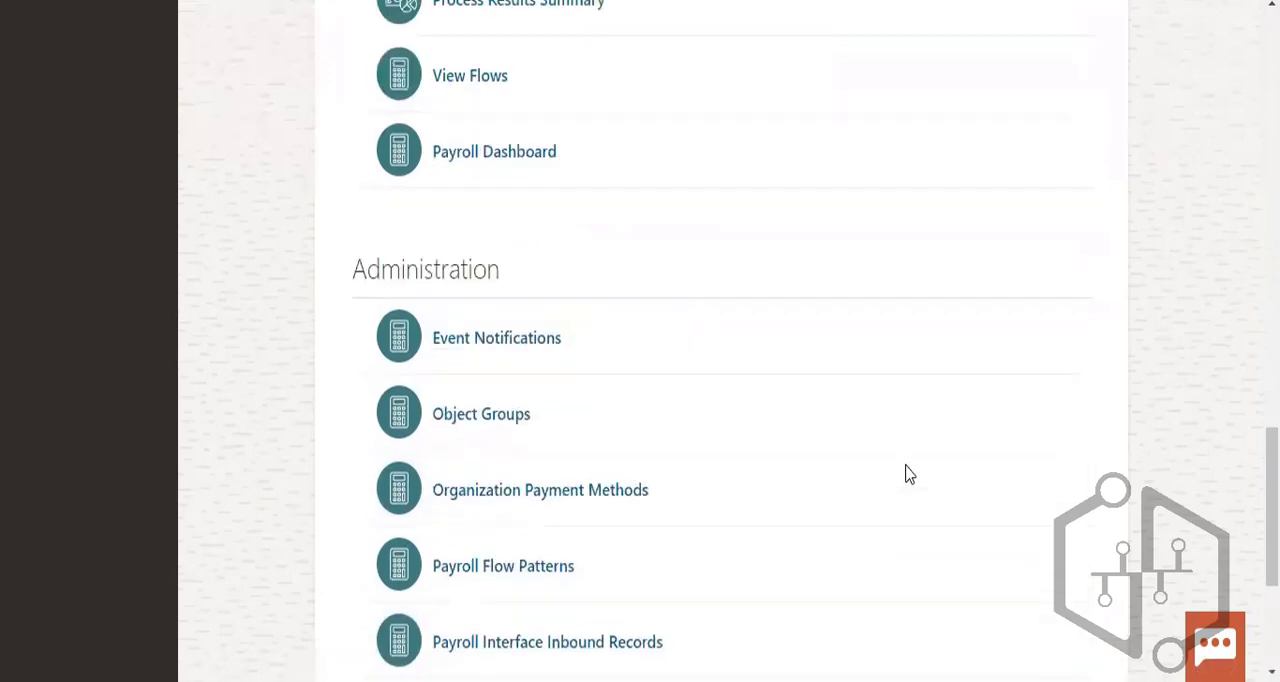
scroll(909, 474, "up", 4)
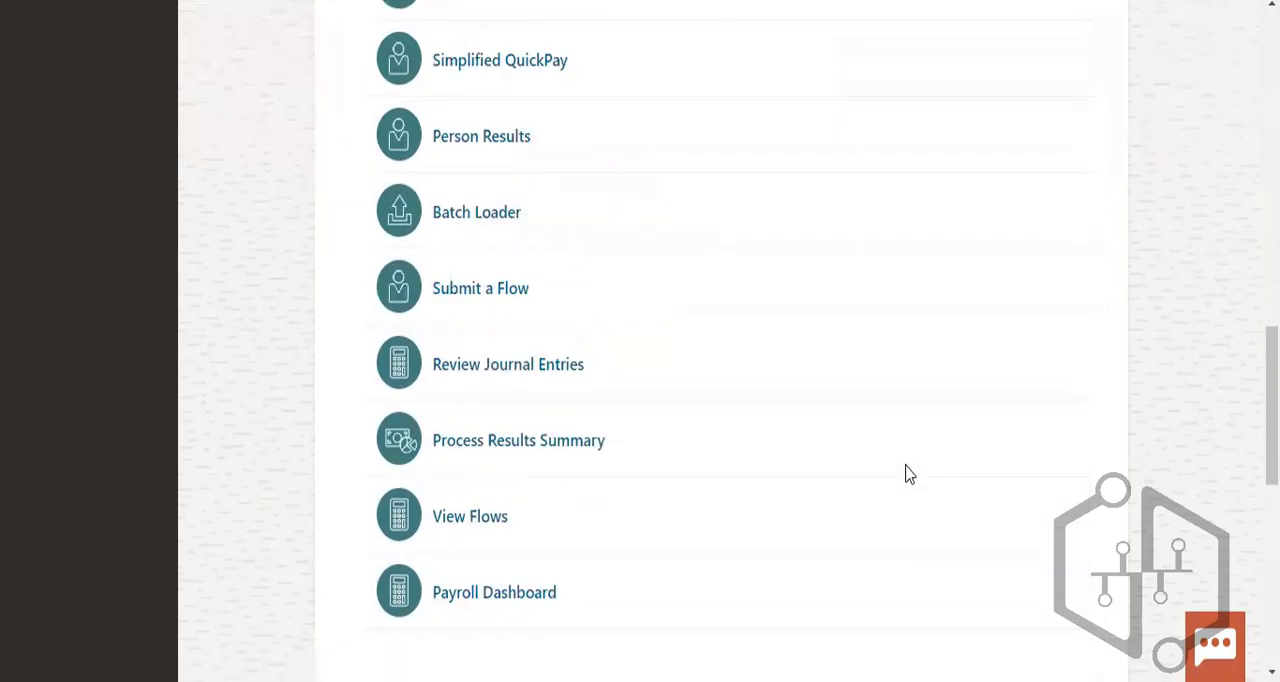
scroll(500, 194, "up", 3)
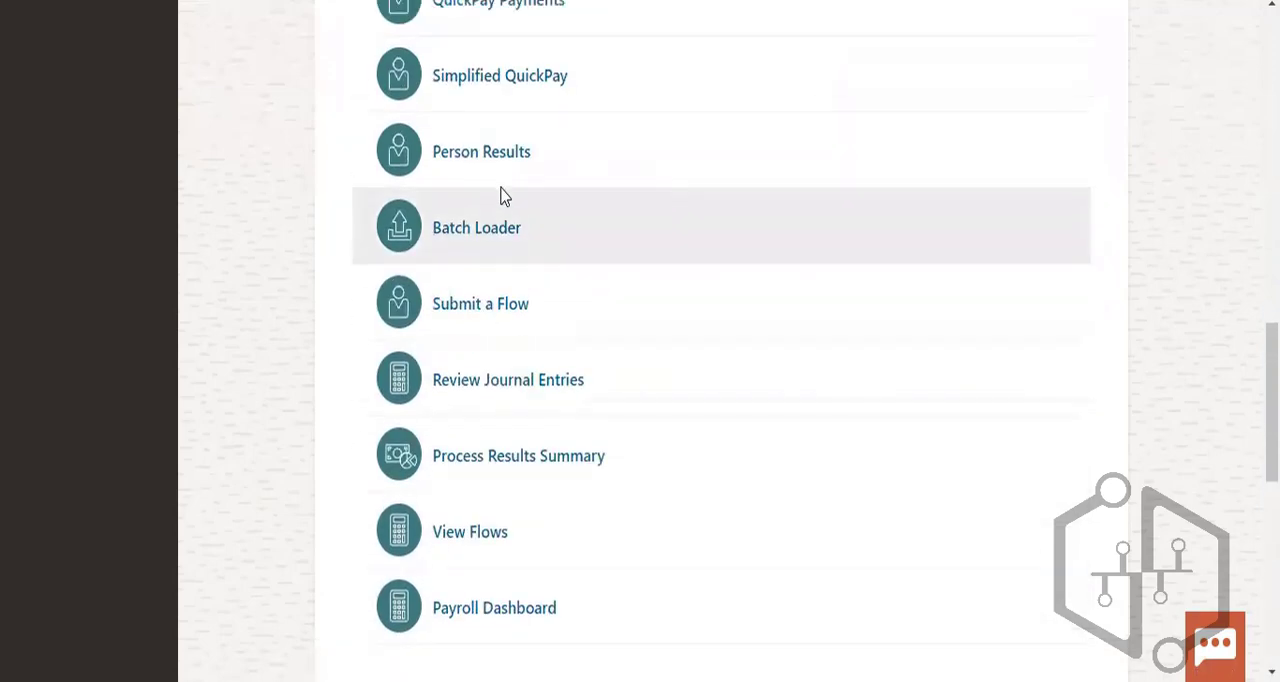
scroll(1046, 109, "up", 10)
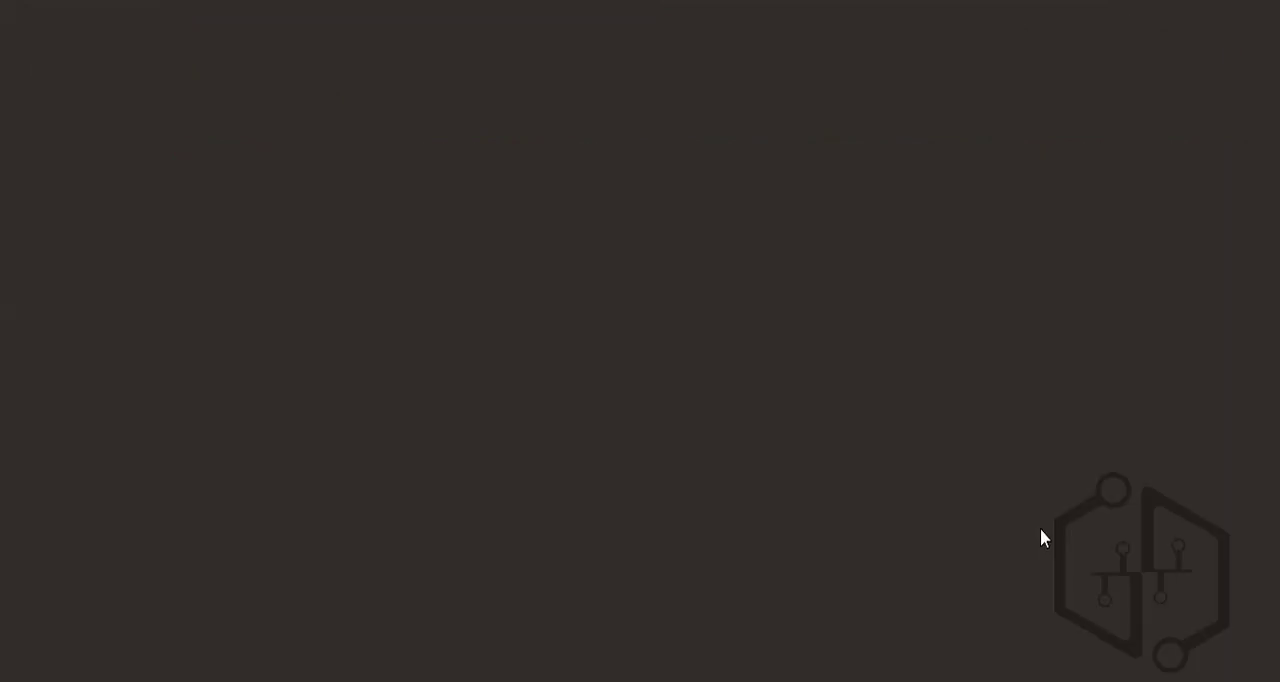
- Return to the home page and expand the full list of quick actions for My Client Groups
scroll(1050, 490, "down", 3)
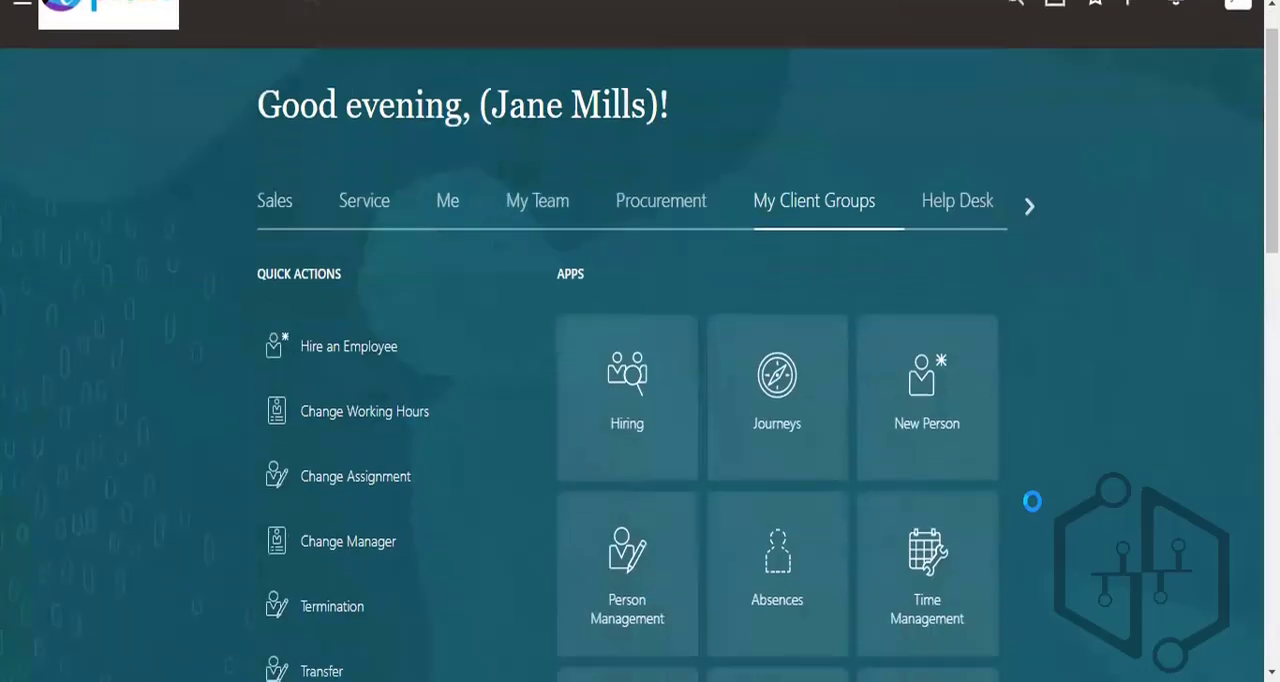
scroll(1070, 488, "down", 7)
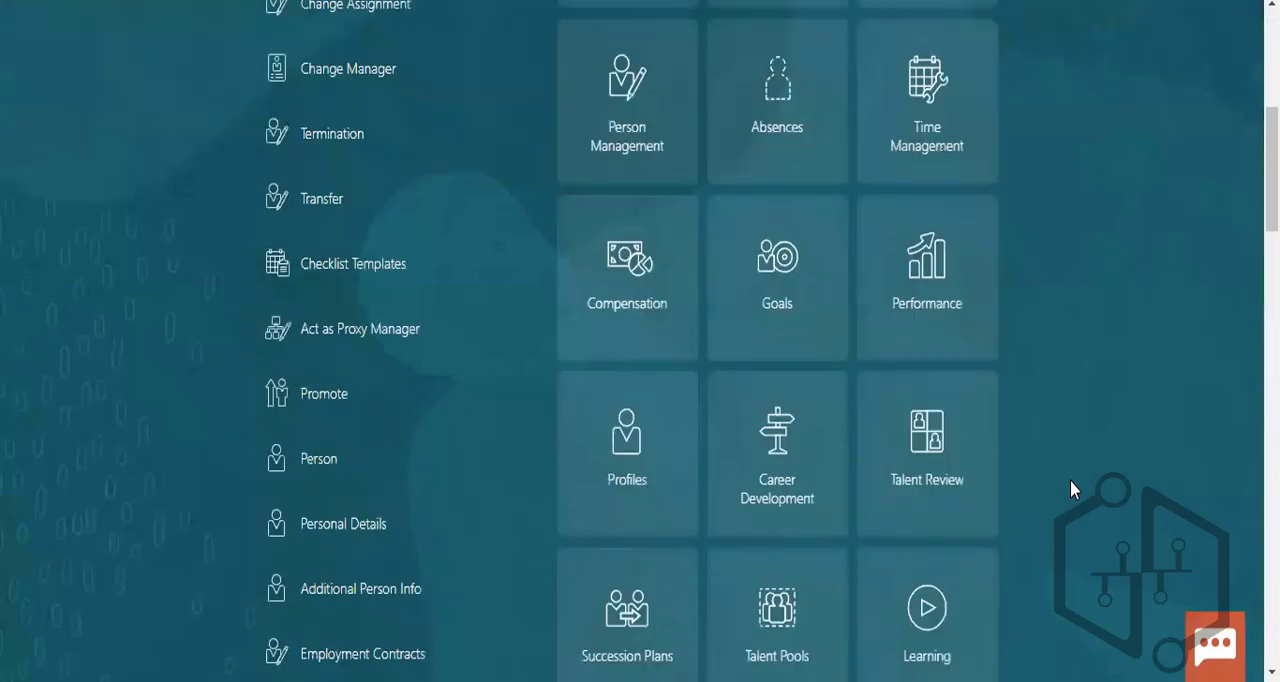
scroll(1050, 420, "down", 4)
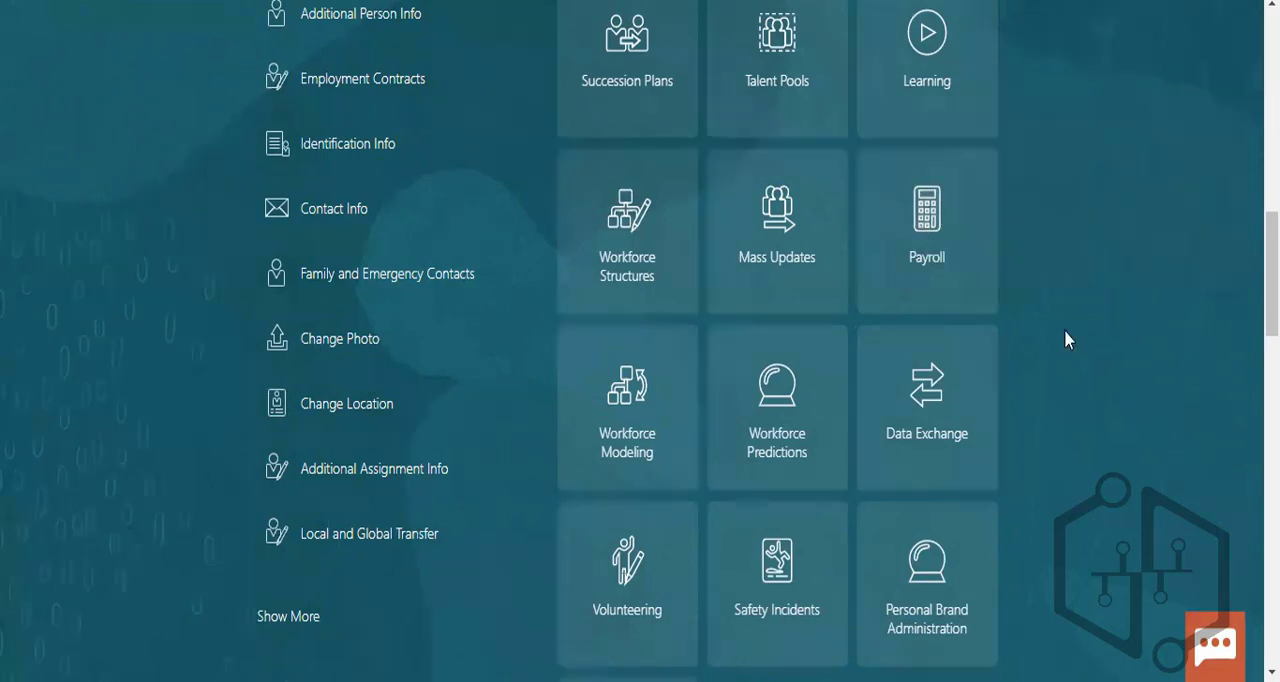
scroll(827, 476, "down", 5)
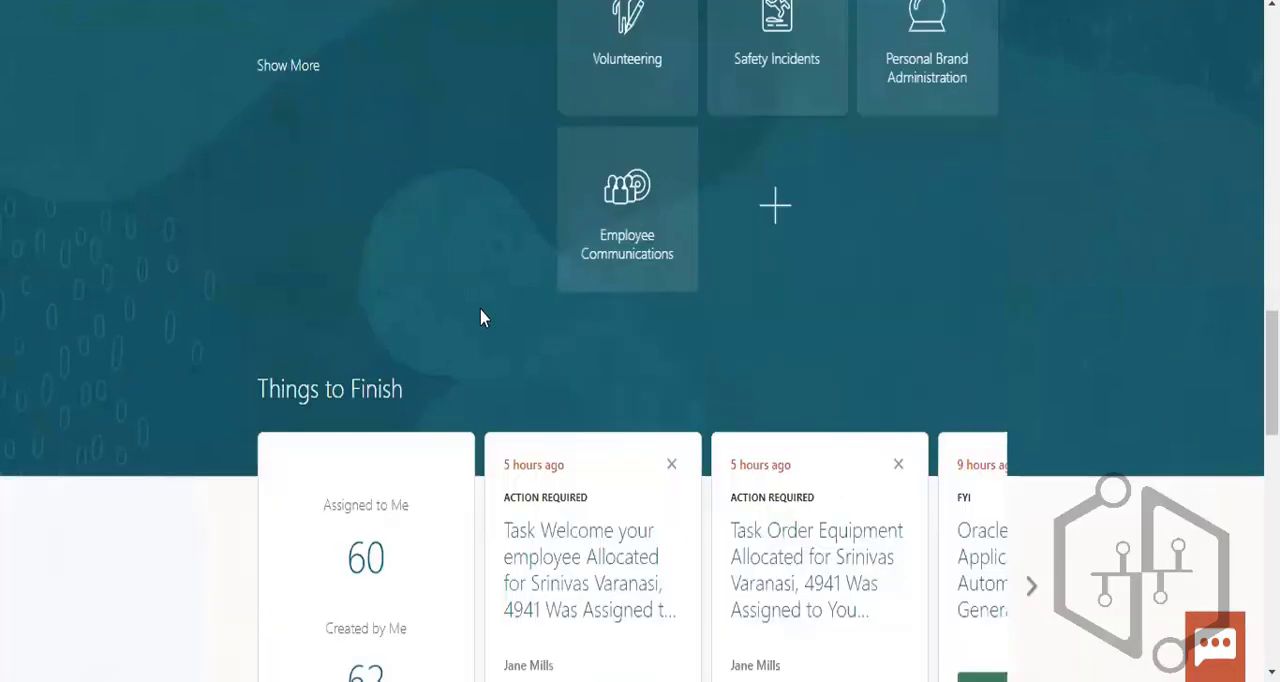
left_click(280, 68)
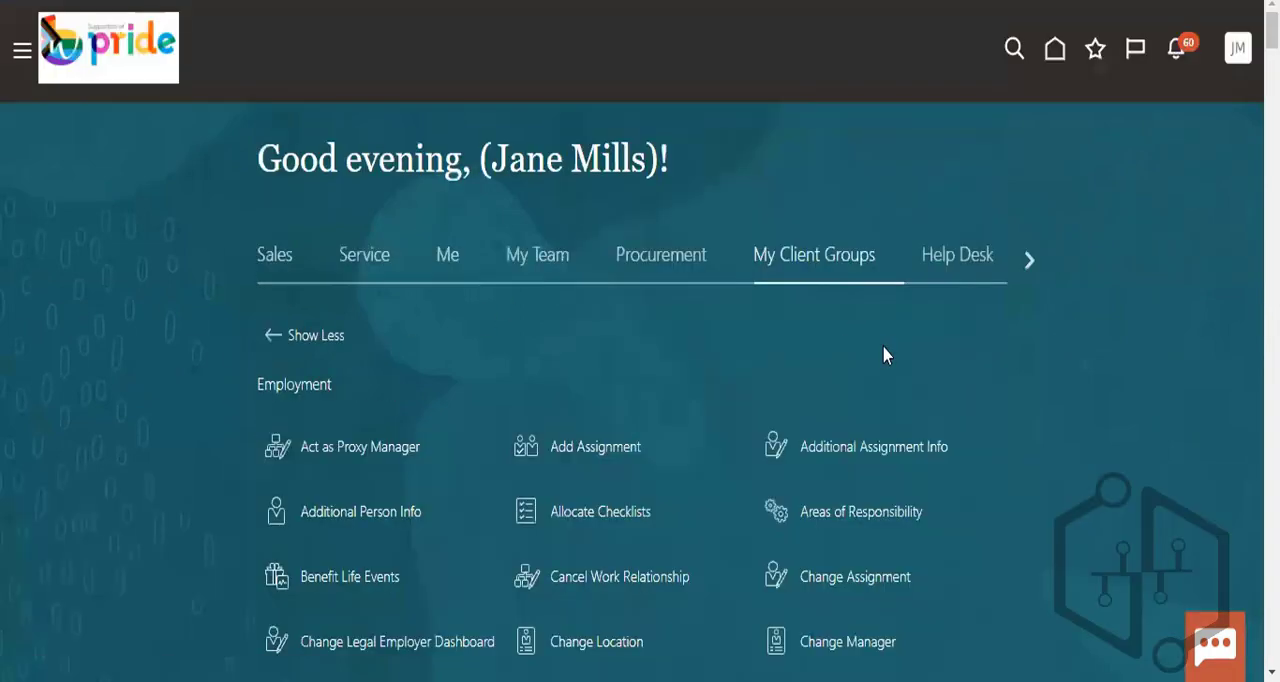
- Find the Payroll section in the My Client Groups quick actions and open Fast Formulas
scroll(1002, 400, "down", 4)
scroll(1005, 403, "down", 4)
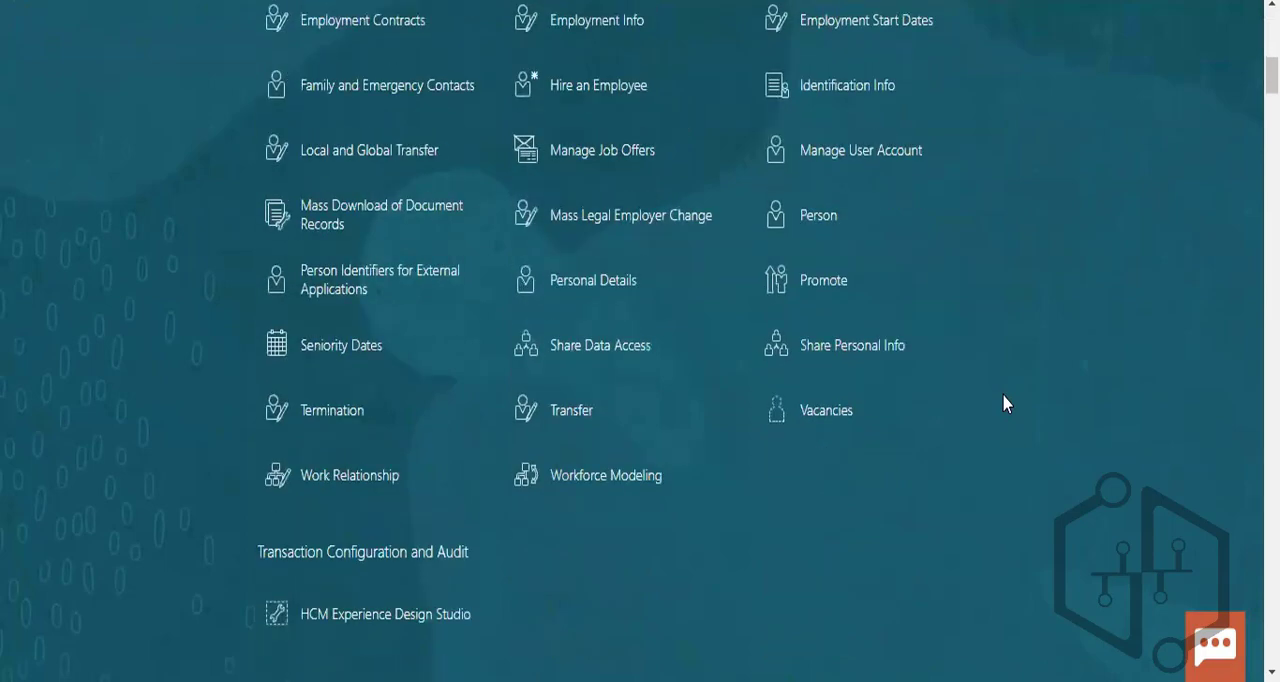
scroll(1005, 400, "down", 12)
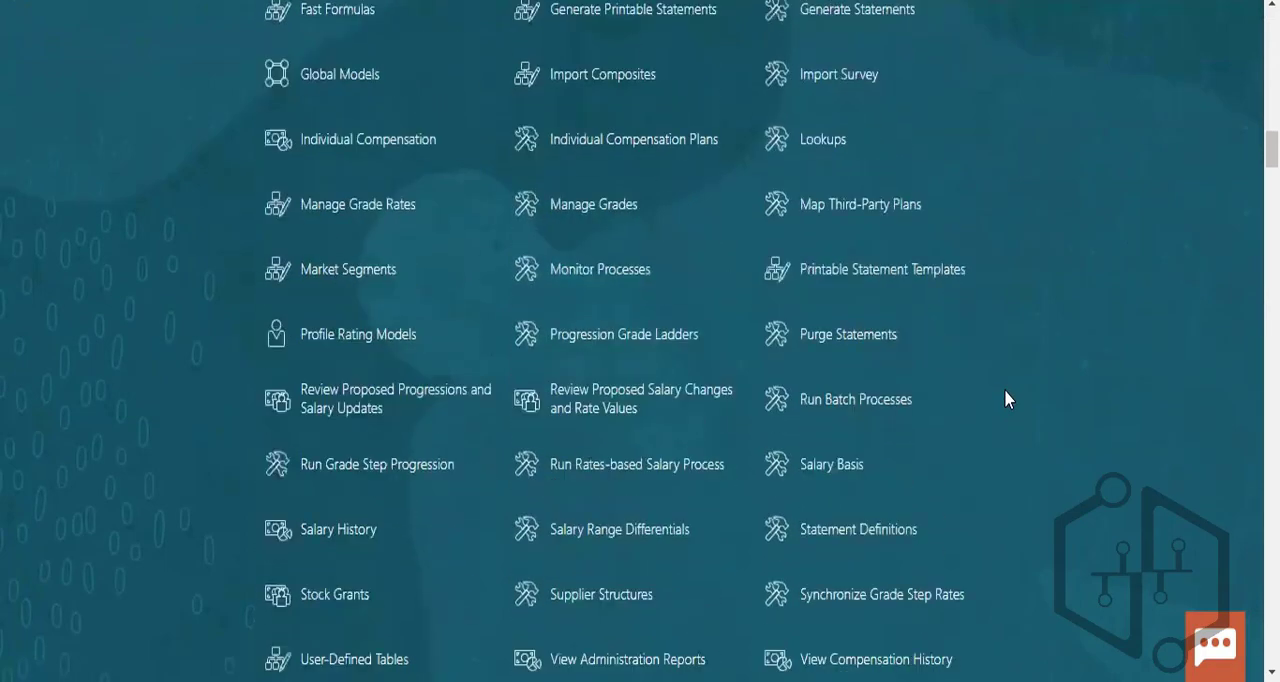
scroll(1006, 398, "down", 15)
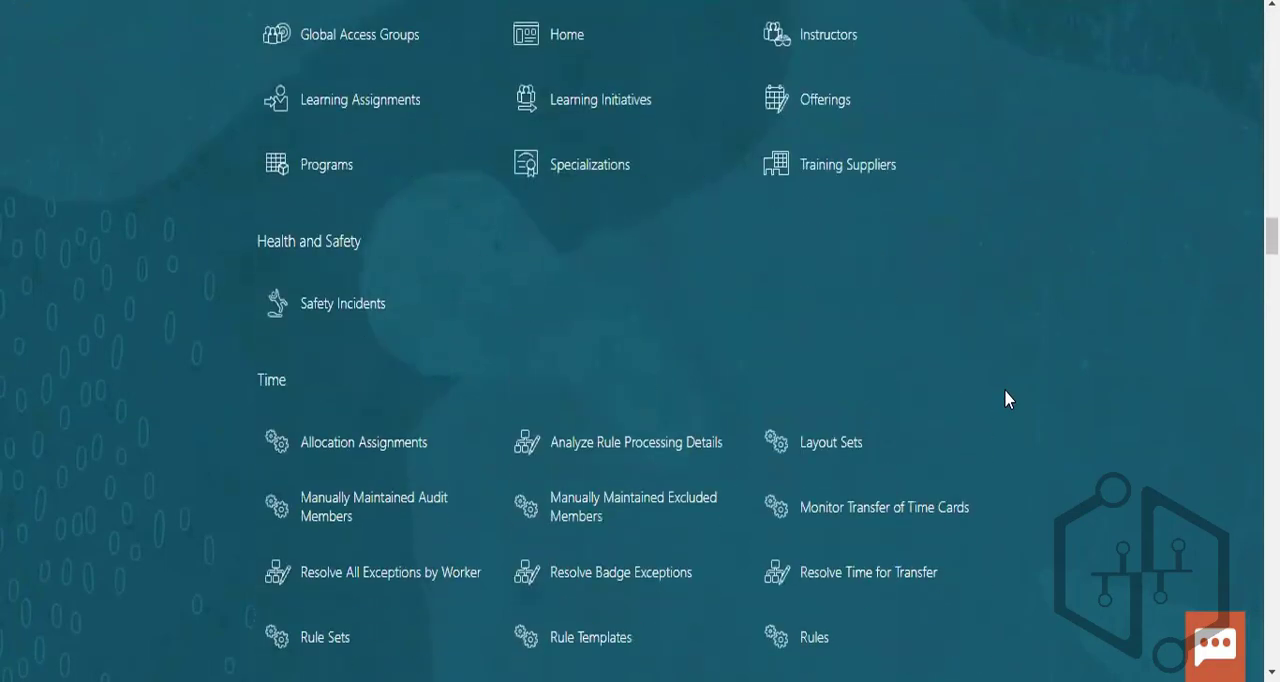
scroll(1006, 398, "down", 13)
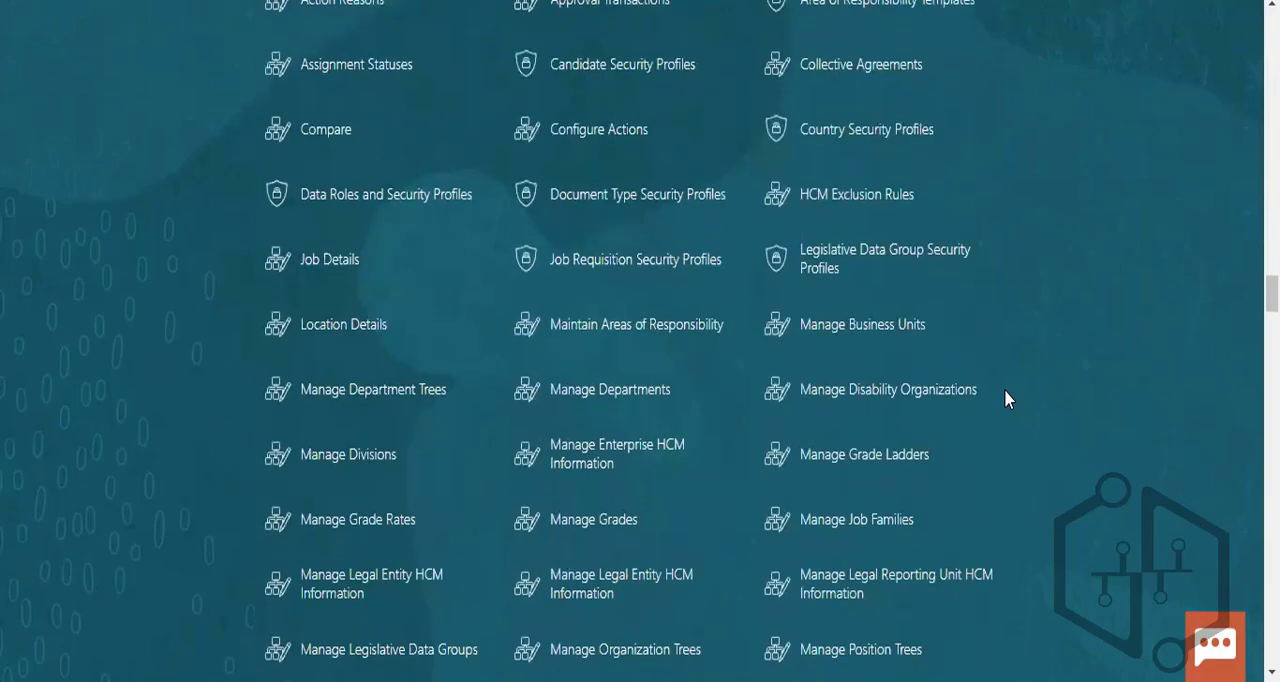
scroll(1006, 398, "down", 15)
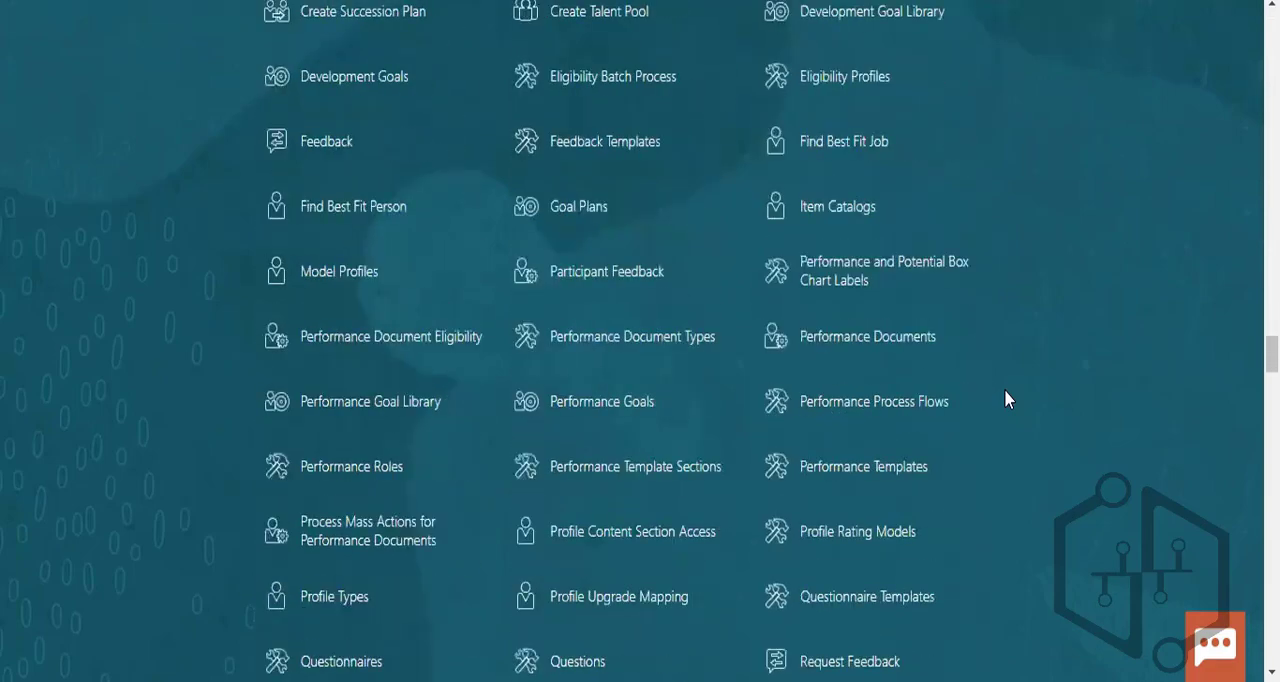
scroll(1006, 398, "down", 15)
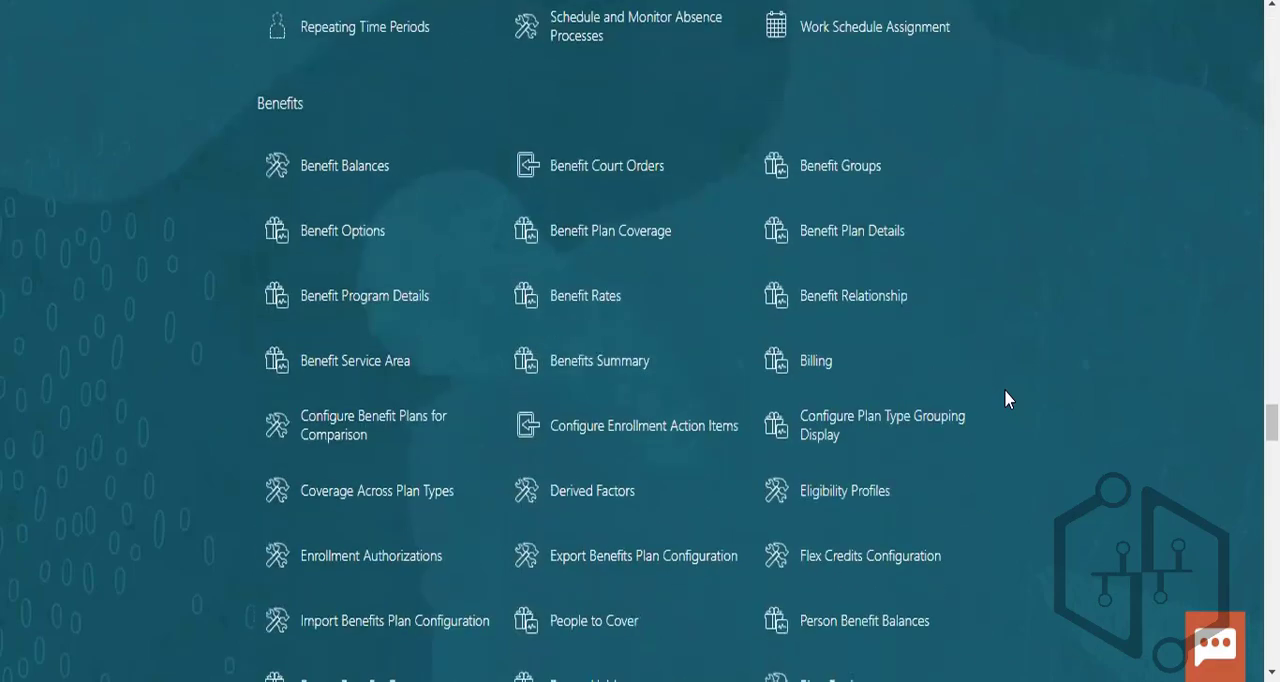
scroll(1006, 398, "down", 15)
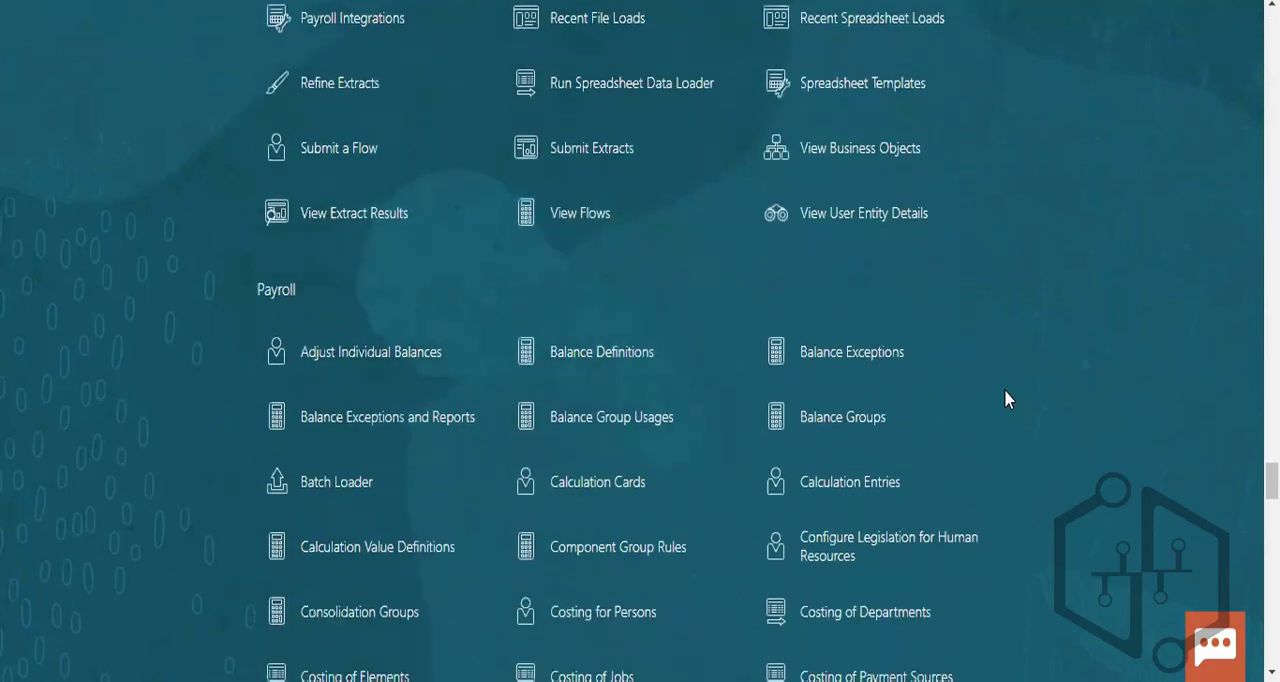
scroll(1006, 398, "down", 3)
scroll(1006, 398, "down", 2)
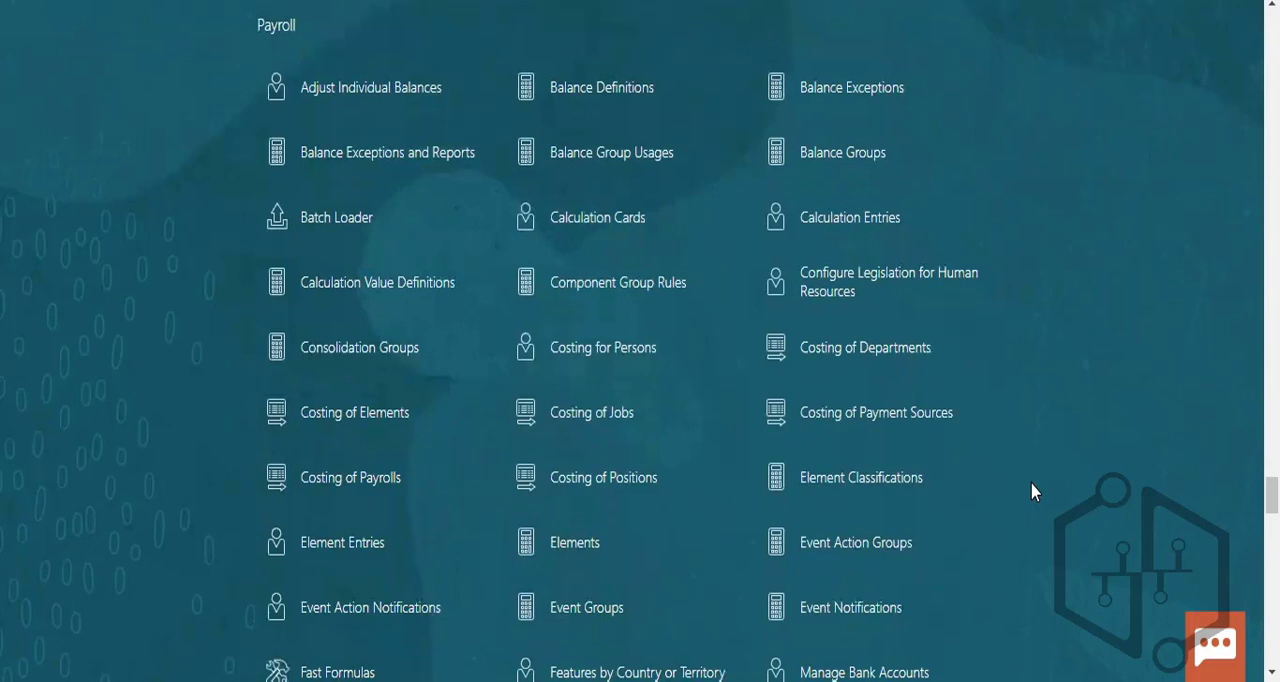
scroll(1032, 483, "down", 2)
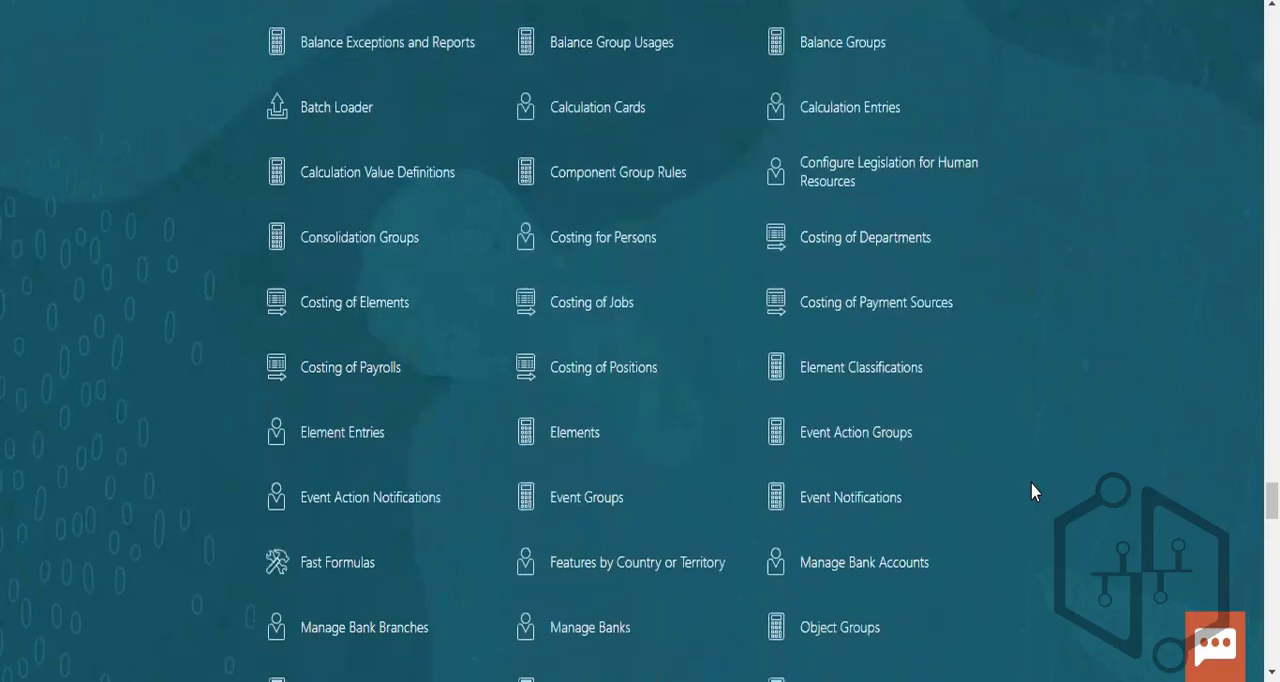
scroll(1032, 490, "down", 2)
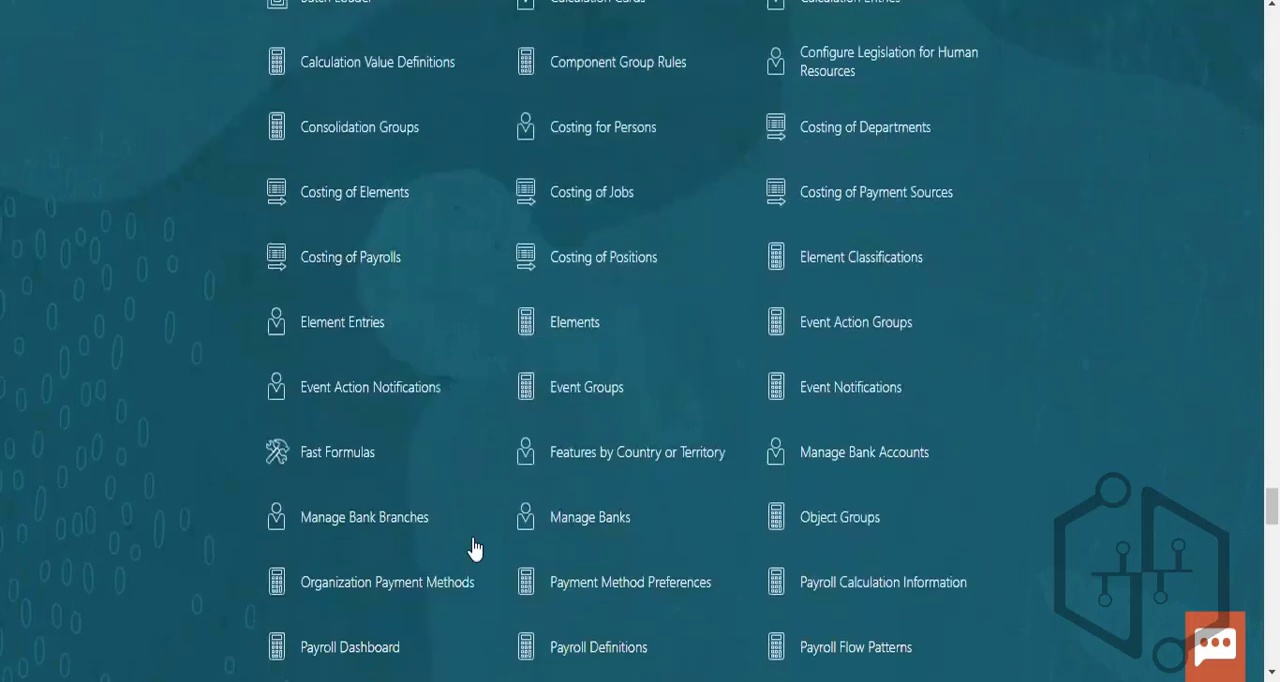
left_click(932, 396)
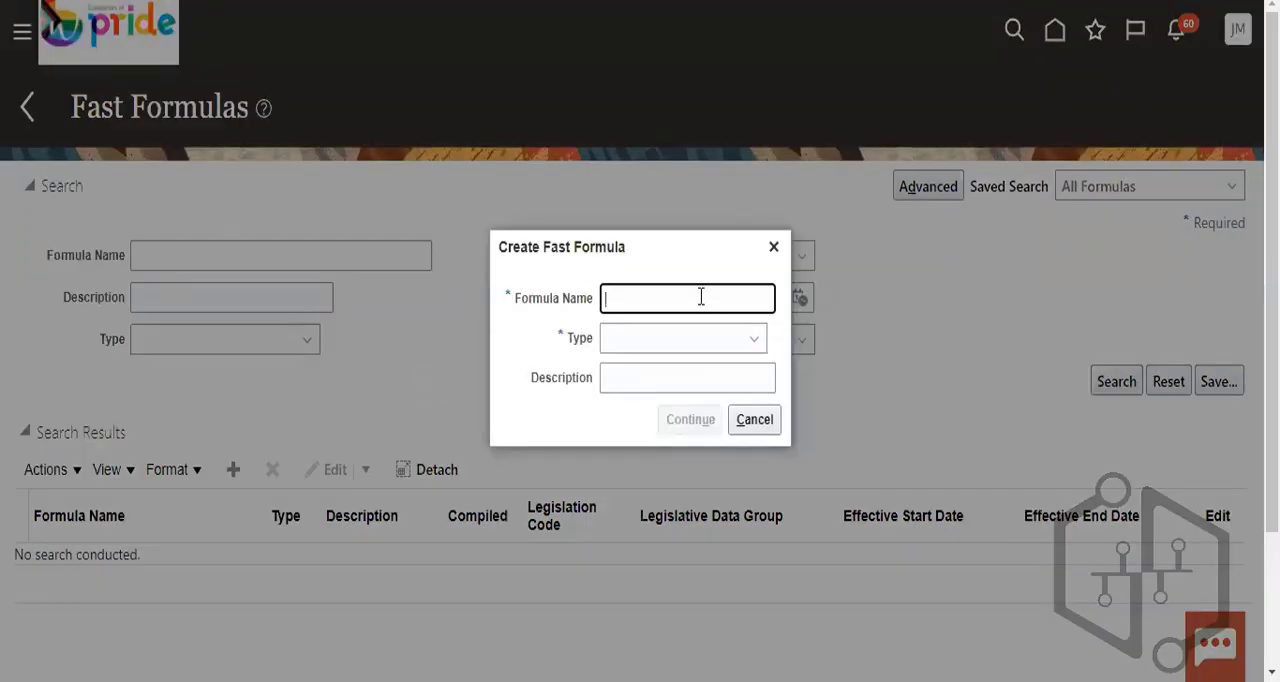
type("PRR")
key("BackSpace")
key("BackSpace")
key("BackSpace")
key("BackSpace")
left_click(754, 419)
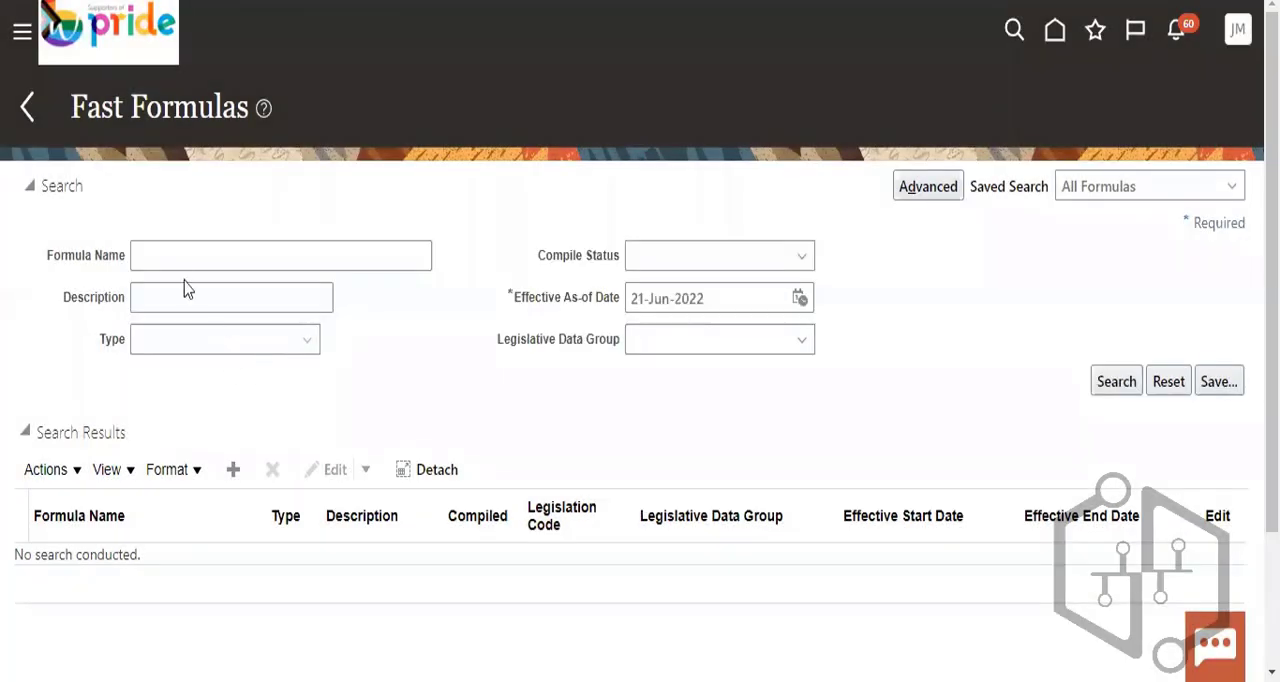
- Search the fast formulas for names matching PR_%
left_click(177, 249)
right_click(177, 248)
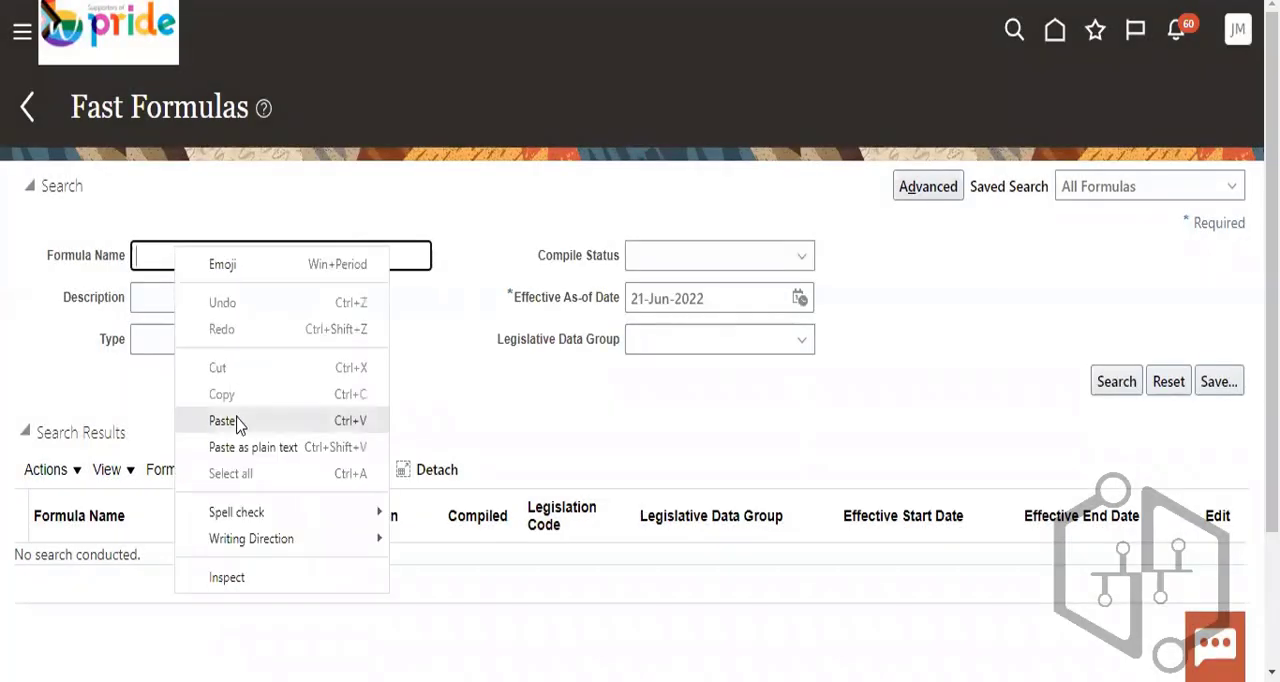
left_click(238, 421)
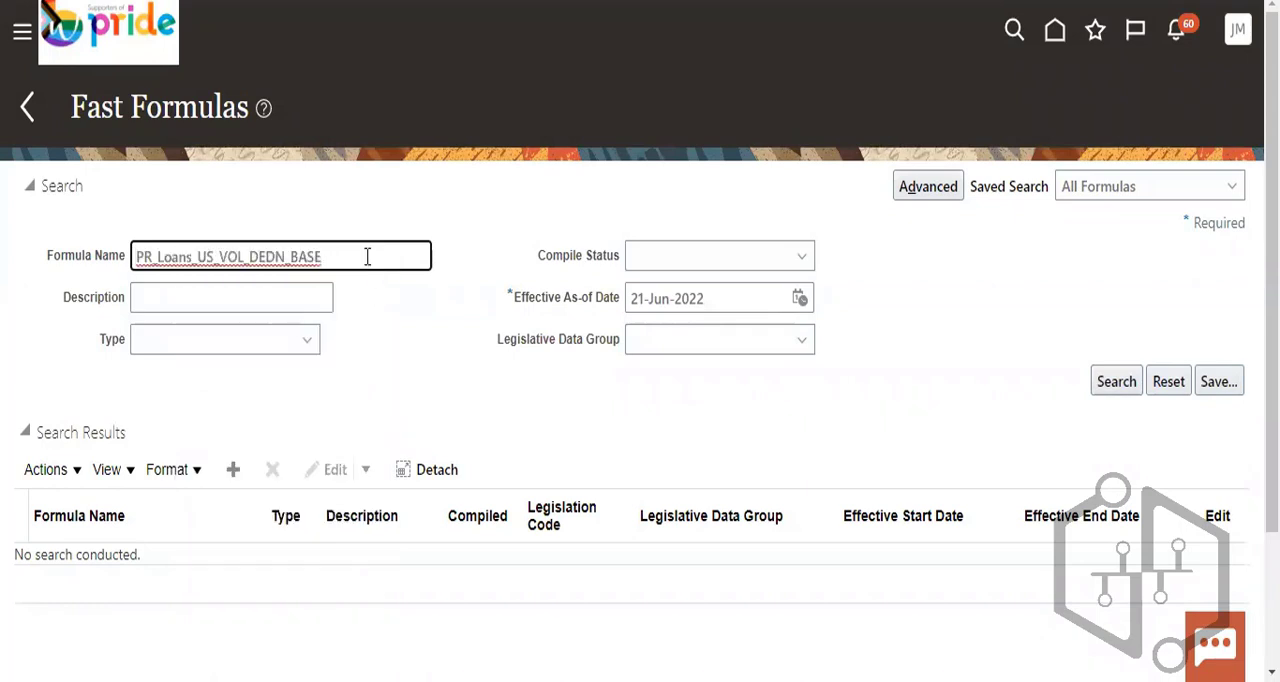
key("BackSpace")
key("BackSpace")
key("BackSpace")
key("BackSpace")
key("BackSpace")
key("BackSpace")
key("BackSpace")
key("BackSpace")
key("BackSpace")
key("BackSpace")
key("BackSpace")
key("BackSpace")
key("BackSpace")
key("BackSpace")
key("BackSpace")
key("BackSpace")
key("BackSpace")
key("BackSpace")
key("BackSpace")
key("BackSpace")
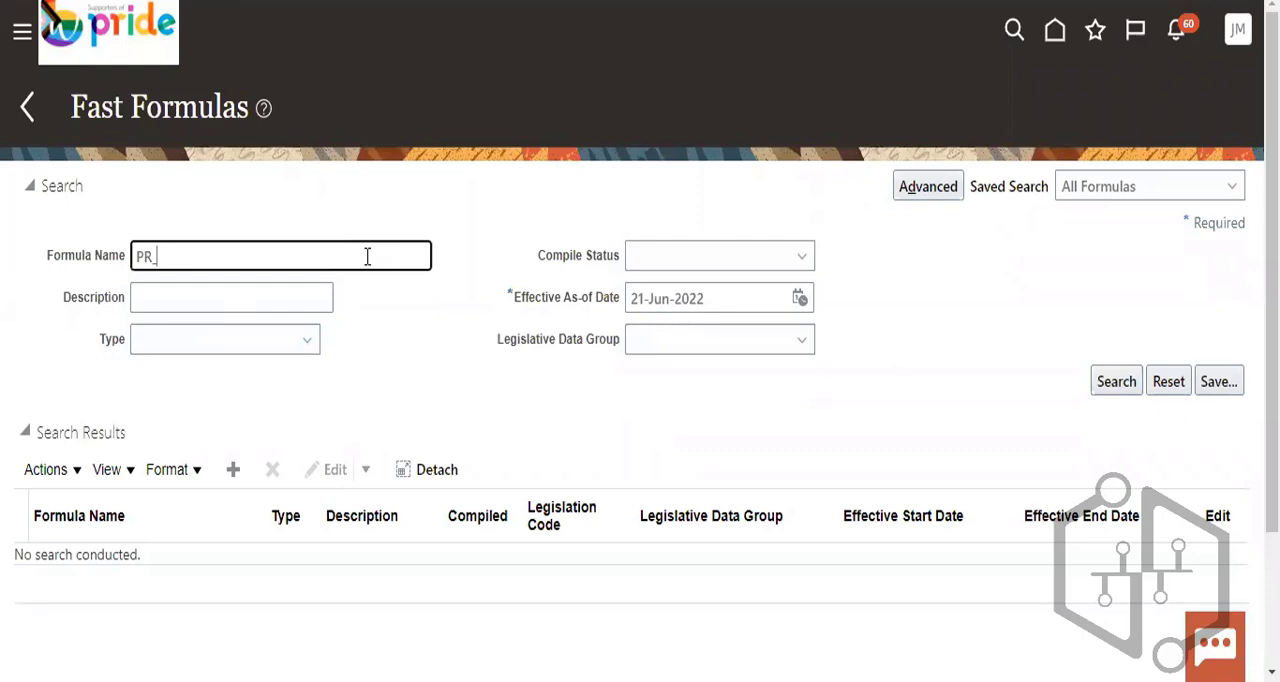
type("%")
left_click(1116, 381)
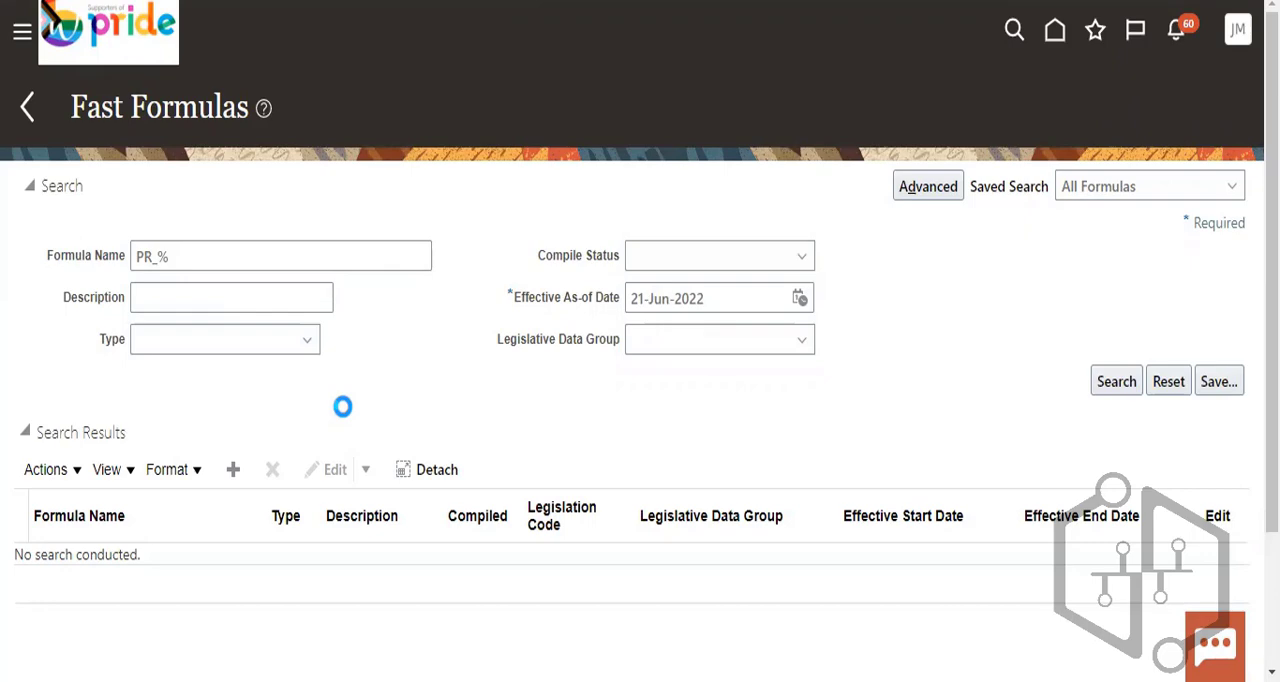
- Look through the formula search results and open the Professional Tax Calculation formula
scroll(349, 410, "down", 5)
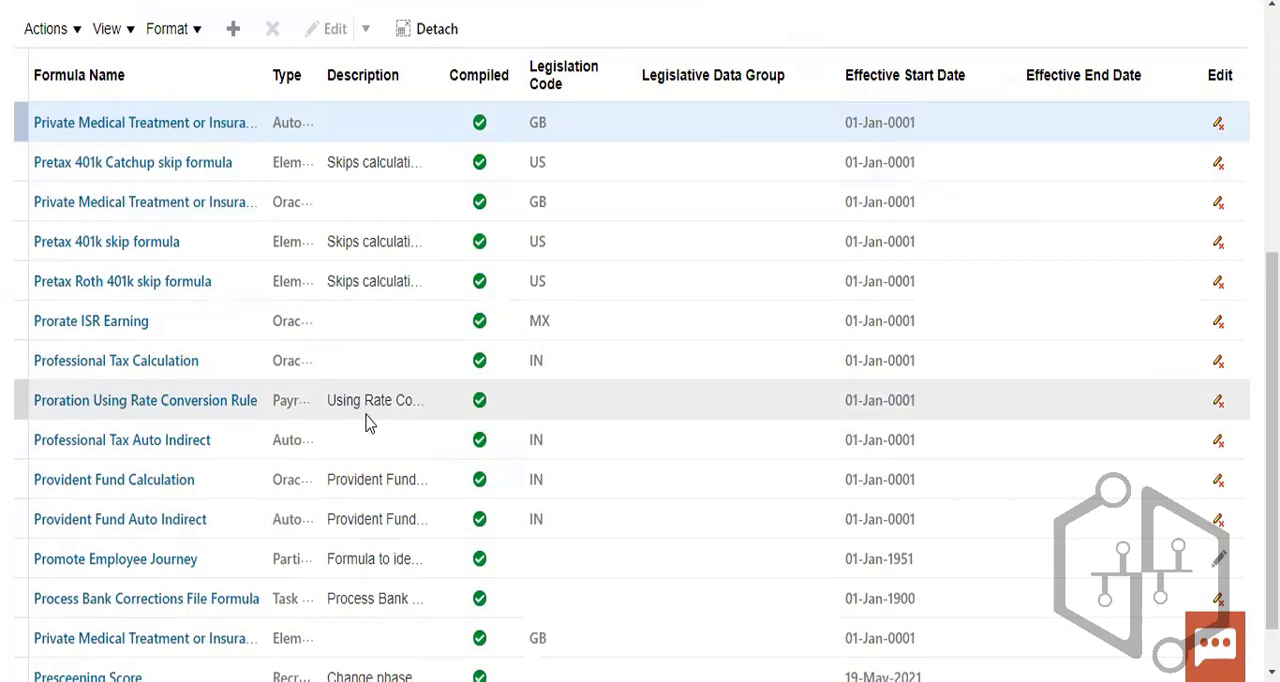
scroll(367, 424, "down", 1)
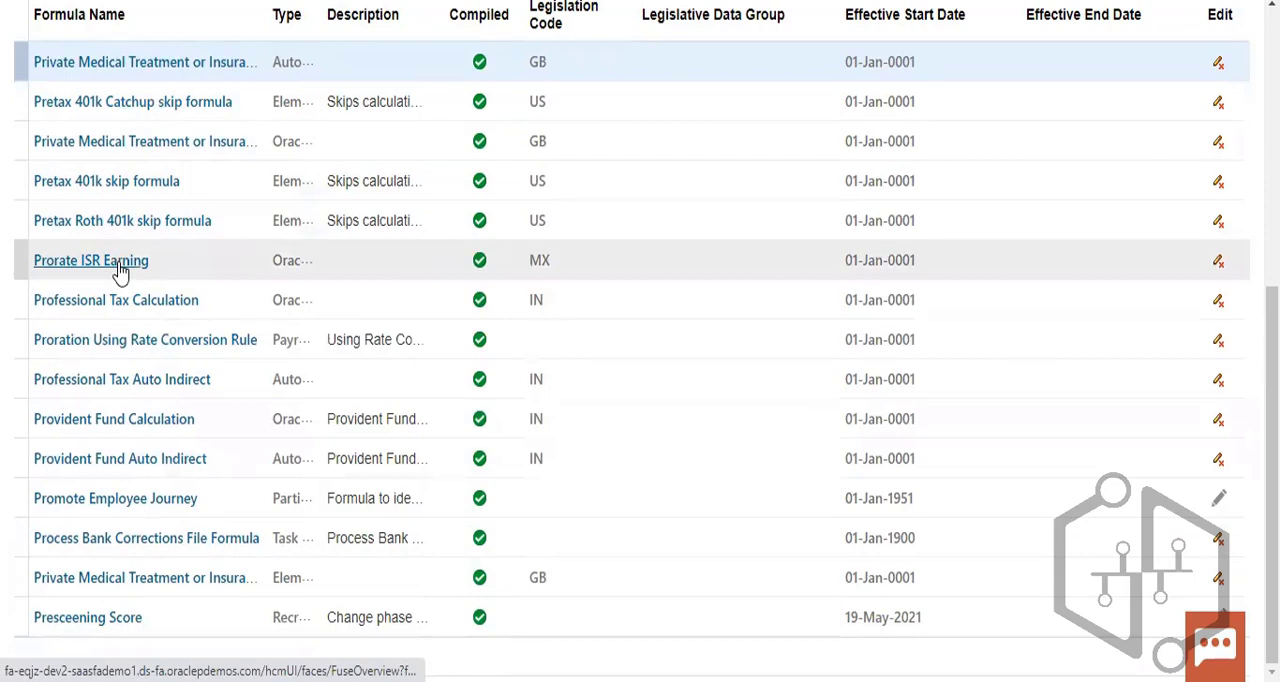
scroll(145, 250, "up", 3)
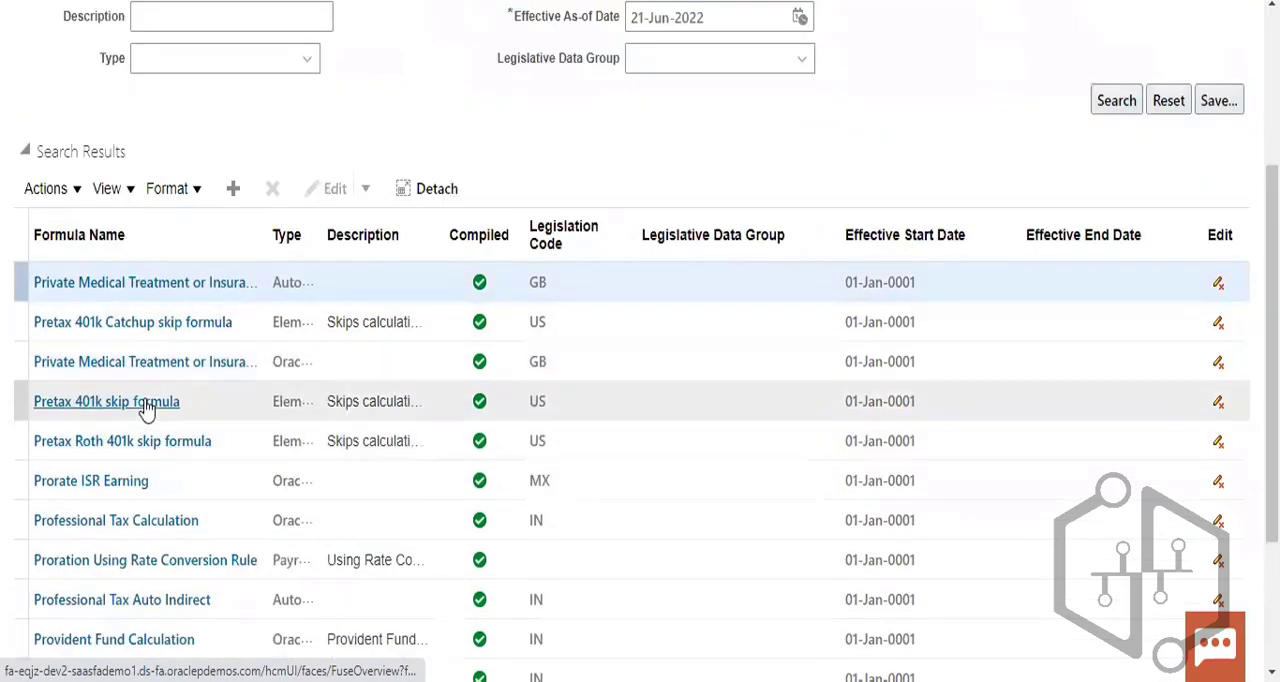
left_click(155, 505)
scroll(721, 393, "down", 3)
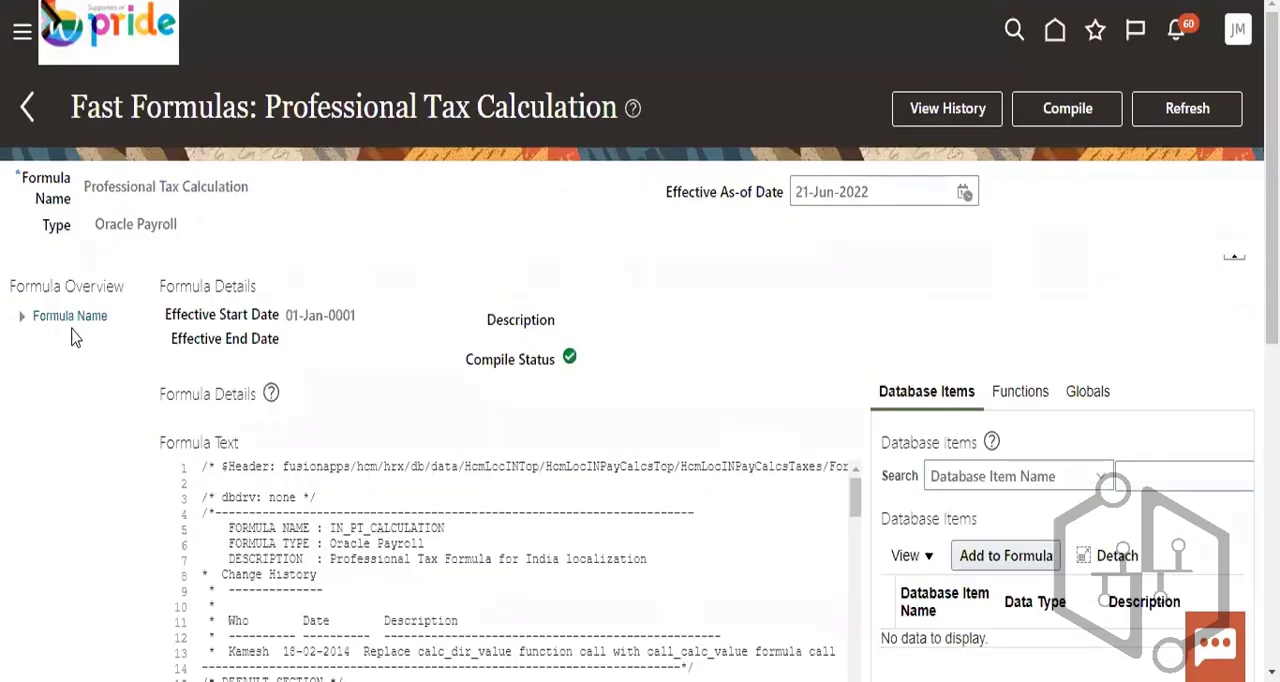
- Expand the formula overview to its Professional Tax Calculation and Database Items entries, and view the available functions and globals
left_click(18, 316)
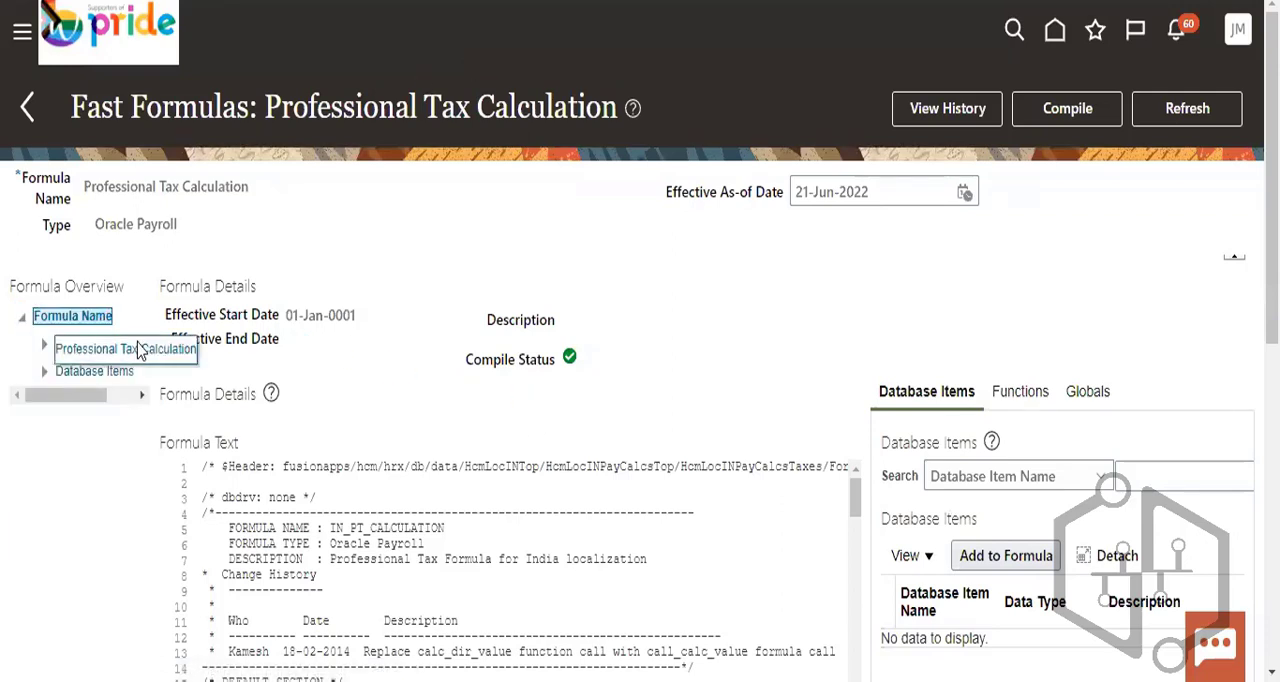
left_click(106, 344)
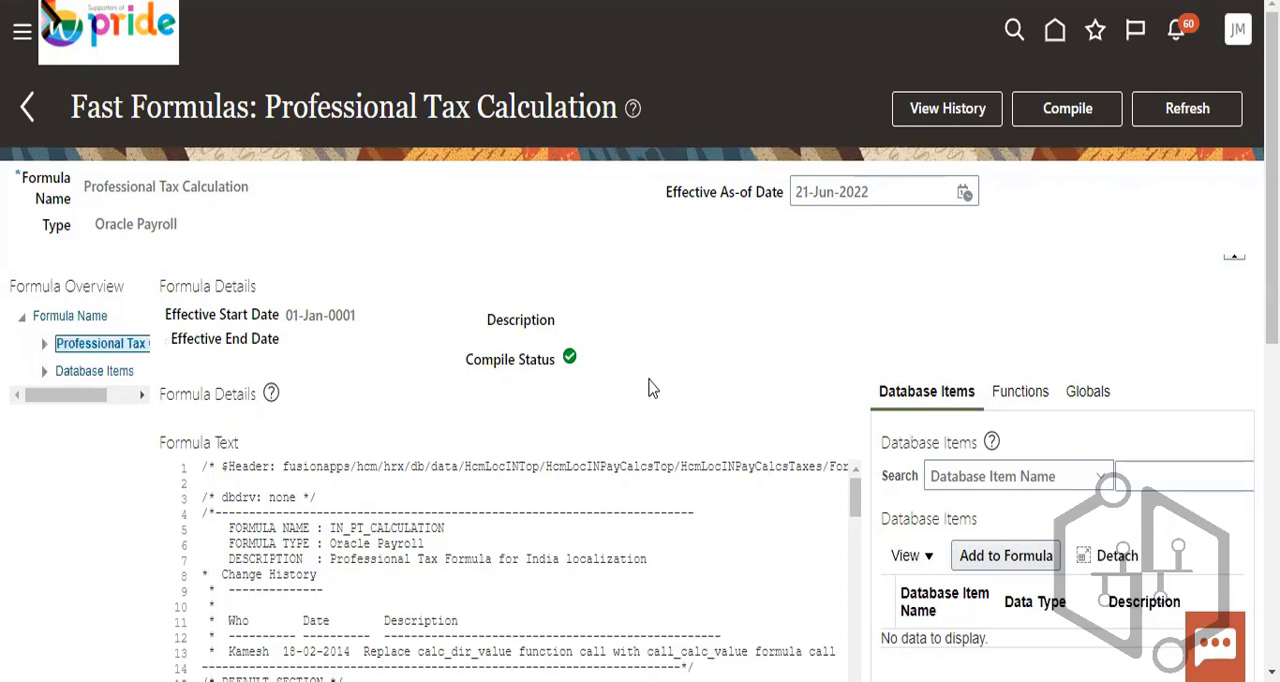
left_click(99, 371)
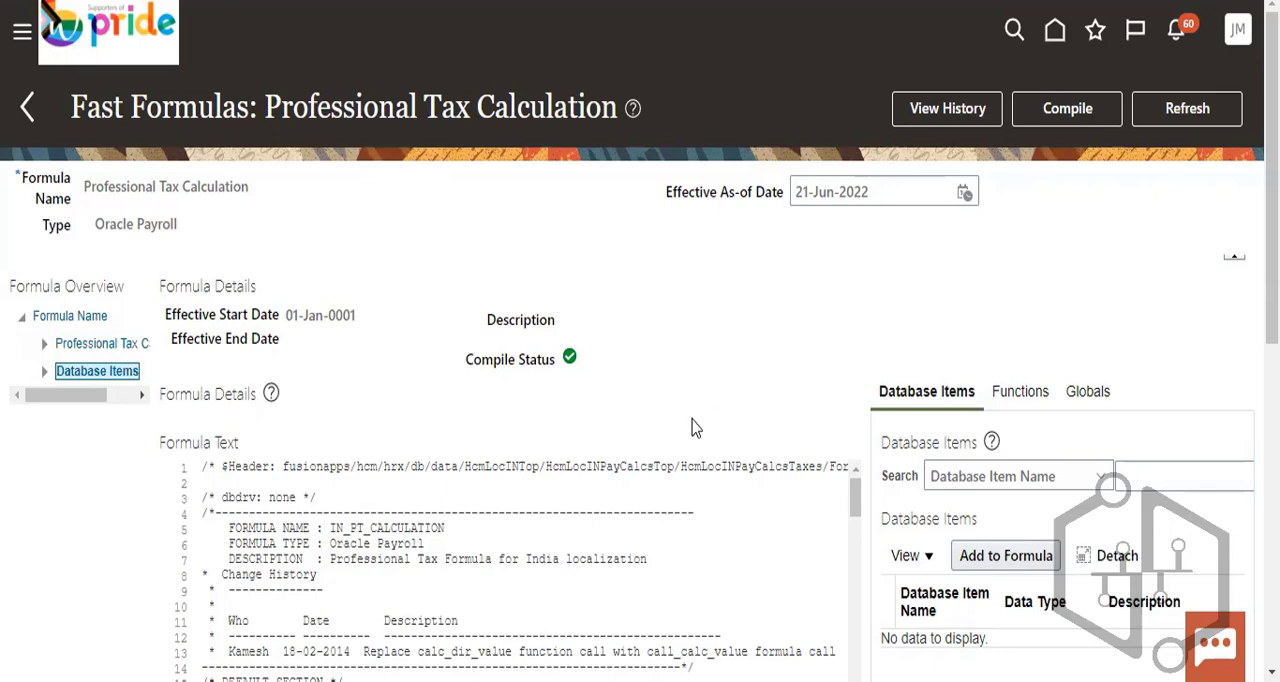
left_click(1085, 398)
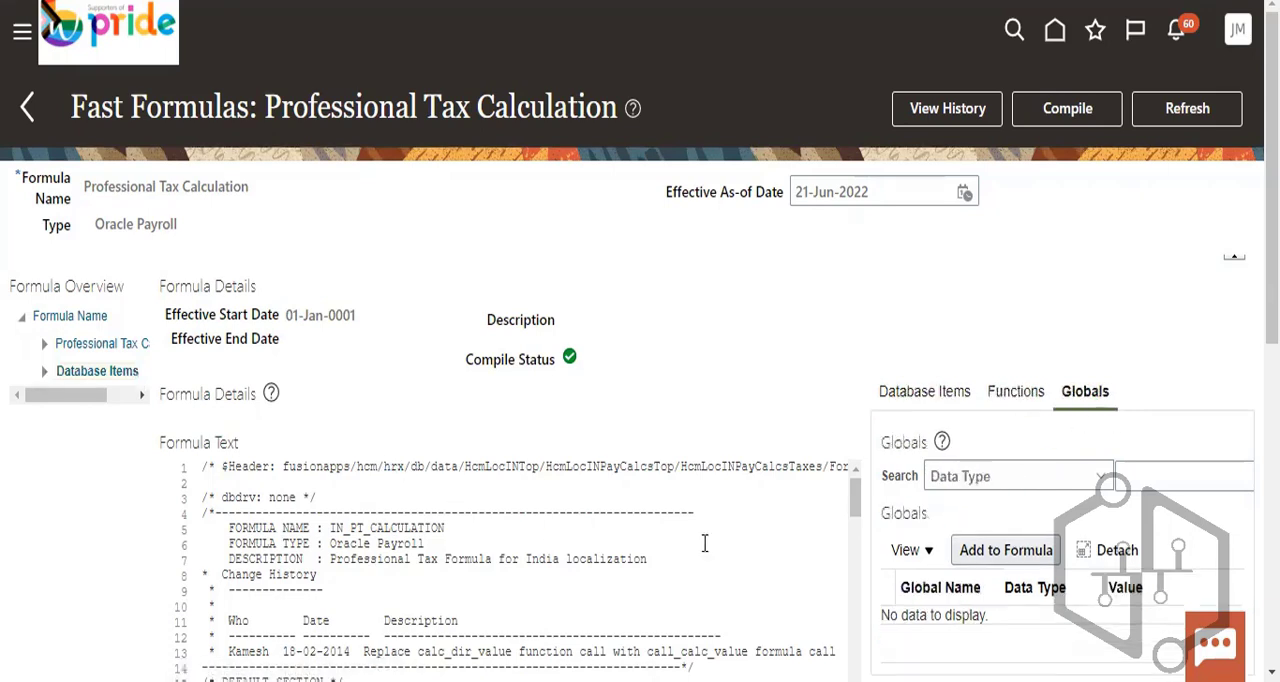
- Read through the default section of the formula text and choose Data Type as the search attribute for globals
scroll(858, 537, "down", 3)
left_click(1016, 484)
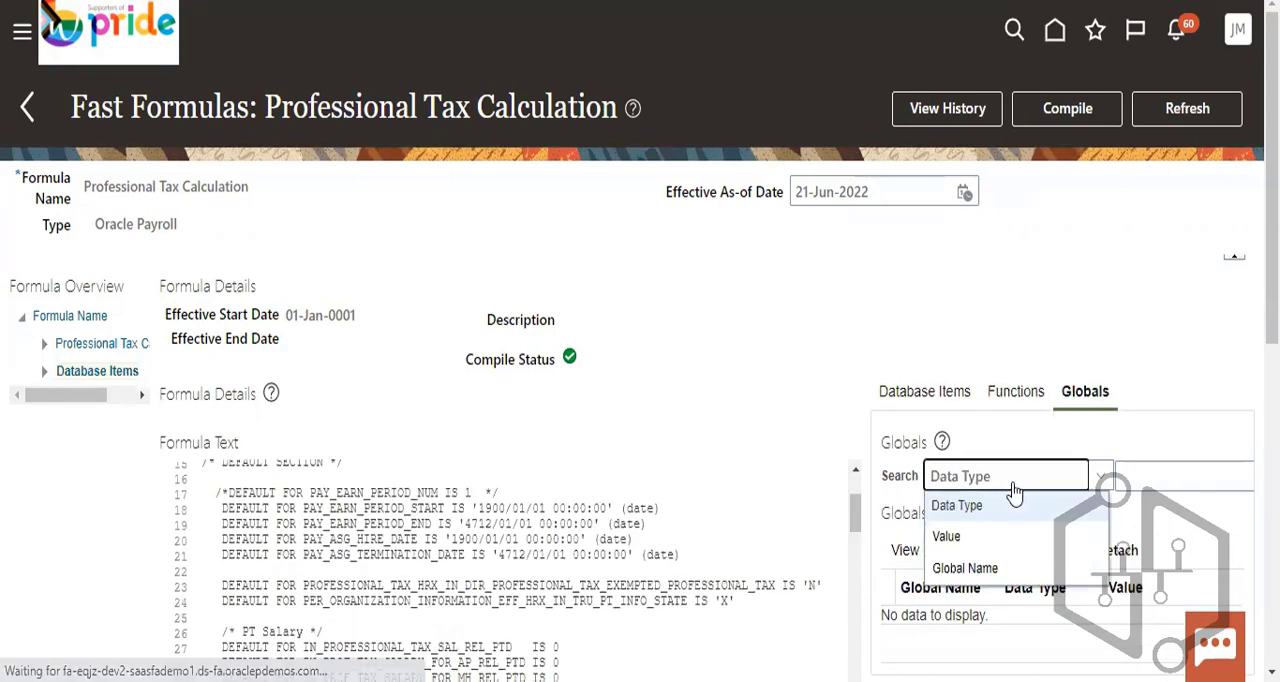
left_click(1000, 503)
scroll(587, 517, "down", 3)
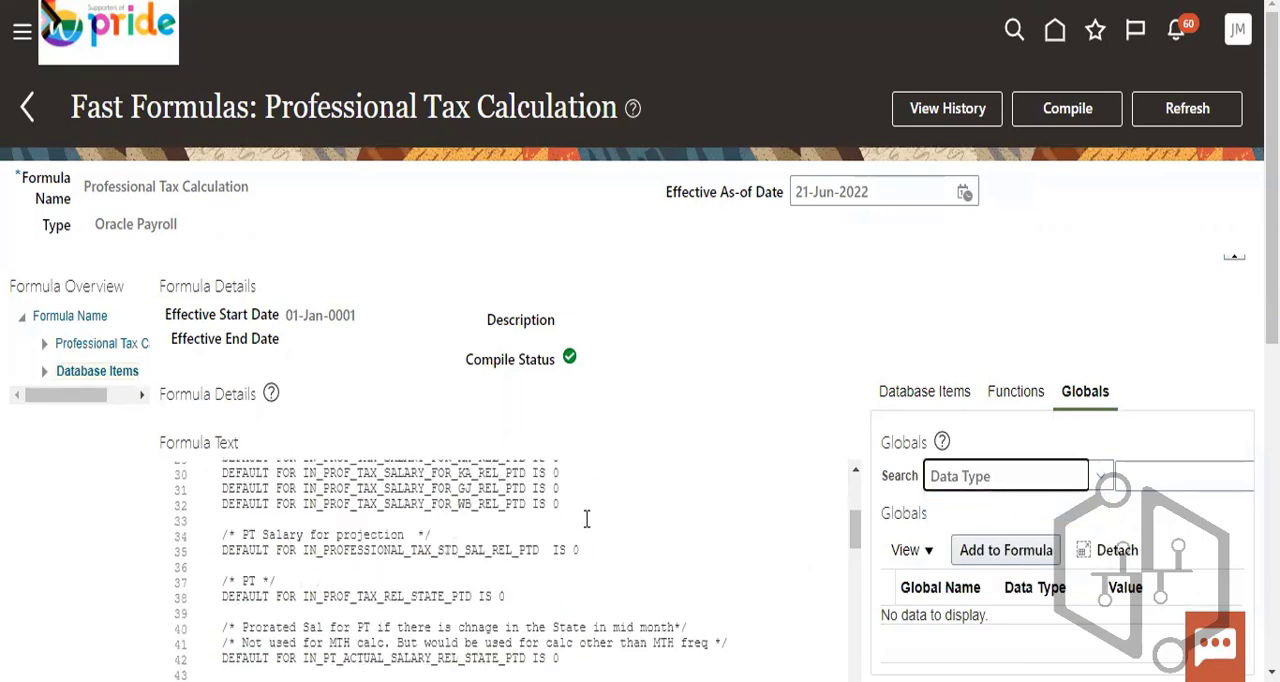
scroll(587, 519, "up", 6)
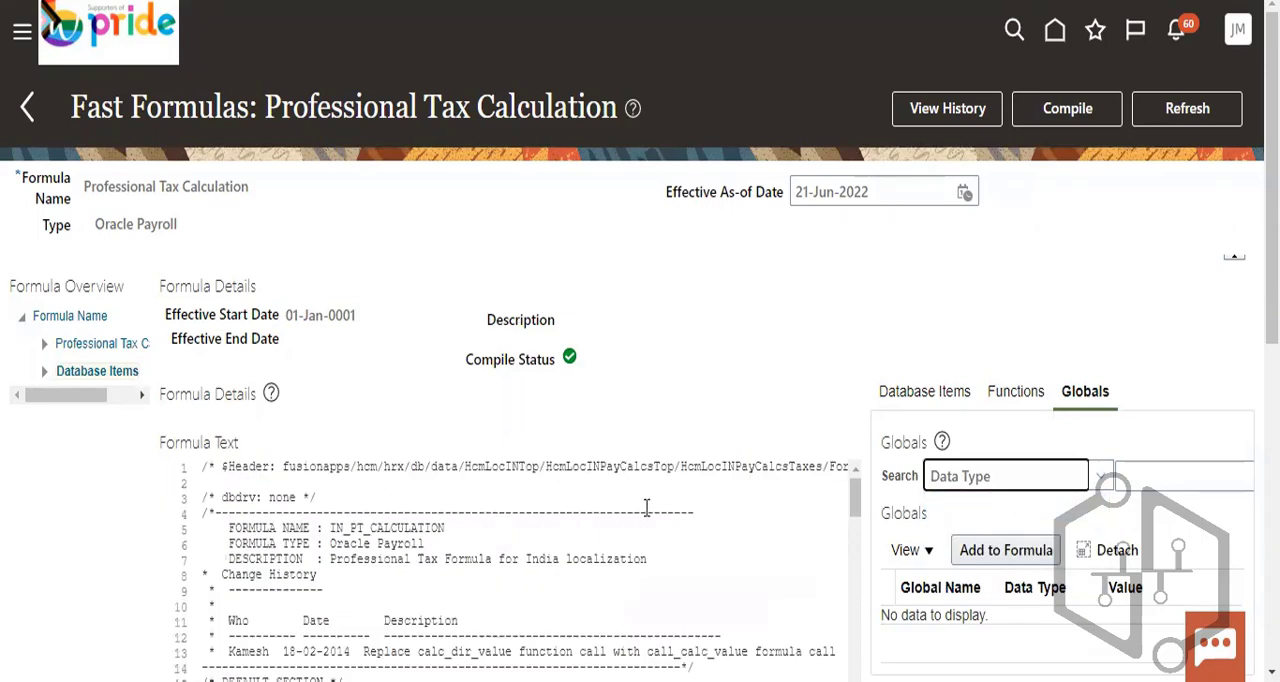
- Examine the formula's name and type, and return to the Fast Formulas search page
left_click_drag(85, 186, 235, 186)
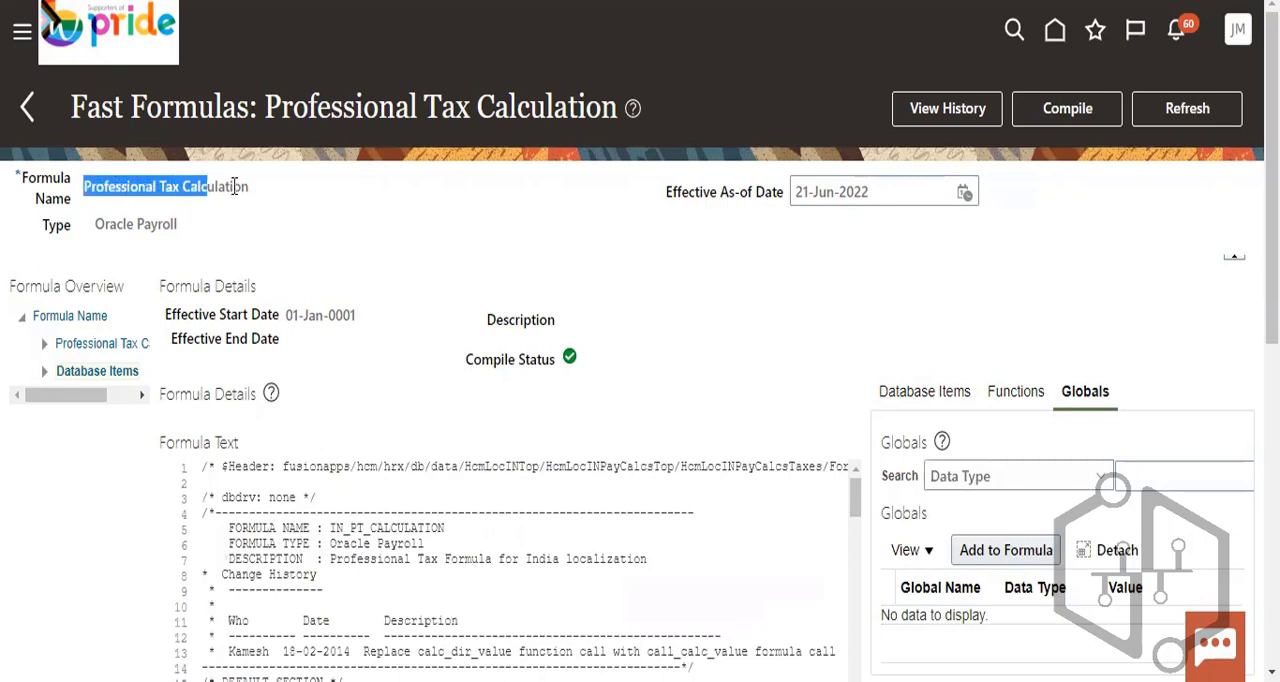
left_click(250, 189)
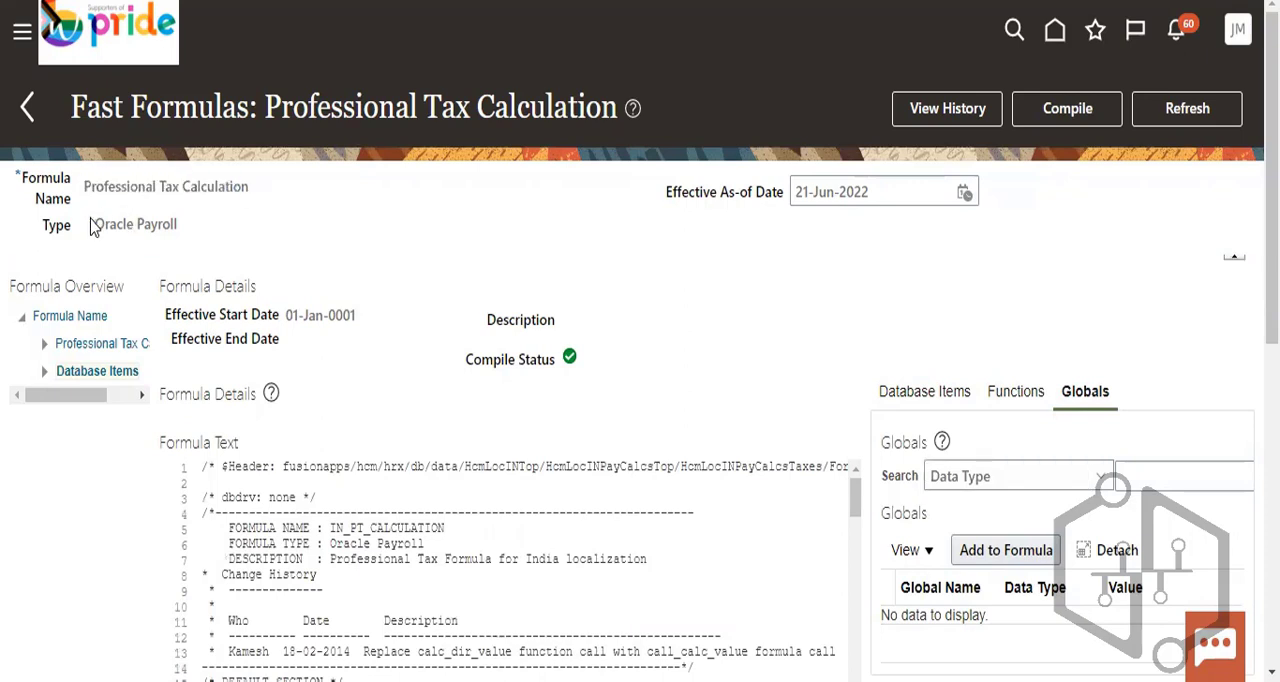
left_click_drag(93, 224, 208, 222)
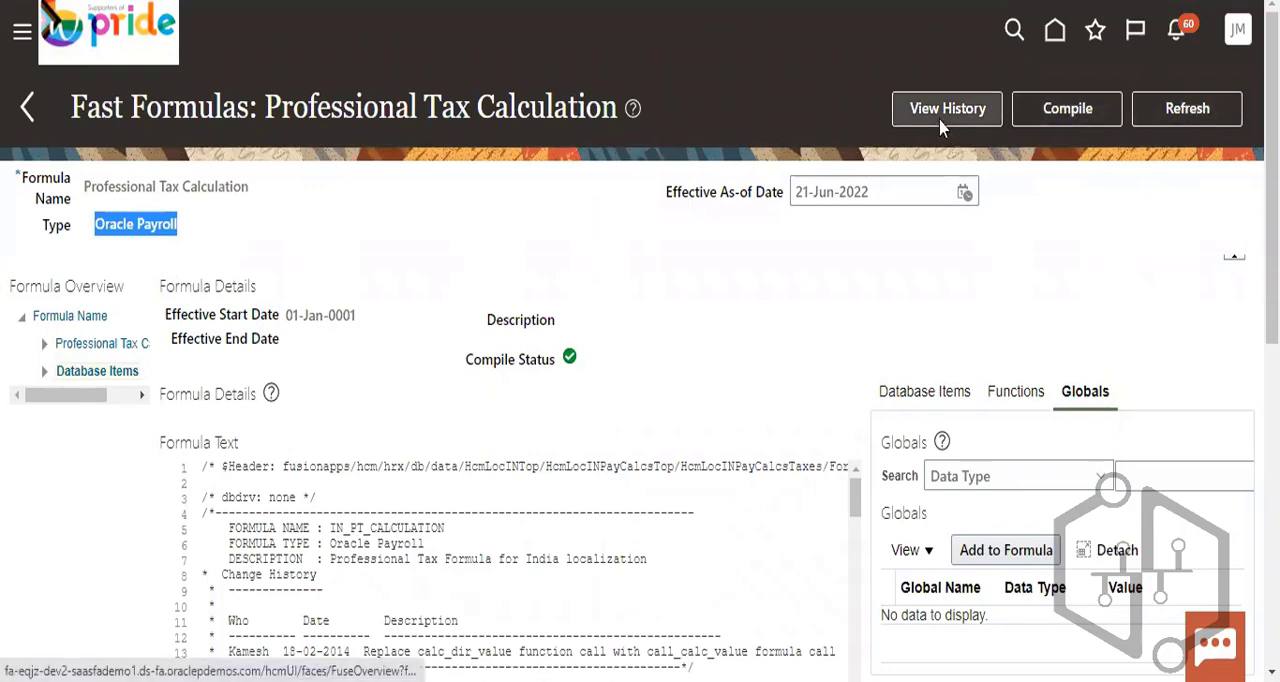
left_click(31, 114)
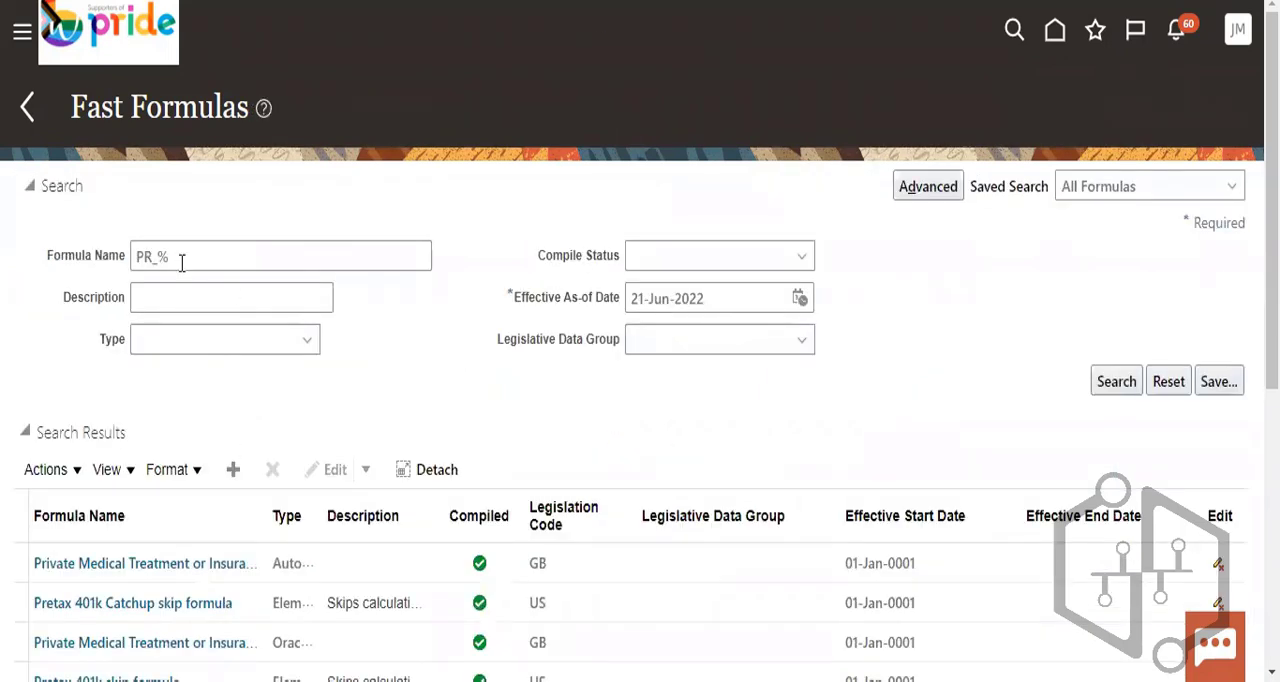
- Search the fast formulas for names matching PR_Loans_US_VOL_DEDN_BASE%
triple_click(181, 258)
key("BackSpace")
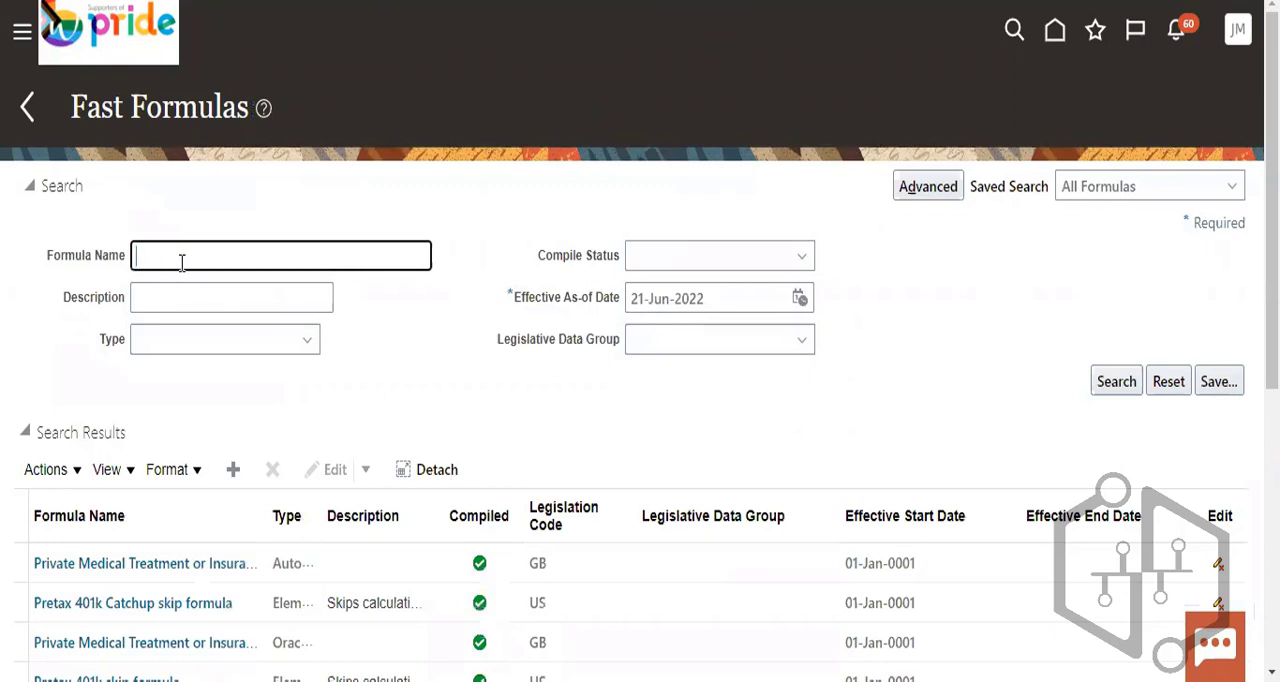
type("PR_Loans_US_VOL_DEDN_BASE")
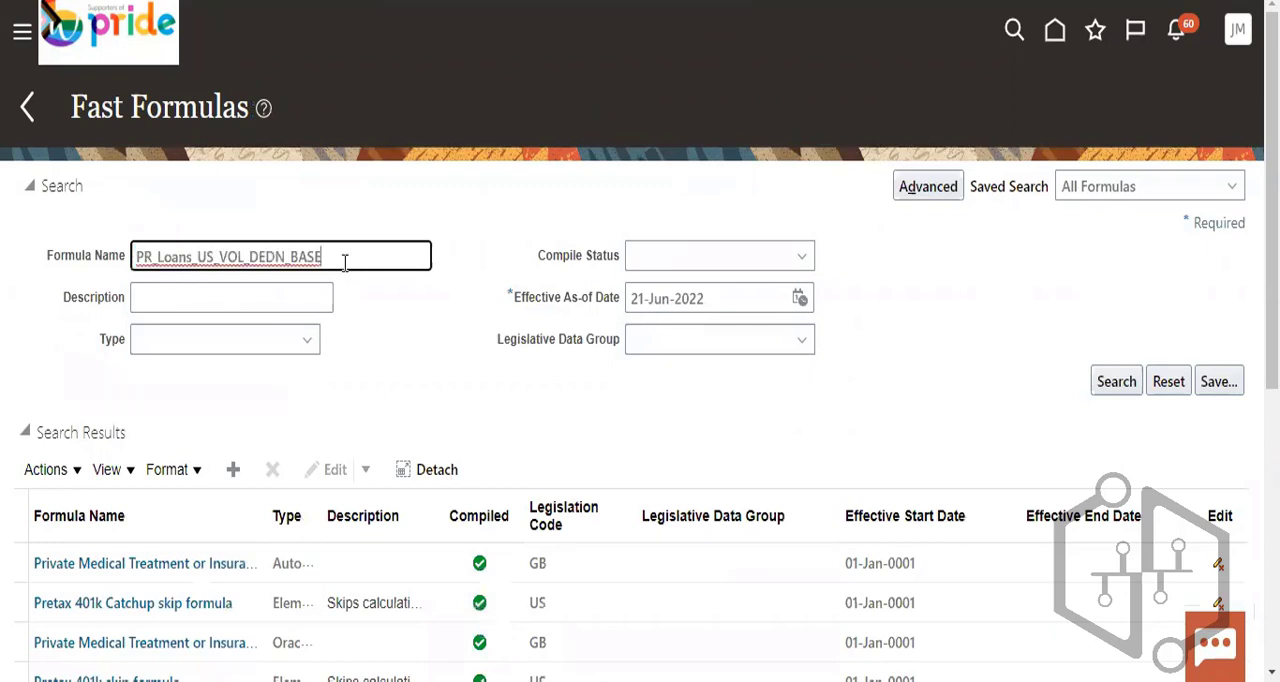
type("%")
left_click(1097, 383)
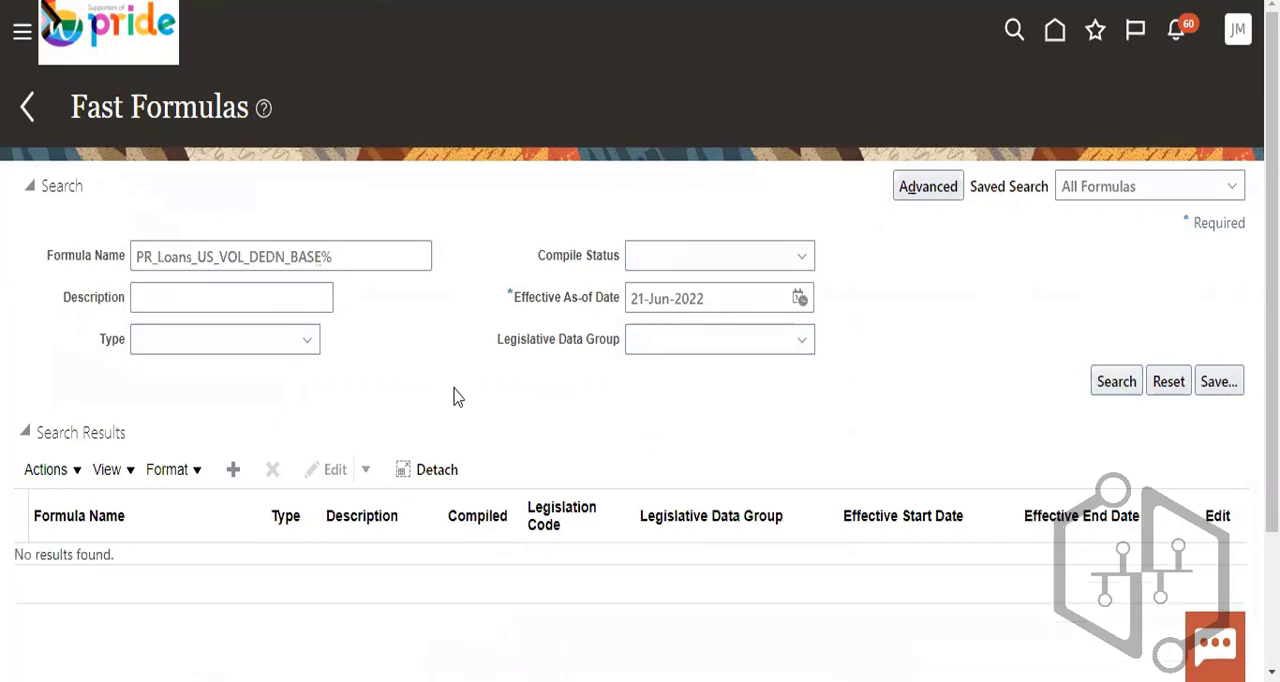
- Shorten the formula name to PR_Loans_US_VOL_DEDN% and repeat the search
left_click(322, 257)
key("BackSpace")
key("BackSpace")
key("BackSpace")
key("BackSpace")
key("BackSpace")
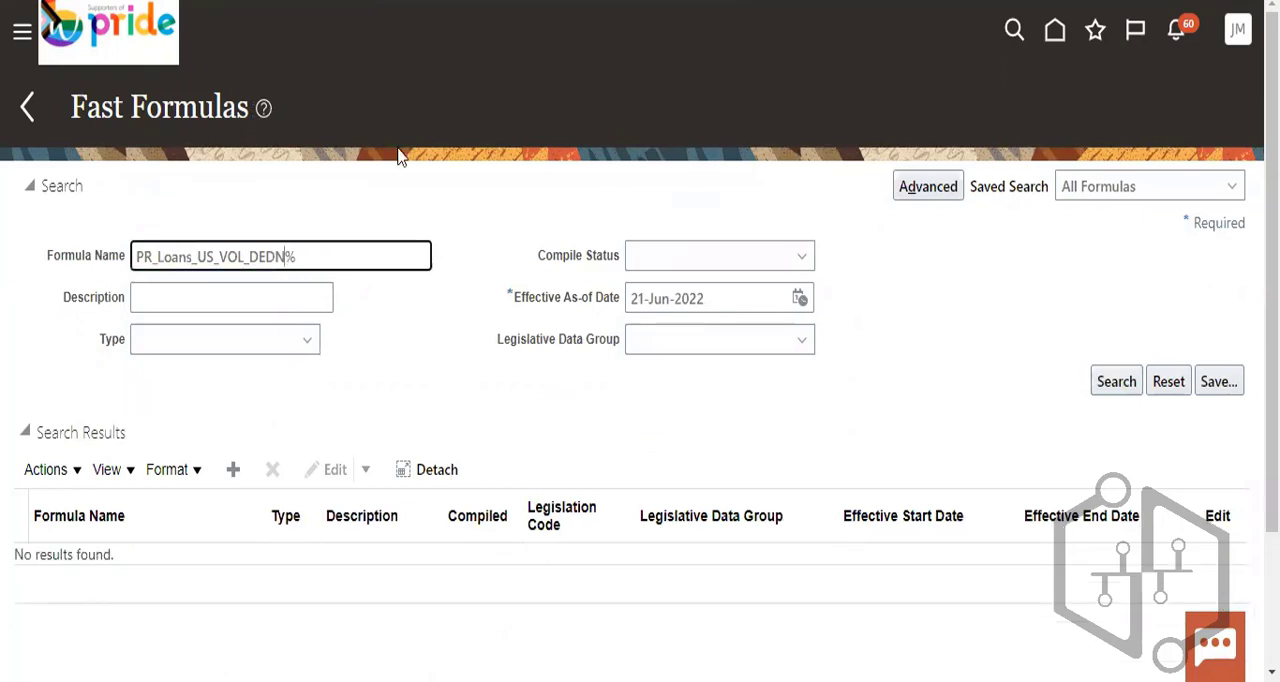
left_click(1116, 382)
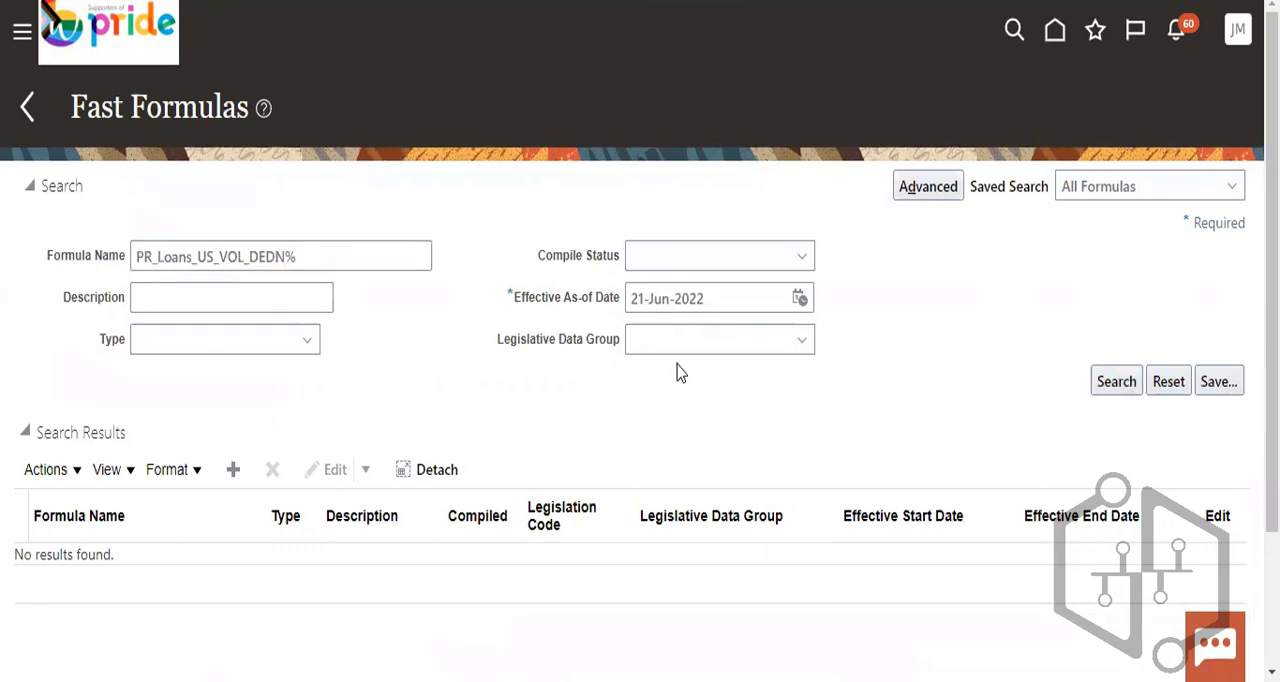
- Broaden the formula search to names matching PR_Loans_US_VOL%
left_click(283, 256)
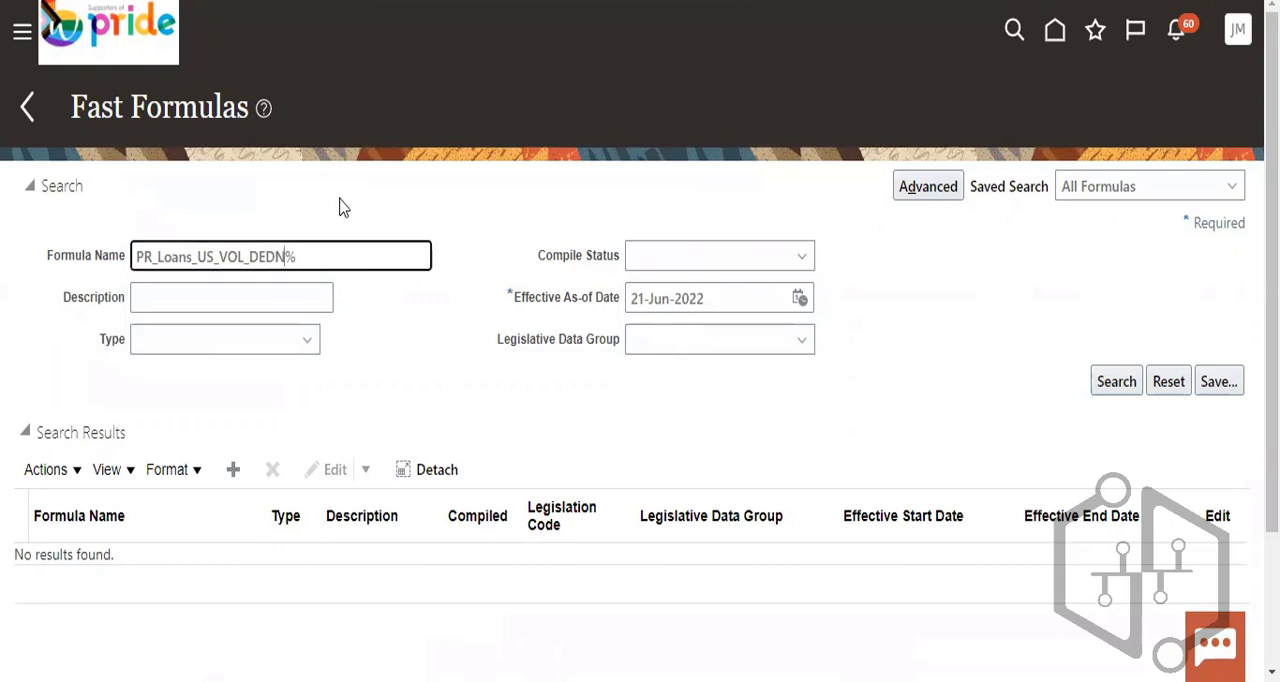
key("BackSpace")
key("BackSpace")
key("BackSpace")
key("BackSpace")
key("BackSpace")
left_click(1118, 381)
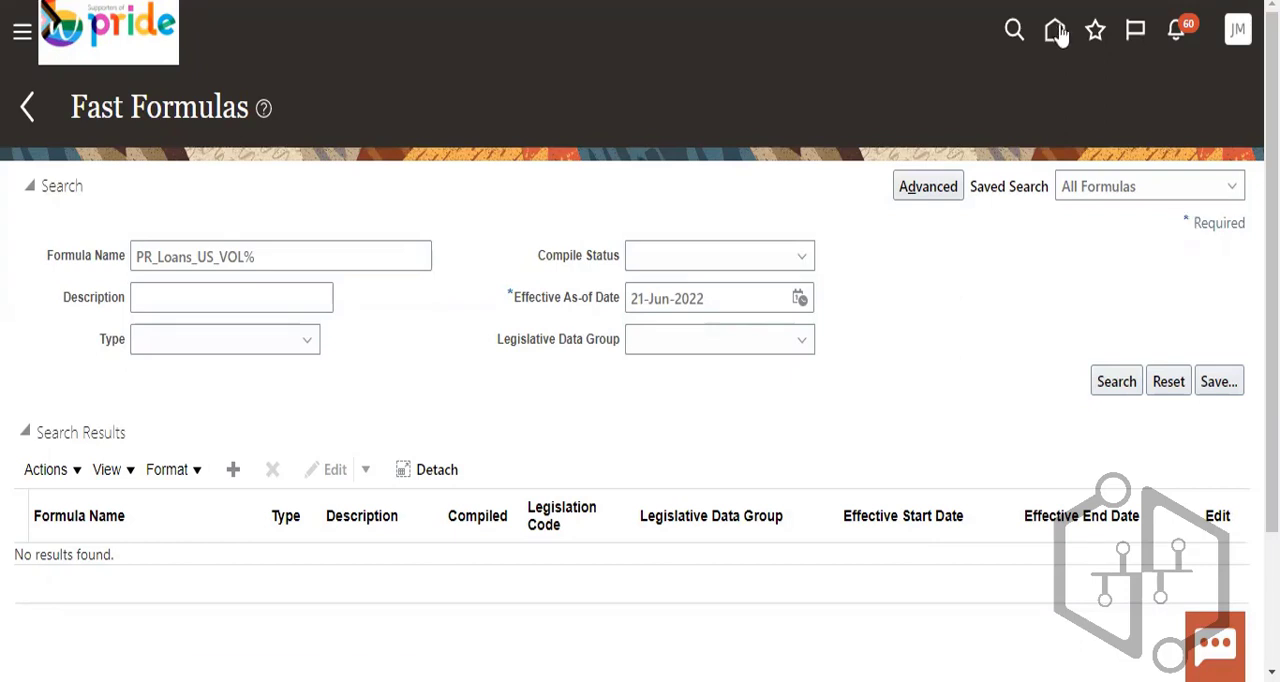
- Leave the Fast Formulas page for the home page
scroll(712, 425, "down", 2)
scroll(993, 34, "up", 2)
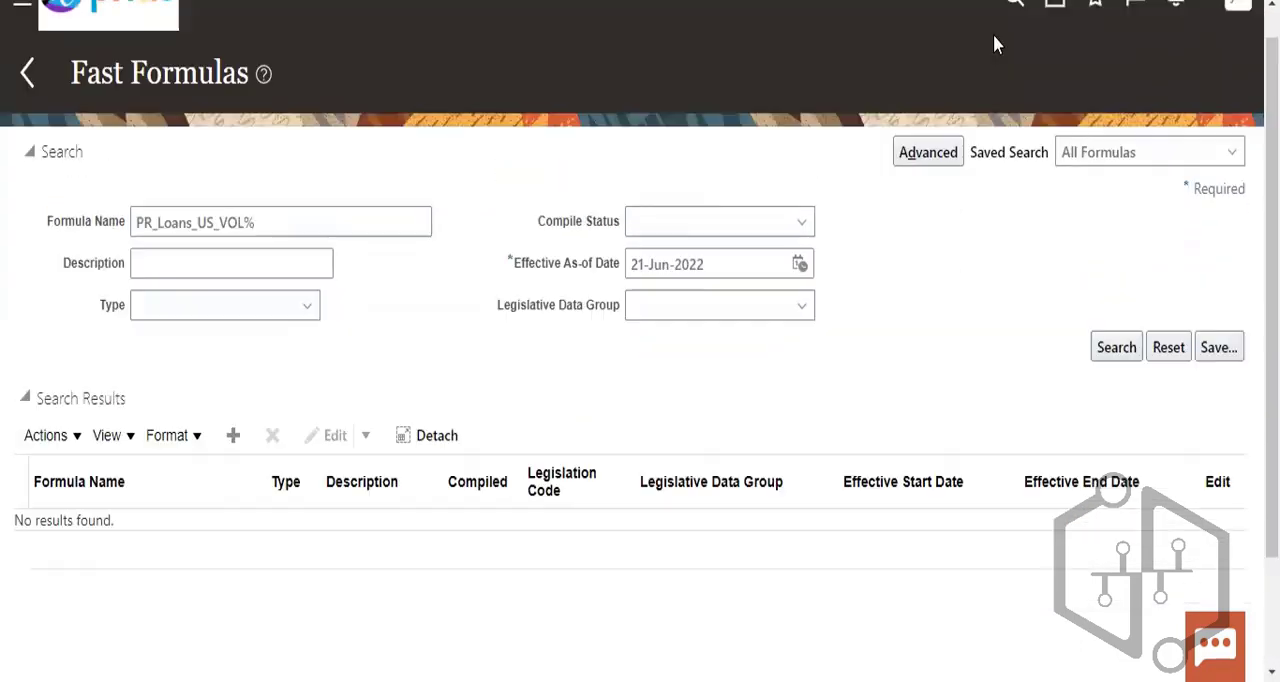
left_click(1052, 45)
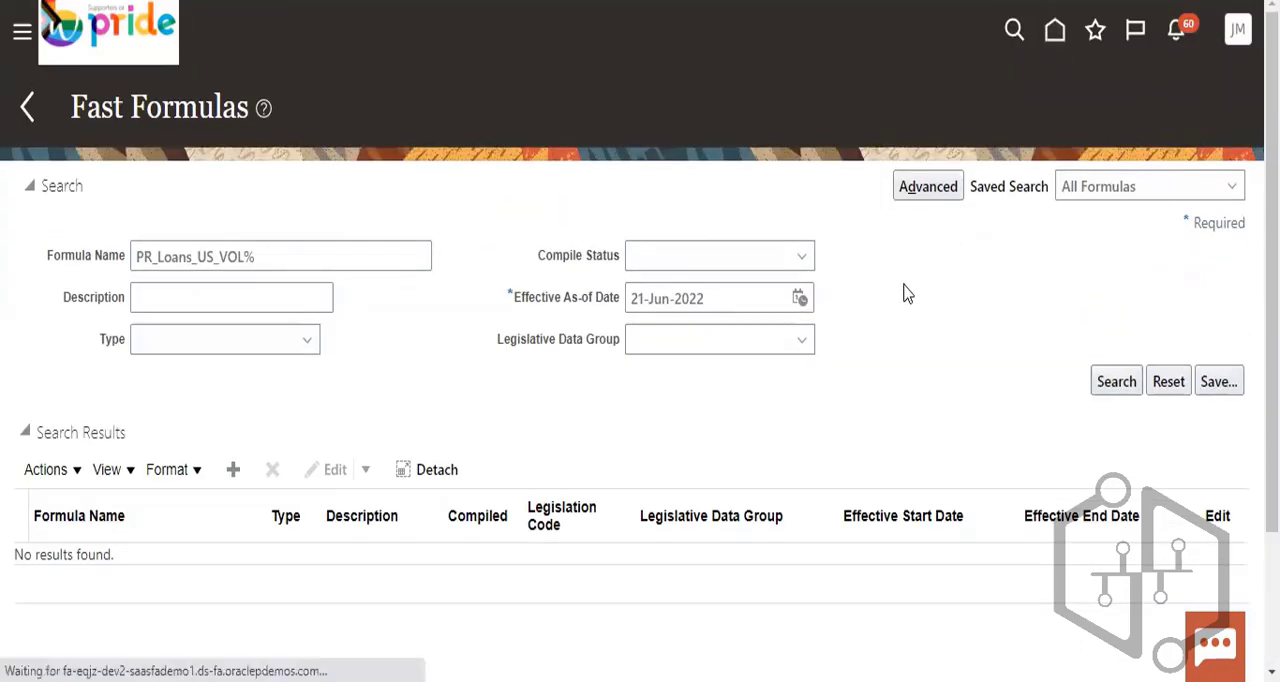